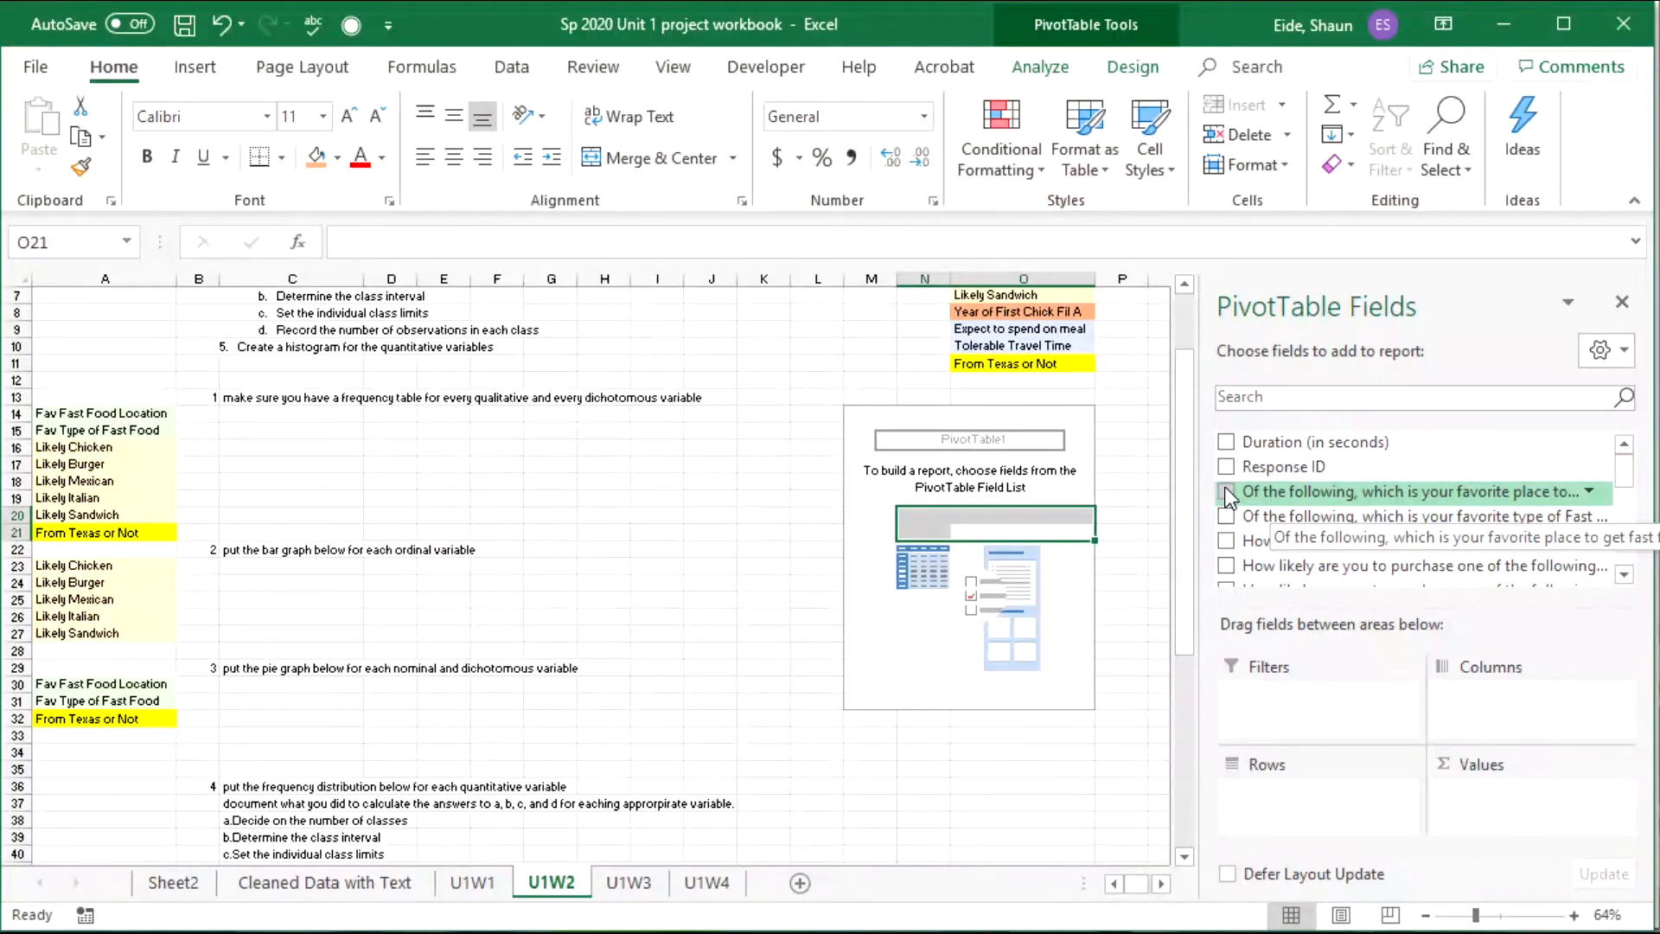
# Build the pivot table with the favorite place to get fast food field in Rows and its count in Values.
pyautogui.moveTo(1273, 502); pyautogui.dragTo(1332, 467)
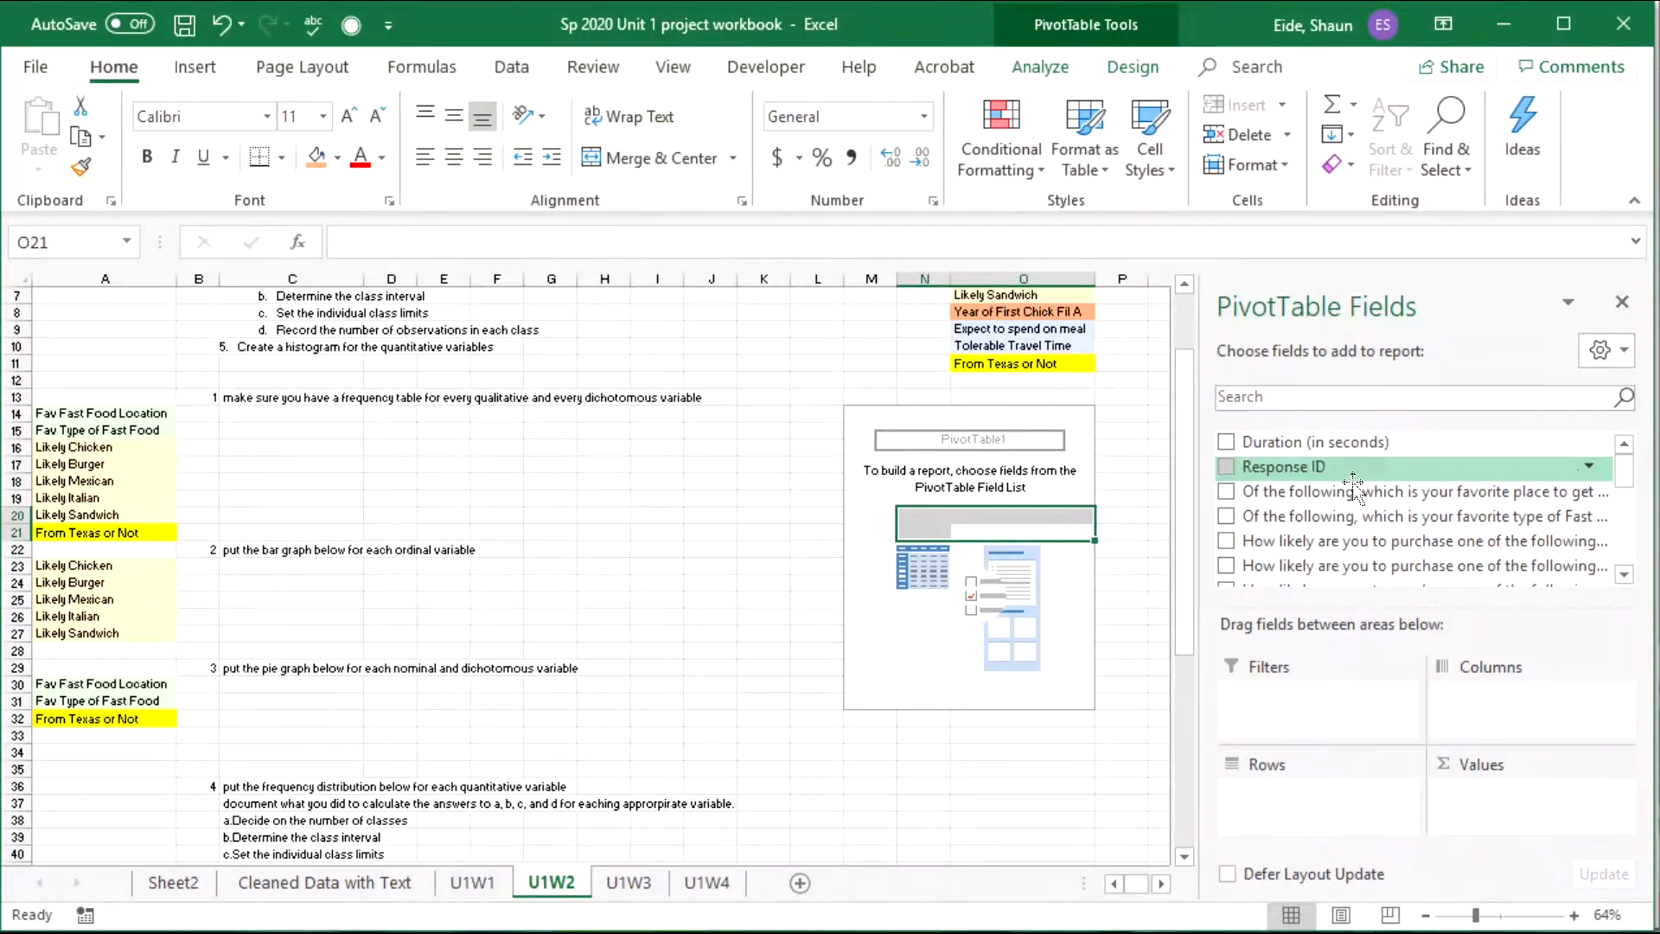
pyautogui.click(500, 887)
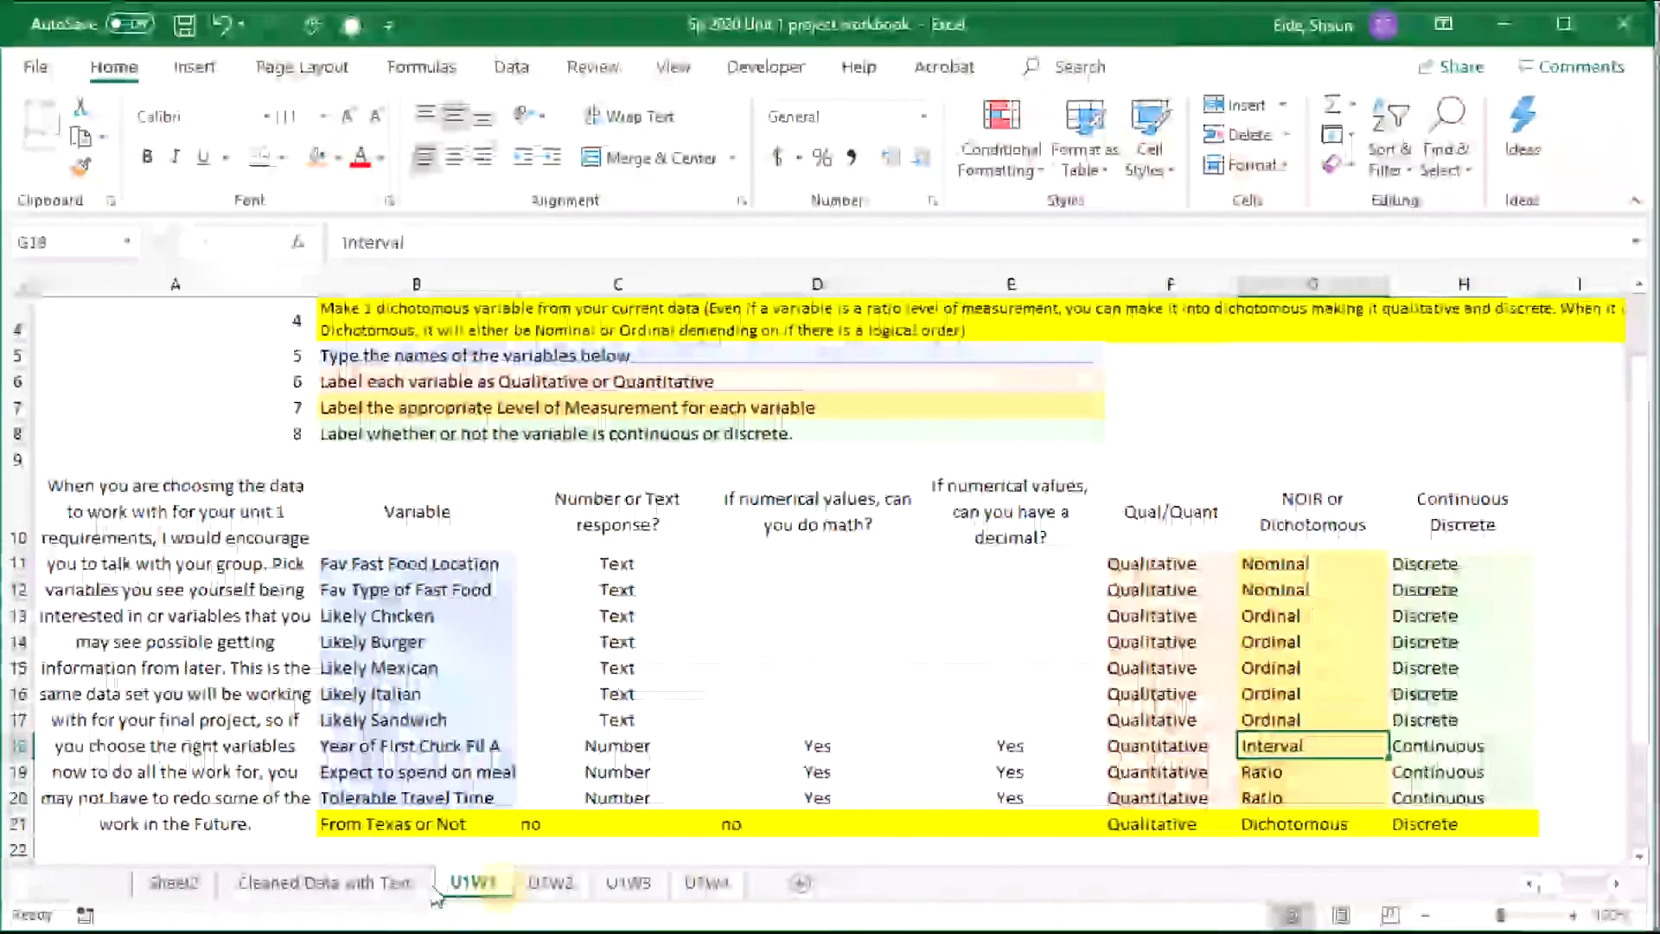
pyautogui.click(552, 883)
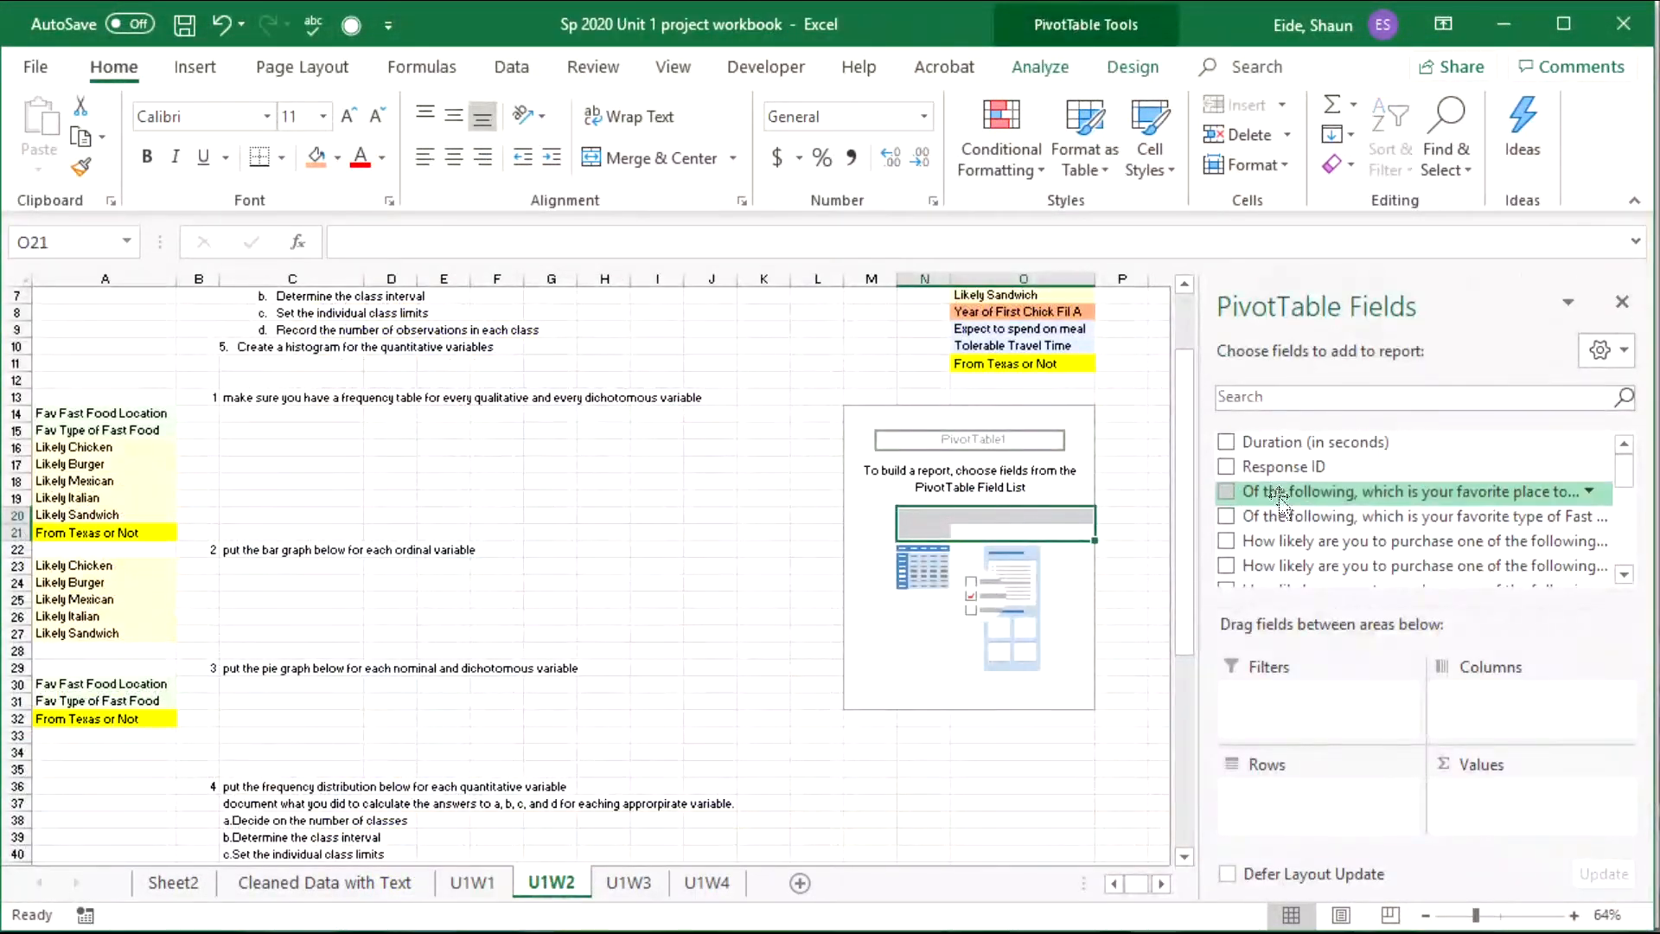
pyautogui.moveTo(1283, 493); pyautogui.dragTo(1268, 805)
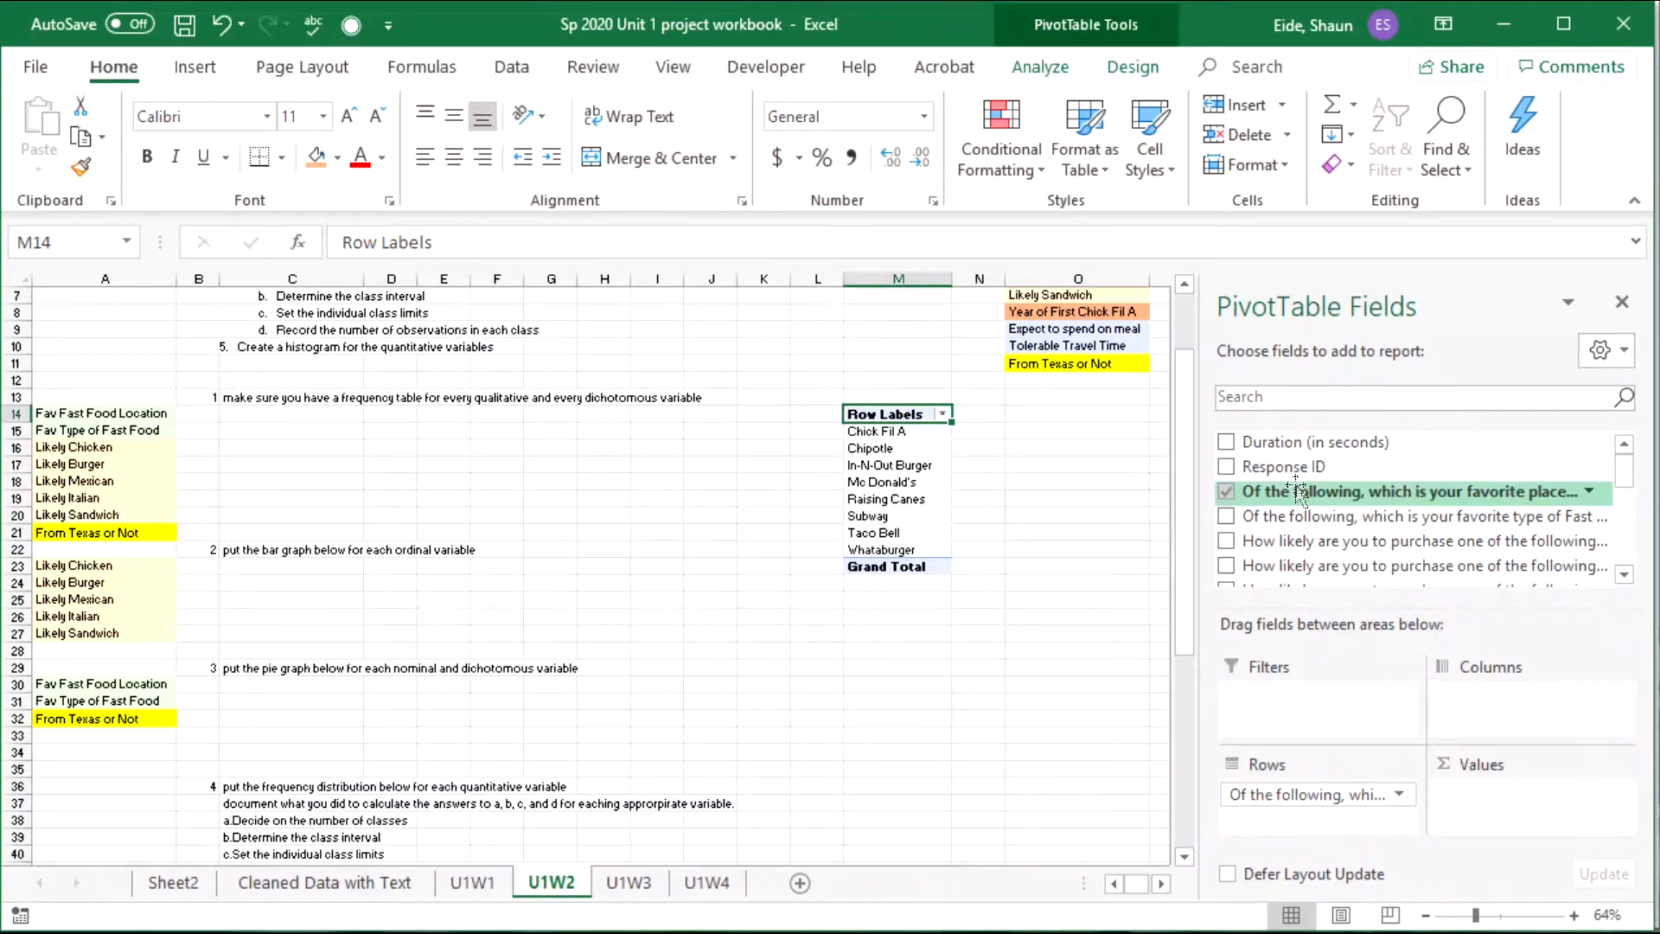
pyautogui.moveTo(1301, 493); pyautogui.dragTo(1509, 809)
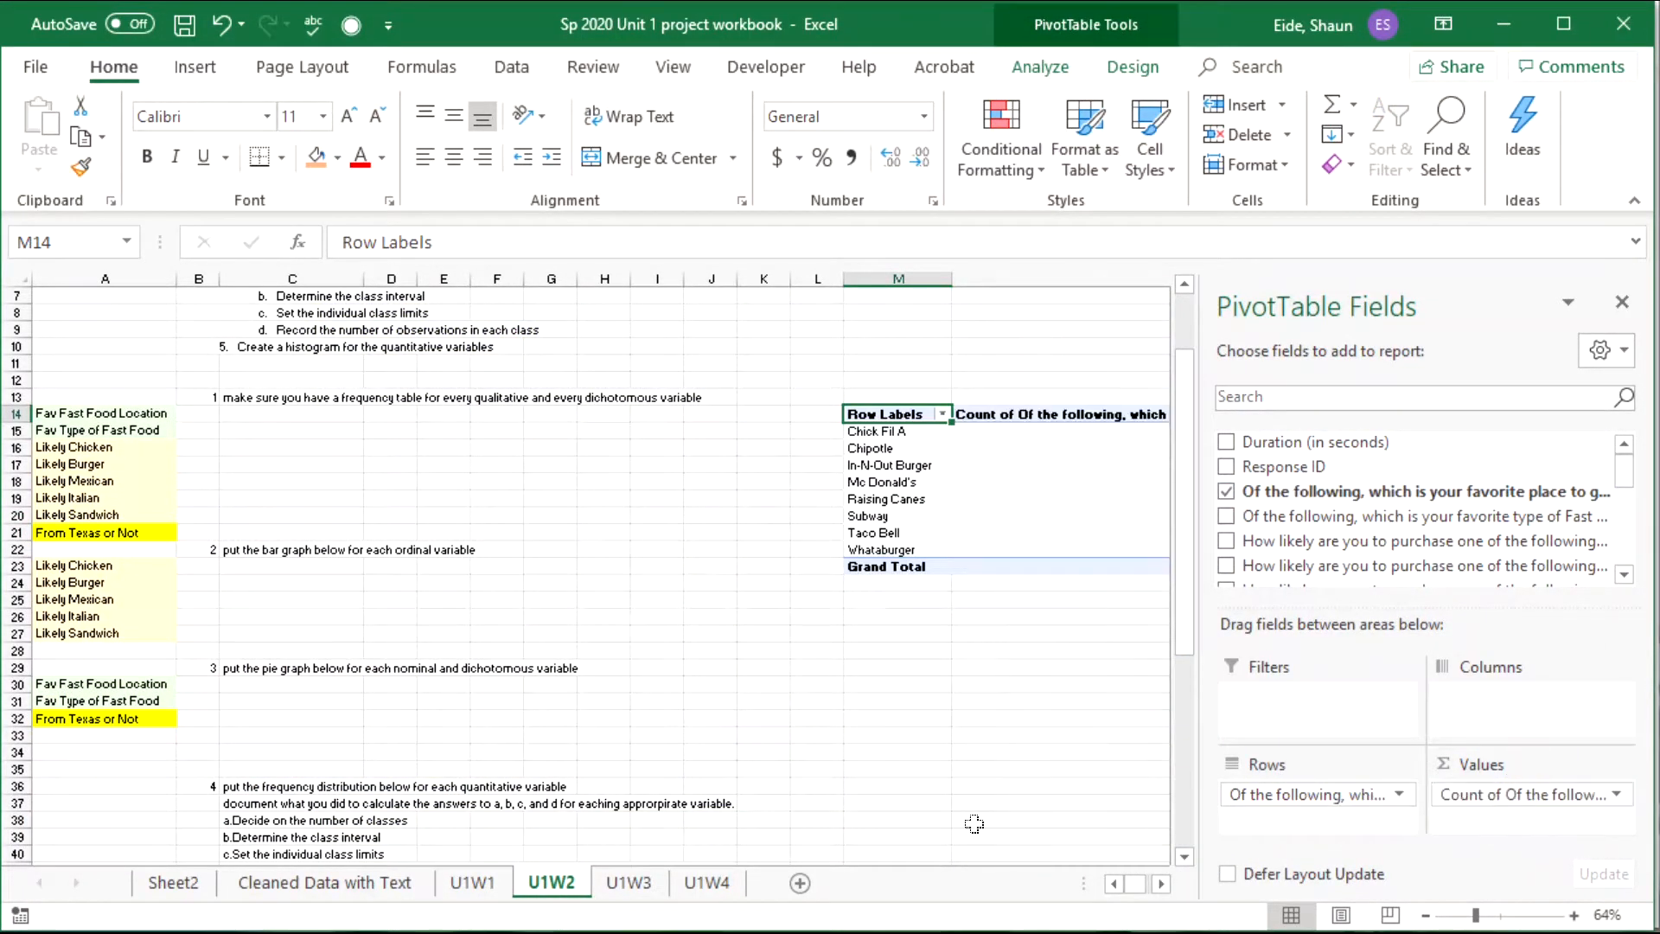
# Copy the favorite fast food pivot table in M14:N23 and paste it as plain values starting at G14.
pyautogui.click(1162, 883)
pyautogui.click(1161, 883)
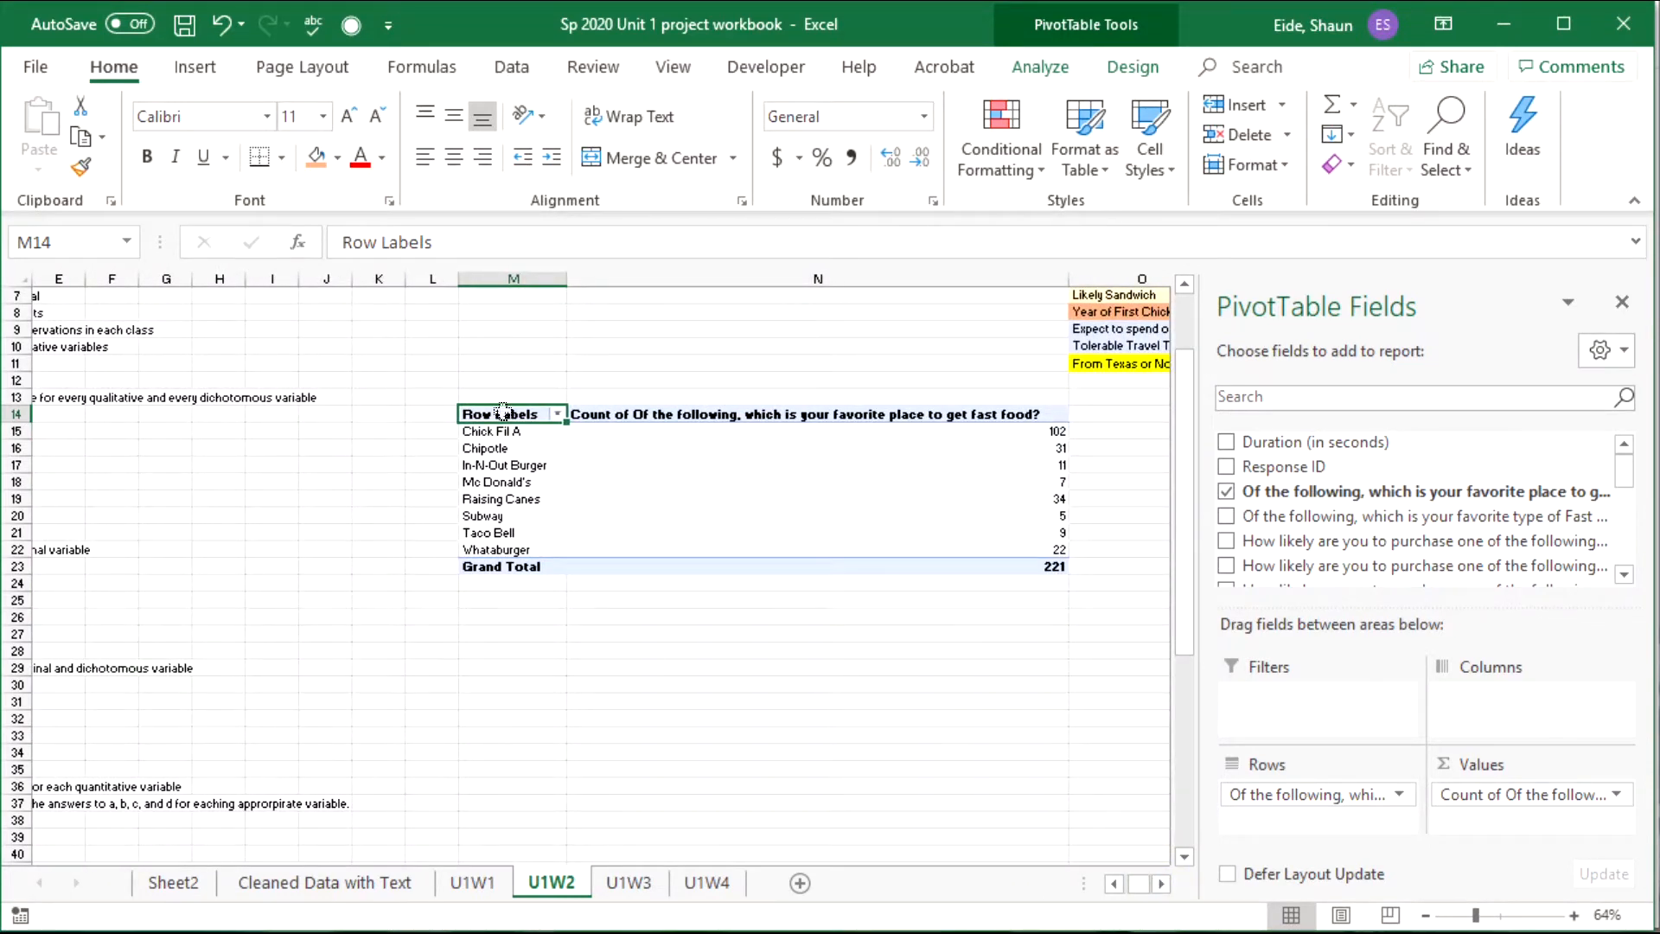
pyautogui.moveTo(502, 414); pyautogui.dragTo(819, 563)
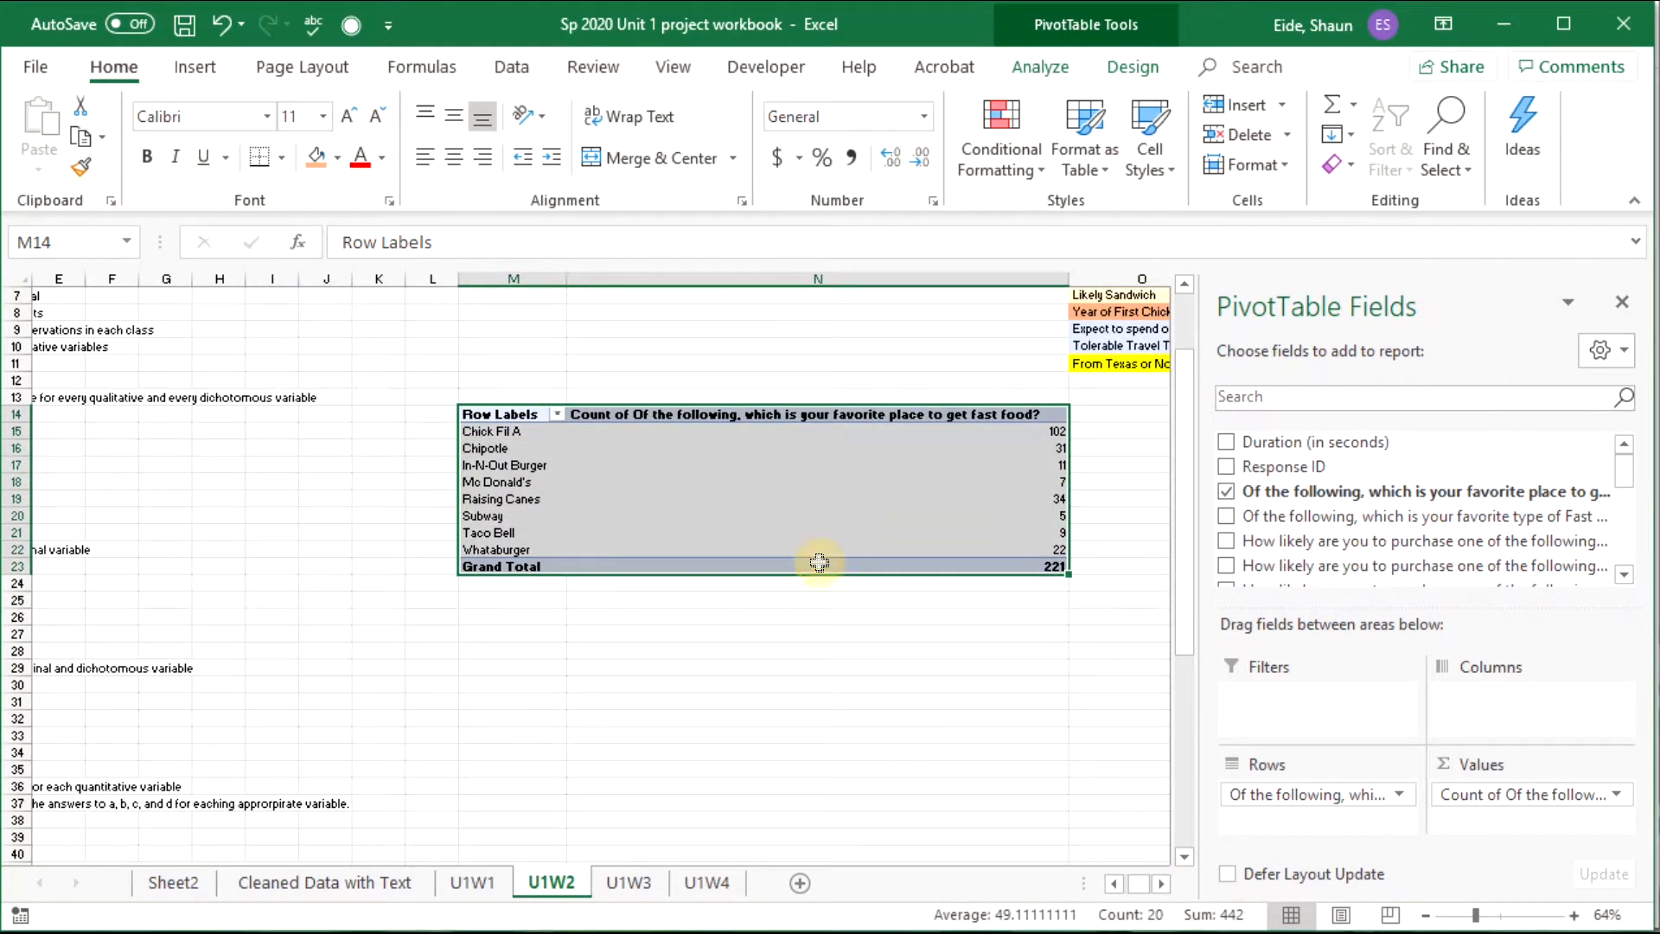
pyautogui.hotkey('ctrl', 'c')
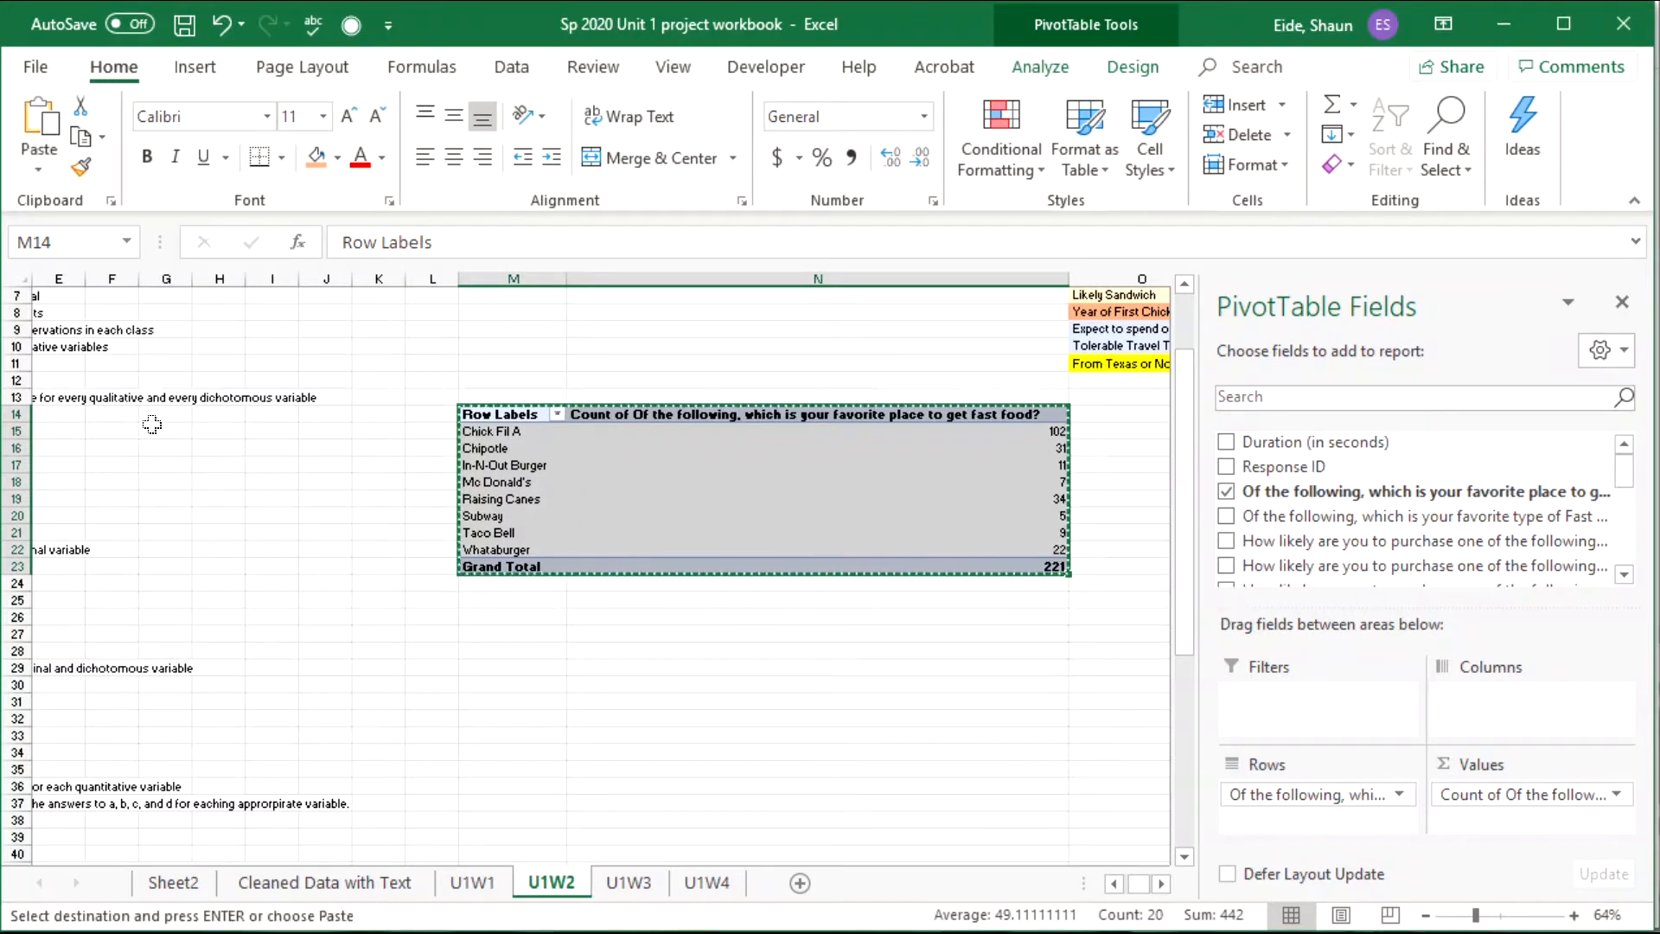
pyautogui.click(153, 421)
pyautogui.hotkey('ctrl', 'v')
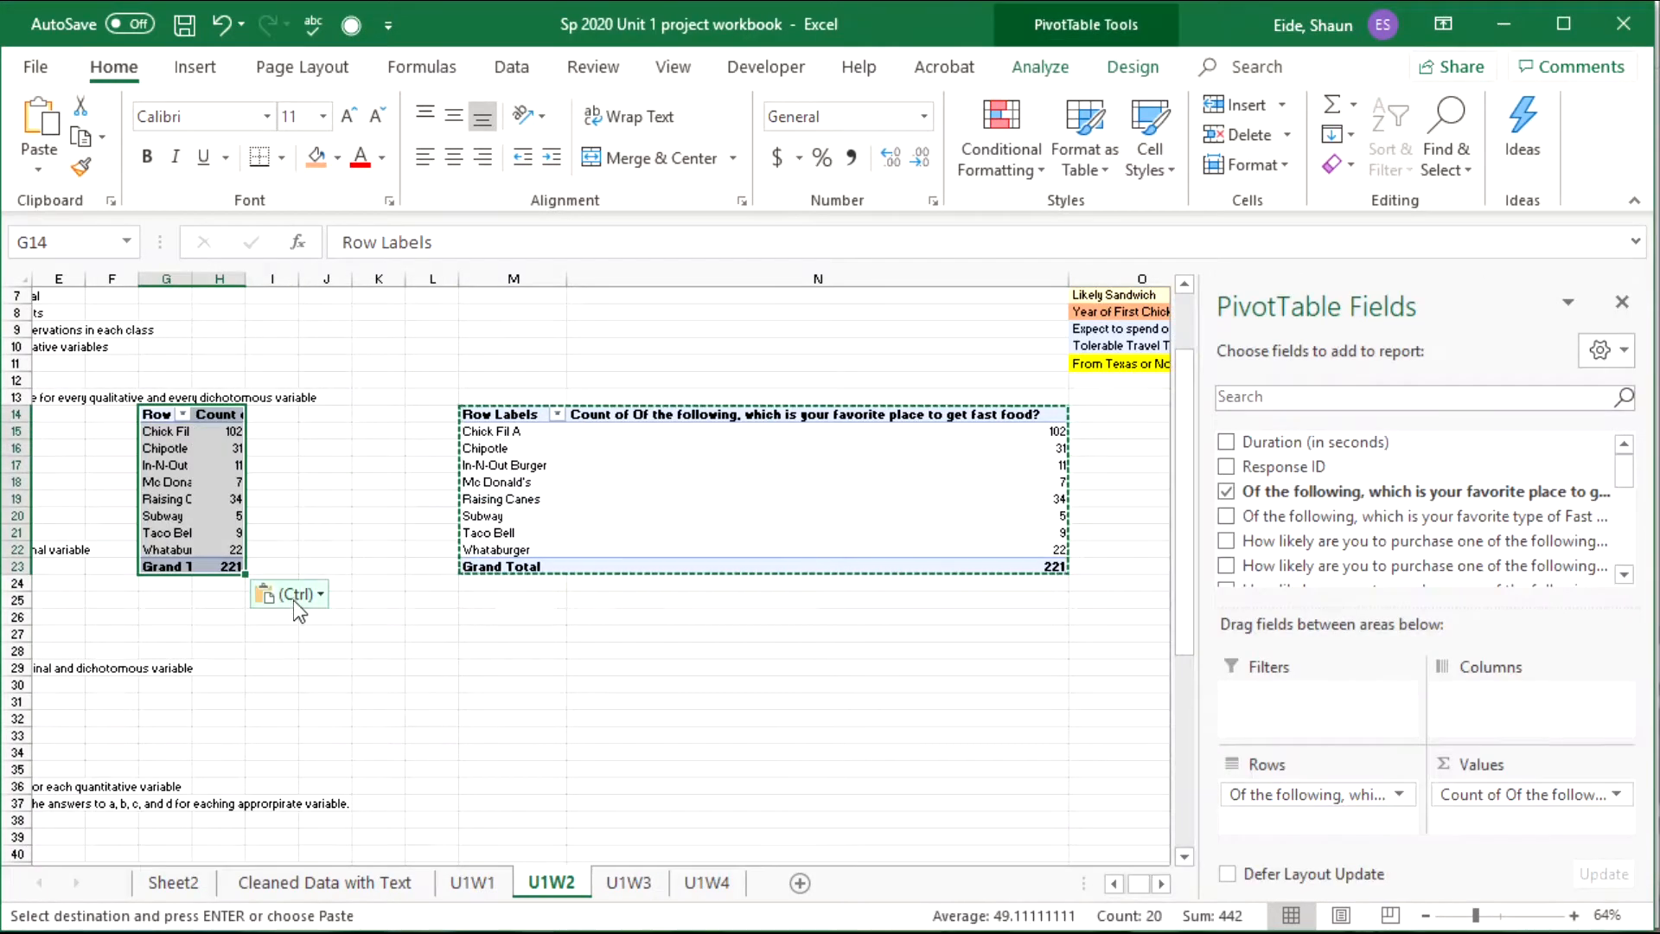
pyautogui.click(293, 597)
pyautogui.click(272, 765)
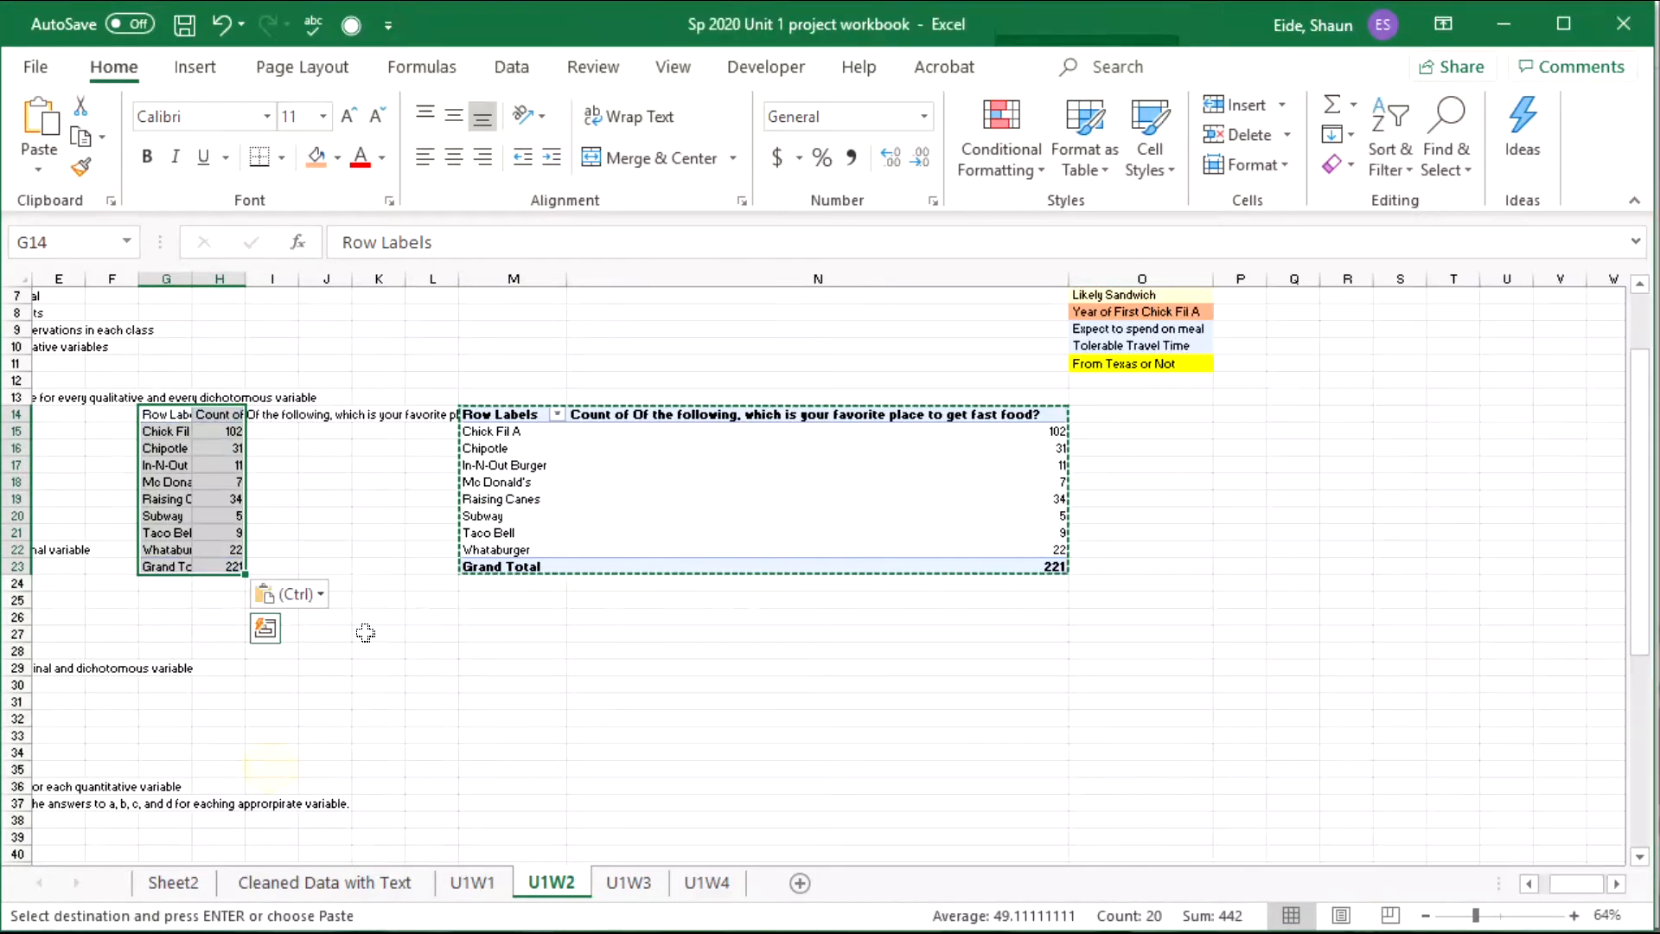
# Widen column G to fit the restaurant names in the pasted table.
pyautogui.click(525, 485)
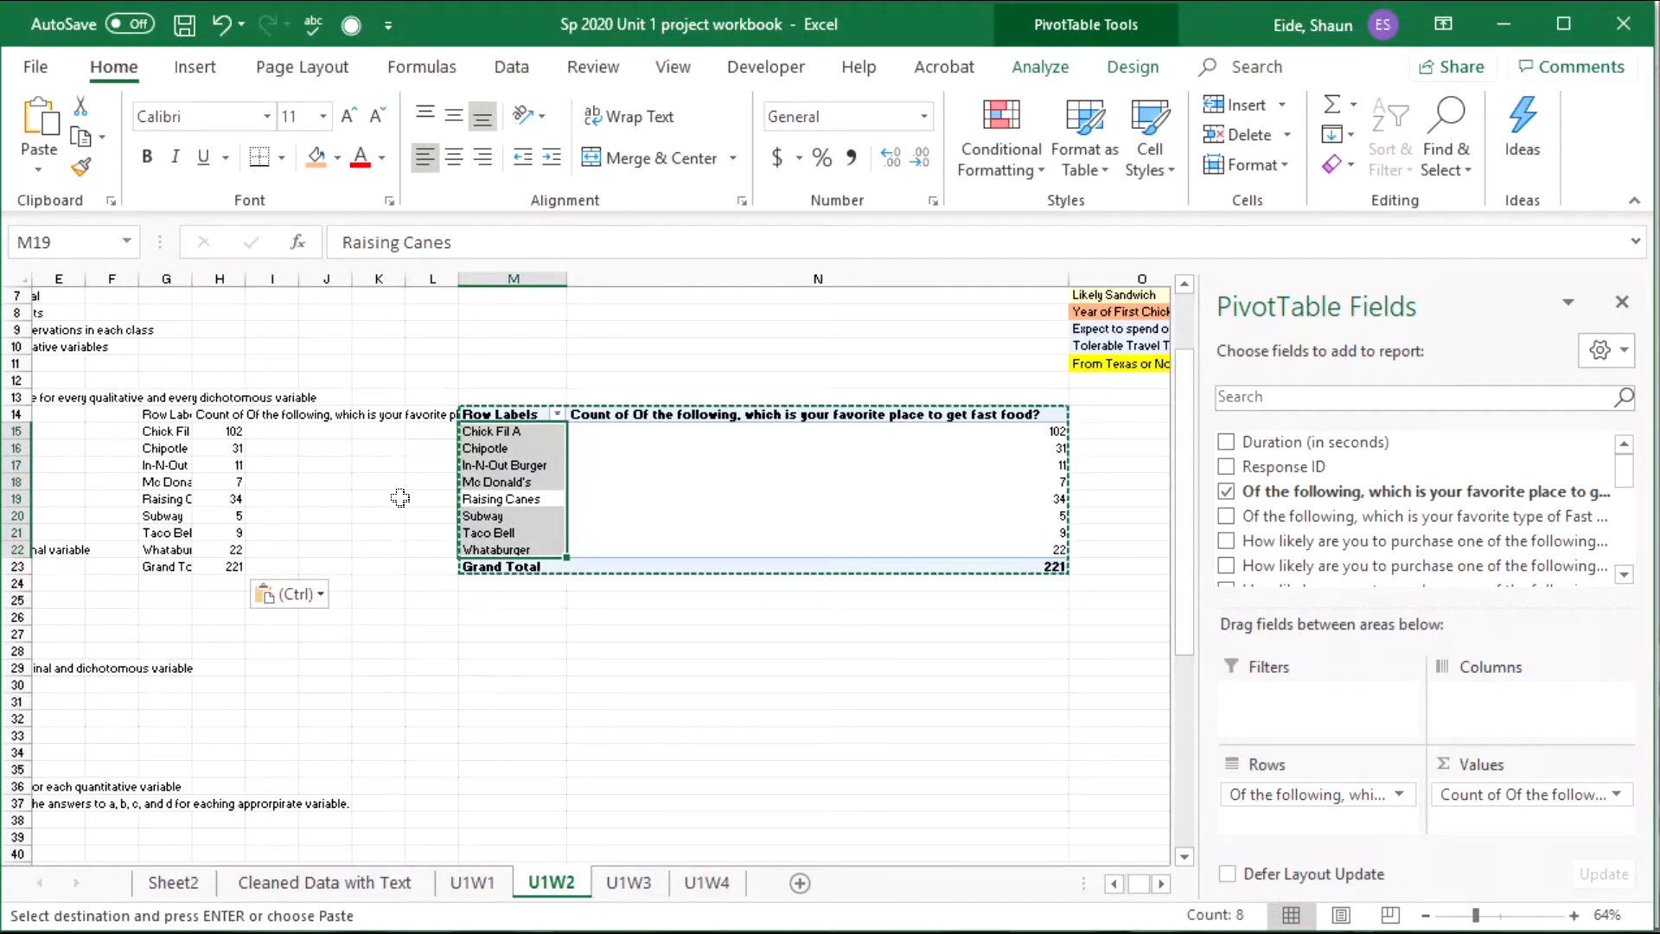
pyautogui.doubleClick(192, 279)
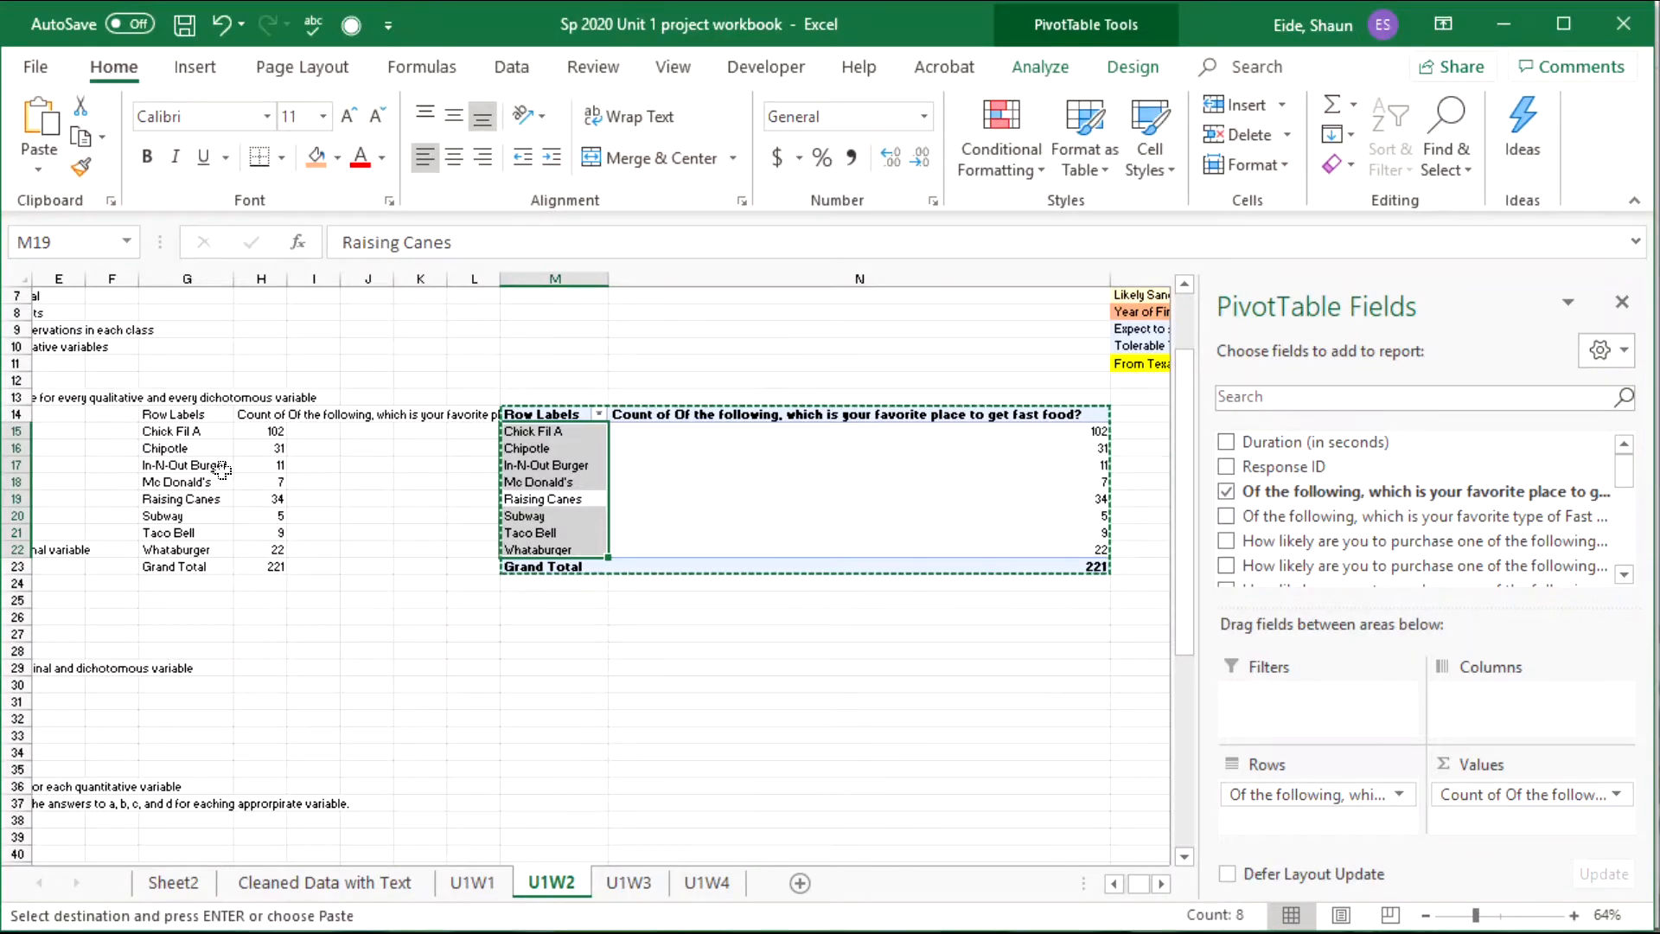
pyautogui.moveTo(1140, 884); pyautogui.dragTo(1126, 885)
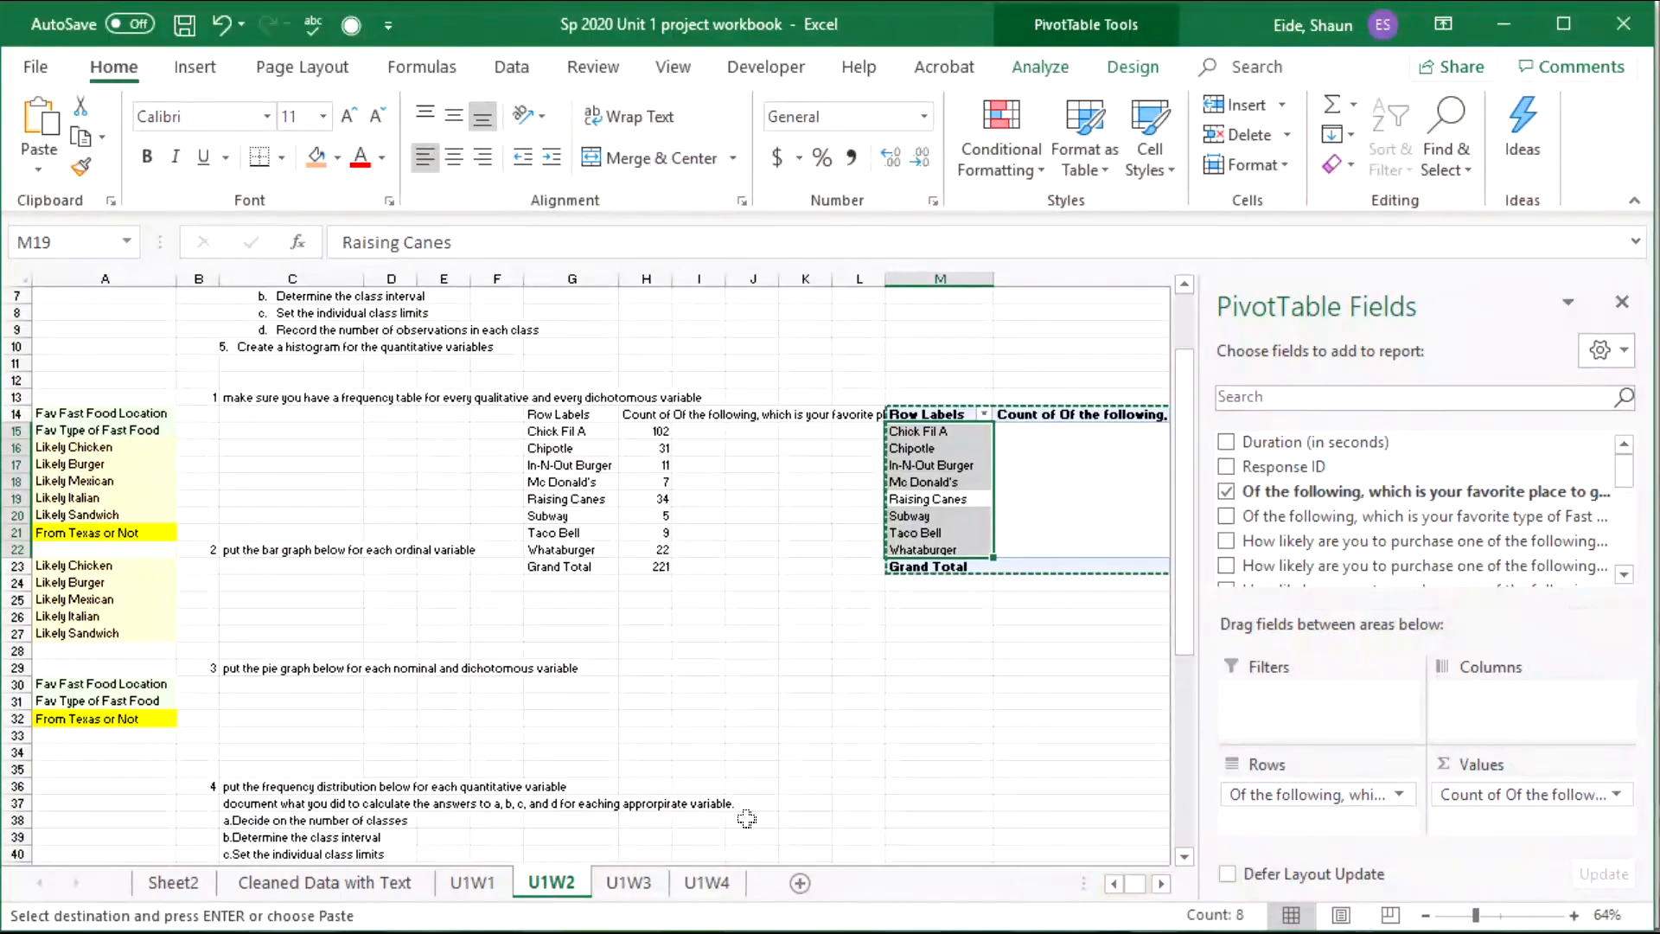
pyautogui.click(737, 545)
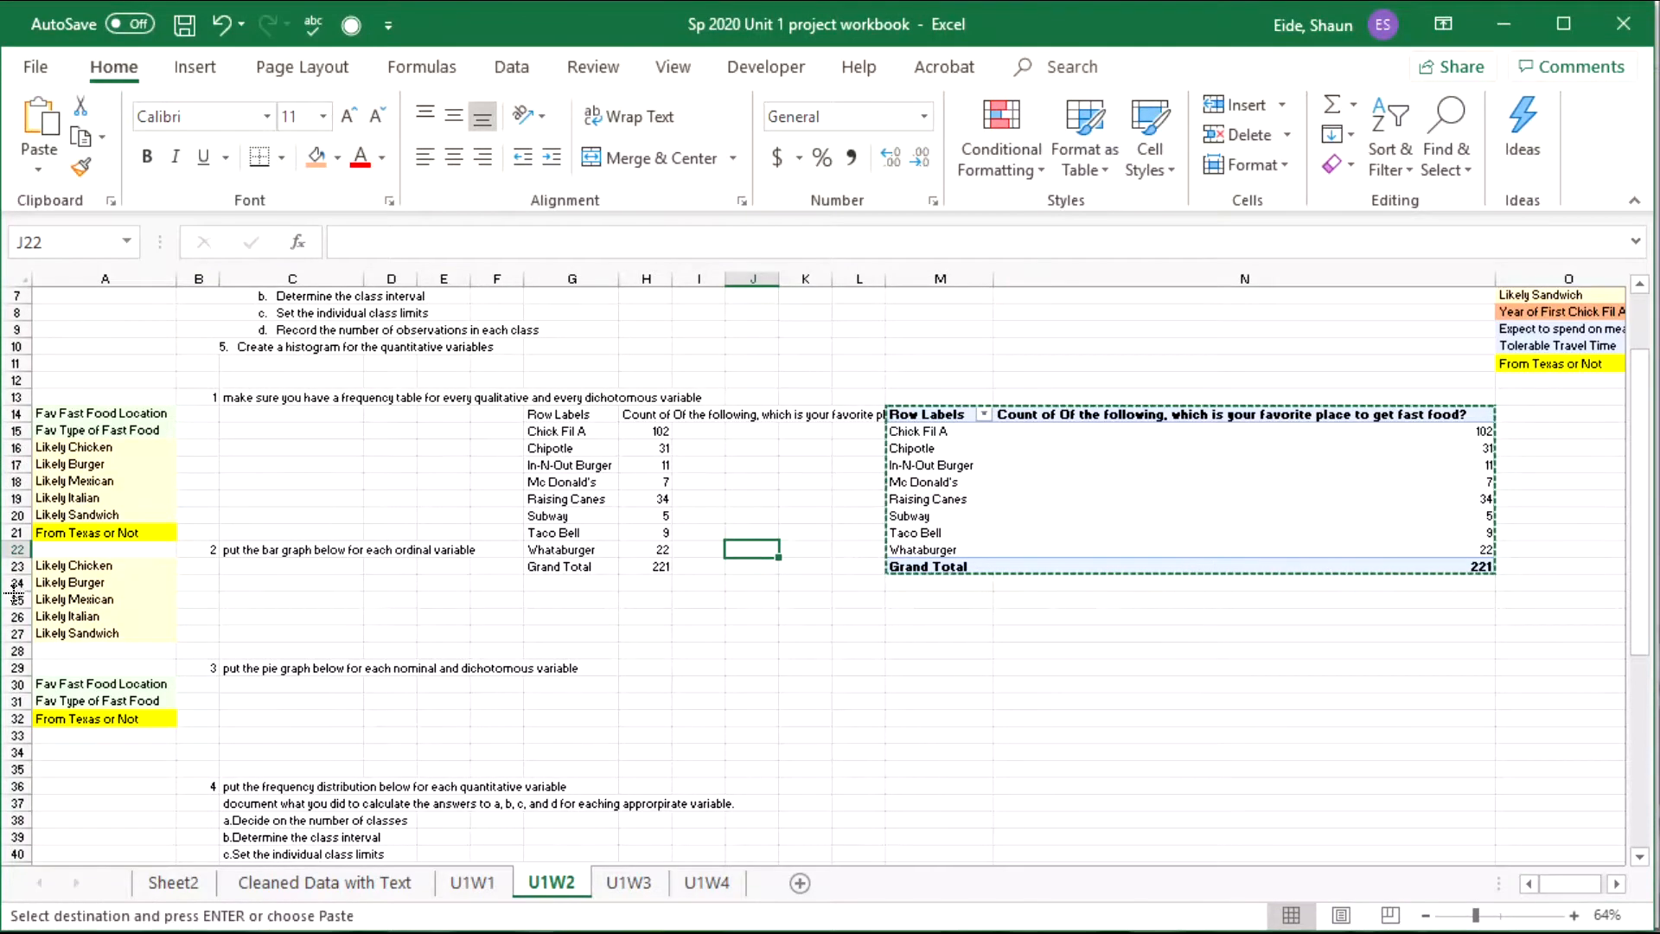
# Try to insert whole sheet rows at rows 22 to 25, above the bar graph section.
pyautogui.moveTo(17, 599); pyautogui.dragTo(18, 549)
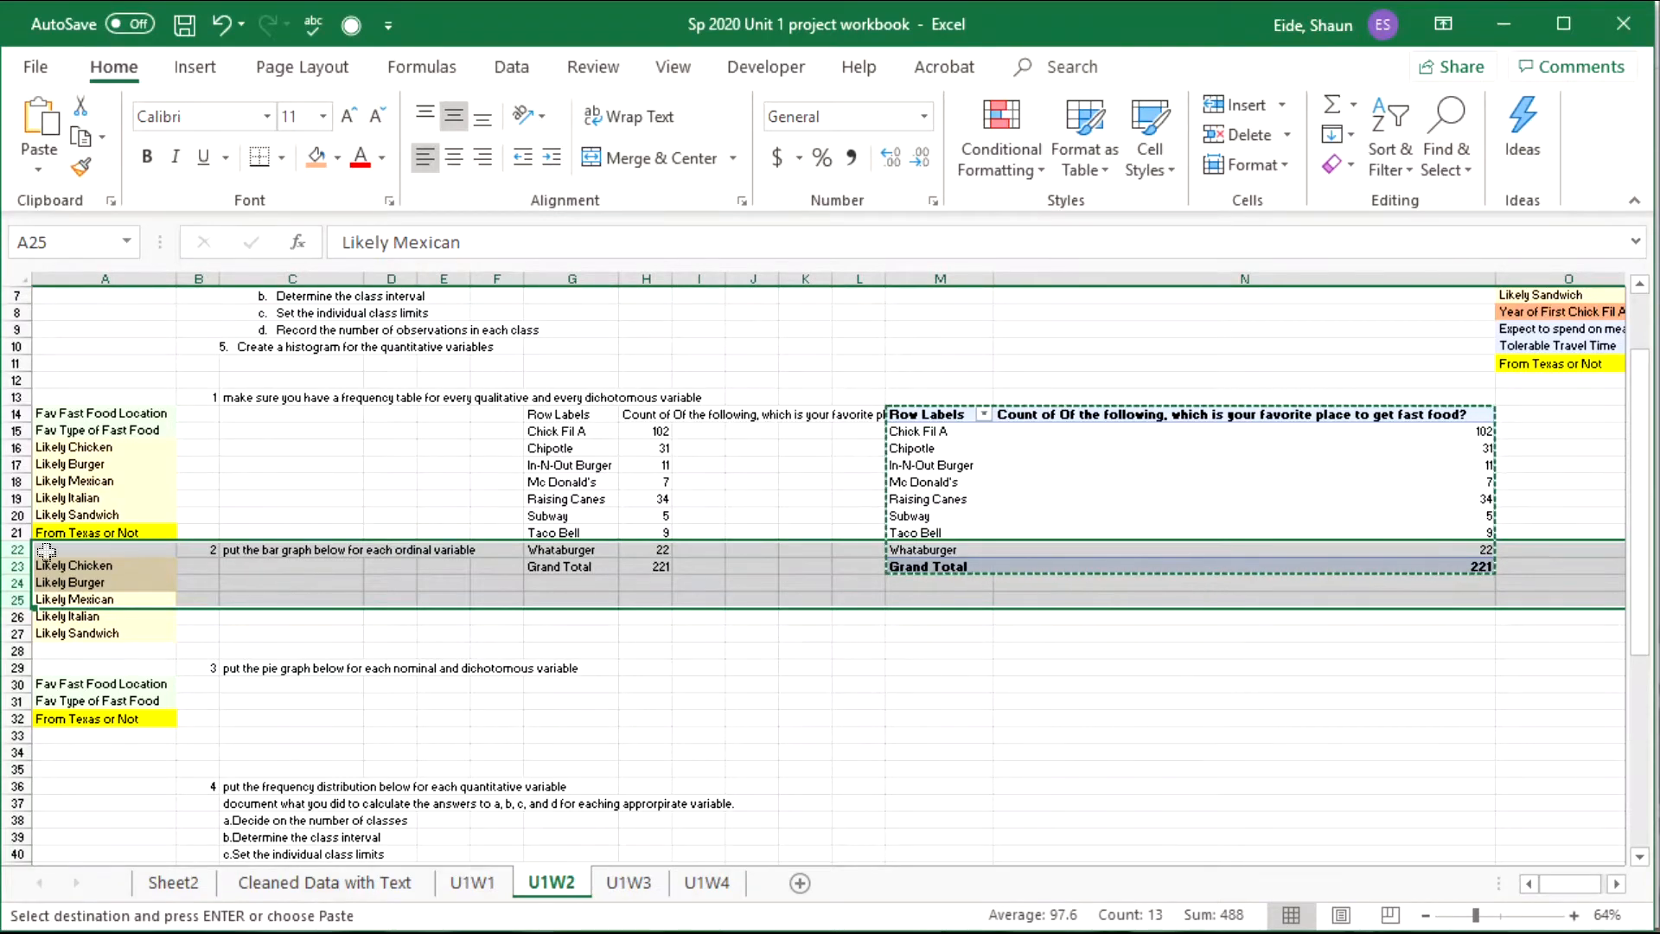
pyautogui.rightClick(19, 549)
pyautogui.click(95, 730)
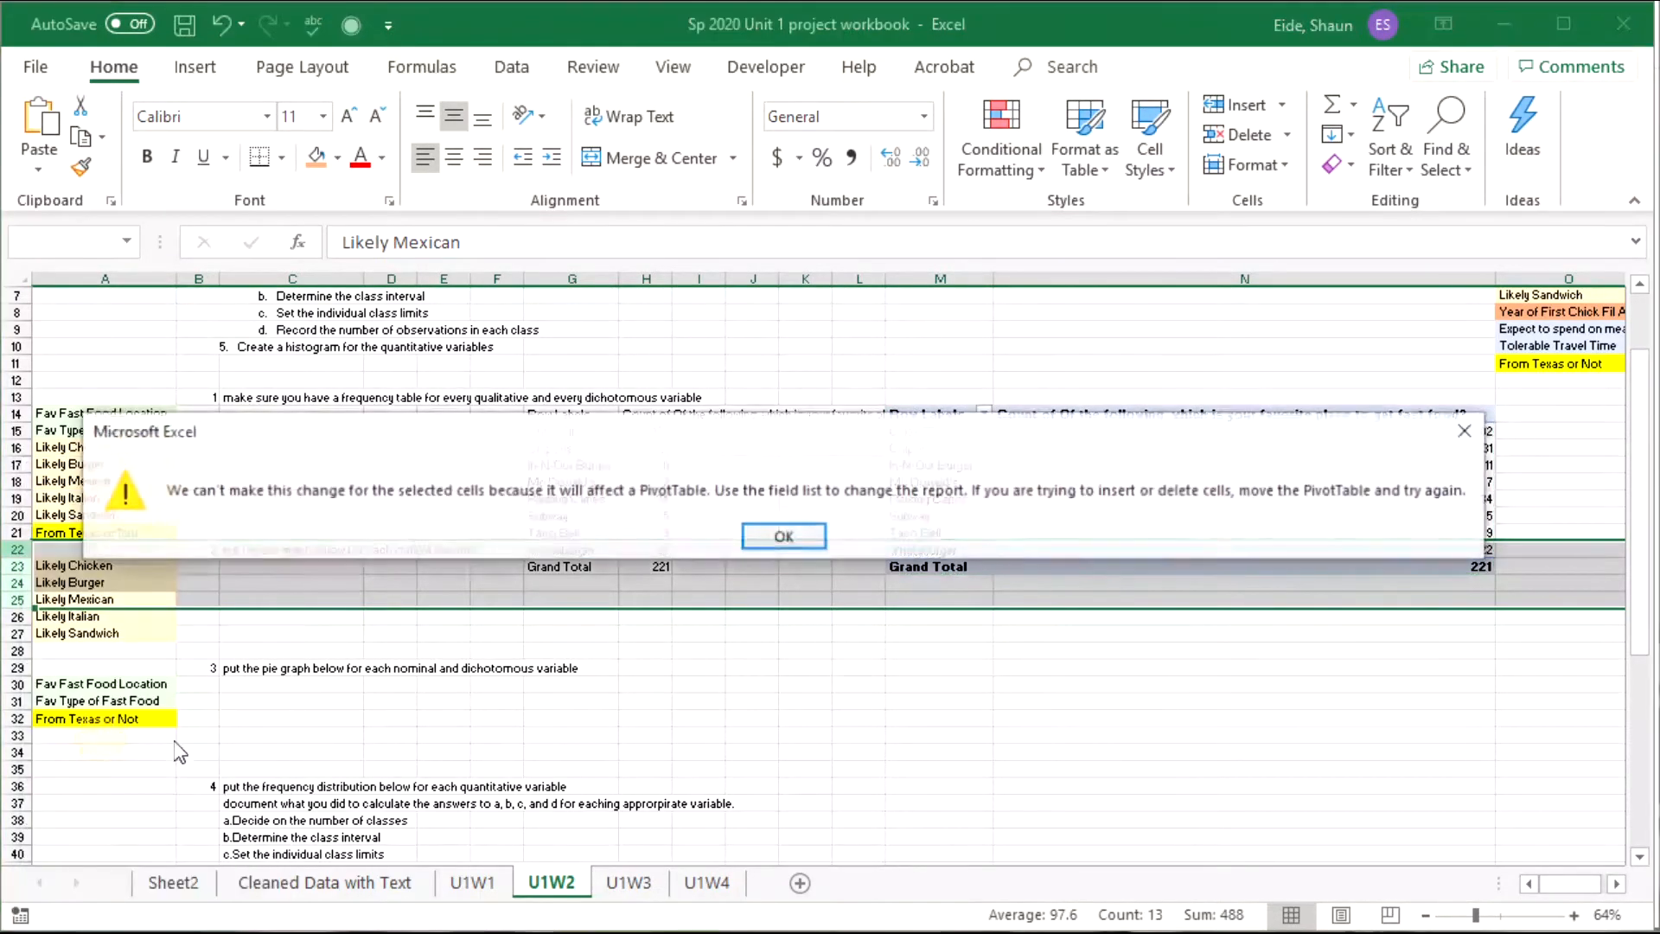
pyautogui.click(804, 546)
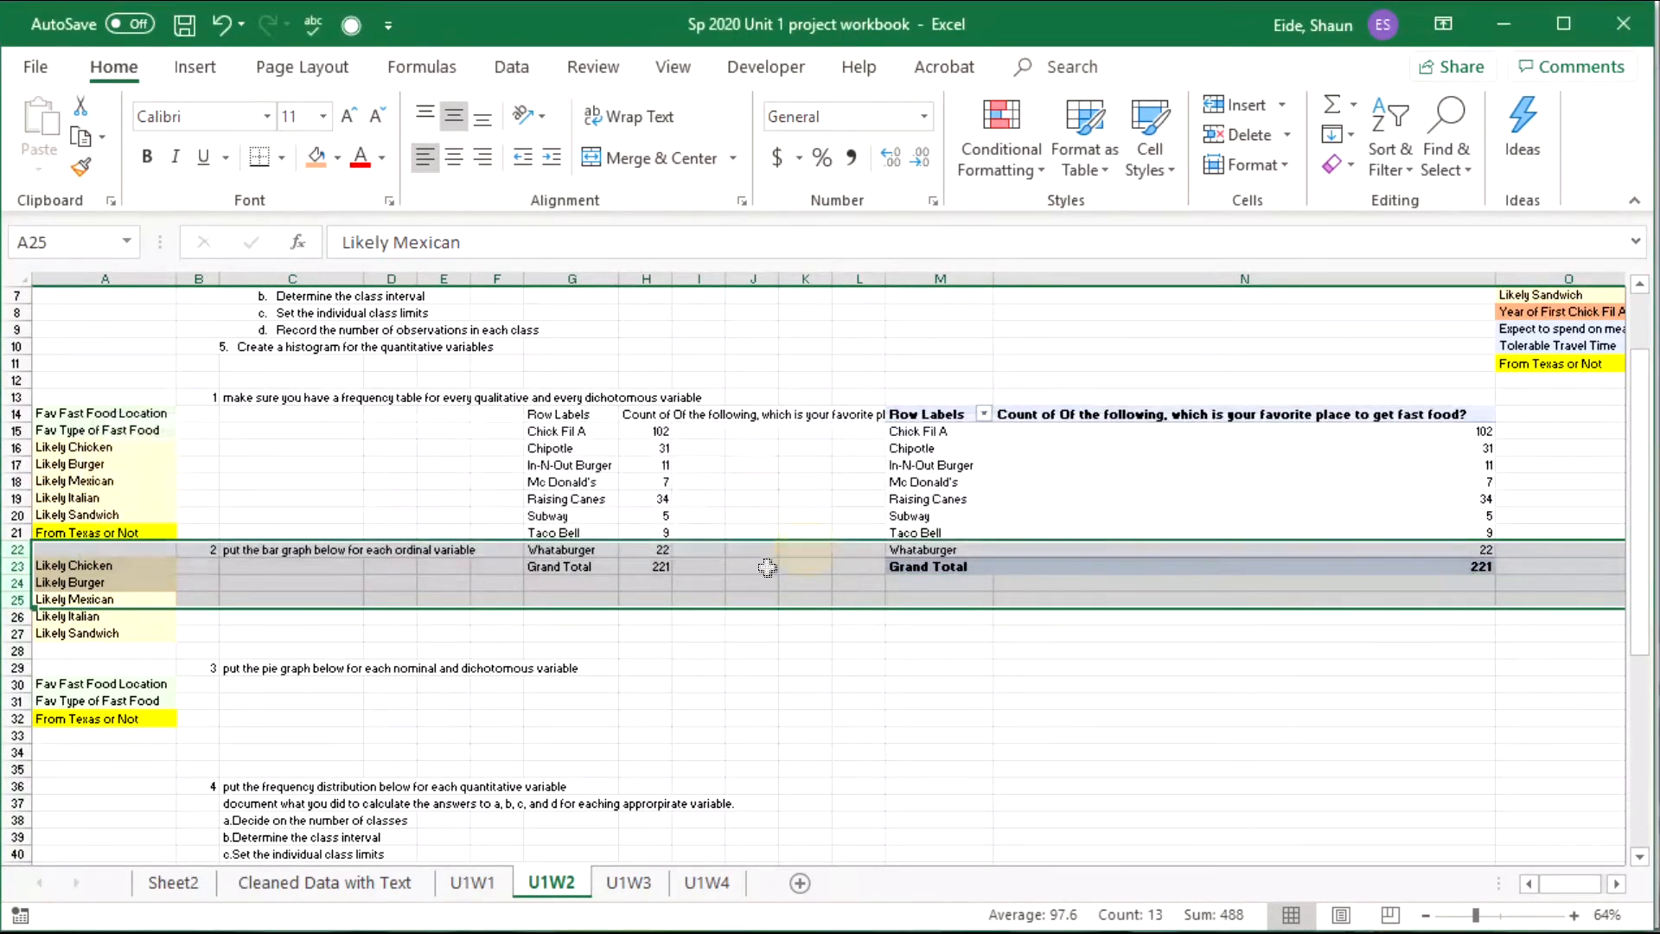
pyautogui.click(761, 599)
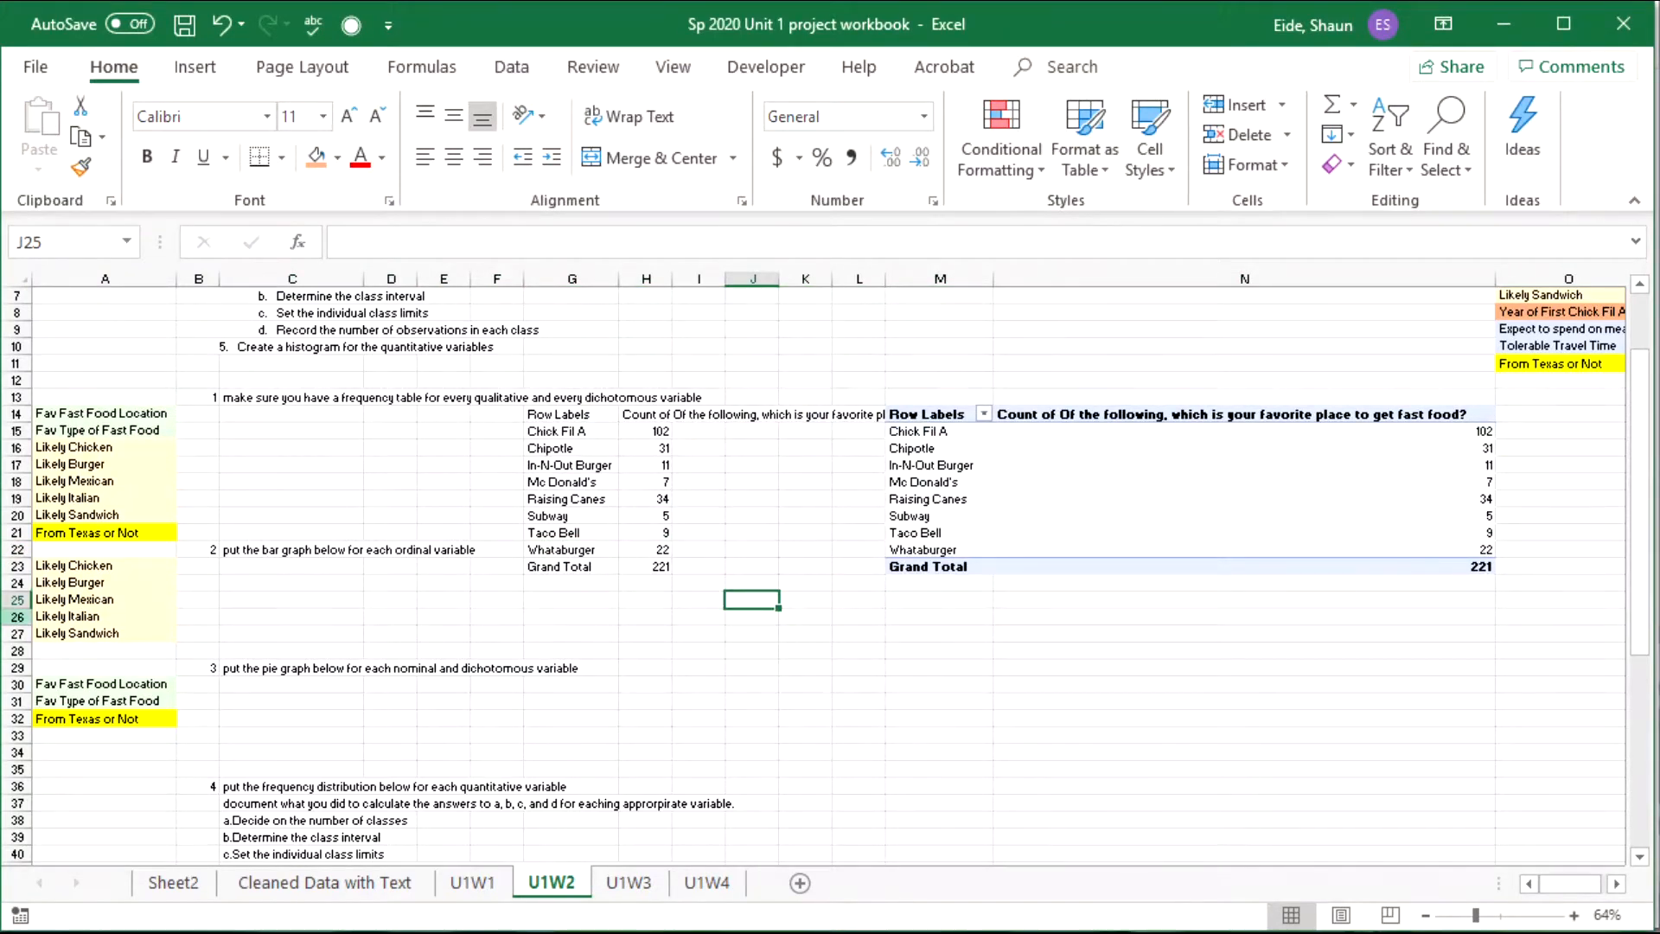
pyautogui.moveTo(194, 544); pyautogui.dragTo(793, 519)
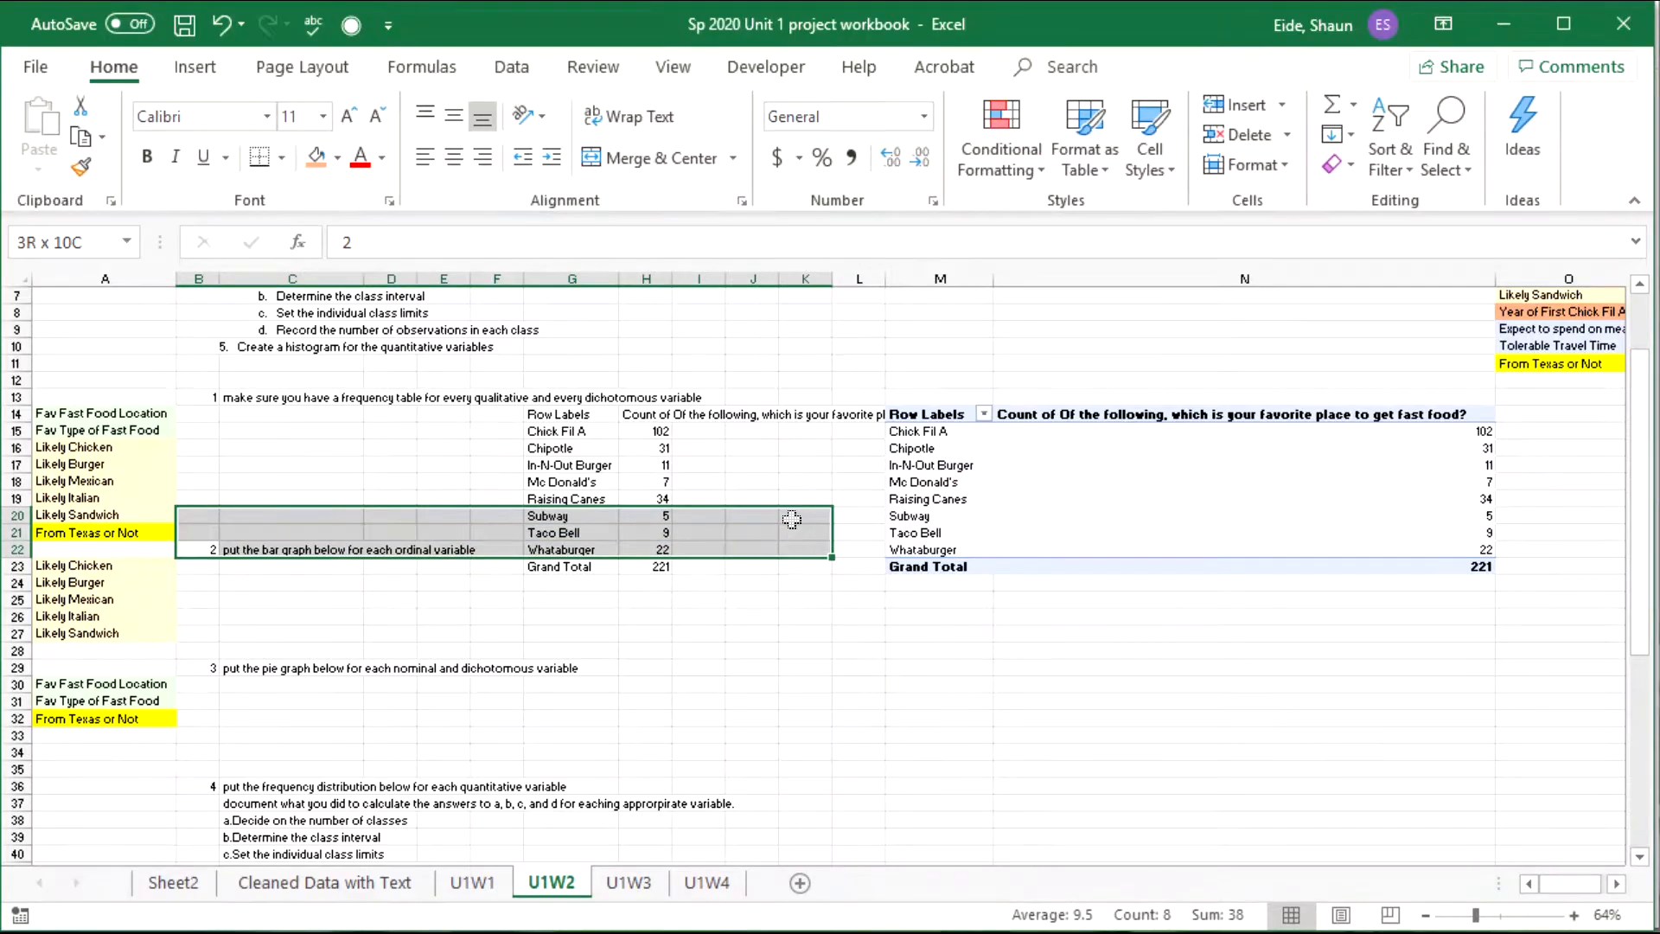
pyautogui.rightClick(792, 518)
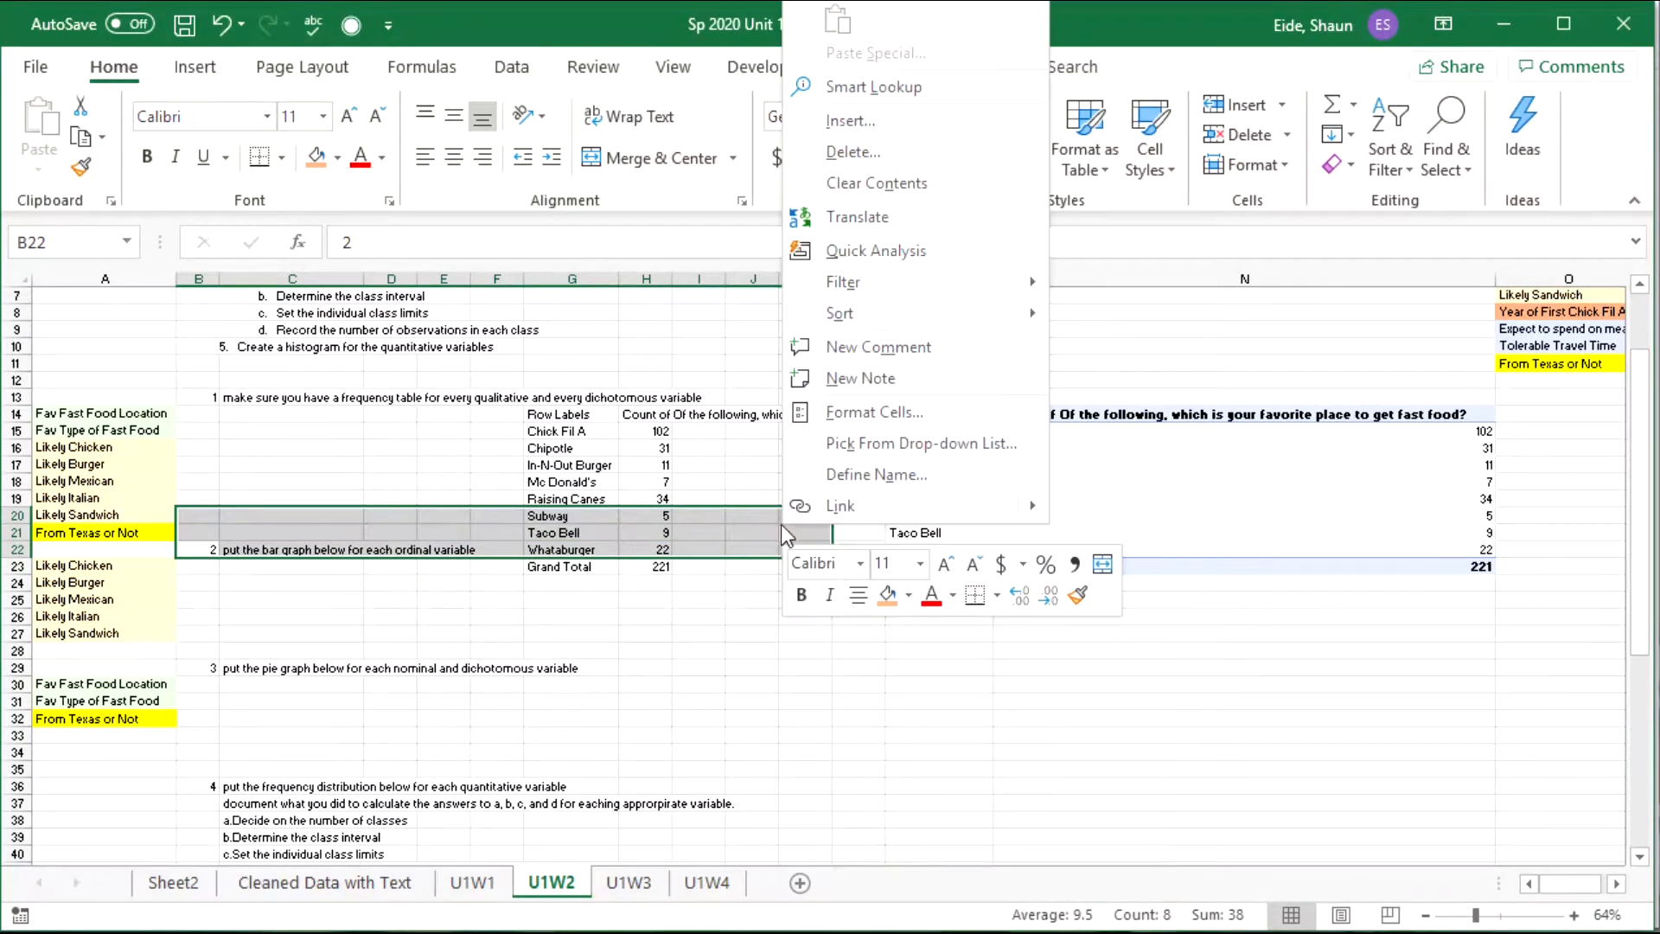
pyautogui.click(864, 119)
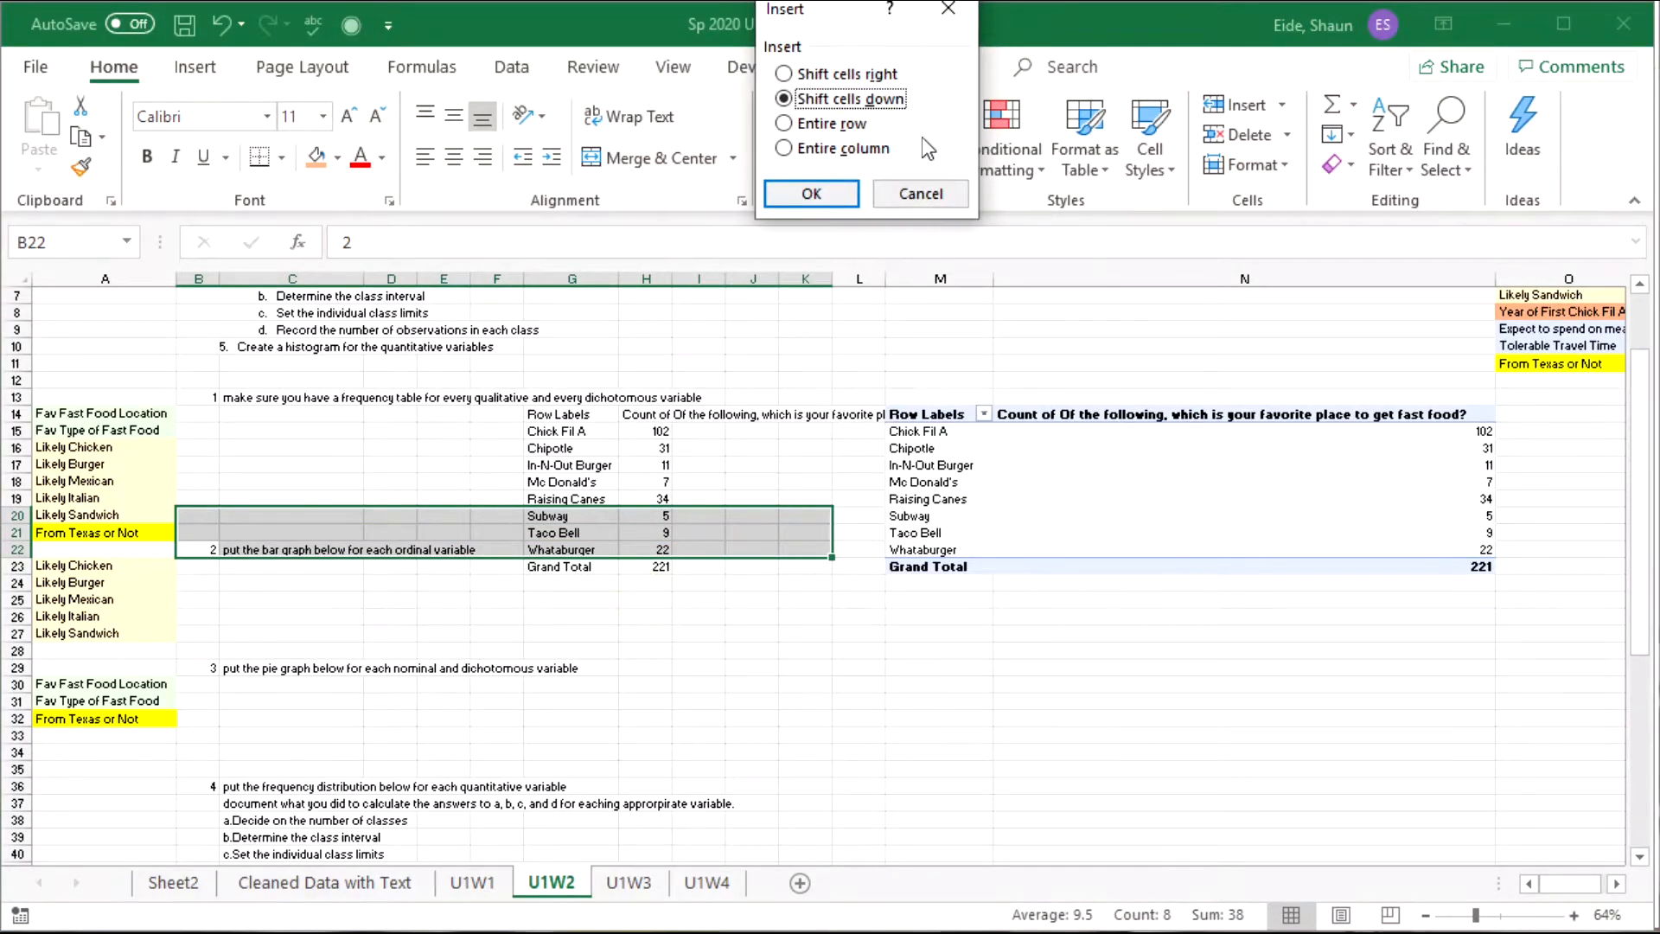
pyautogui.click(920, 194)
# Insert blank cells at A22:K22 and again at A23:K23, shifting the existing cells down.
pyautogui.moveTo(35, 551); pyautogui.dragTo(817, 551)
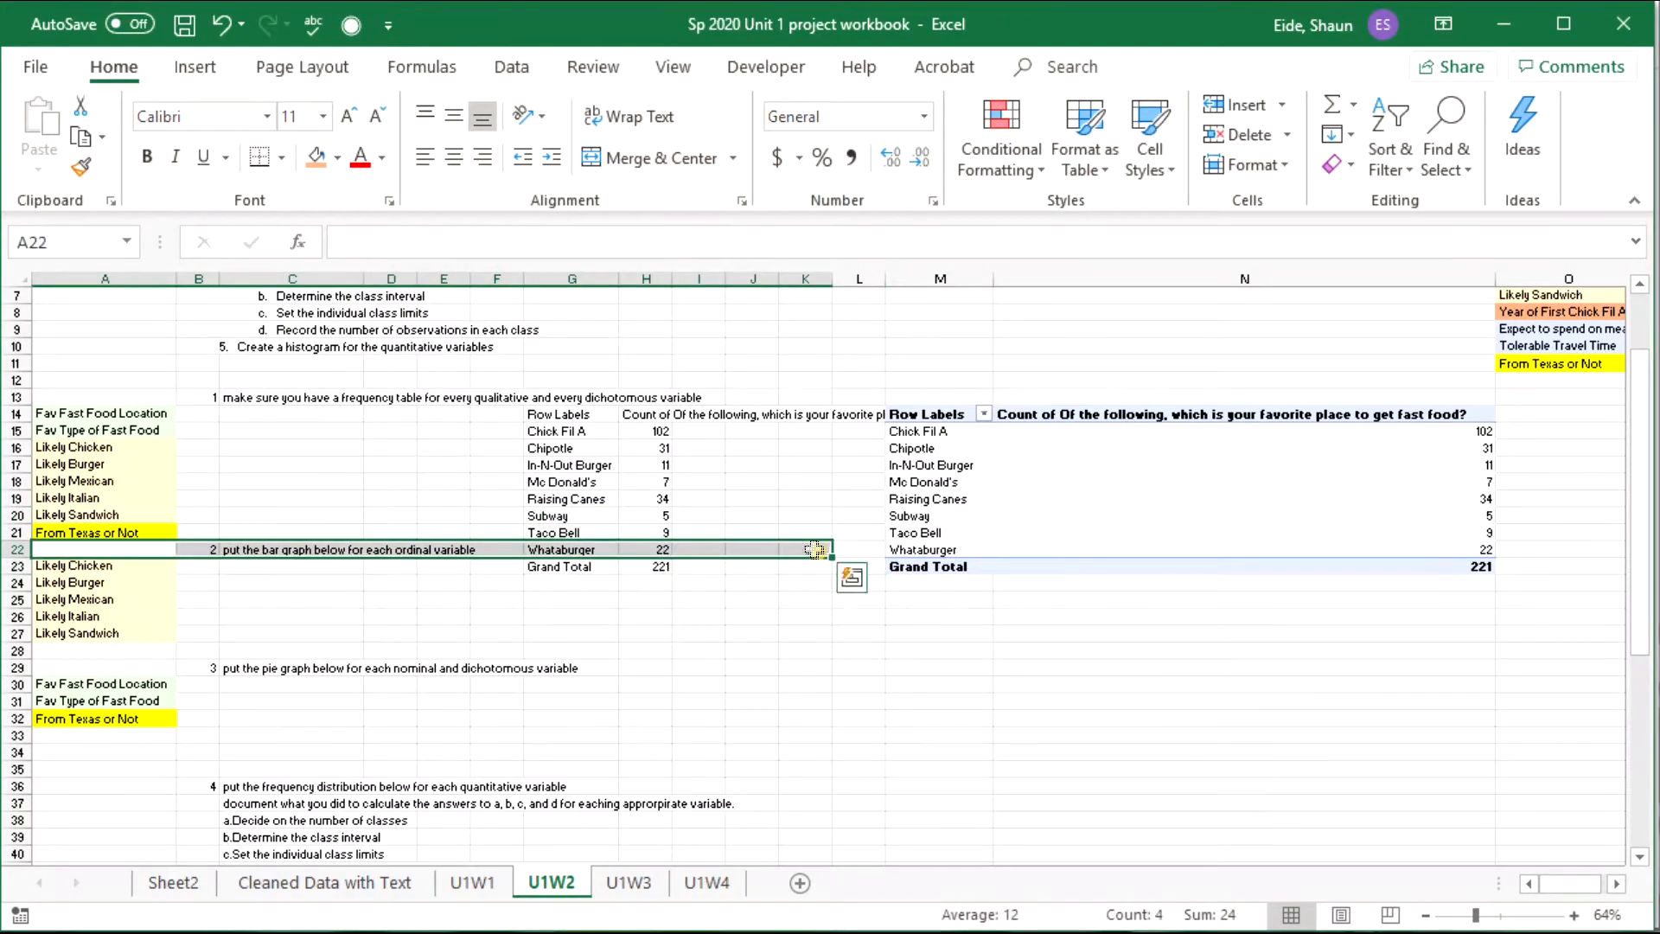
pyautogui.rightClick(817, 552)
pyautogui.click(910, 172)
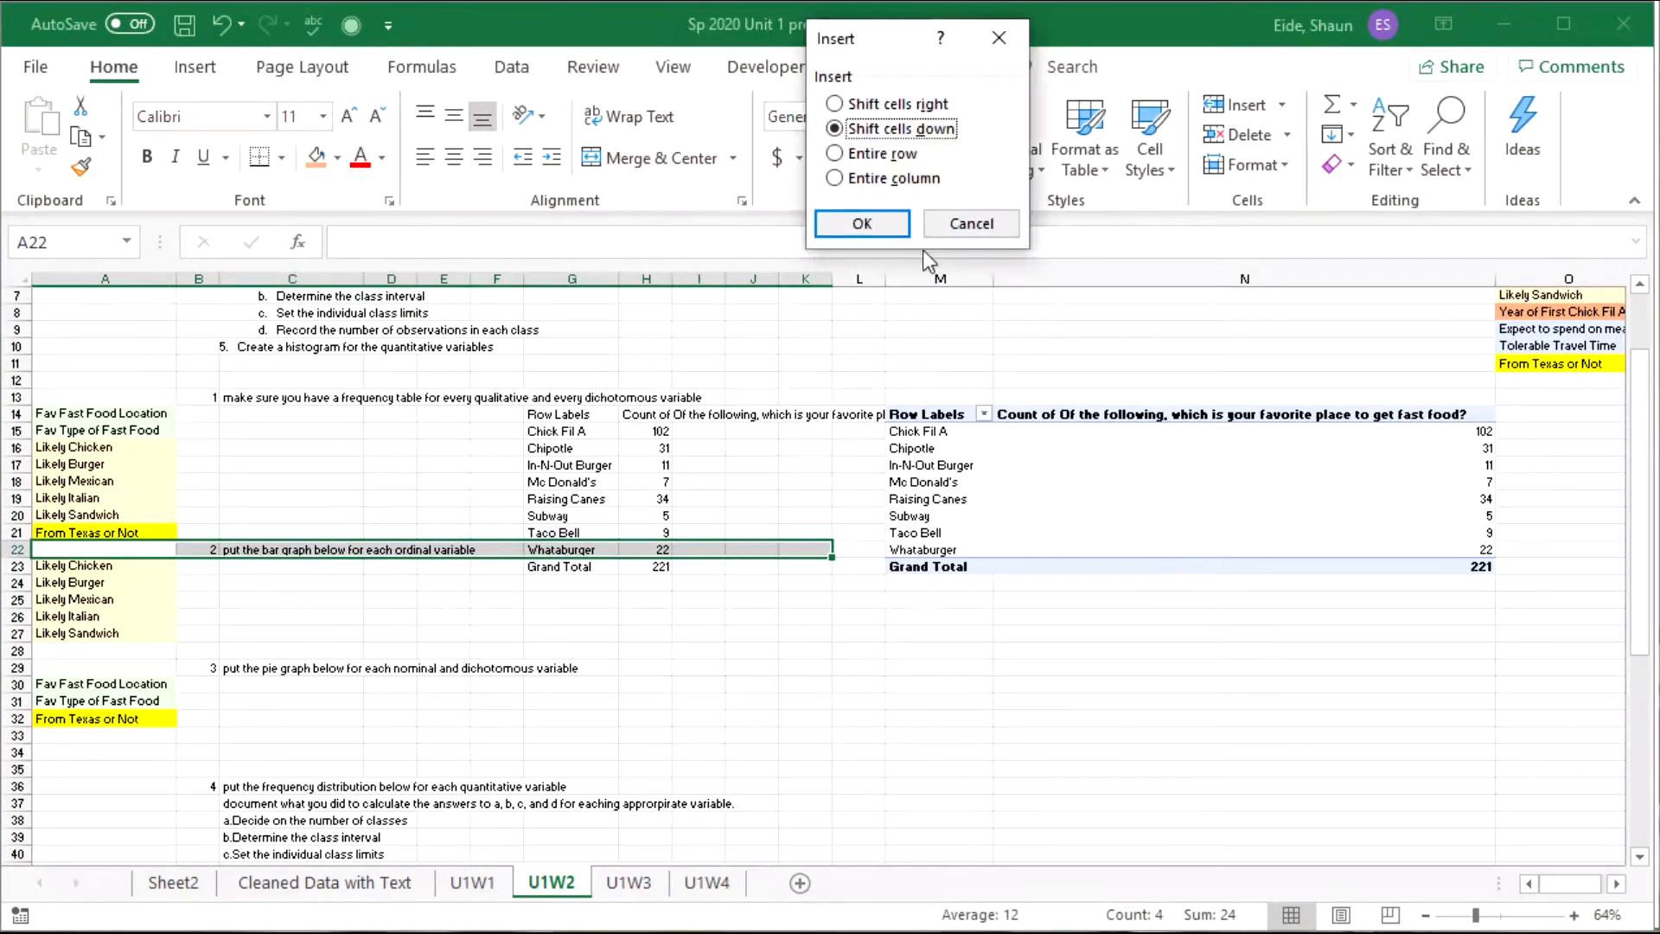
pyautogui.click(859, 223)
pyautogui.moveTo(101, 569); pyautogui.dragTo(773, 564)
pyautogui.rightClick(773, 564)
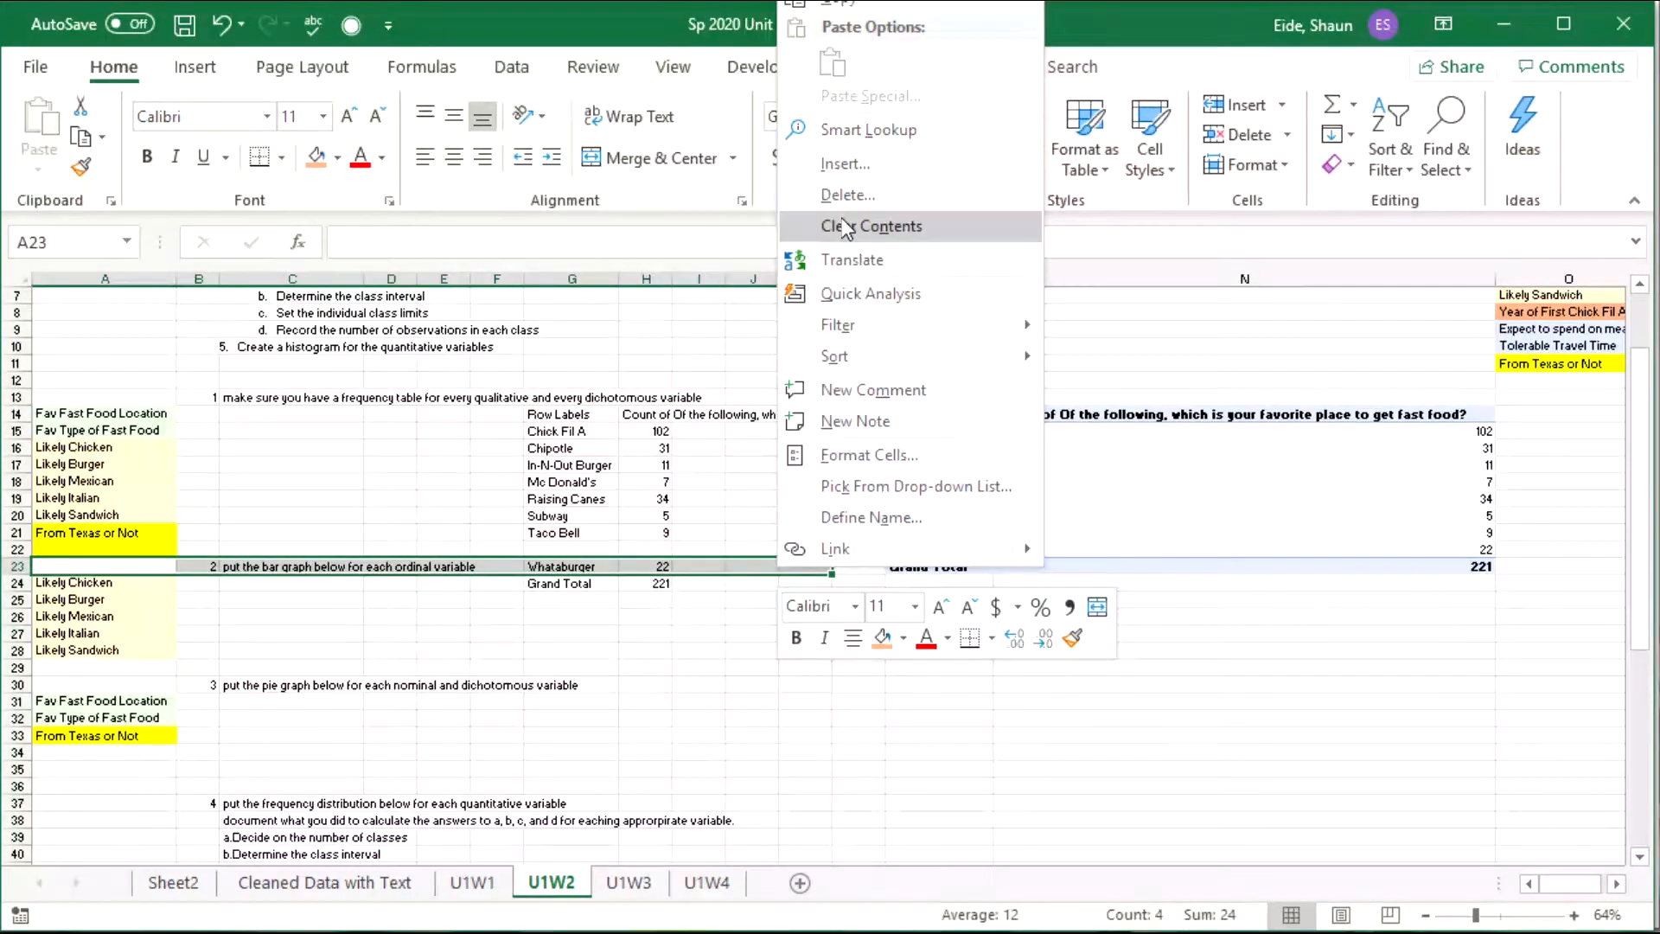
pyautogui.click(875, 169)
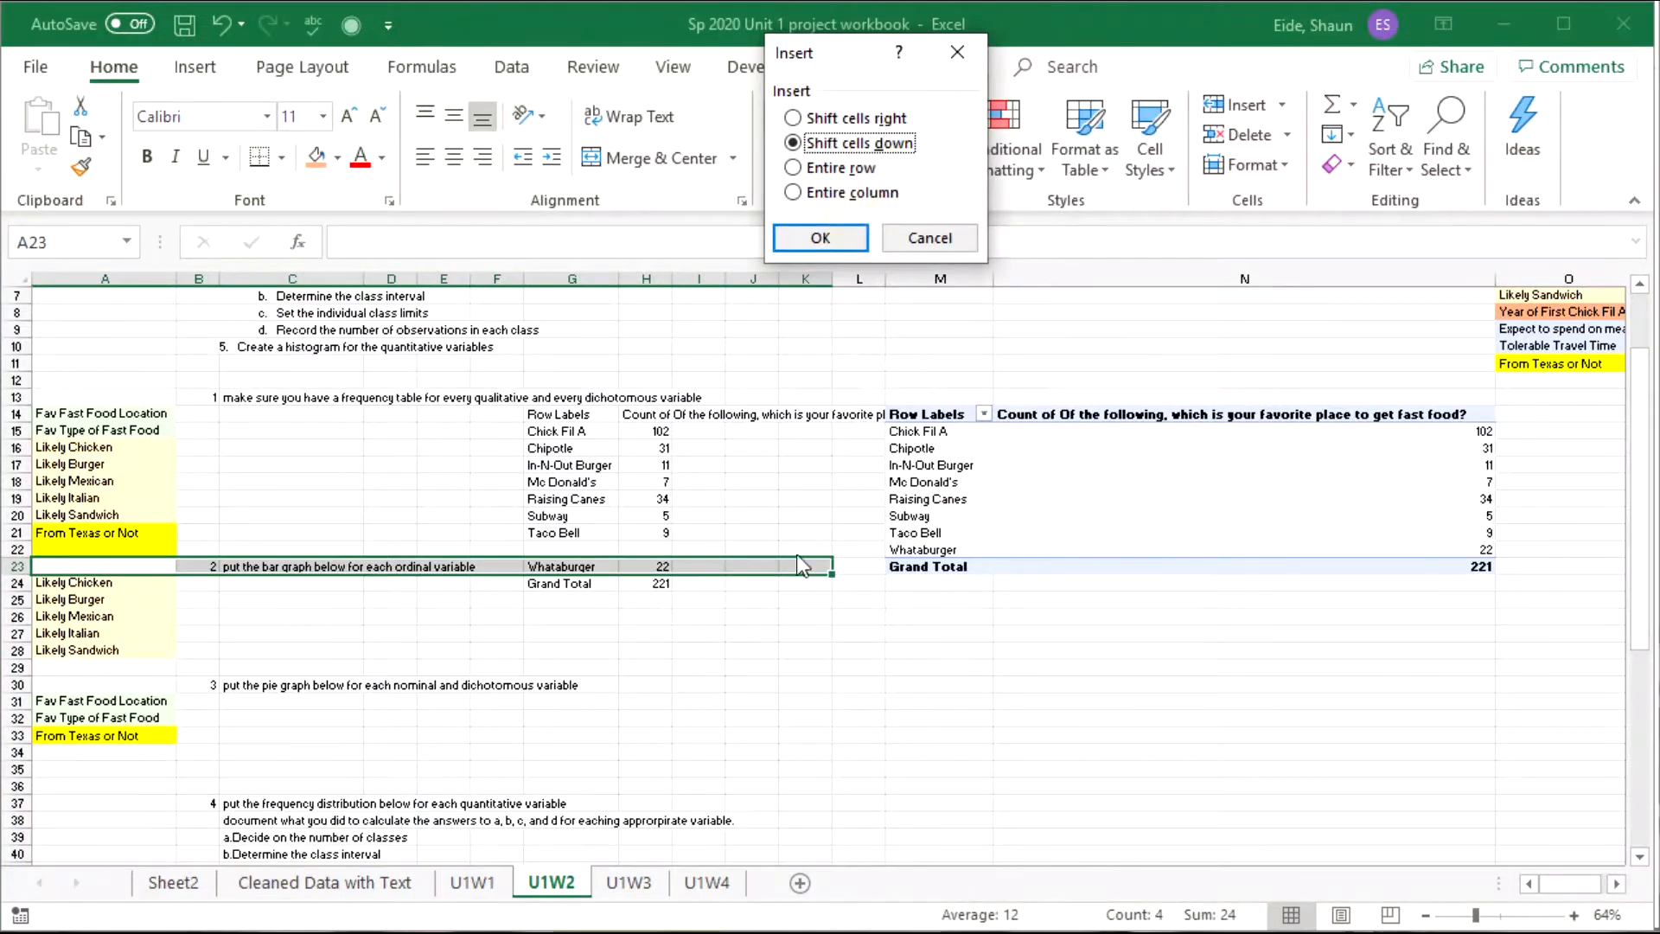
pyautogui.click(821, 239)
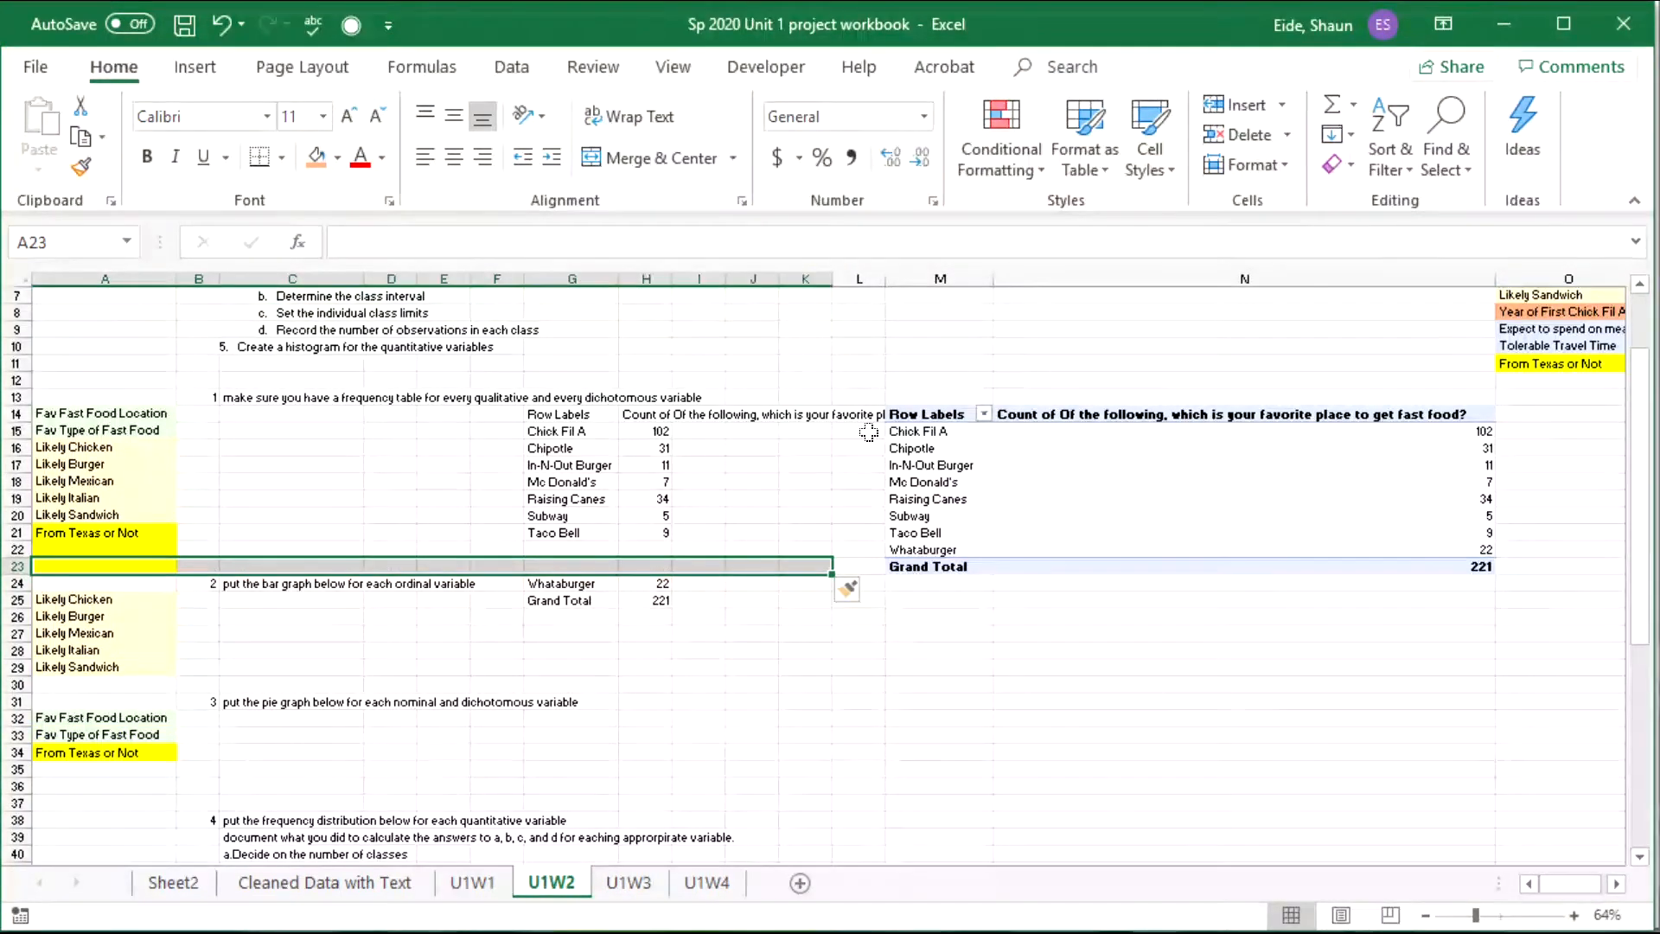
pyautogui.click(863, 496)
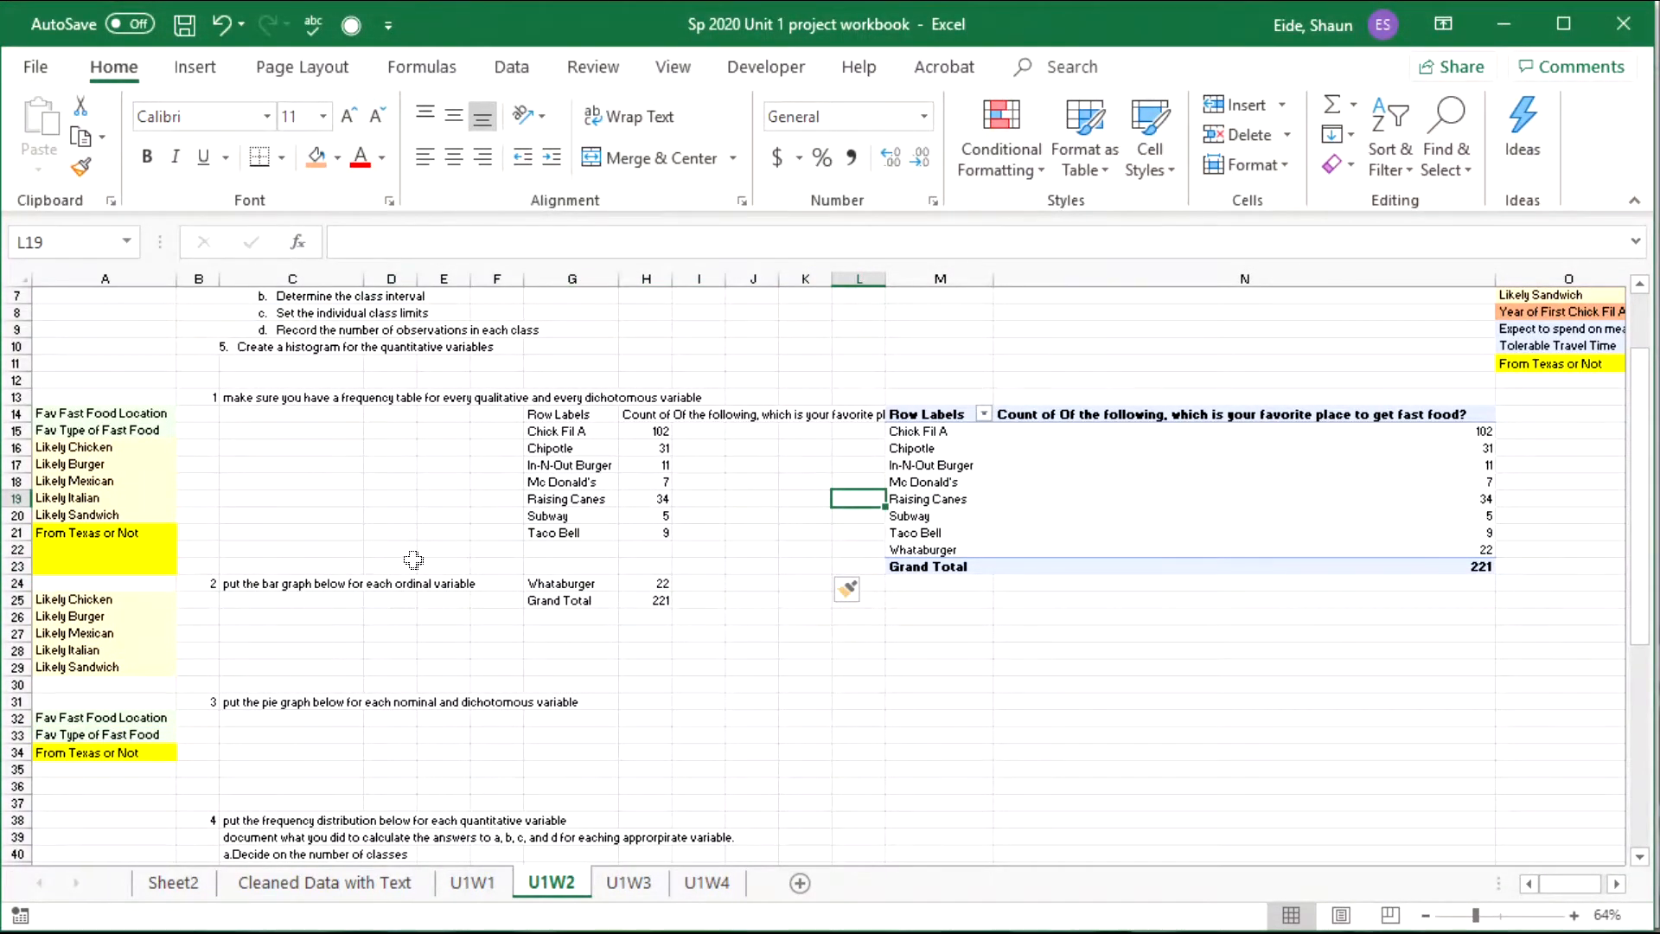
# Insert three more rows of blank cells at A22:K24, shifting the bar graph section down.
pyautogui.moveTo(72, 584); pyautogui.dragTo(781, 547)
pyautogui.rightClick(782, 546)
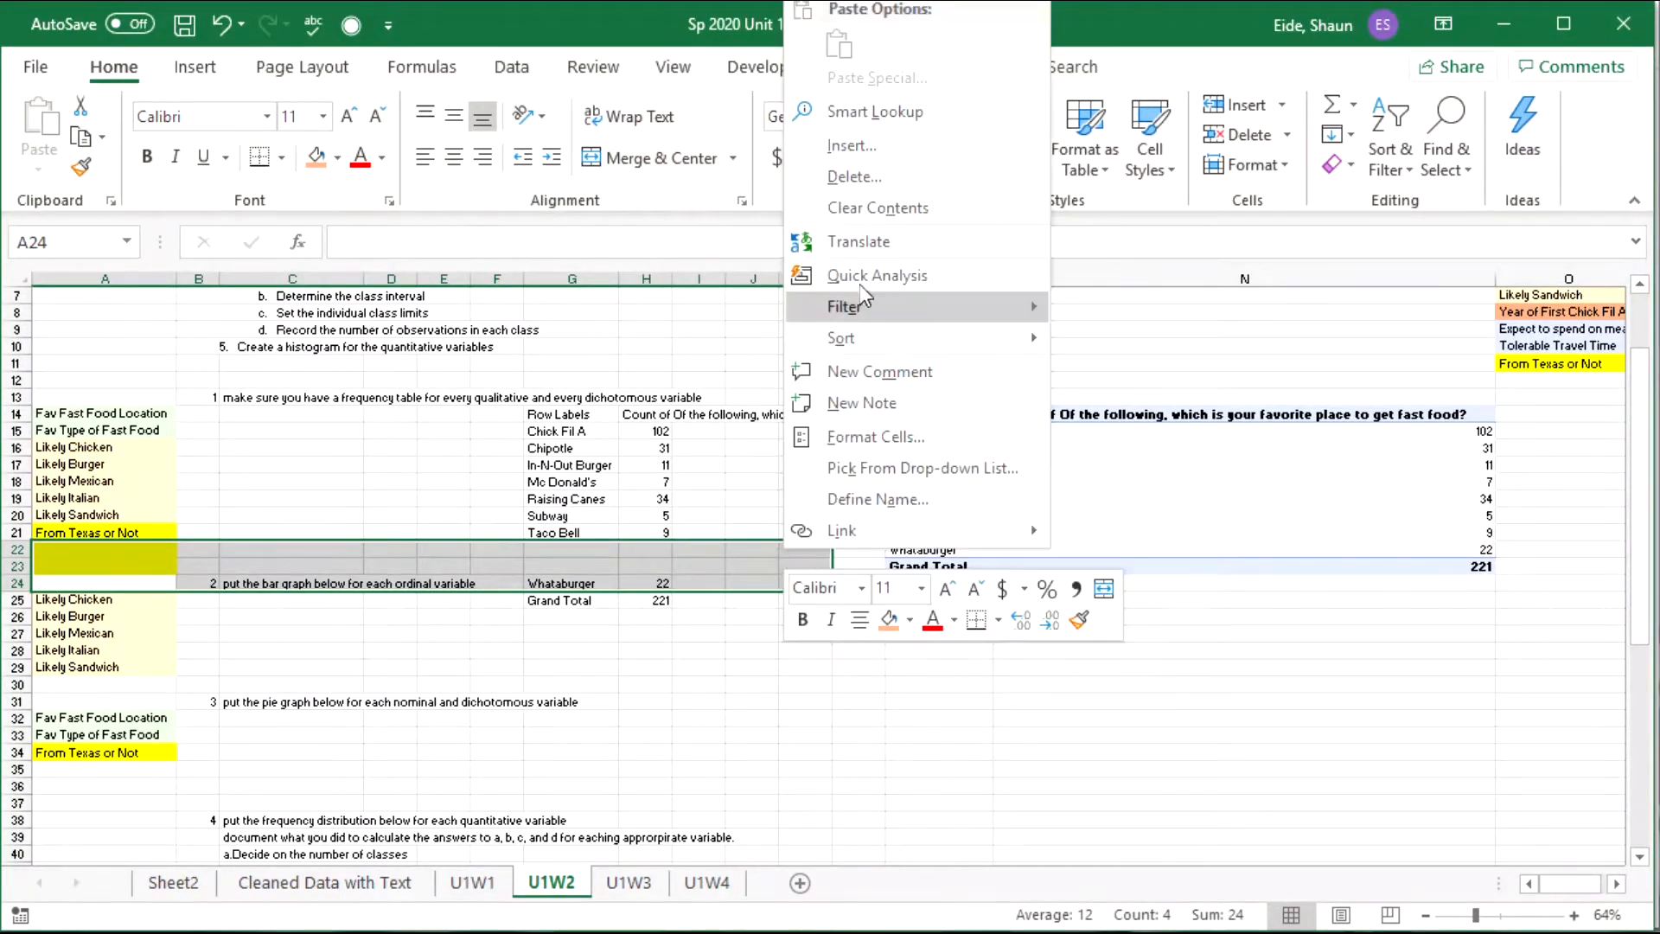
pyautogui.click(896, 145)
pyautogui.click(851, 209)
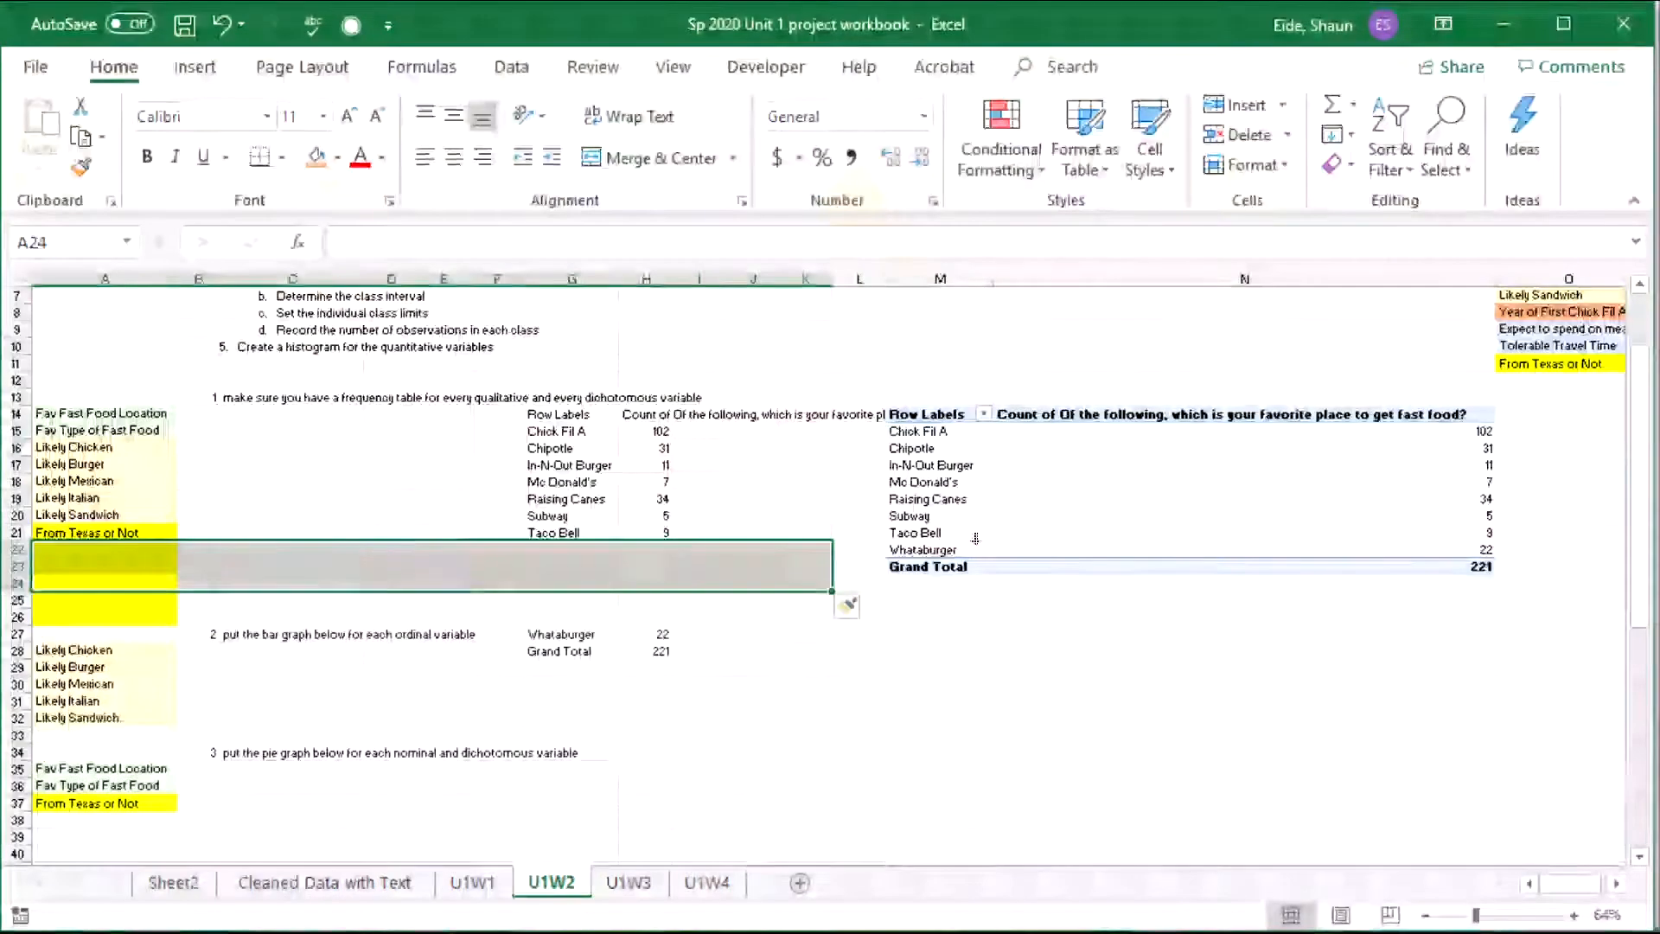
pyautogui.click(923, 550)
pyautogui.click(962, 412)
pyautogui.moveTo(954, 753); pyautogui.dragTo(949, 701)
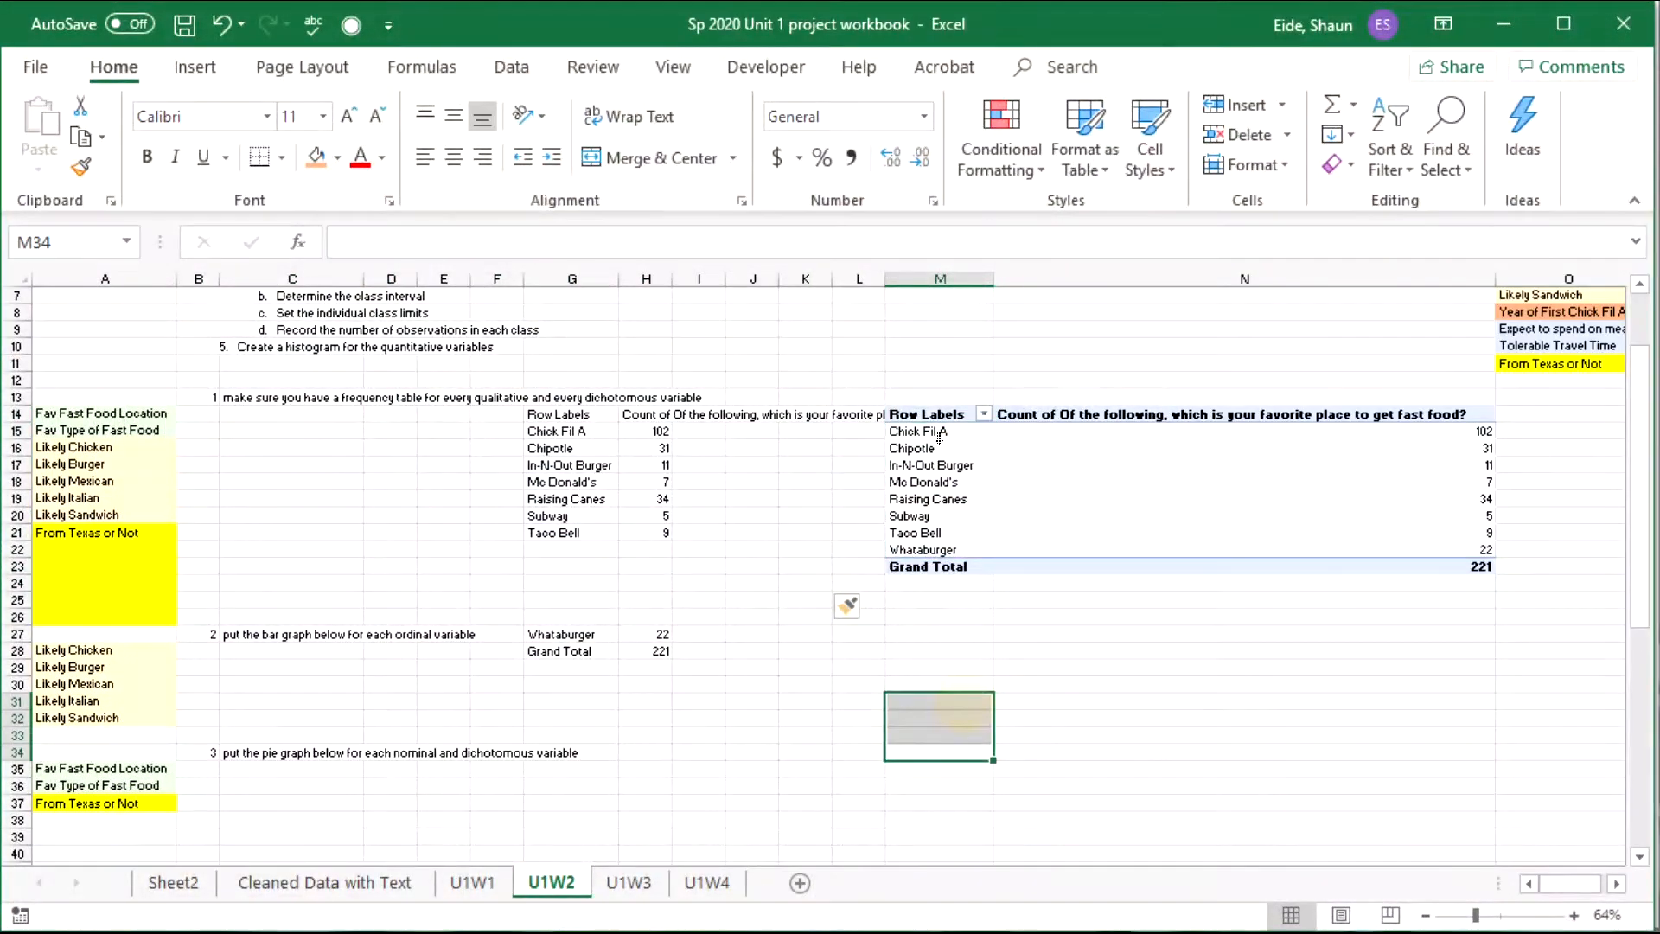
# Copy the full pivot table from M14:N23 to C14 under the frequency table instruction.
pyautogui.moveTo(929, 417); pyautogui.dragTo(1060, 563)
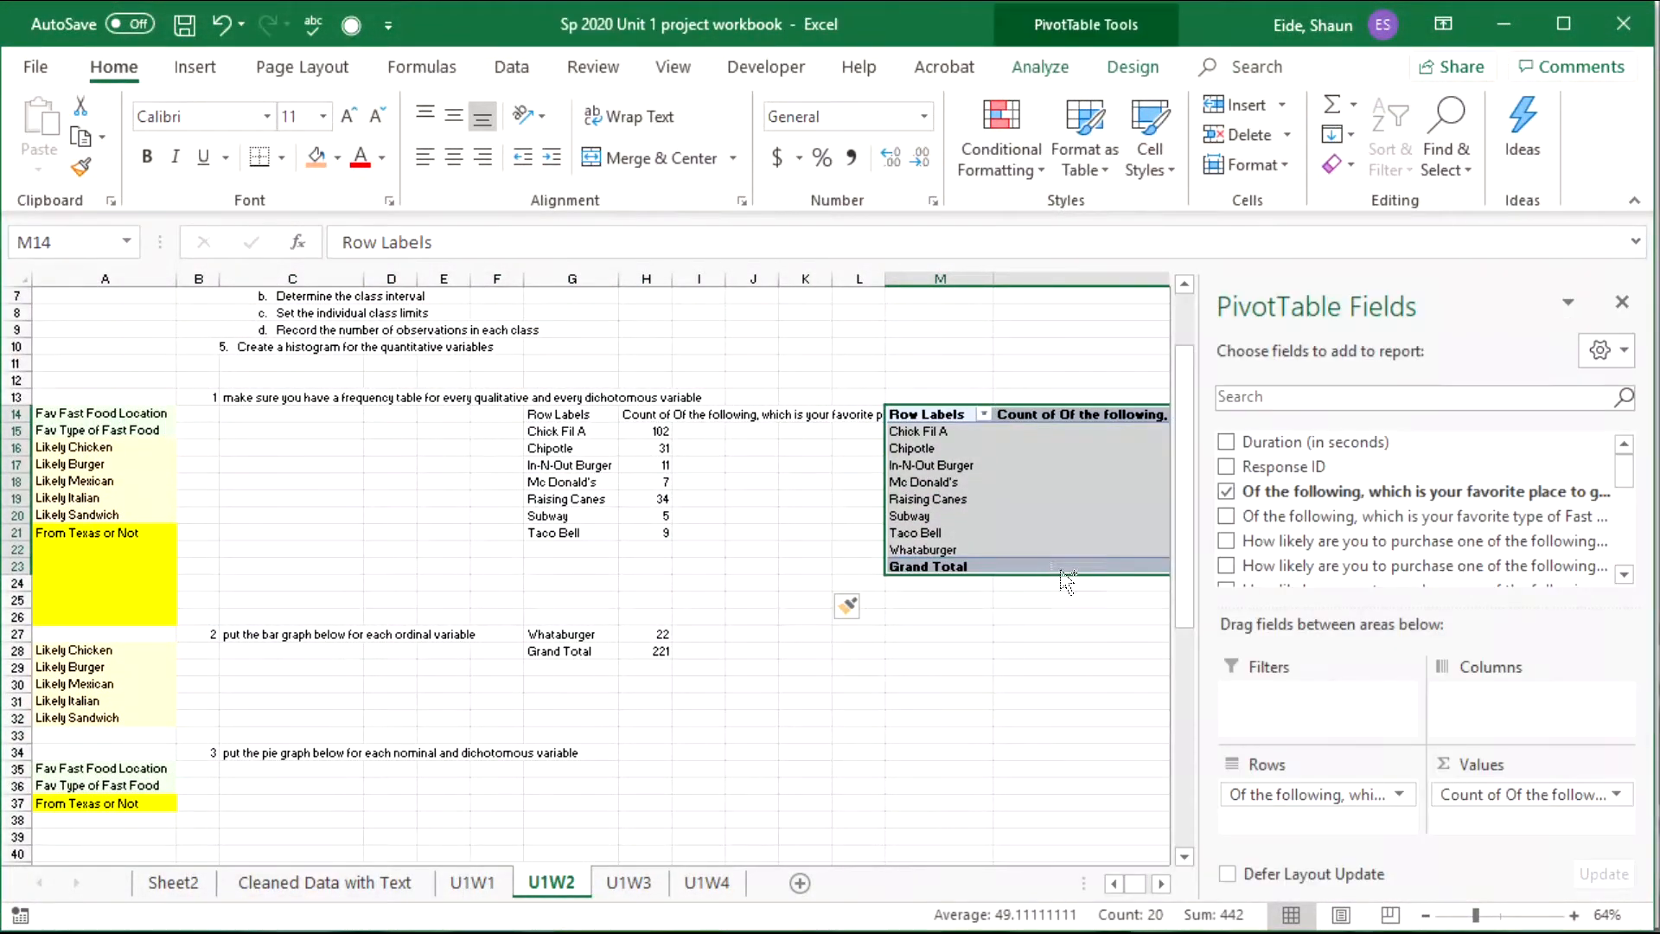
pyautogui.hotkey('ctrl', 'c')
pyautogui.click(269, 416)
pyautogui.hotkey('ctrl', 'v')
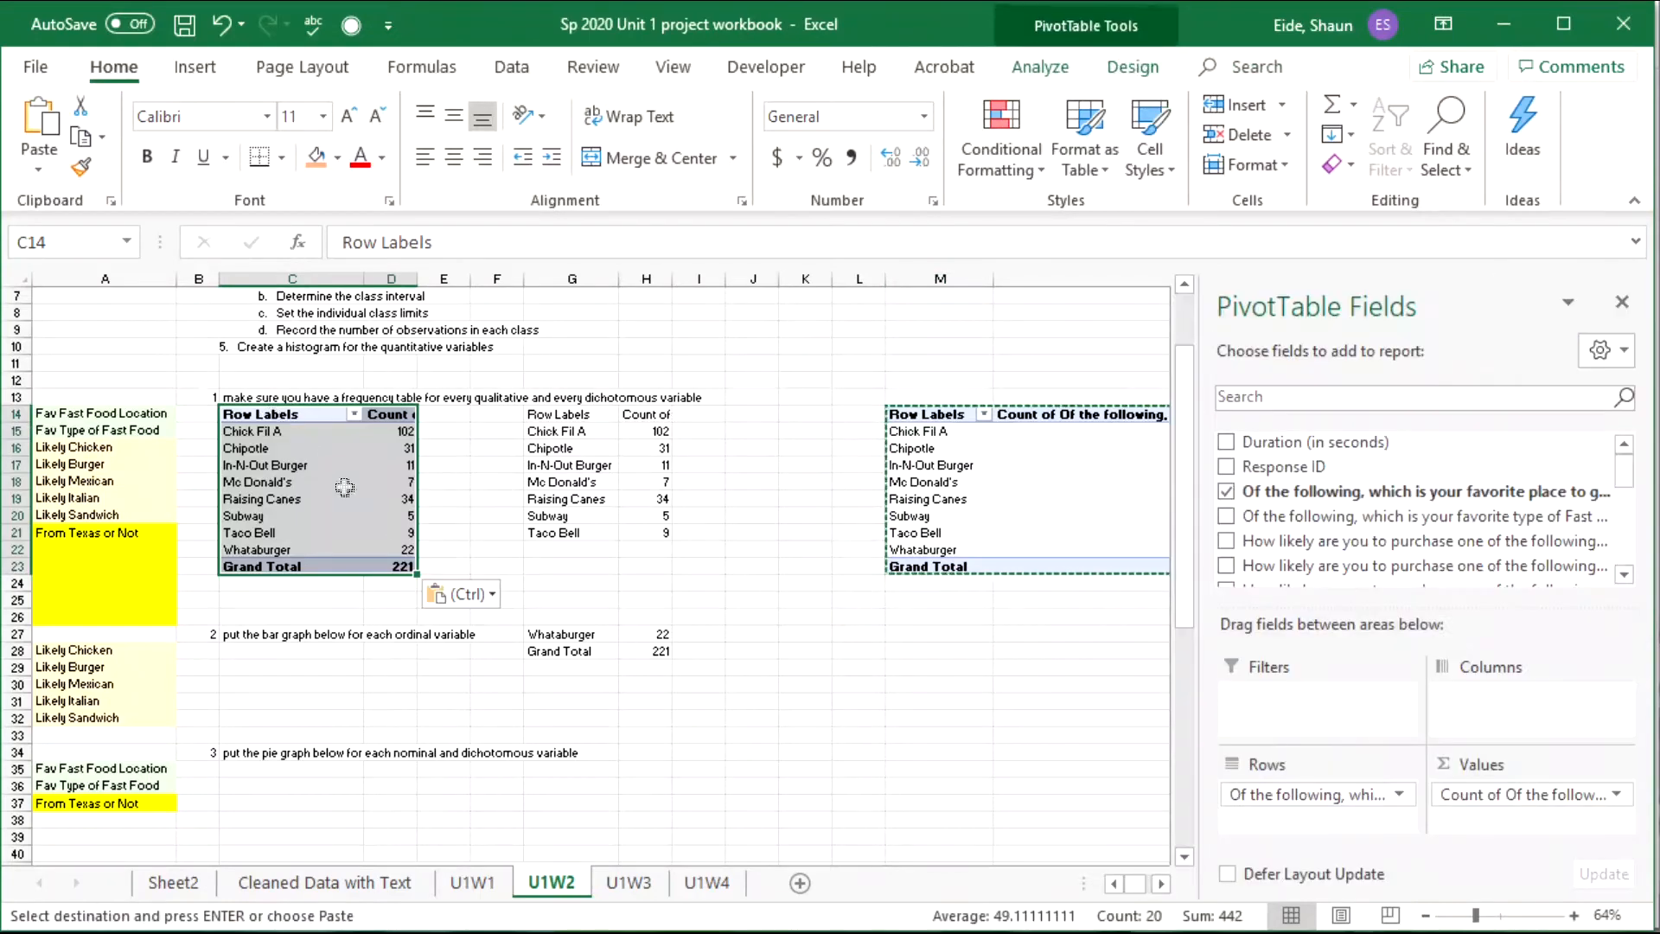
pyautogui.click(393, 489)
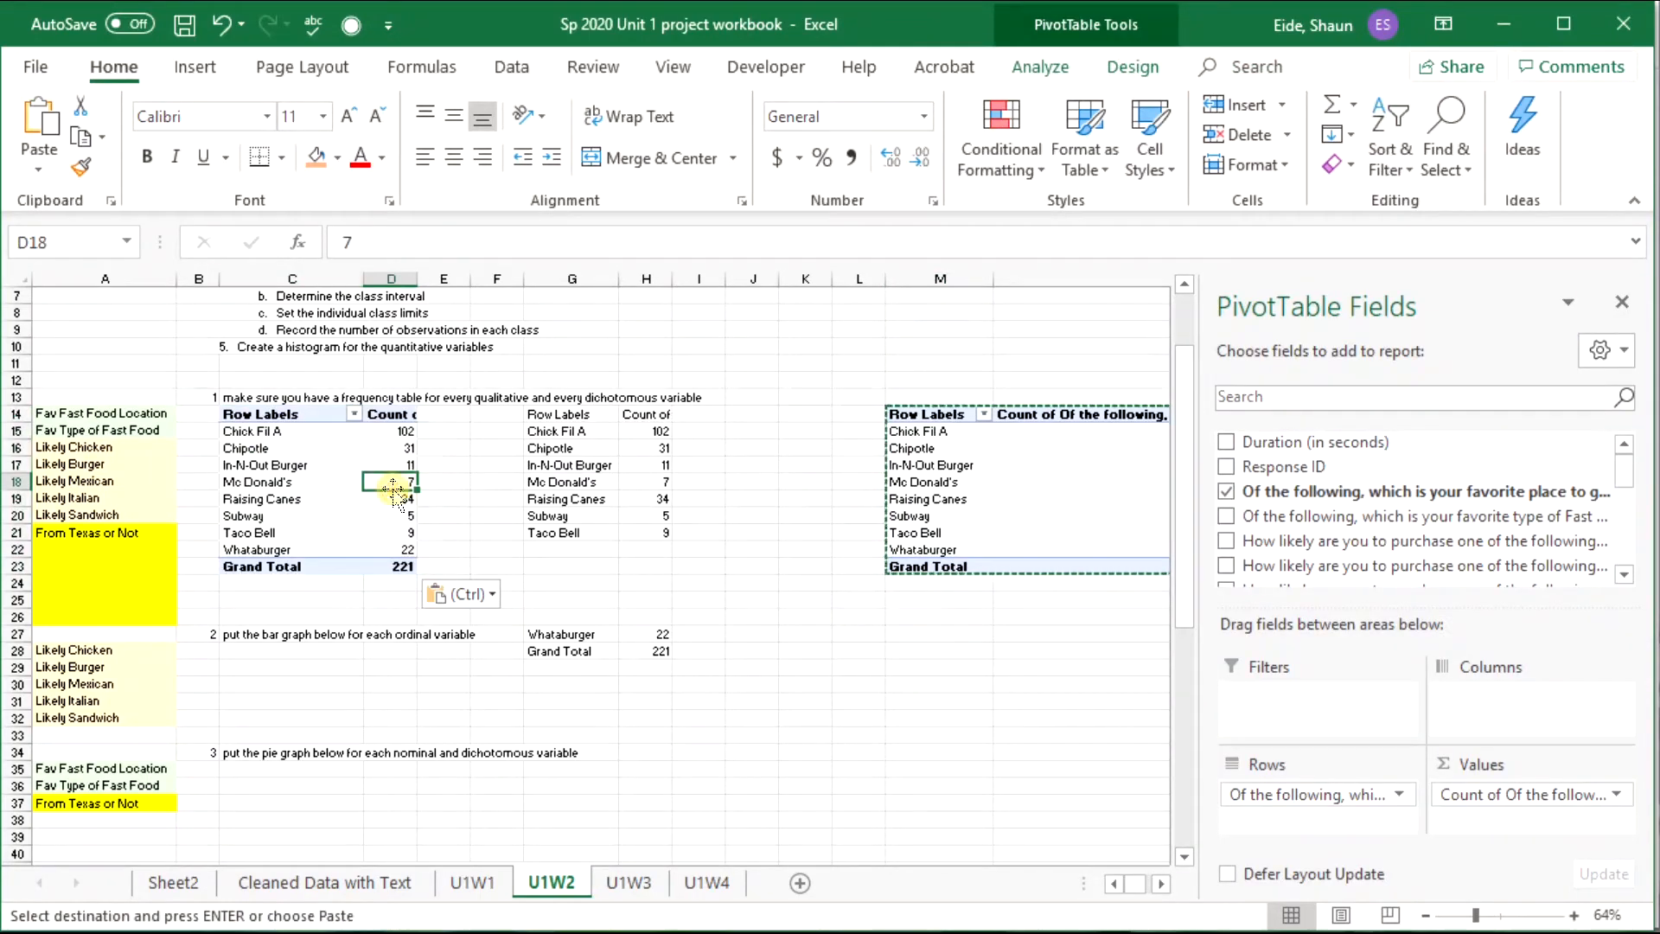
# Move the pivot table copy down one row to start at C15 and select the empty cell C14 above it.
pyautogui.click(385, 415)
pyautogui.moveTo(348, 419); pyautogui.dragTo(405, 567)
pyautogui.hotkey('ctrl', 'c')
pyautogui.click(281, 432)
pyautogui.hotkey('ctrl', 'v')
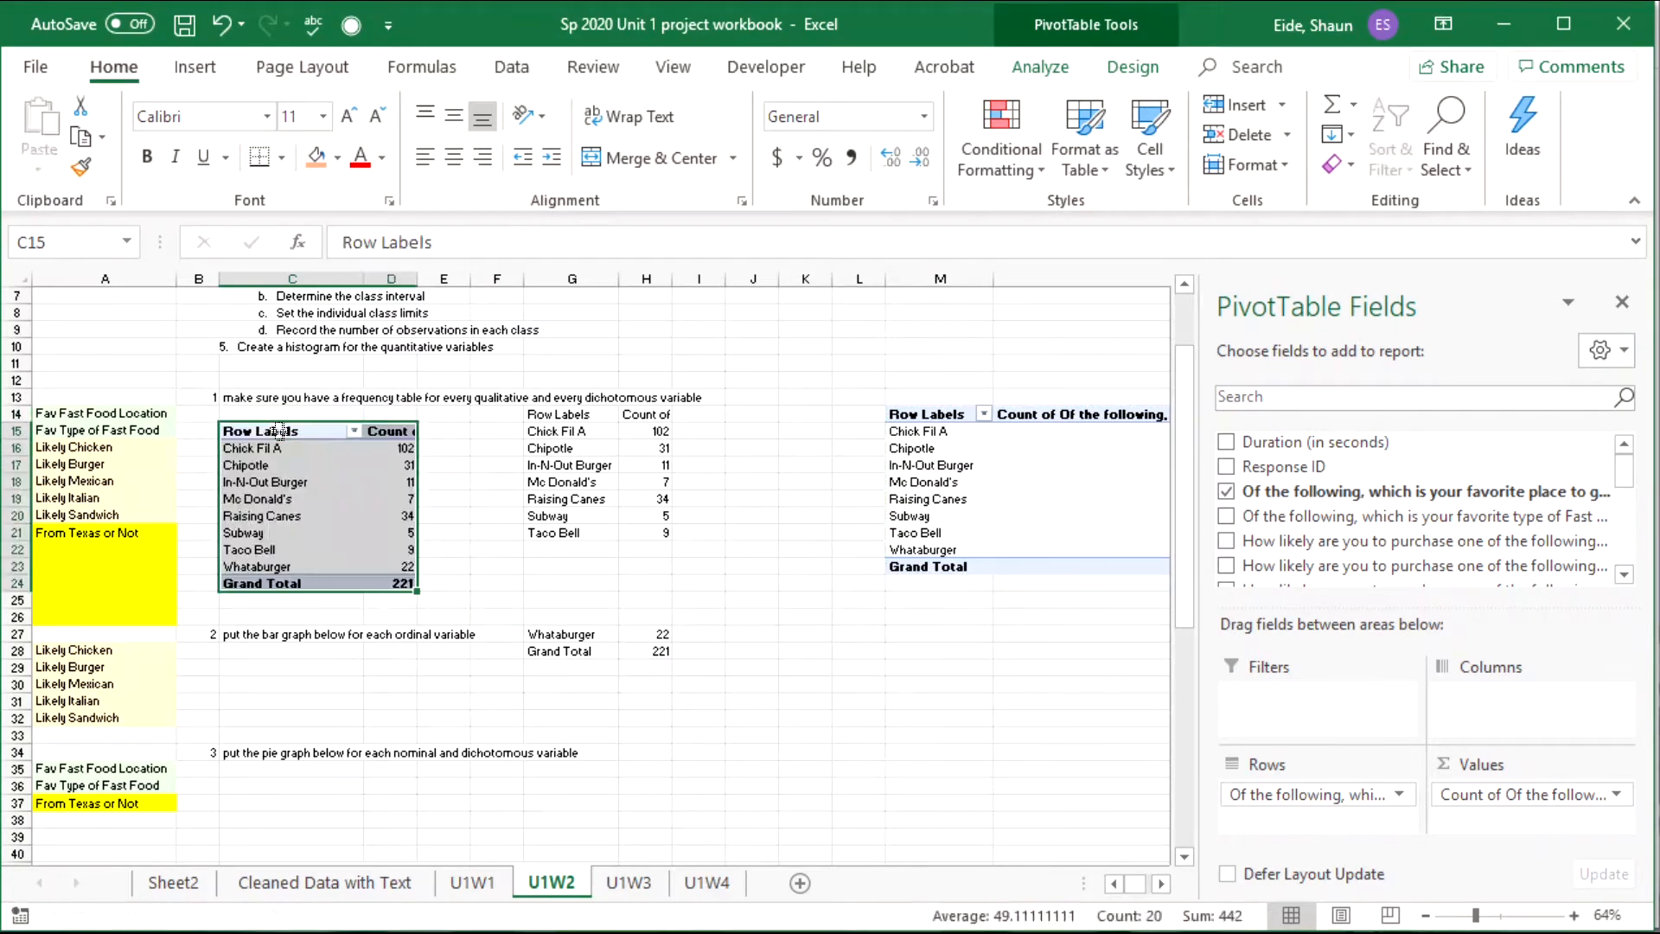
pyautogui.click(280, 416)
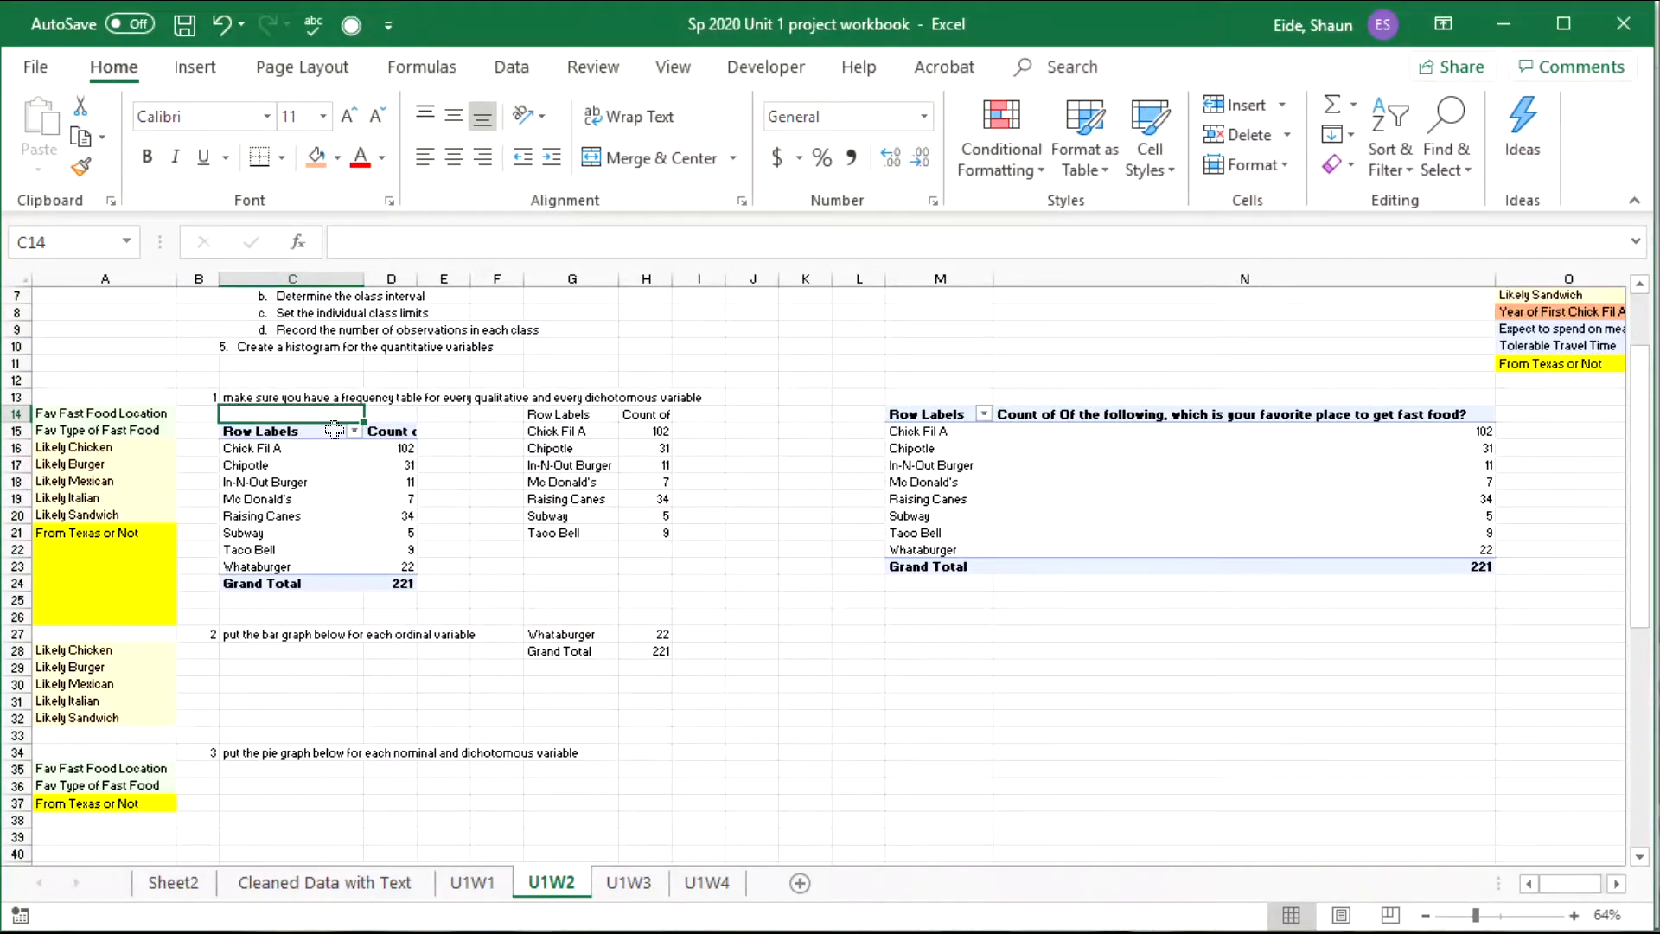
# Copy the Fav Fast Food Location label from A14 into C14 as the heading above the pivot table.
pyautogui.scroll(1, 692, 519)
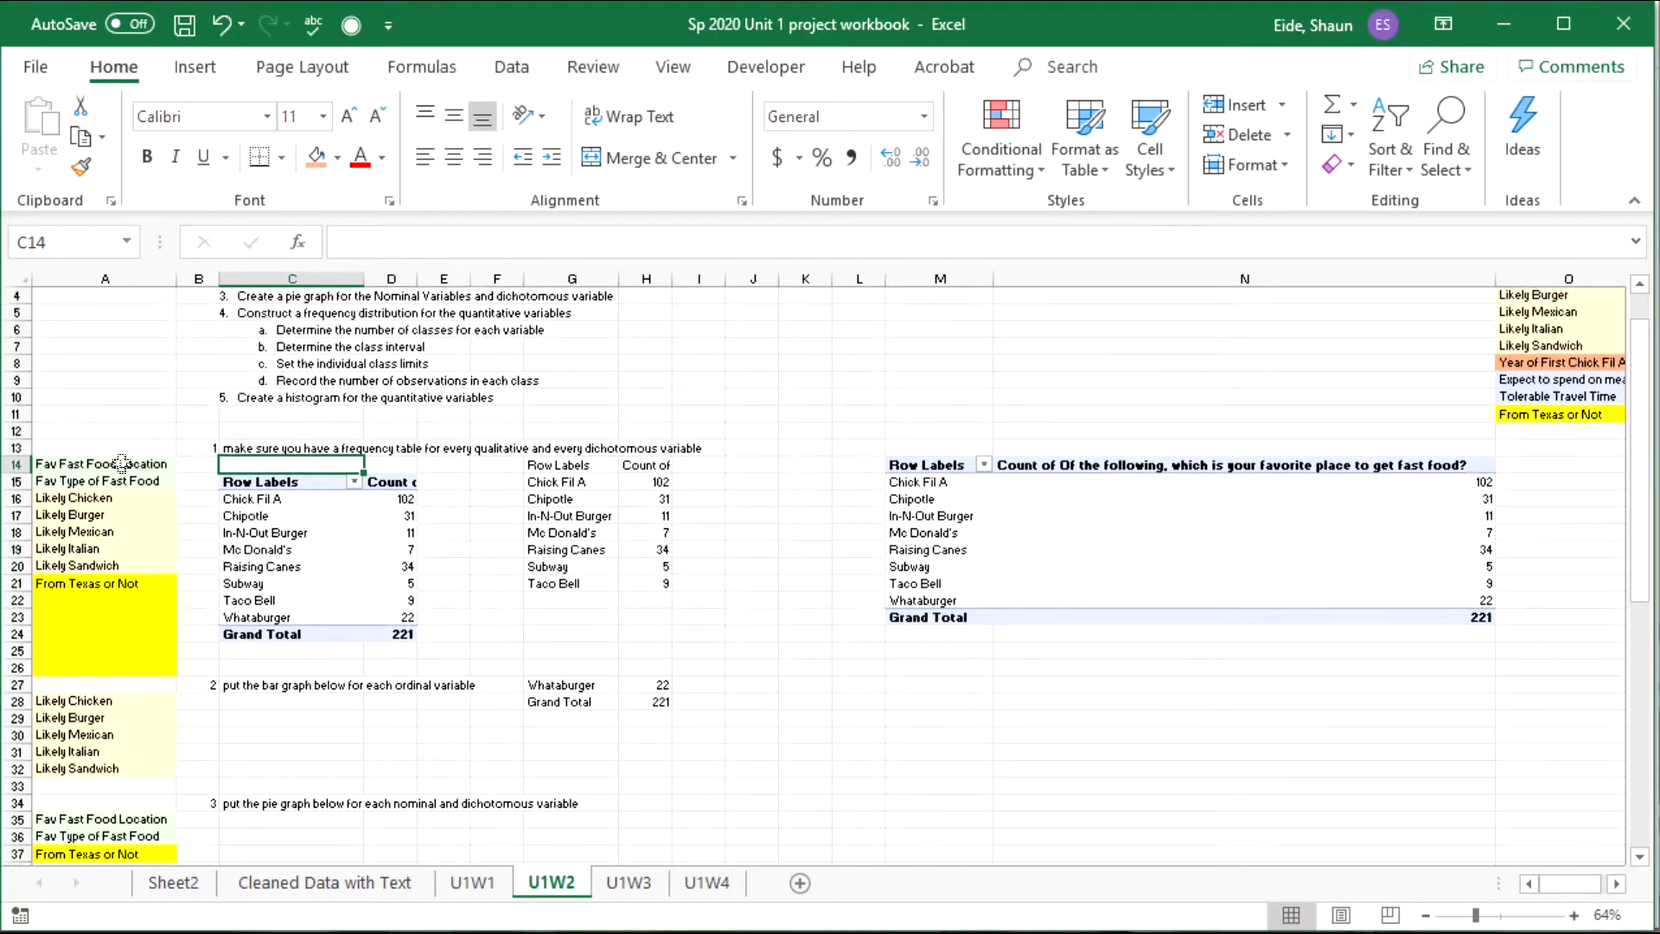
pyautogui.click(121, 464)
pyautogui.click(306, 518)
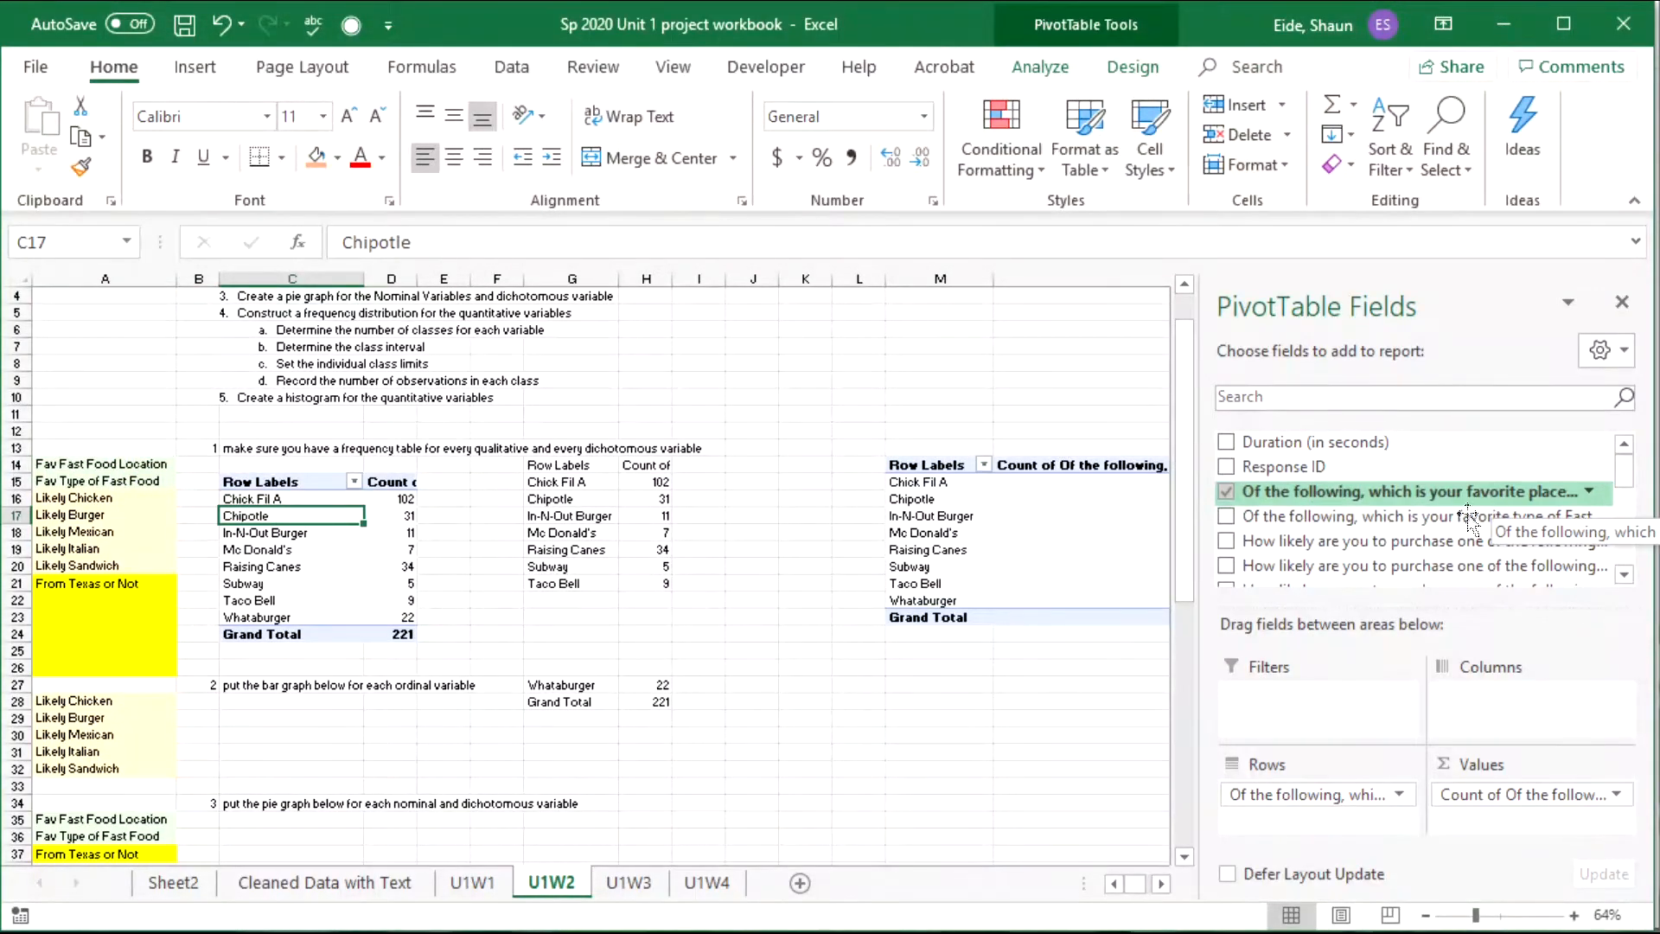
pyautogui.click(108, 464)
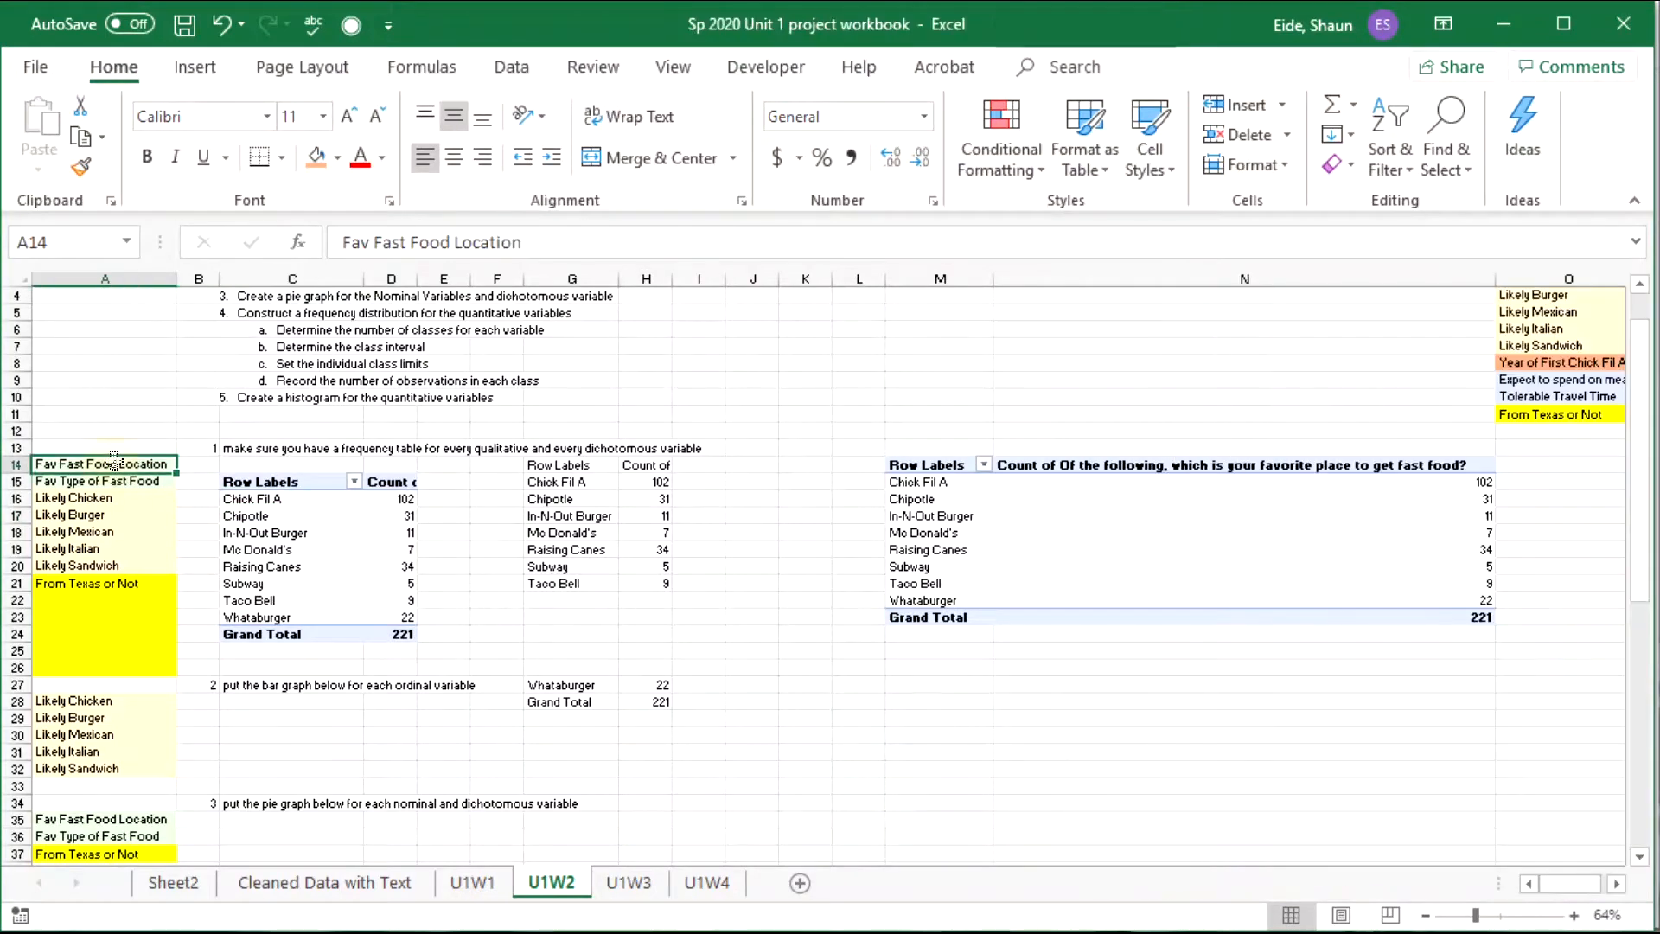
pyautogui.hotkey('ctrl', 'c')
pyautogui.click(294, 464)
pyautogui.hotkey('ctrl', 'v')
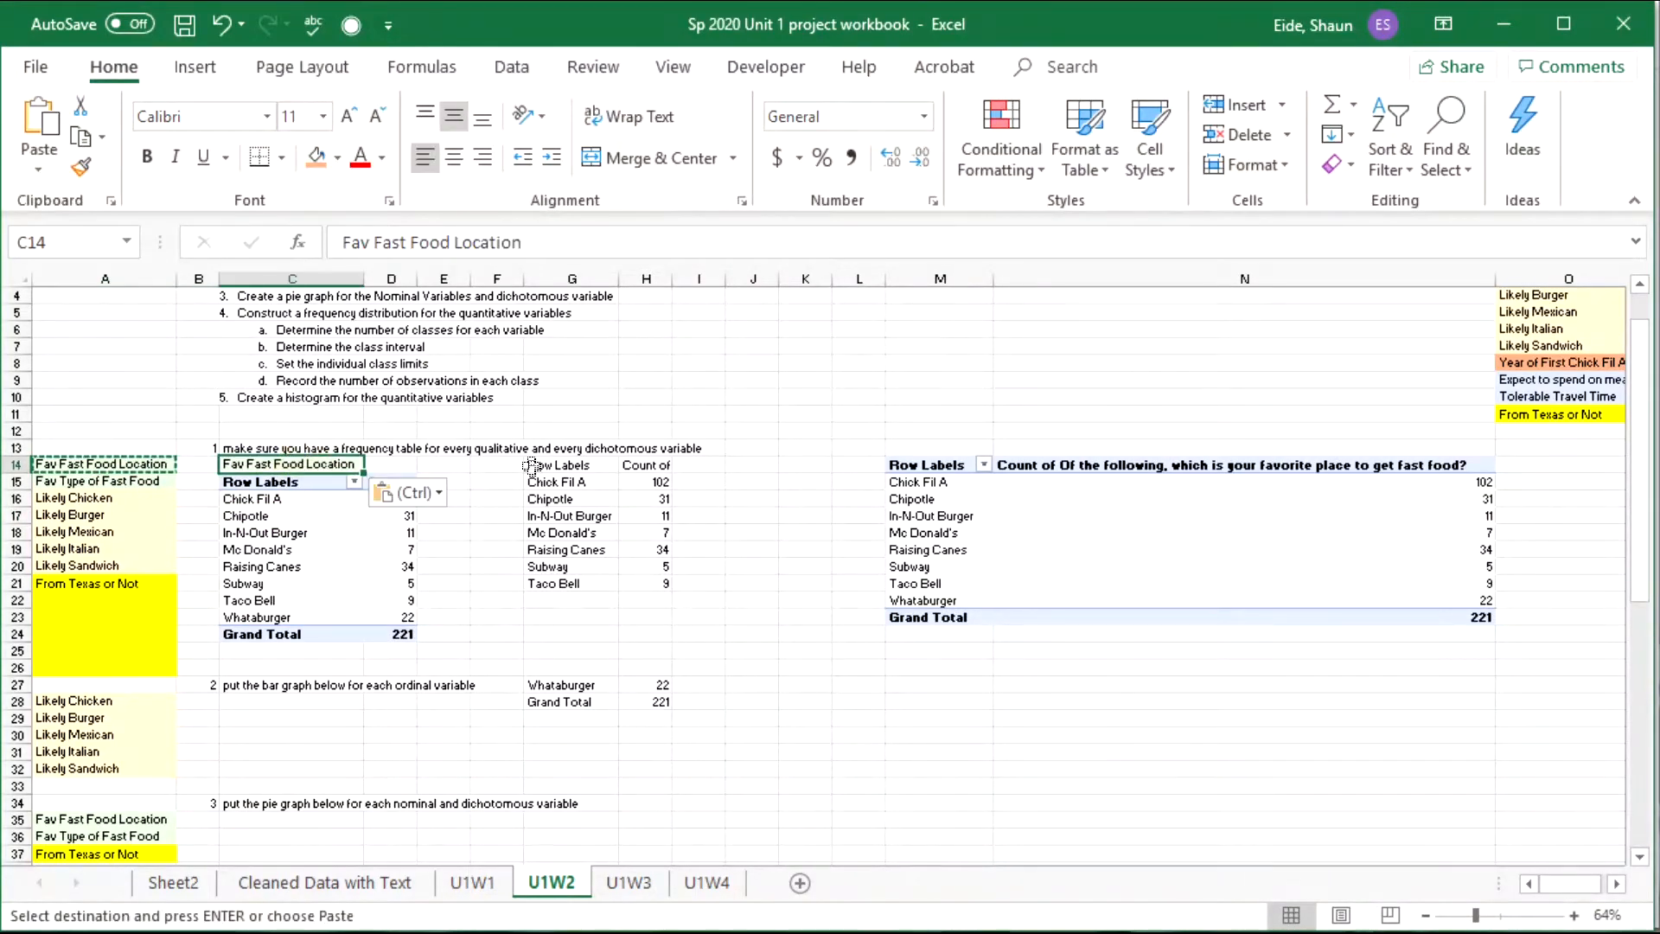
# Clear the leftover pasted values from G14:H21 beside the favorite location frequency table.
pyautogui.moveTo(554, 465); pyautogui.dragTo(647, 578)
pyautogui.press('Delete')
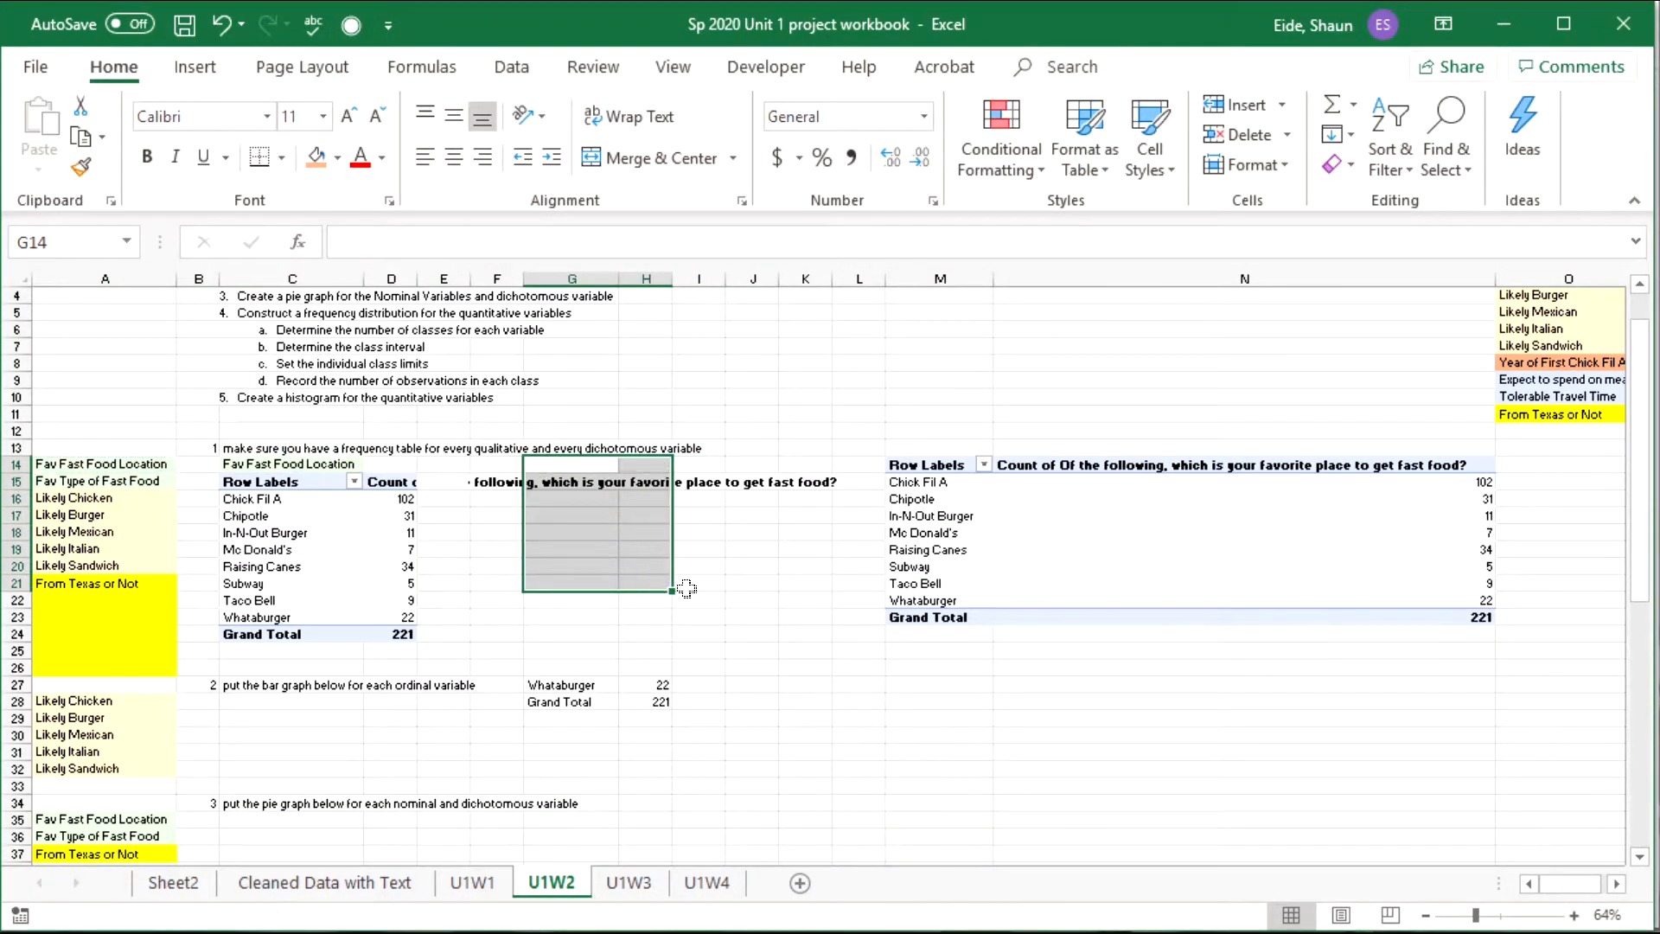
pyautogui.click(699, 583)
# Rename the count field in D15 of the favorite location pivot table to Frequency.
pyautogui.click(498, 499)
pyautogui.doubleClick(391, 482)
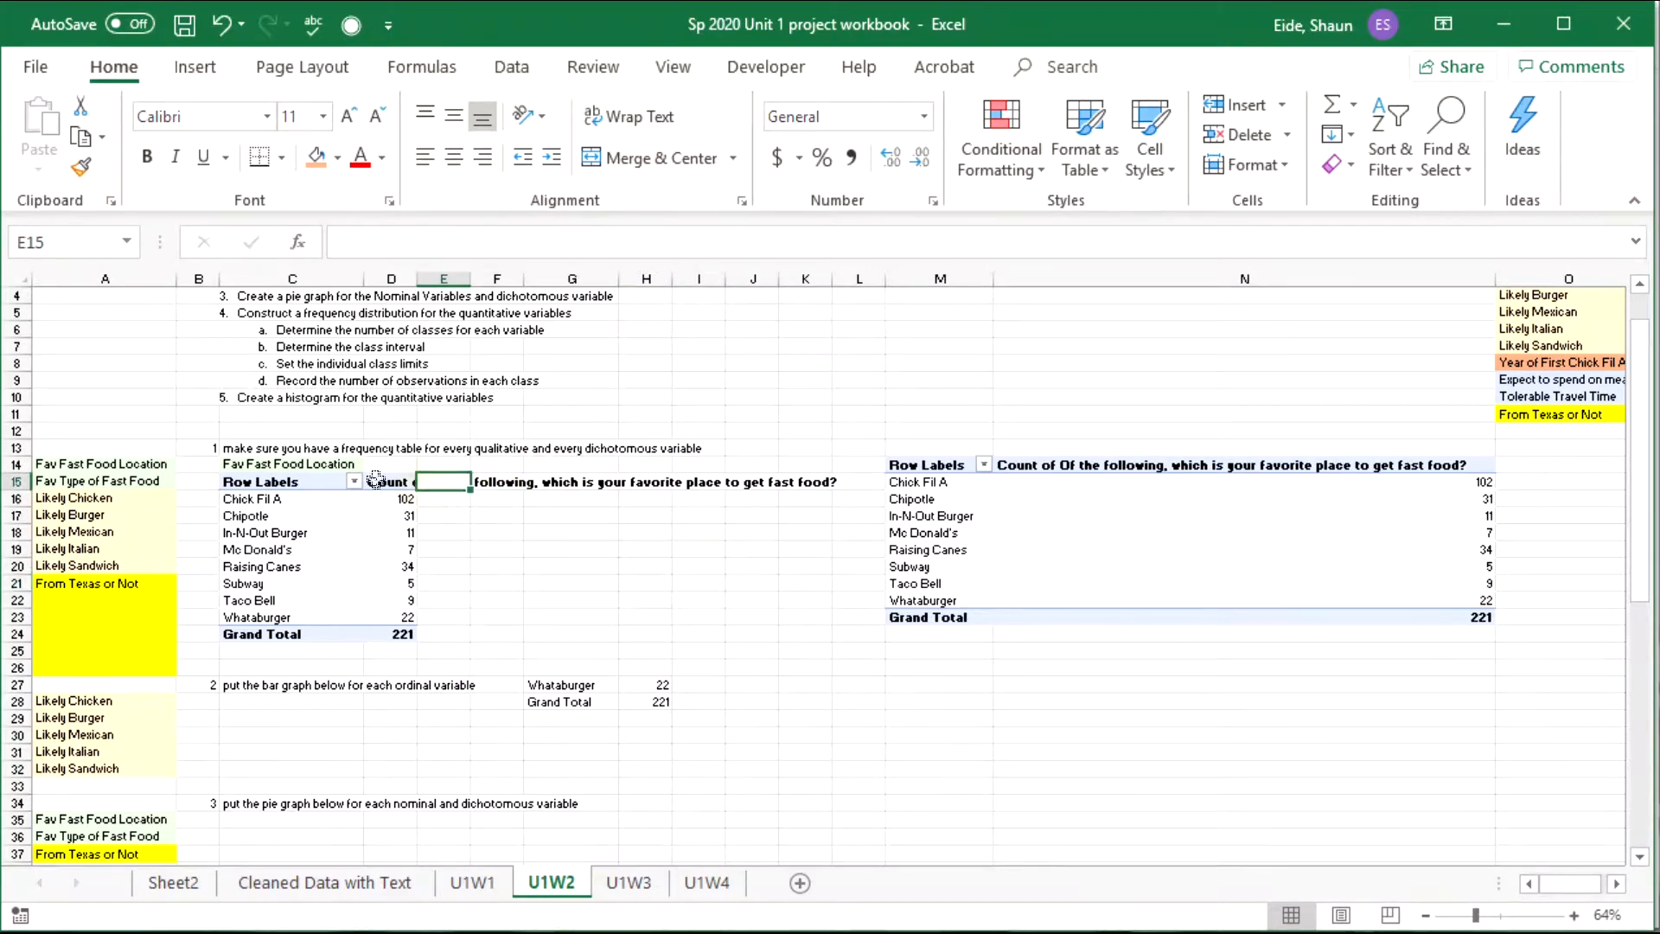
pyautogui.moveTo(1557, 337); pyautogui.dragTo(664, 229)
pyautogui.write('Frequency')
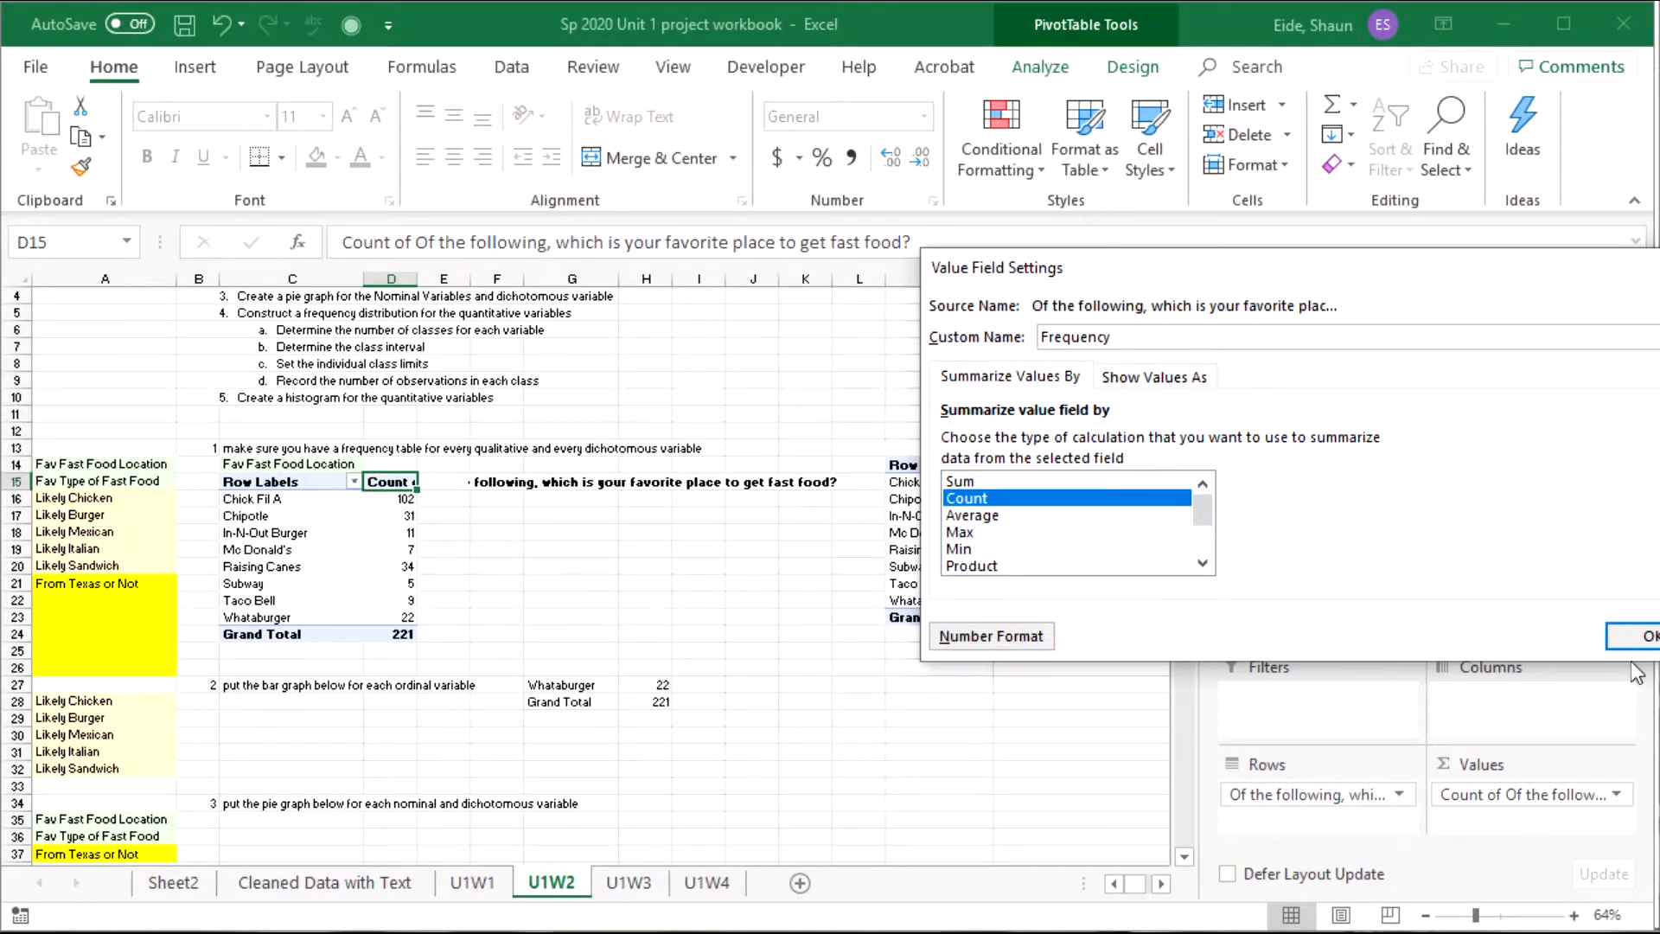
pyautogui.click(1634, 636)
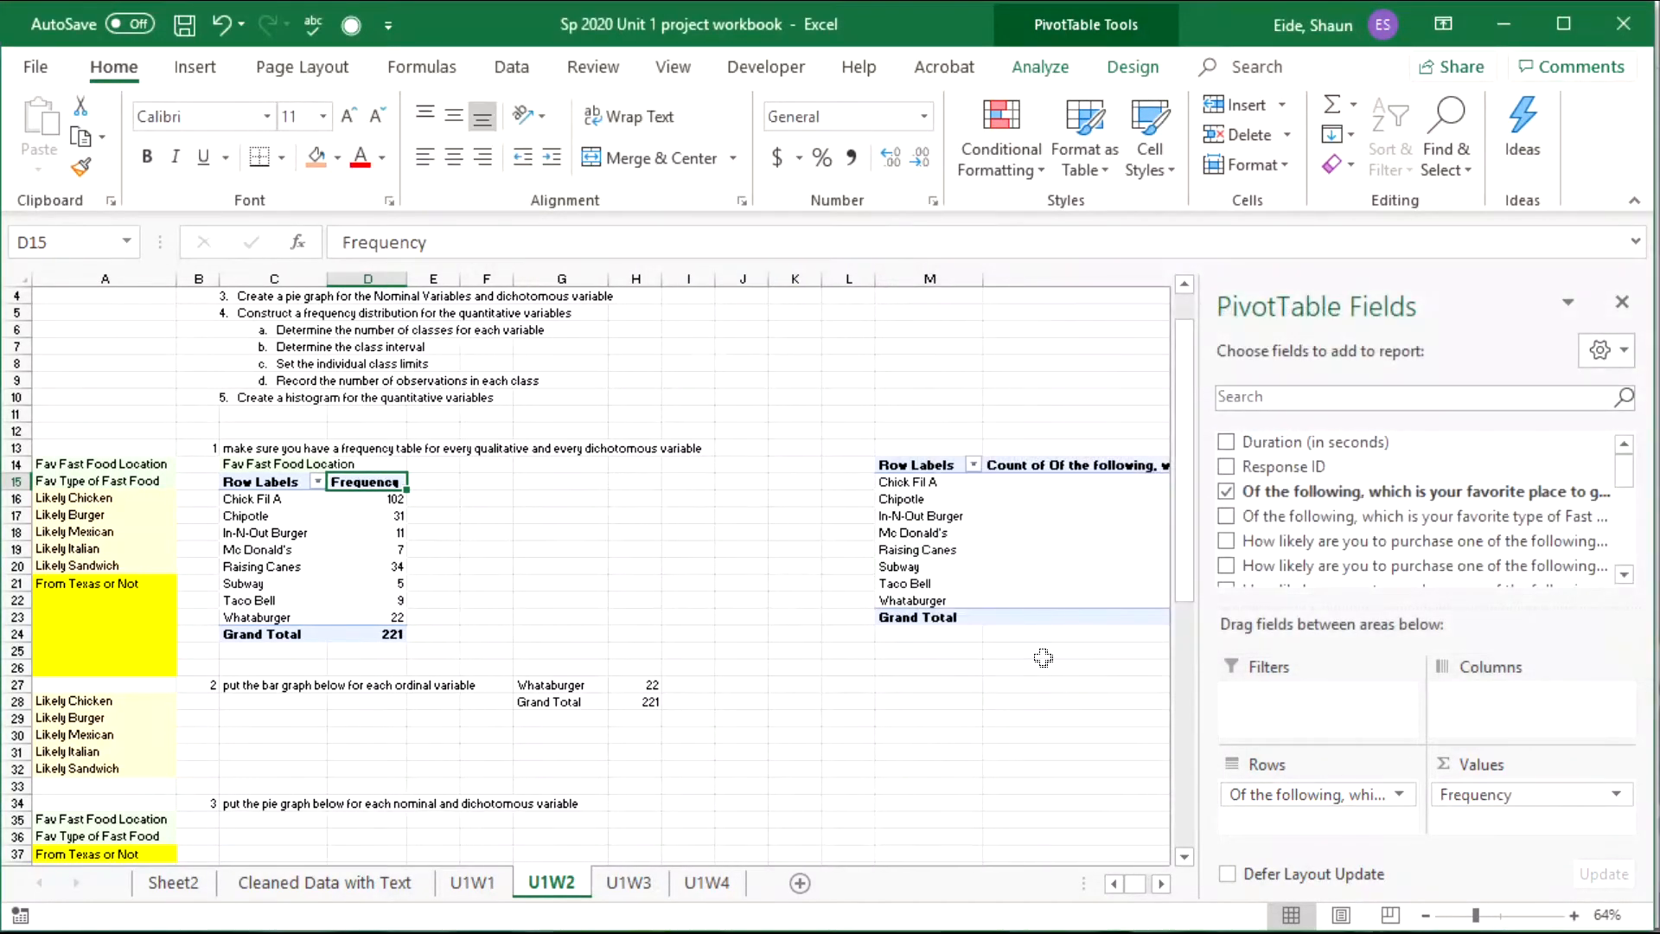
# Replace the favorite place field in the M14 pivot table with favorite type of Fast Food, as rows and counted values.
pyautogui.click(687, 516)
pyautogui.click(945, 521)
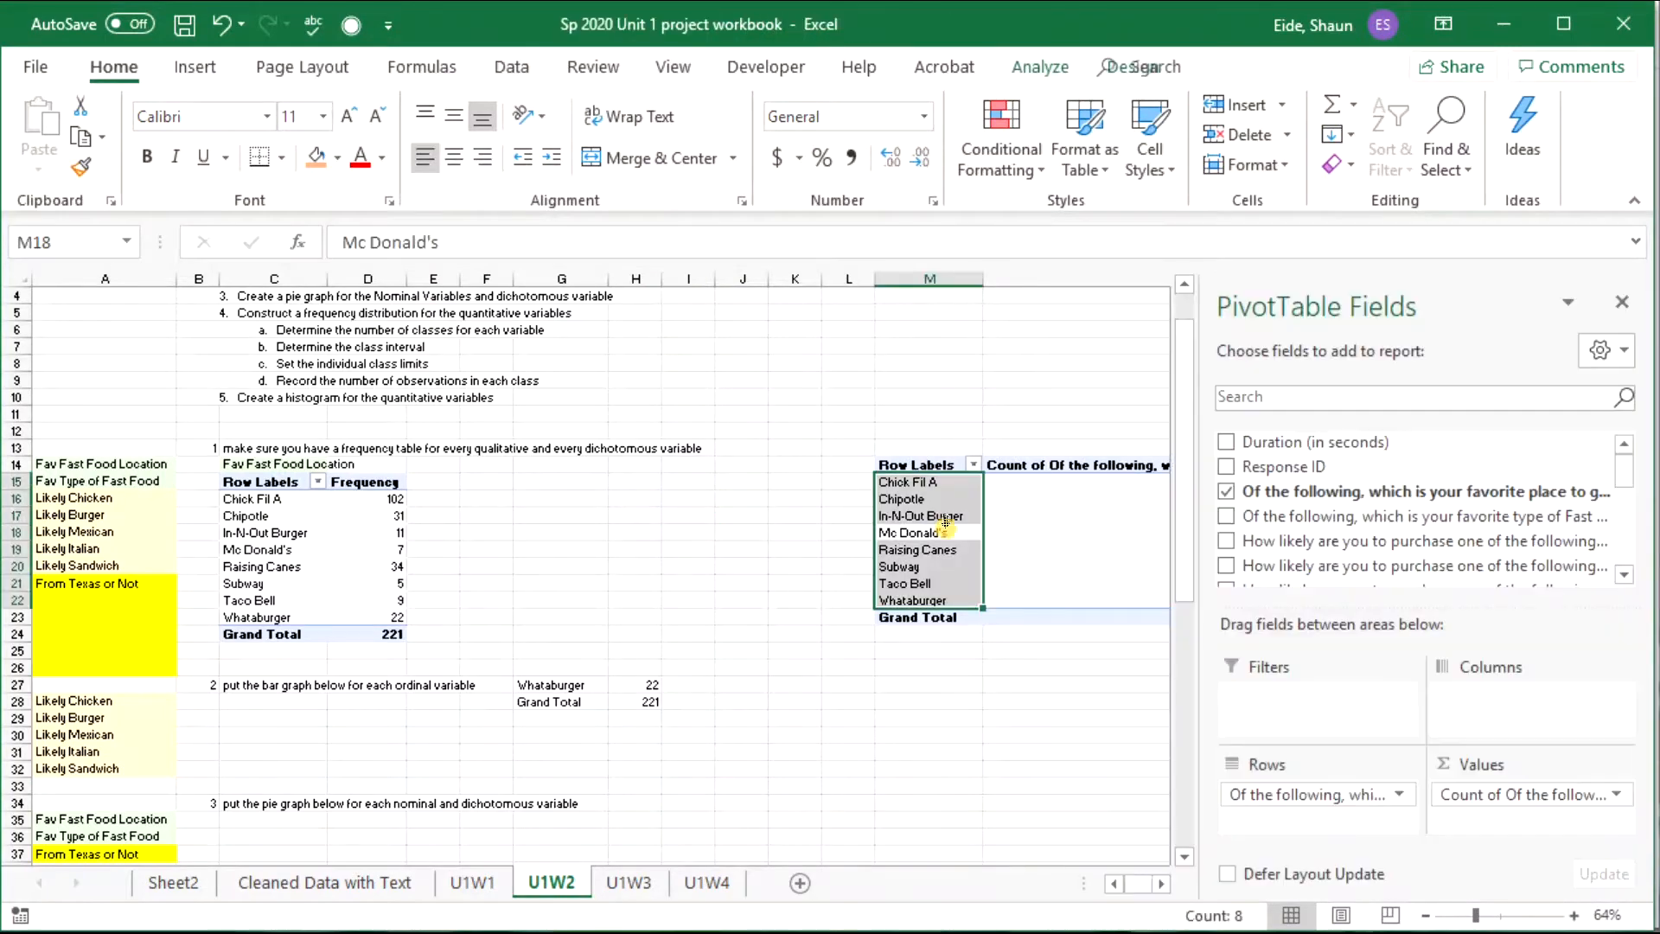
pyautogui.click(1226, 517)
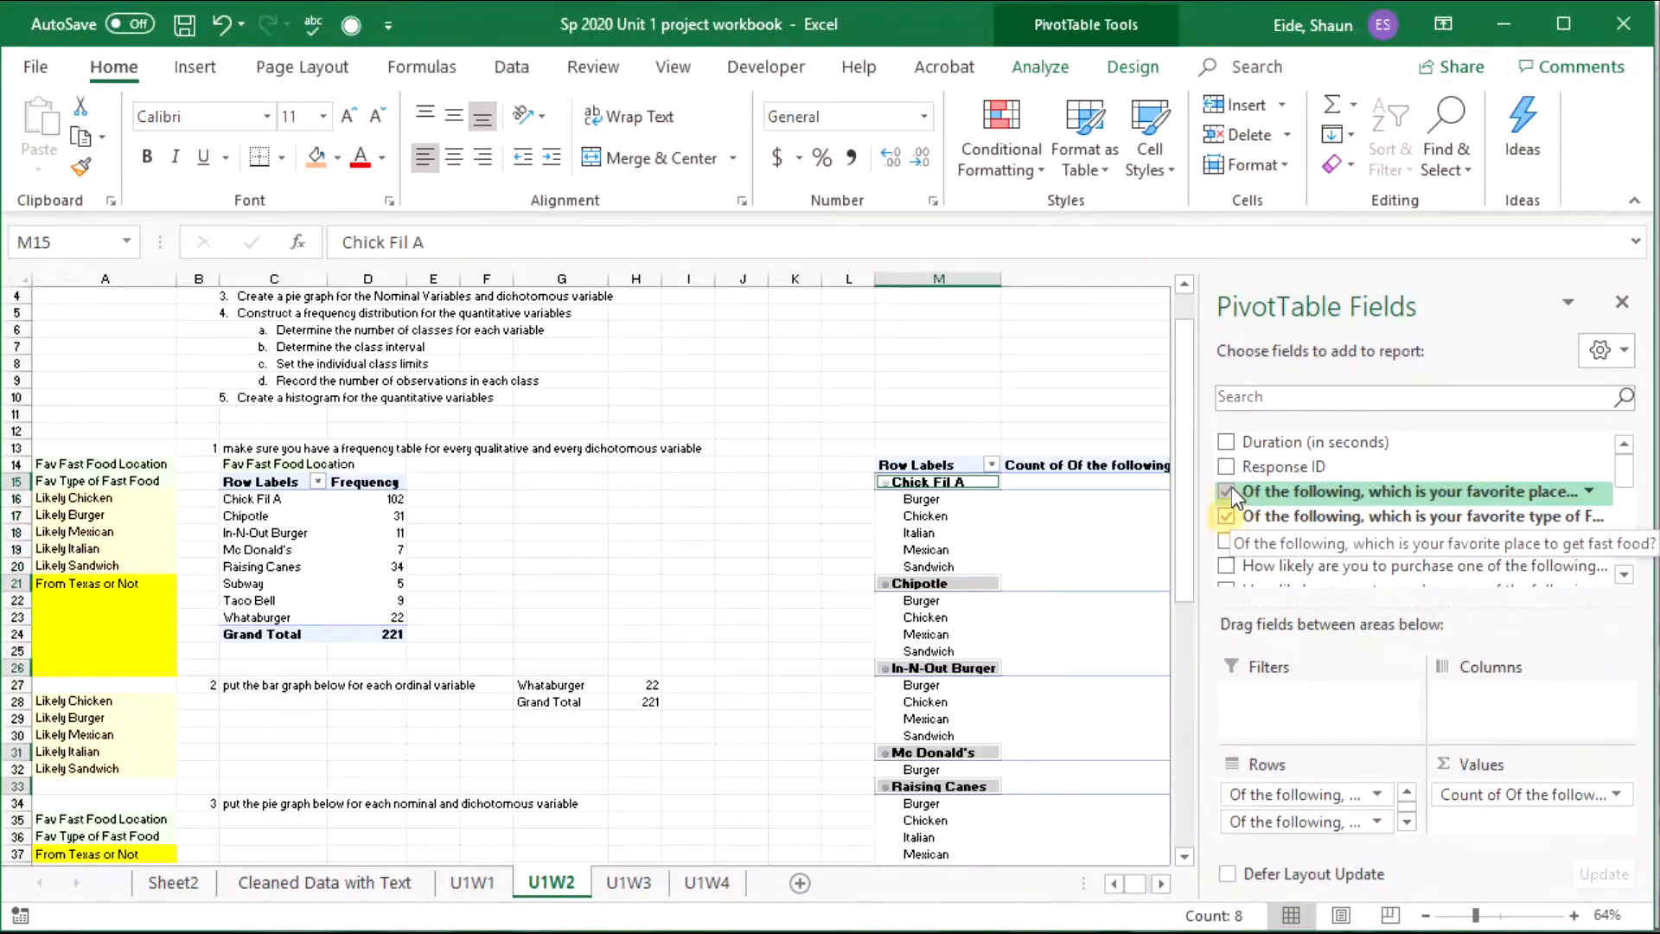
pyautogui.click(1228, 486)
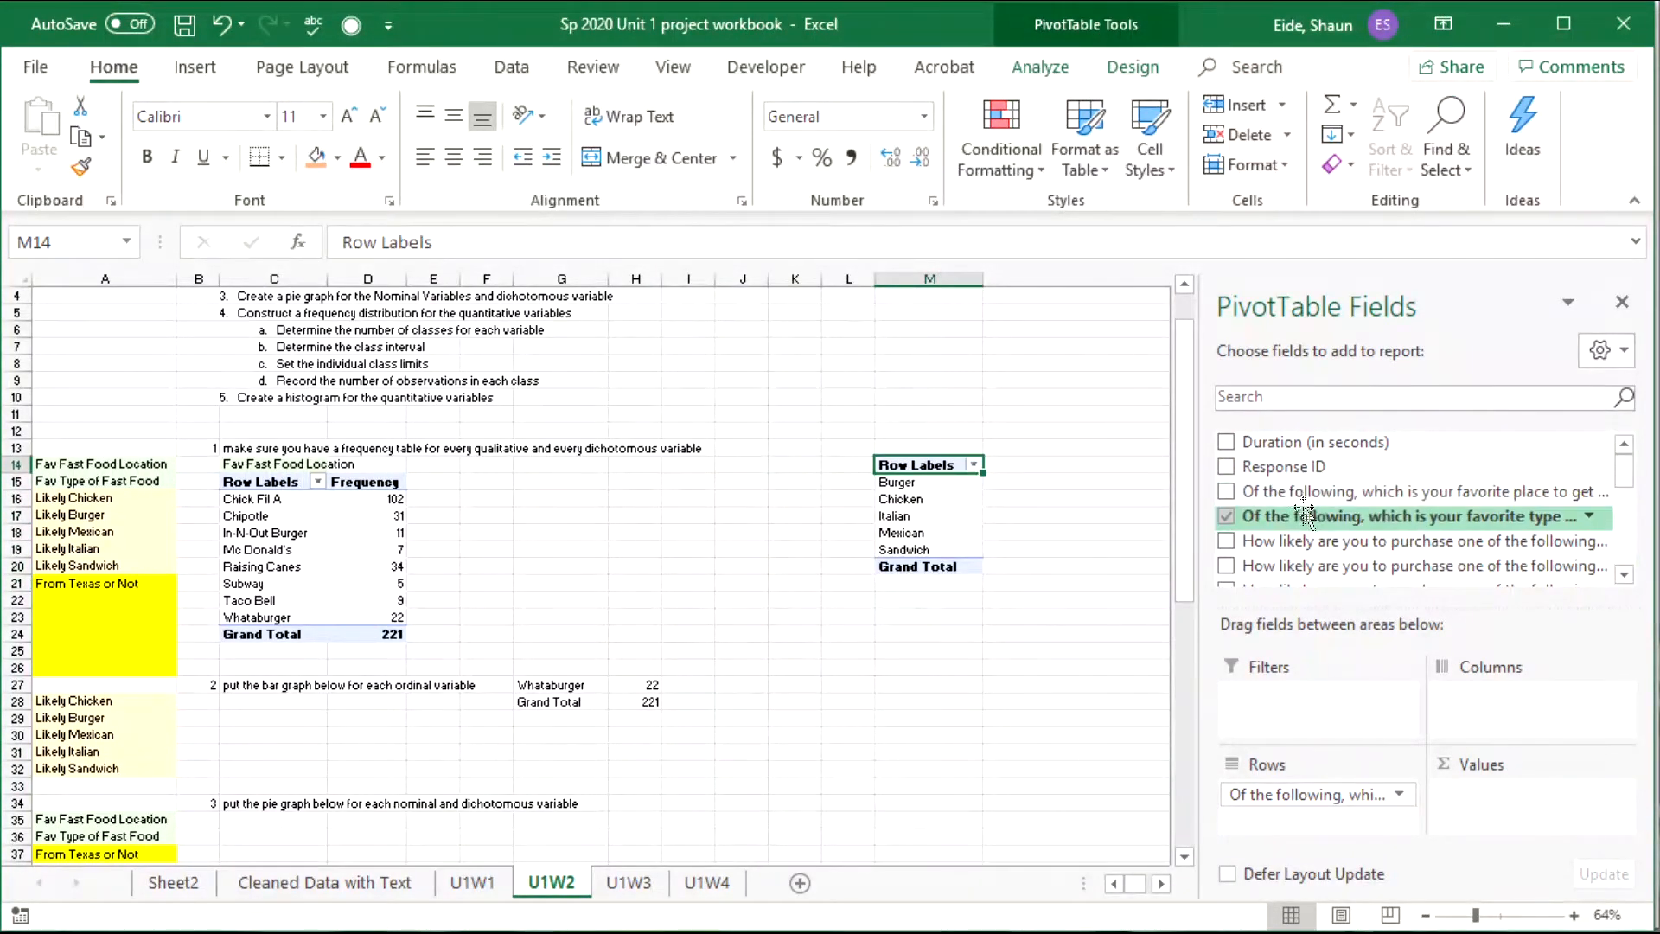
pyautogui.moveTo(1314, 516); pyautogui.dragTo(1534, 789)
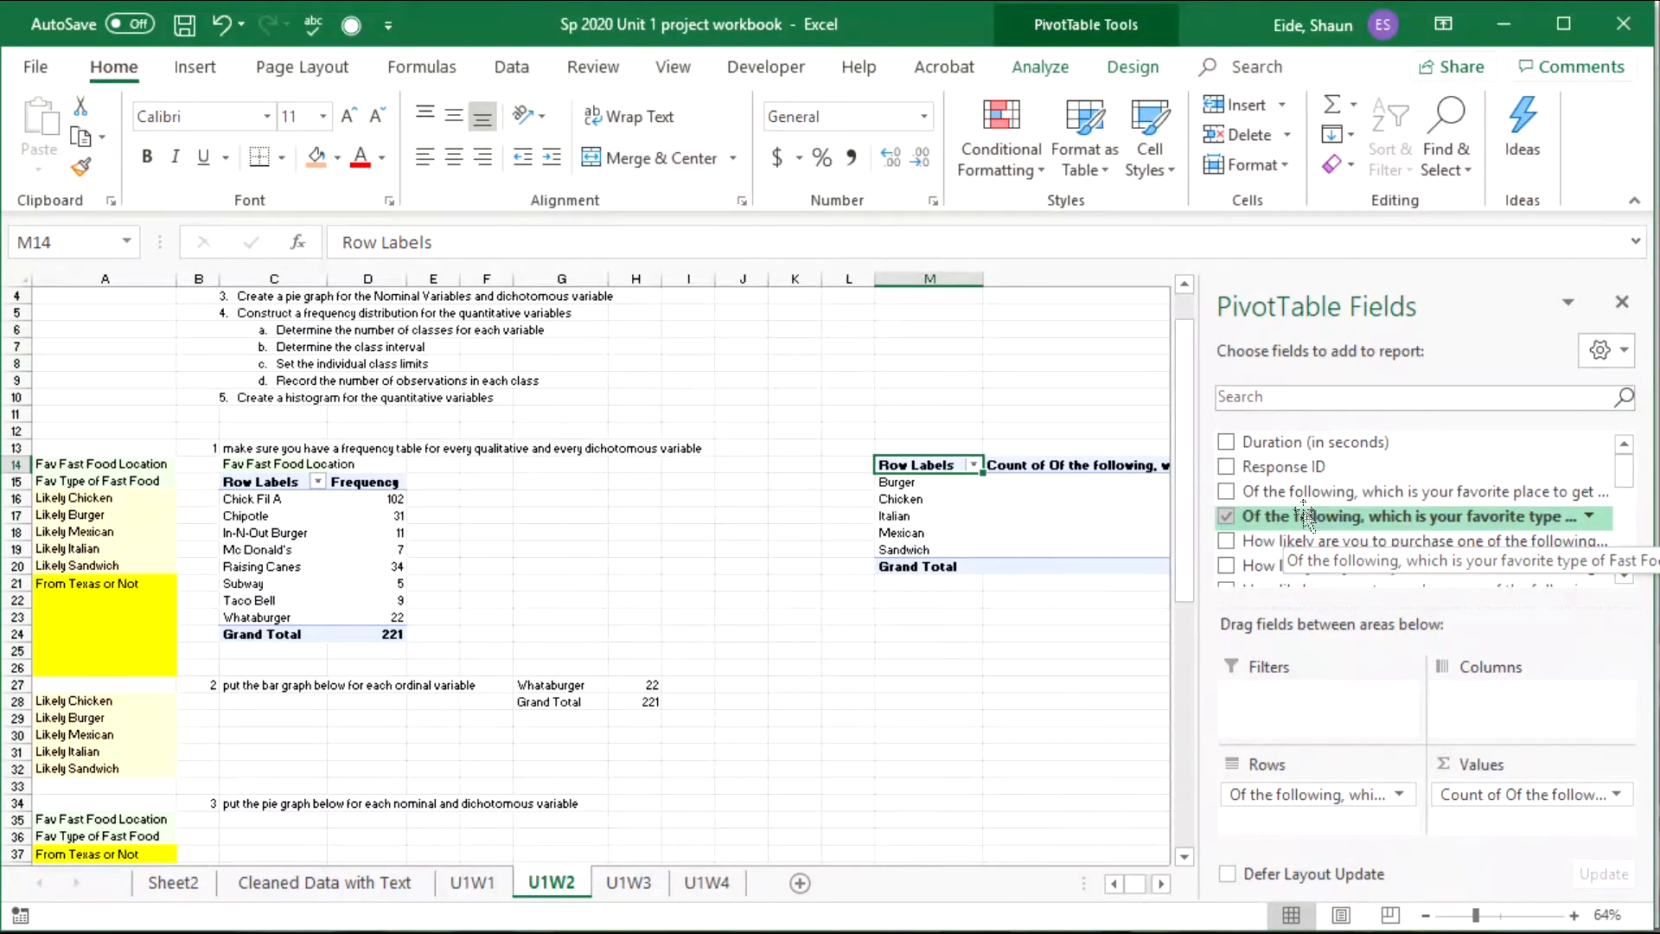
# Remove all fields from the M14 pivot table and re-add favorite type of Fast Food to its rows and values.
pyautogui.moveTo(1306, 519); pyautogui.dragTo(1316, 468)
pyautogui.click(1237, 498)
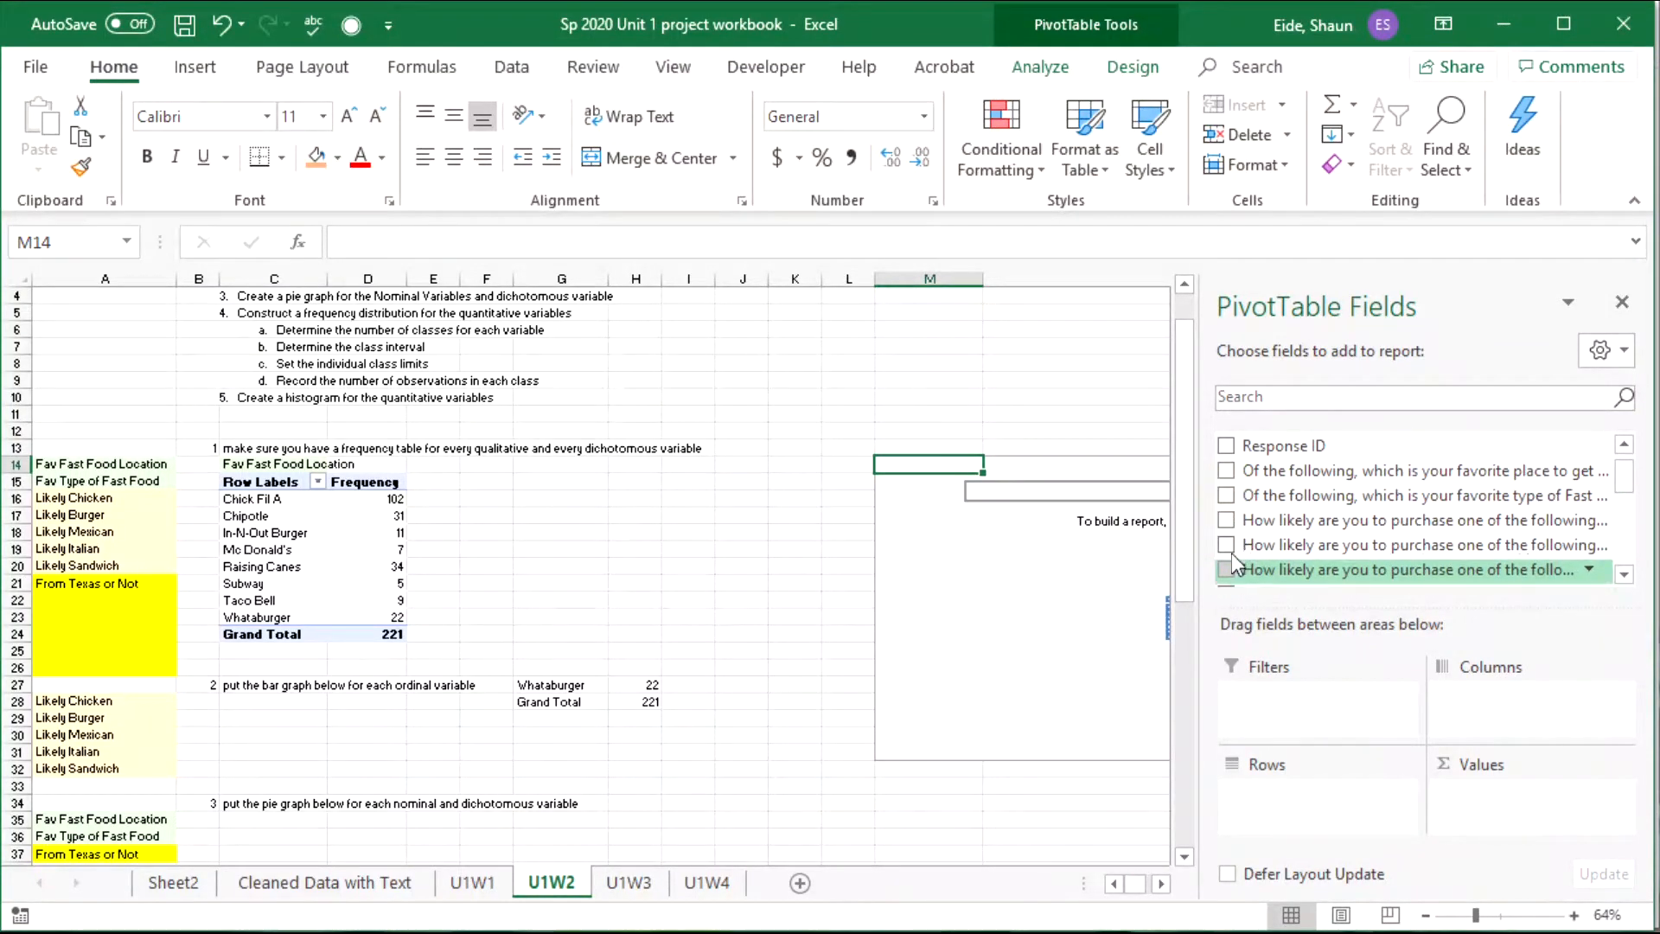
pyautogui.click(1161, 883)
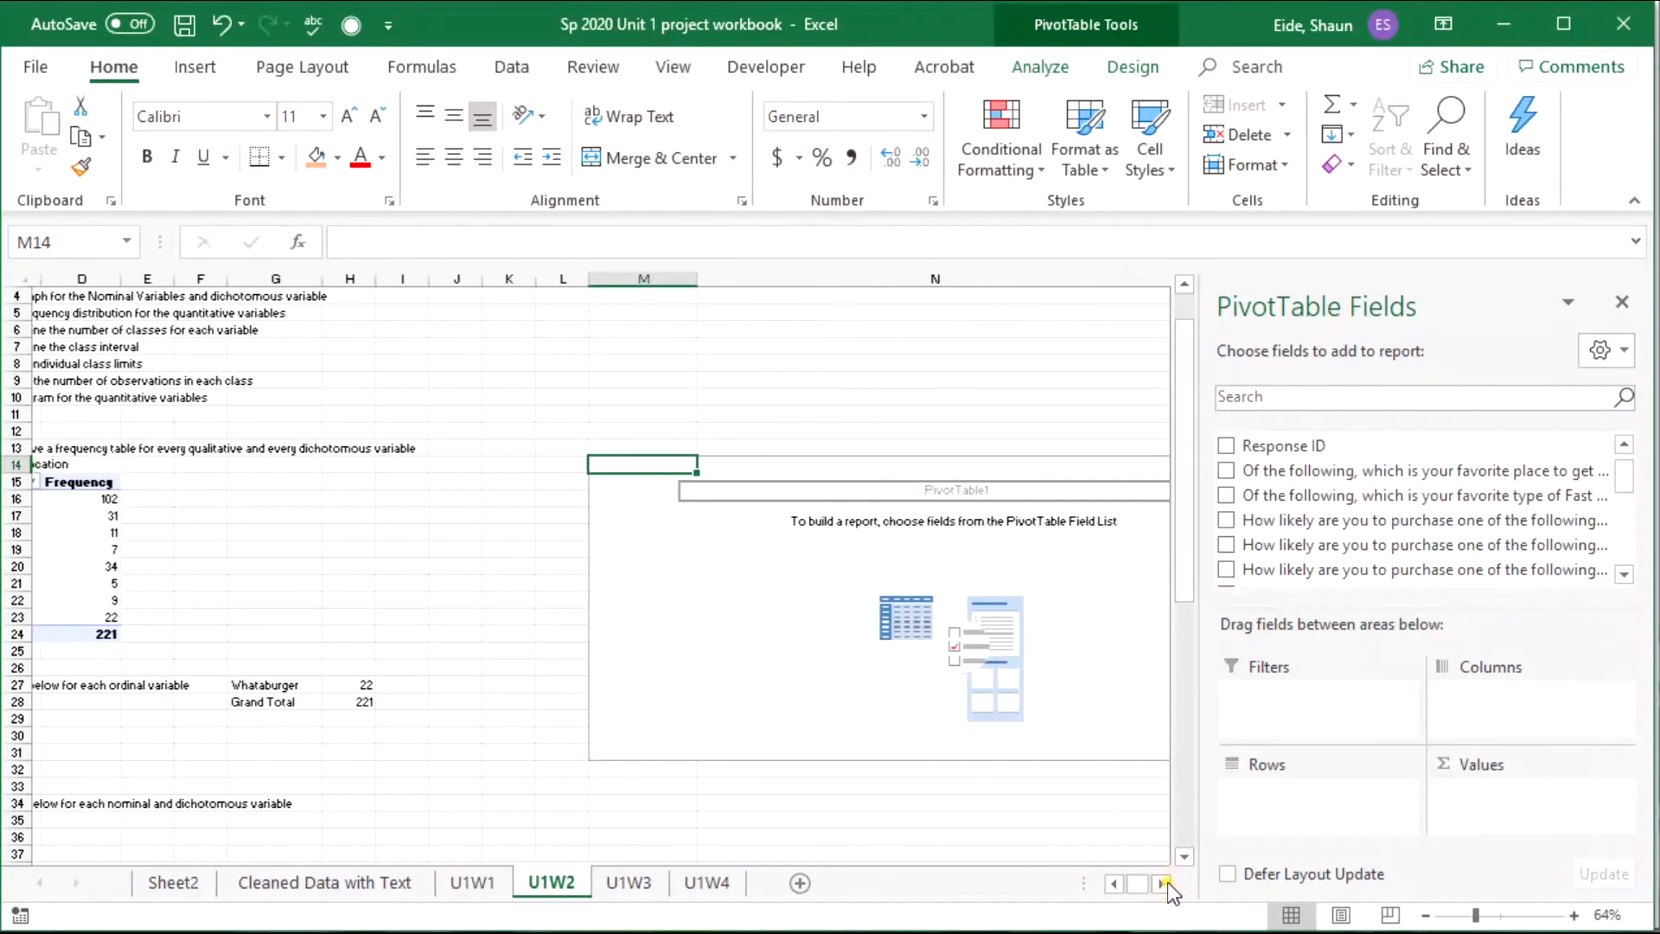
pyautogui.click(1162, 883)
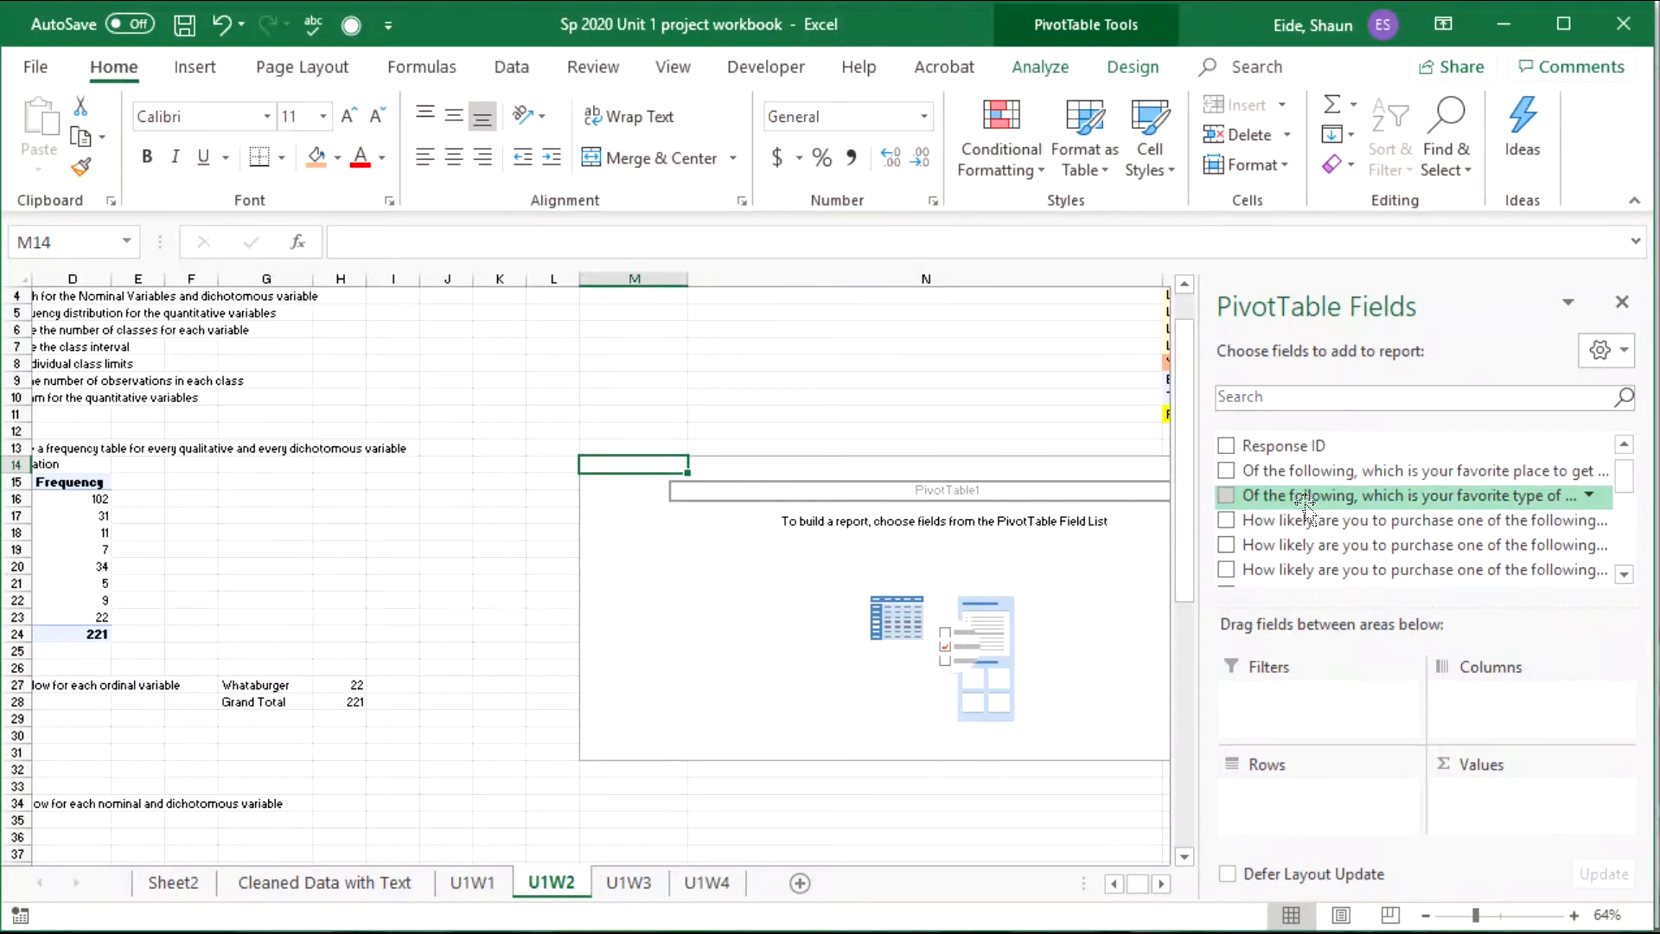
pyautogui.moveTo(1305, 496); pyautogui.dragTo(1334, 787)
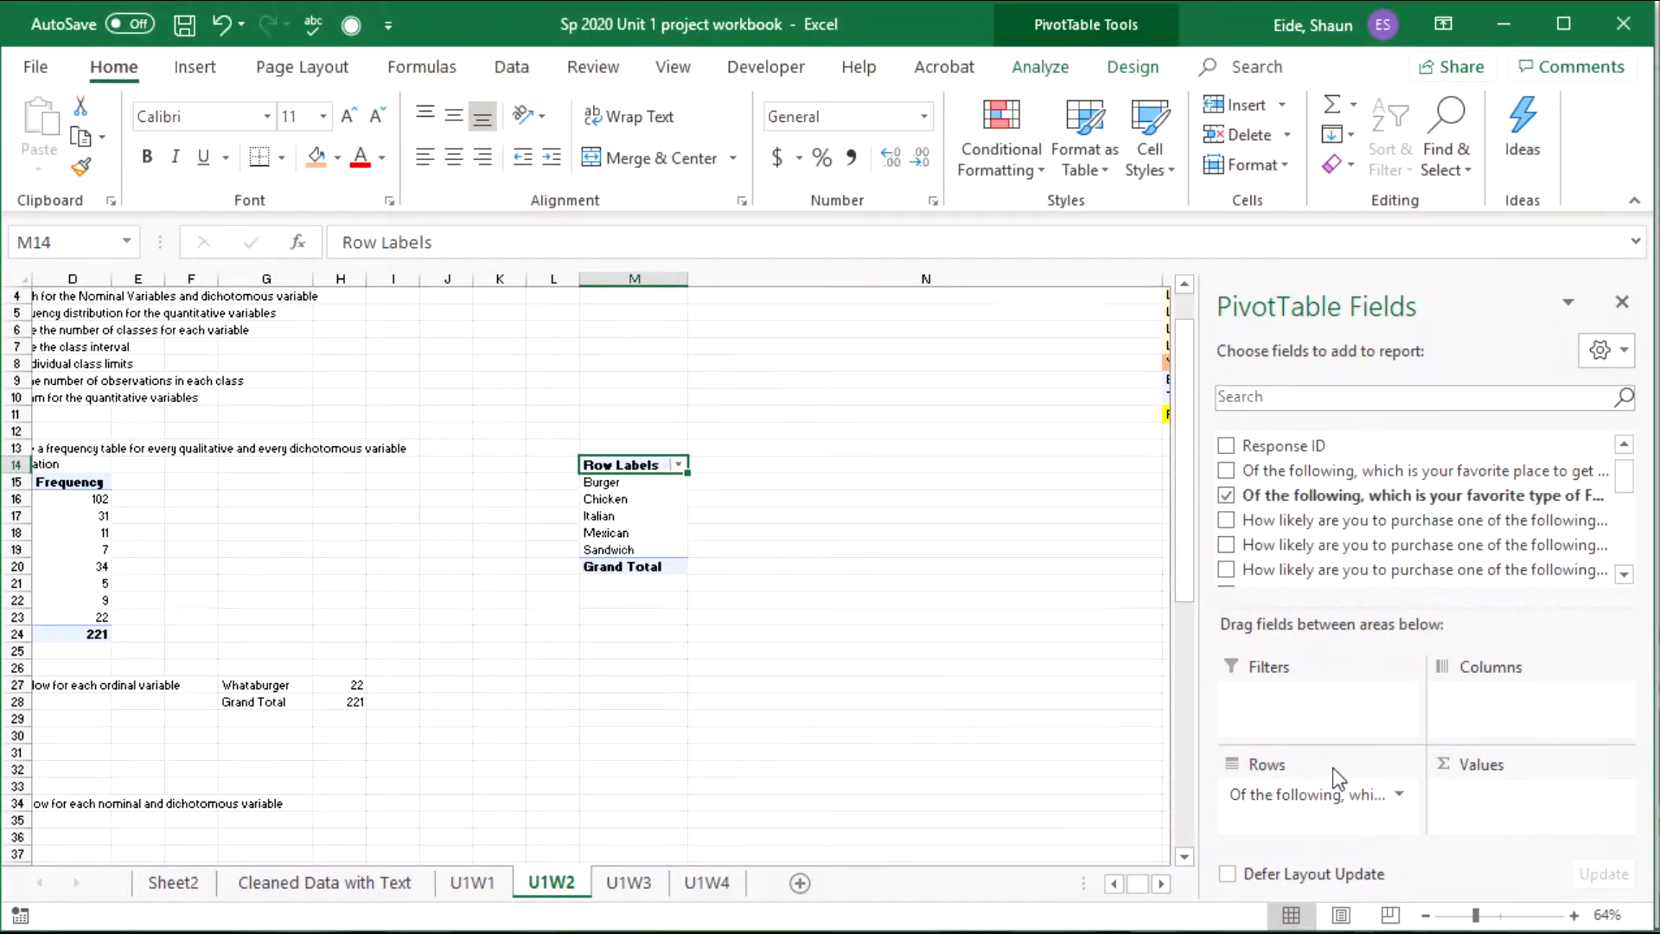
pyautogui.moveTo(1308, 504); pyautogui.dragTo(1492, 818)
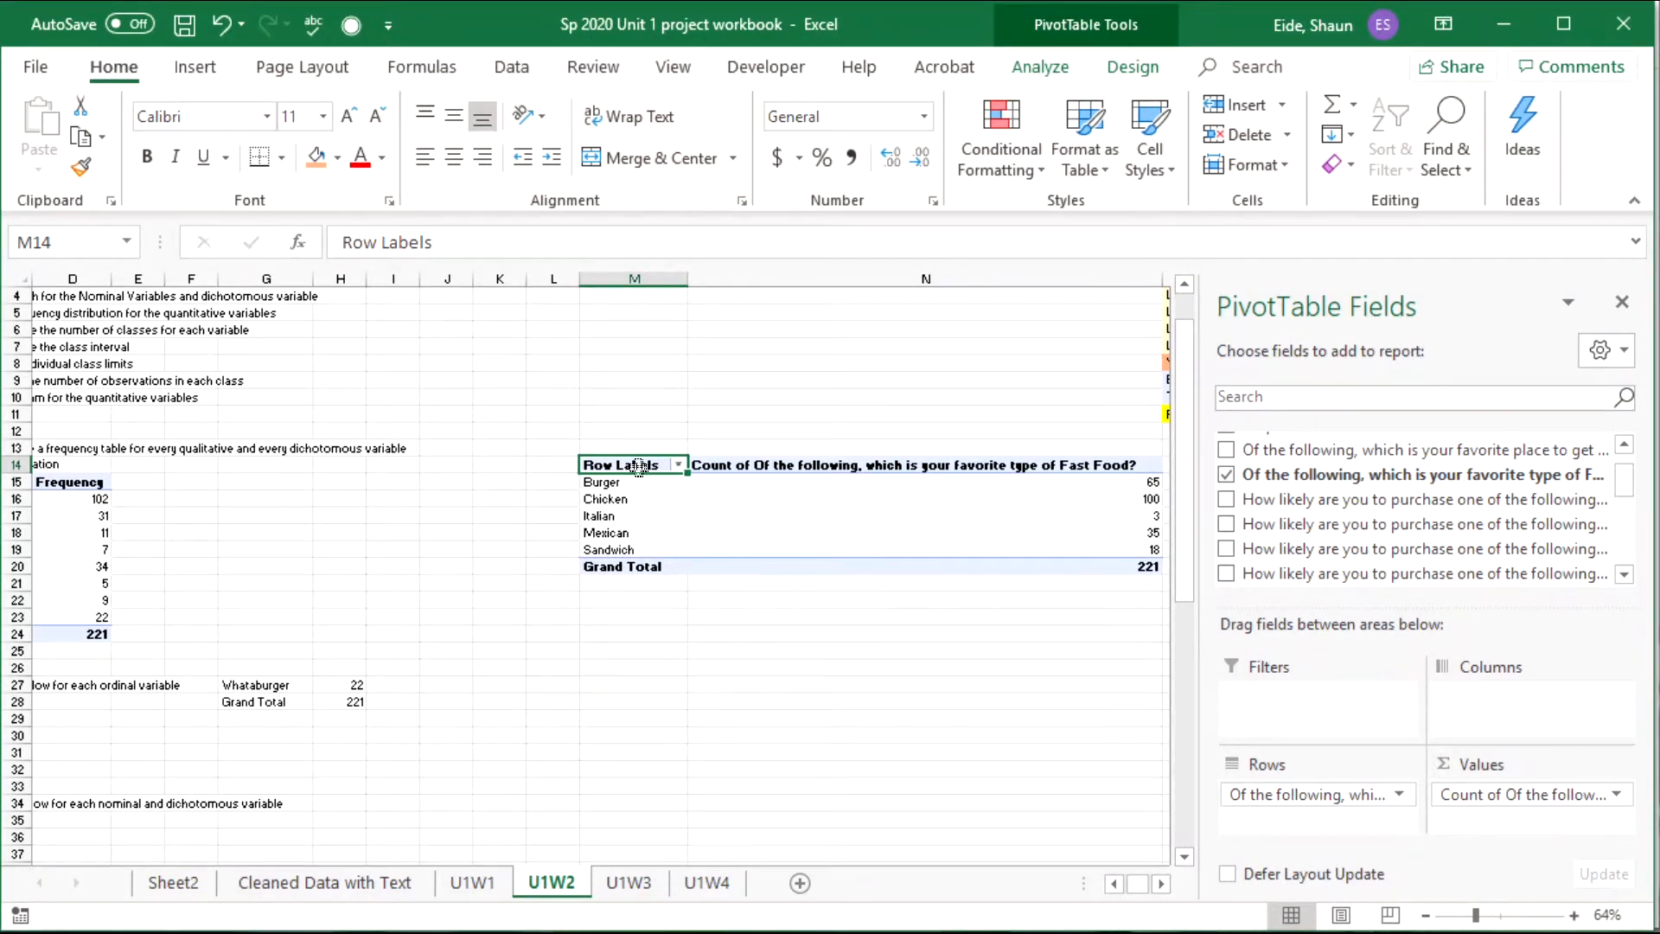
# Copy the favorite fast food type pivot table from M14:N20 to F15.
pyautogui.moveTo(639, 468); pyautogui.dragTo(808, 564)
pyautogui.hotkey('ctrl', 'c')
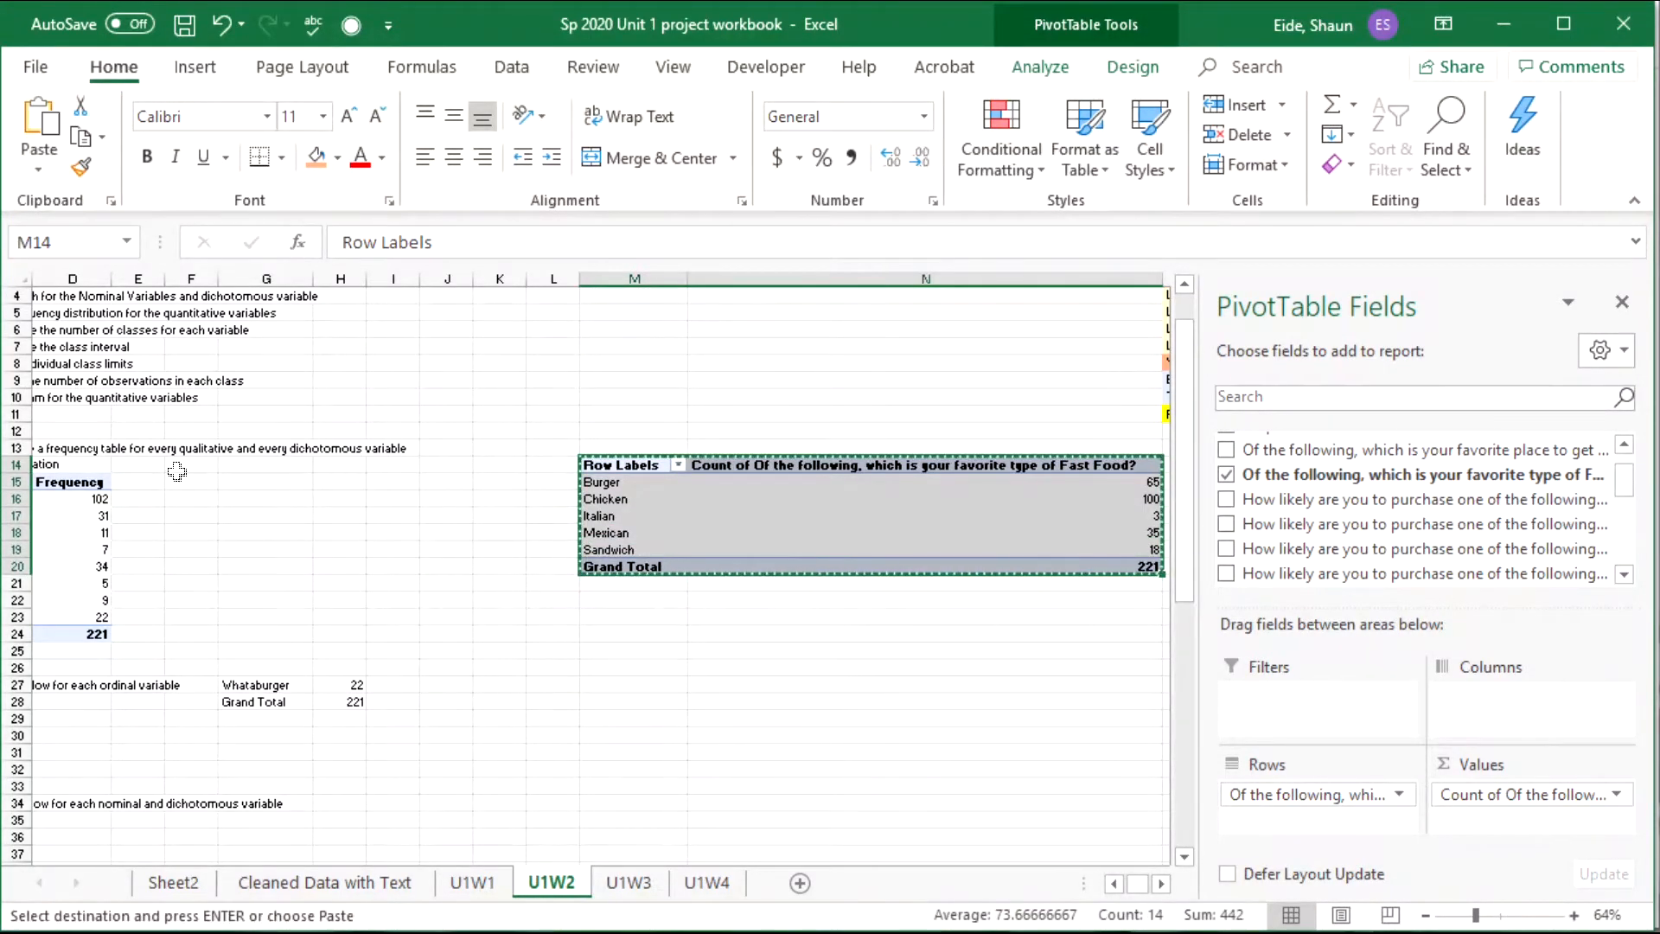
pyautogui.click(190, 482)
pyautogui.hotkey('ctrl', 'v')
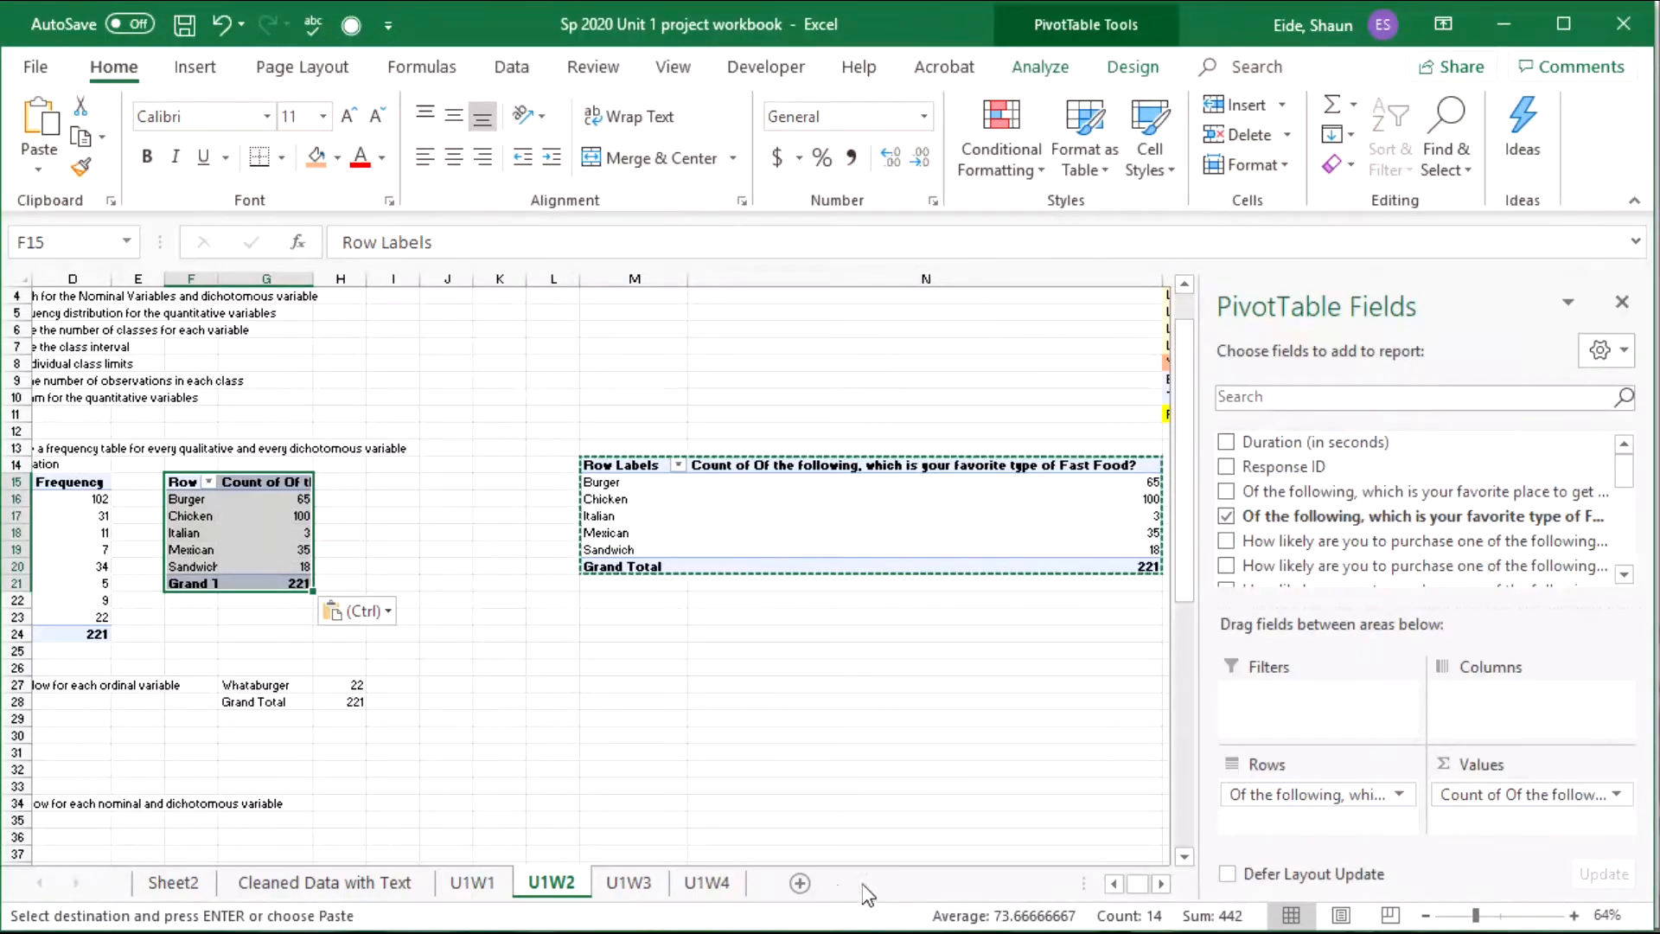
# Copy the Fav Type of Fast Food label from A15 into F14 above the second frequency table.
pyautogui.click(1114, 884)
pyautogui.click(1114, 885)
pyautogui.click(1113, 886)
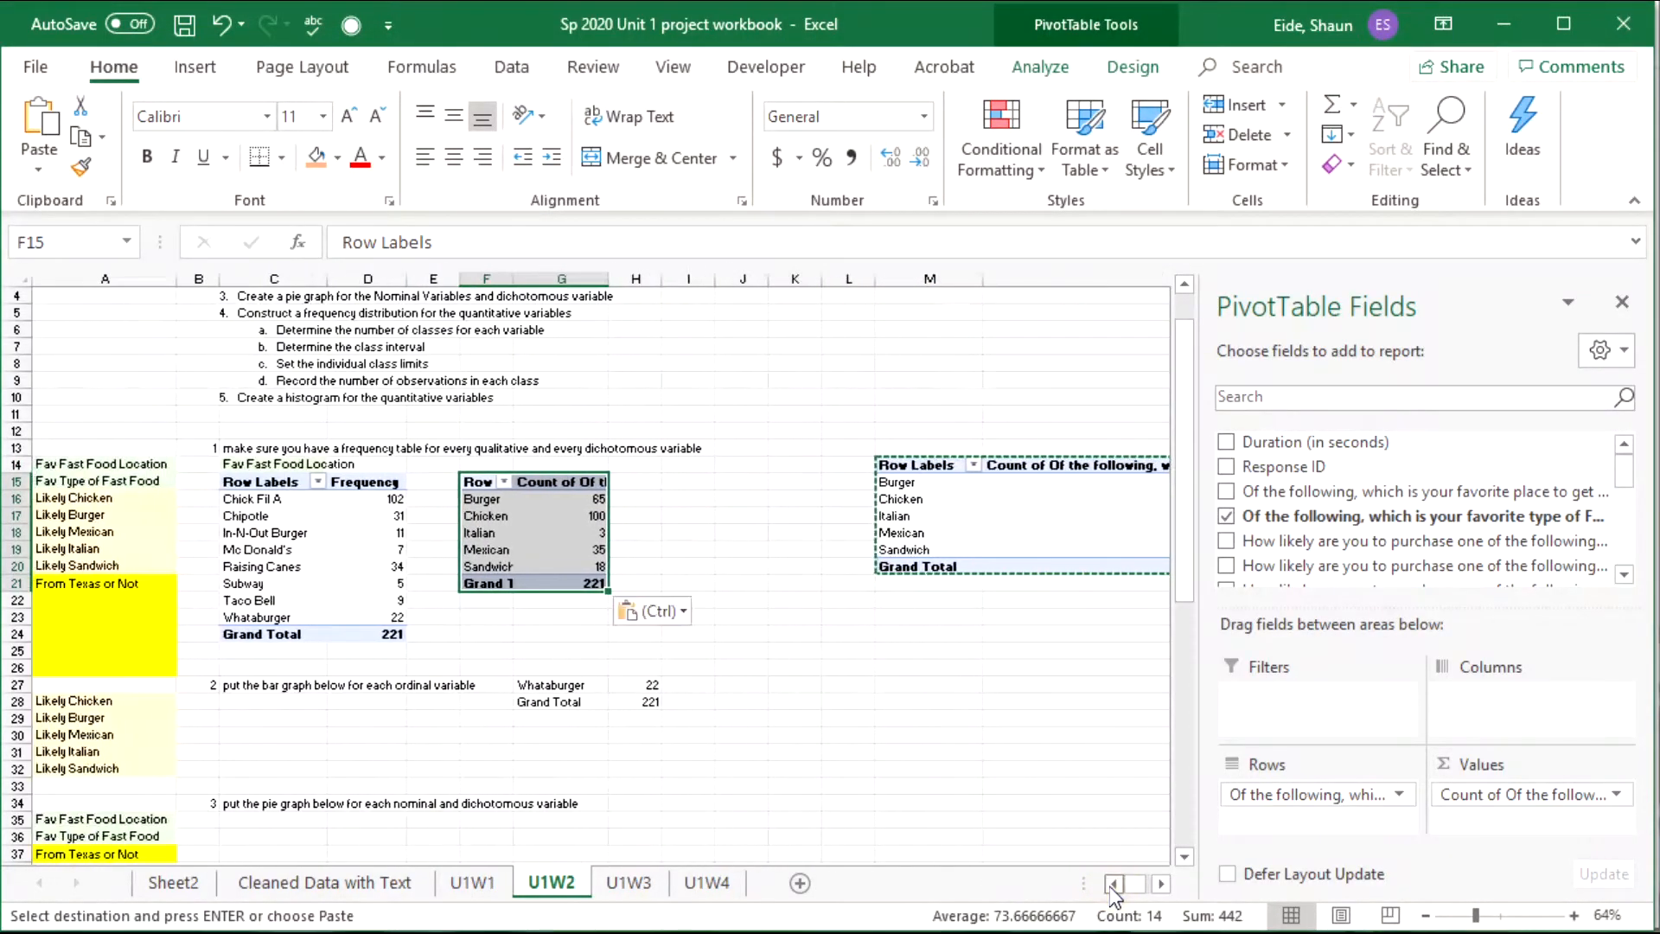
pyautogui.click(108, 483)
pyautogui.hotkey('ctrl', 'c')
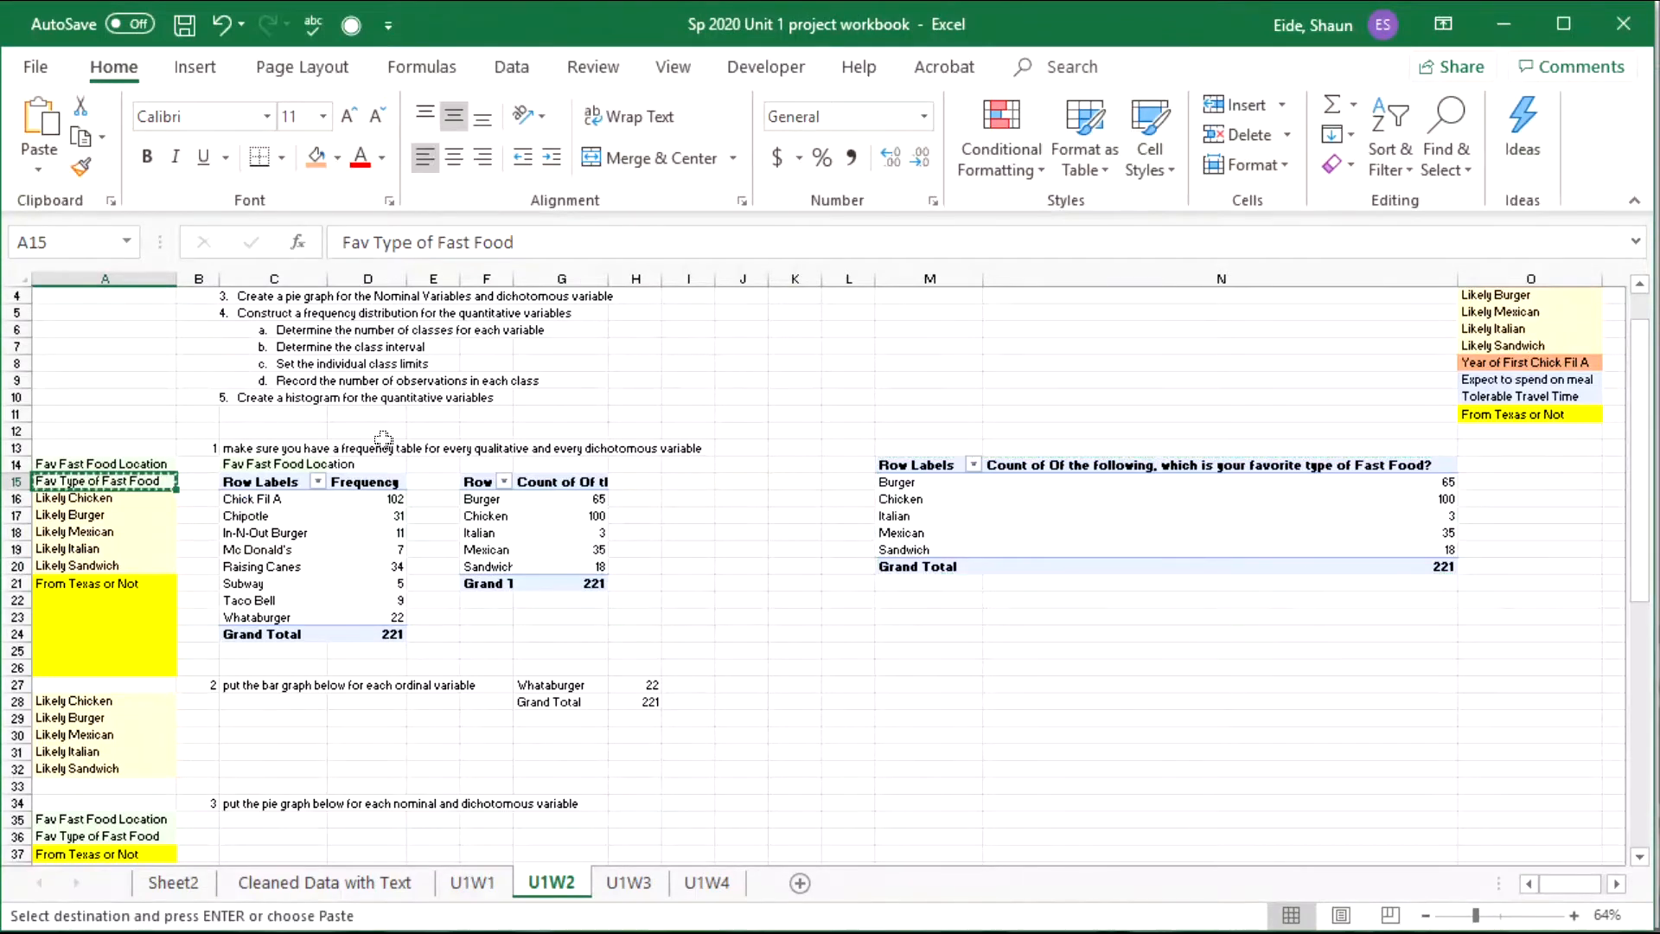
pyautogui.click(484, 465)
pyautogui.hotkey('ctrl', 'v')
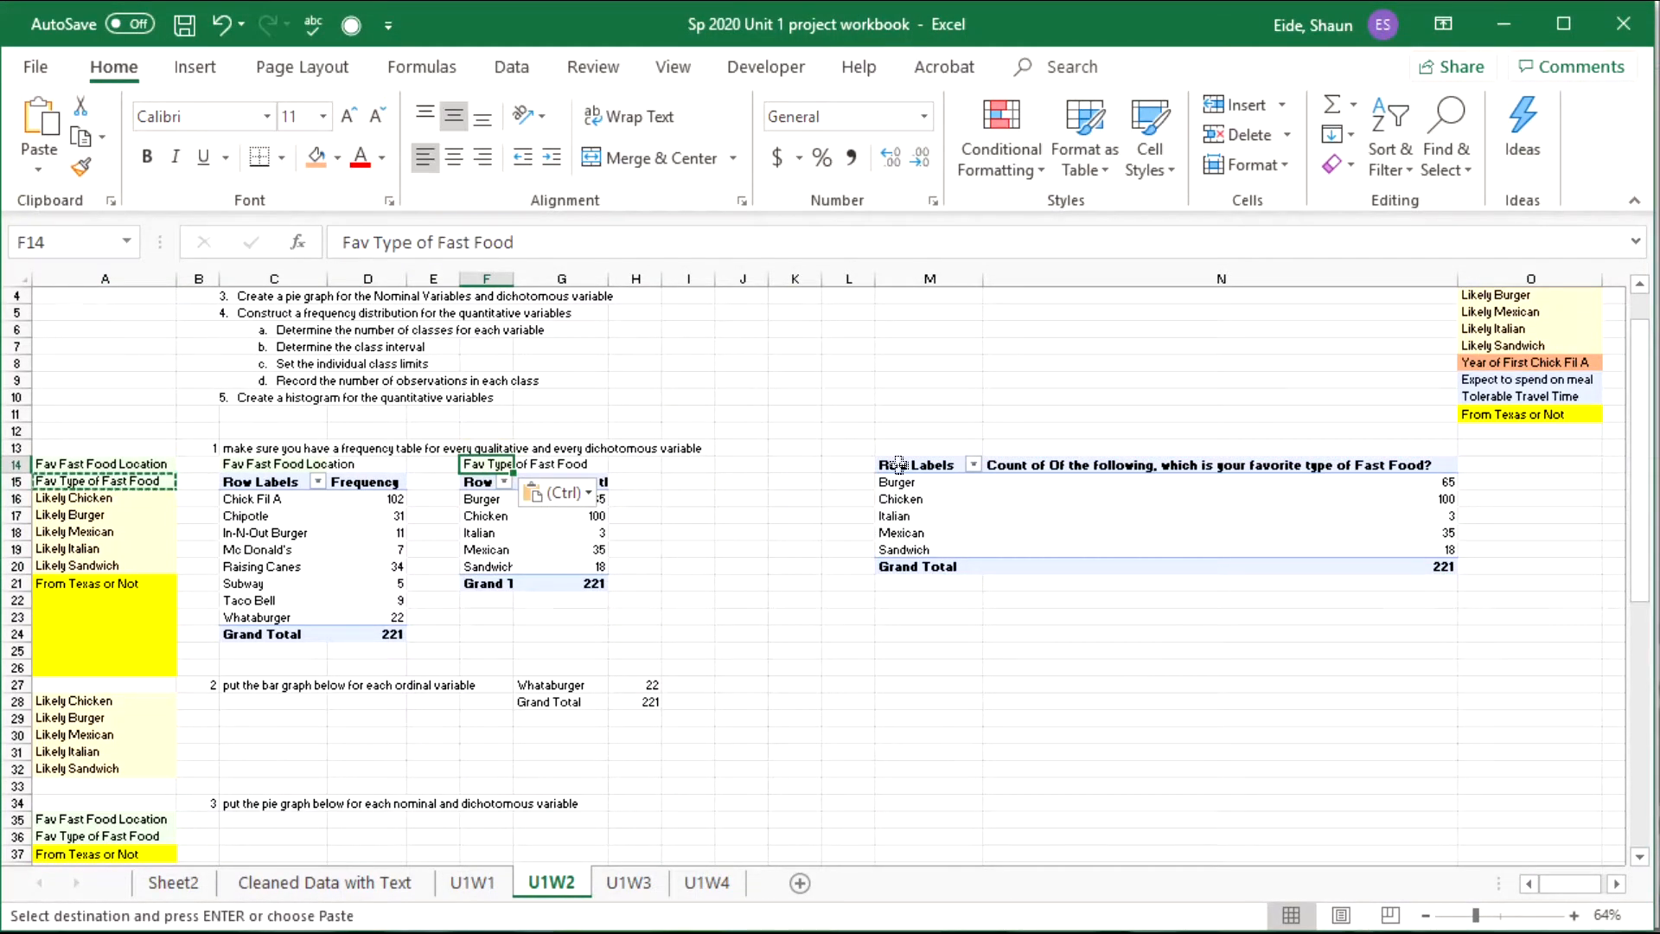
# Replace the favorite type row field in the M14 pivot table with the likelihood of purchasing chicken field.
pyautogui.moveTo(899, 465); pyautogui.dragTo(1116, 564)
pyautogui.click(933, 512)
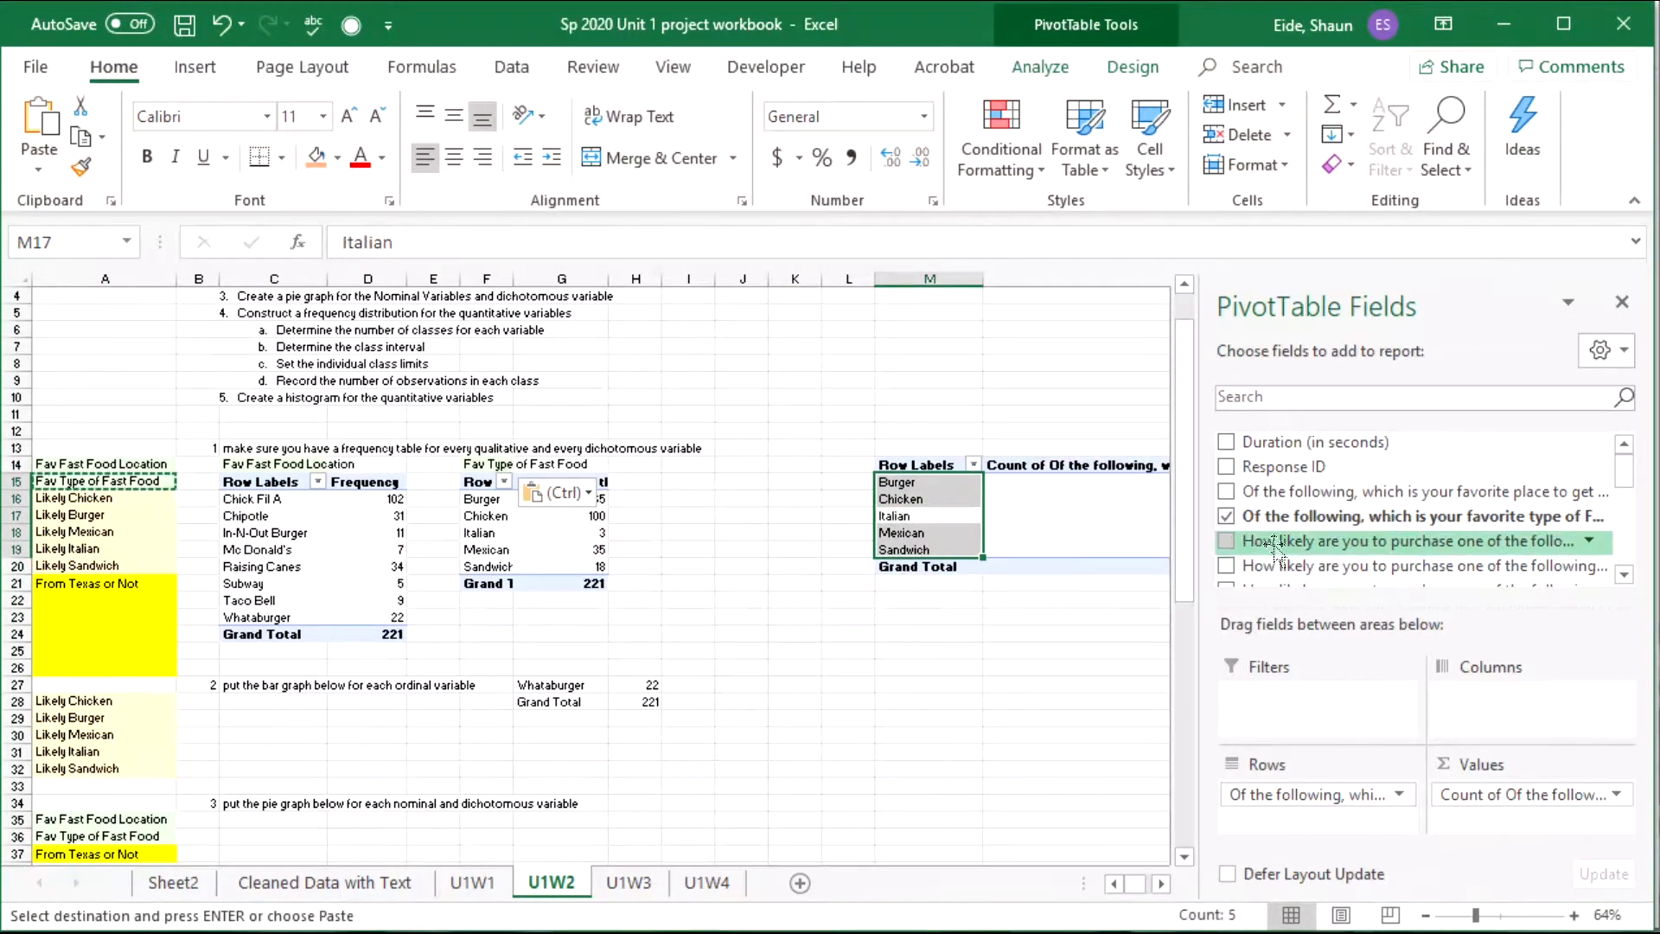
pyautogui.click(1226, 540)
pyautogui.click(1226, 516)
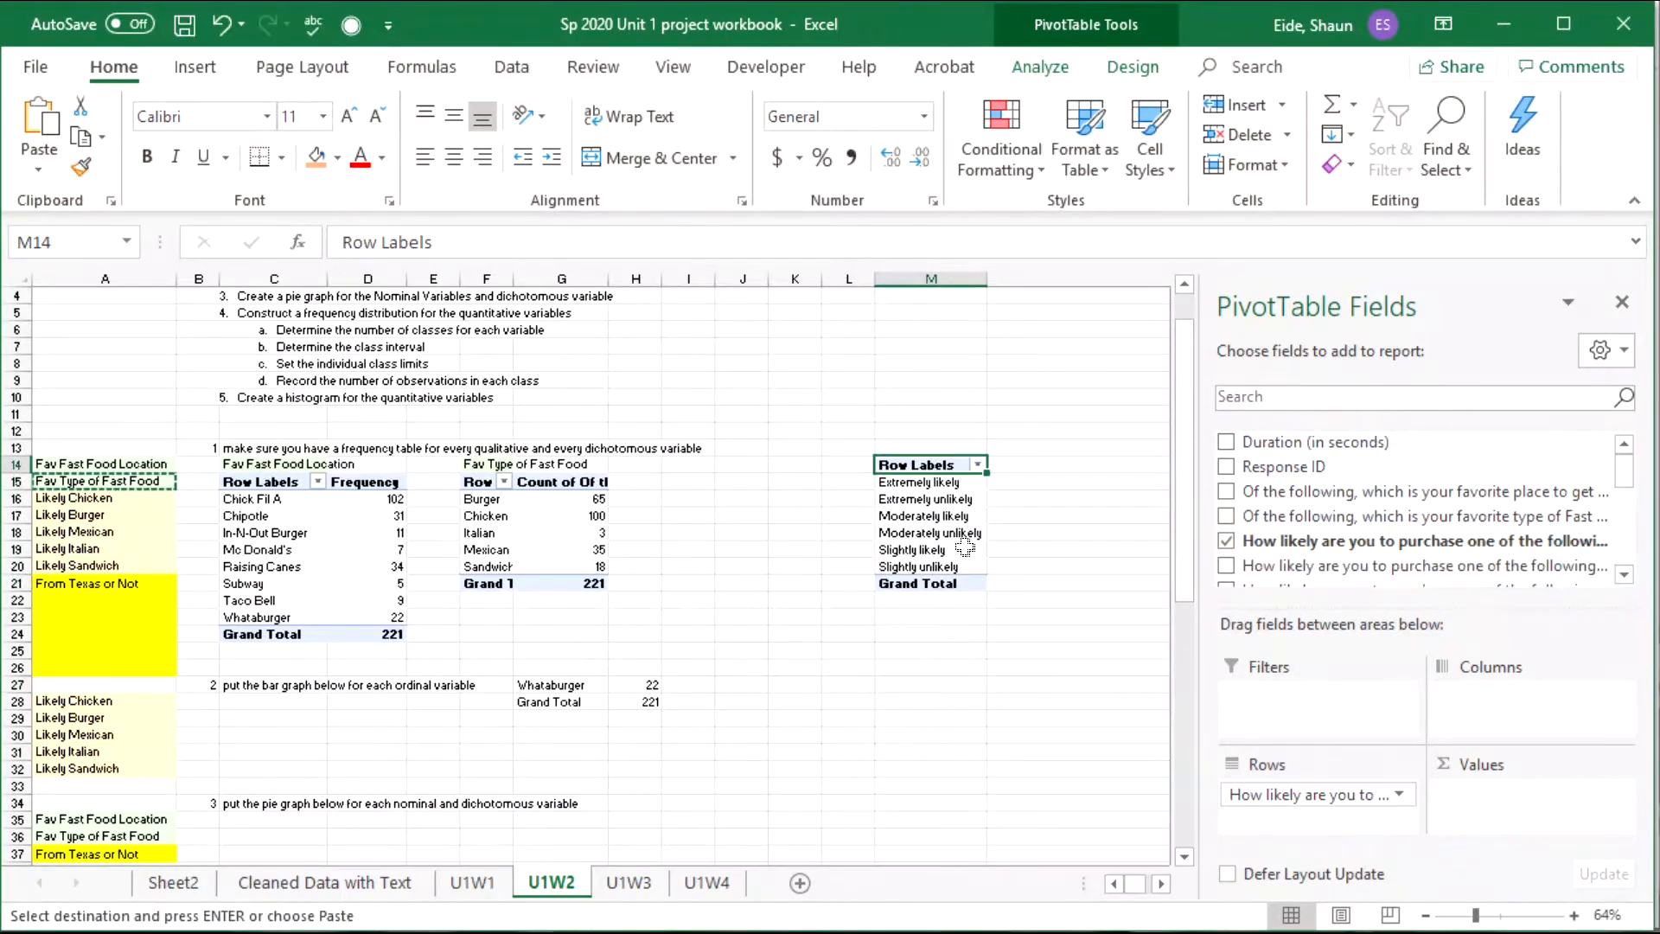
# Copy the Likely Chicken label from A16 into I14 as the heading for the third frequency table.
pyautogui.click(130, 513)
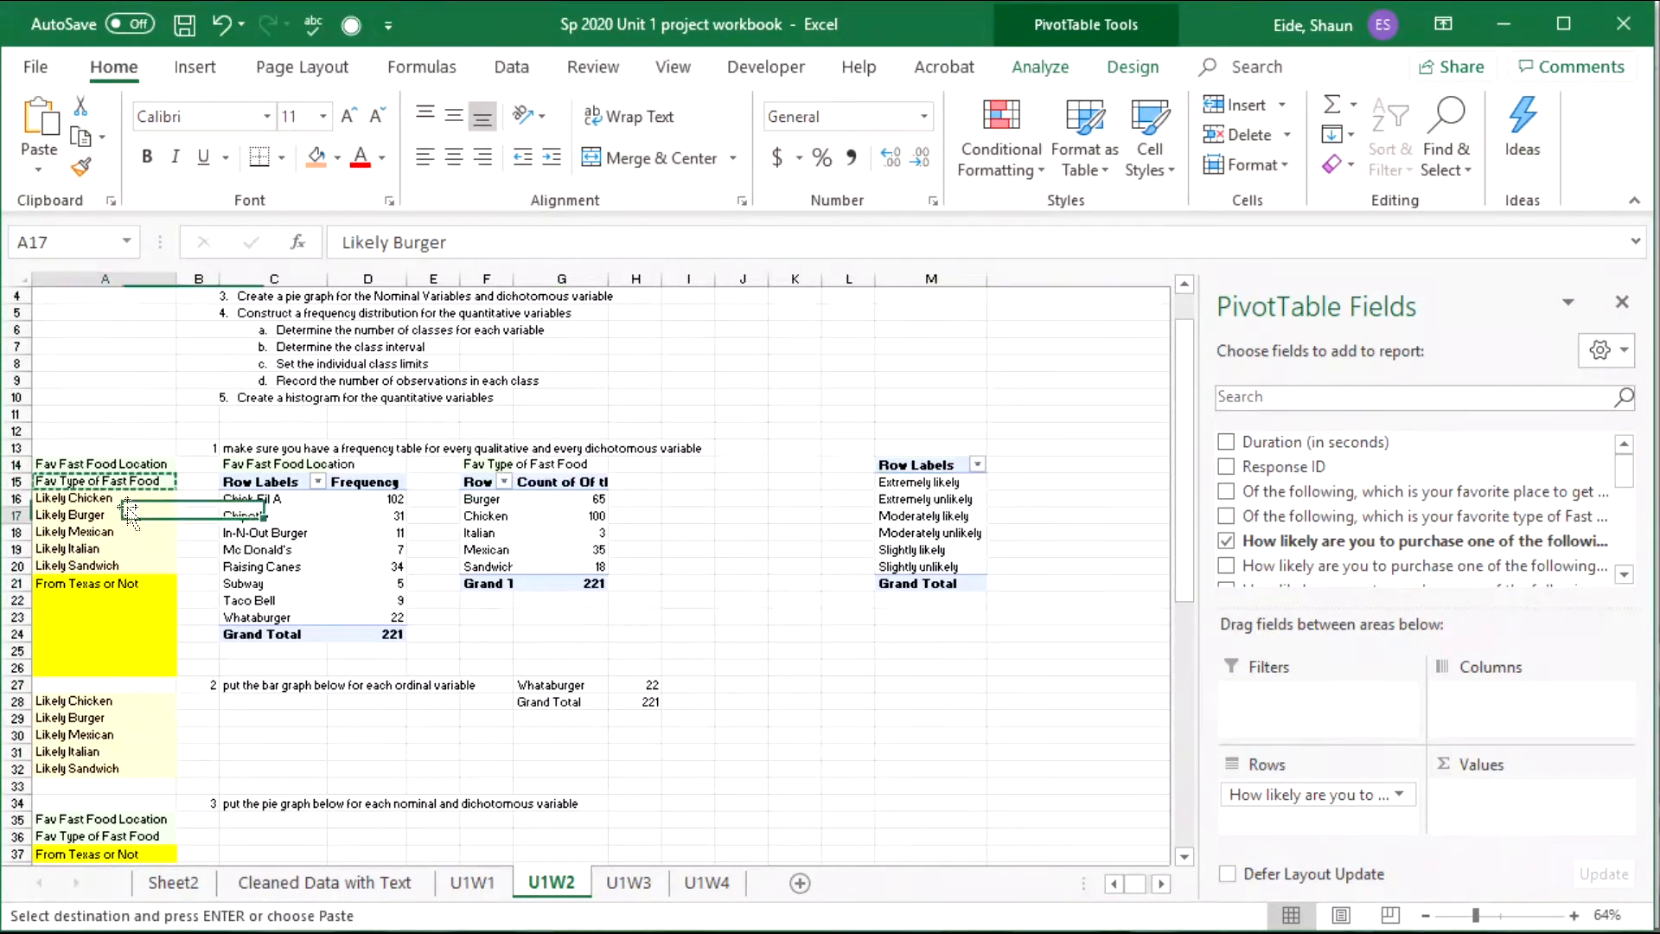
pyautogui.click(960, 498)
pyautogui.click(126, 500)
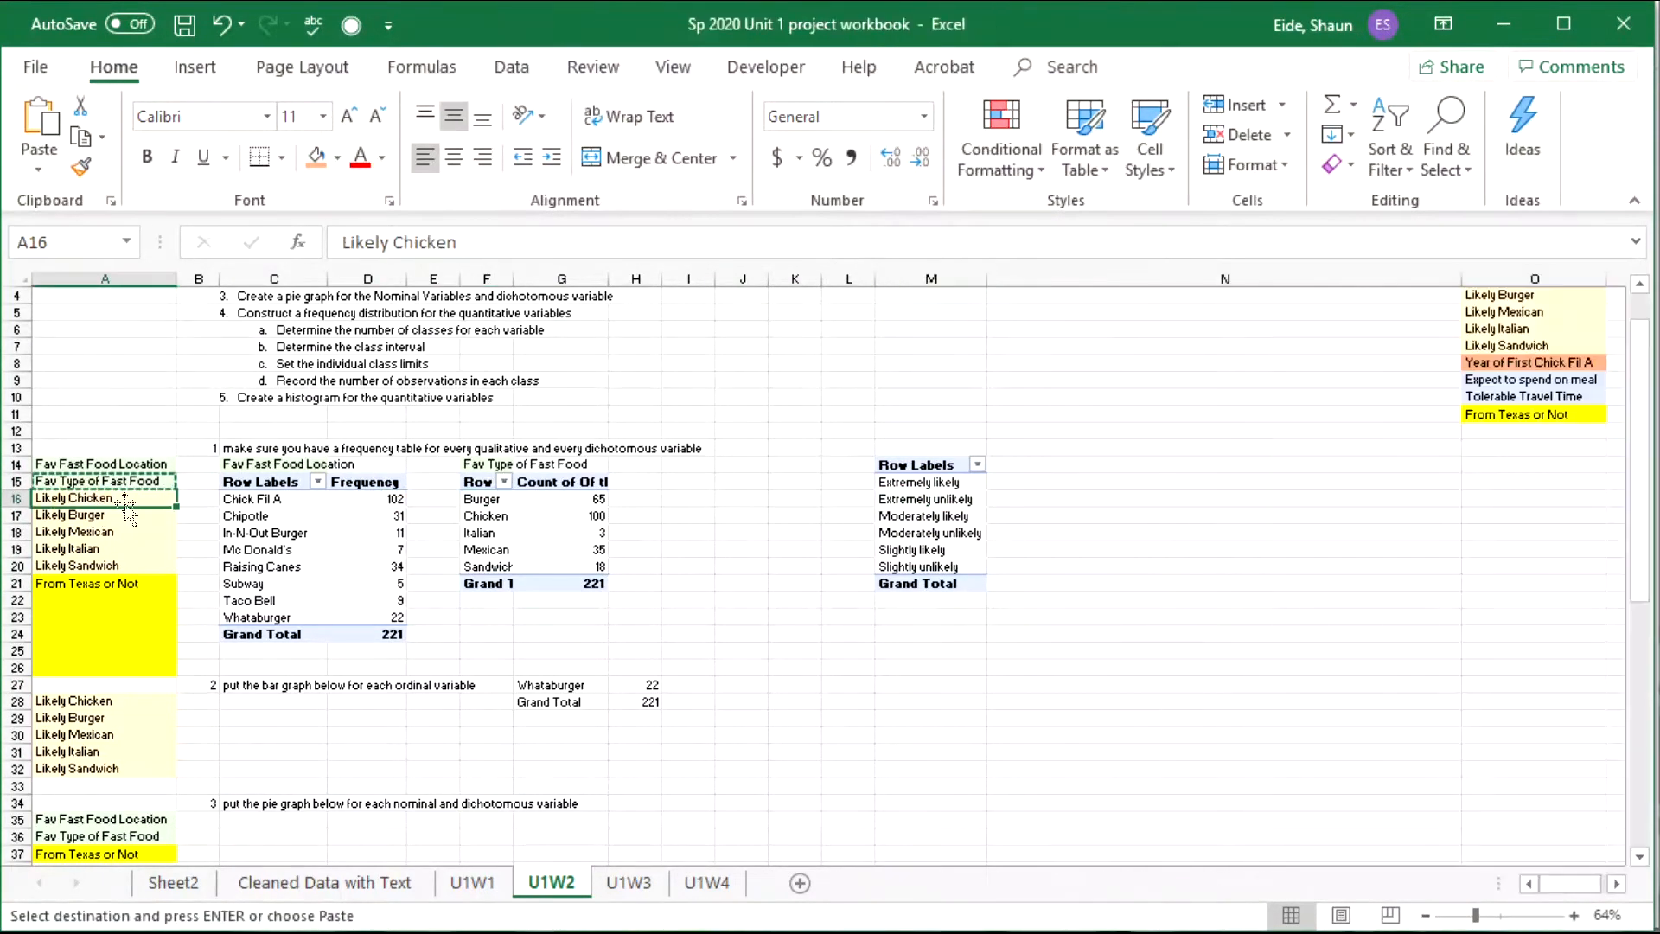
pyautogui.click(684, 465)
pyautogui.hotkey('ctrl', 'v')
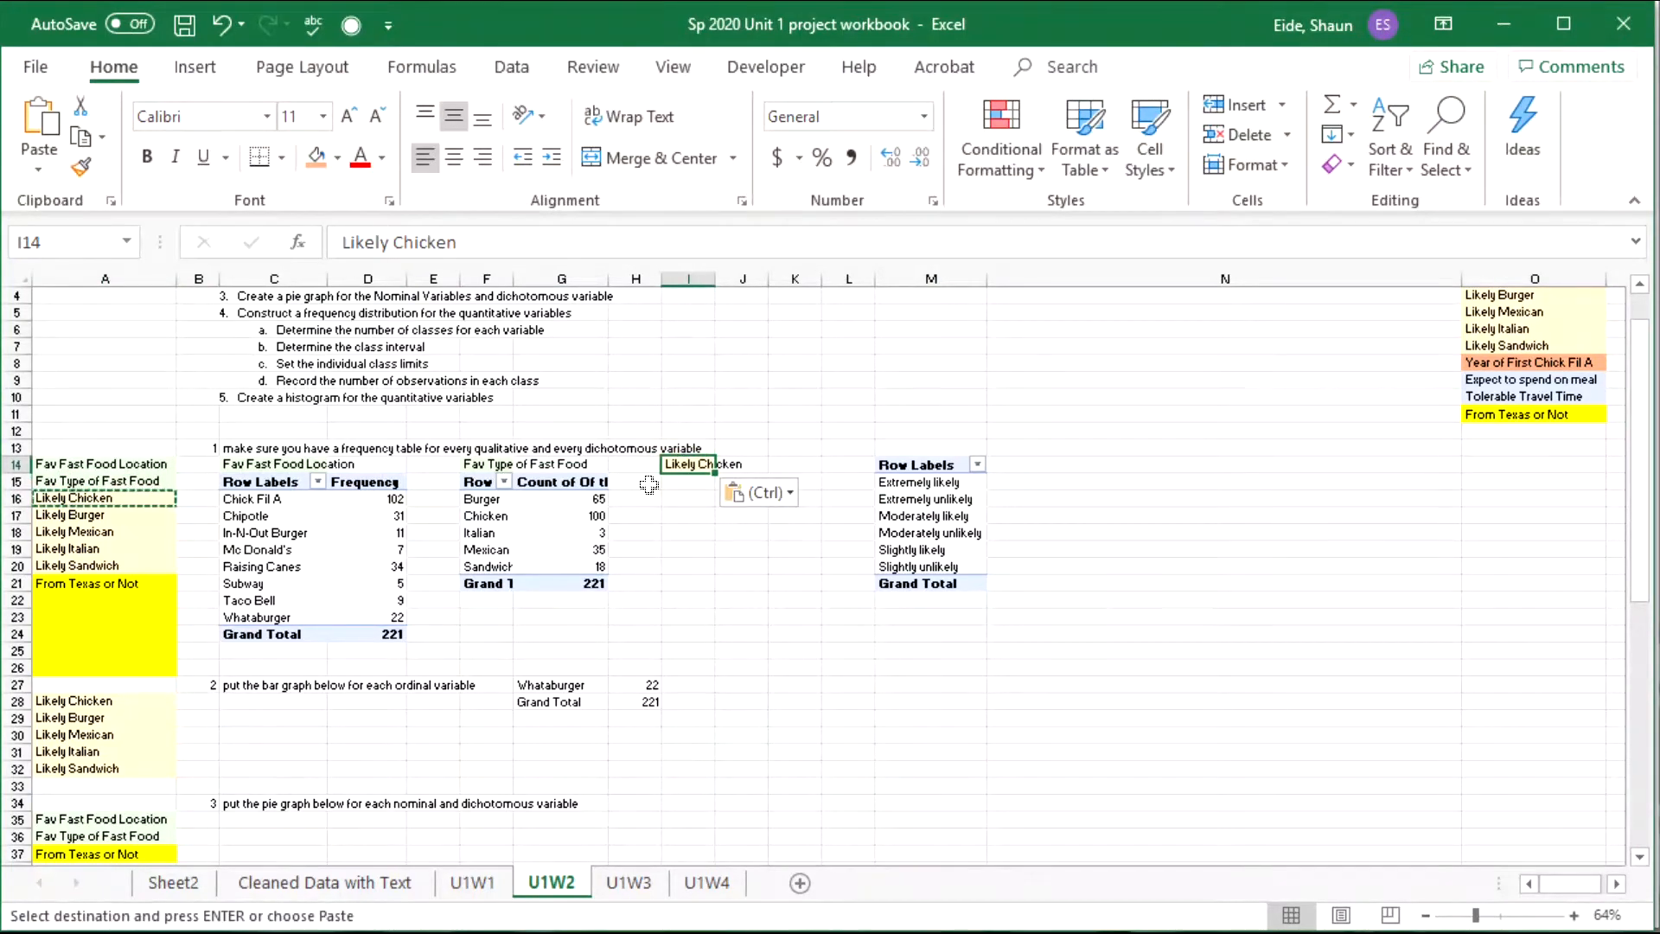
# Add the chicken purchase likelihood field to the M14 pivot table's values as a count.
pyautogui.click(929, 516)
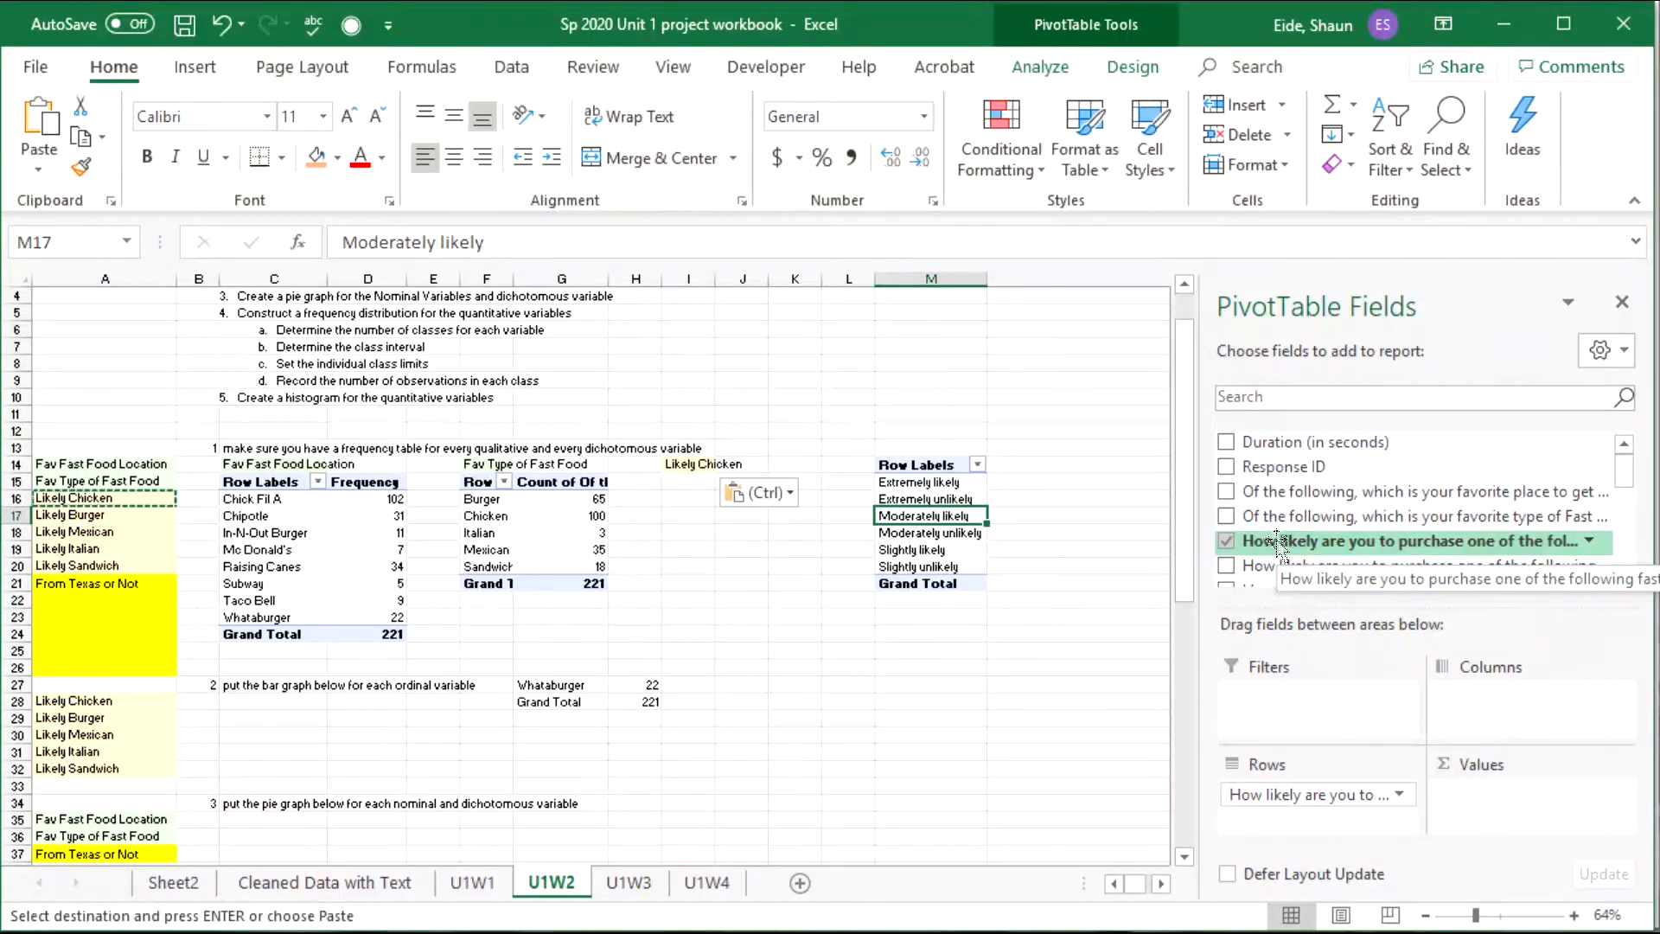
pyautogui.moveTo(1278, 545); pyautogui.dragTo(1546, 782)
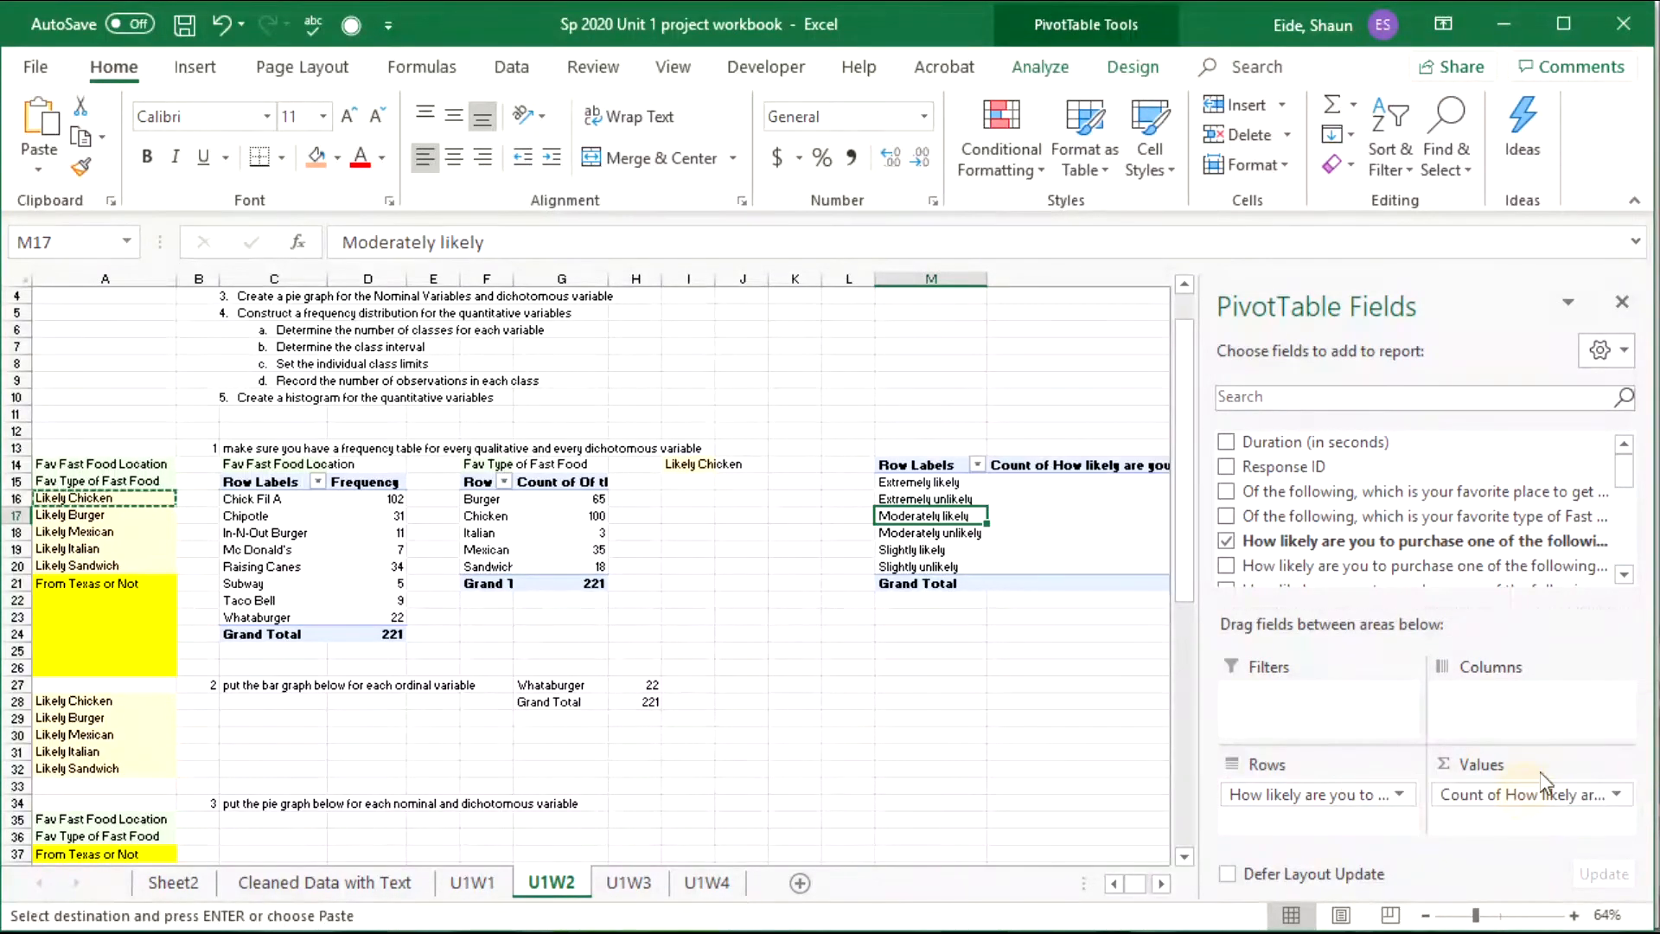
pyautogui.moveTo(1158, 884); pyautogui.dragTo(1161, 885)
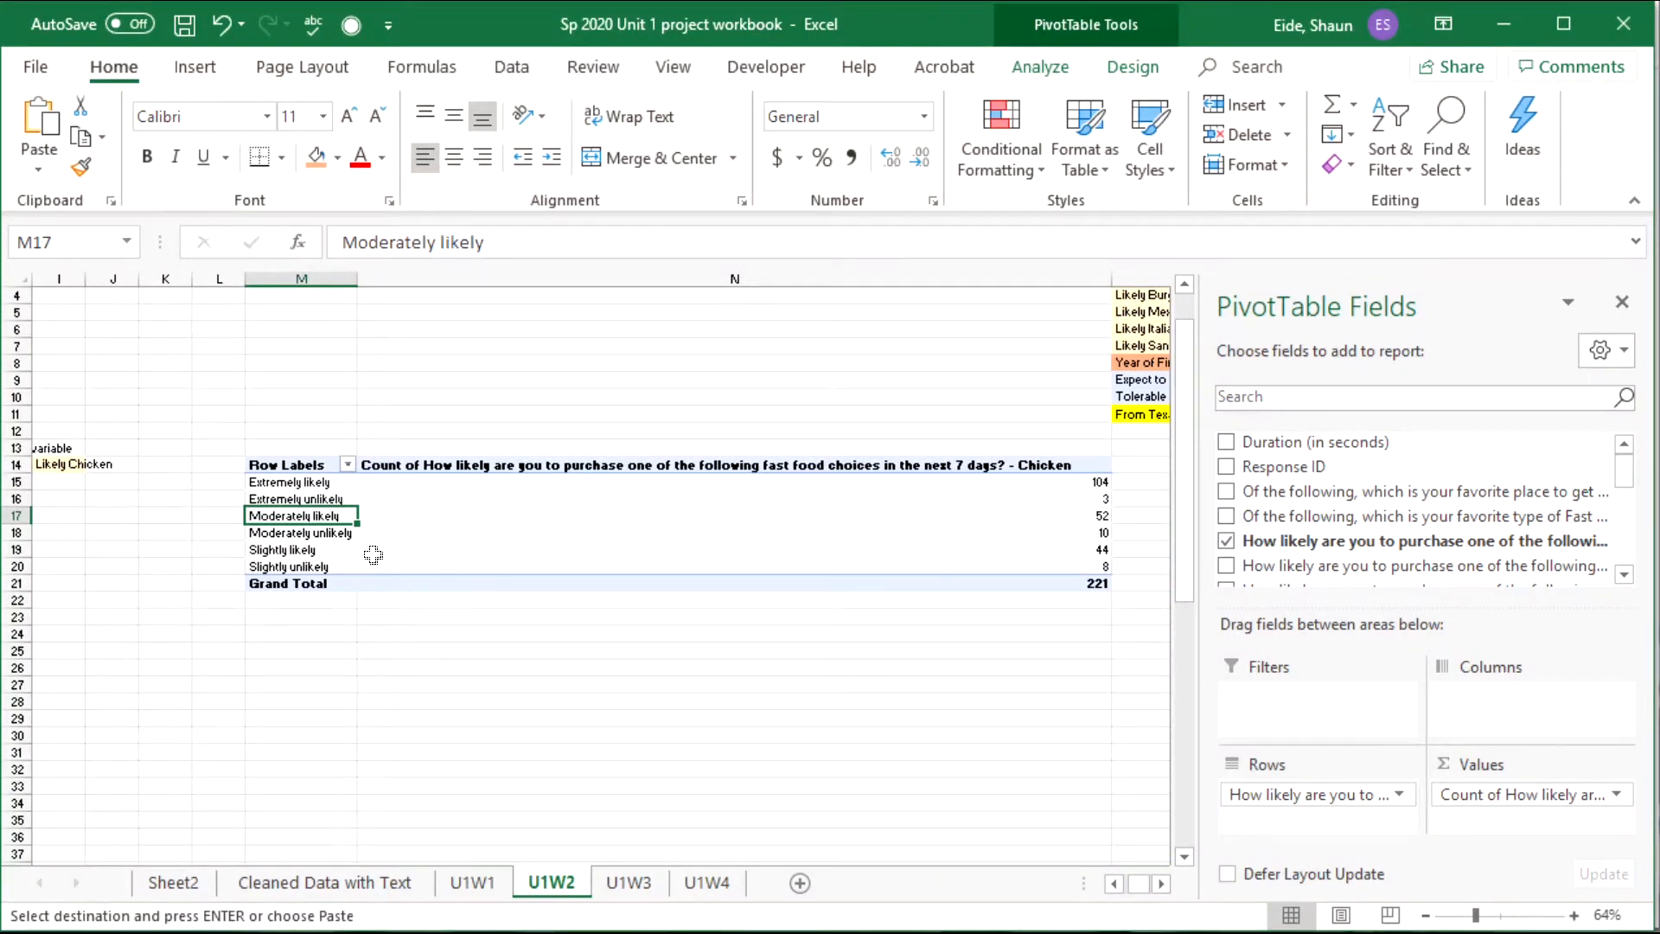
# Move the Extremely unlikely row above Extremely likely in the M14 pivot table.
pyautogui.click(316, 485)
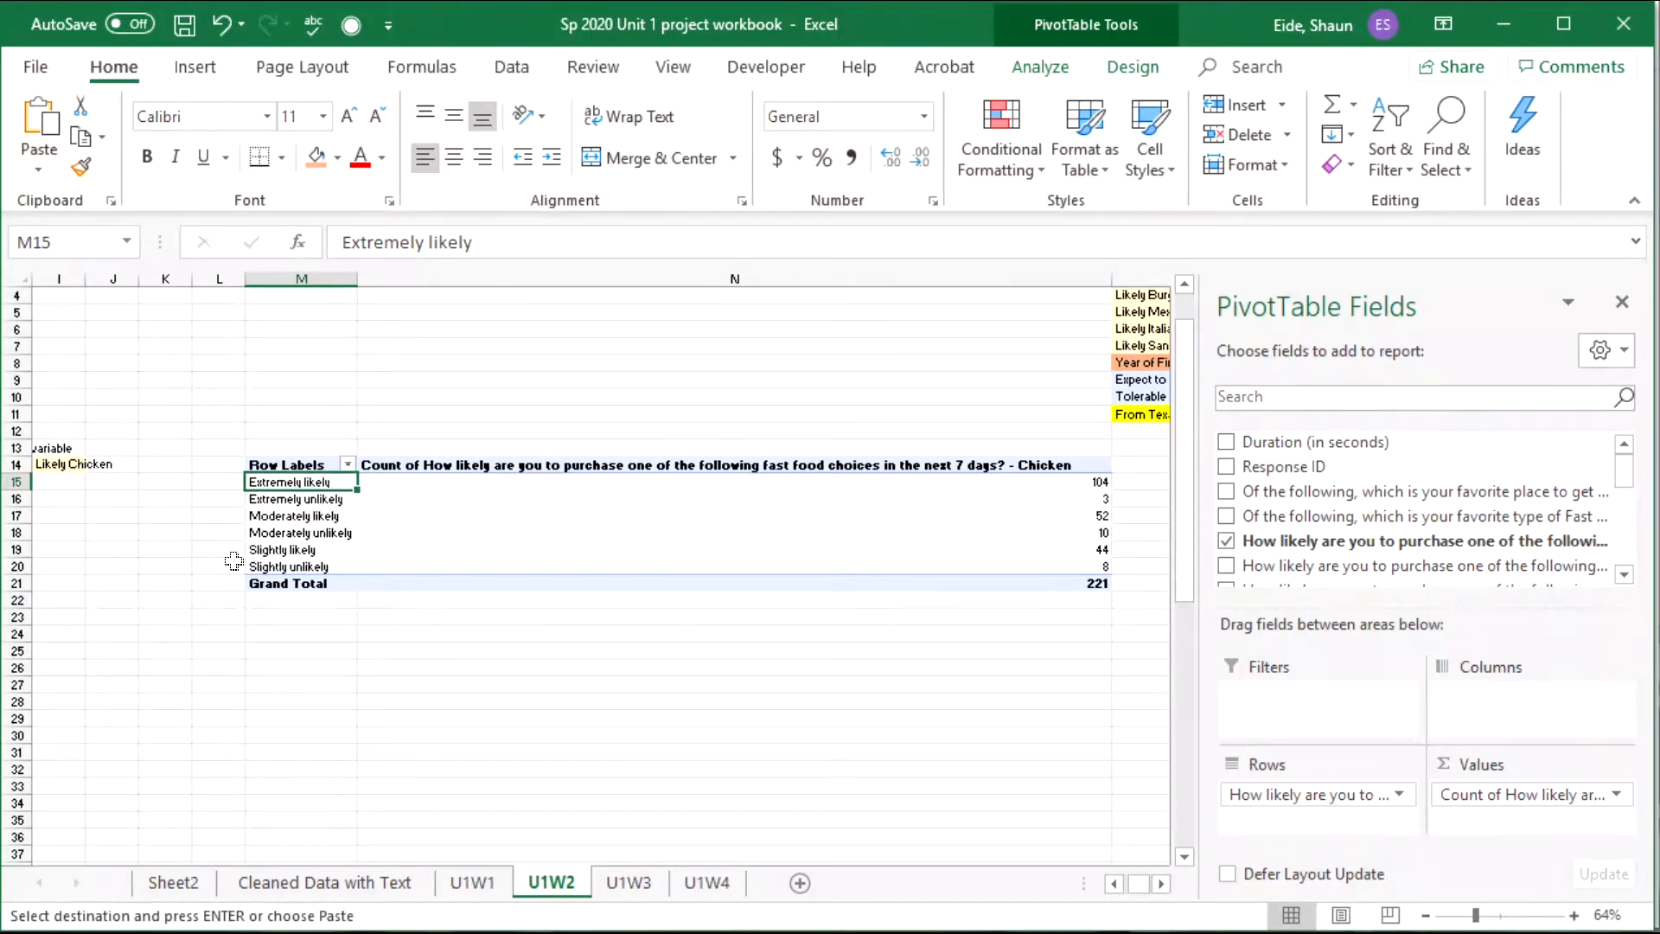
pyautogui.scroll(2, 234, 561)
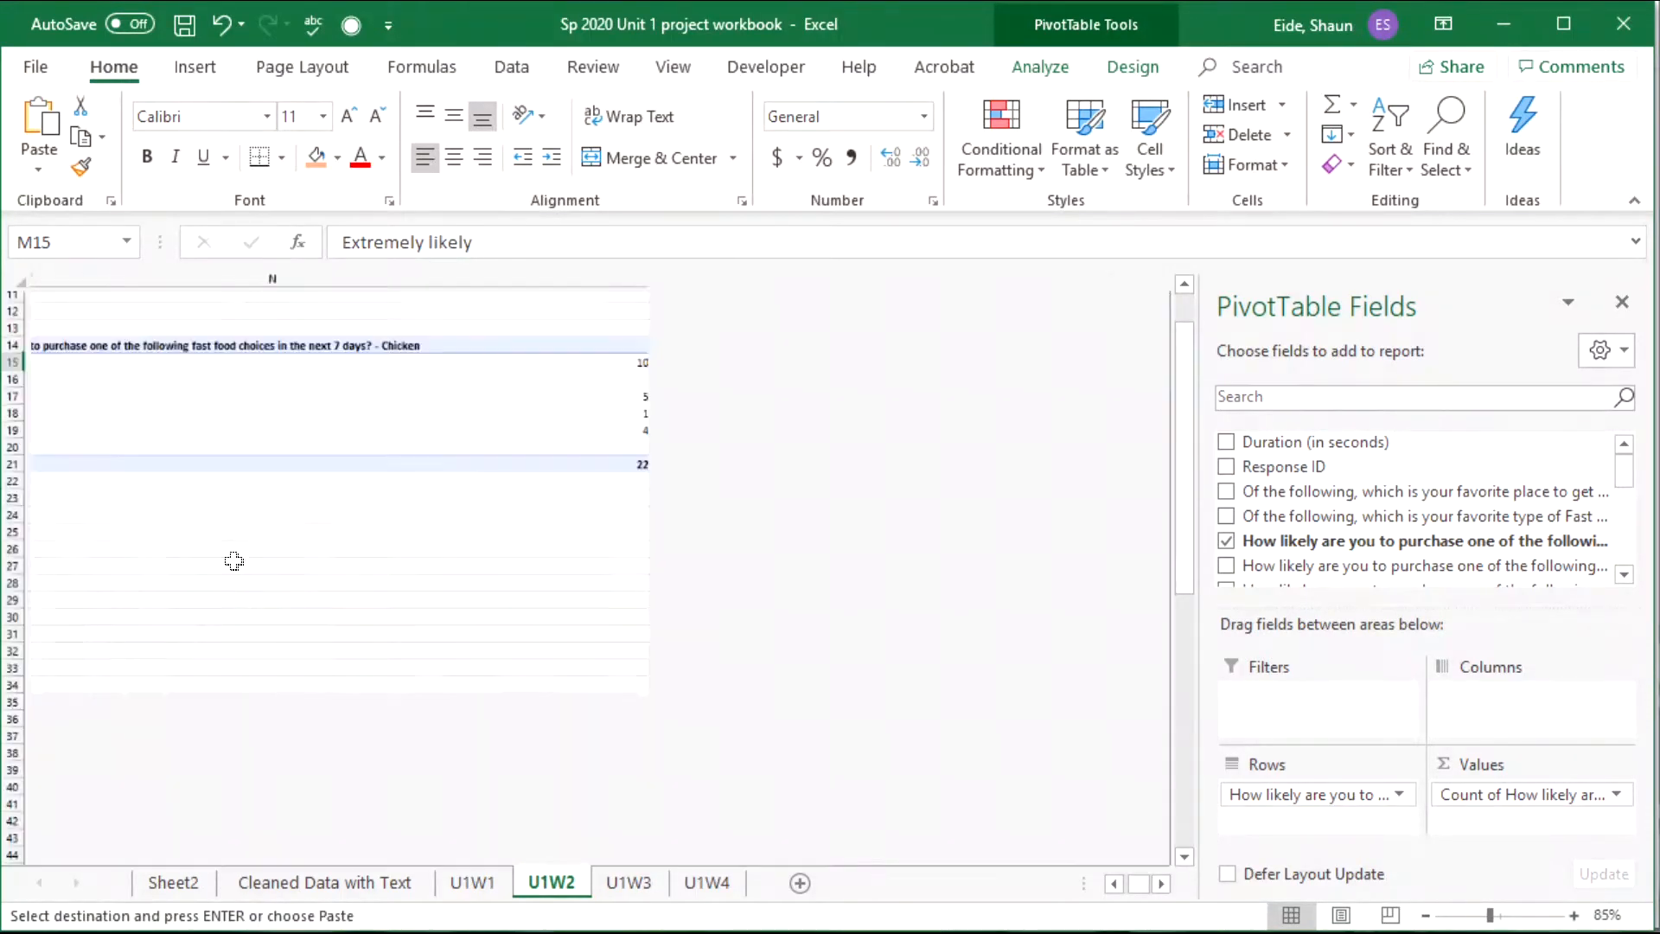
pyautogui.click(1114, 883)
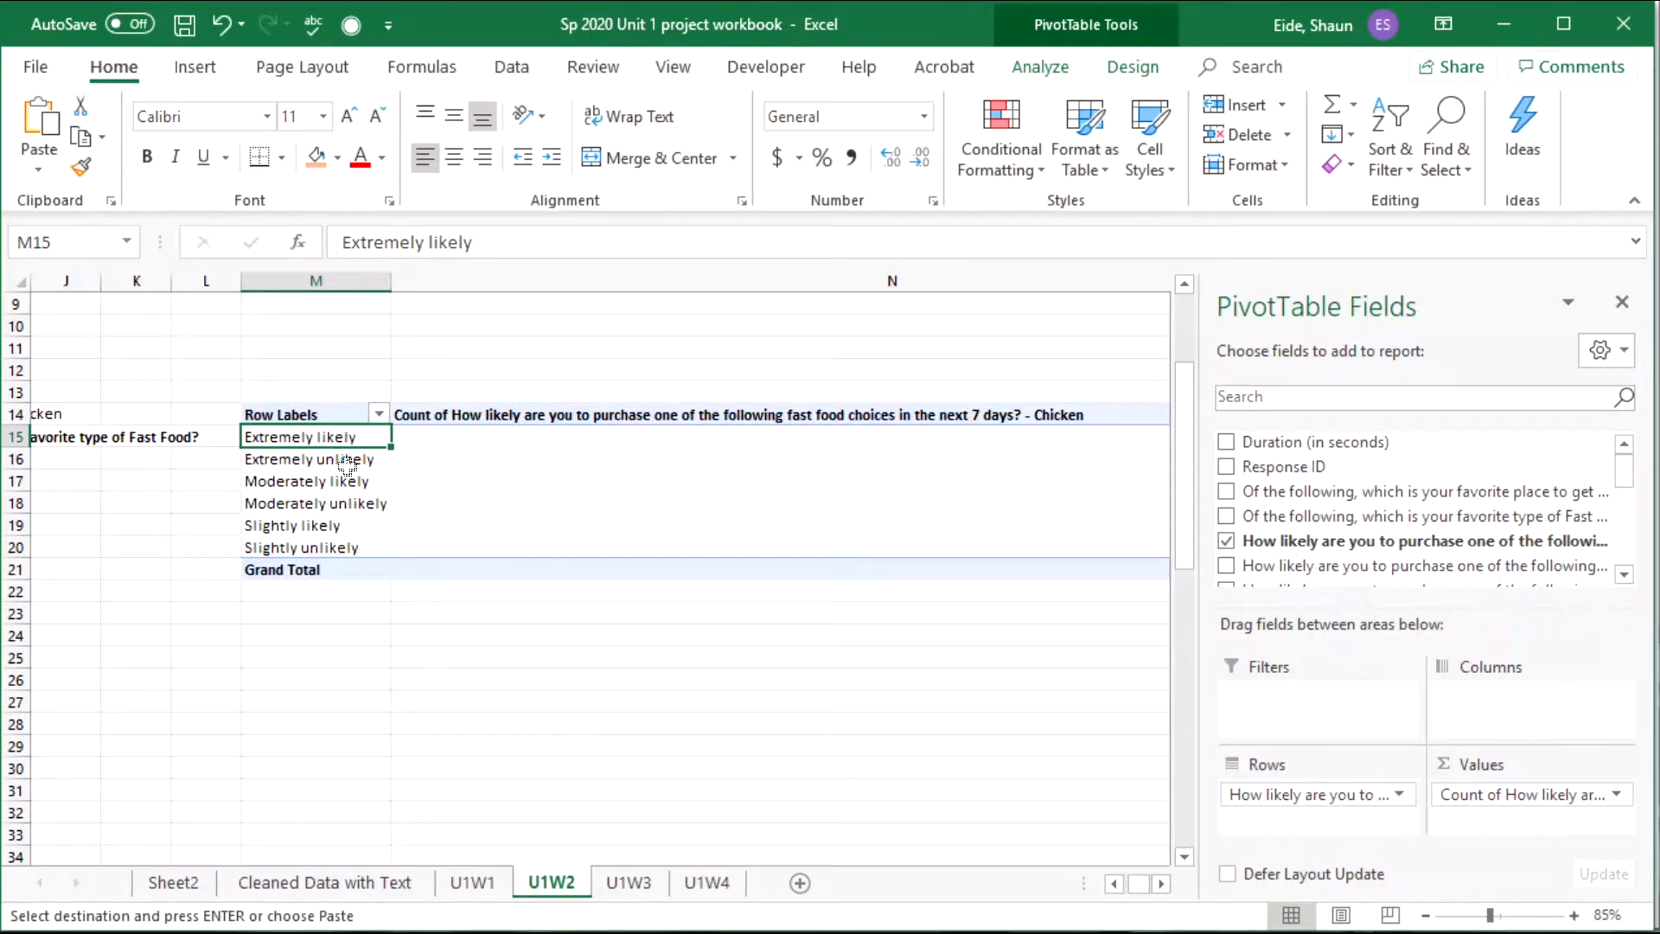
pyautogui.click(352, 463)
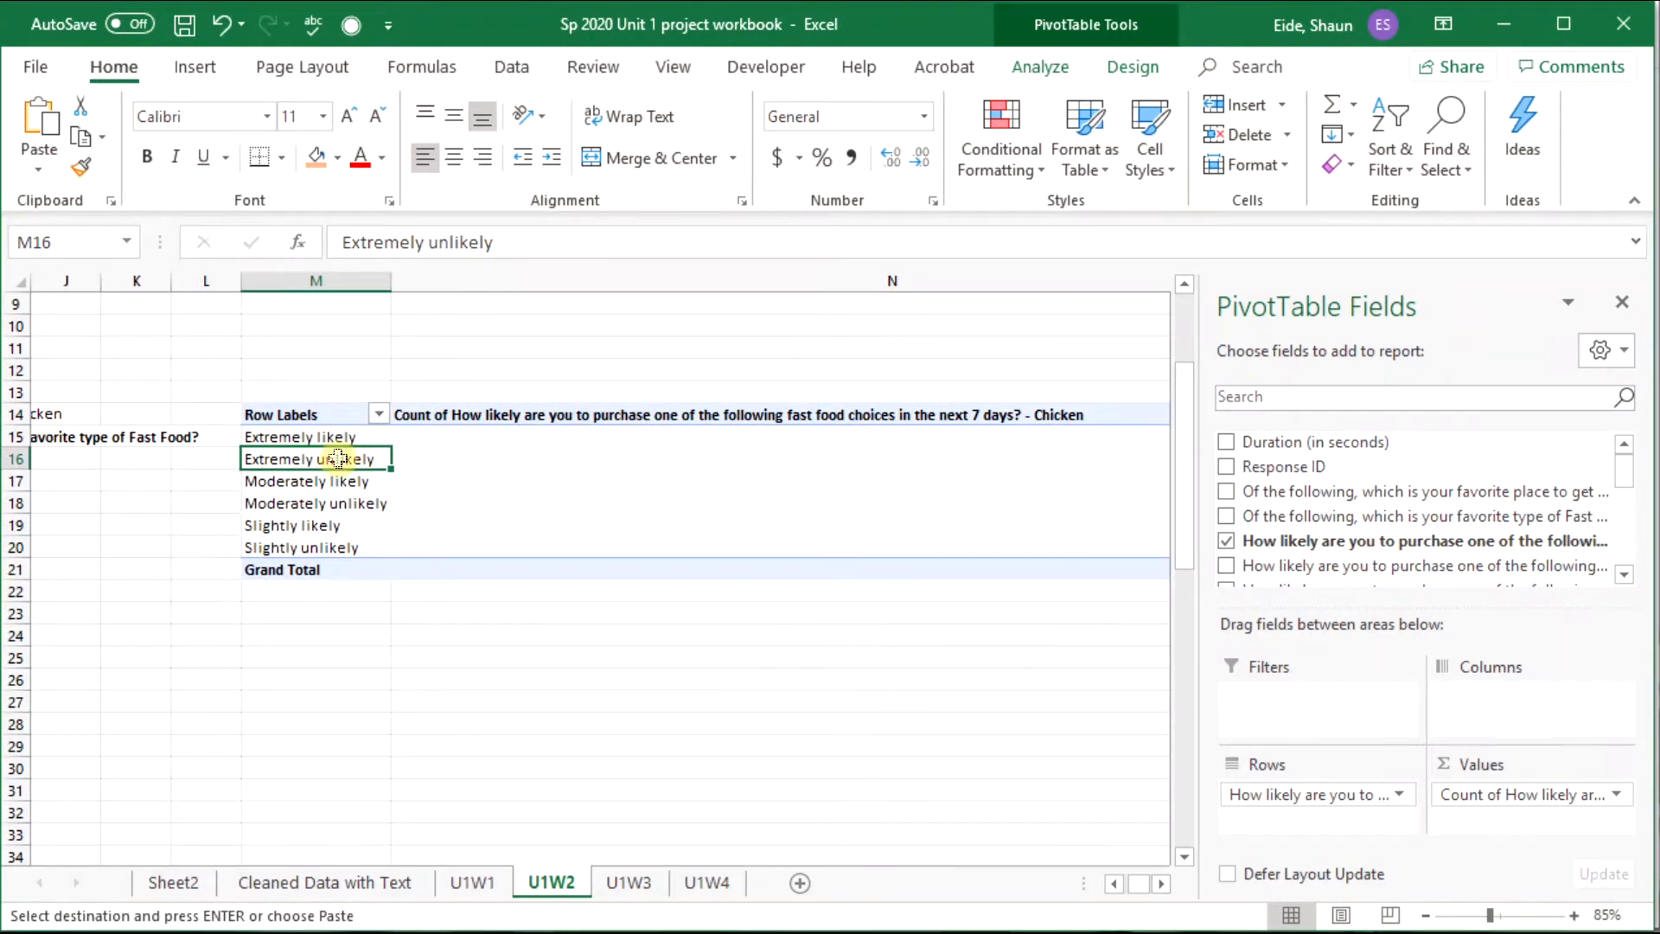
pyautogui.moveTo(327, 459)
pyautogui.mouseDown()
pyautogui.moveTo(325, 443)
pyautogui.moveTo(324, 461)
pyautogui.mouseUp()
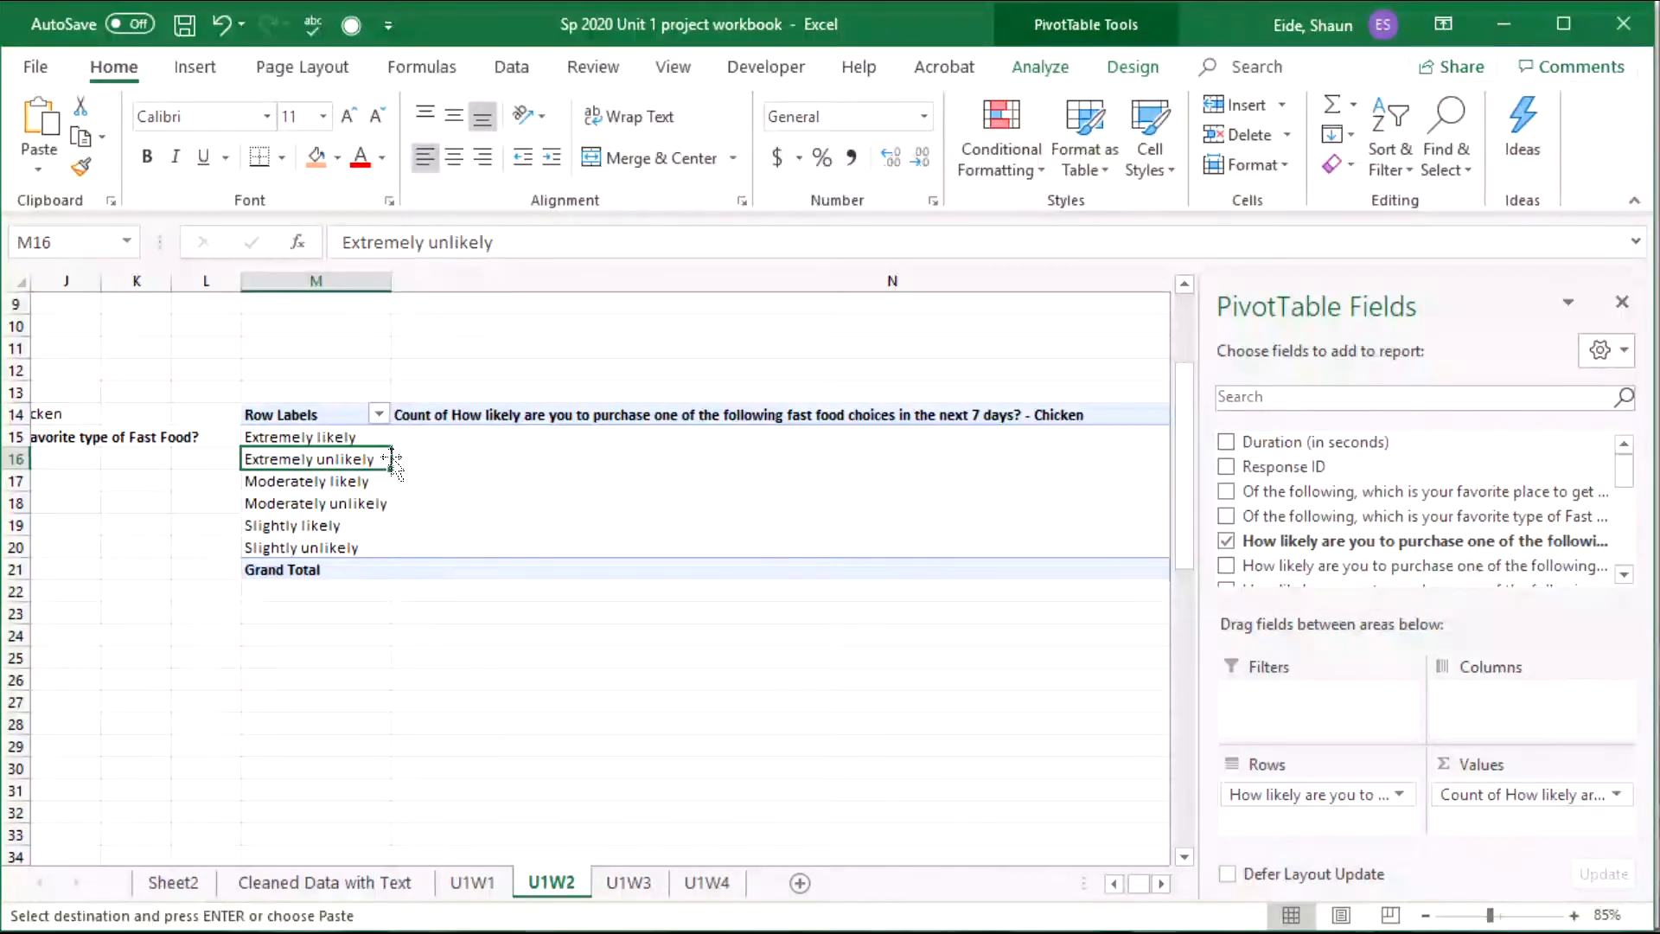
pyautogui.moveTo(391, 459); pyautogui.dragTo(391, 426)
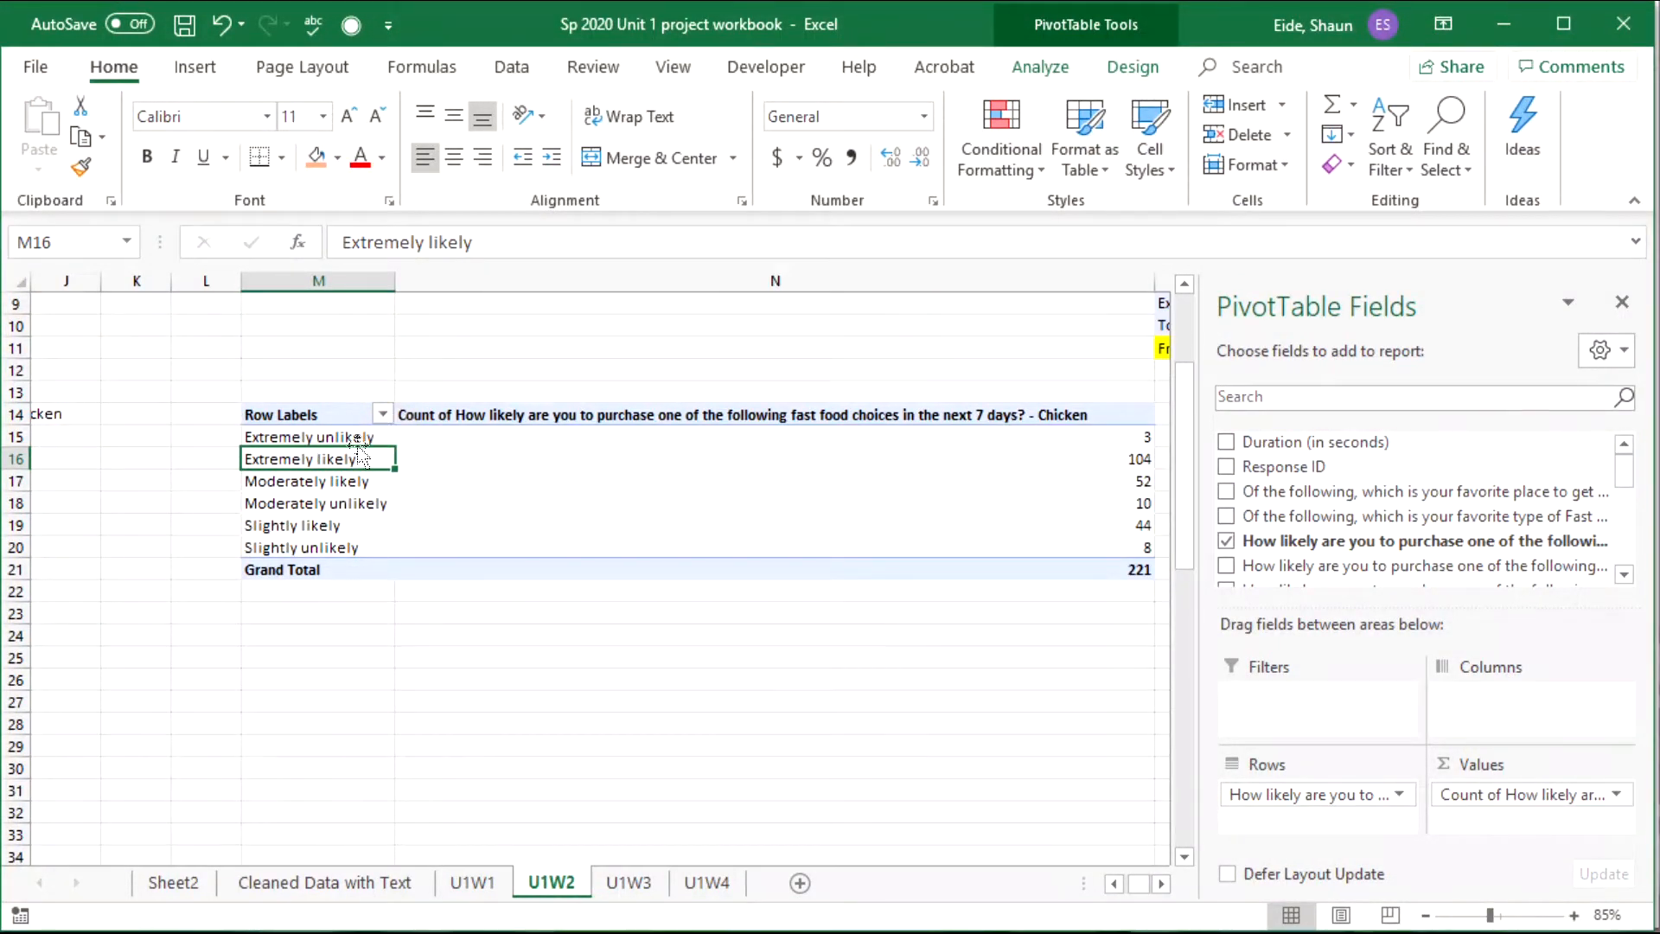
# Reorder the remaining M14 pivot rows as Moderately unlikely, Slightly unlikely, Slightly likely, Moderately likely, Extremely likely.
pyautogui.click(374, 507)
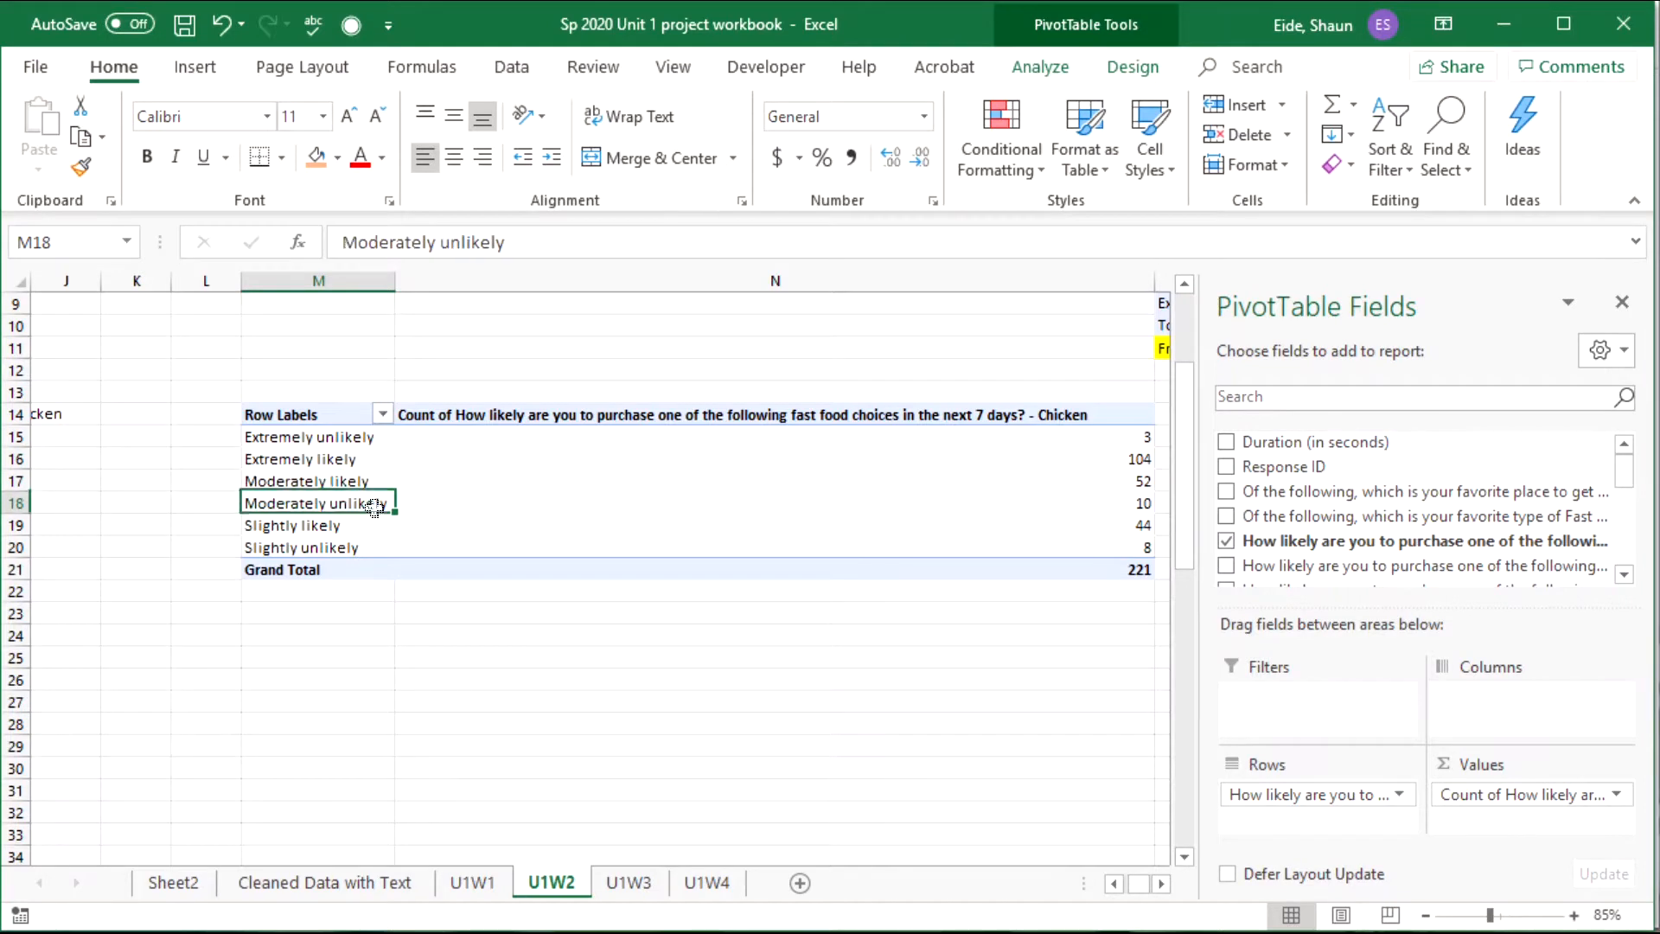
pyautogui.moveTo(397, 511); pyautogui.dragTo(389, 457)
pyautogui.click(356, 550)
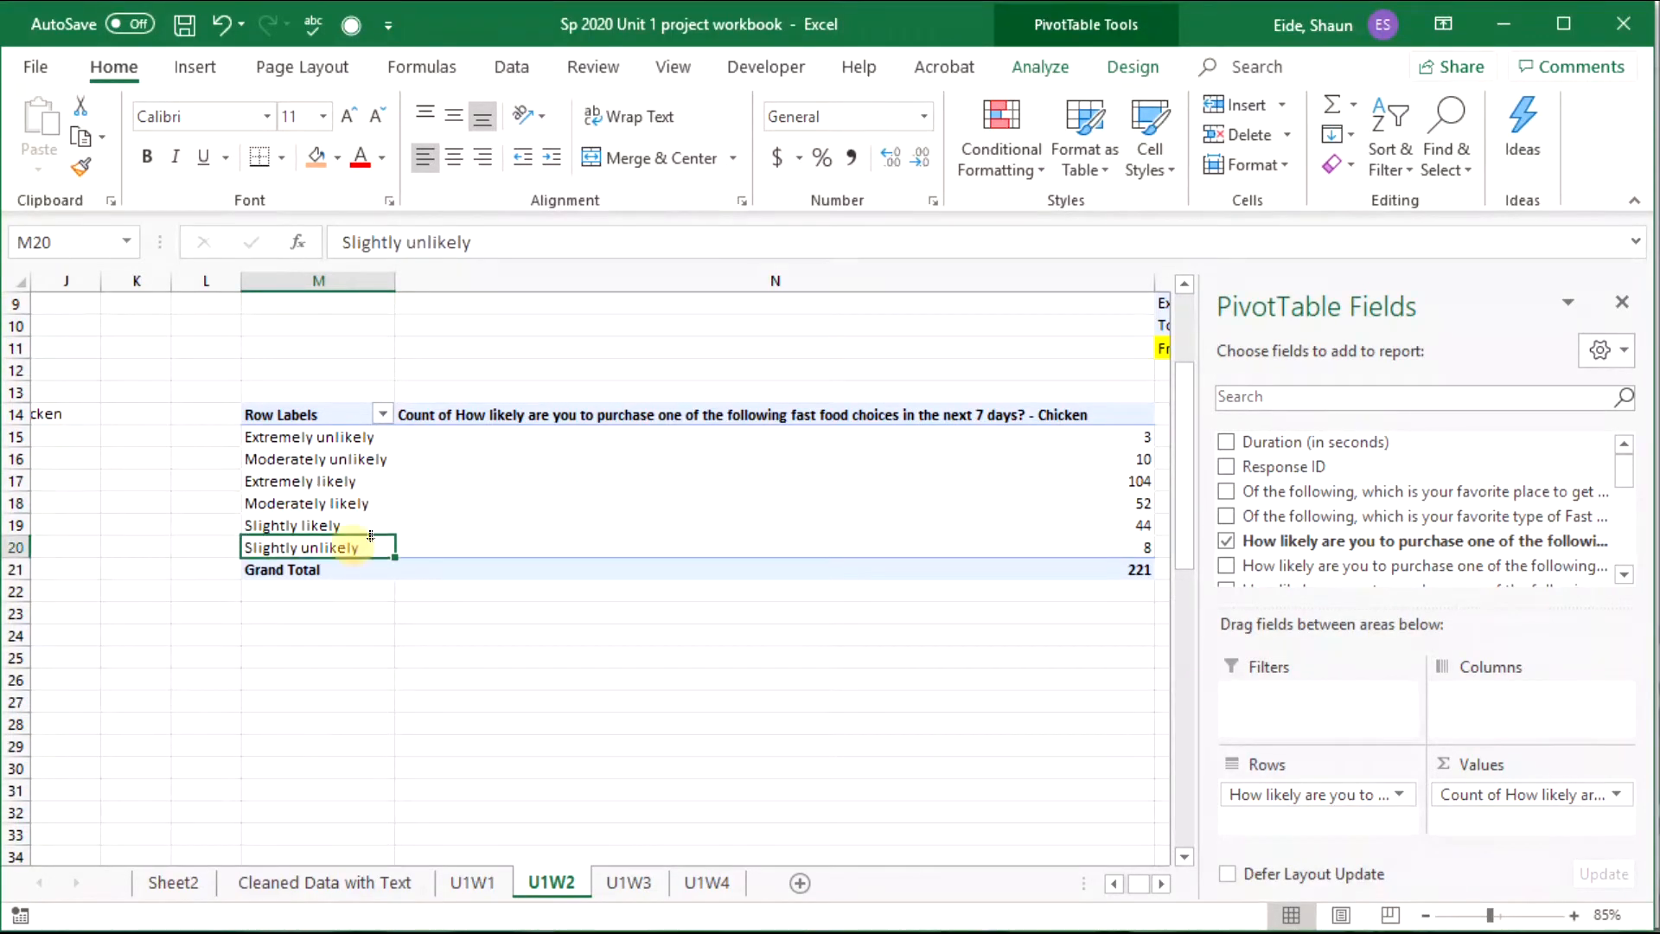
pyautogui.moveTo(394, 547); pyautogui.dragTo(392, 472)
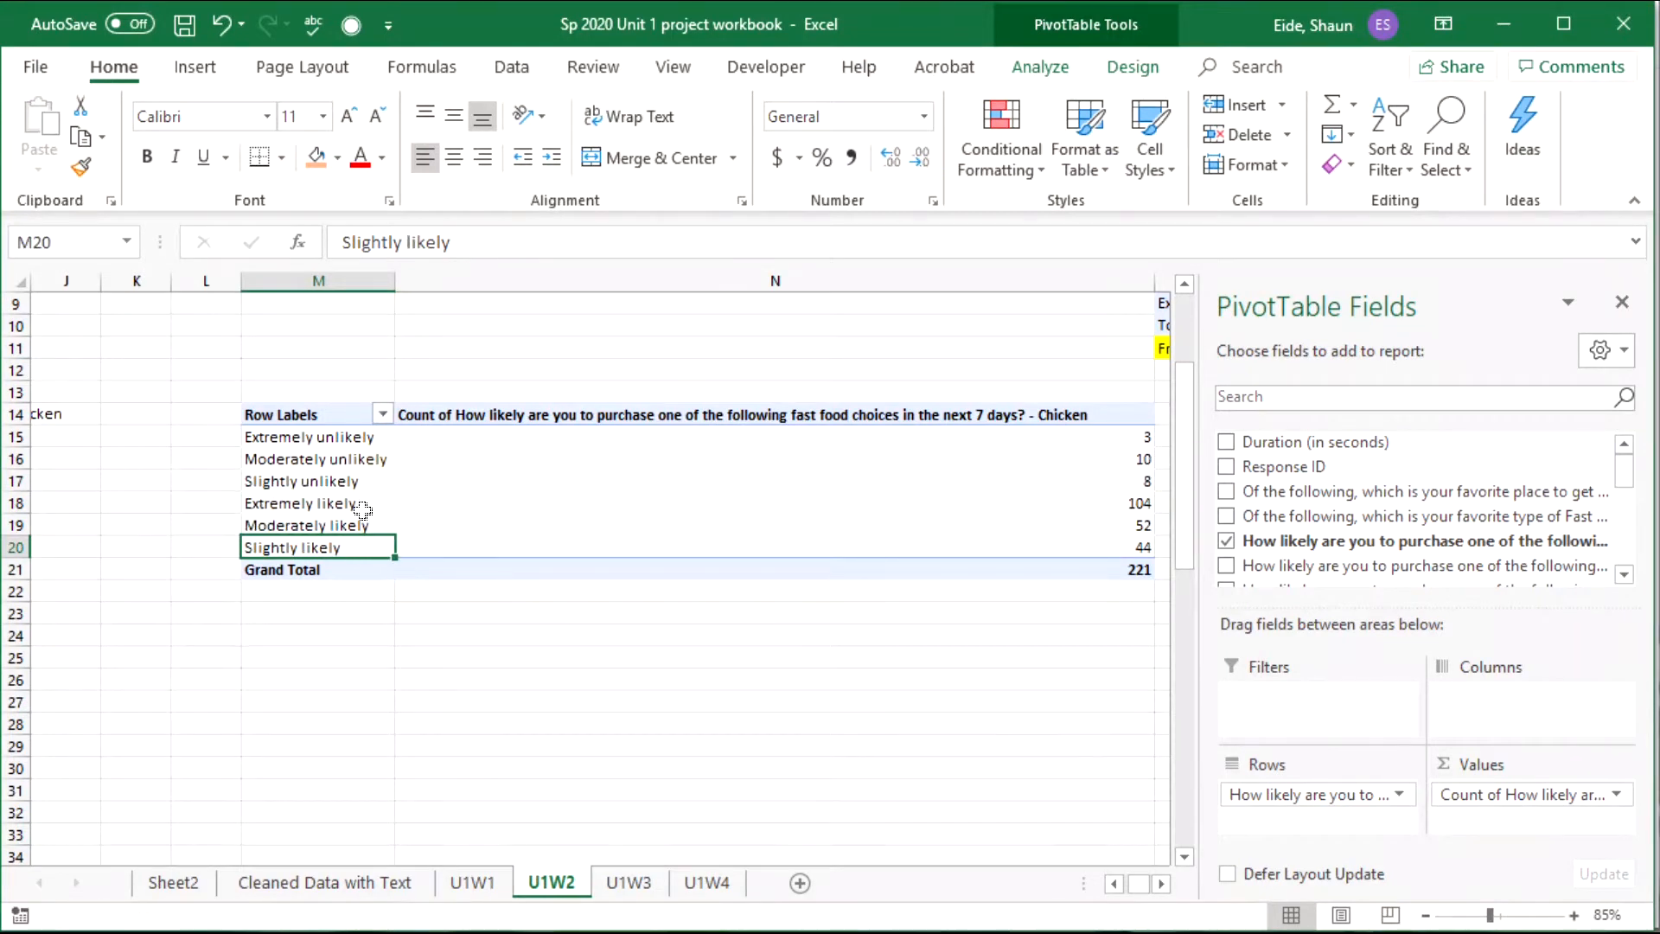
pyautogui.click(322, 504)
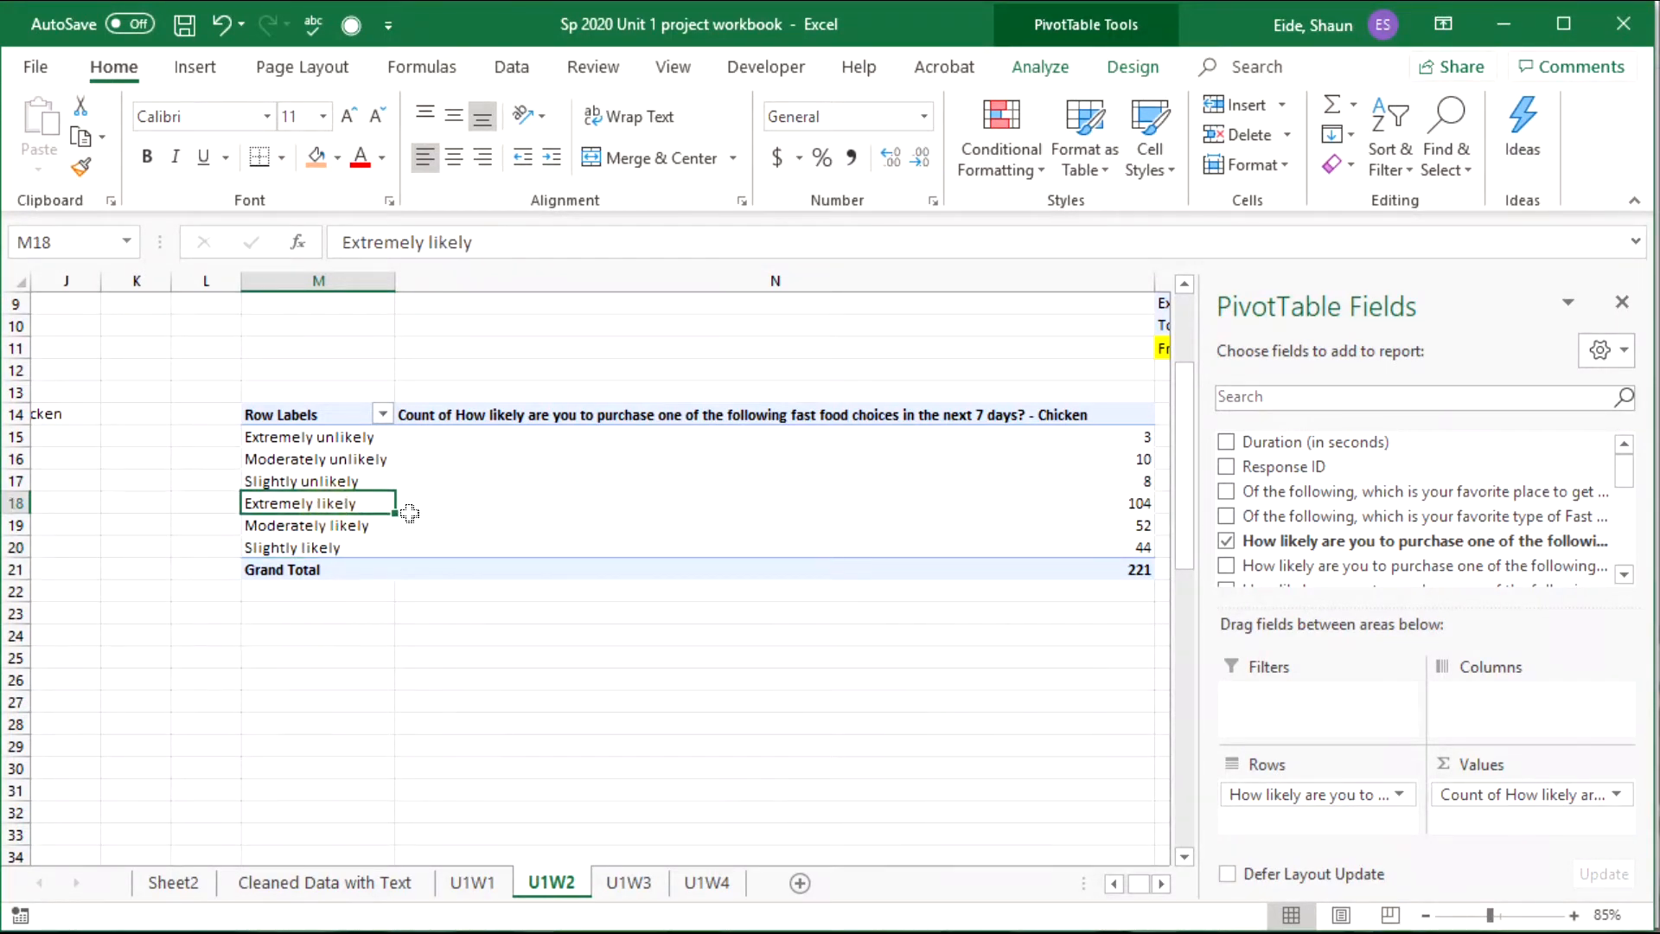
pyautogui.moveTo(395, 510)
pyautogui.mouseDown()
pyautogui.moveTo(394, 548)
pyautogui.moveTo(393, 531)
pyautogui.mouseUp()
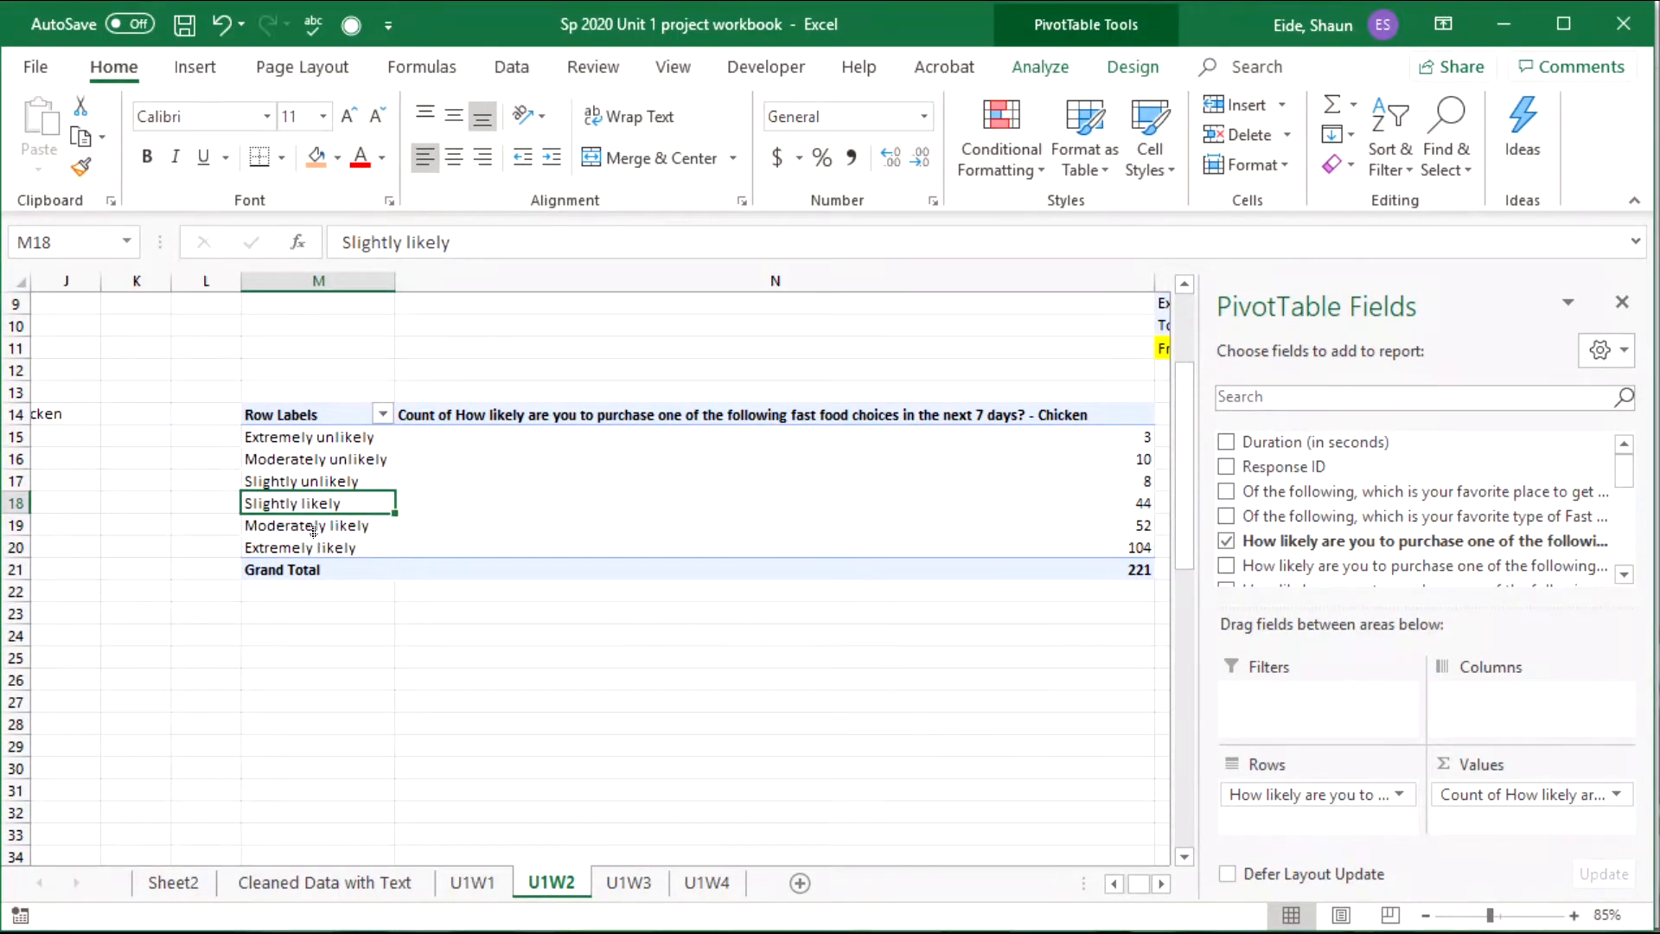
# Copy the whole chicken likelihood pivot table, M14:N21, to I15 below the Likely Chicken heading.
pyautogui.click(385, 439)
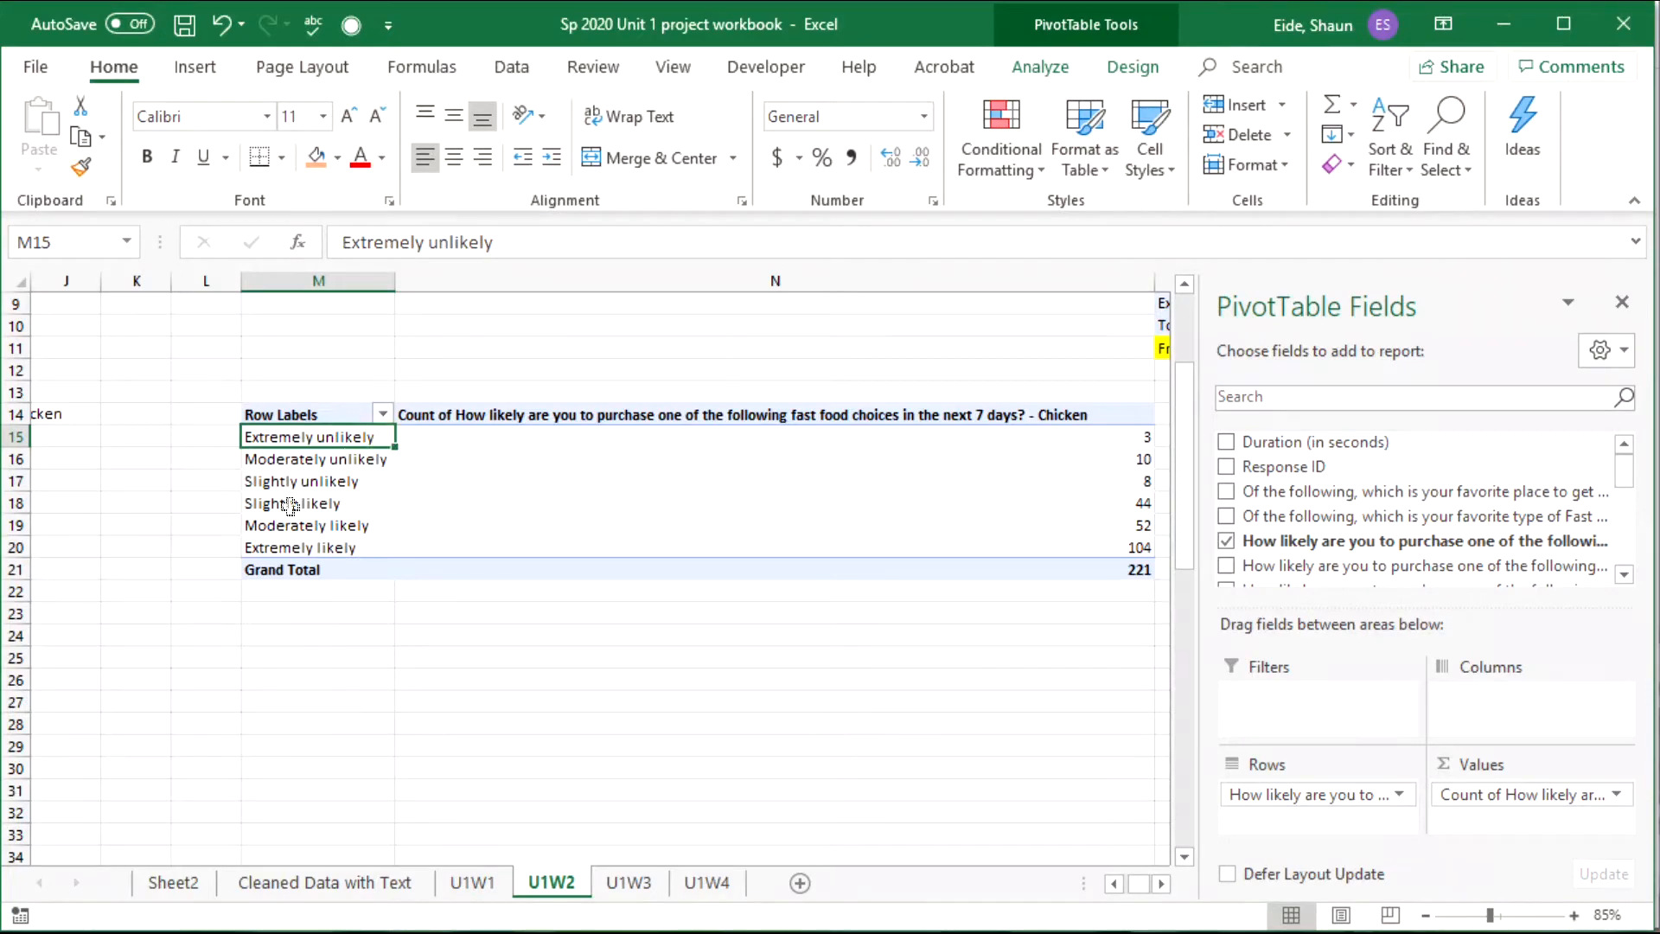
pyautogui.moveTo(298, 414); pyautogui.dragTo(475, 548)
pyautogui.scroll(-1, 475, 548)
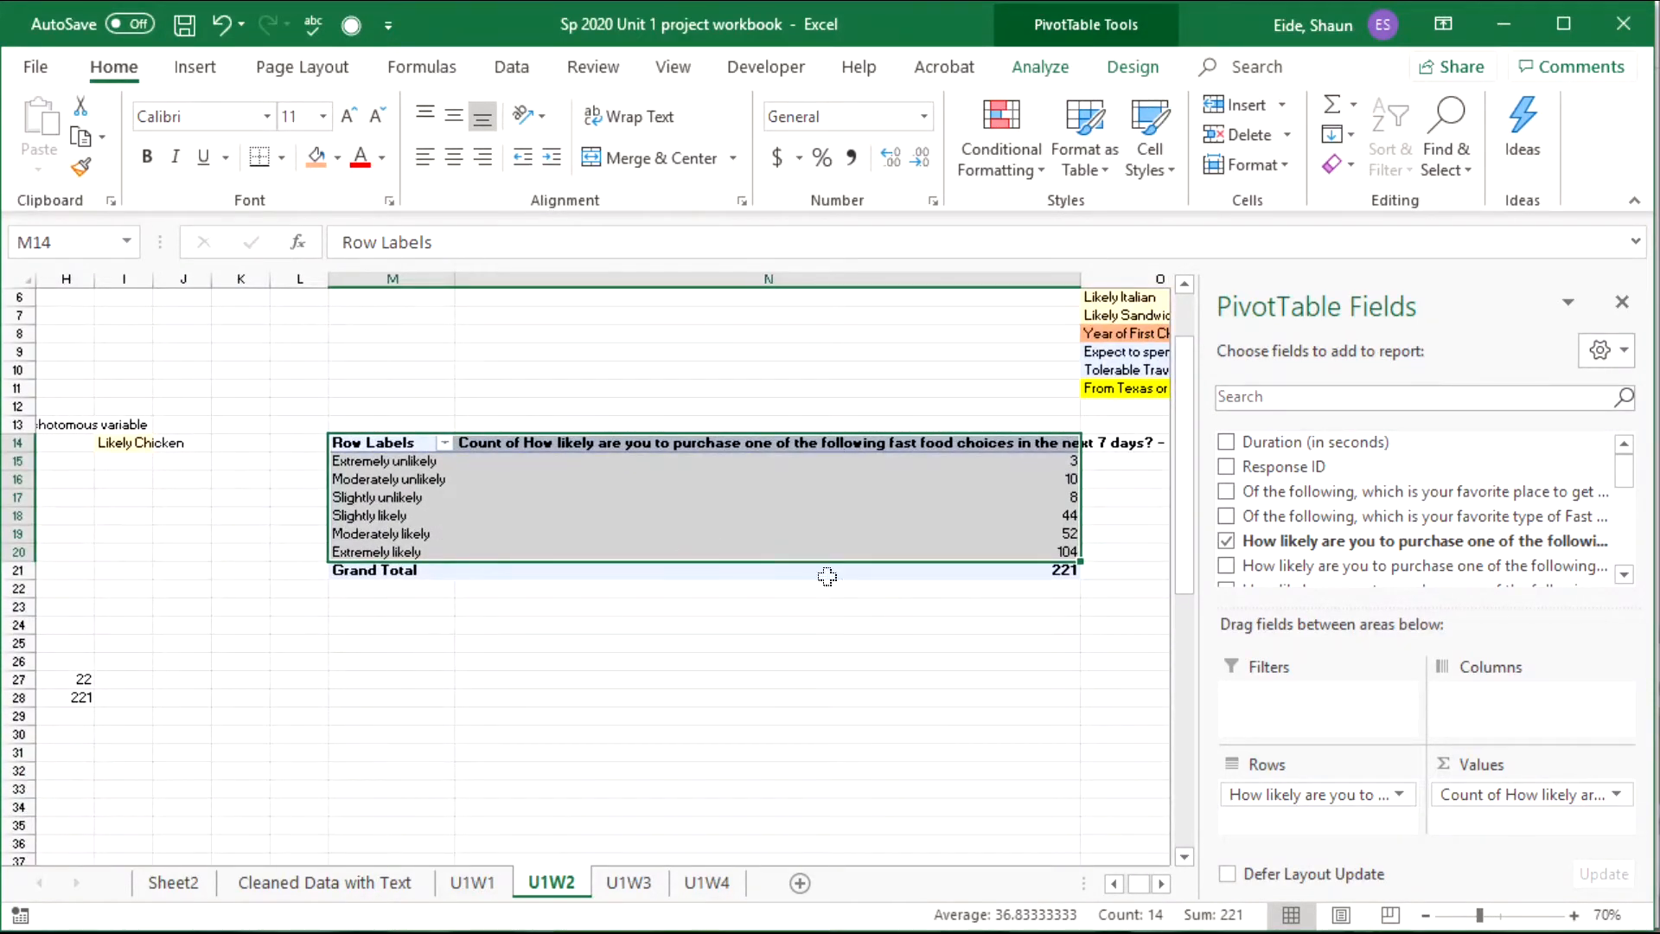
pyautogui.click(393, 497)
pyautogui.moveTo(389, 442); pyautogui.dragTo(560, 570)
pyautogui.hotkey('ctrl', 'c')
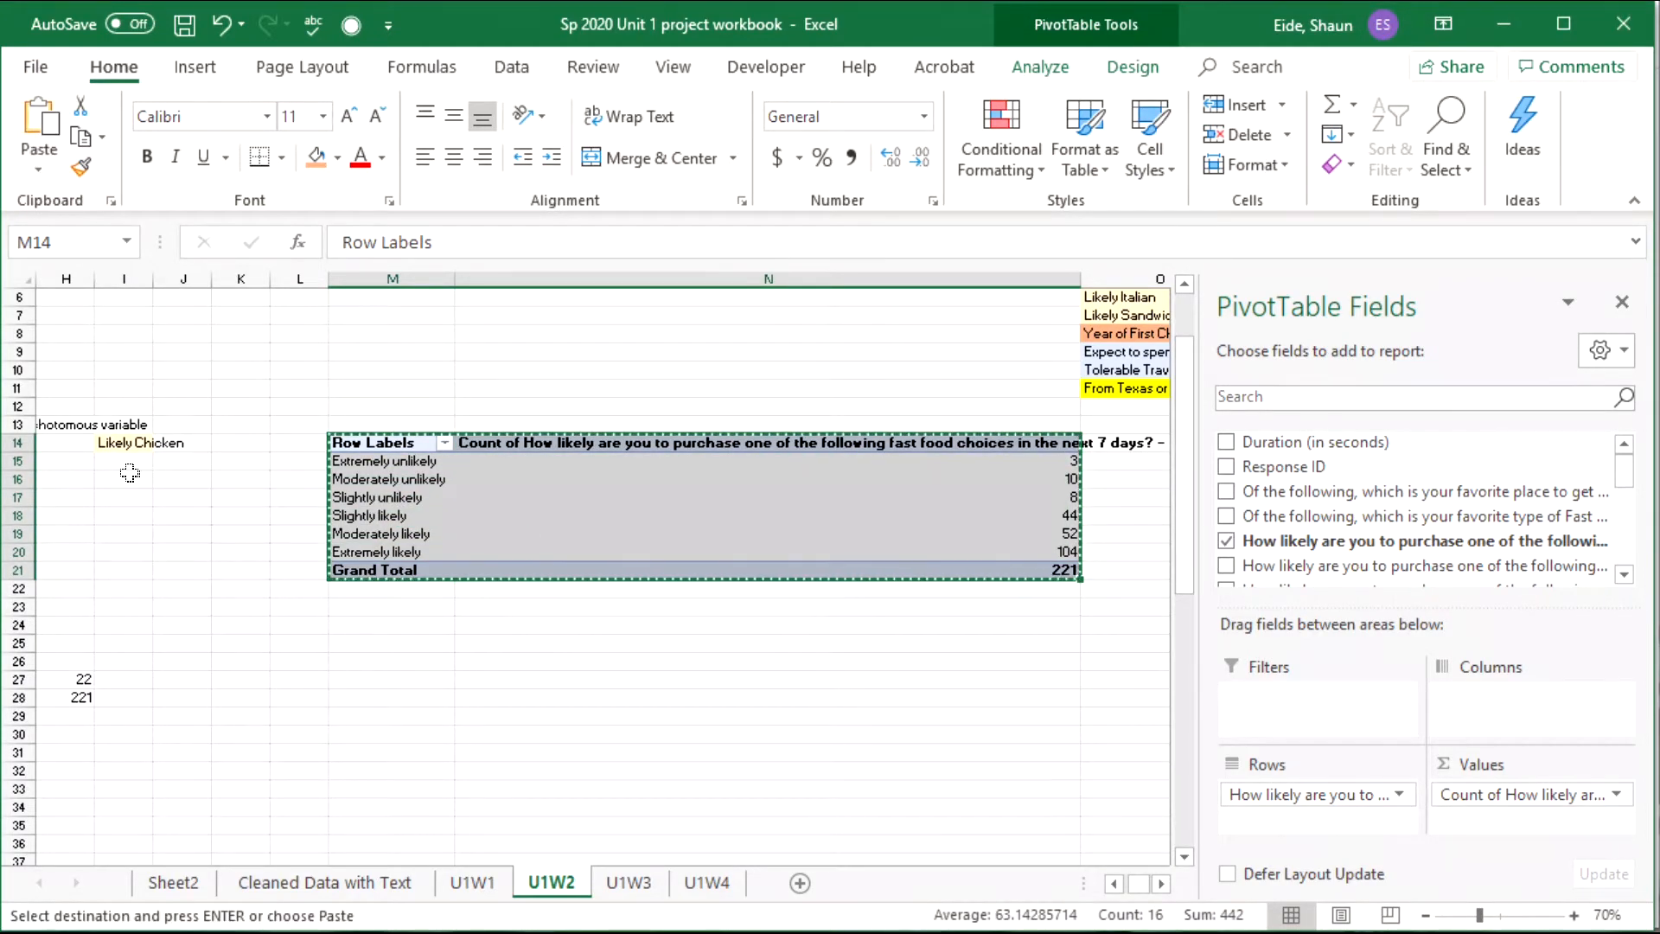
pyautogui.click(126, 461)
pyautogui.hotkey('ctrl', 'v')
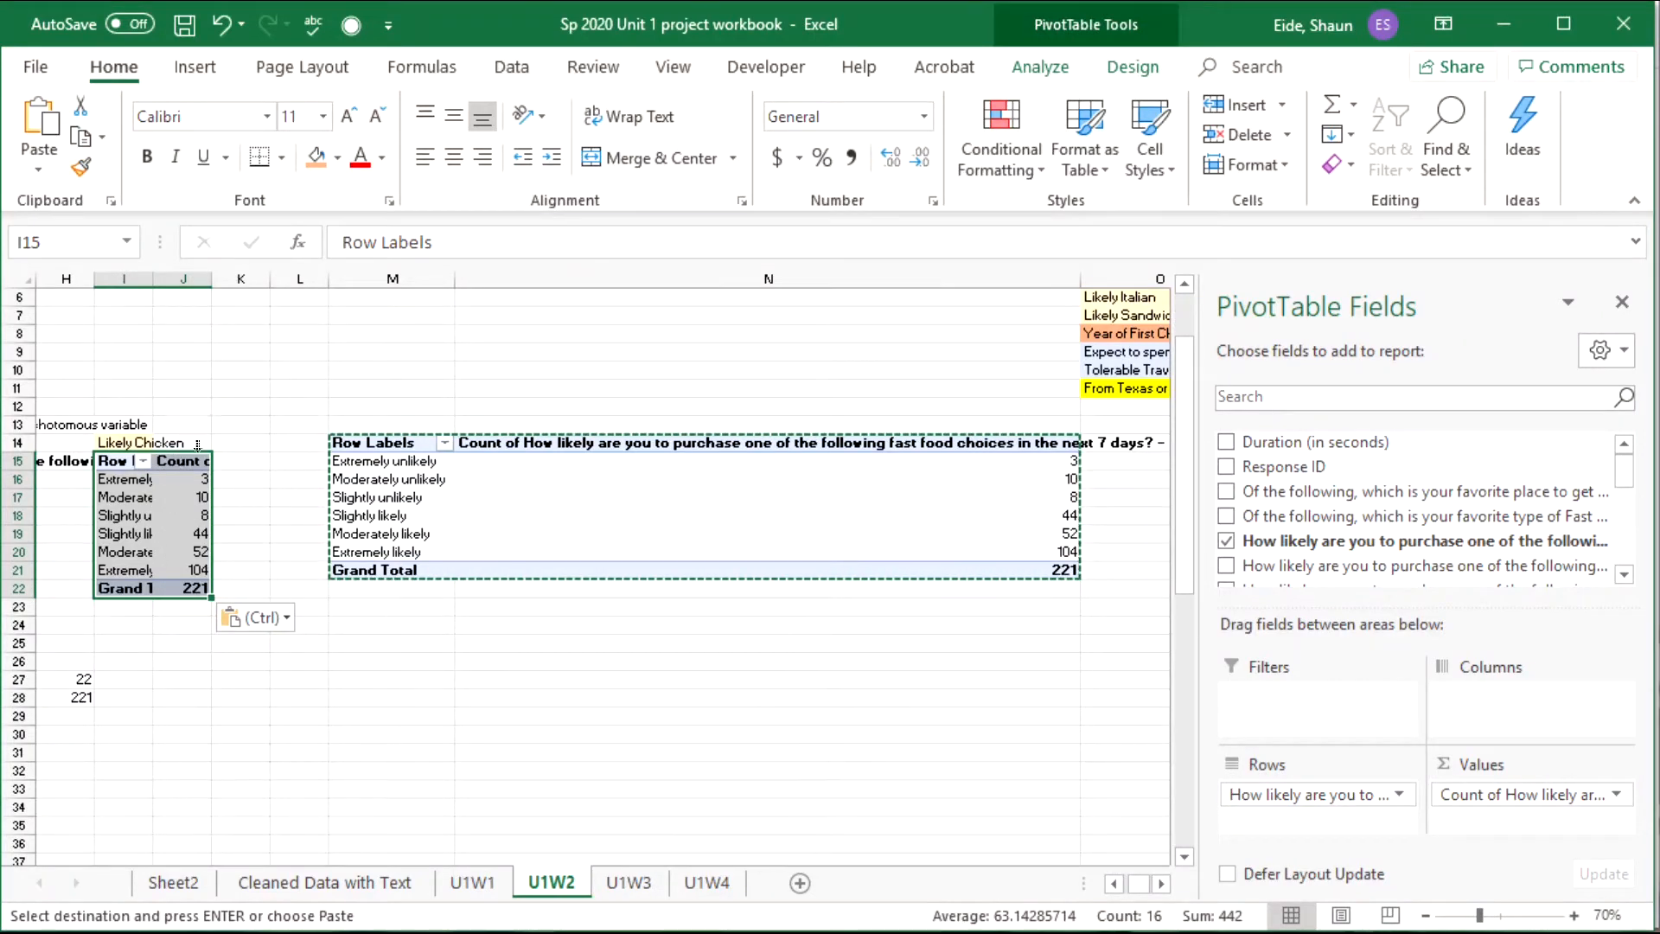
# Rename the value field of the Likely Chicken pivot table at I15 to Frequency.
pyautogui.doubleClick(190, 462)
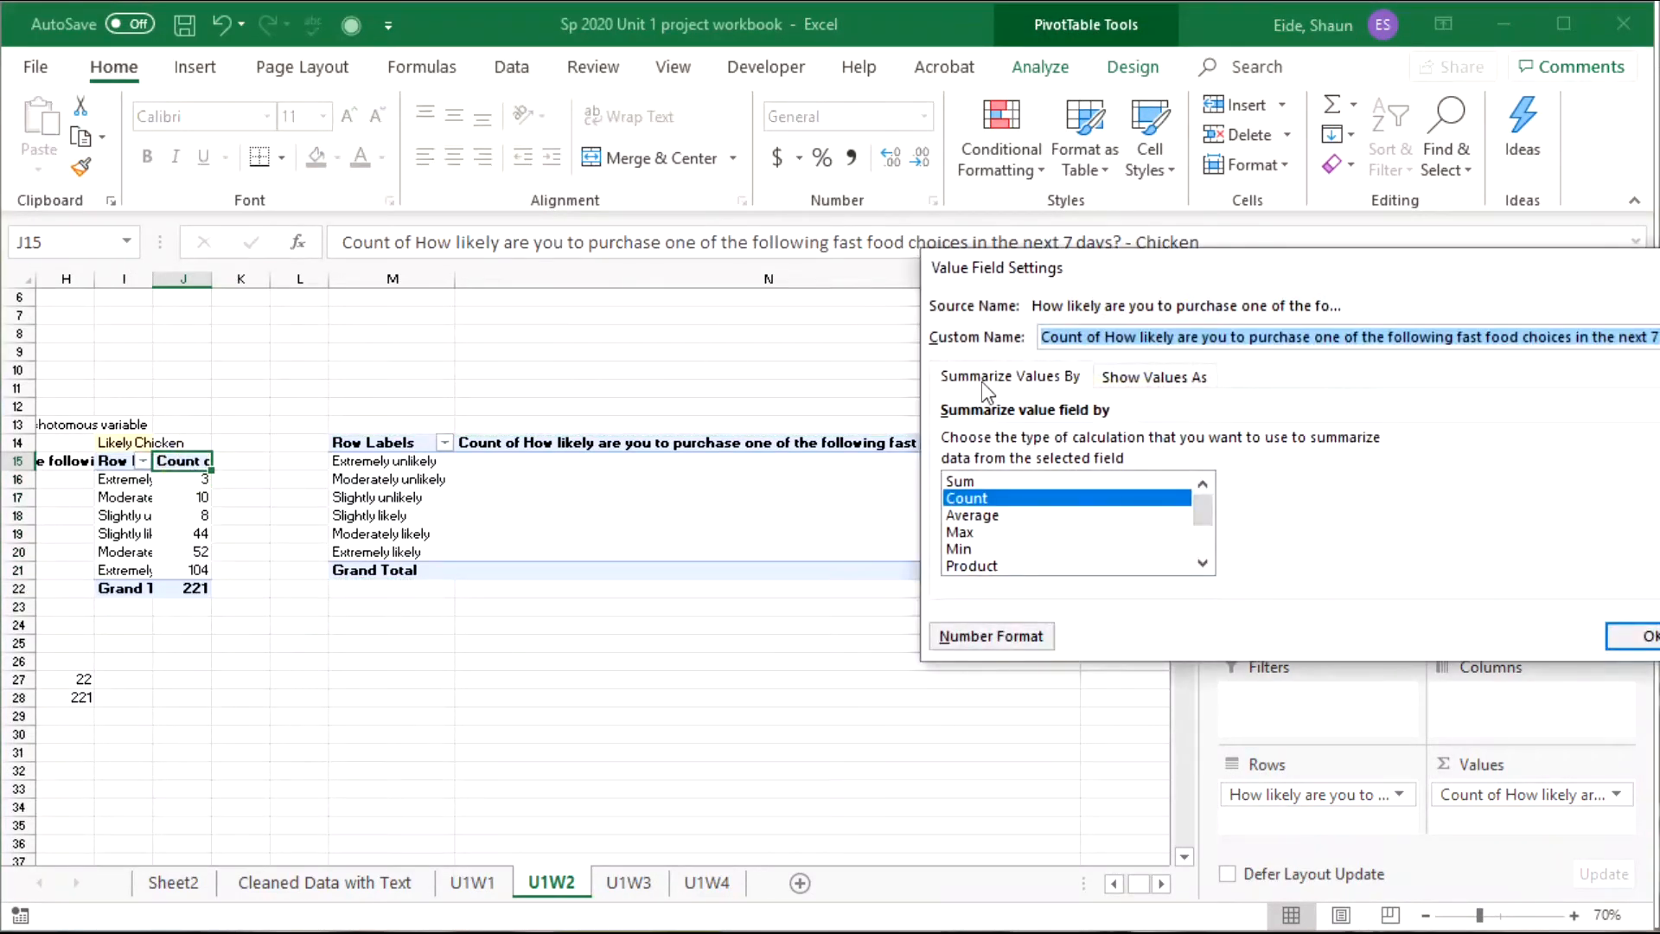
pyautogui.click(1657, 337)
pyautogui.hotkey('ctrl', 'a')
pyautogui.write('F')
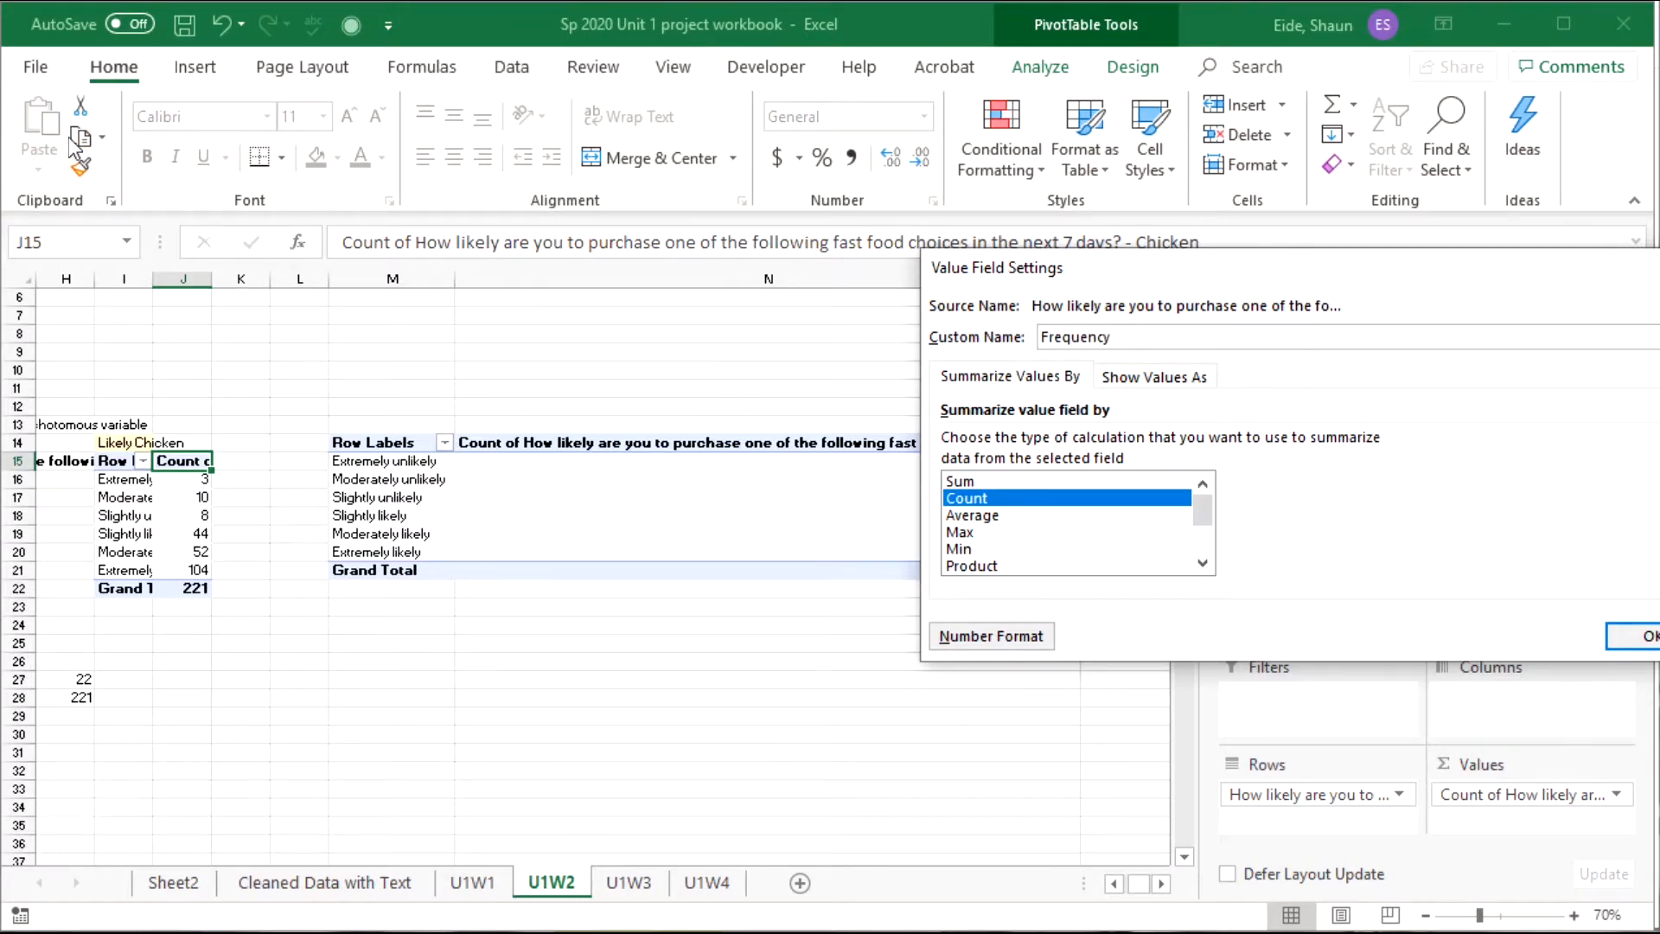
pyautogui.write('requency')
pyautogui.press('Return')
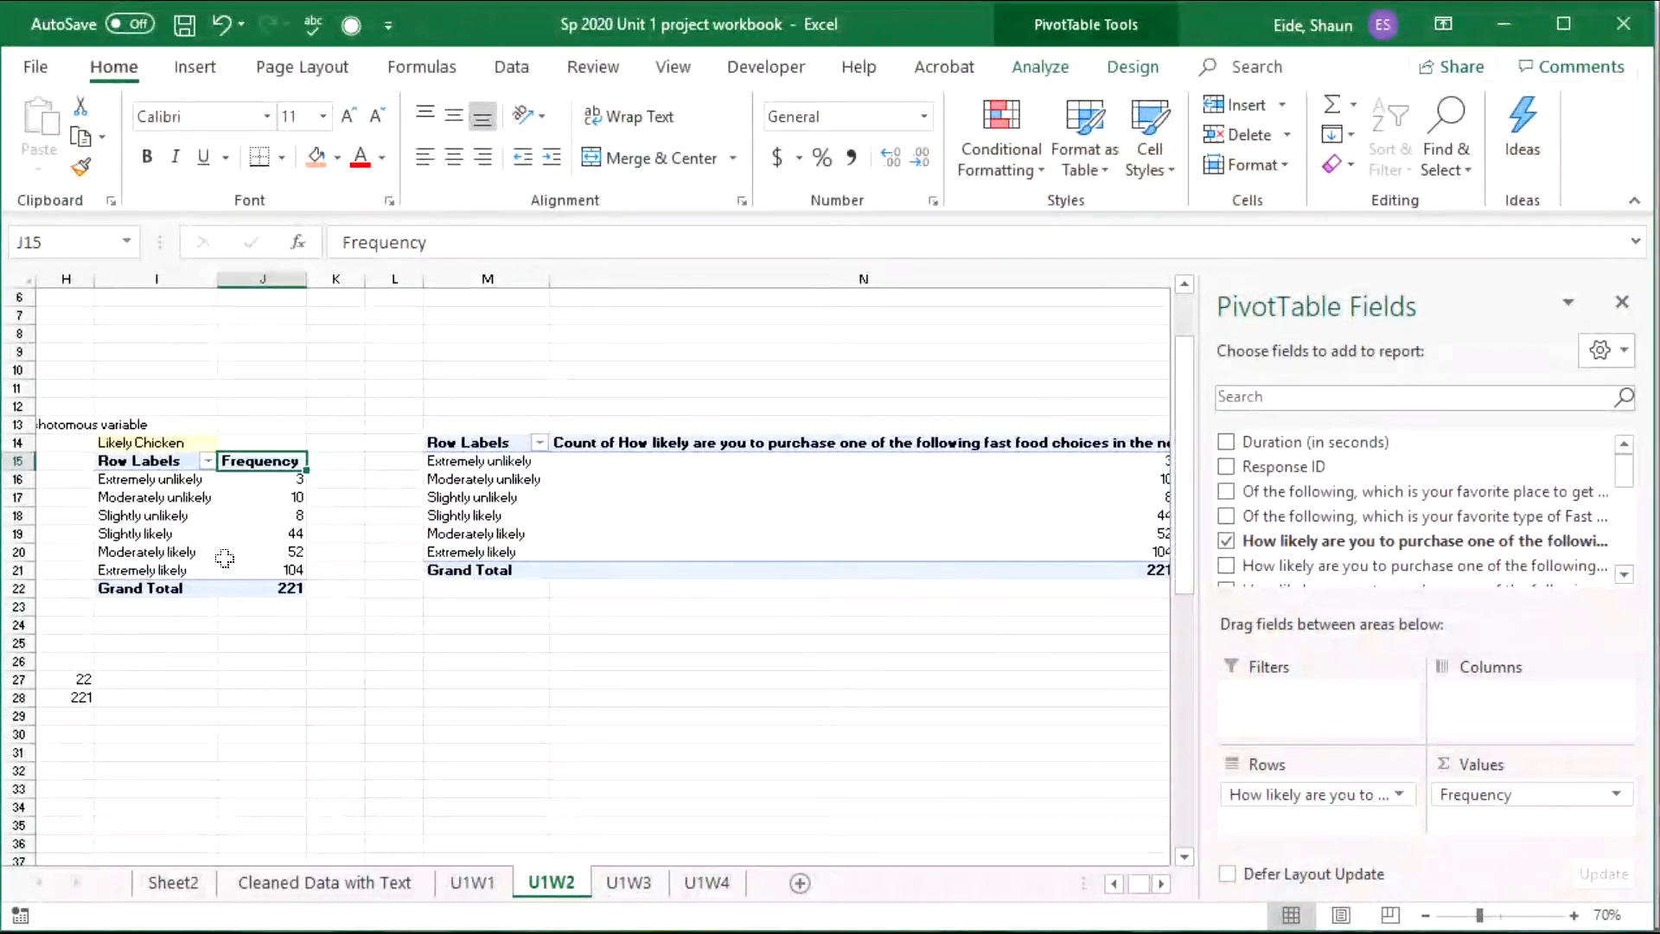
pyautogui.click(173, 534)
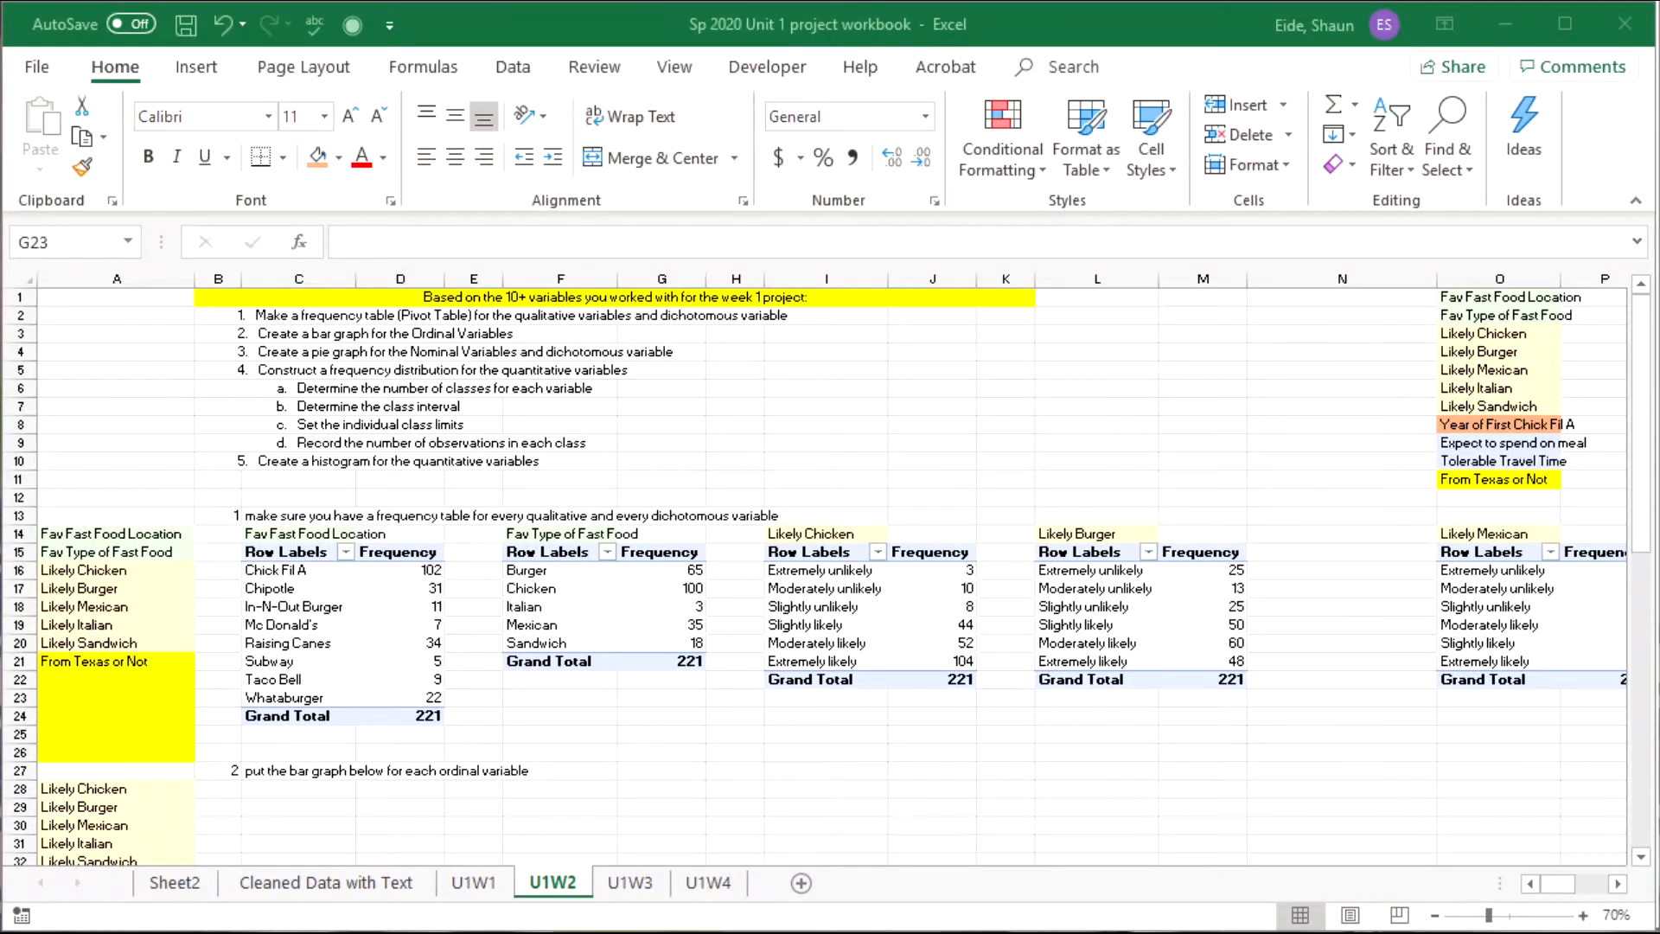
pyautogui.click(422, 644)
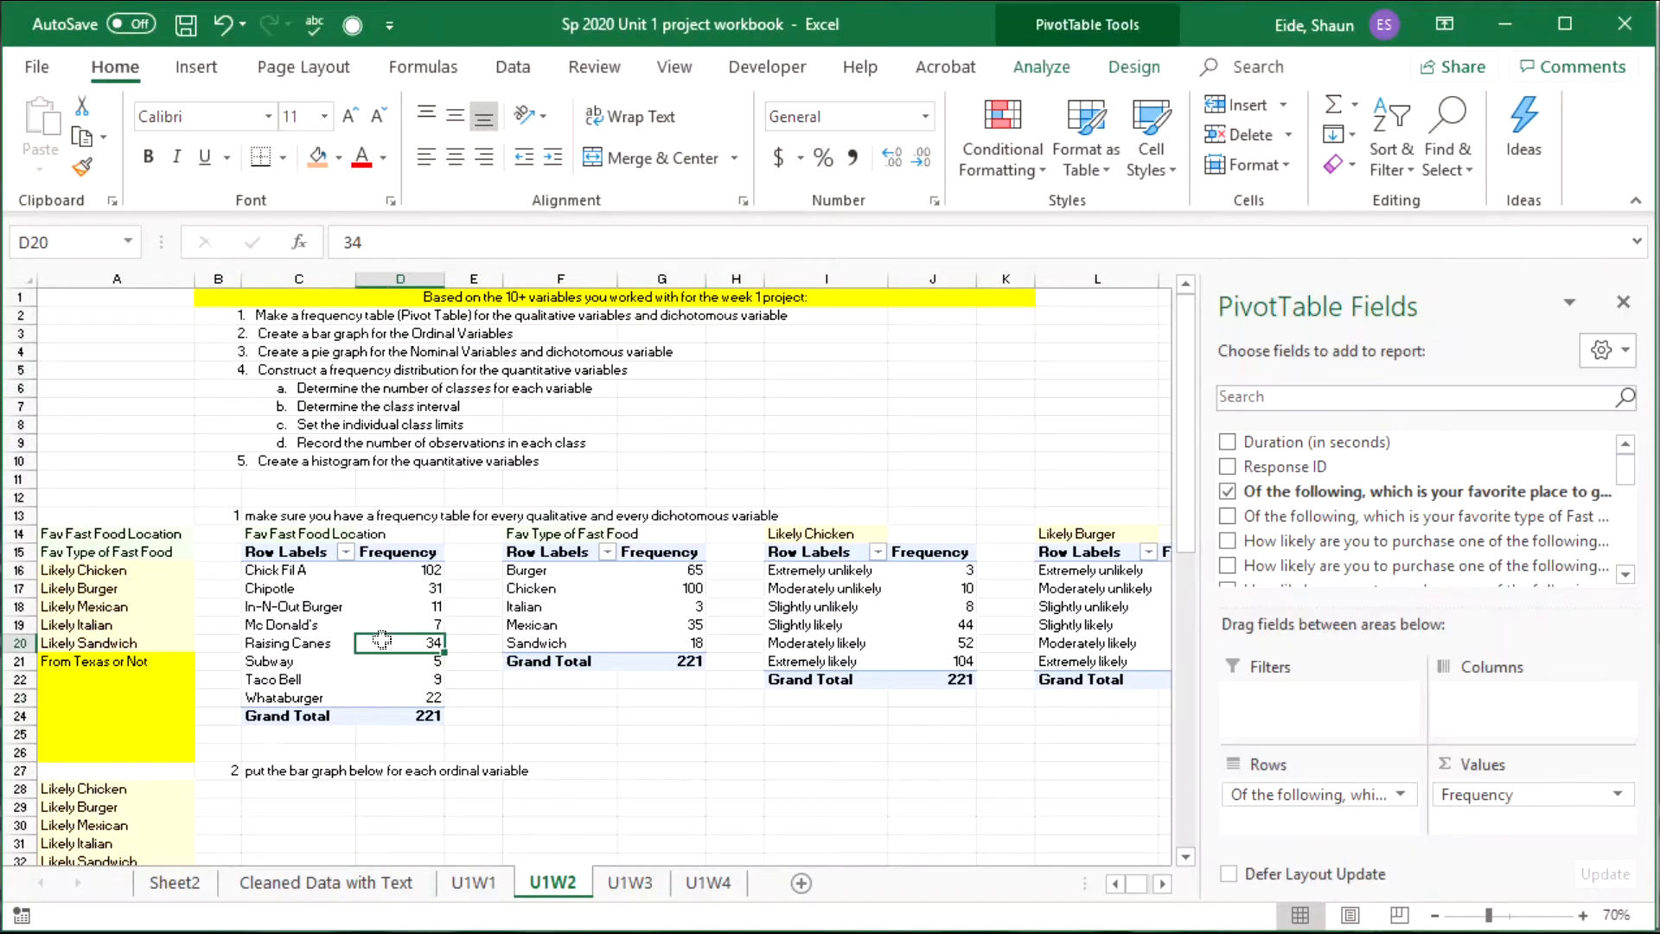
pyautogui.press('Right')
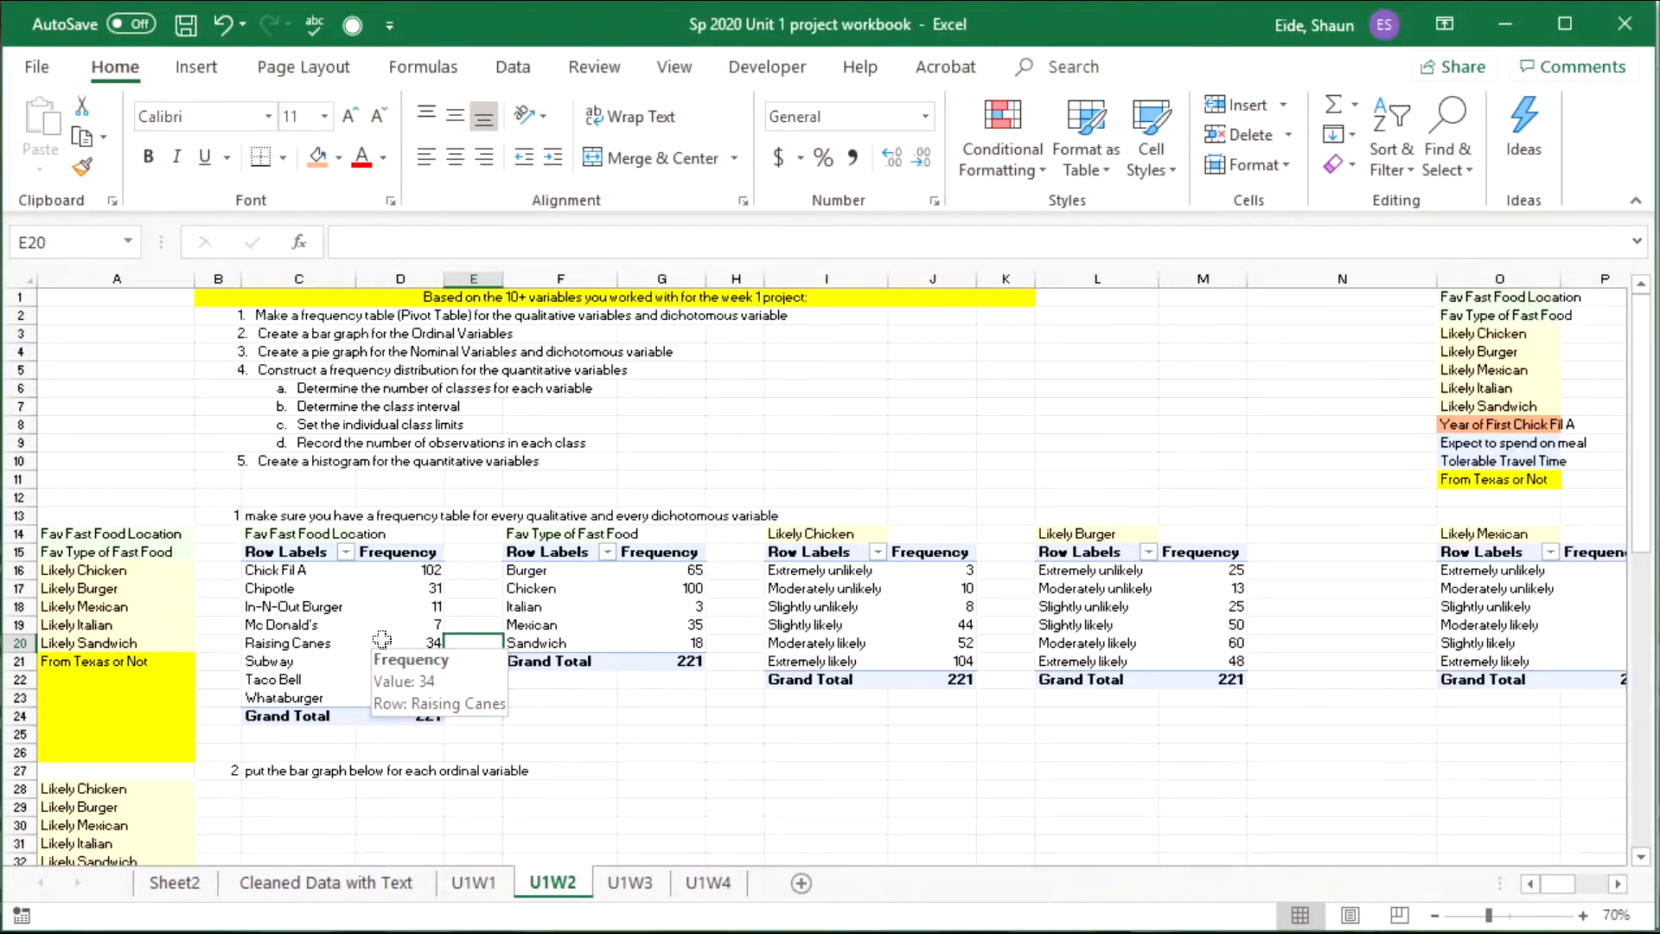
pyautogui.click(750, 754)
# Remove the yellow fill from the empty cells A22:A26 below the From Texas or Not label.
pyautogui.click(108, 662)
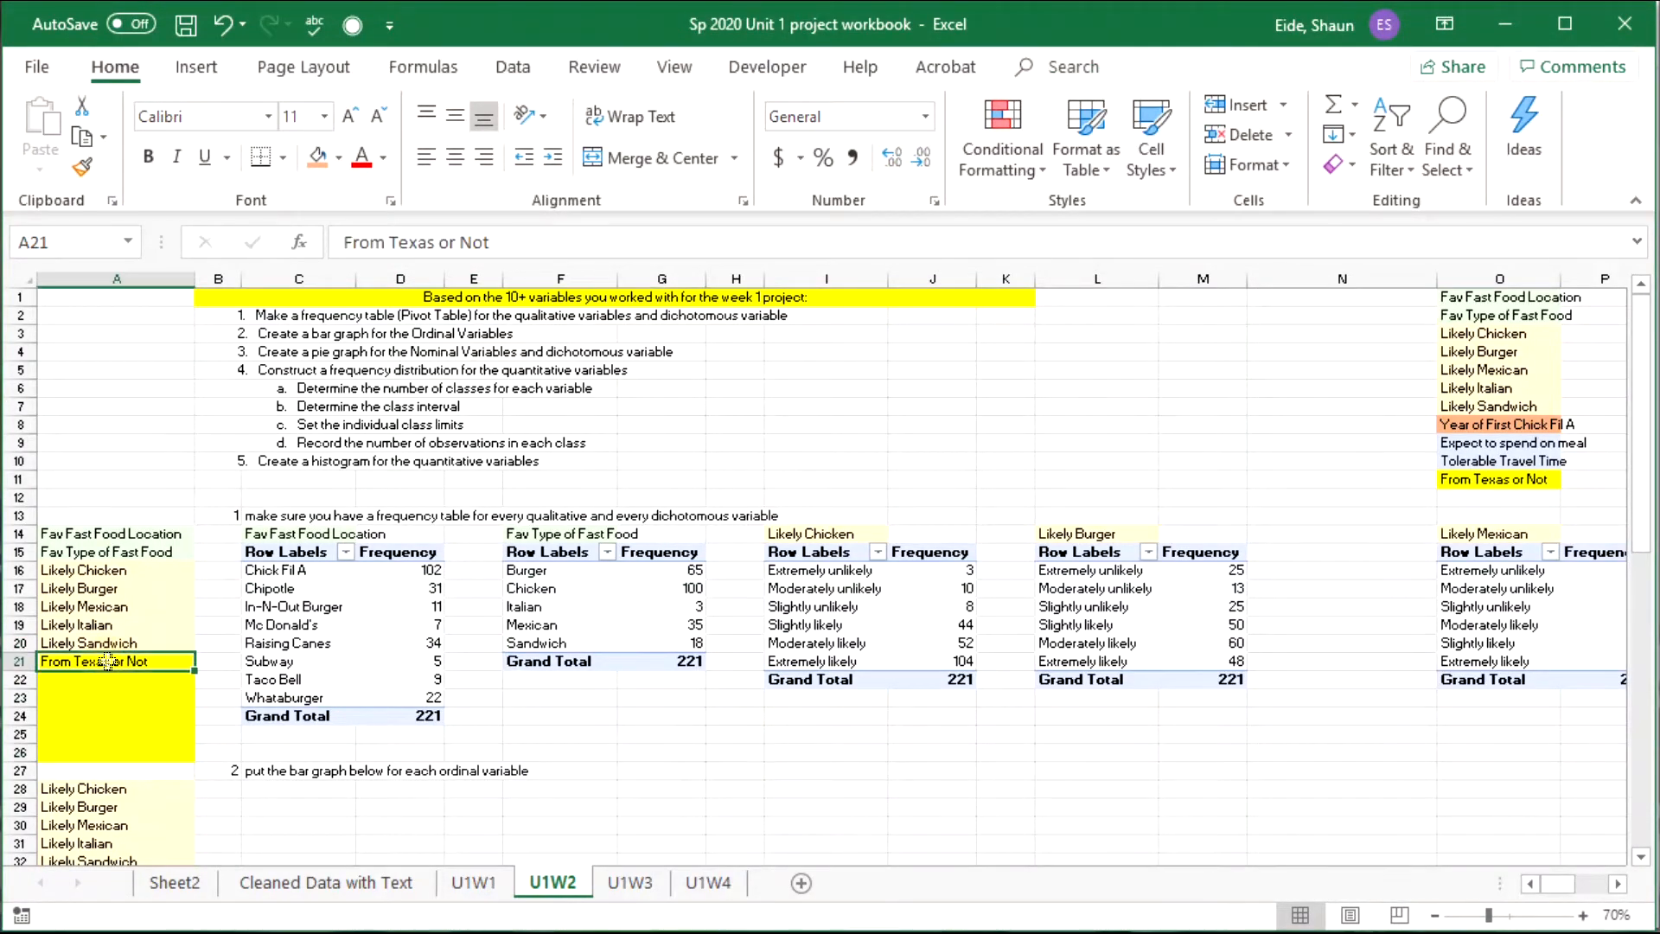
pyautogui.hotkey('ctrl', 'c')
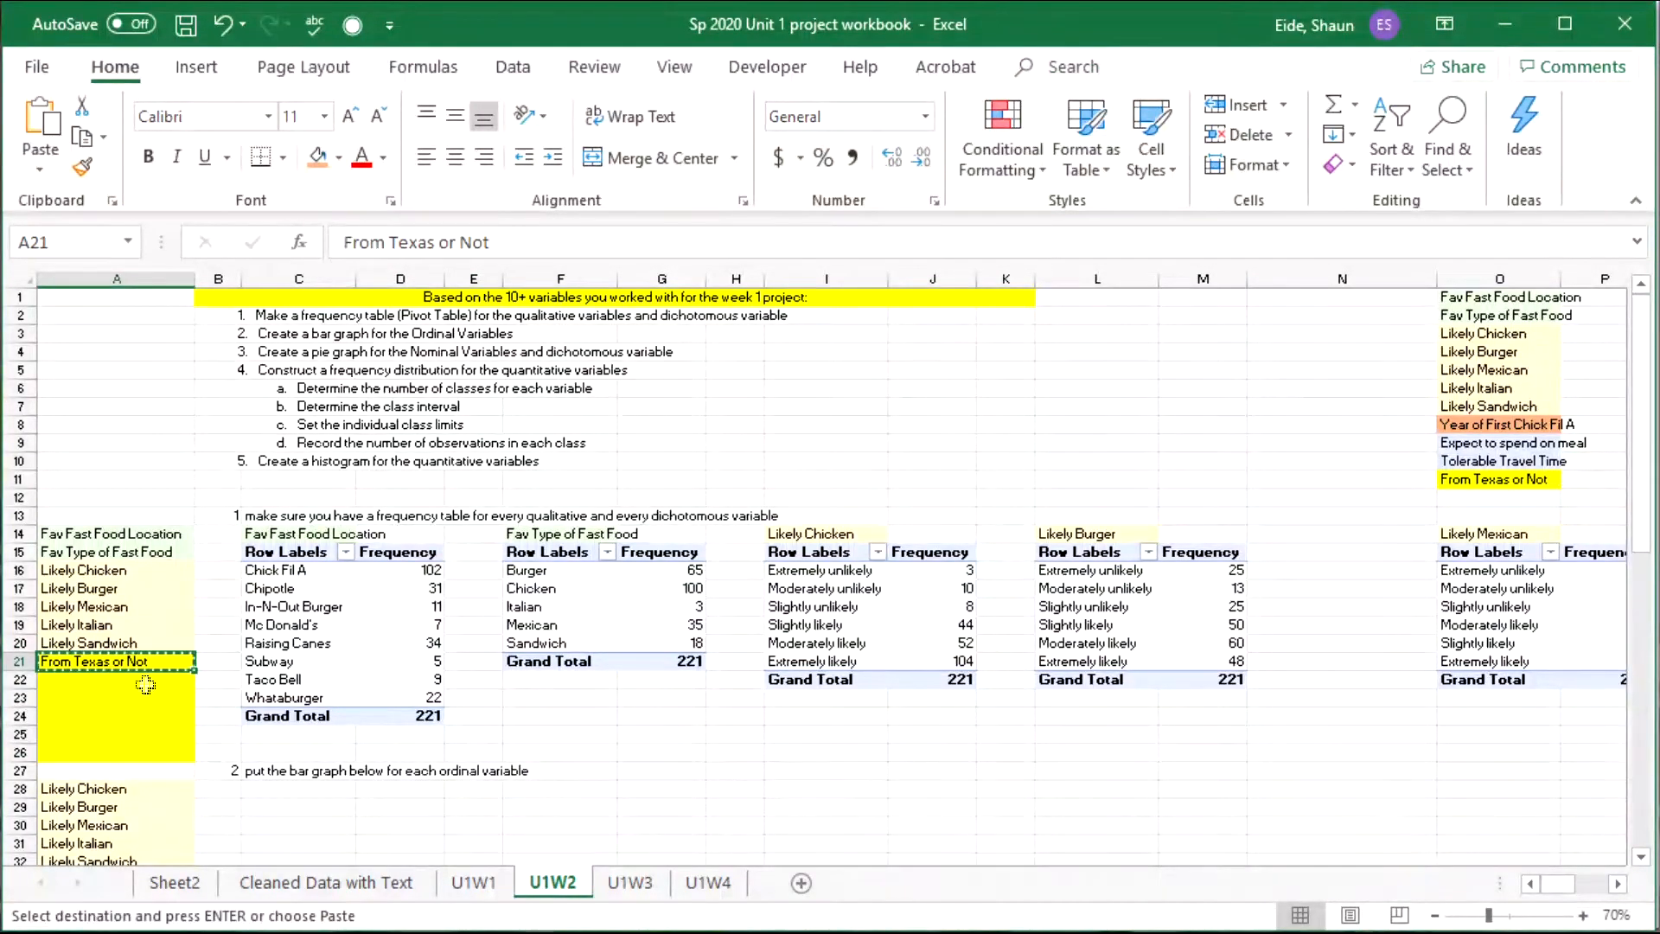
pyautogui.moveTo(138, 681); pyautogui.dragTo(152, 734)
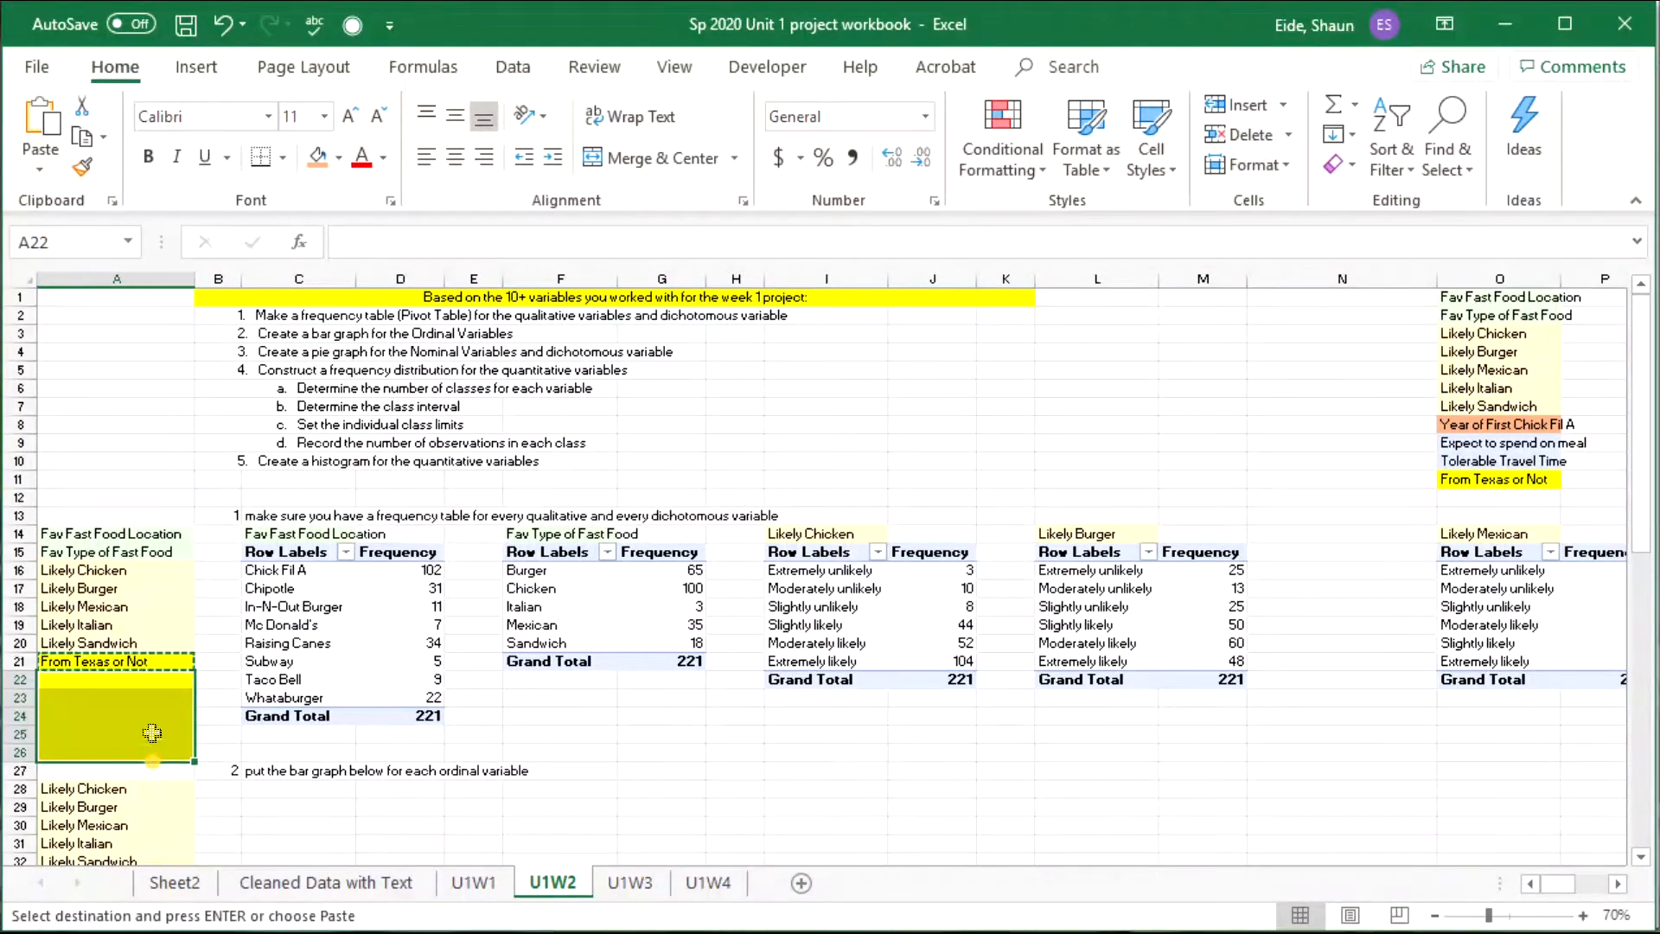
pyautogui.click(339, 159)
pyautogui.click(313, 215)
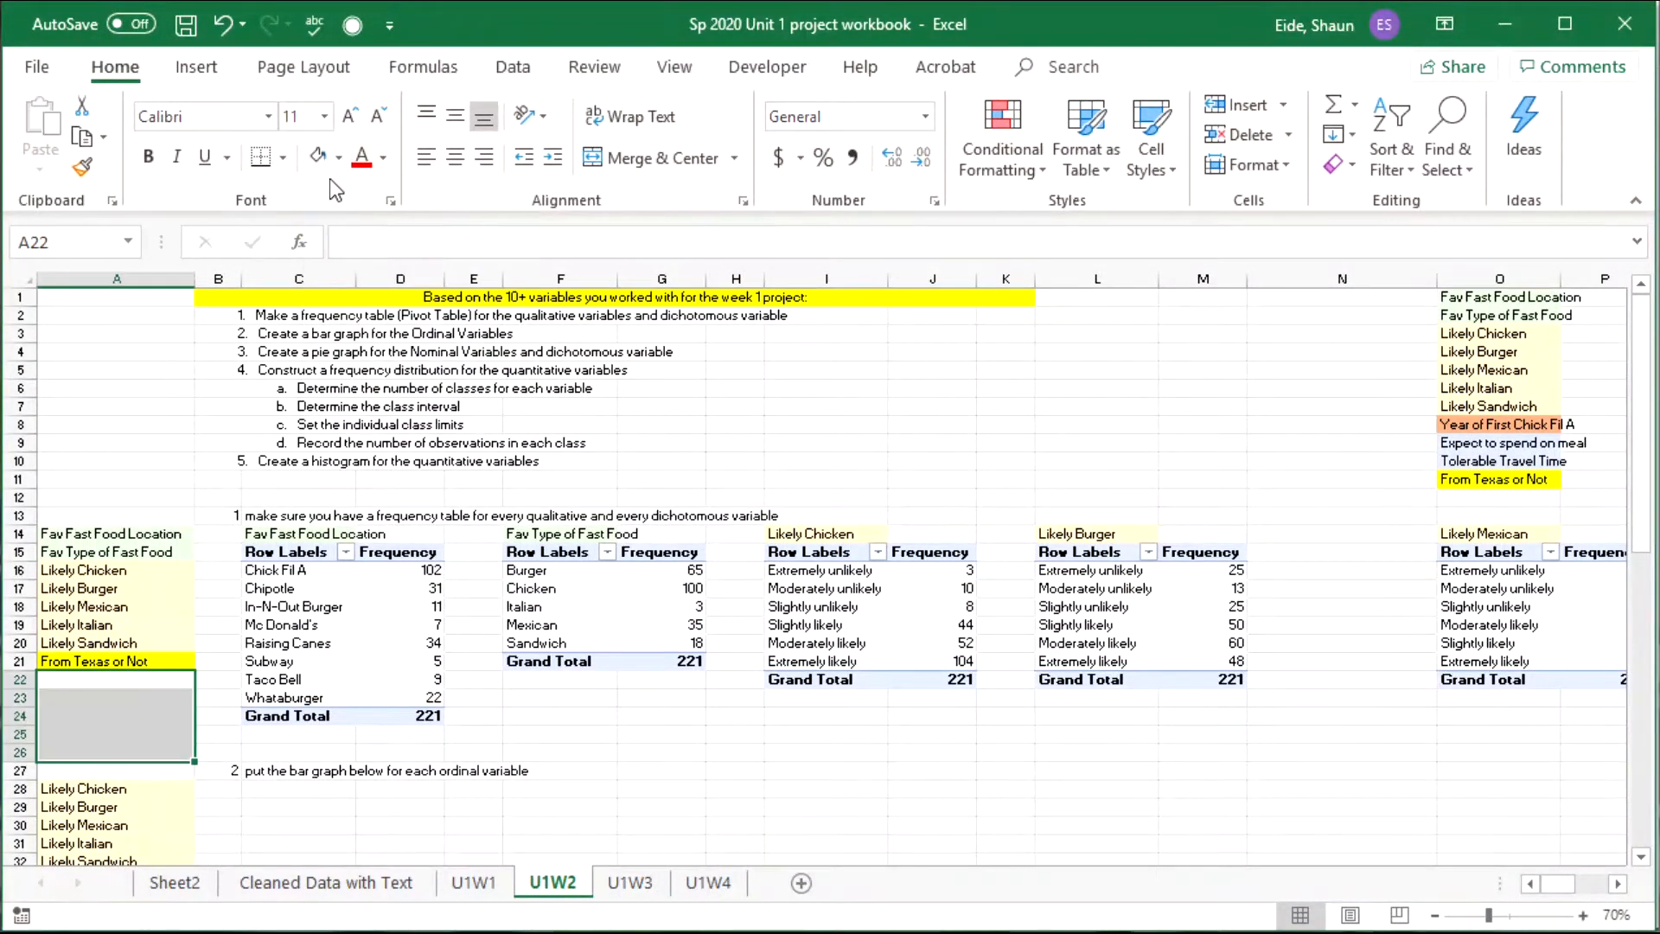
pyautogui.click(339, 158)
pyautogui.click(345, 386)
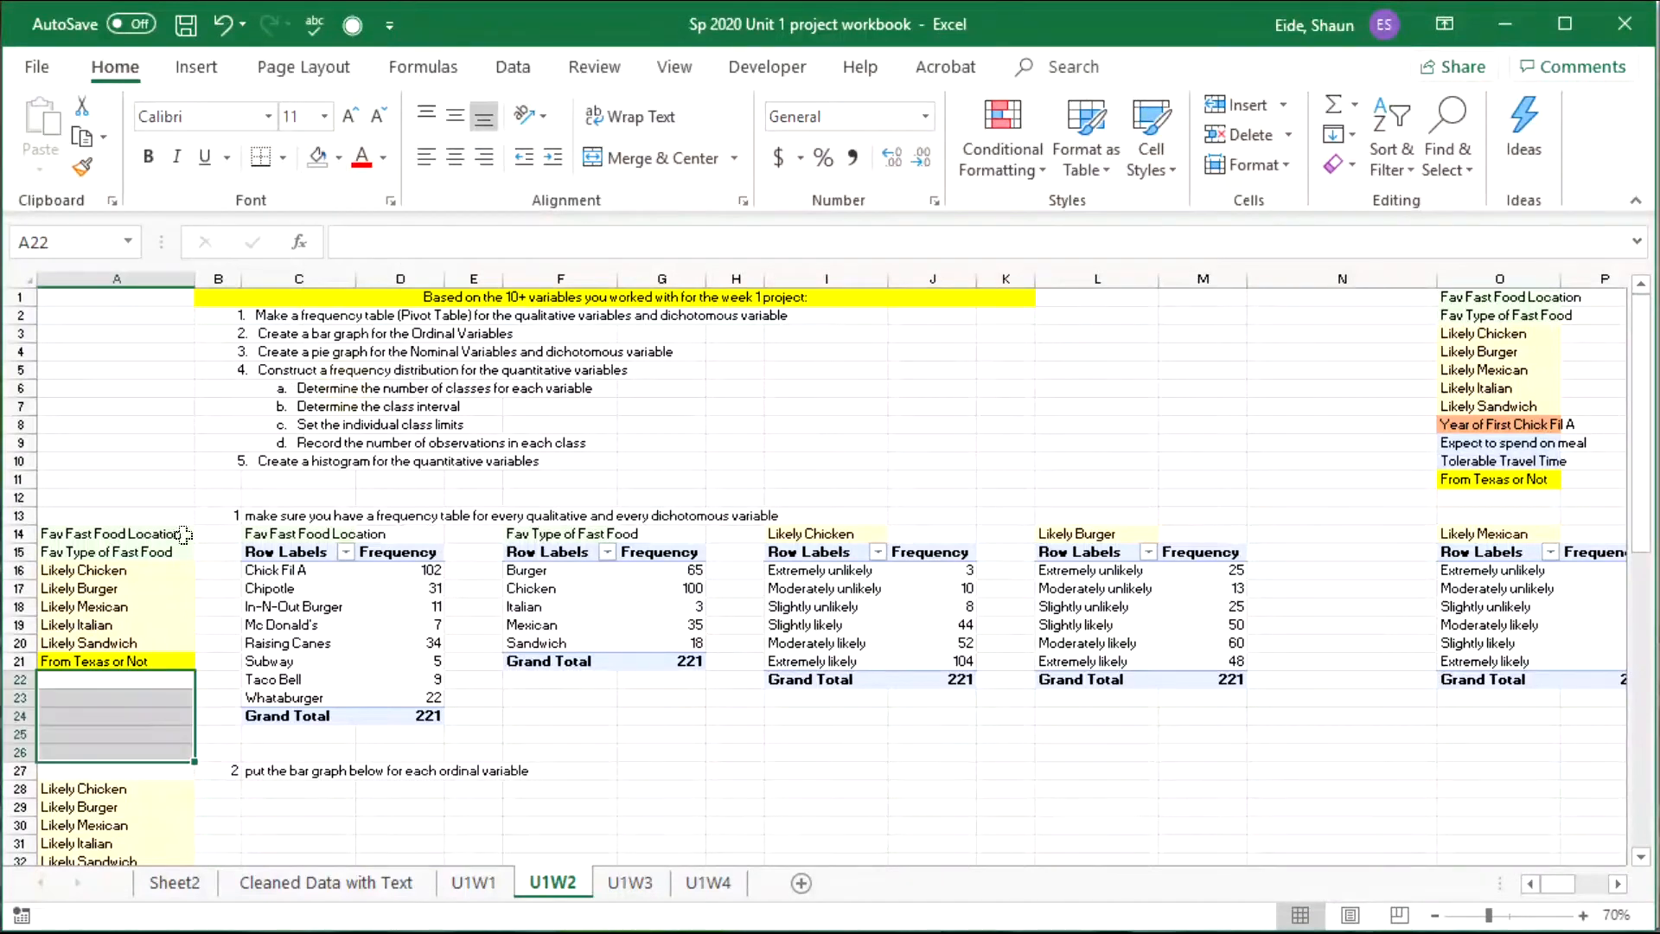
# Copy the From Texas or Not label from A21 into X14 as the heading for the last frequency table.
pyautogui.click(120, 662)
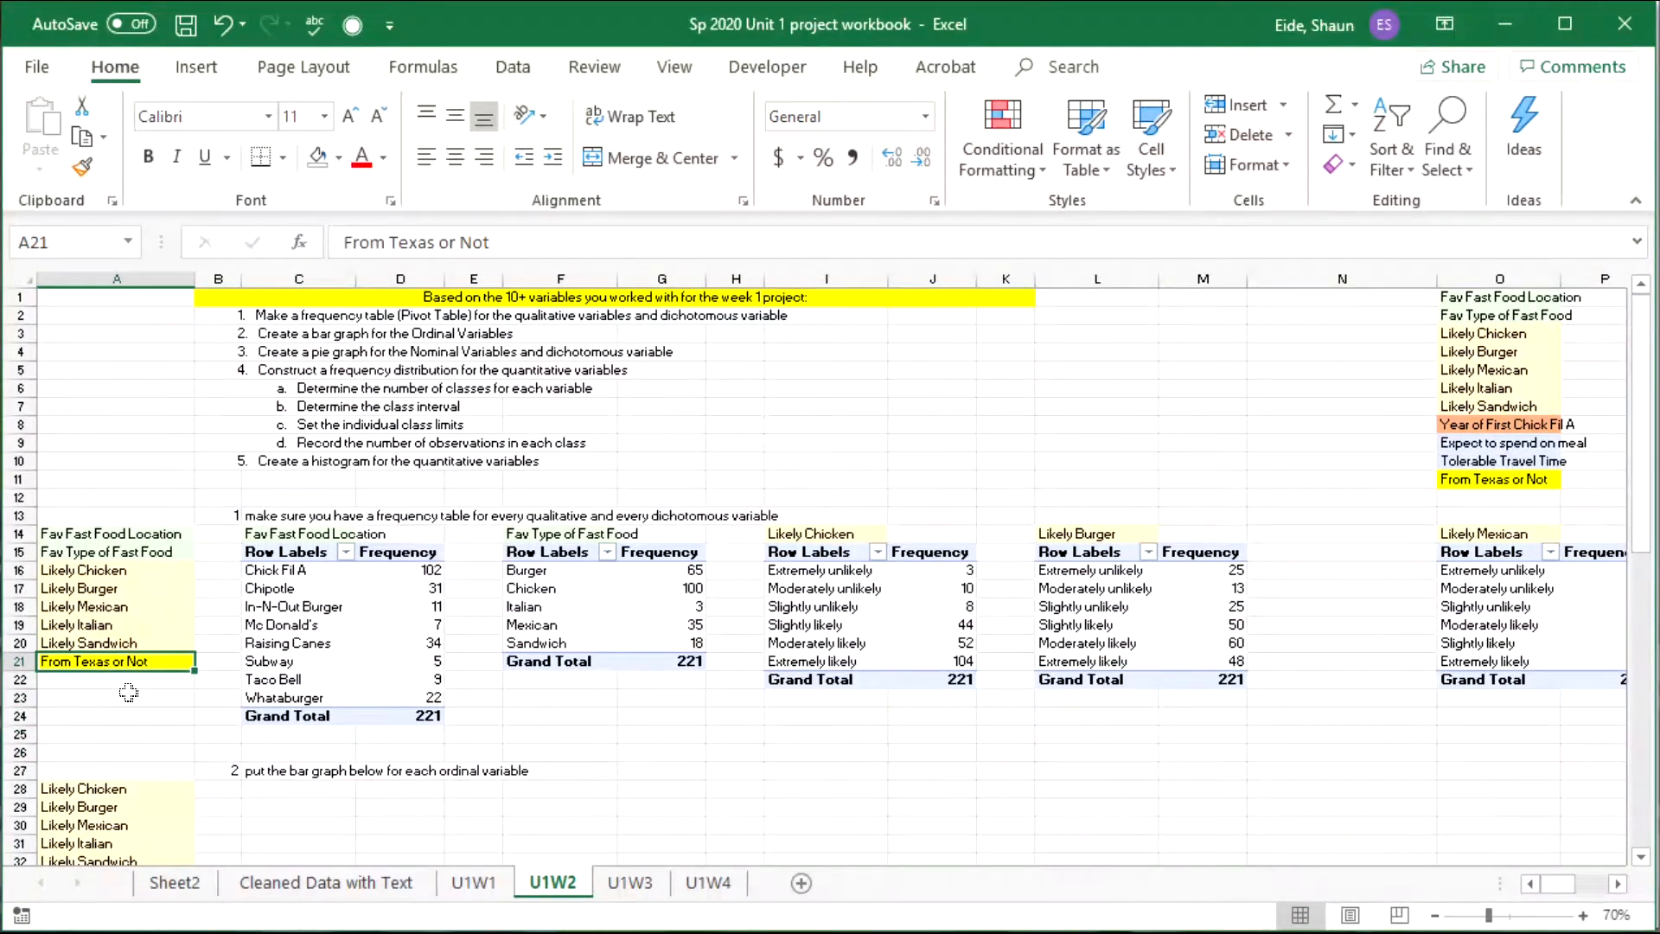
pyautogui.hotkey('ctrl', 'c')
pyautogui.click(736, 752)
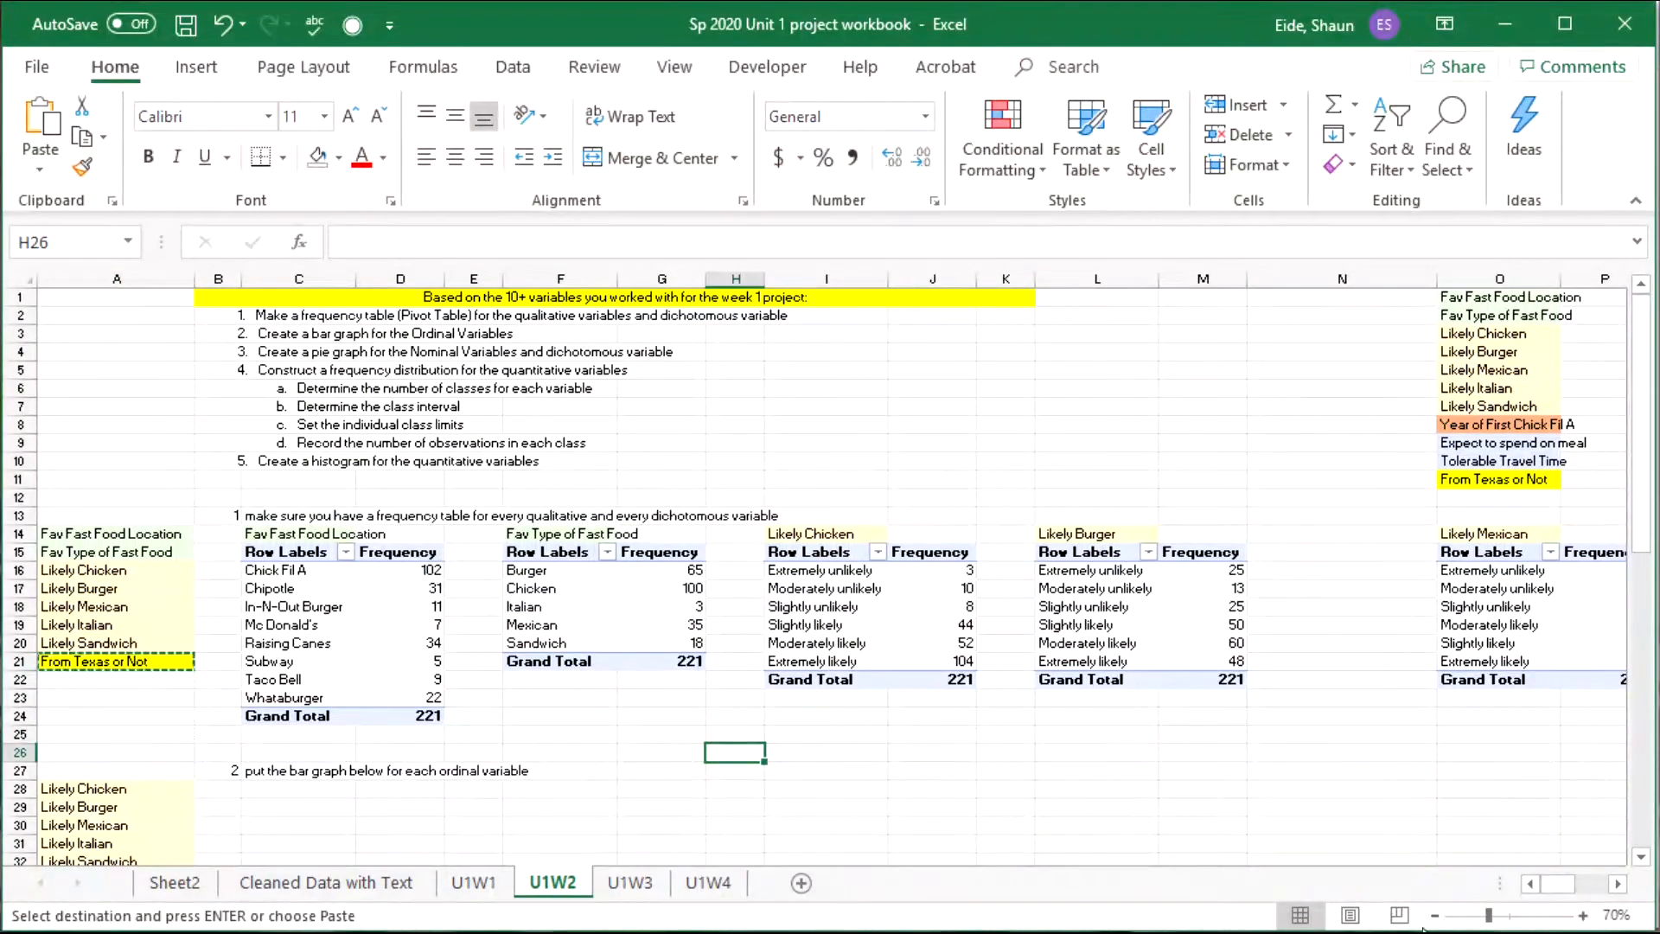
pyautogui.moveTo(1561, 883); pyautogui.dragTo(1592, 882)
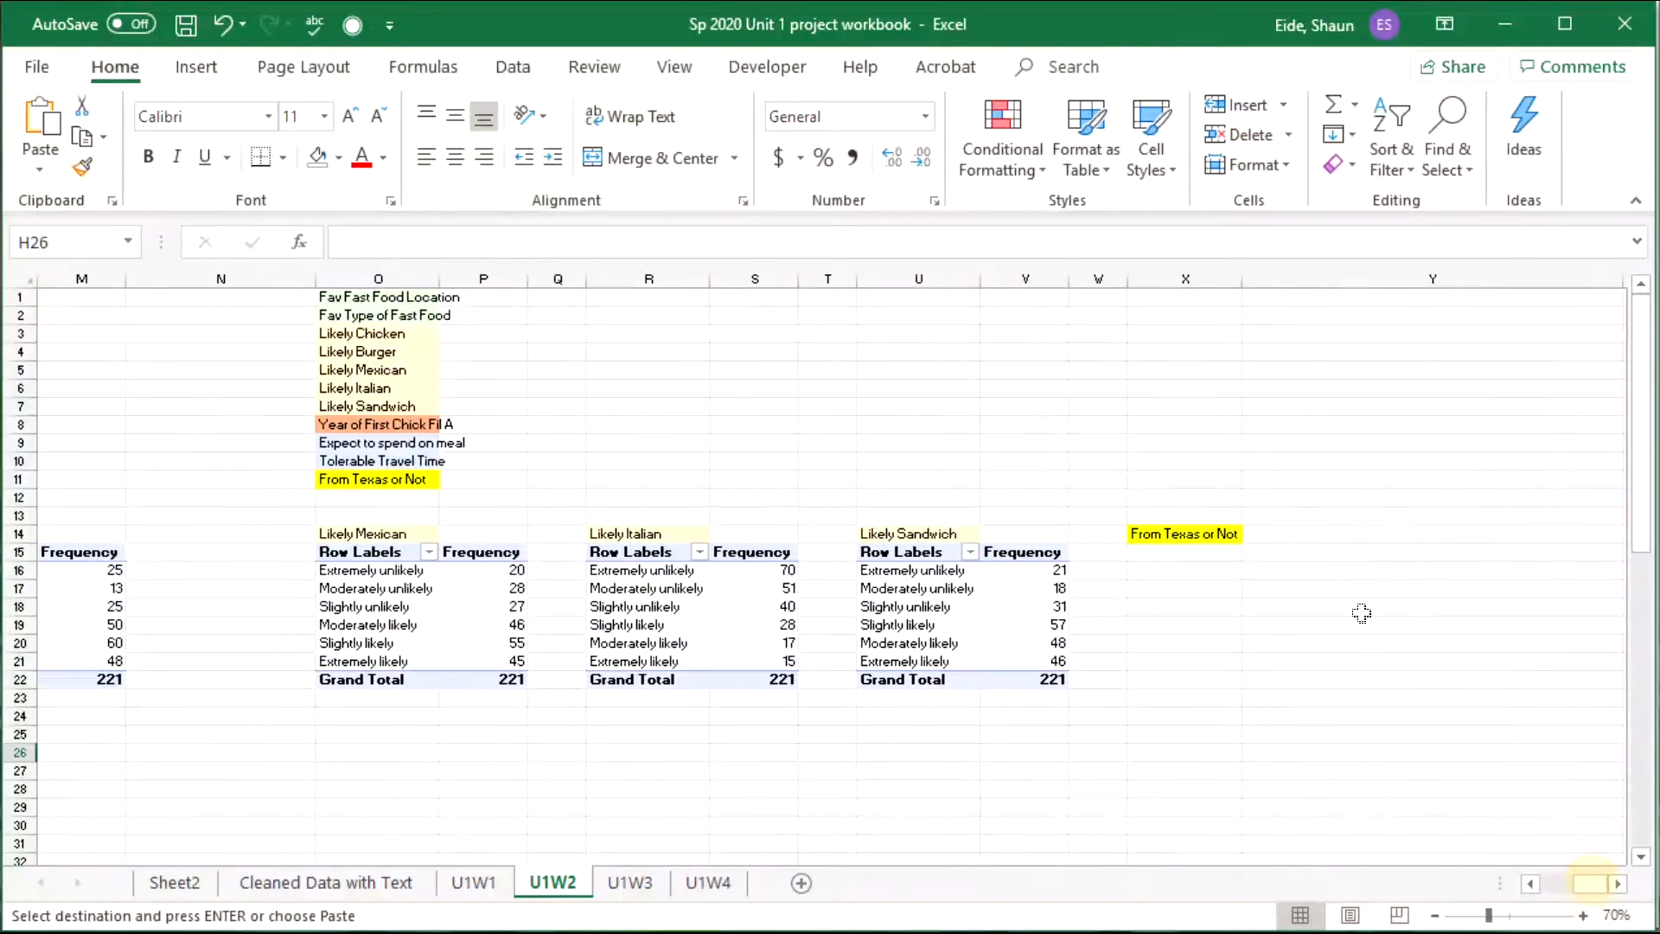
pyautogui.click(1189, 532)
pyautogui.hotkey('ctrl', 'v')
# Copy the Likely Sandwich pivot table, U15:V22, to X15 below the From Texas or Not heading.
pyautogui.click(1173, 558)
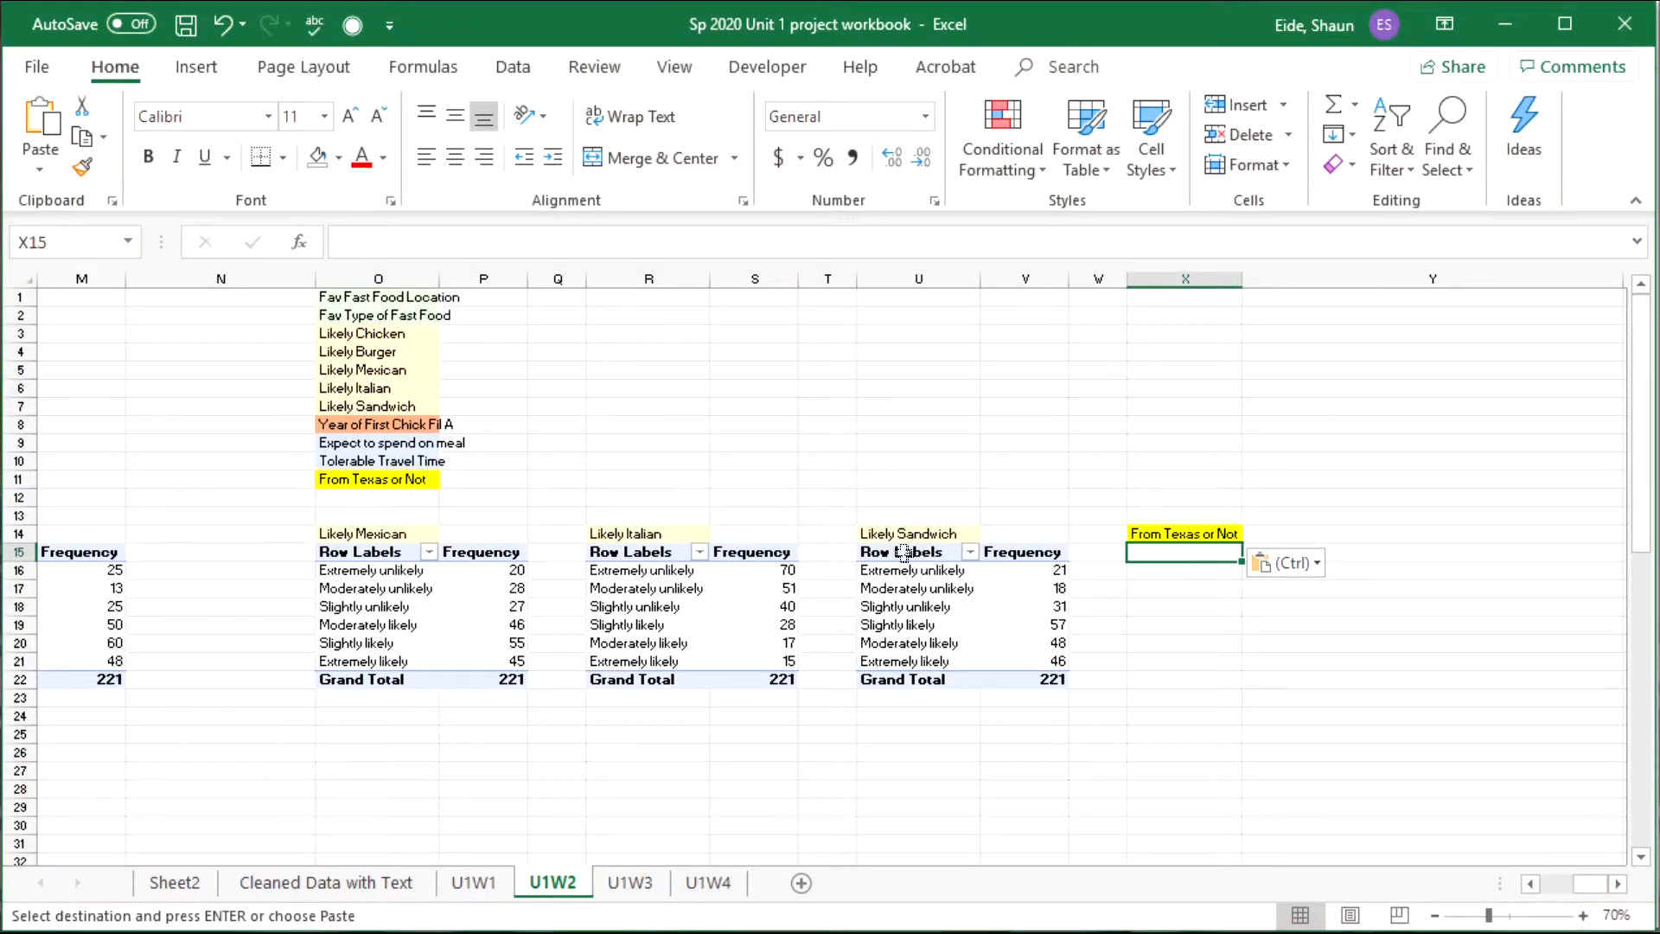
pyautogui.moveTo(903, 554); pyautogui.dragTo(1042, 681)
pyautogui.hotkey('ctrl', 'c')
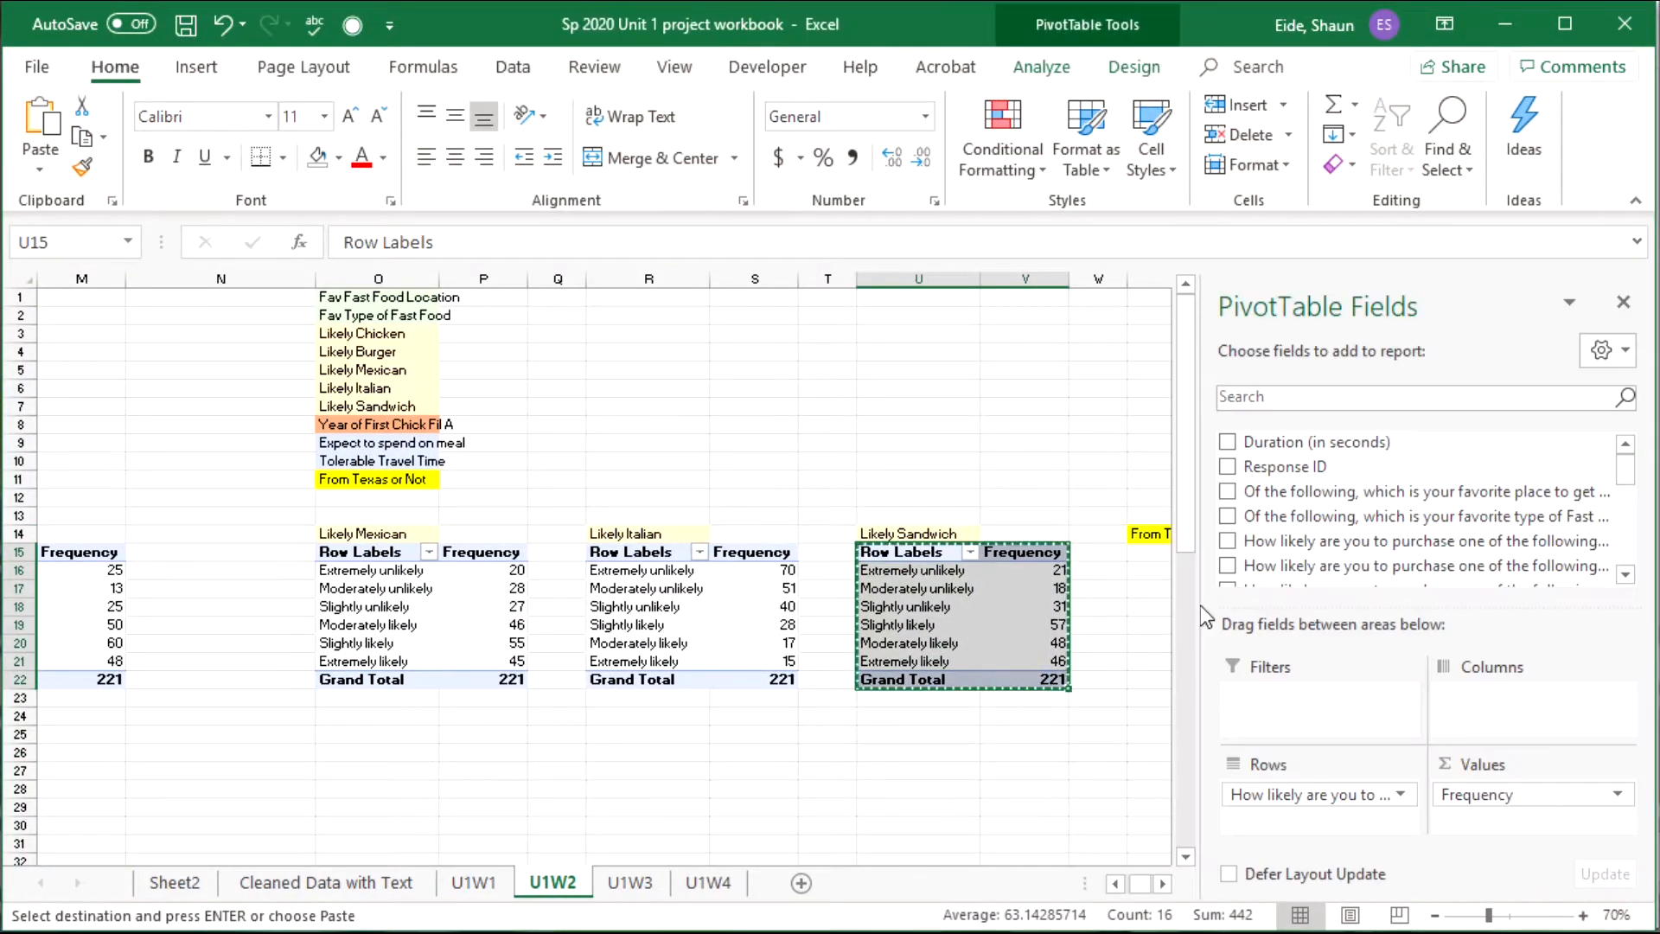
pyautogui.click(1146, 554)
pyautogui.hotkey('ctrl', 'v')
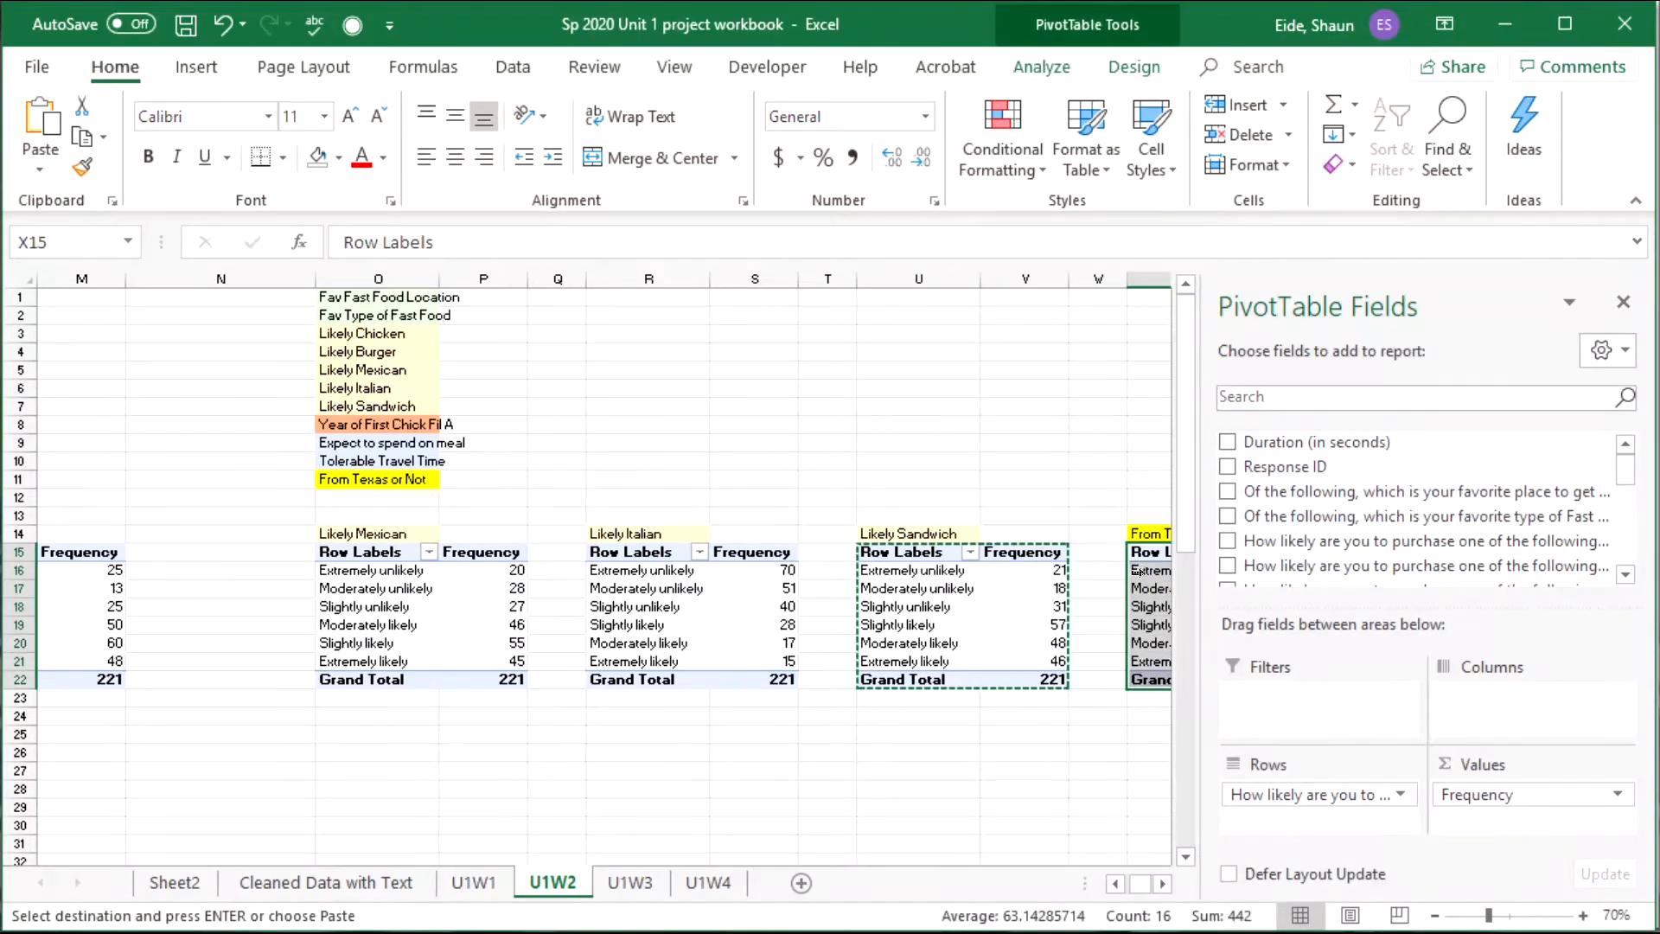
# Remove the likelihood row field and the Frequency value field from the pivot table at X15.
pyautogui.click(1137, 571)
pyautogui.click(1164, 883)
pyautogui.click(1163, 883)
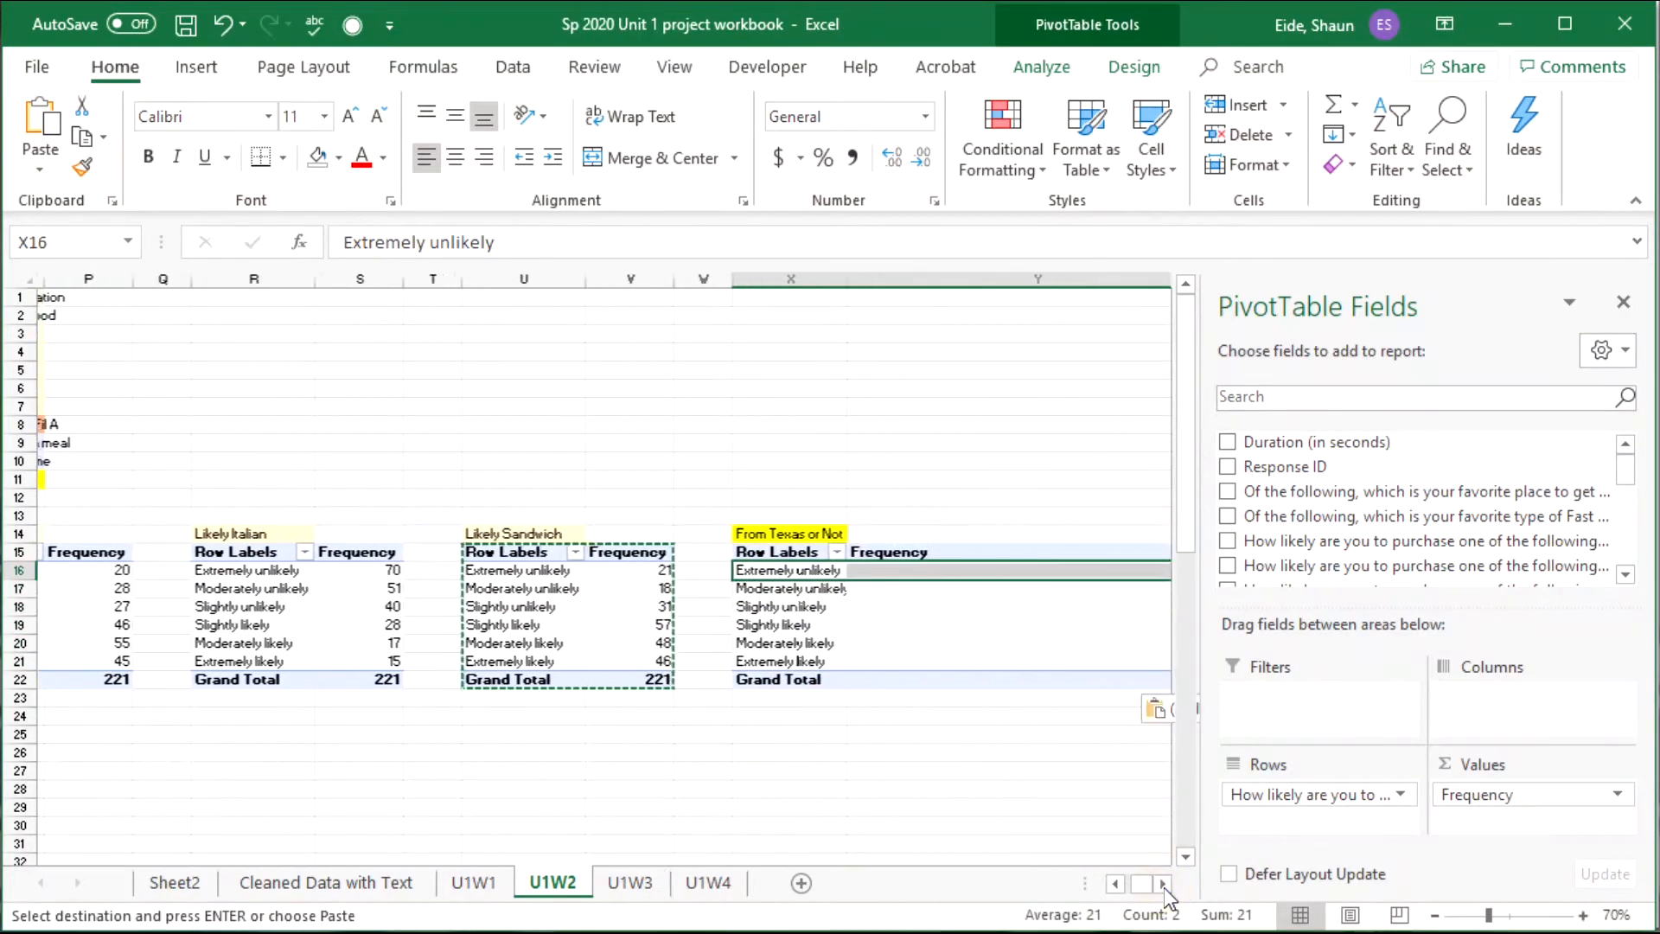
pyautogui.click(1163, 884)
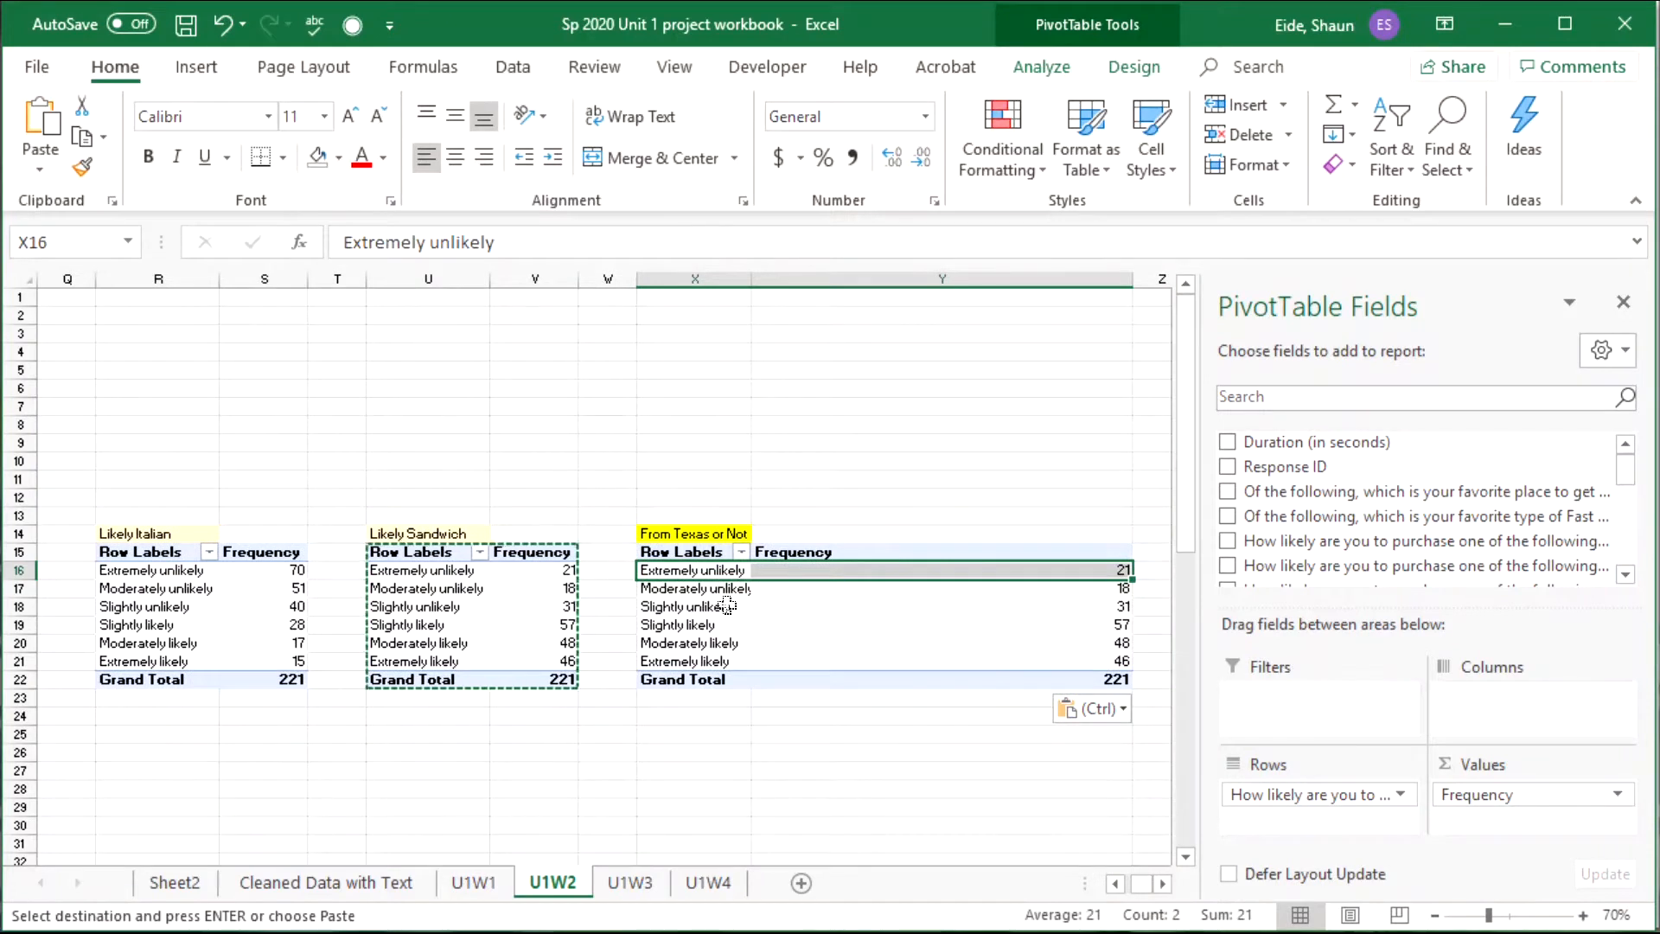
pyautogui.moveTo(1316, 794); pyautogui.dragTo(1355, 714)
pyautogui.moveTo(1471, 794); pyautogui.dragTo(1475, 604)
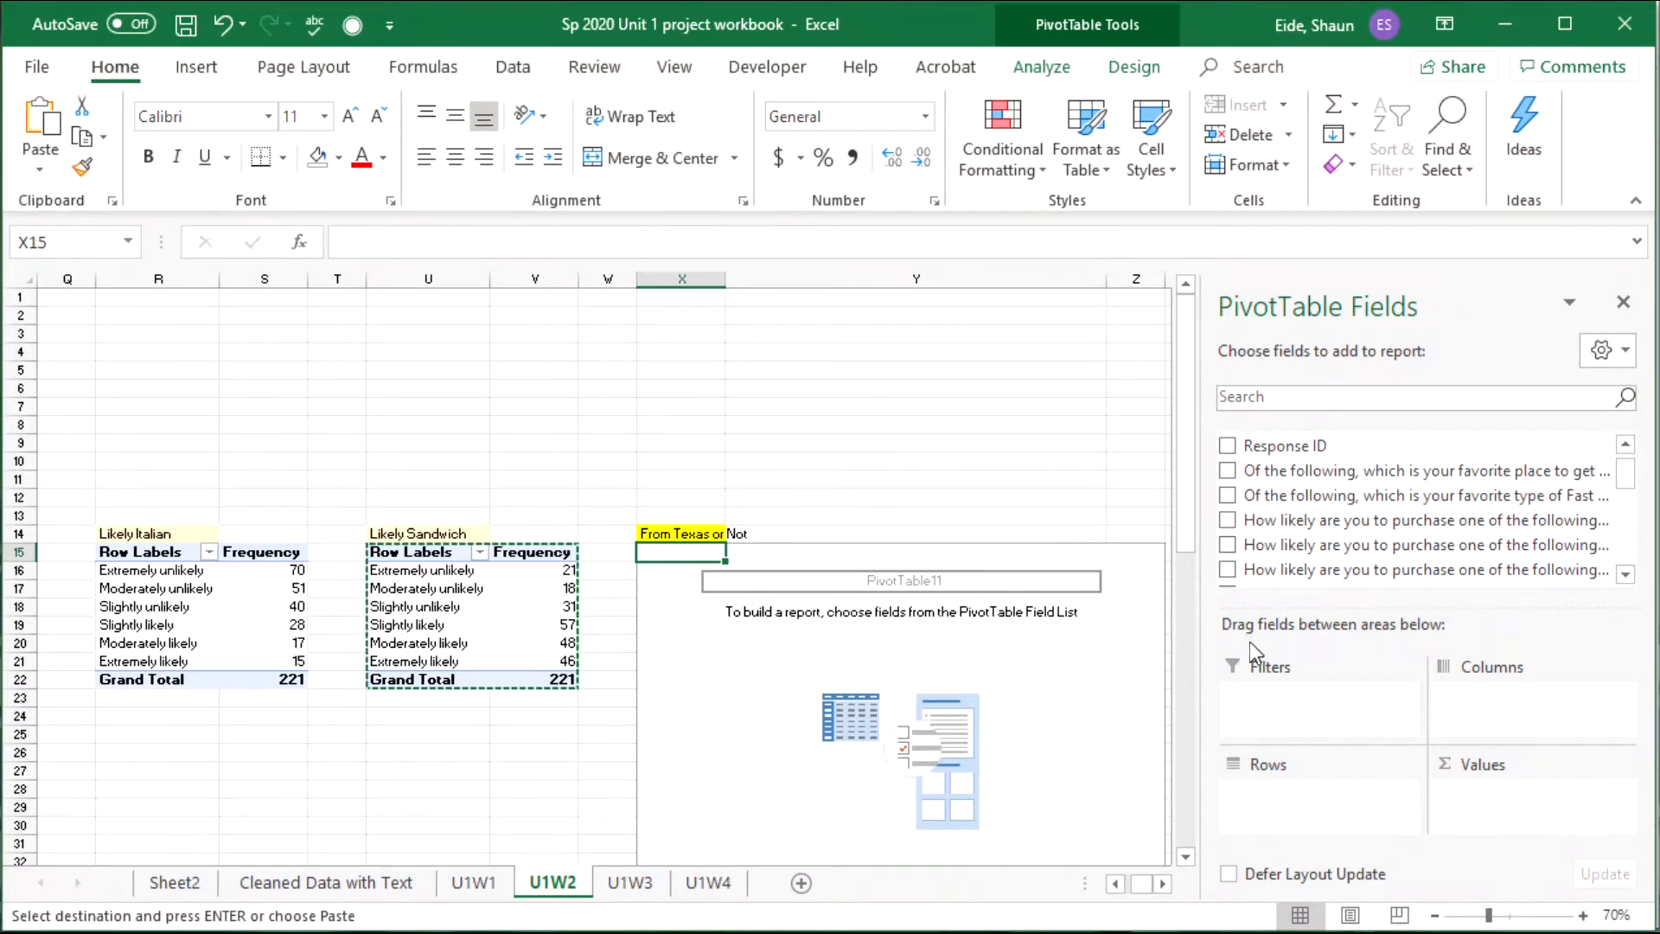
# Add "Where are you from in the United States?" to the pivot table at X15 as both its row field and its count value.
pyautogui.scroll(-2, 1316, 528)
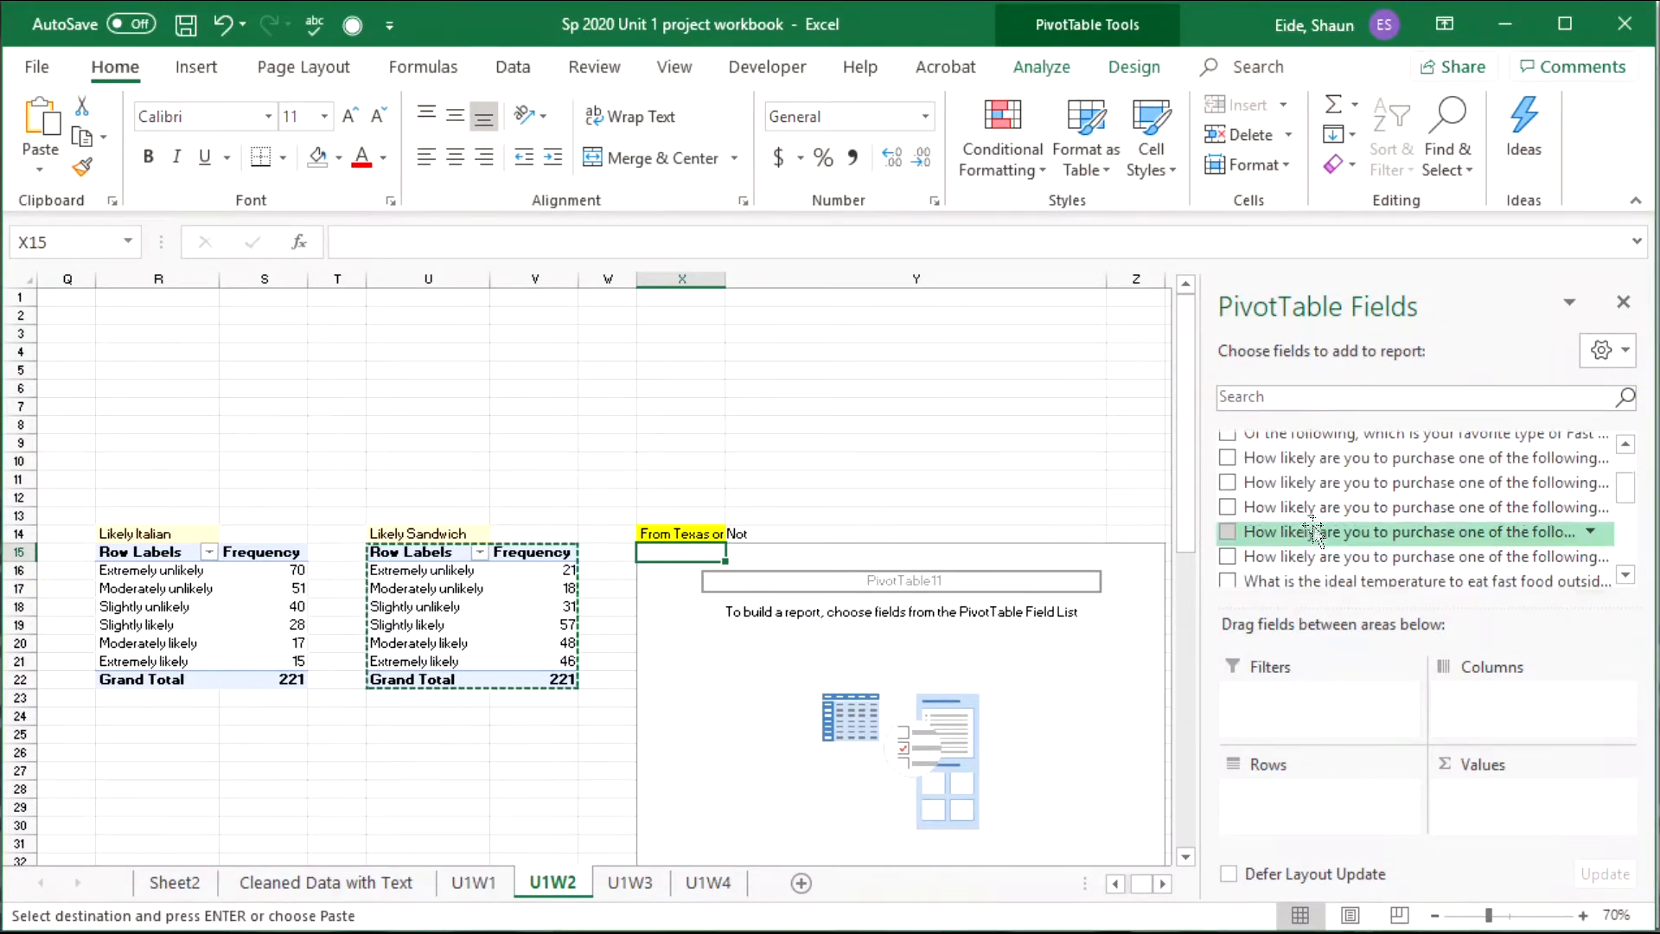
pyautogui.scroll(-1, 1316, 528)
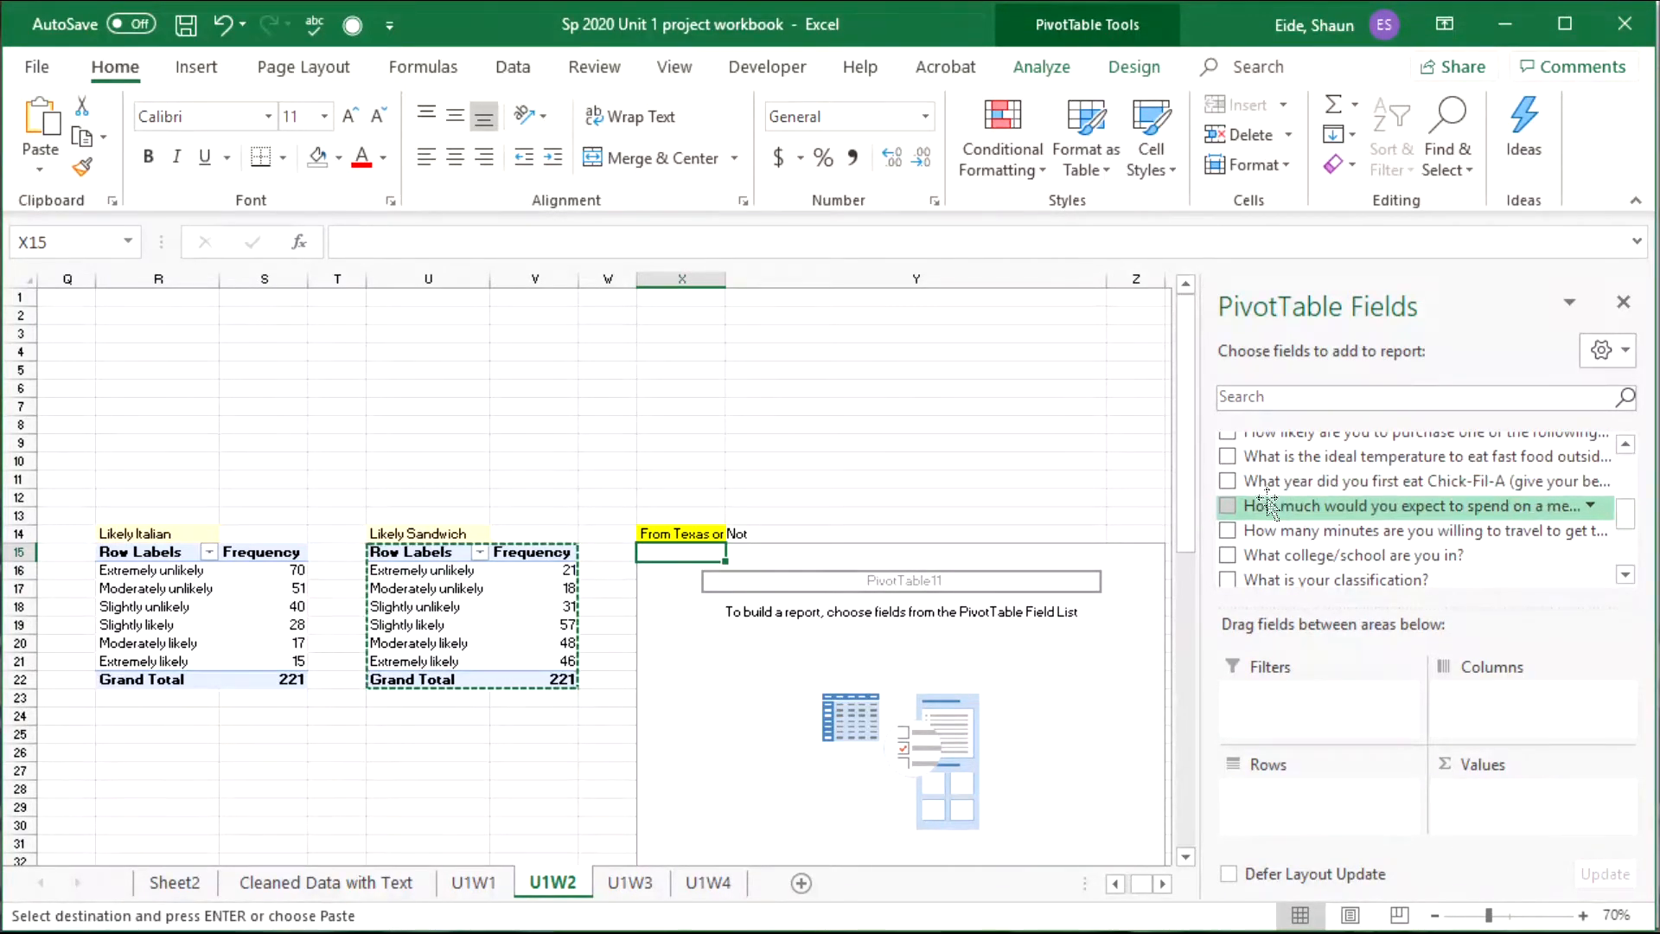
pyautogui.scroll(-3, 1271, 519)
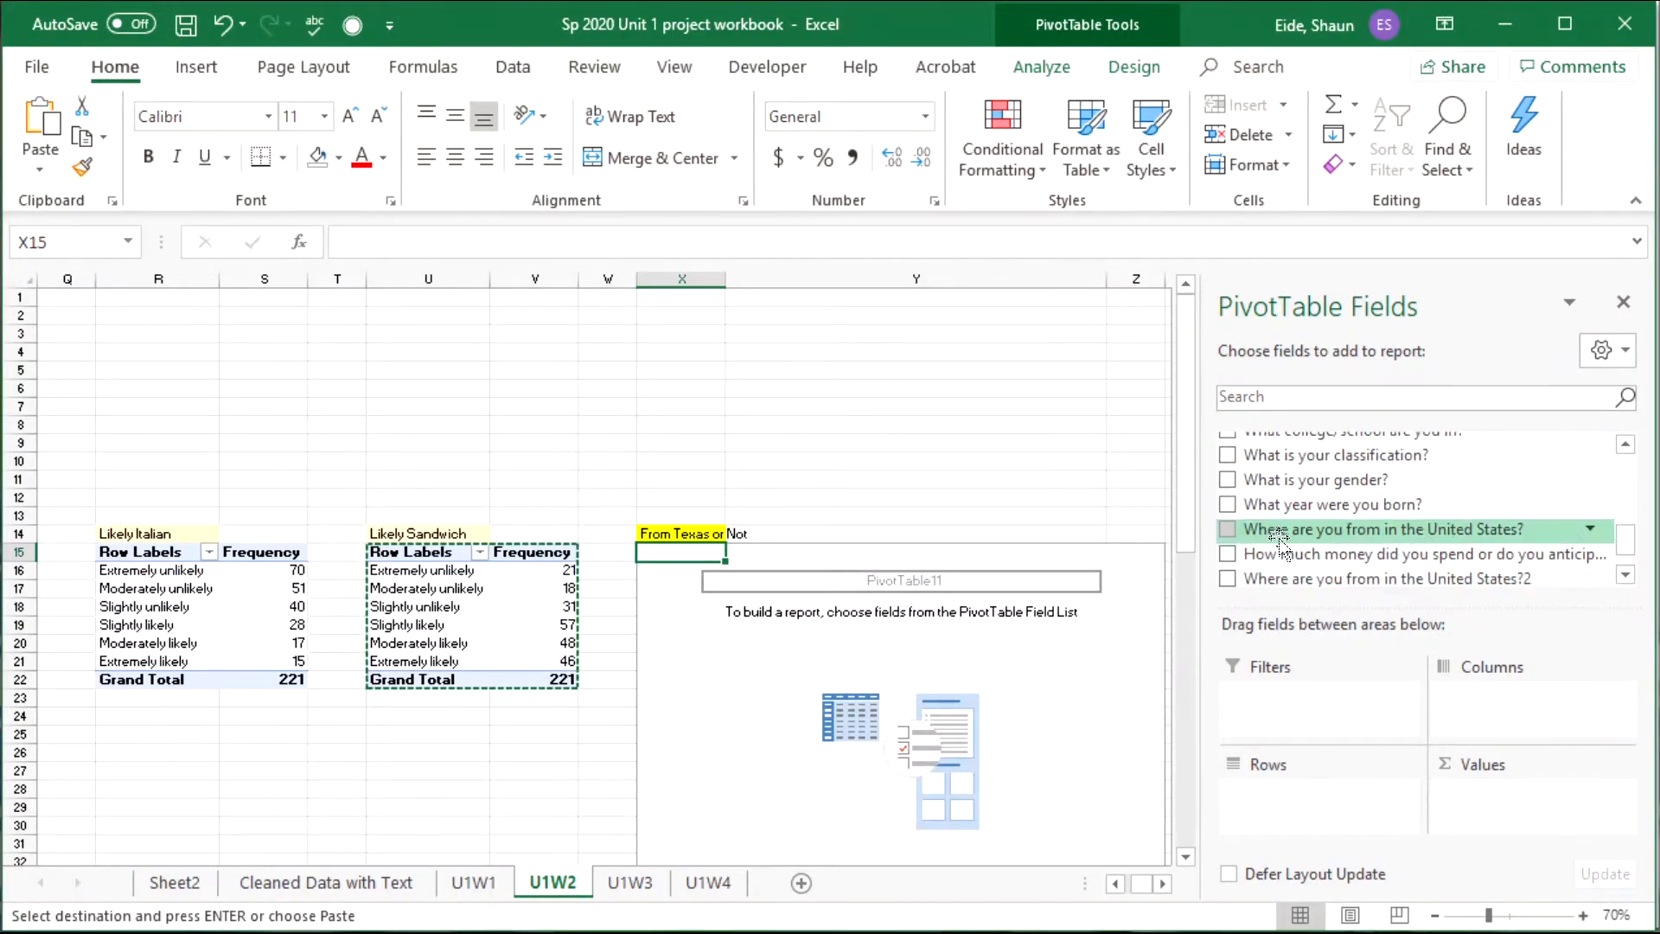
pyautogui.click(1229, 531)
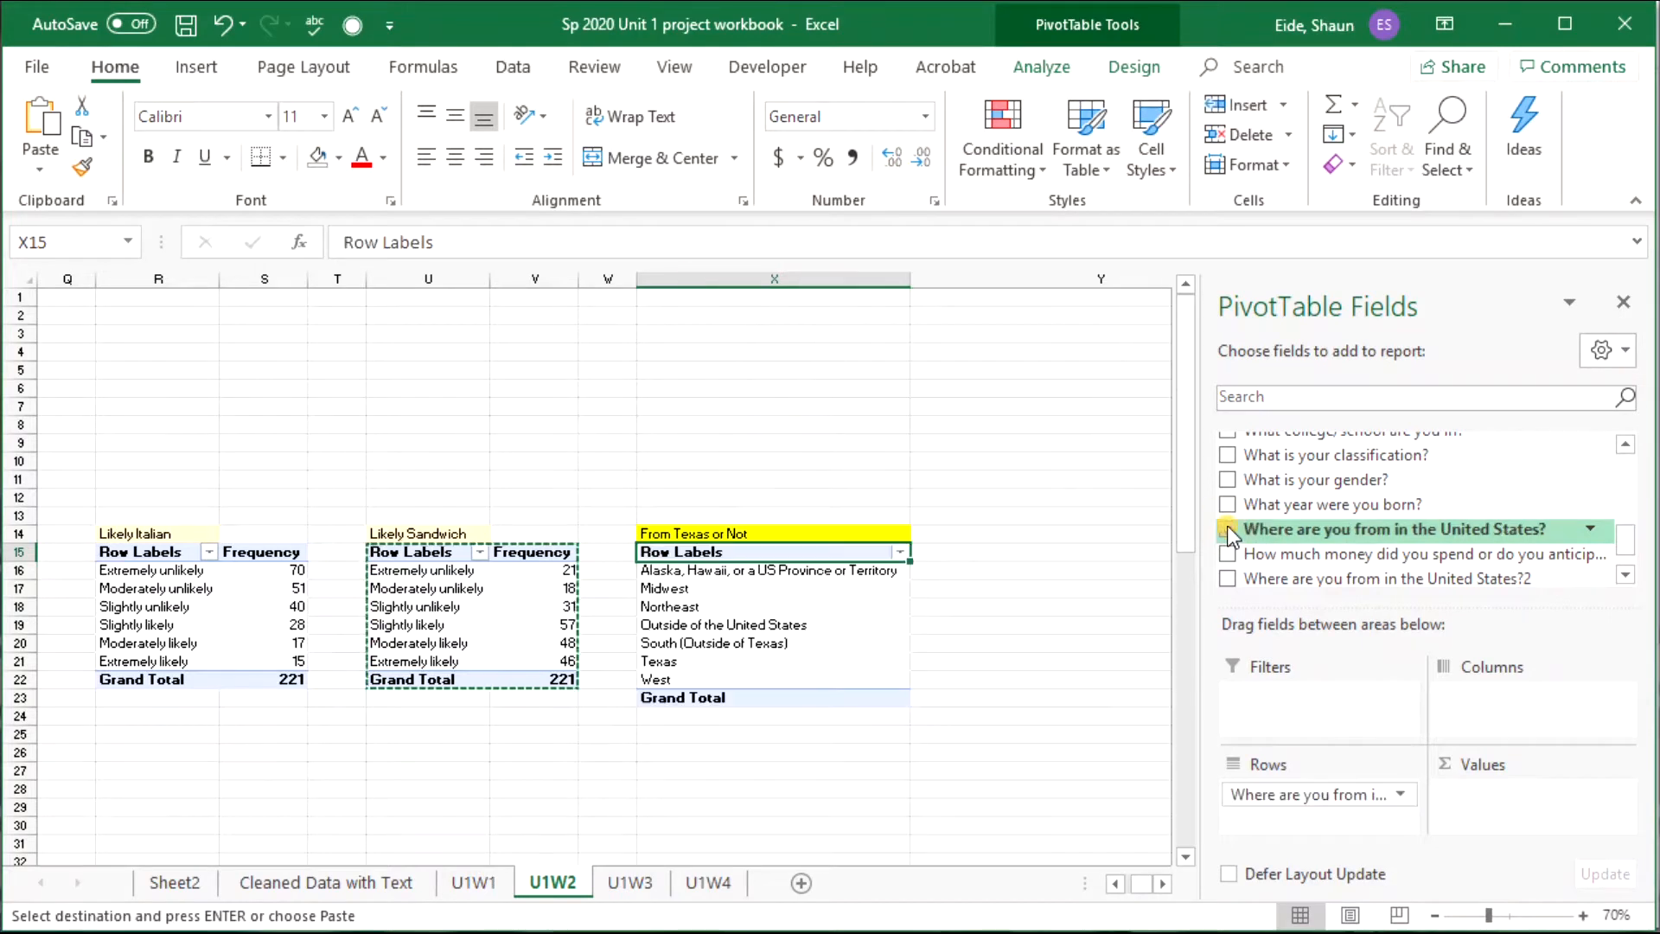
pyautogui.moveTo(1273, 531); pyautogui.dragTo(1529, 791)
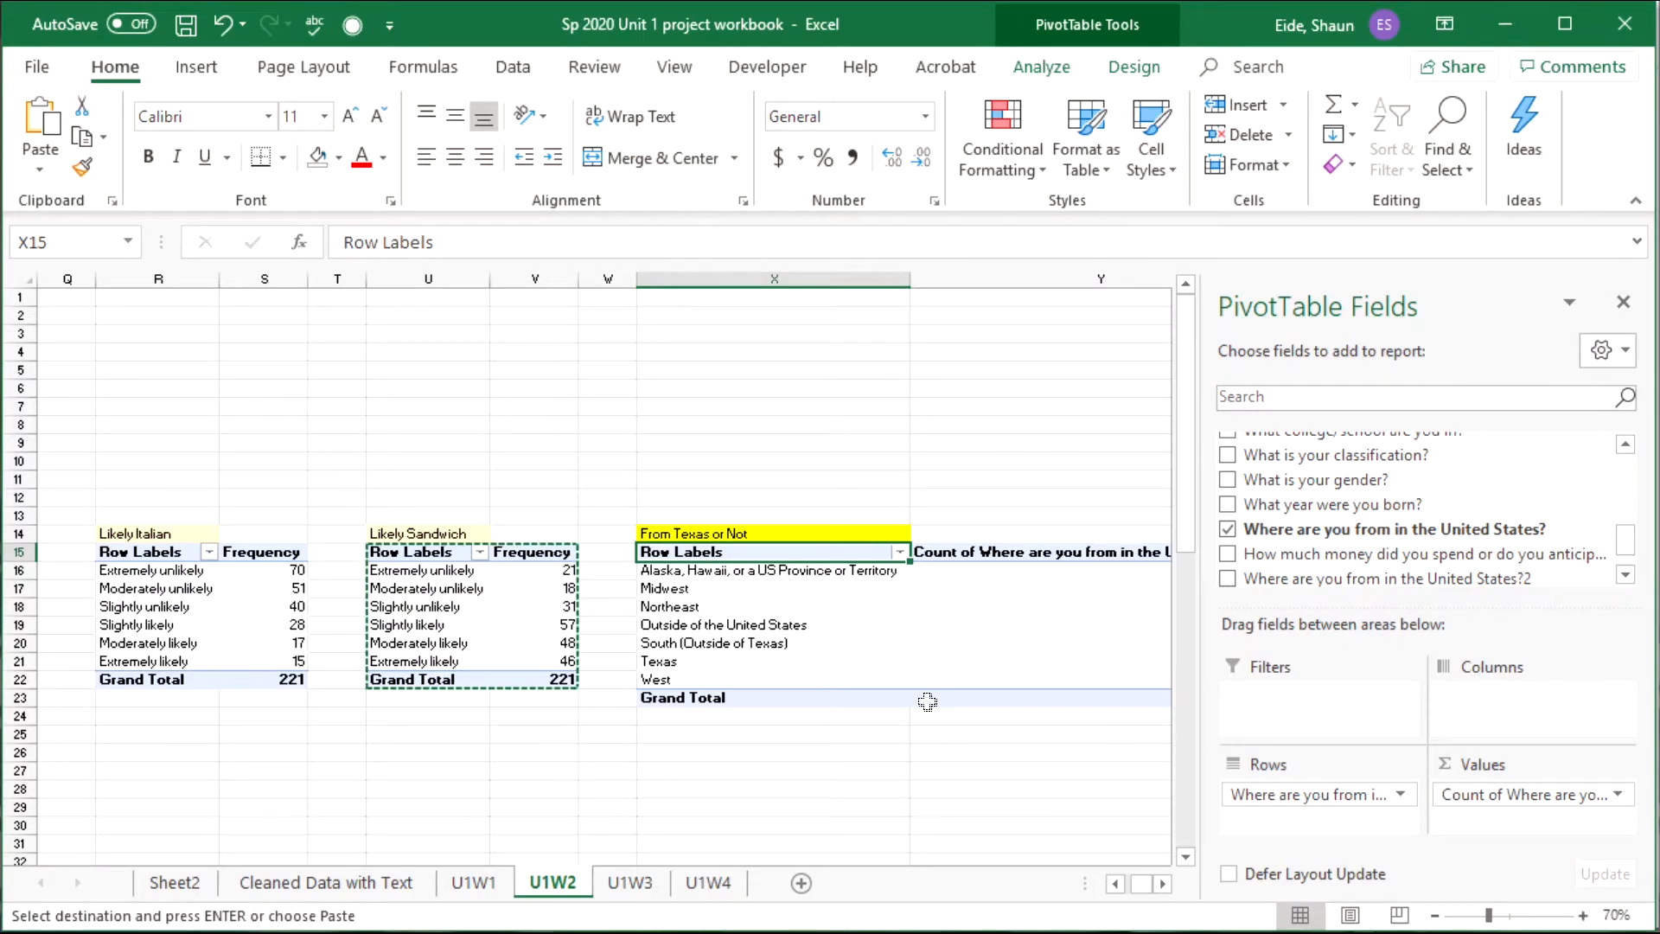
# Rename the count value field of the From Texas or Not pivot table to Frequency.
pyautogui.click(978, 553)
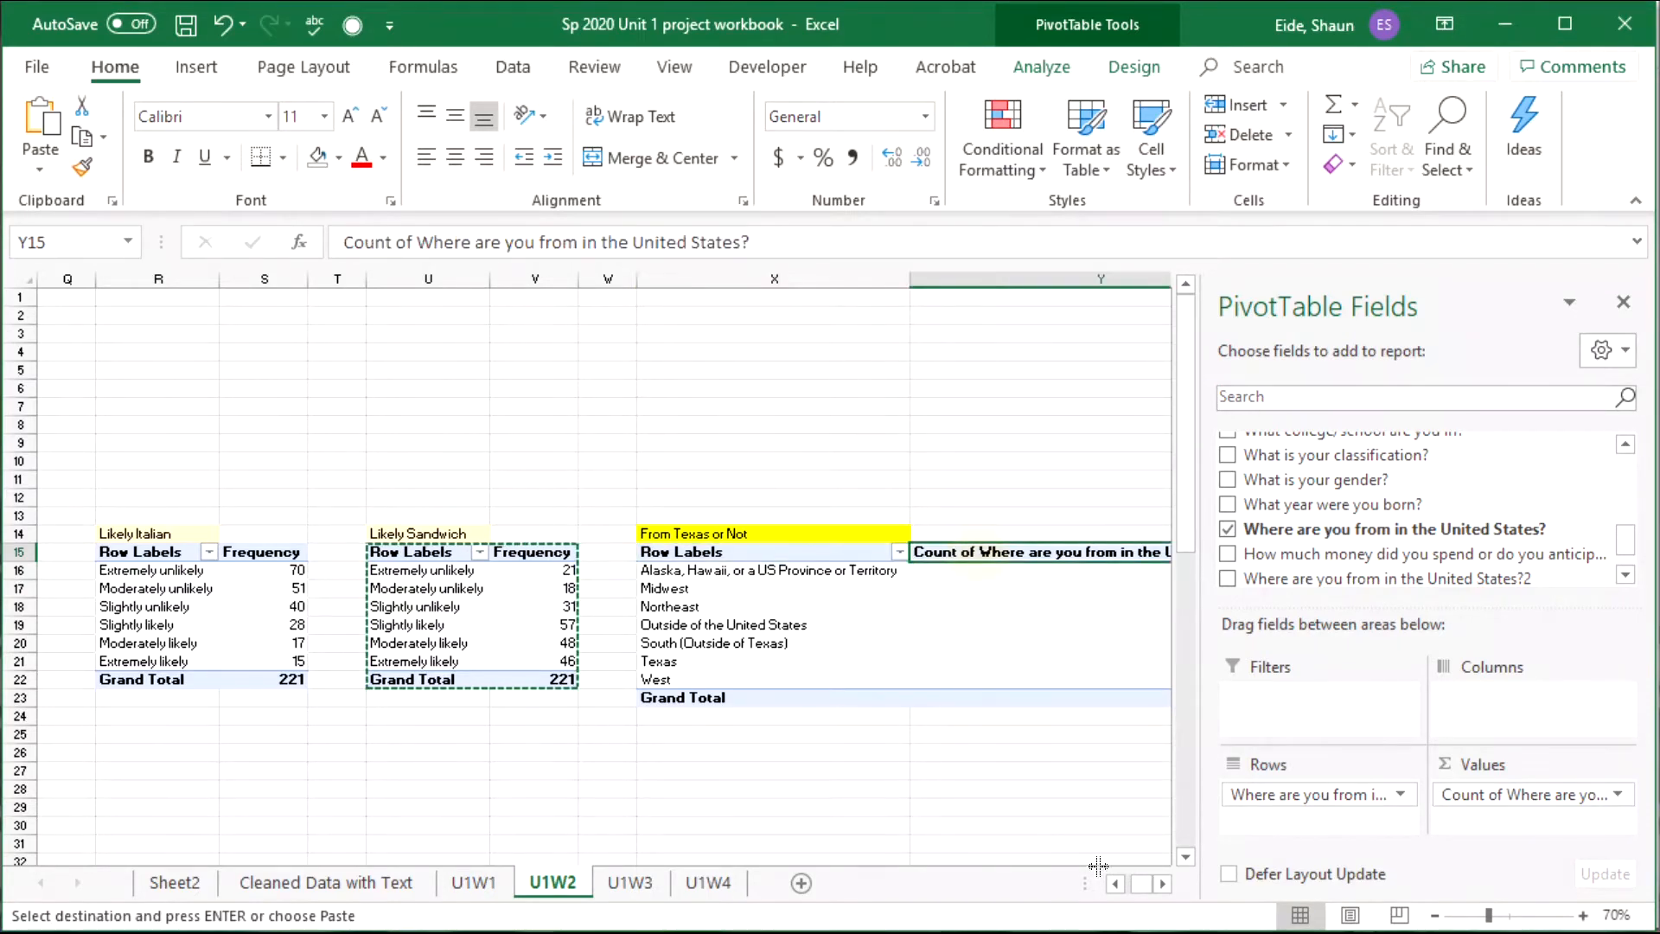
pyautogui.click(1164, 882)
pyautogui.click(1163, 883)
pyautogui.click(1163, 883)
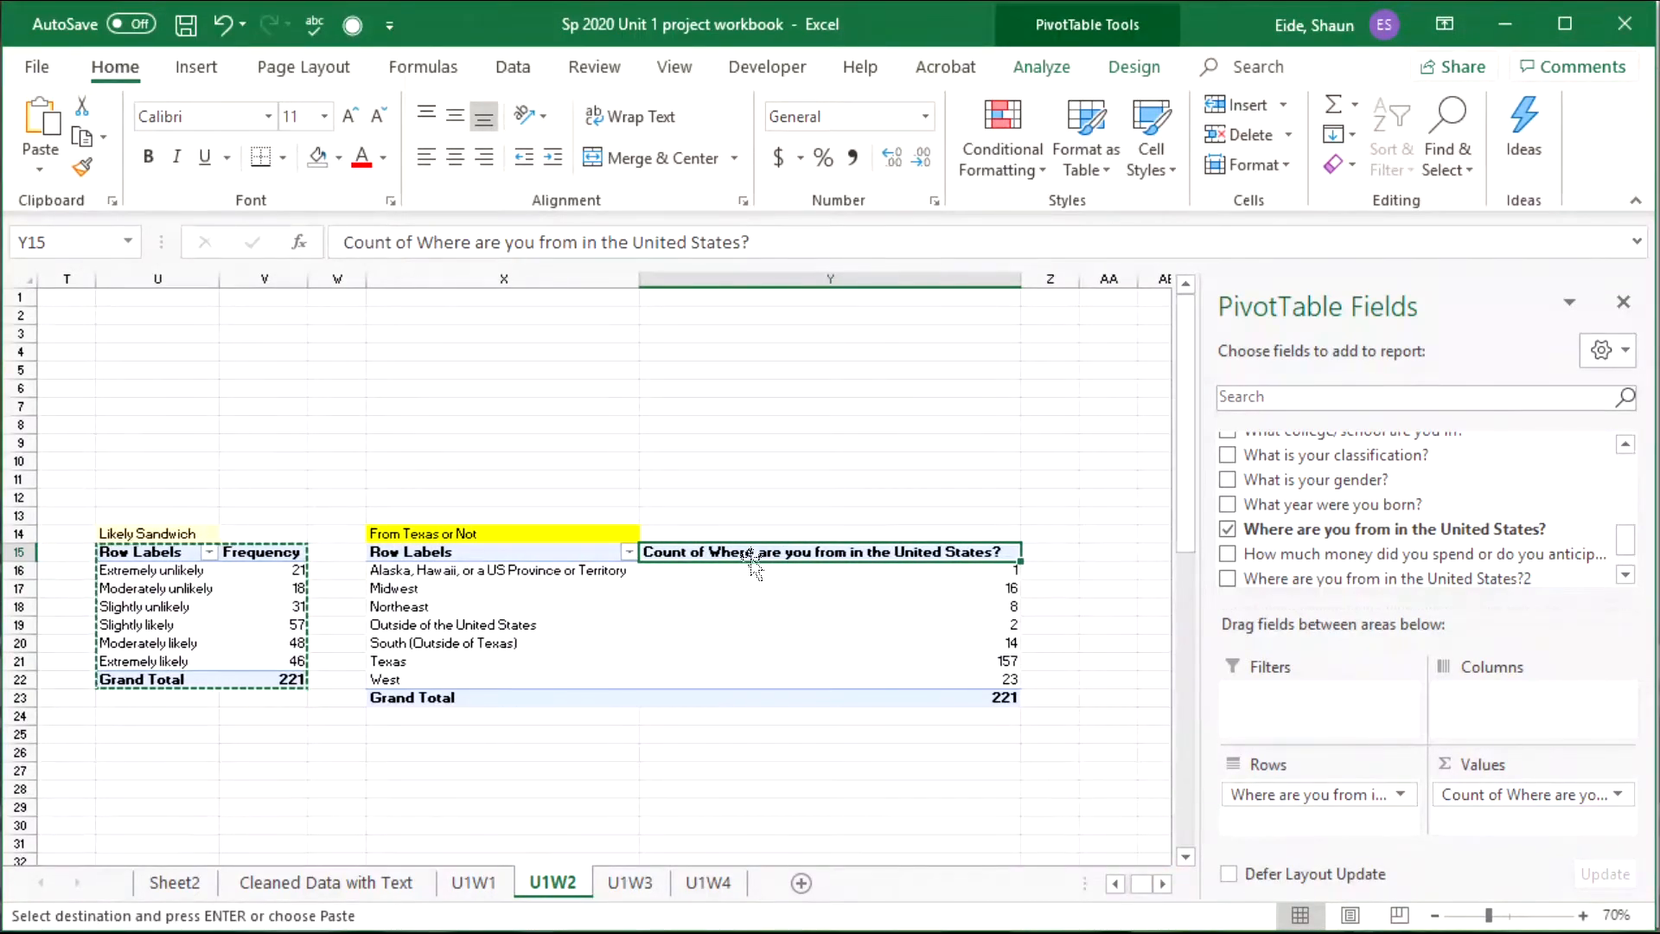
pyautogui.doubleClick(915, 558)
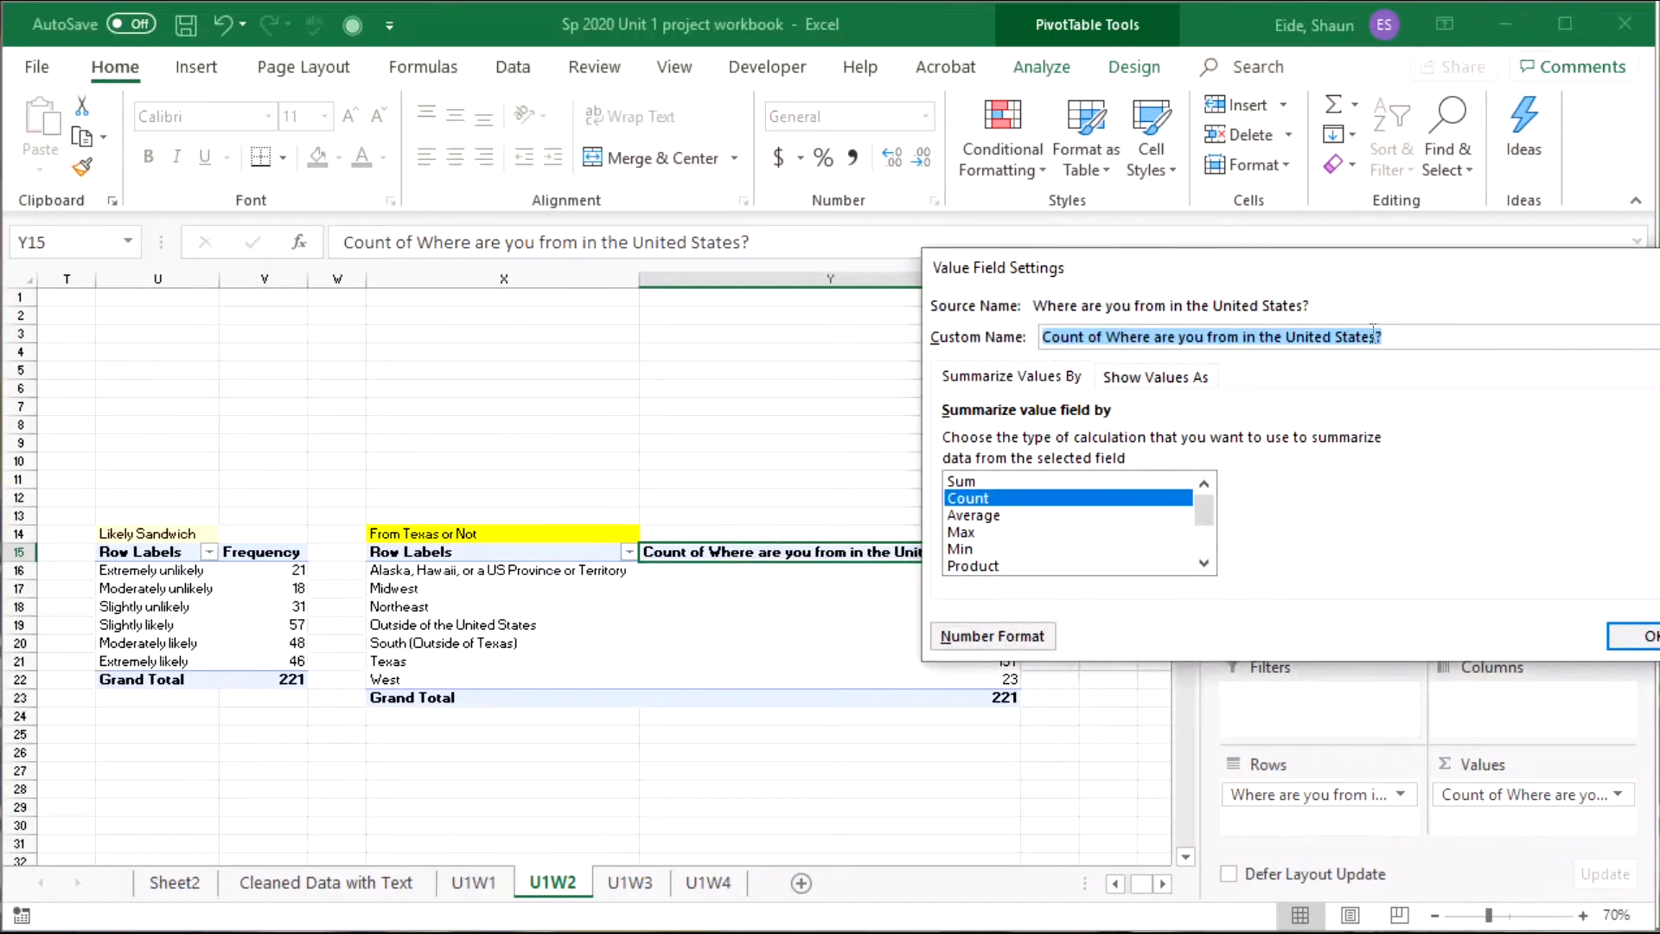
pyautogui.write('Frequency')
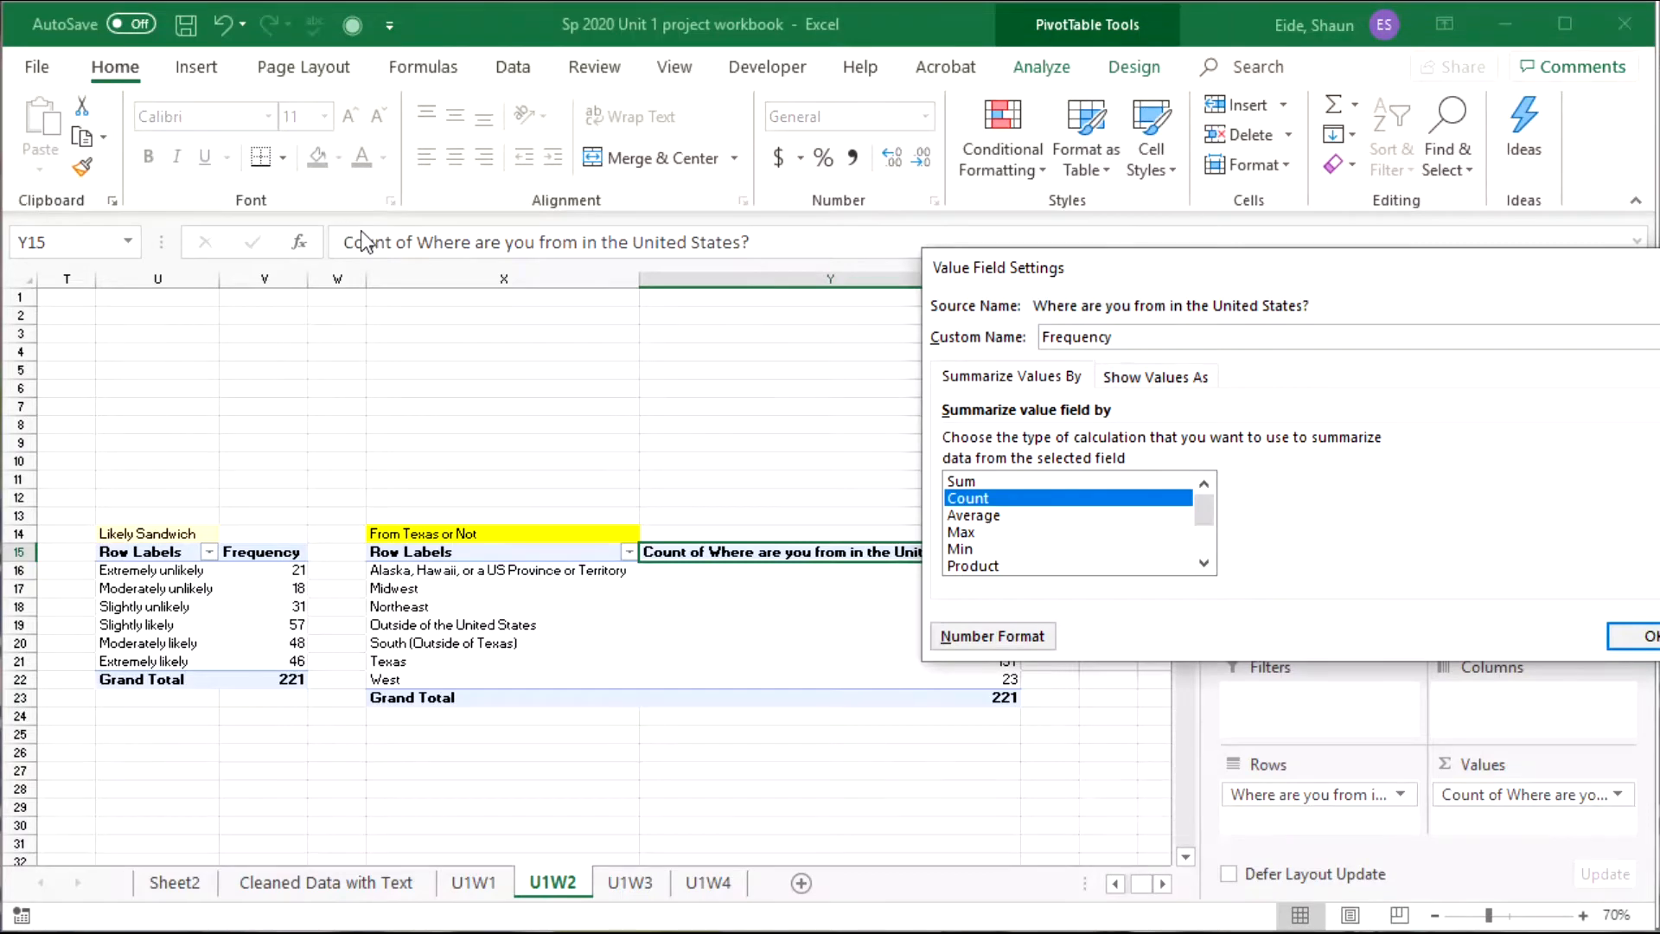
pyautogui.click(1637, 636)
# Examine the region row labels in the From Texas or Not pivot table, comparing Texas with the other regions.
pyautogui.click(536, 633)
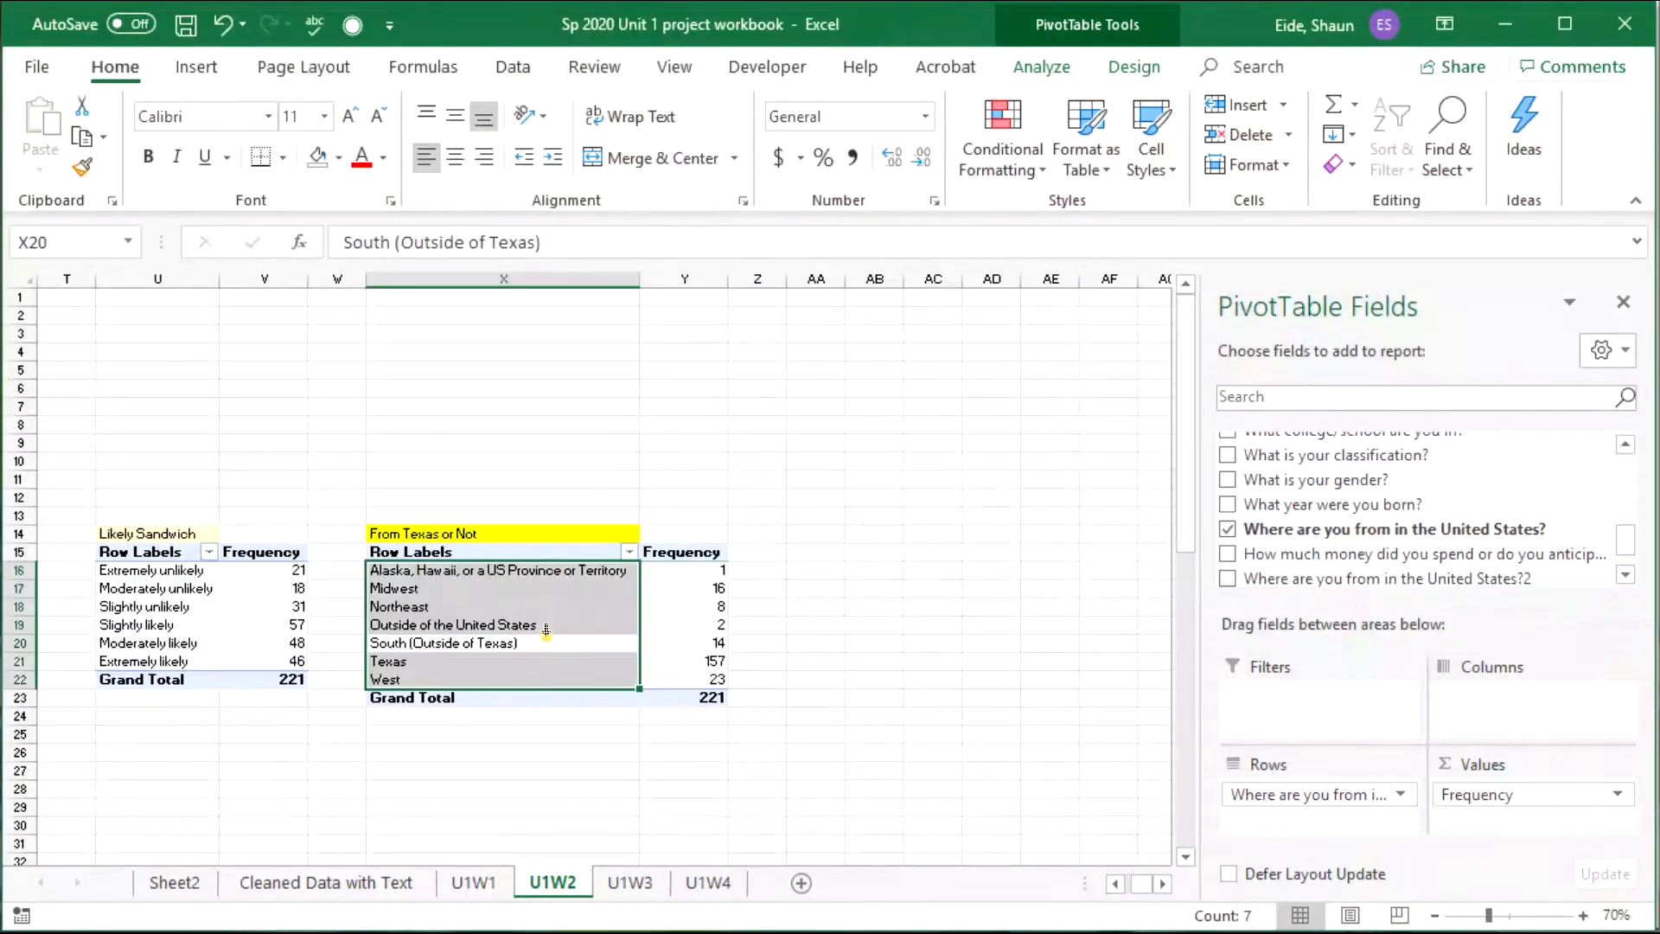
pyautogui.click(508, 617)
pyautogui.click(862, 576)
pyautogui.click(545, 589)
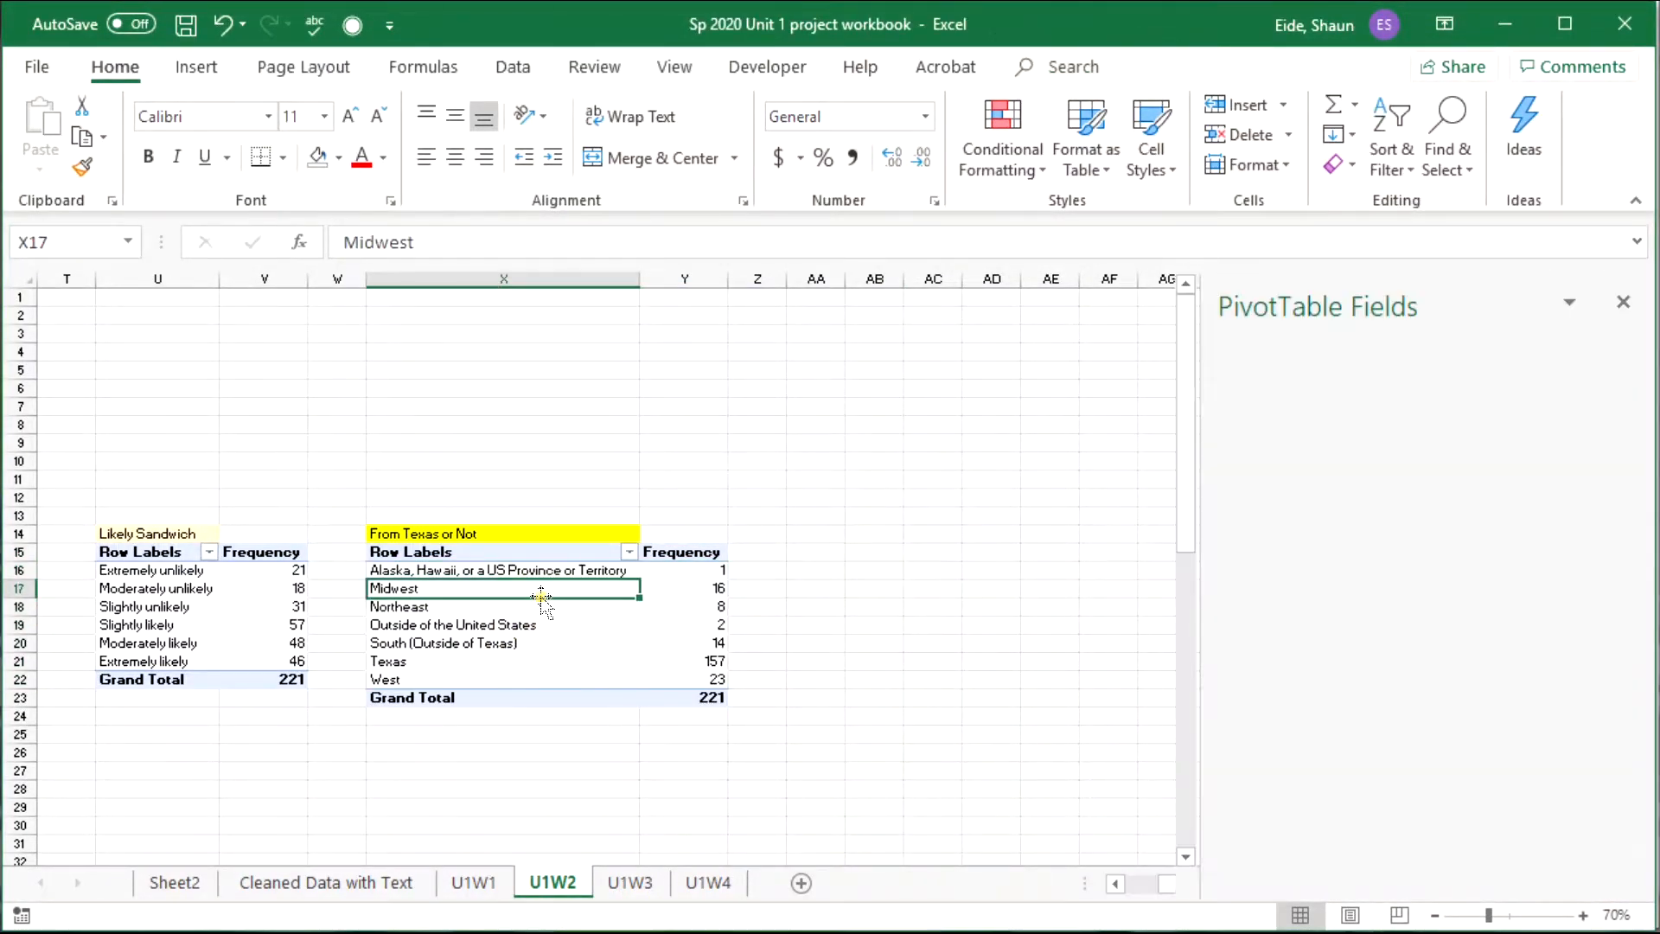
pyautogui.click(497, 571)
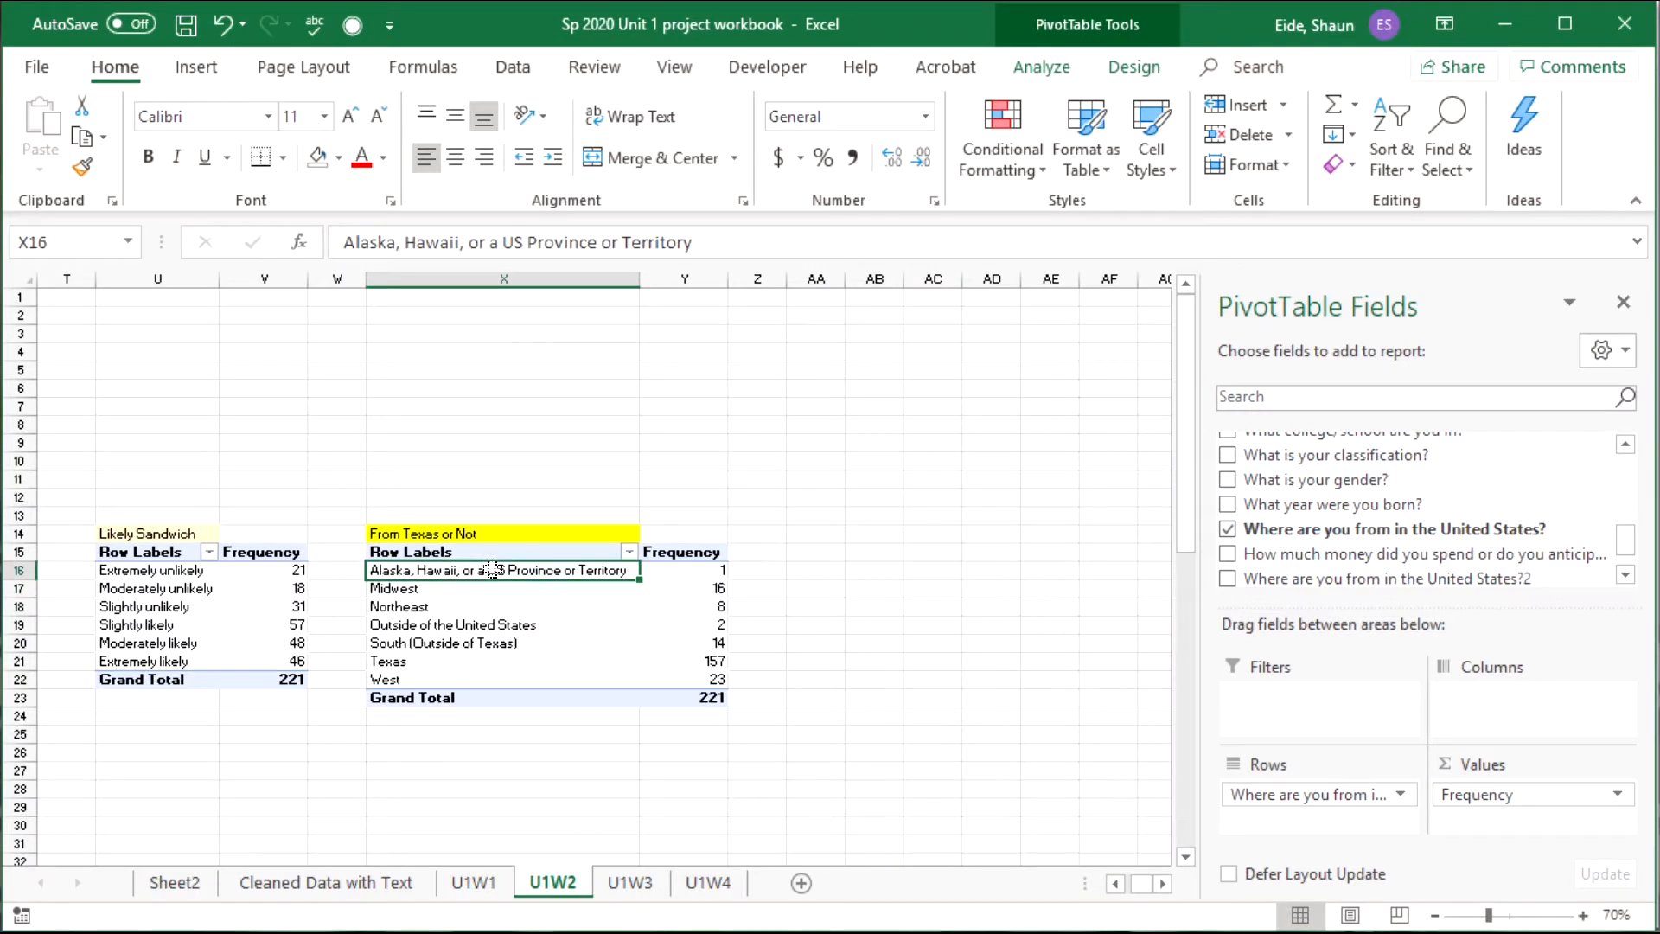
pyautogui.click(450, 679)
pyautogui.click(456, 663)
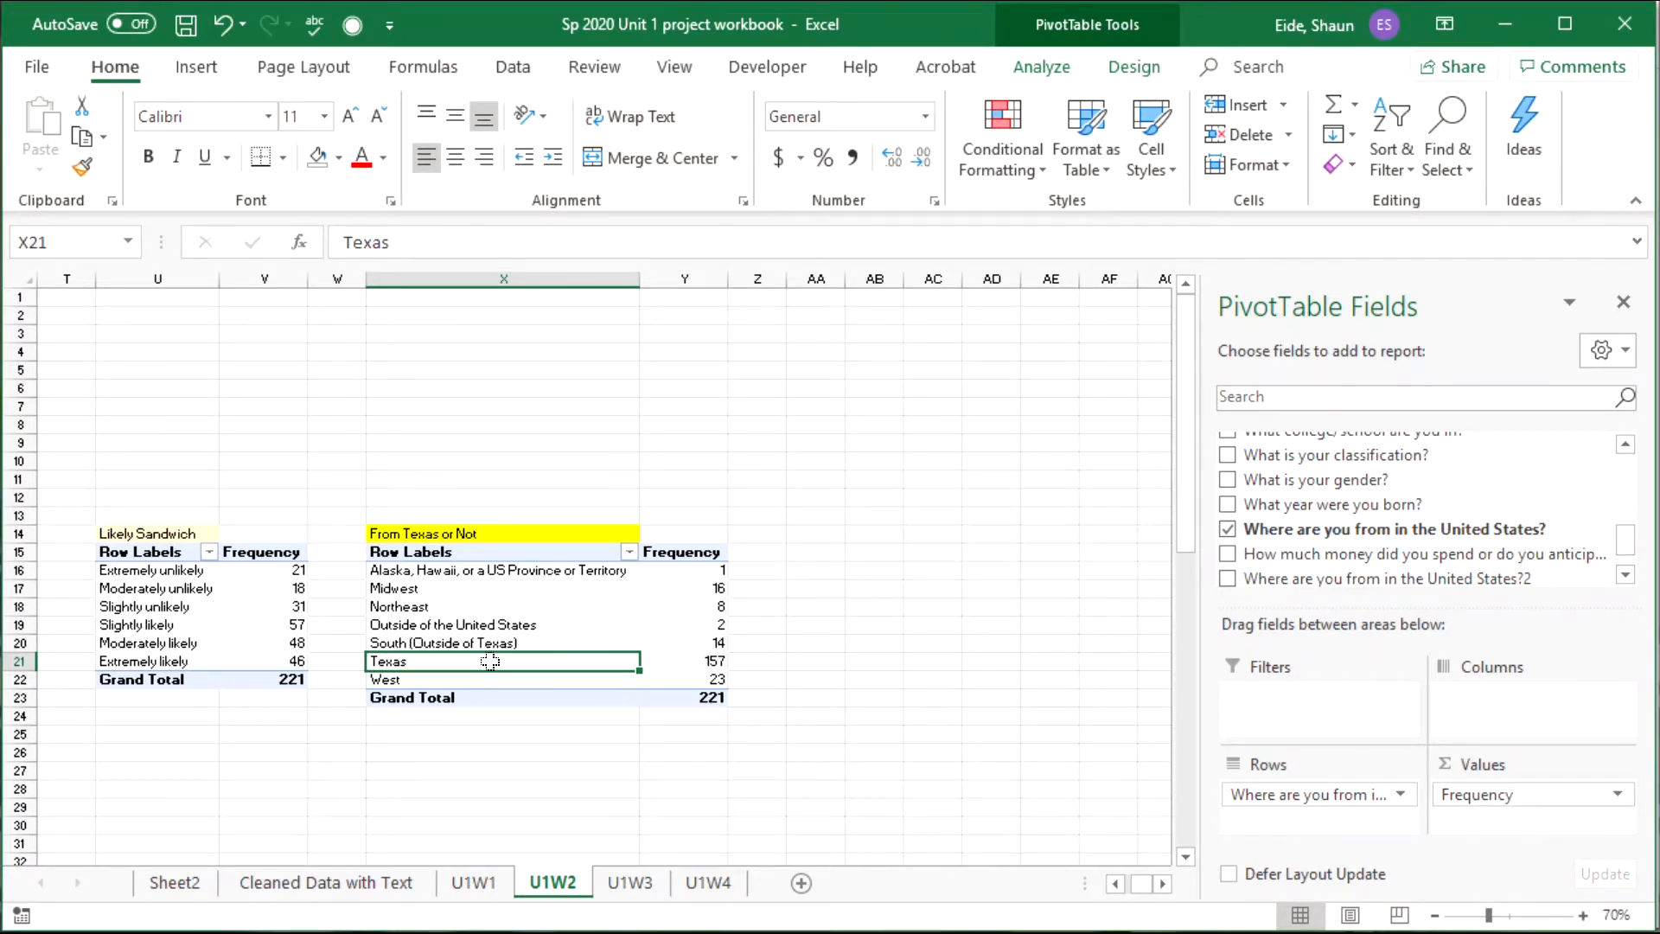
pyautogui.click(491, 680)
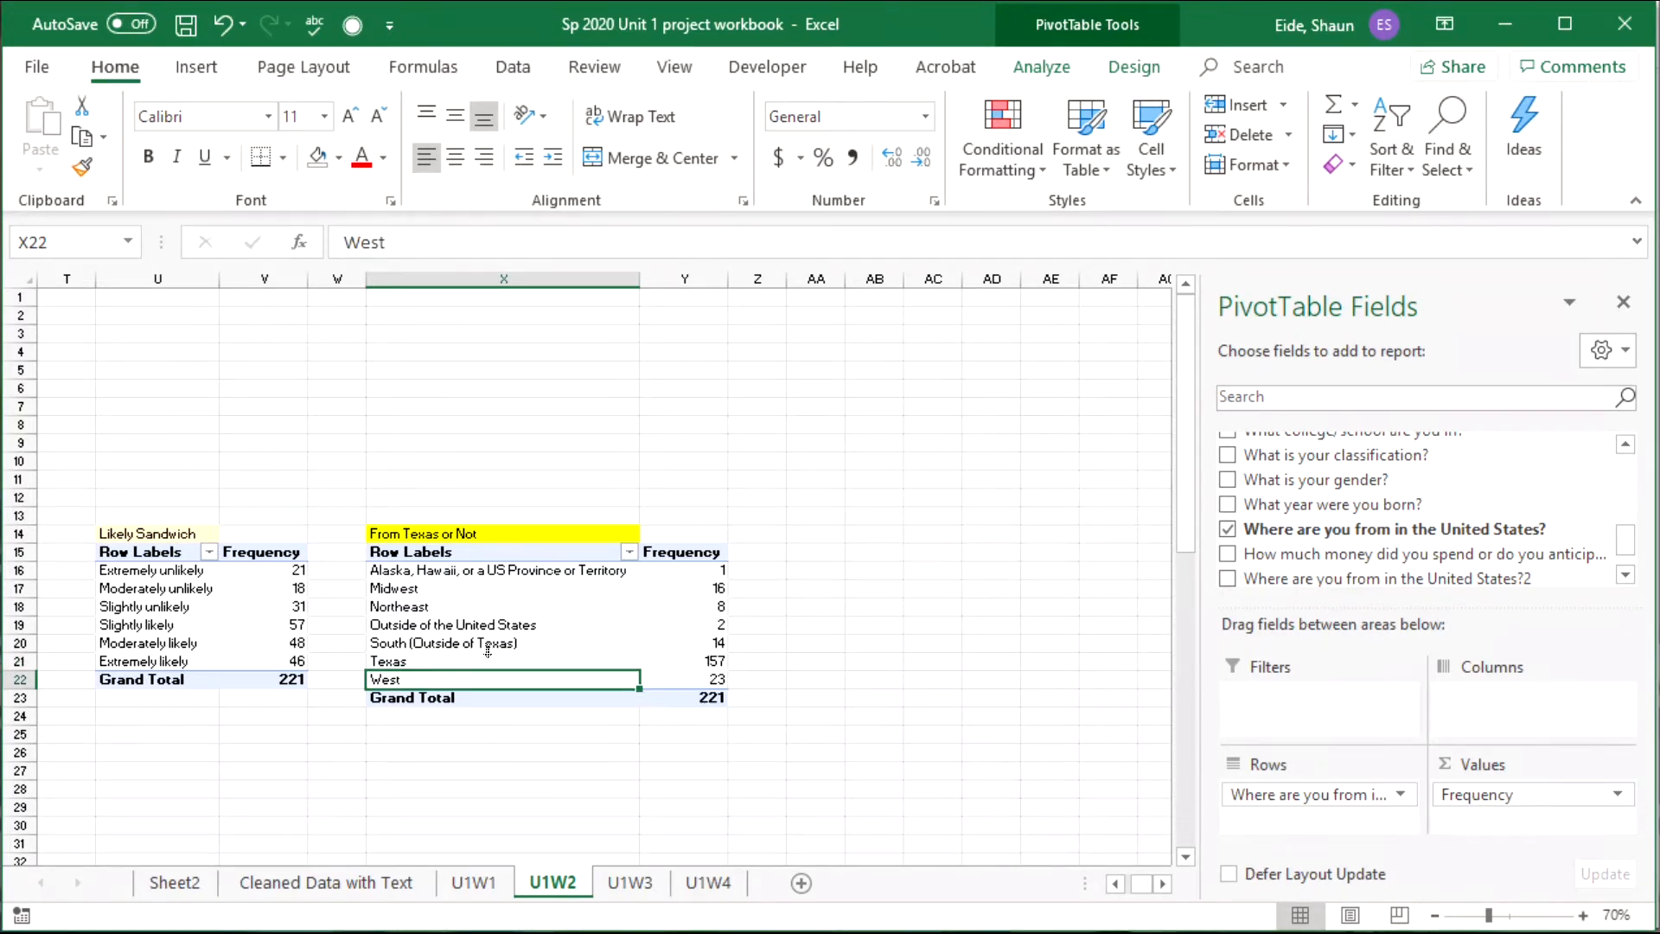
pyautogui.click(488, 653)
pyautogui.click(510, 664)
# Group all row labels except Texas, from Alaska, Hawaii to West, into one group in the From Texas or Not pivot table.
pyautogui.click(500, 681)
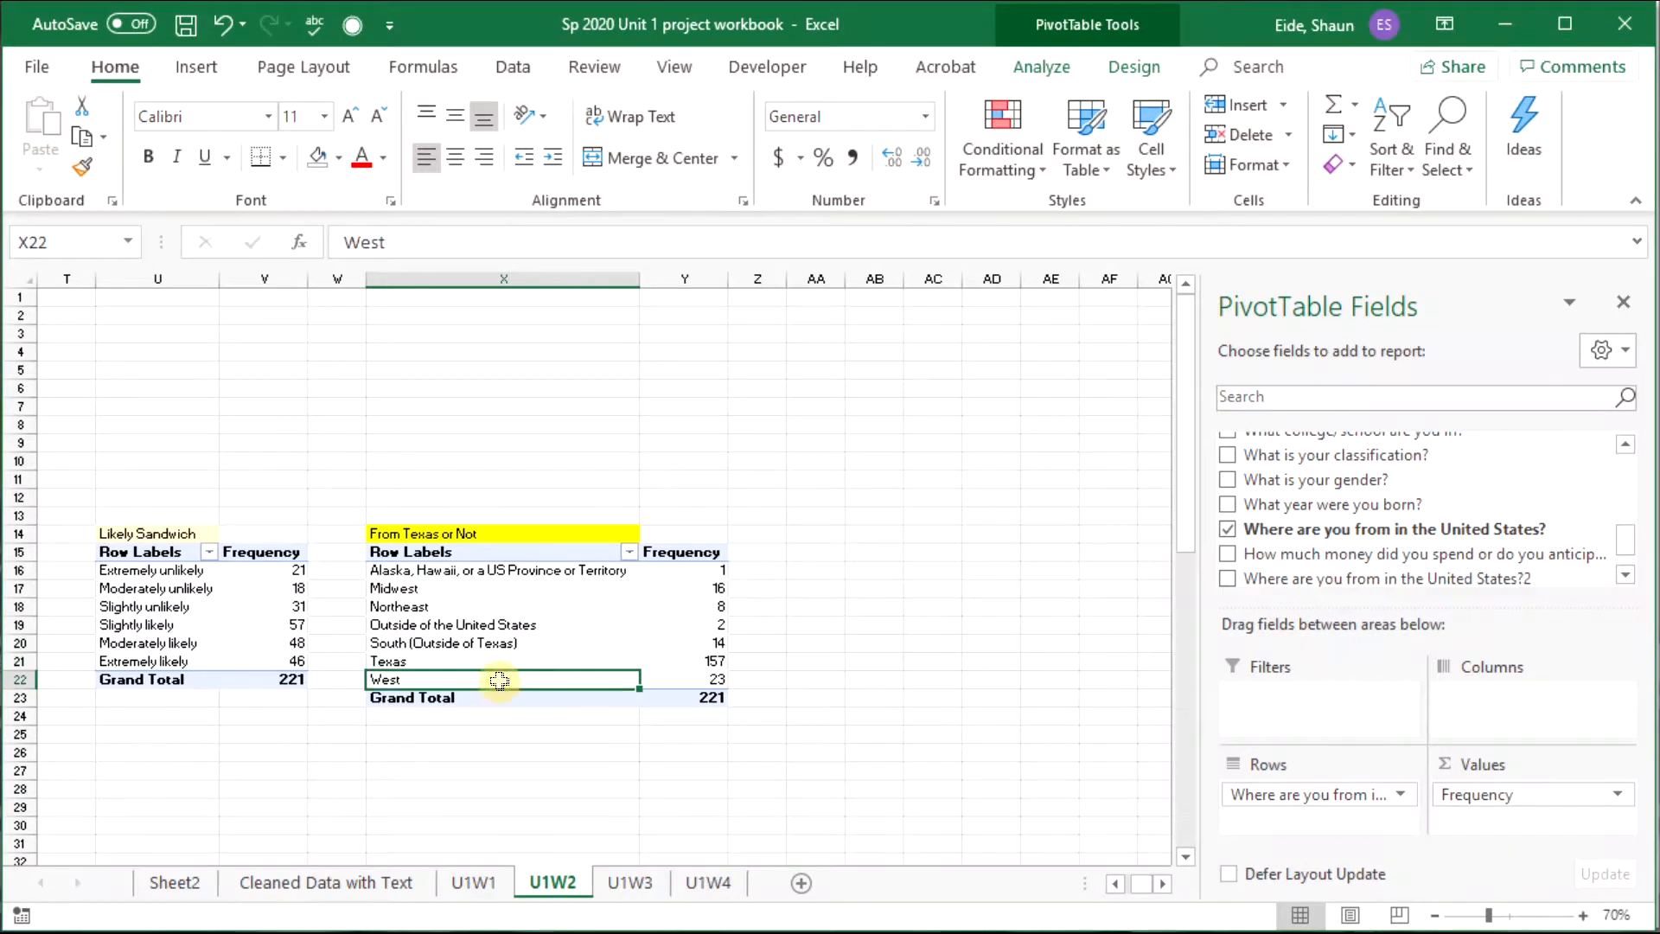
pyautogui.keyDown('ctrl'); pyautogui.click(453, 649); pyautogui.keyUp('ctrl')
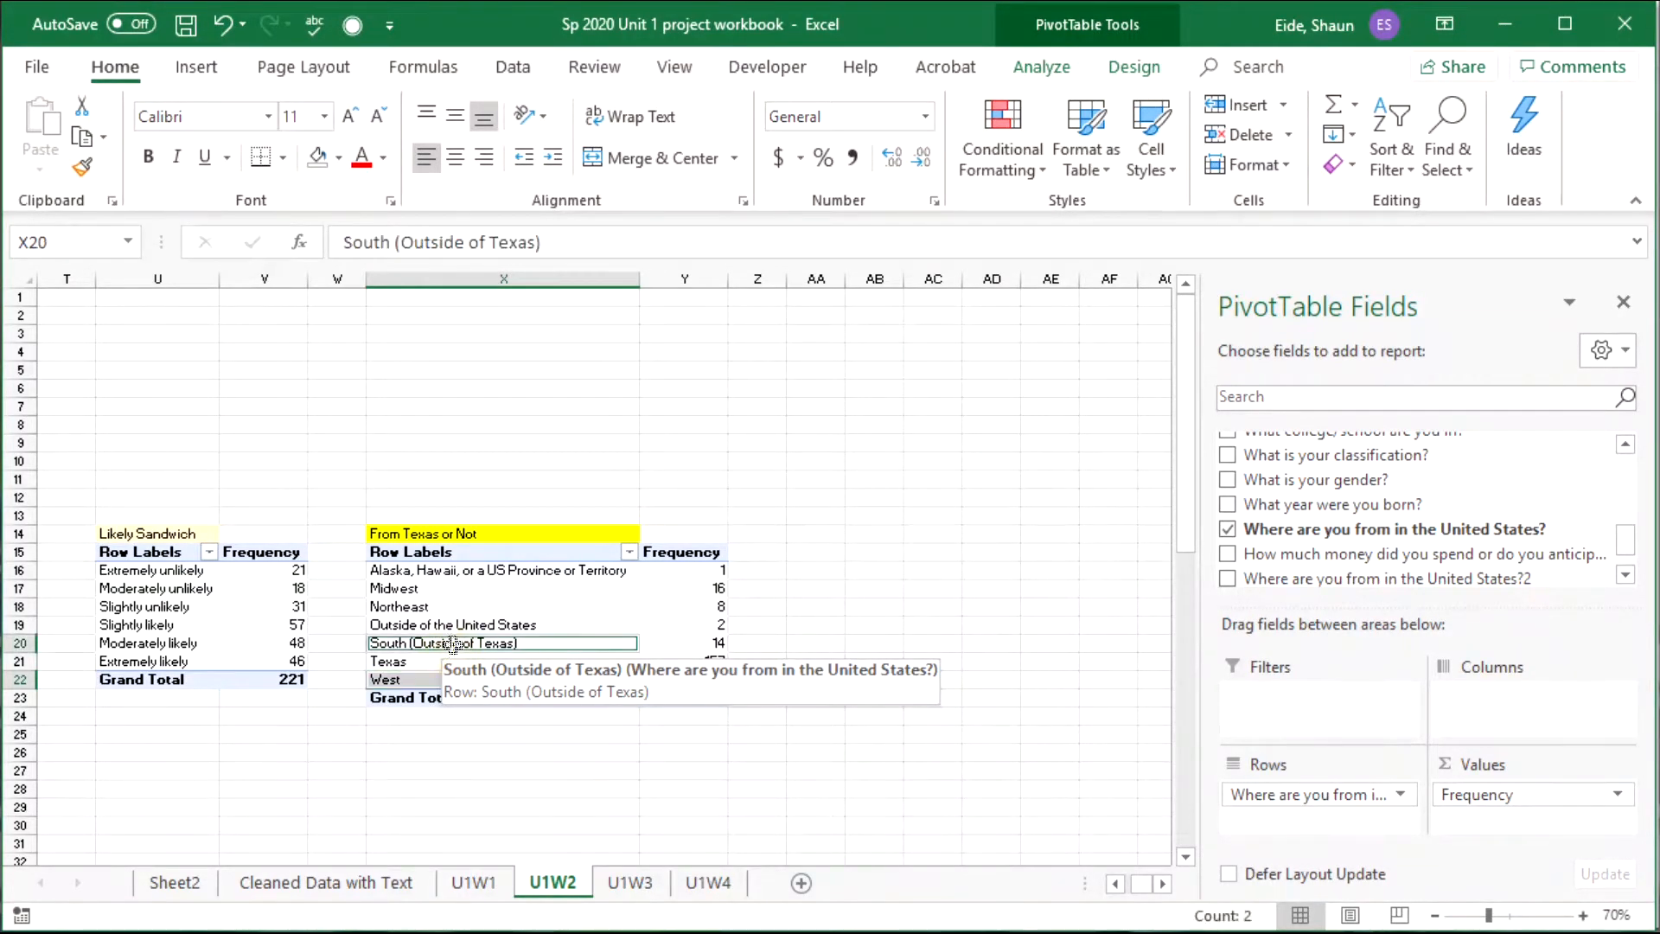
pyautogui.keyDown('ctrl'); pyautogui.click(441, 624); pyautogui.keyUp('ctrl')
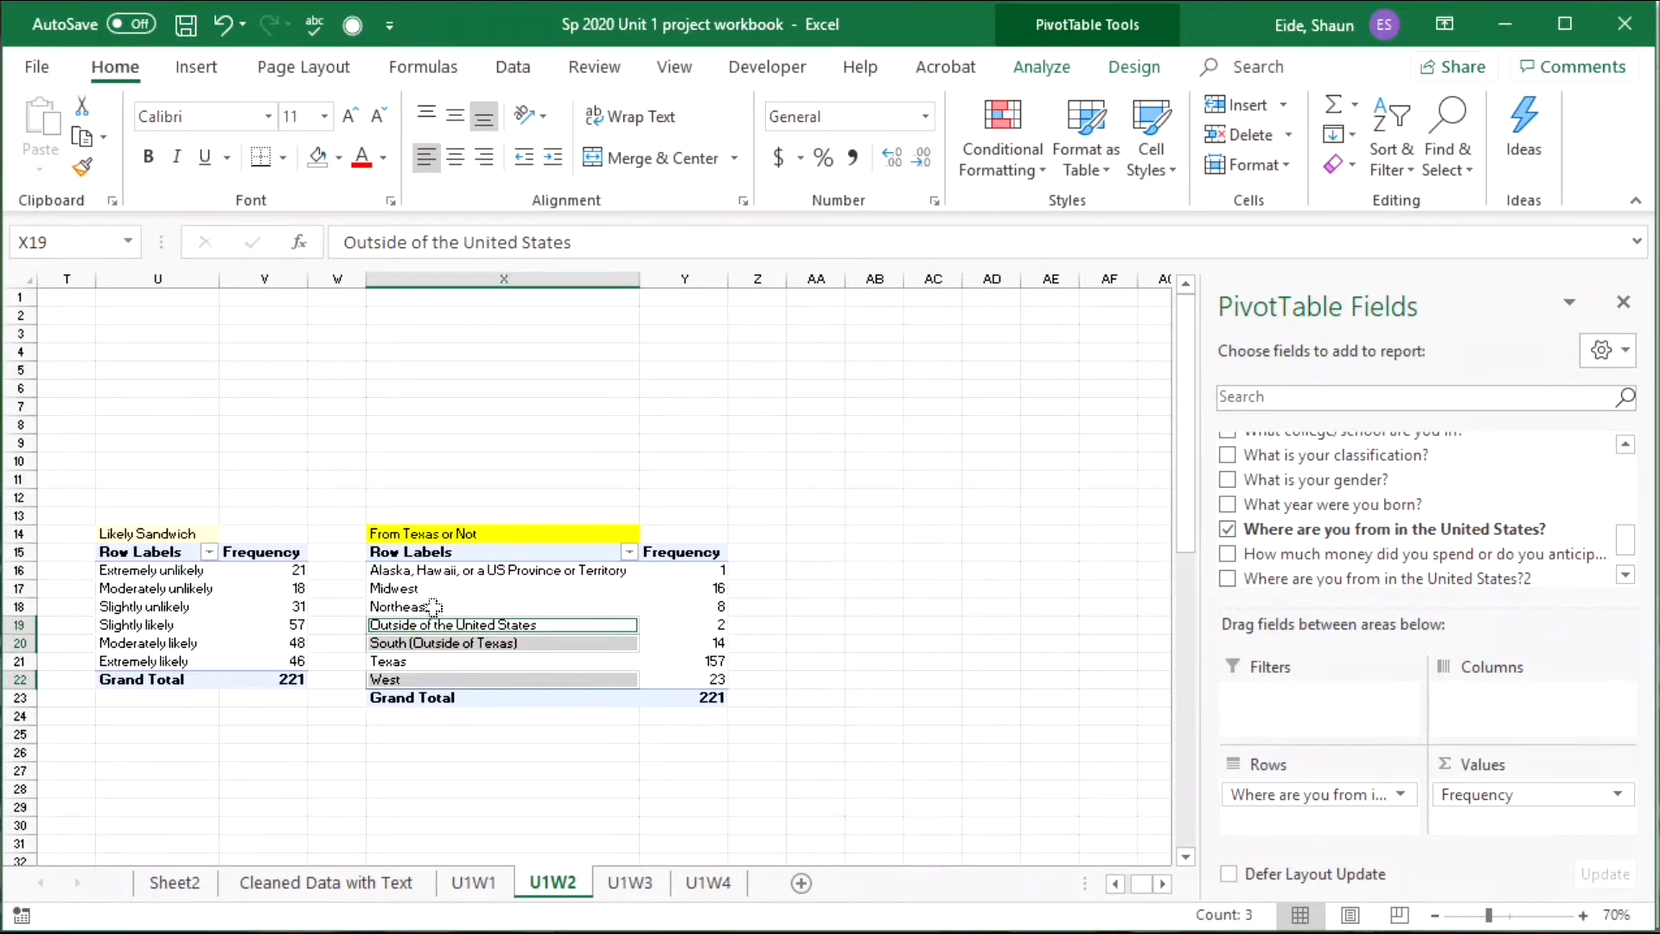
pyautogui.keyDown('ctrl'); pyautogui.click(433, 606); pyautogui.keyUp('ctrl')
pyautogui.keyDown('ctrl'); pyautogui.click(433, 590); pyautogui.keyUp('ctrl')
pyautogui.keyDown('ctrl'); pyautogui.click(449, 572); pyautogui.keyUp('ctrl')
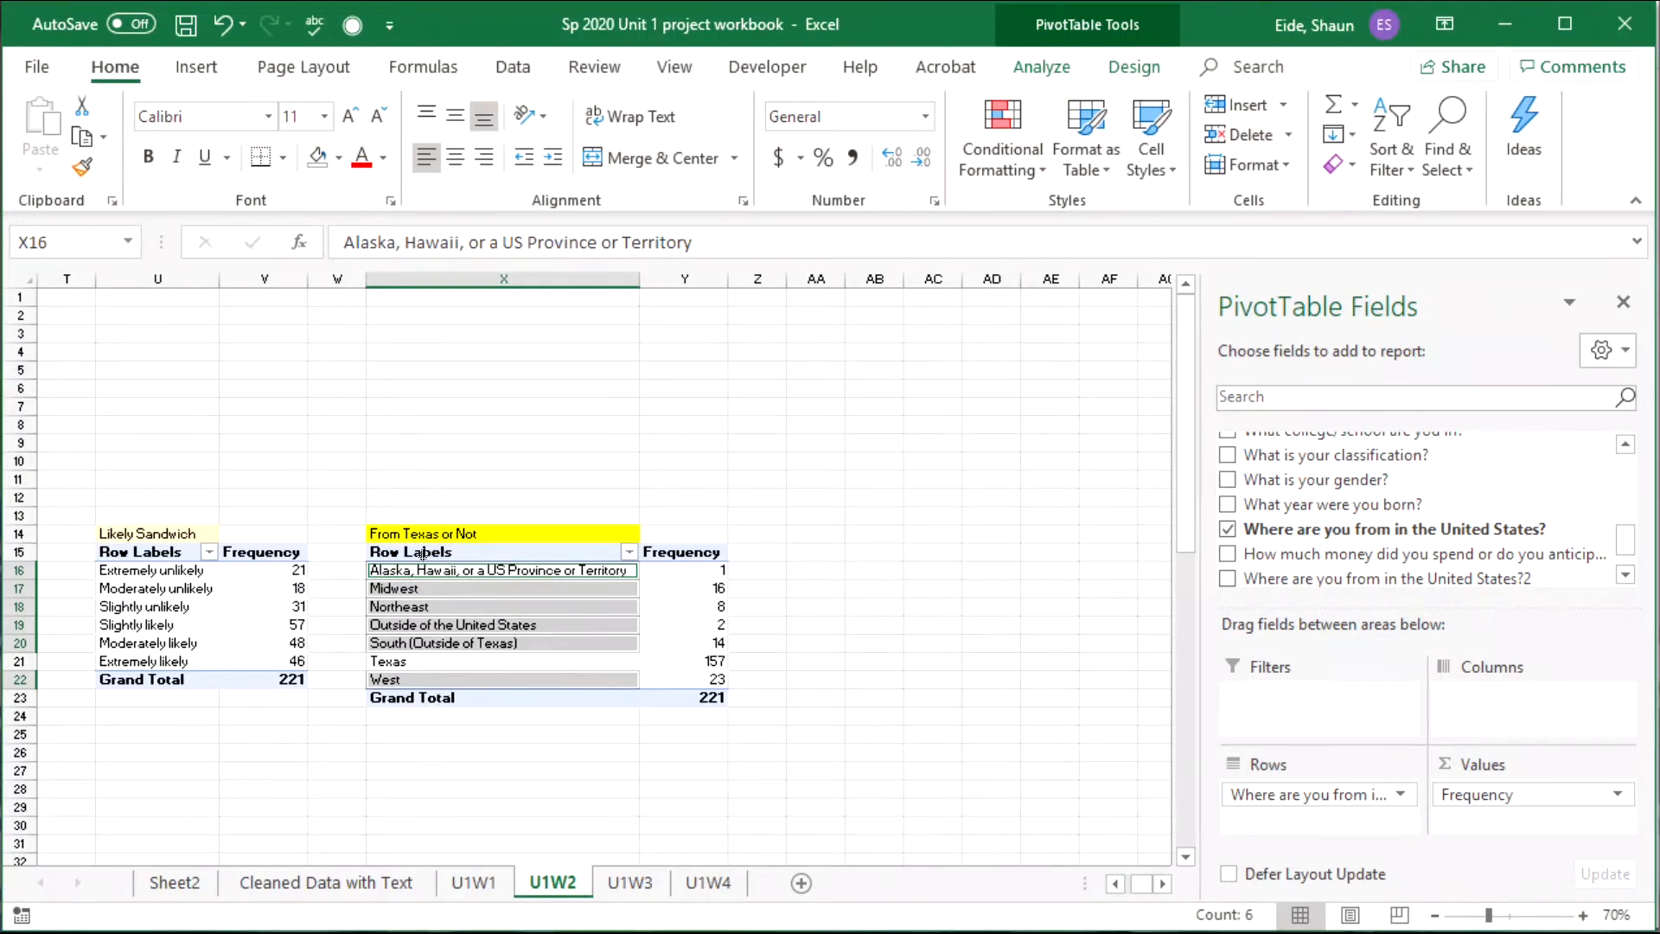
pyautogui.rightClick(426, 631)
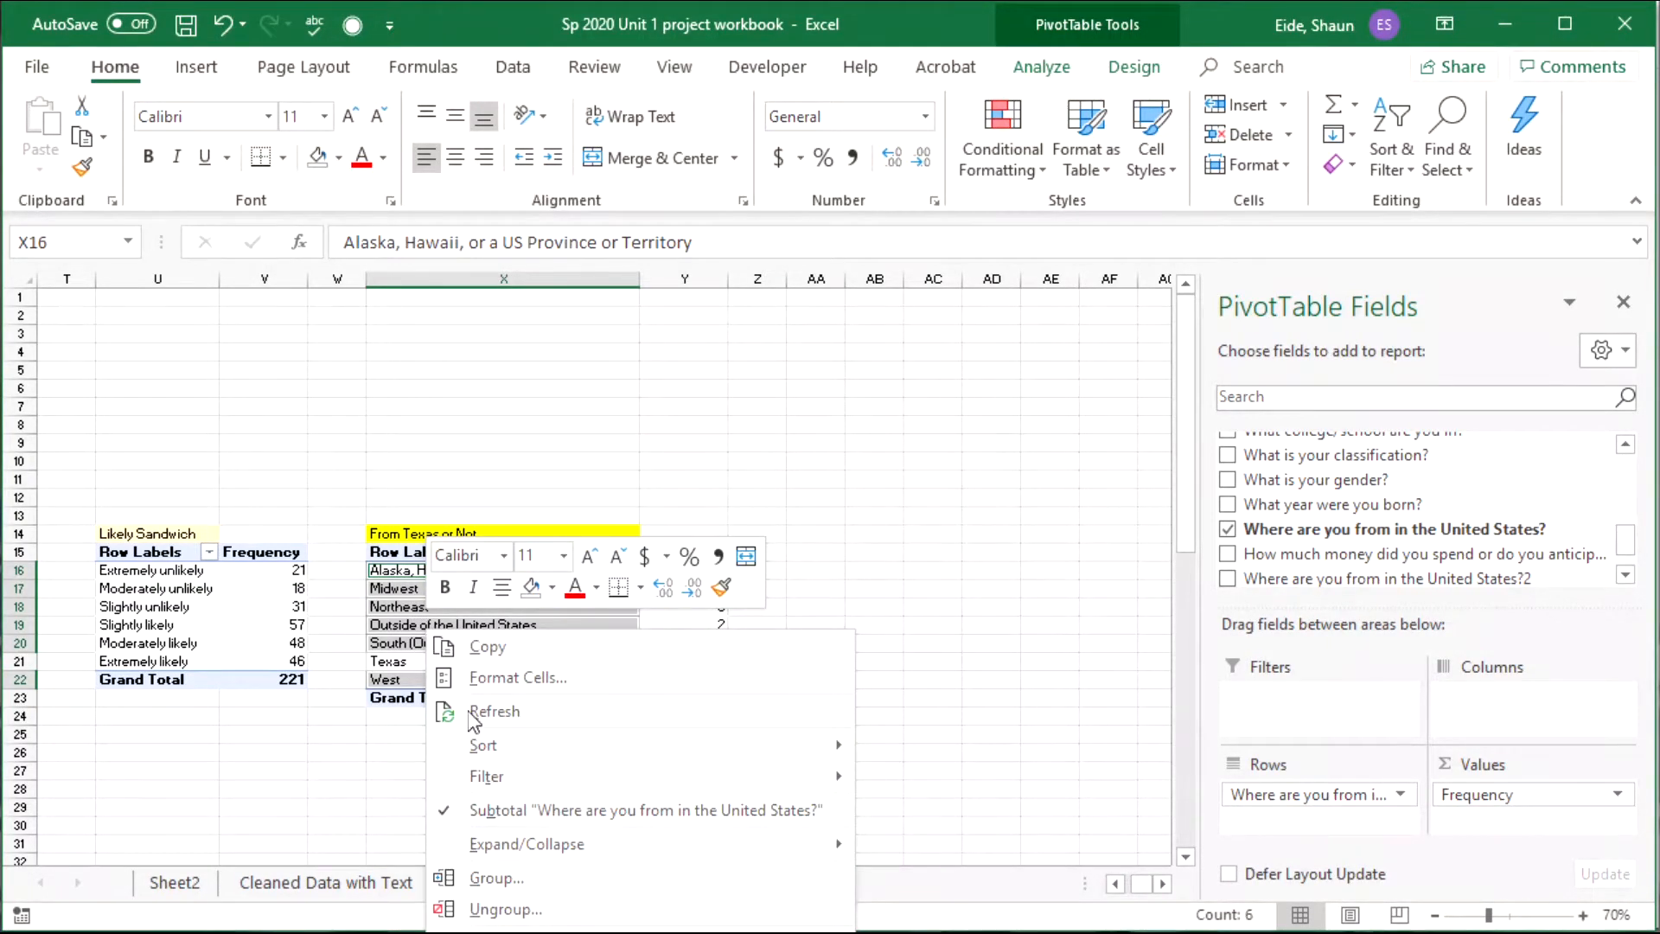
pyautogui.click(496, 878)
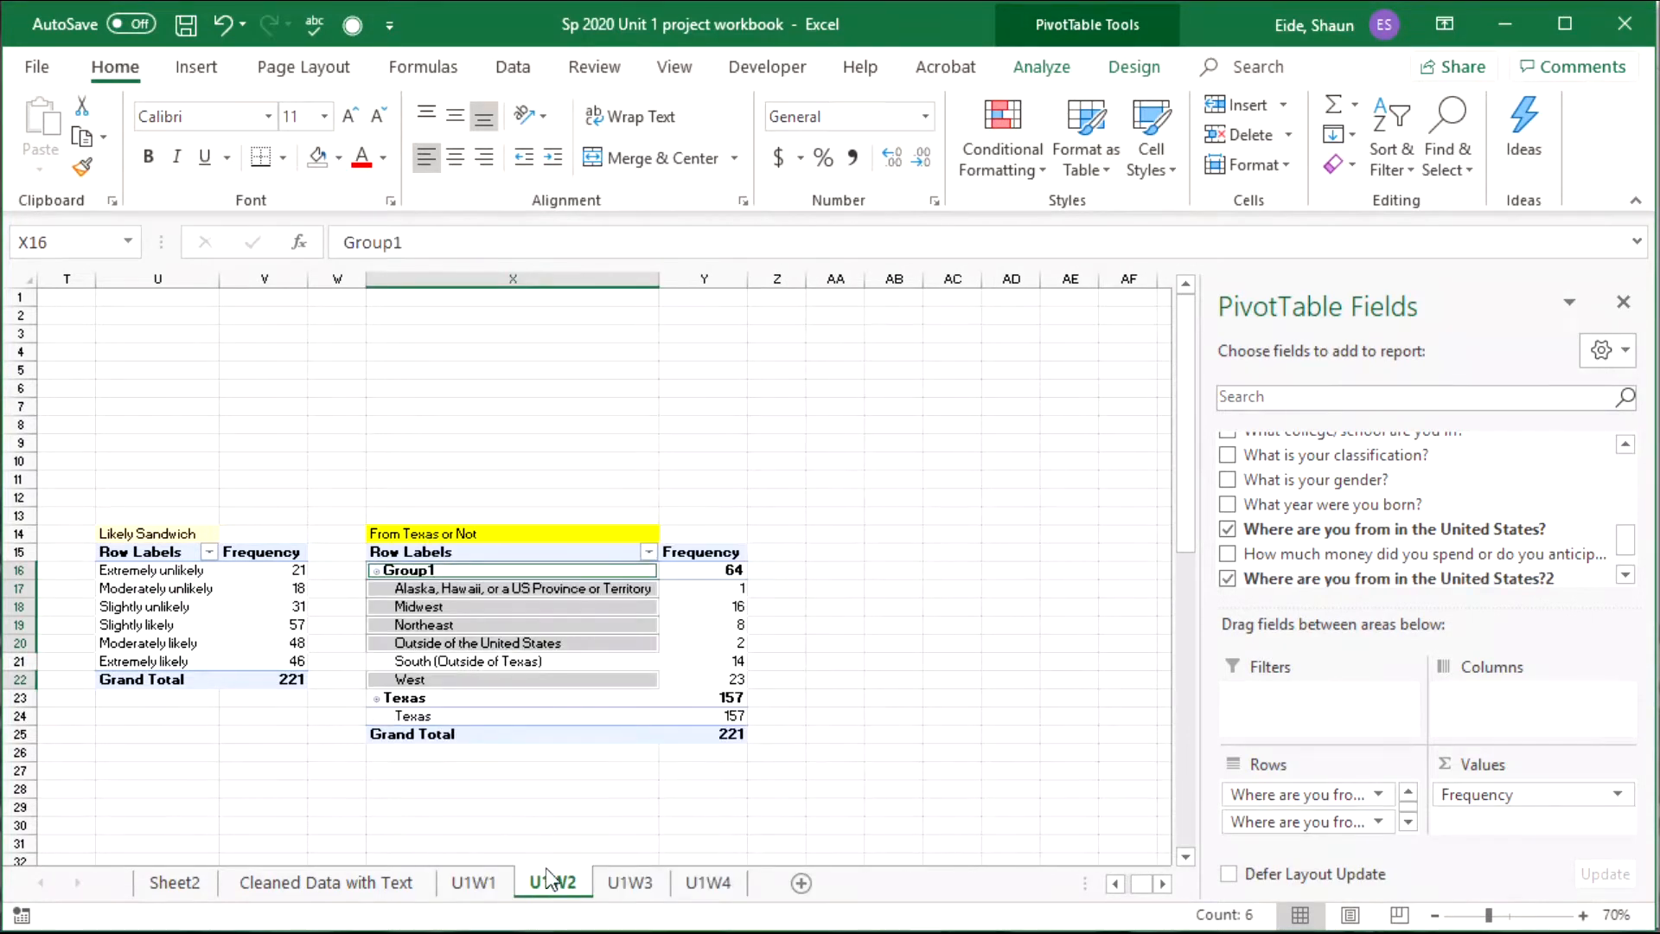
pyautogui.click(570, 768)
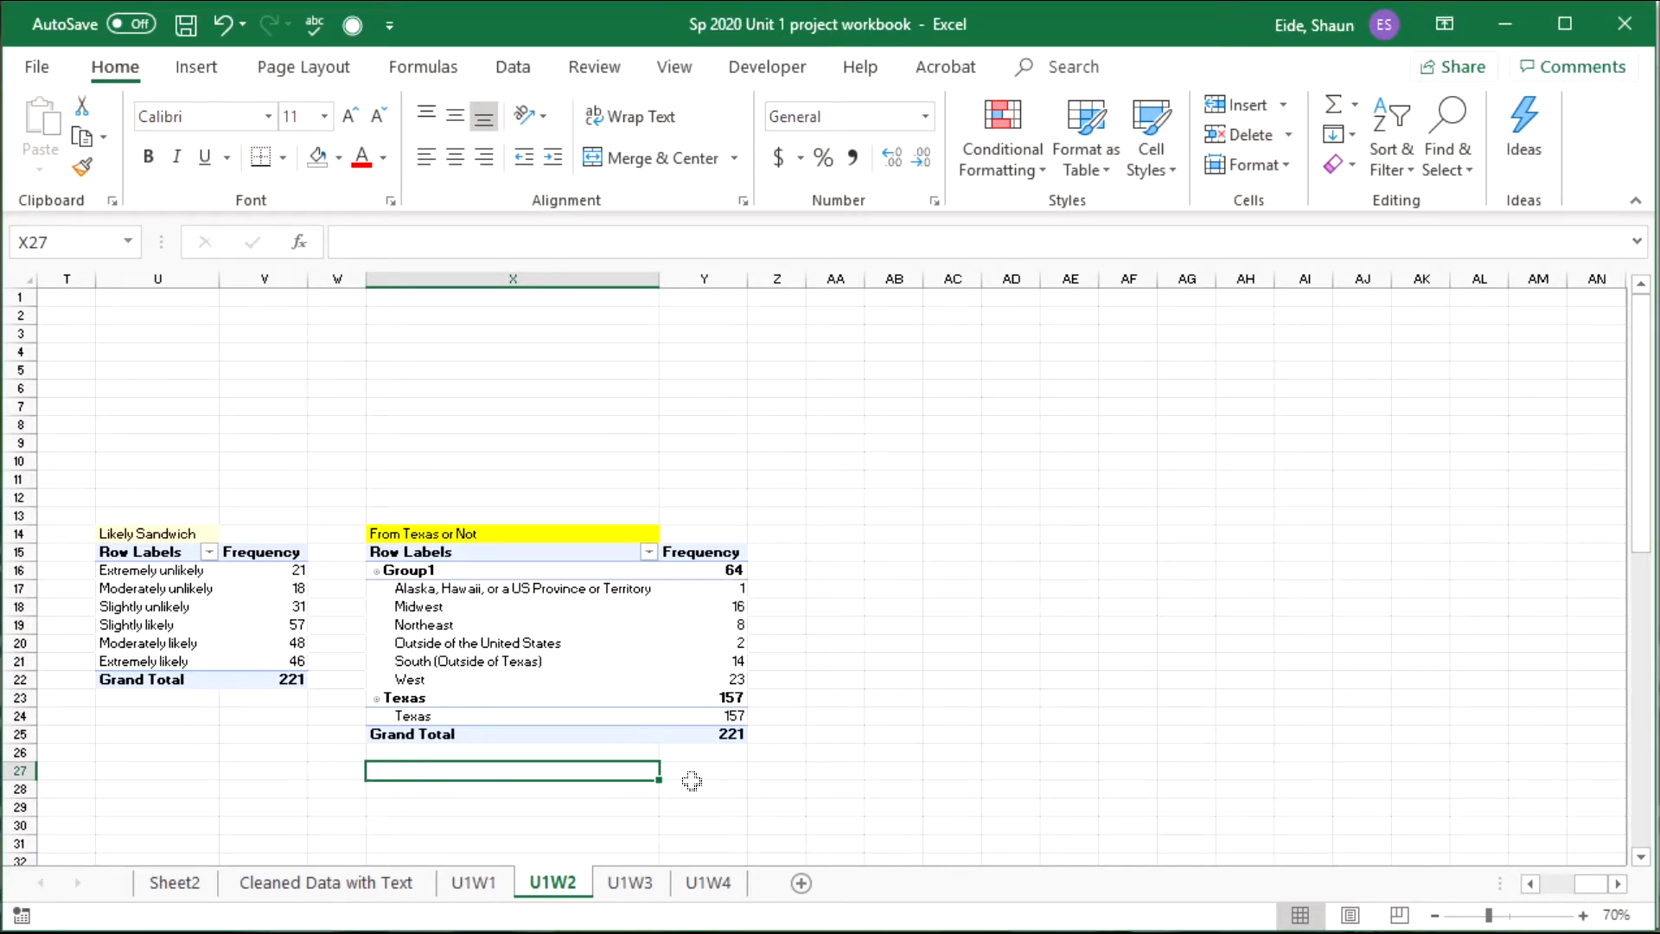
pyautogui.click(482, 699)
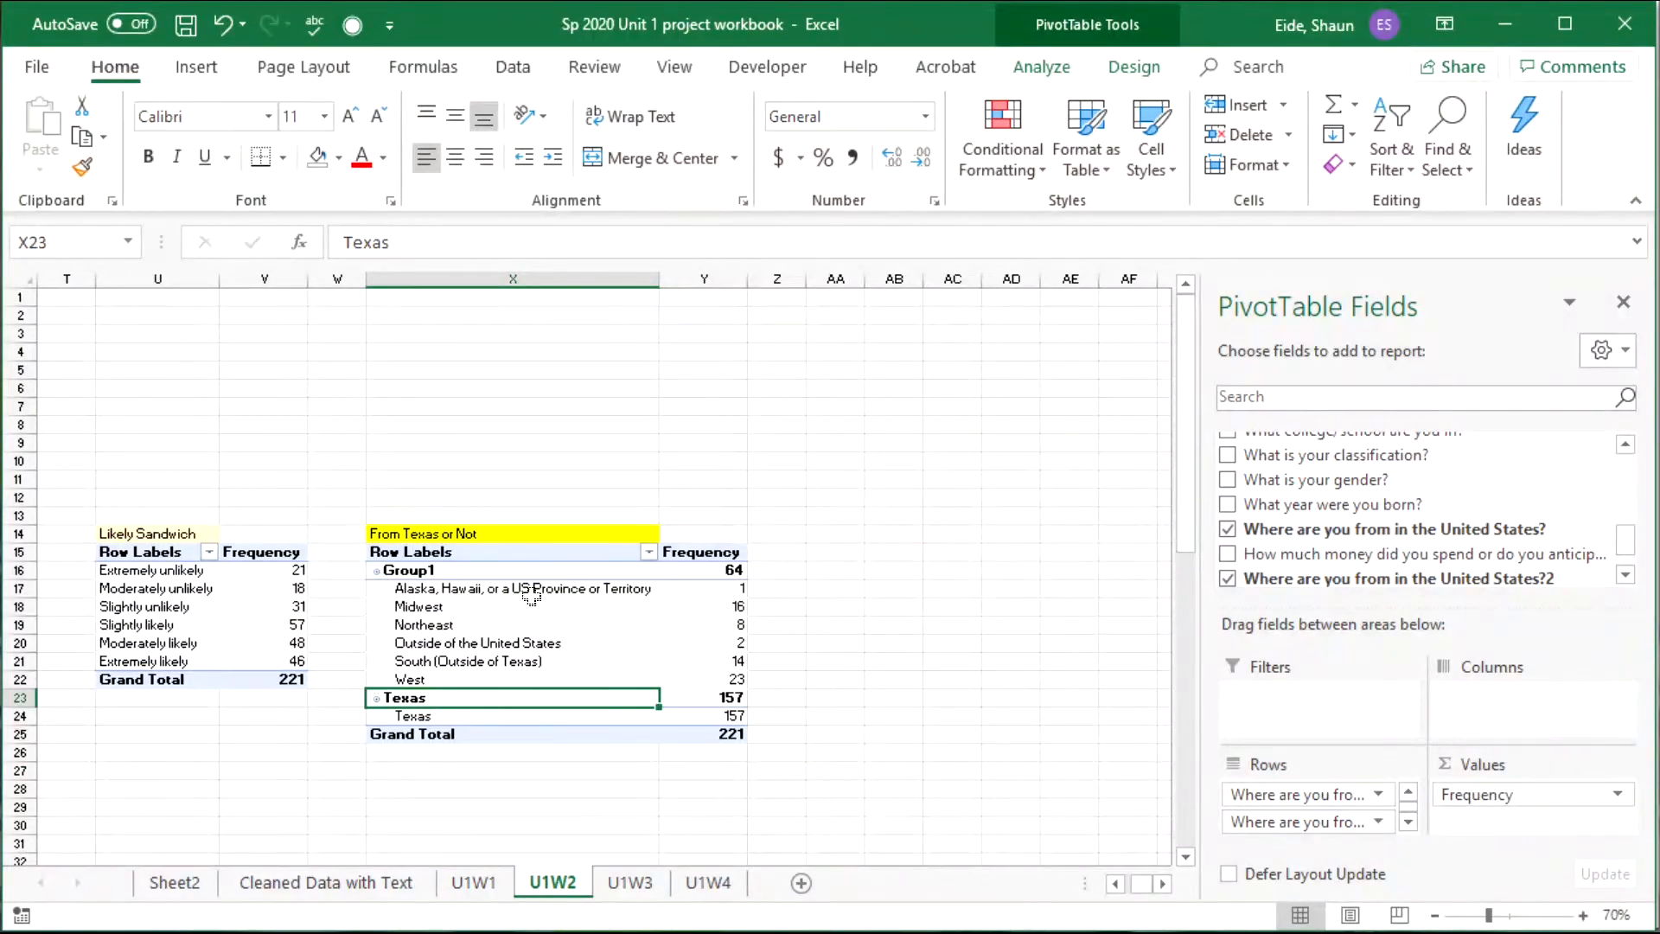
pyautogui.click(227, 809)
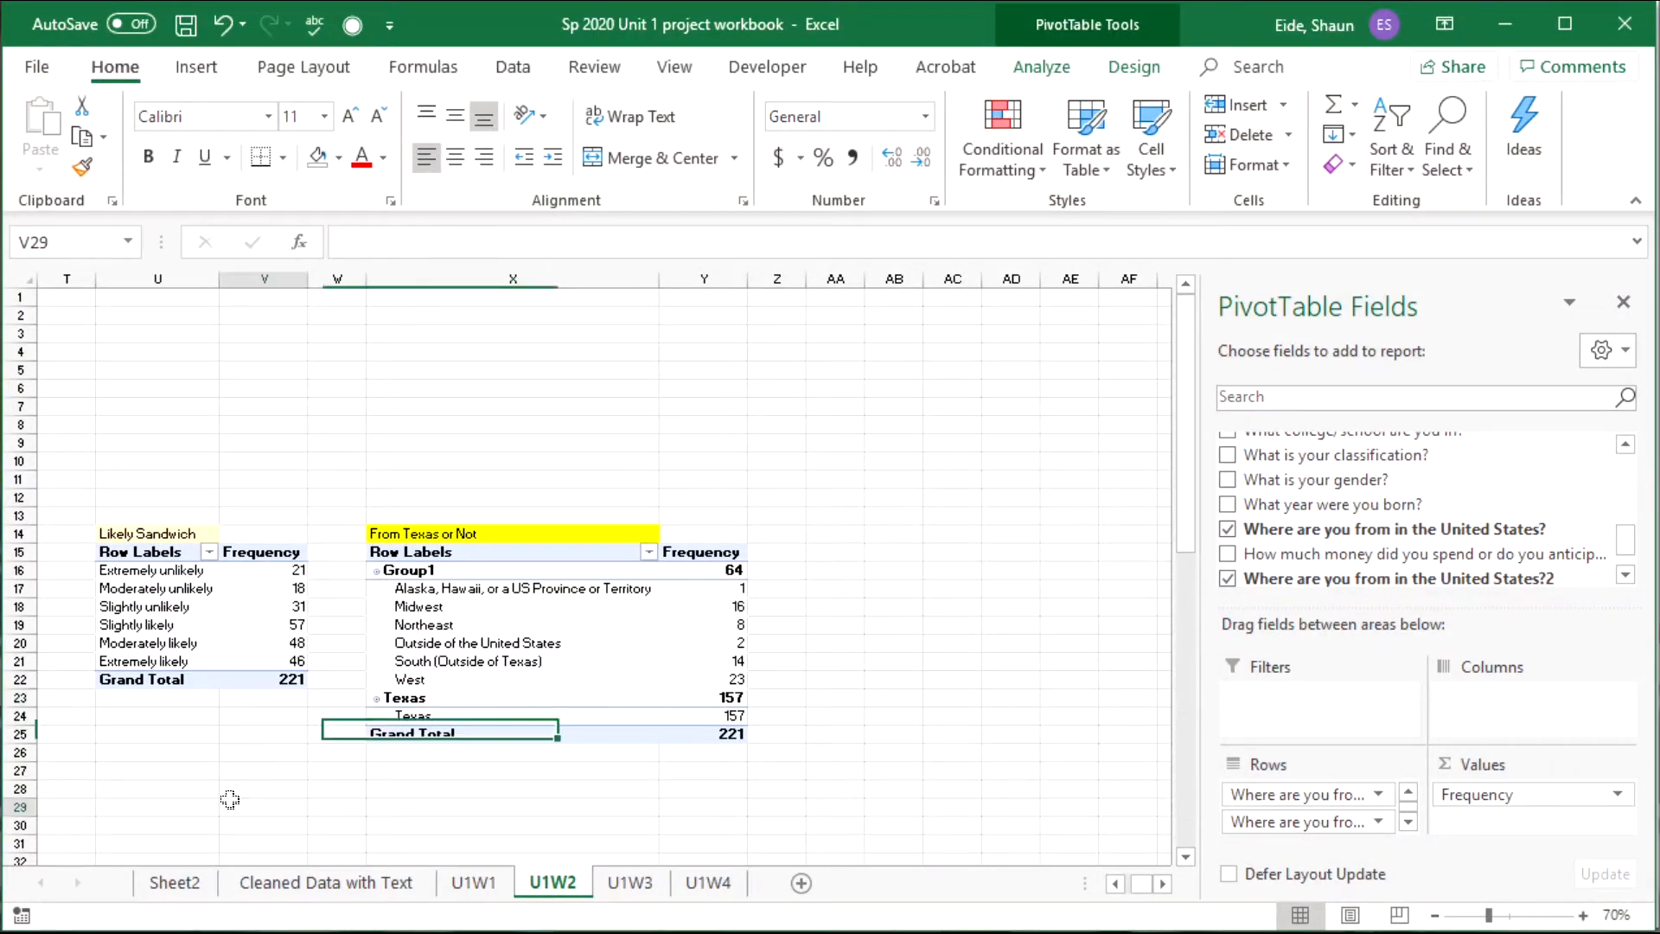
pyautogui.click(282, 744)
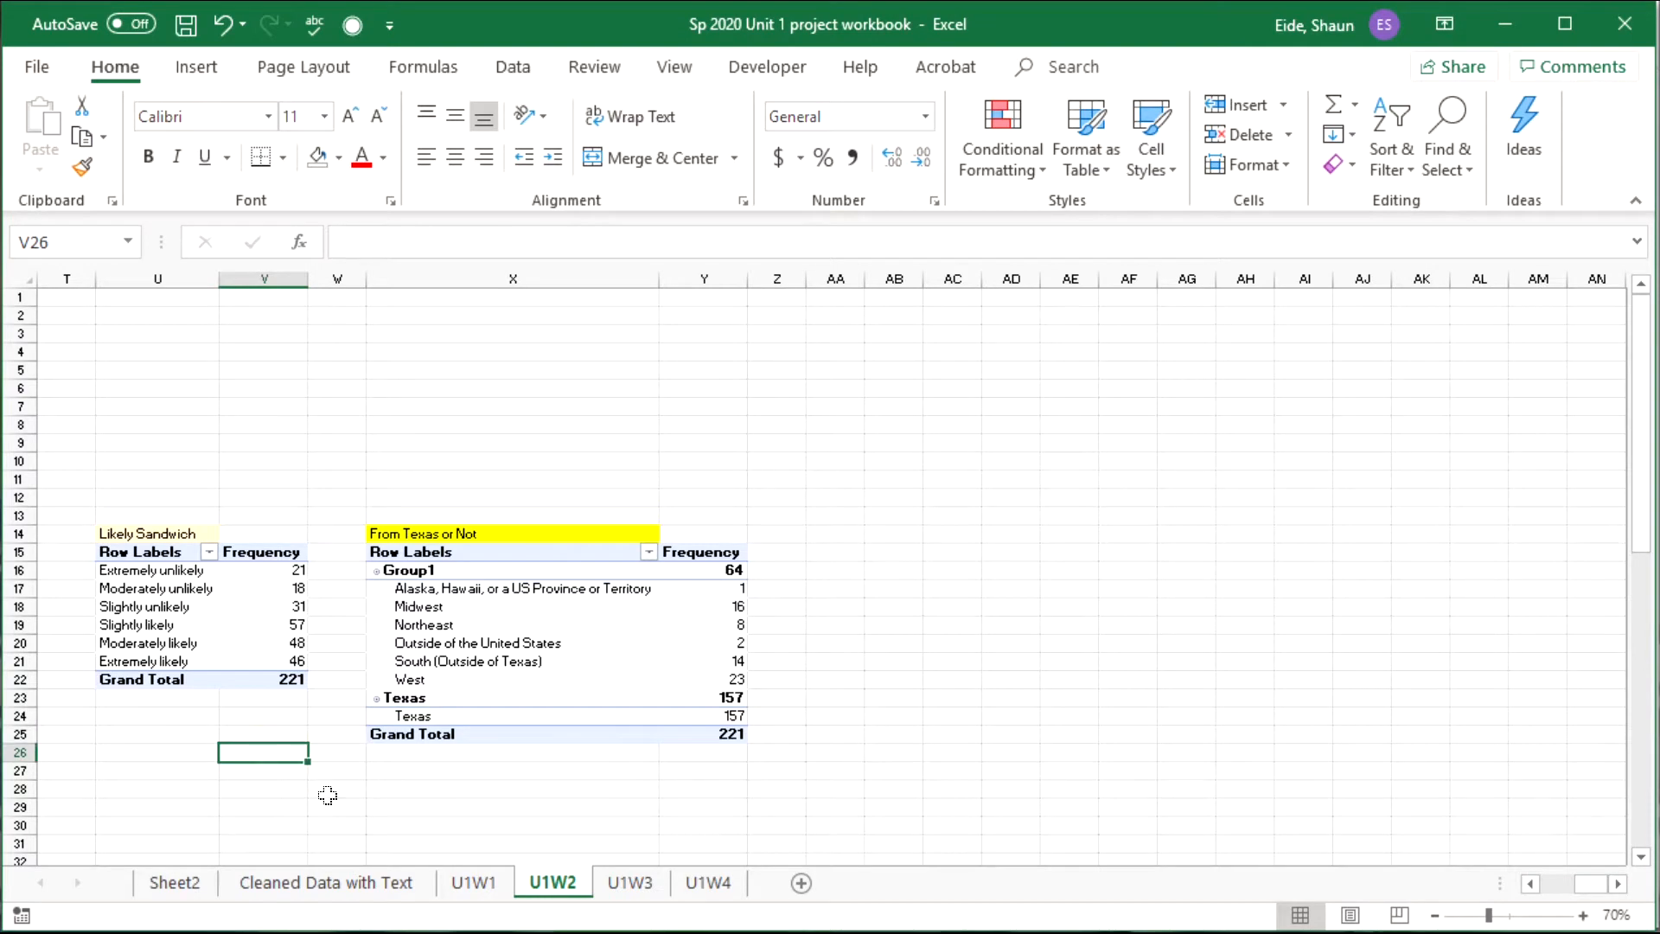
# Review the bar graph section of the U1W2 sheet and its list of ordinal variables in A28:A32.
pyautogui.moveTo(337, 807); pyautogui.dragTo(173, 733)
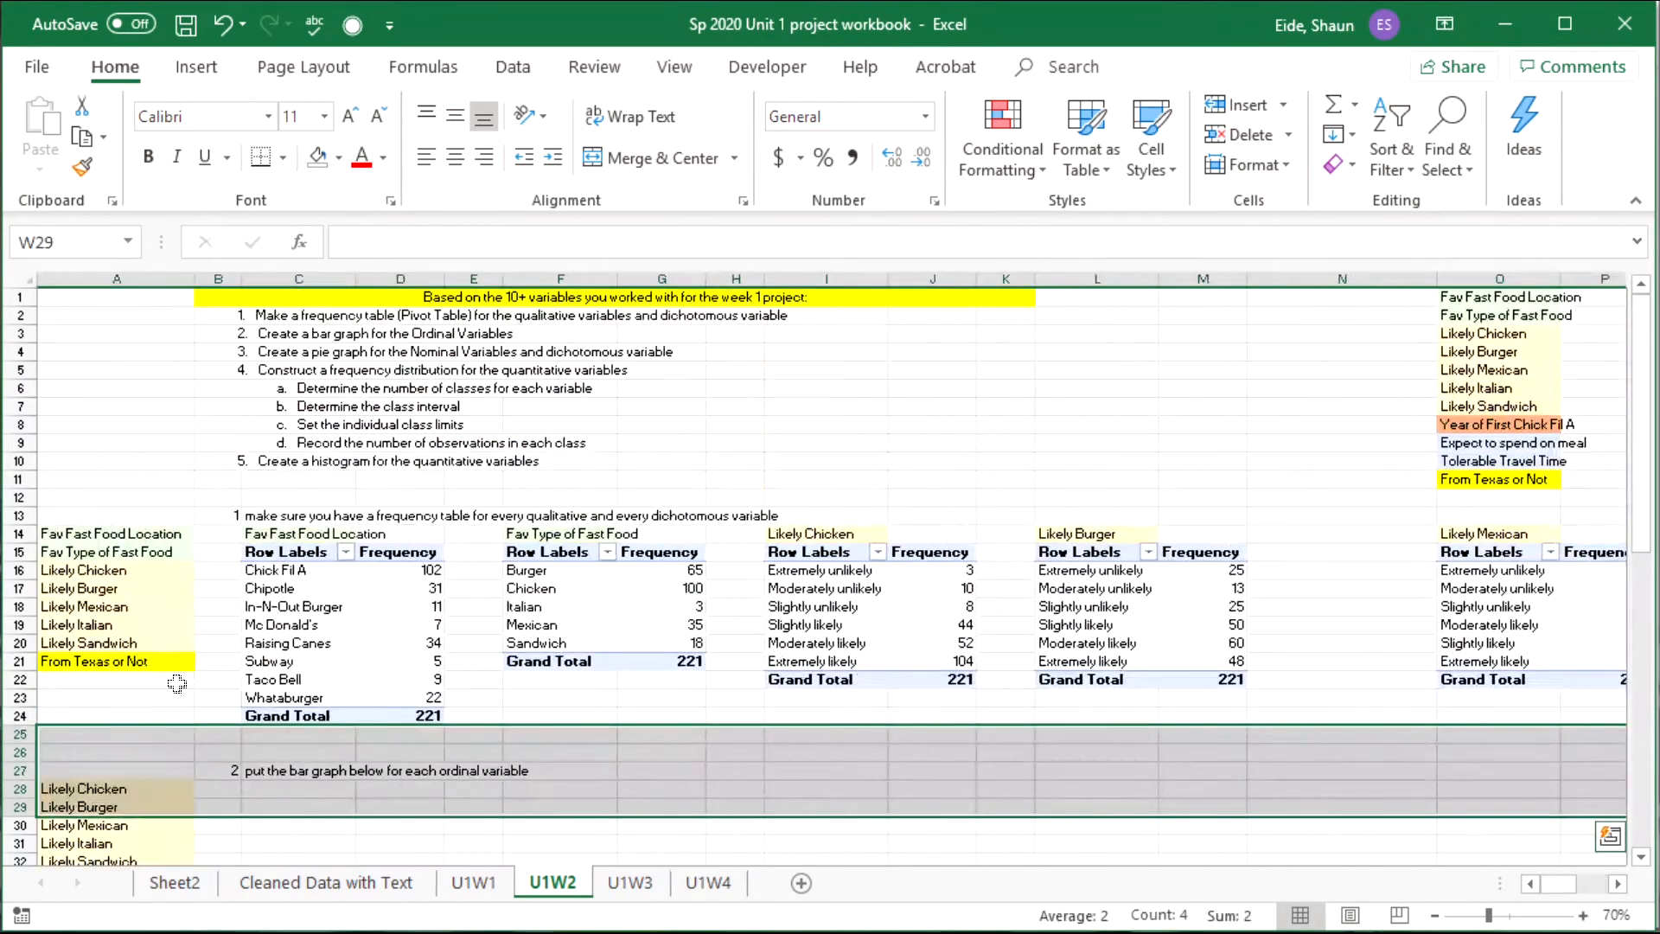
pyautogui.scroll(-4, 373, 646)
pyautogui.click(375, 646)
pyautogui.scroll(2, 367, 640)
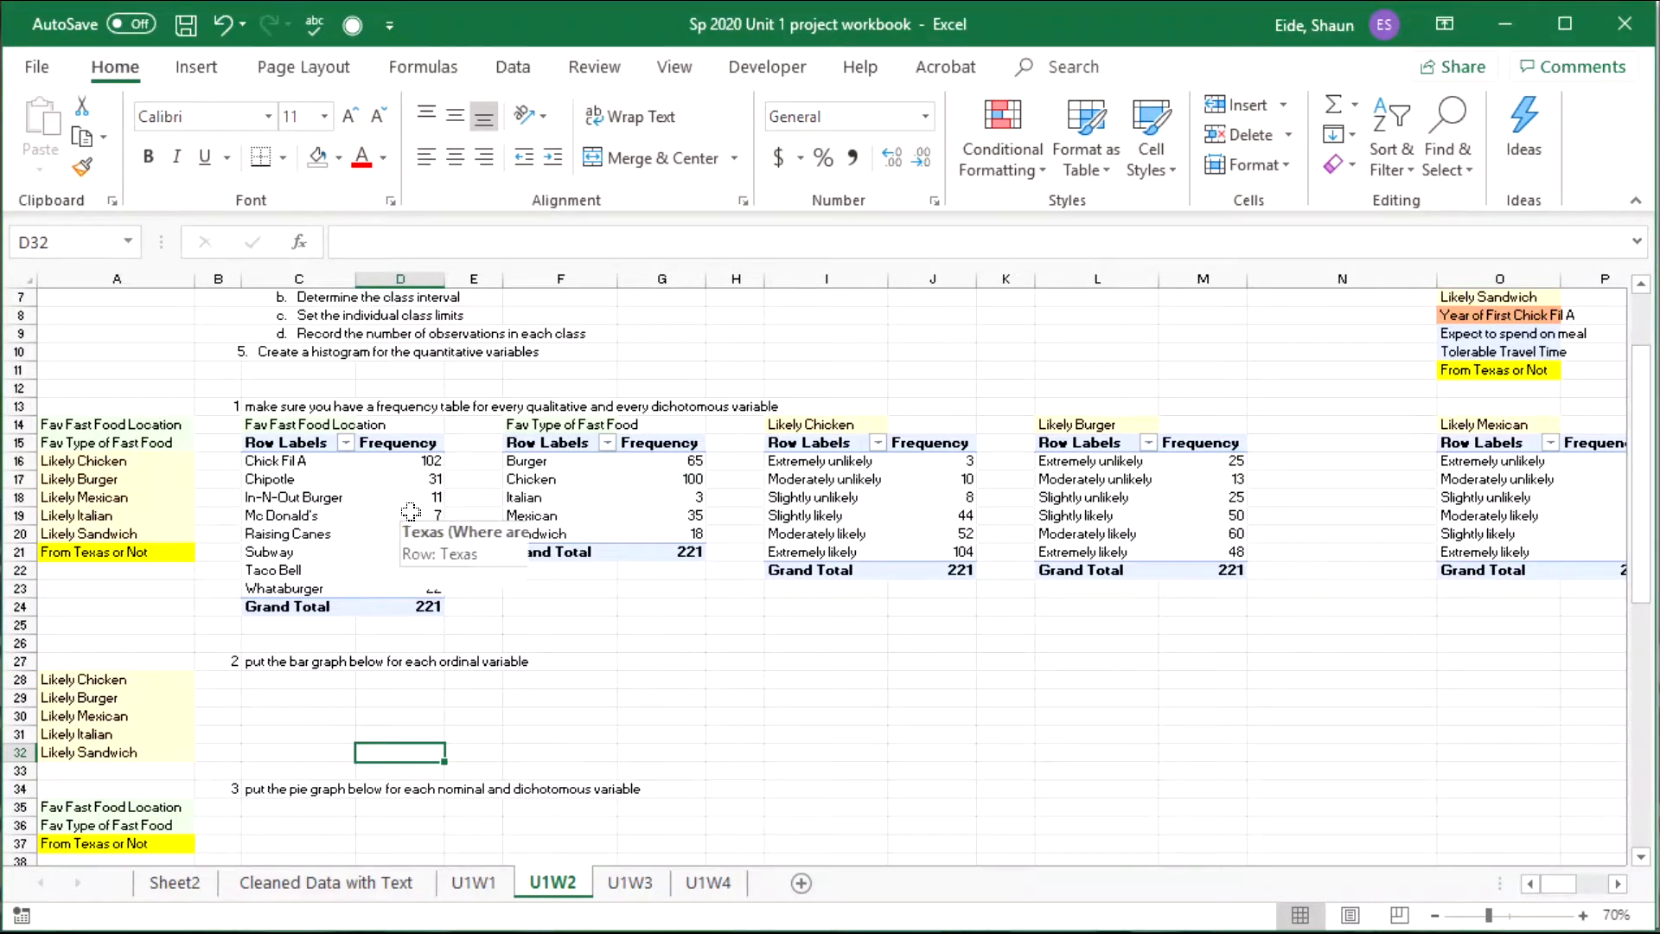
pyautogui.scroll(-2, 459, 567)
pyautogui.click(401, 604)
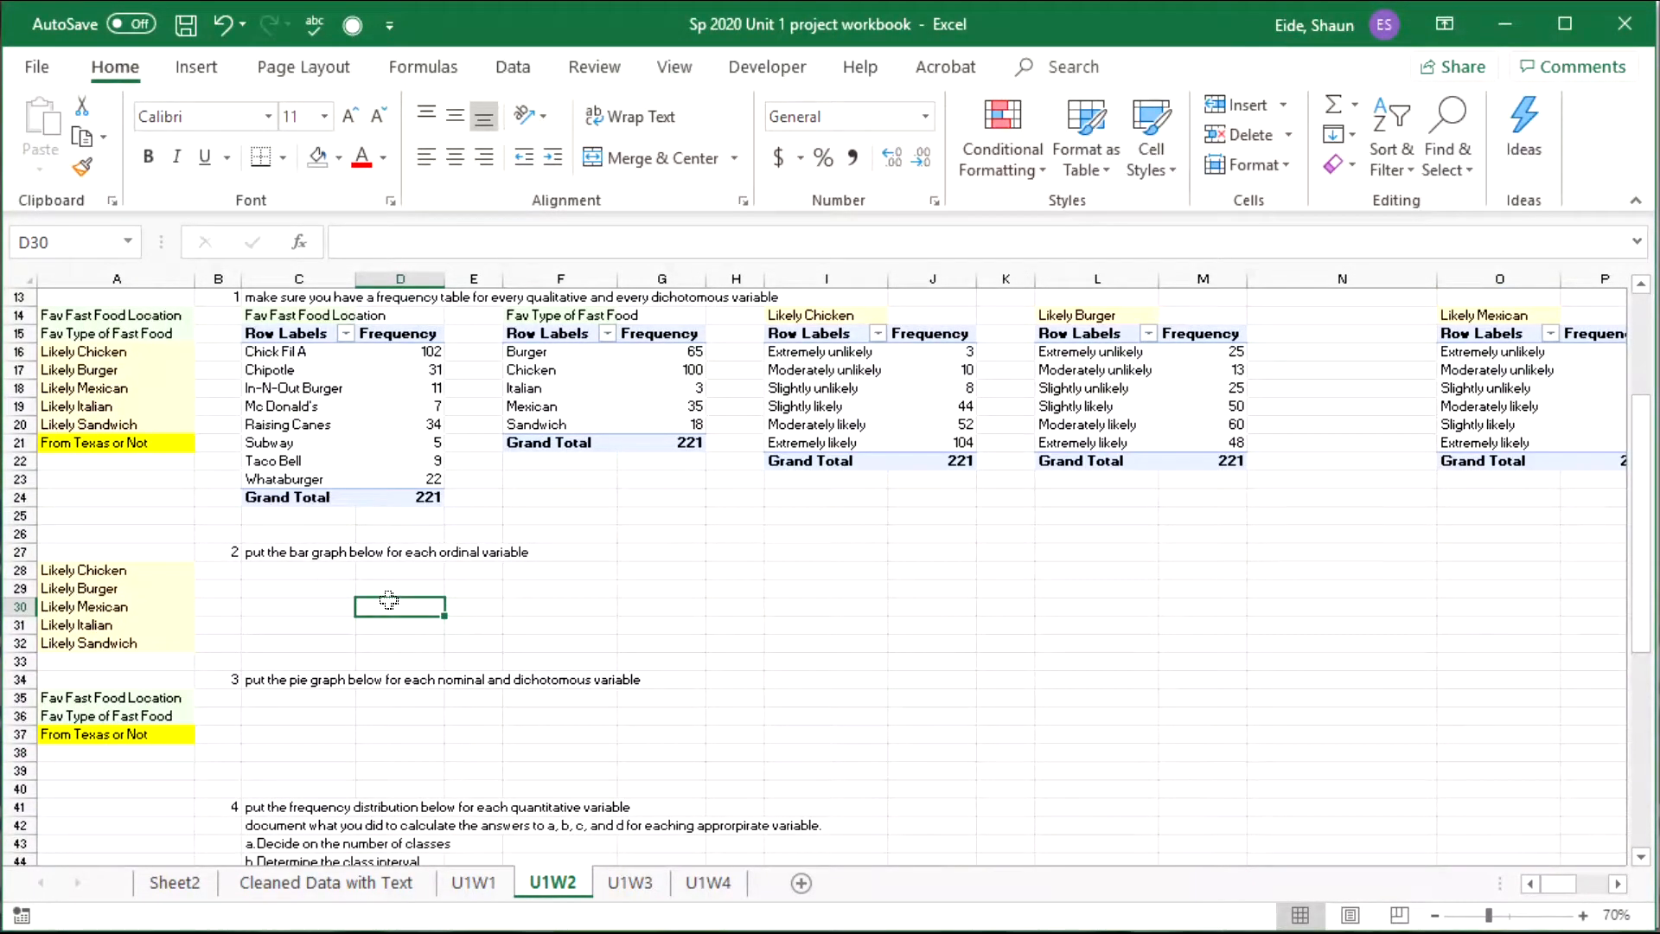
pyautogui.click(277, 570)
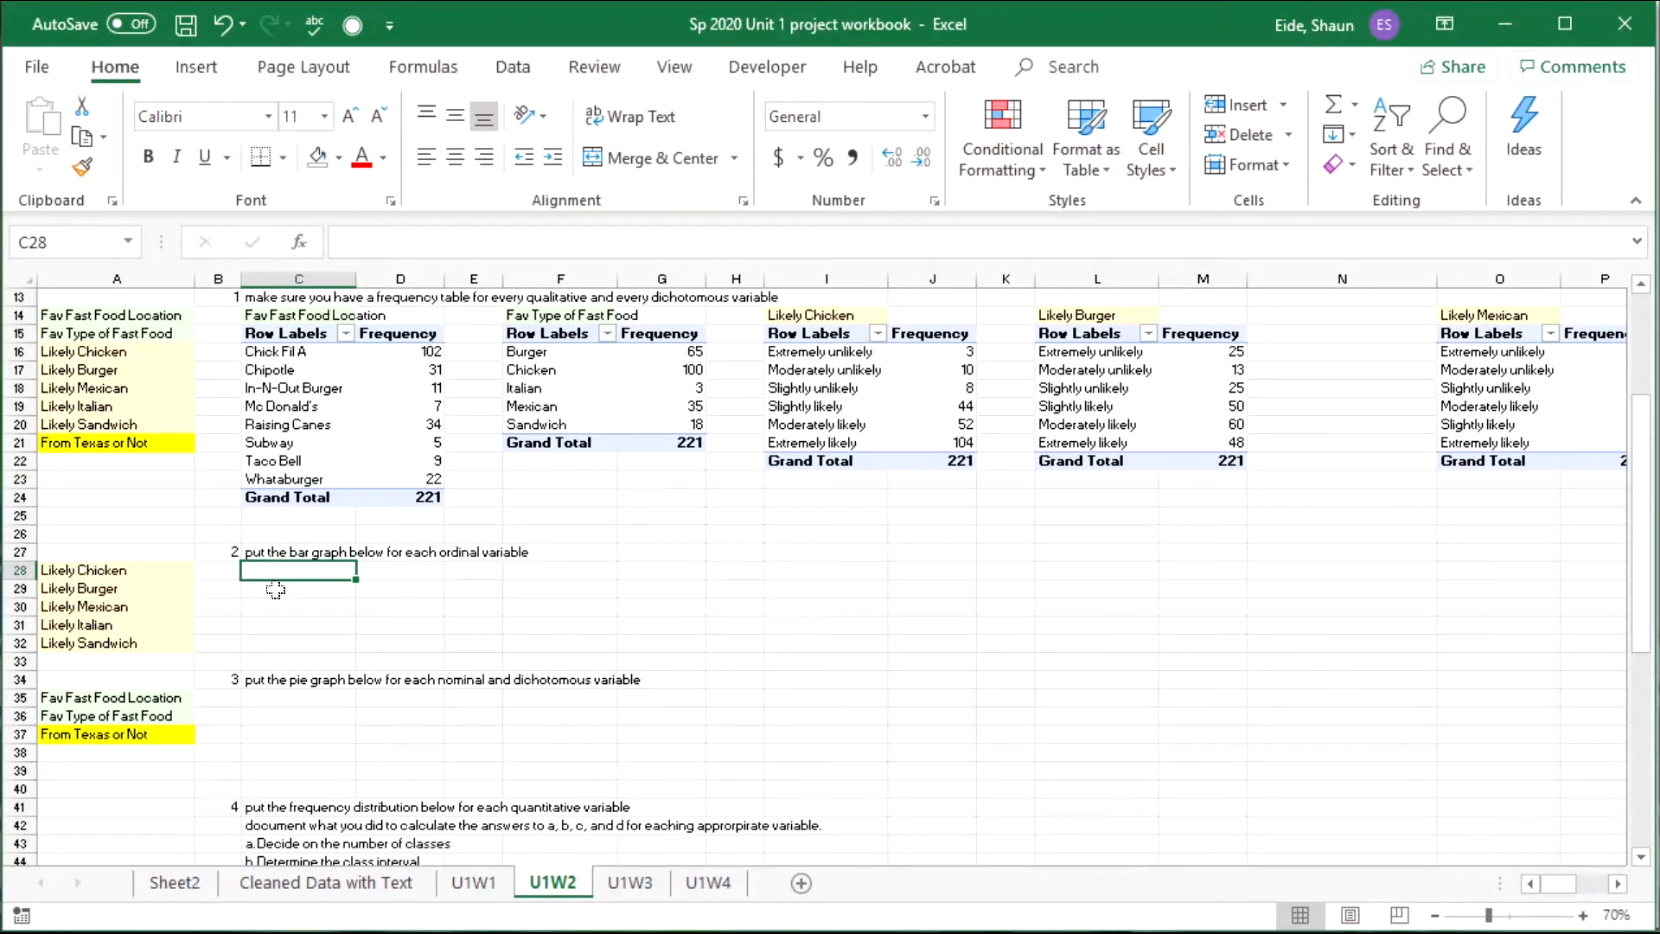
pyautogui.moveTo(84, 571); pyautogui.dragTo(106, 644)
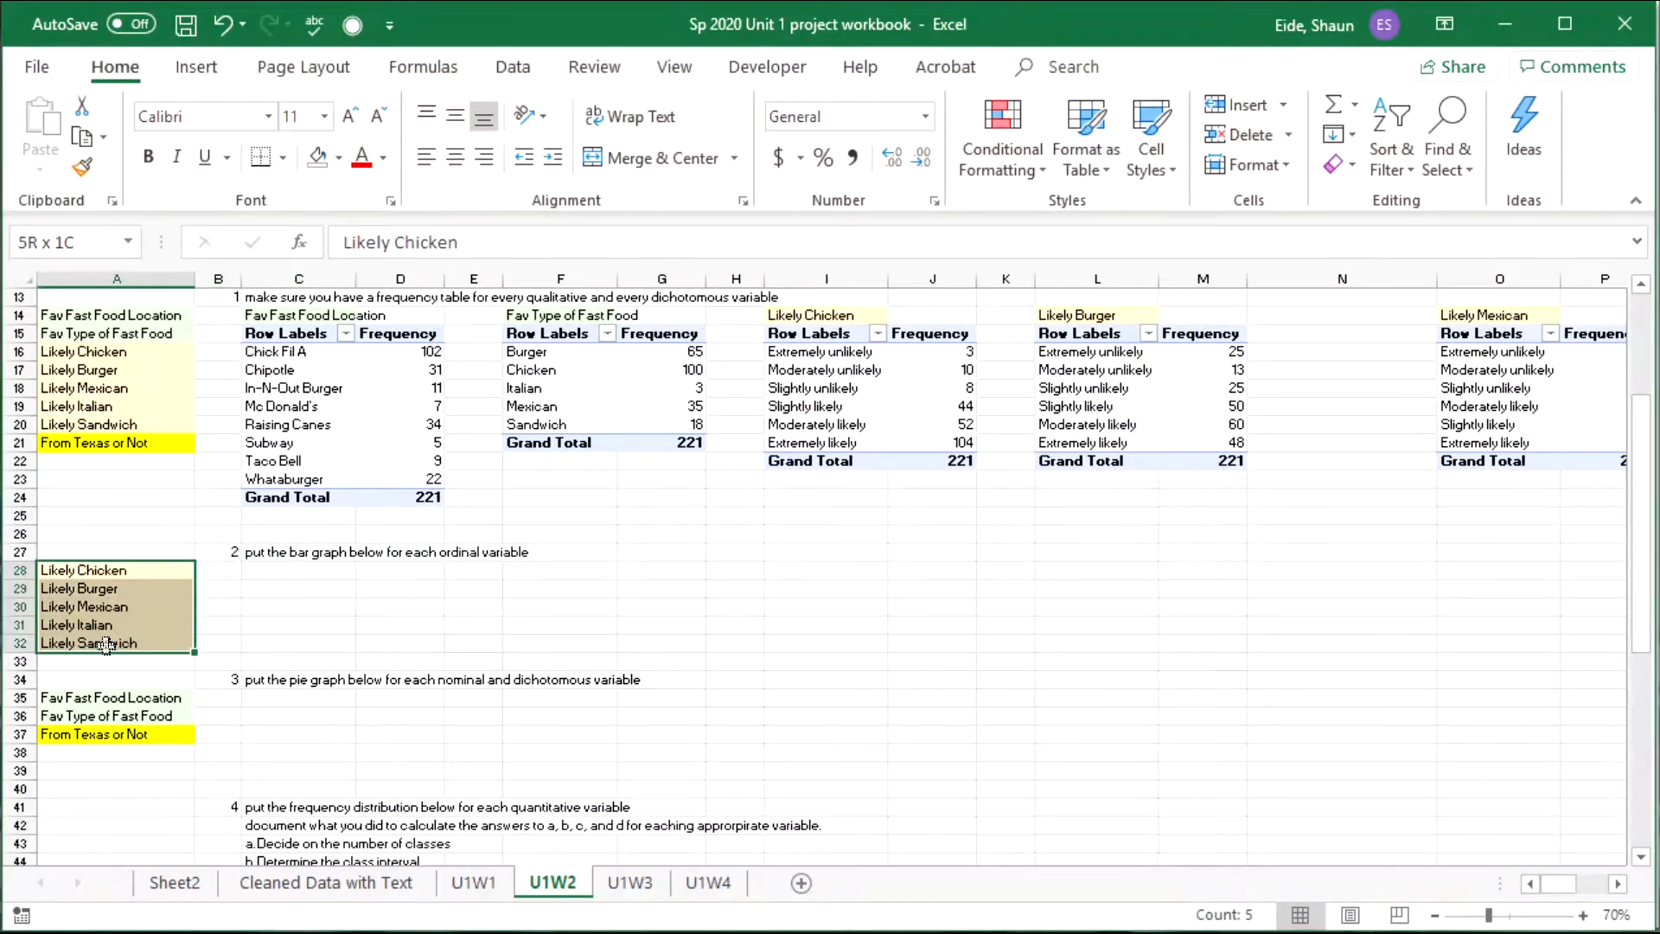
pyautogui.click(406, 624)
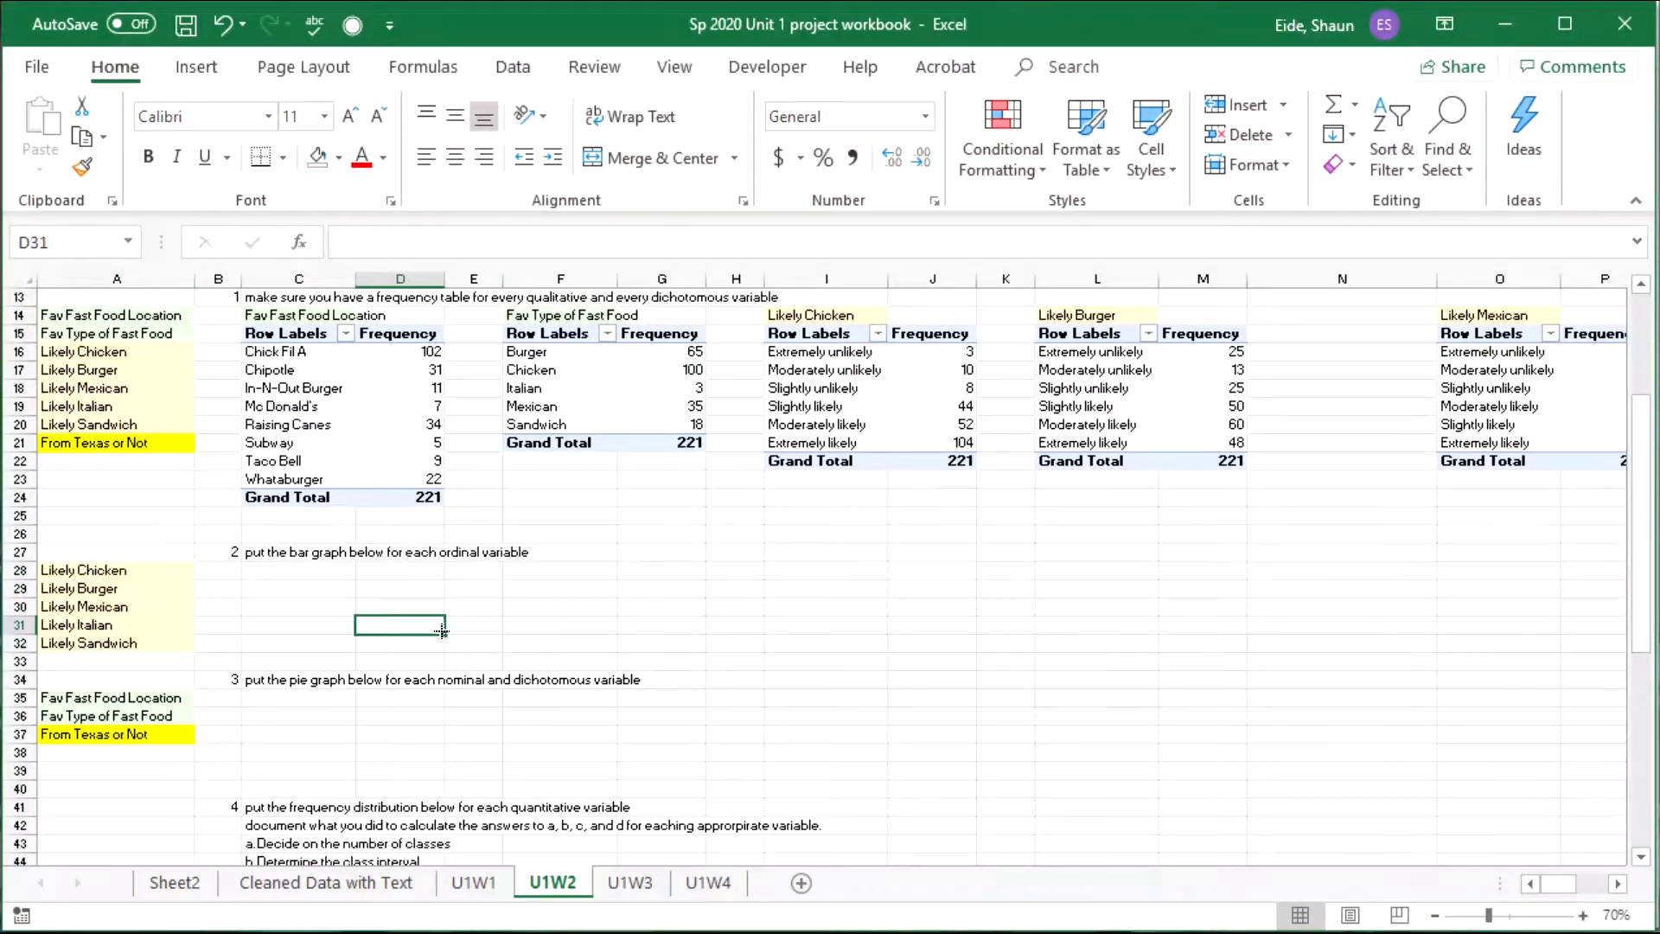
# Copy the Likely Chicken pivot table, I15:J22, to I26 below the original.
pyautogui.scroll(2, 463, 629)
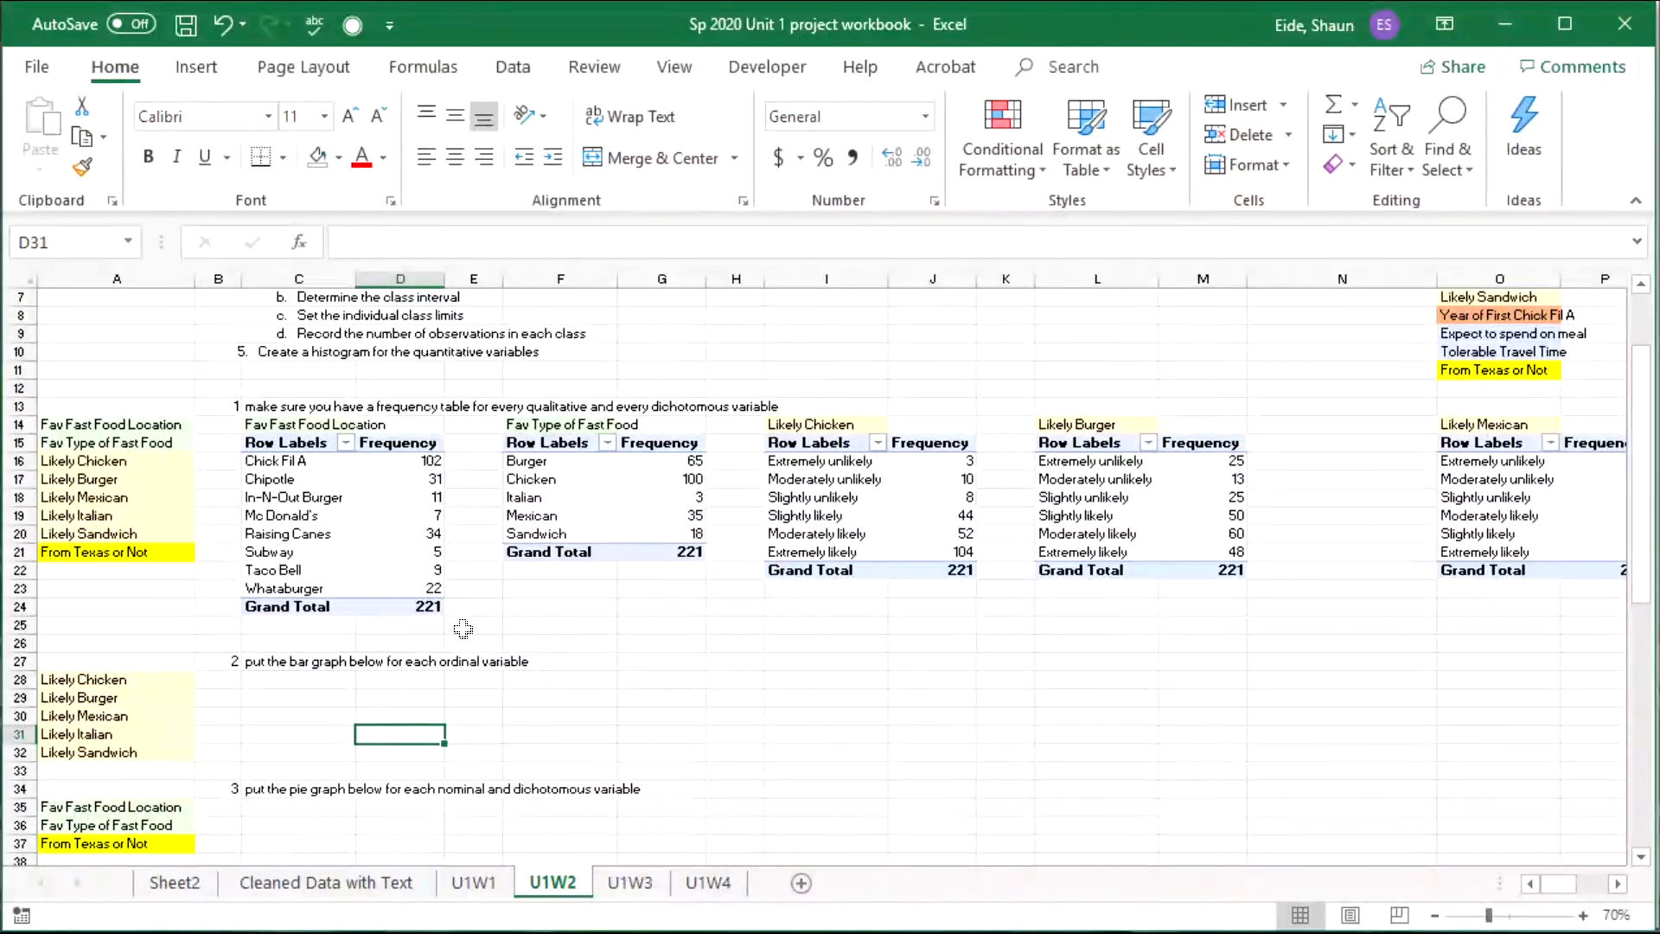
pyautogui.click(631, 645)
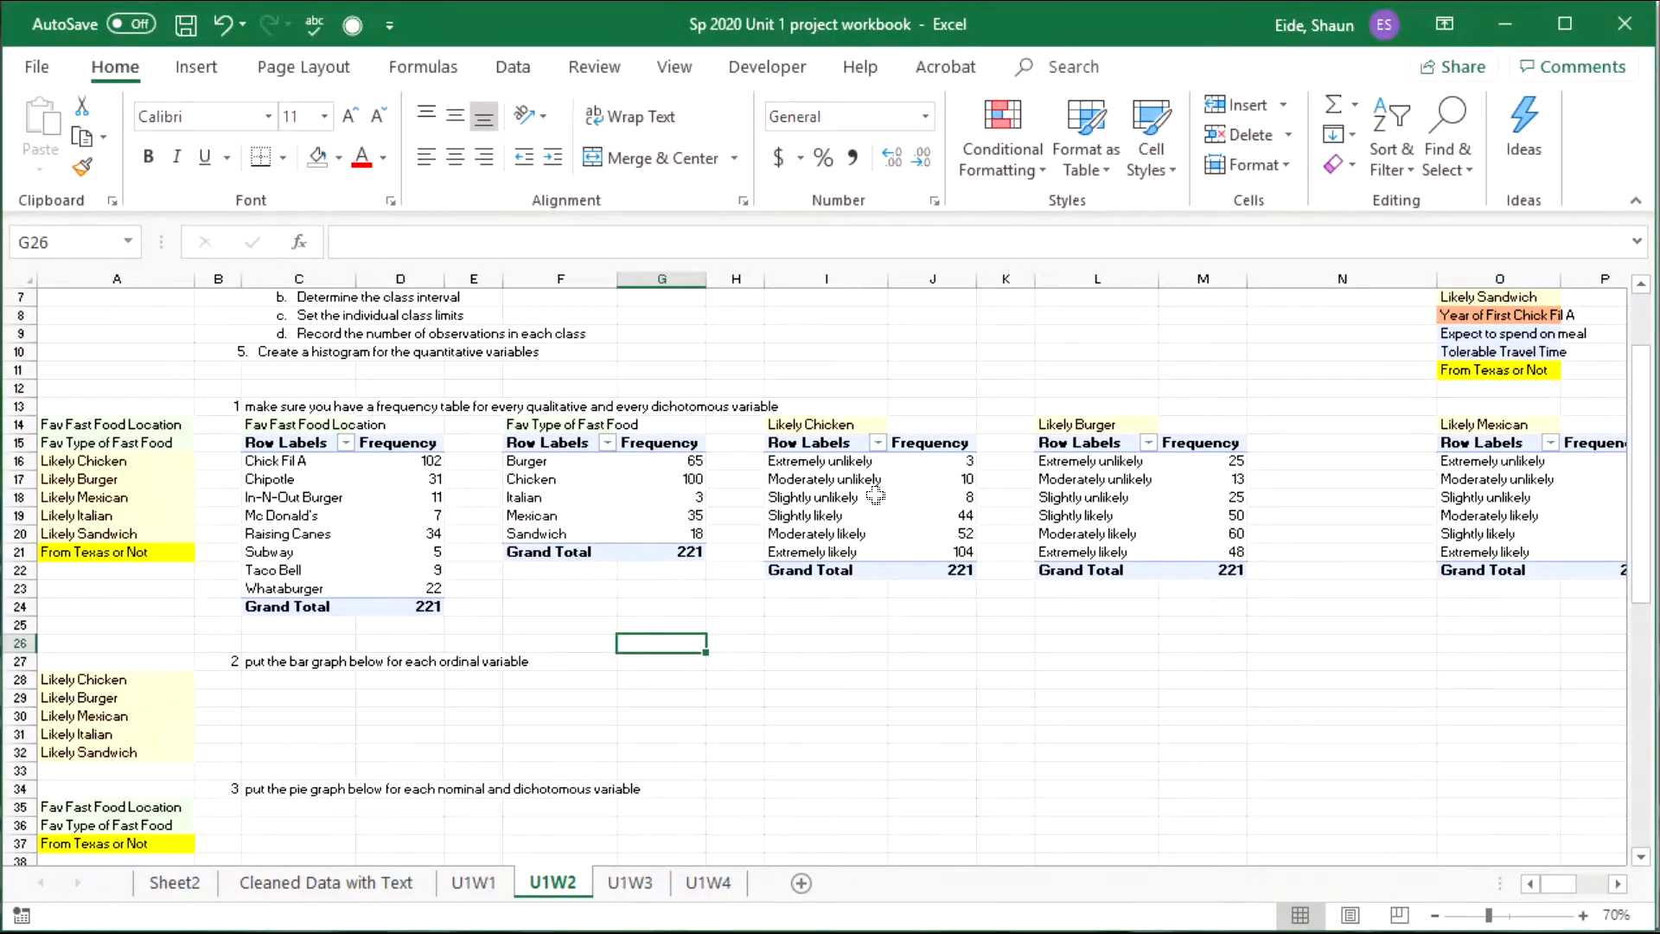
pyautogui.moveTo(796, 442); pyautogui.dragTo(962, 575)
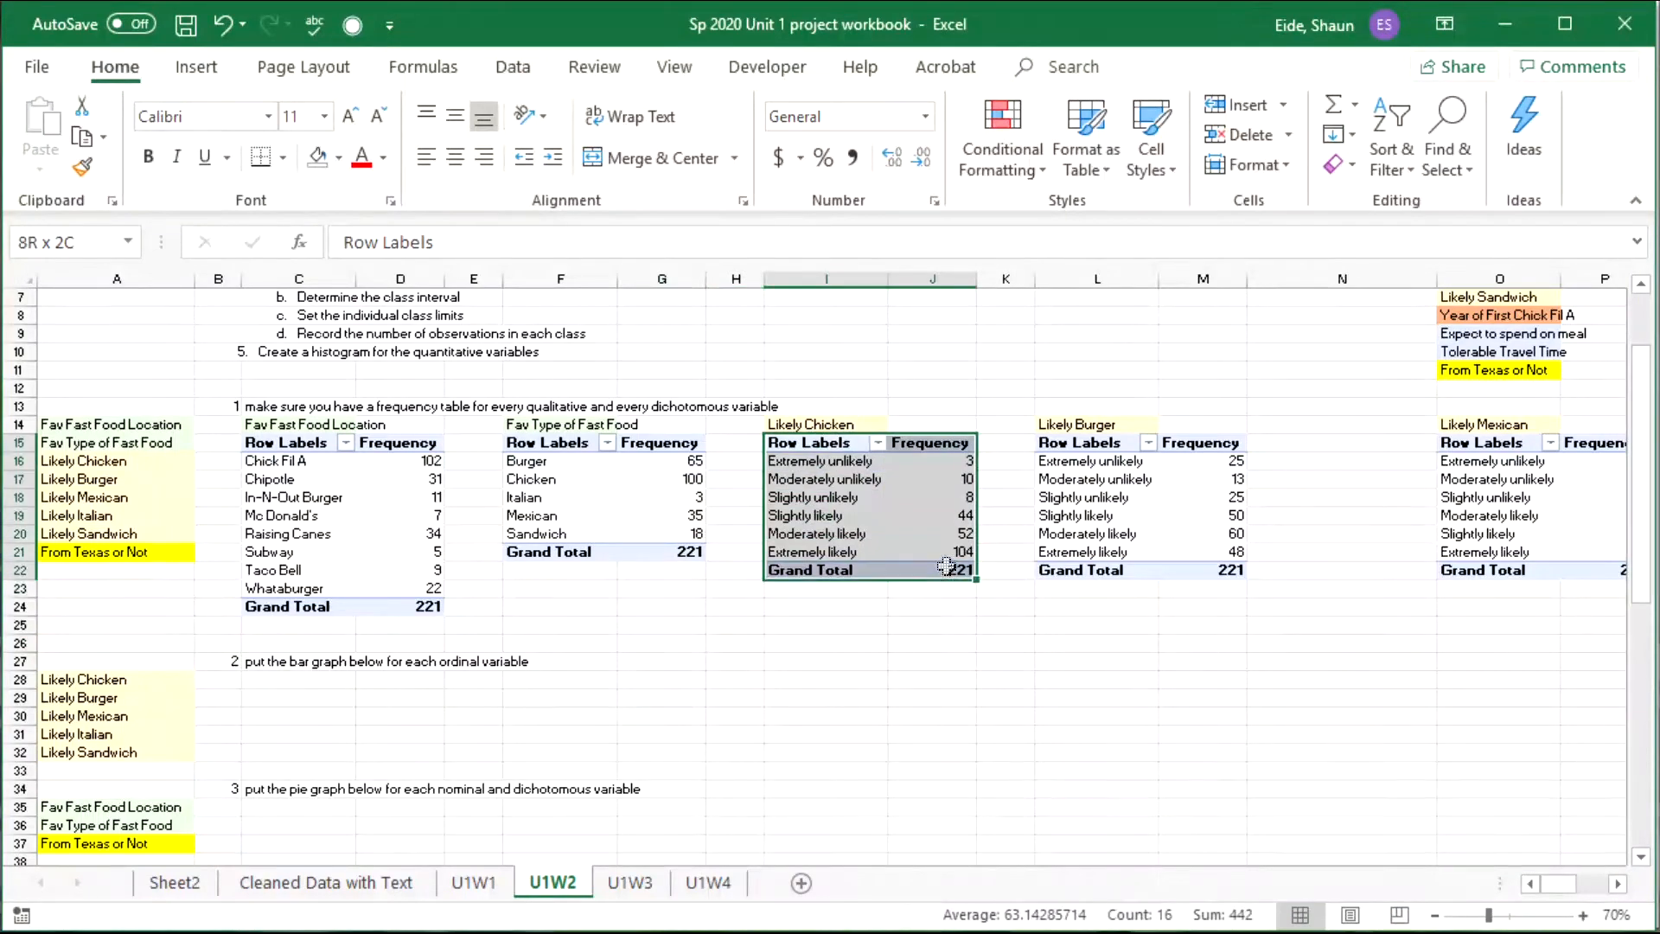
pyautogui.hotkey('ctrl', 'c')
pyautogui.click(827, 642)
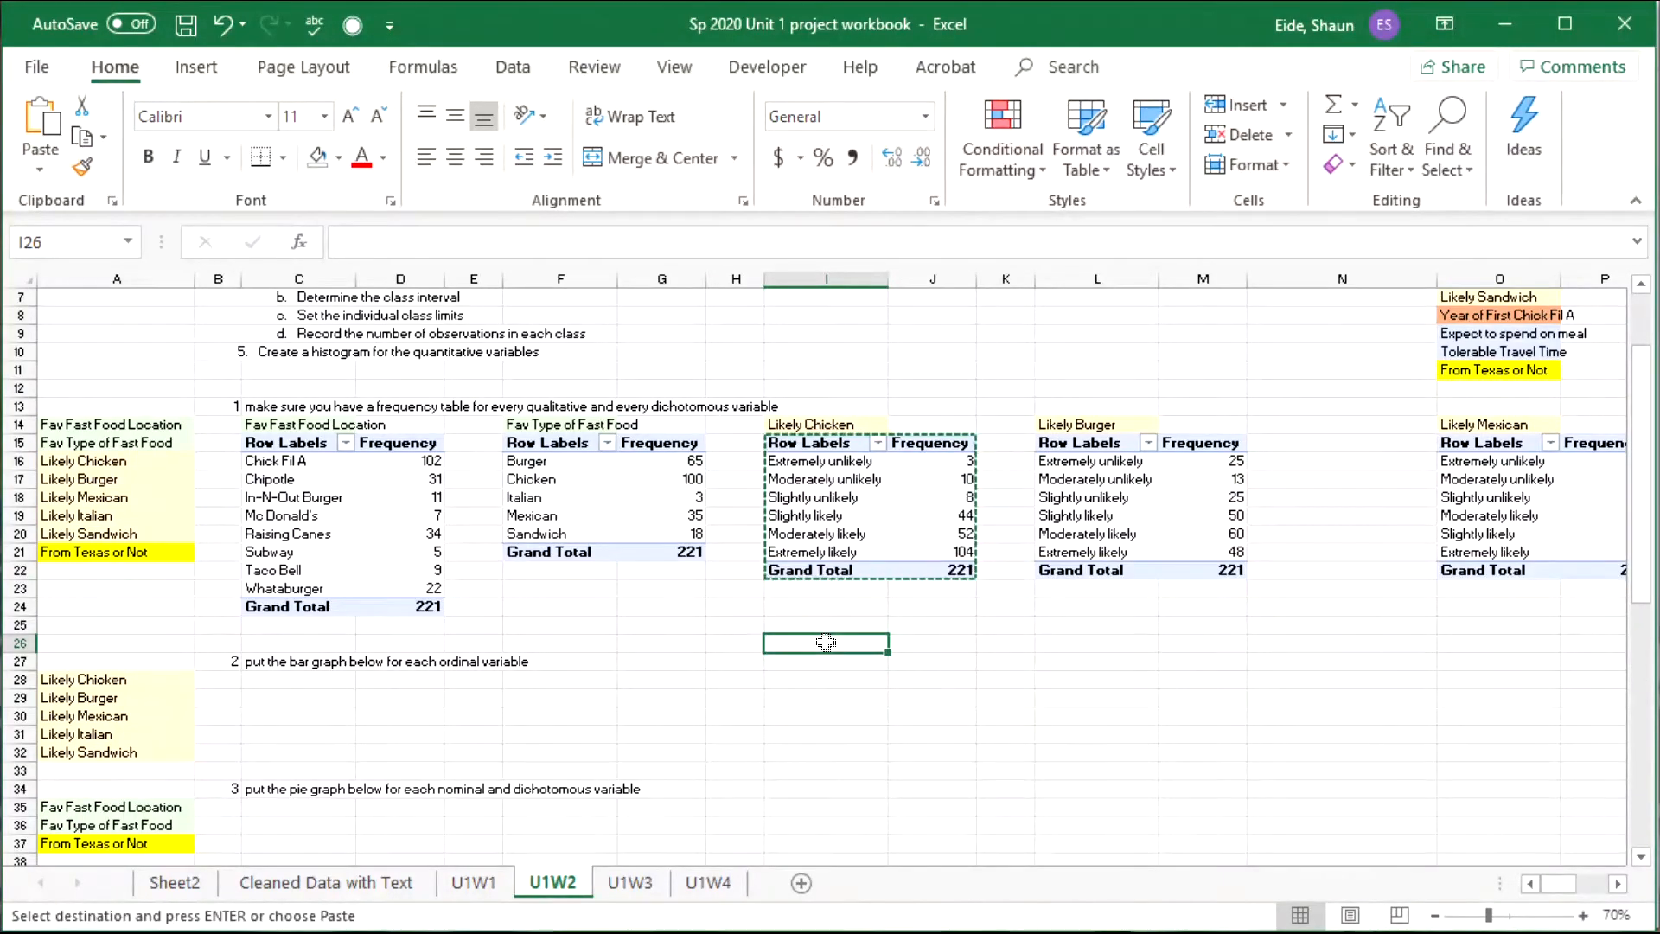
pyautogui.hotkey('ctrl', 'v')
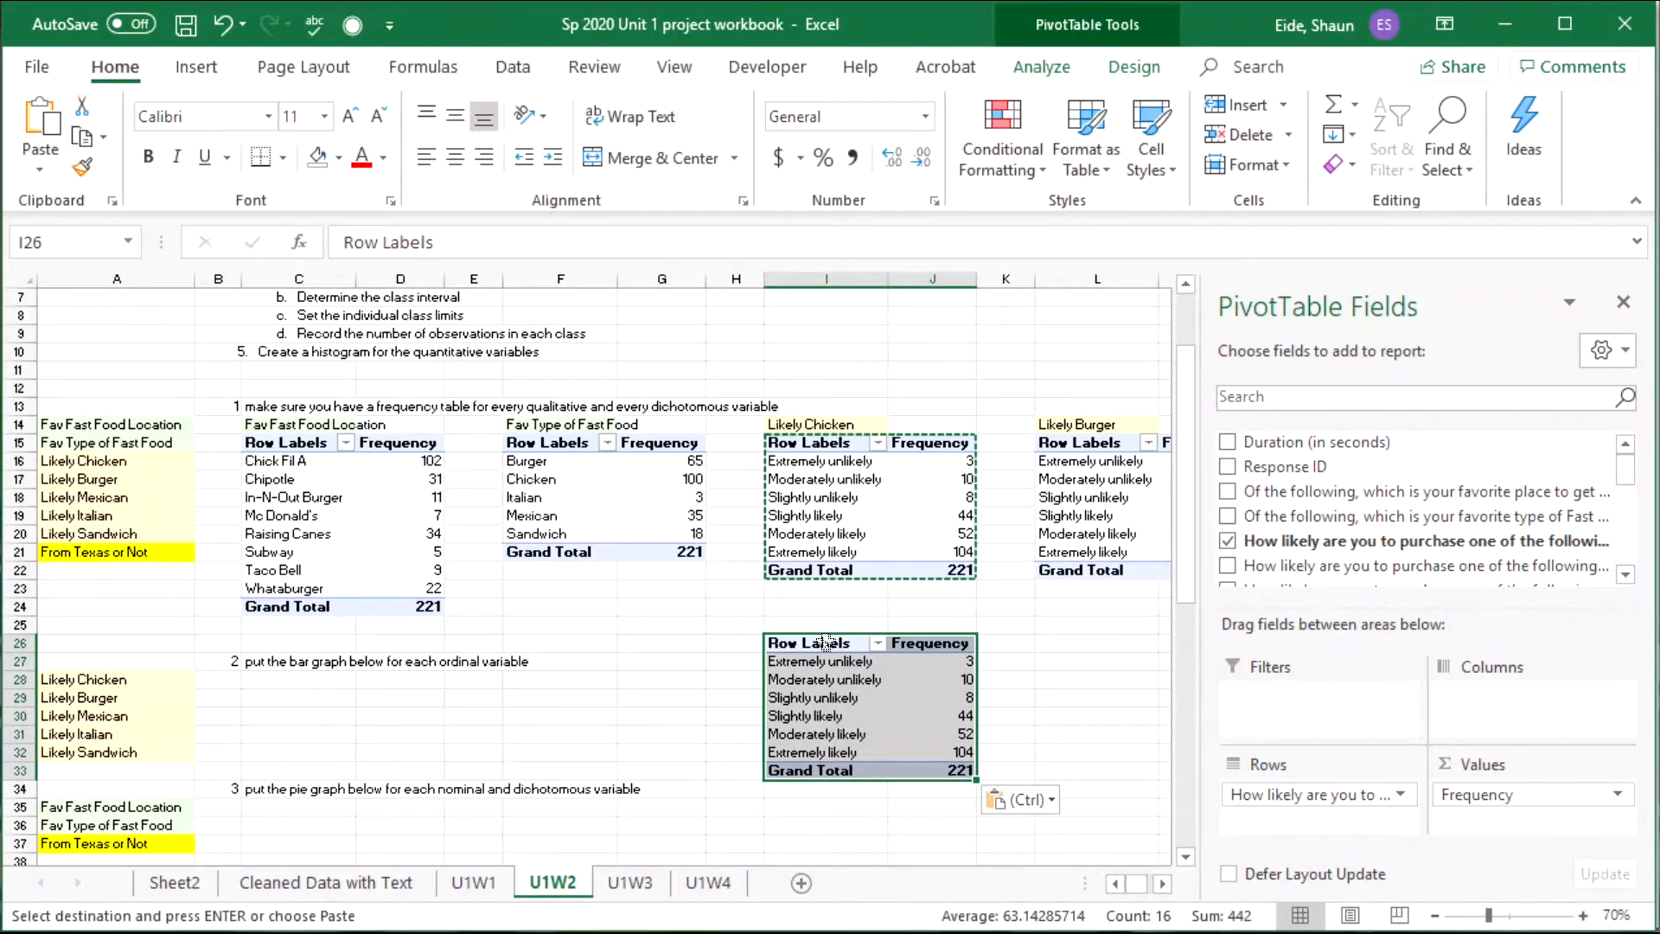
# Undo the pasted copy of the Likely Chicken pivot table at I26 and clear the pending copy selection.
pyautogui.hotkey('ctrl', 'z')
pyautogui.click(813, 681)
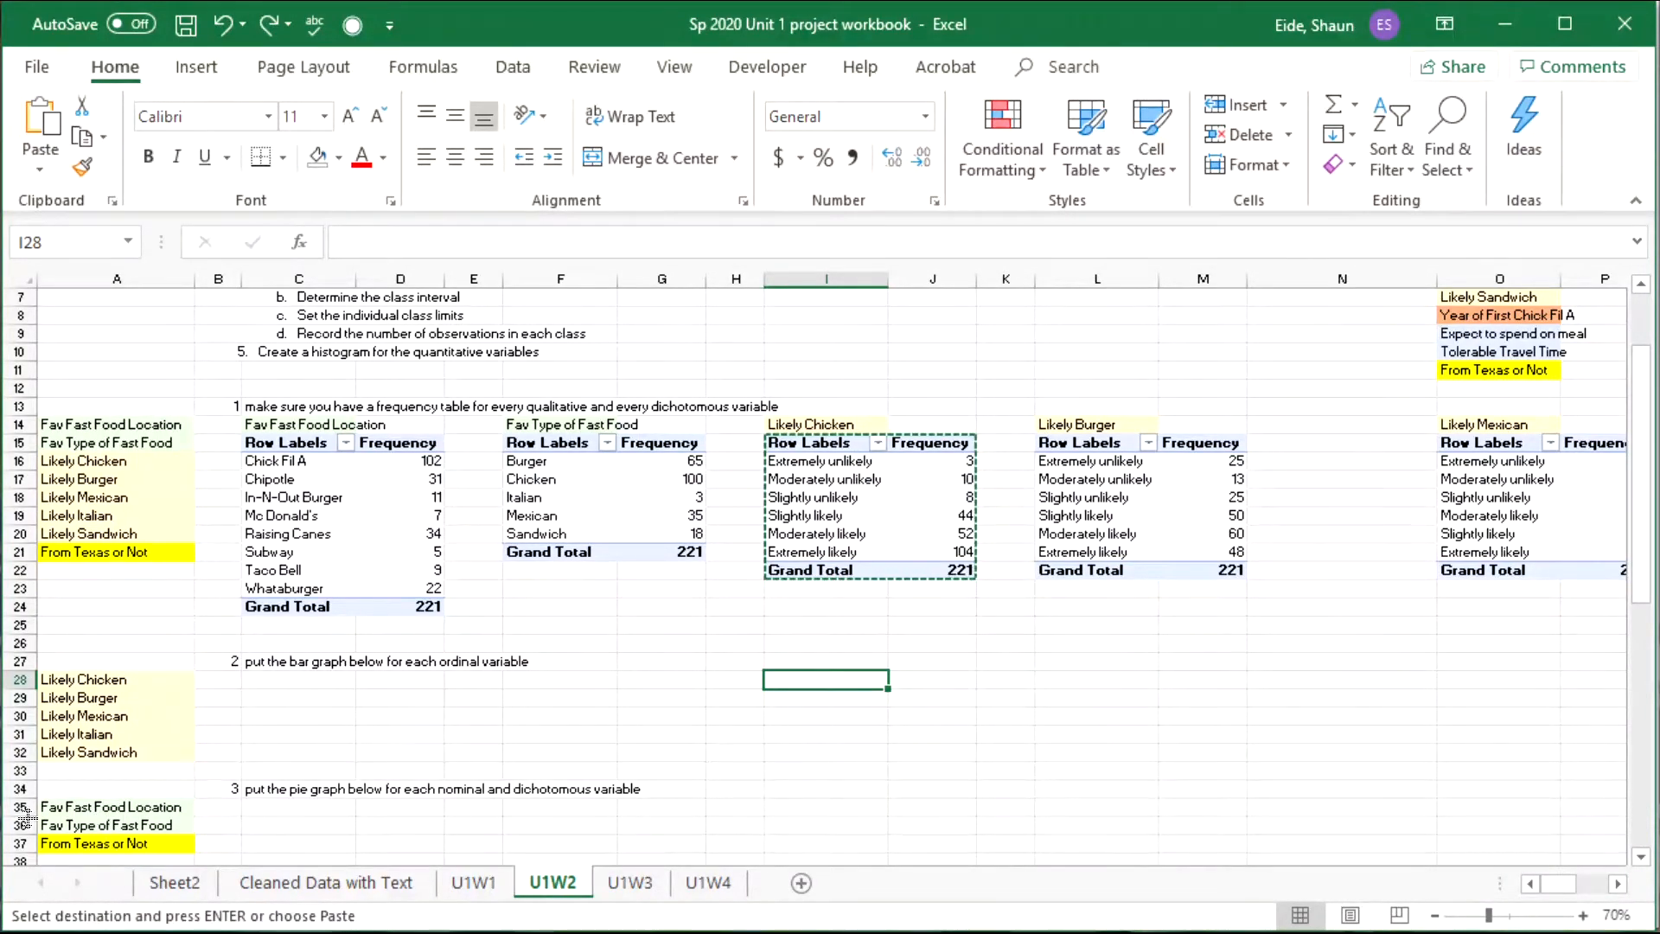
pyautogui.moveTo(20, 843); pyautogui.dragTo(21, 771)
pyautogui.rightClick(21, 772)
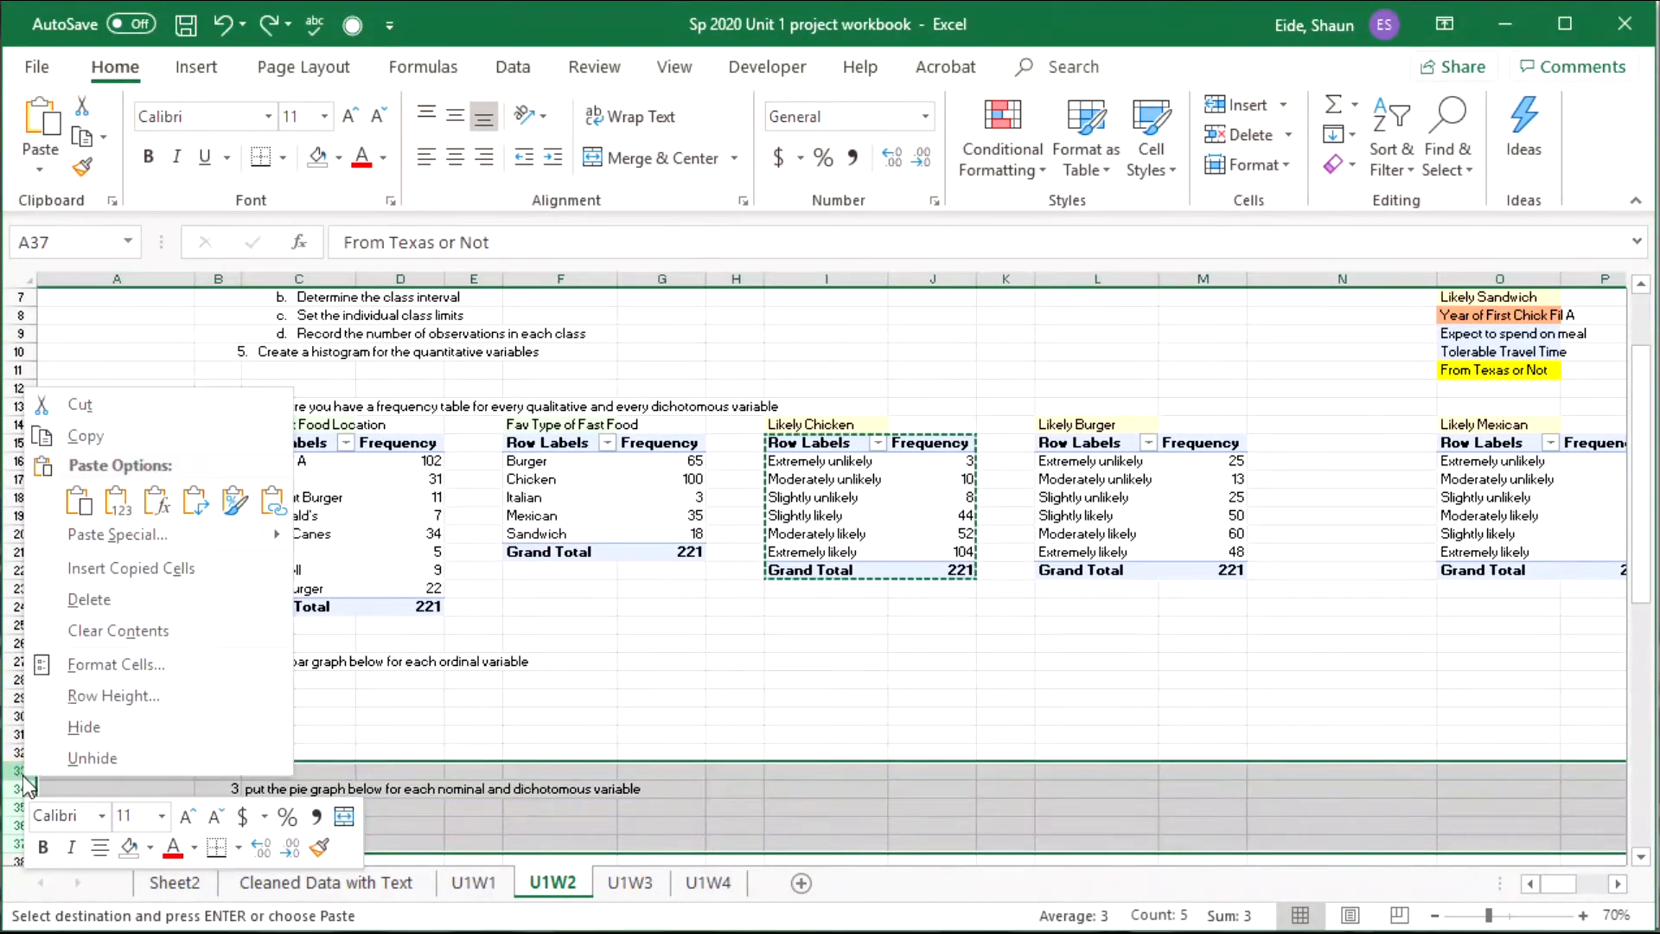
pyautogui.click(491, 709)
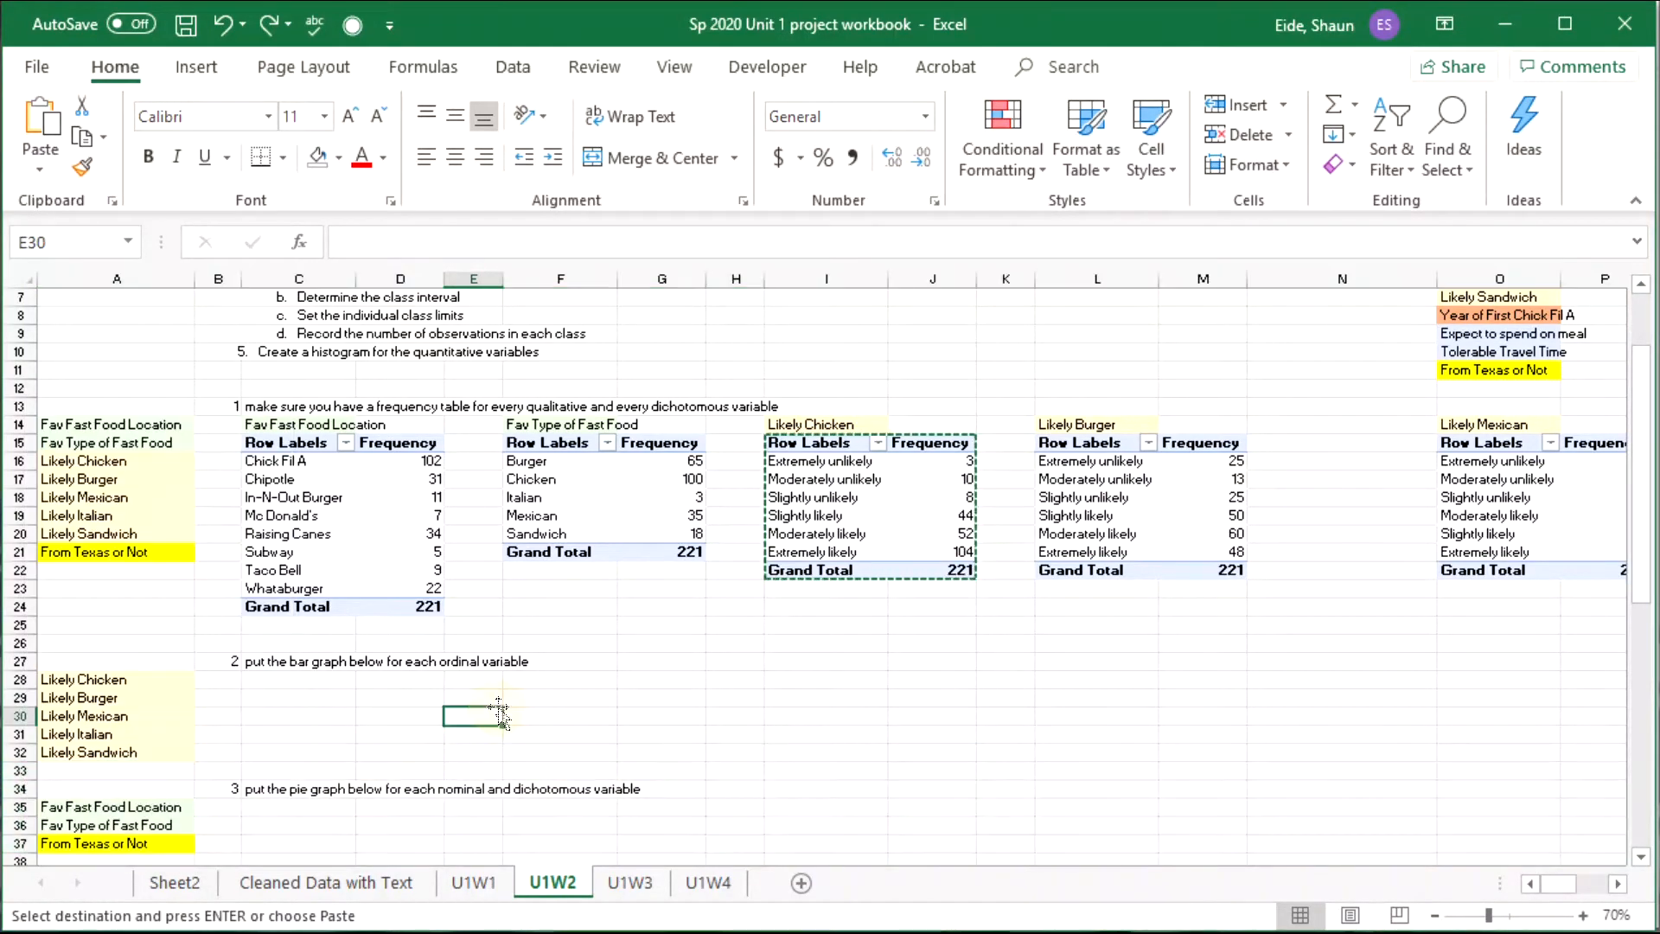
pyautogui.doubleClick(491, 708)
pyautogui.doubleClick(530, 801)
pyautogui.scroll(-2, 532, 804)
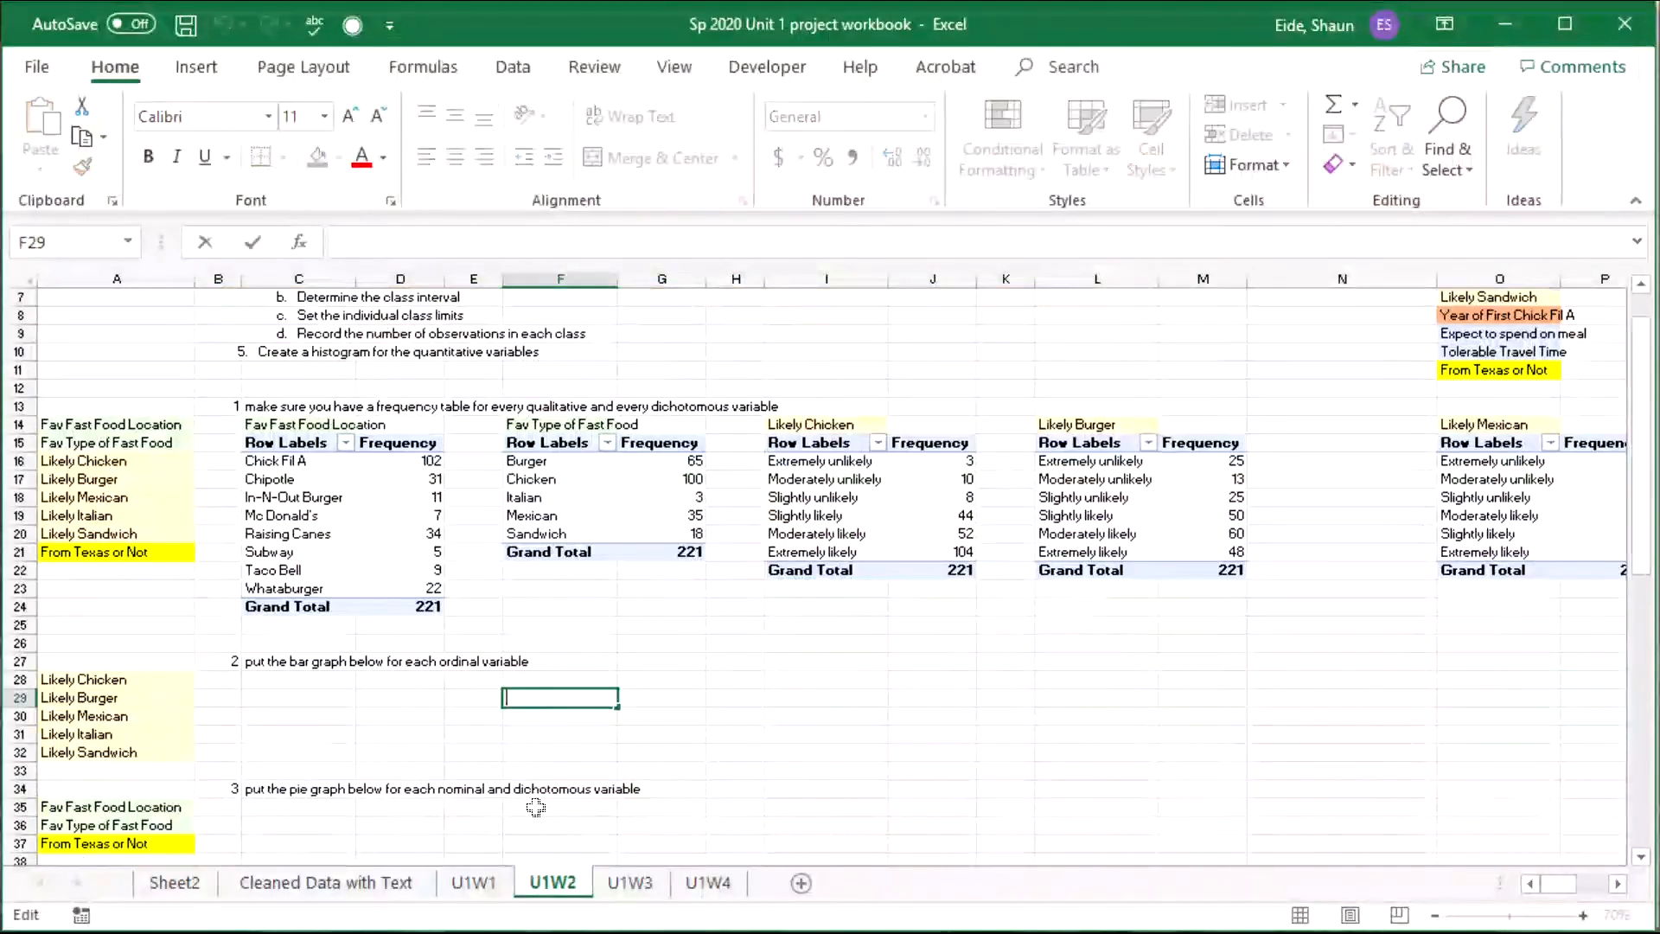
pyautogui.click(538, 774)
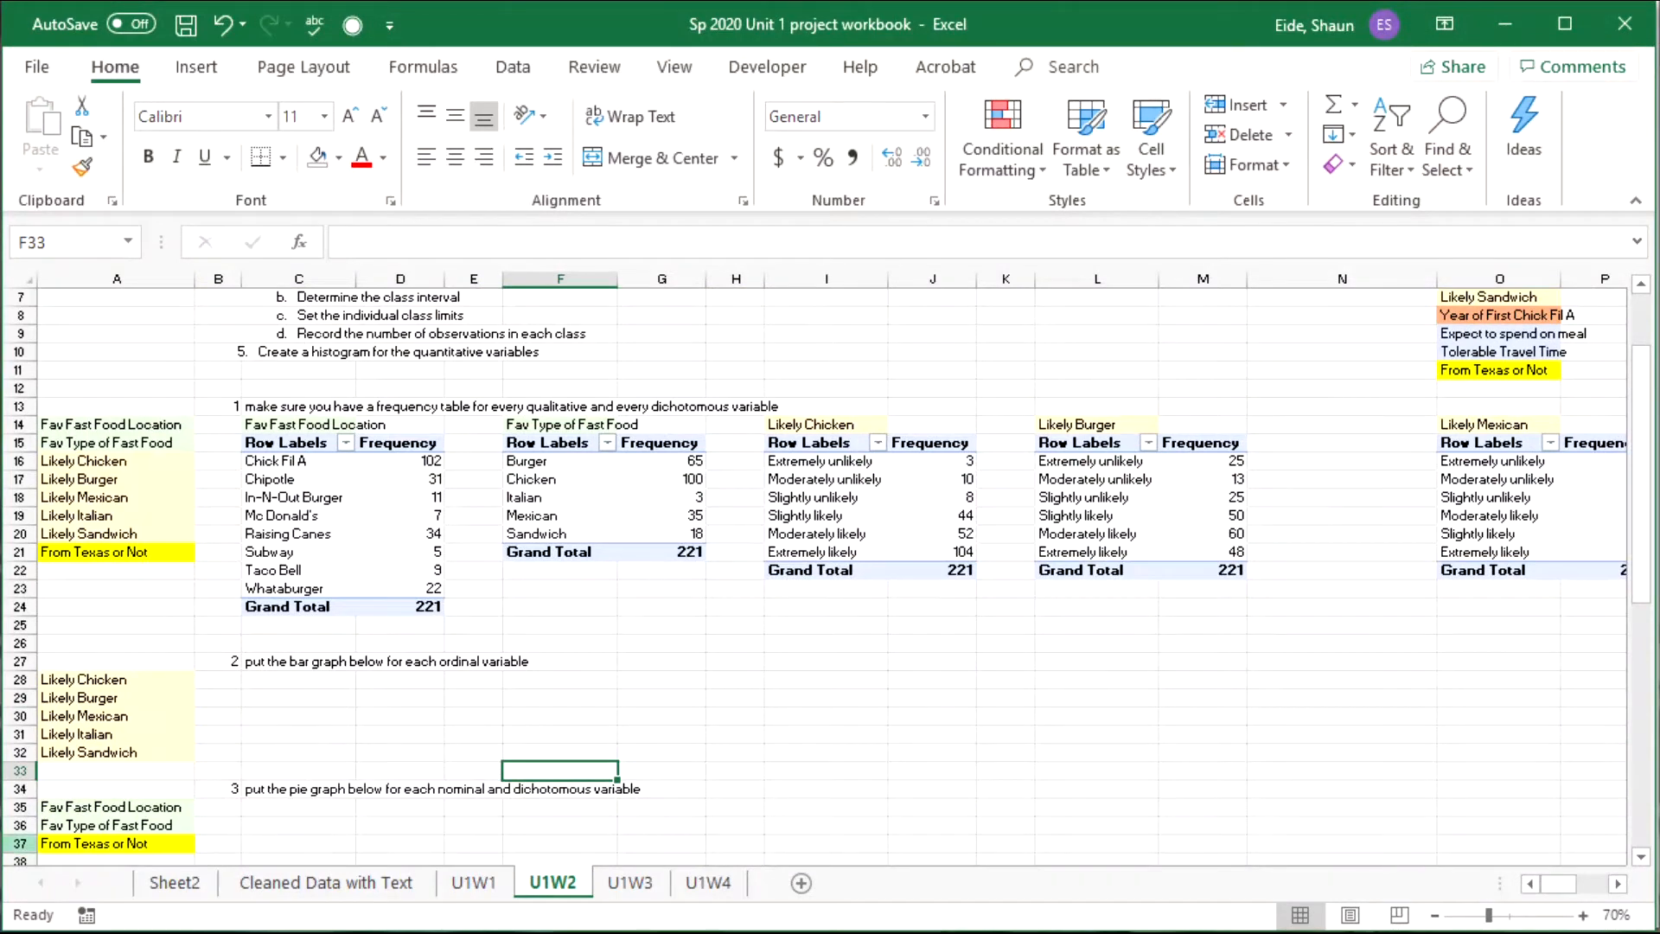
# Insert five blank rows at row 33, above the pie graph section, to make room for the bar graphs.
pyautogui.moveTo(21, 843); pyautogui.dragTo(38, 770)
pyautogui.rightClick(40, 784)
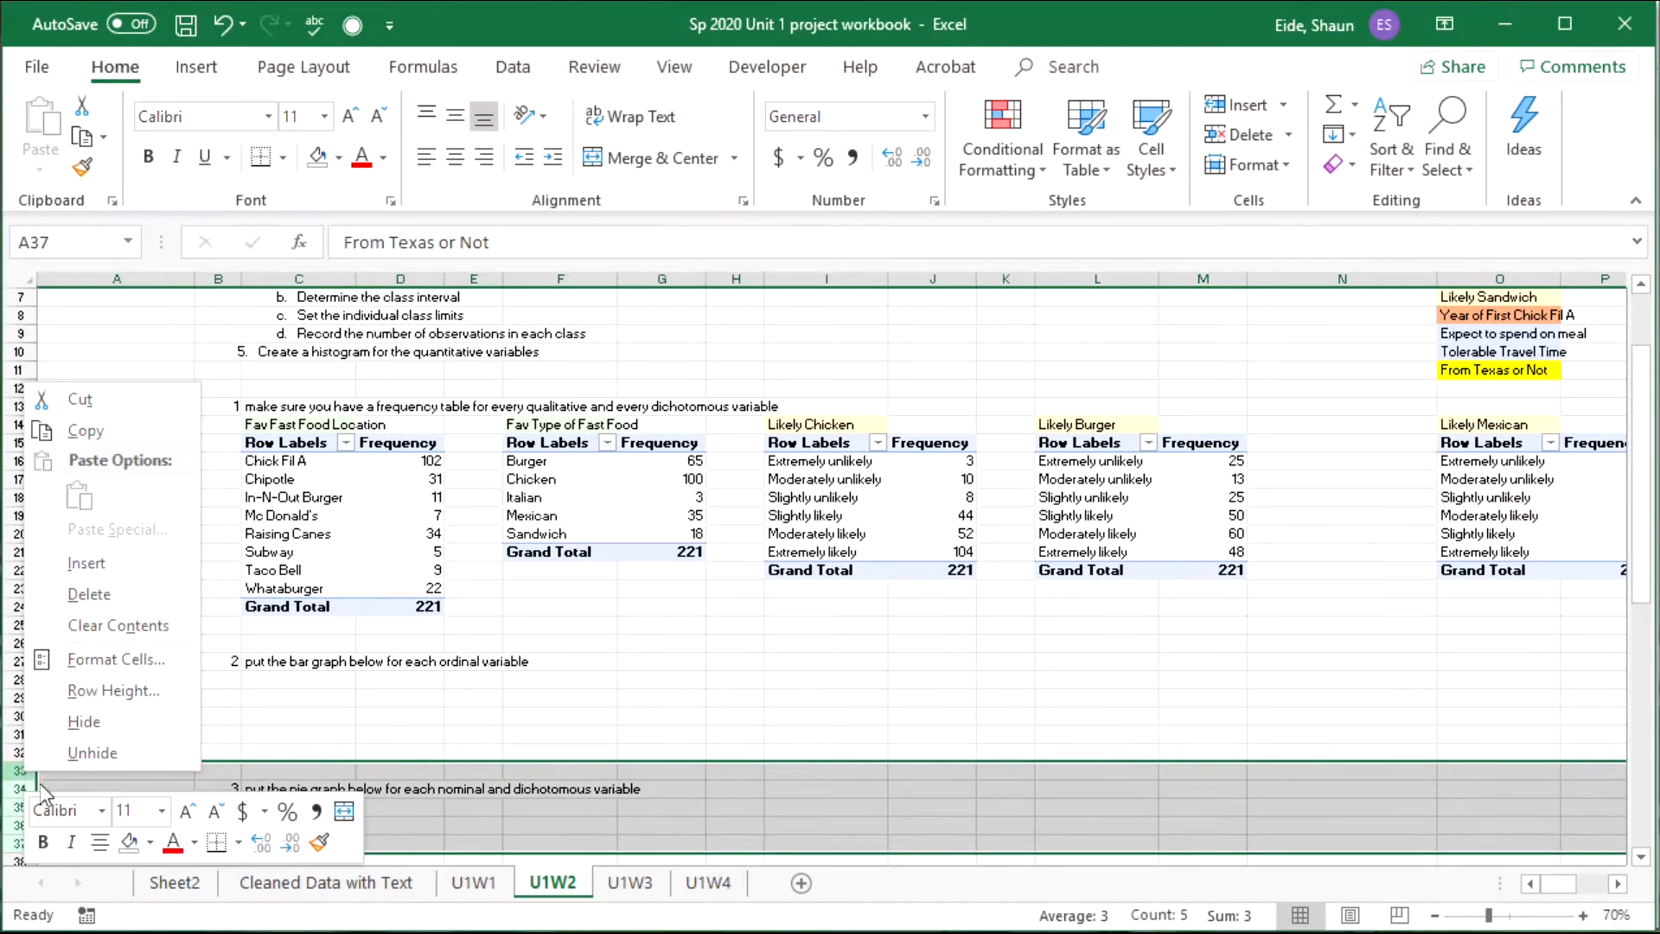
pyautogui.click(84, 564)
pyautogui.click(826, 708)
pyautogui.click(554, 788)
pyautogui.scroll(-2, 462, 742)
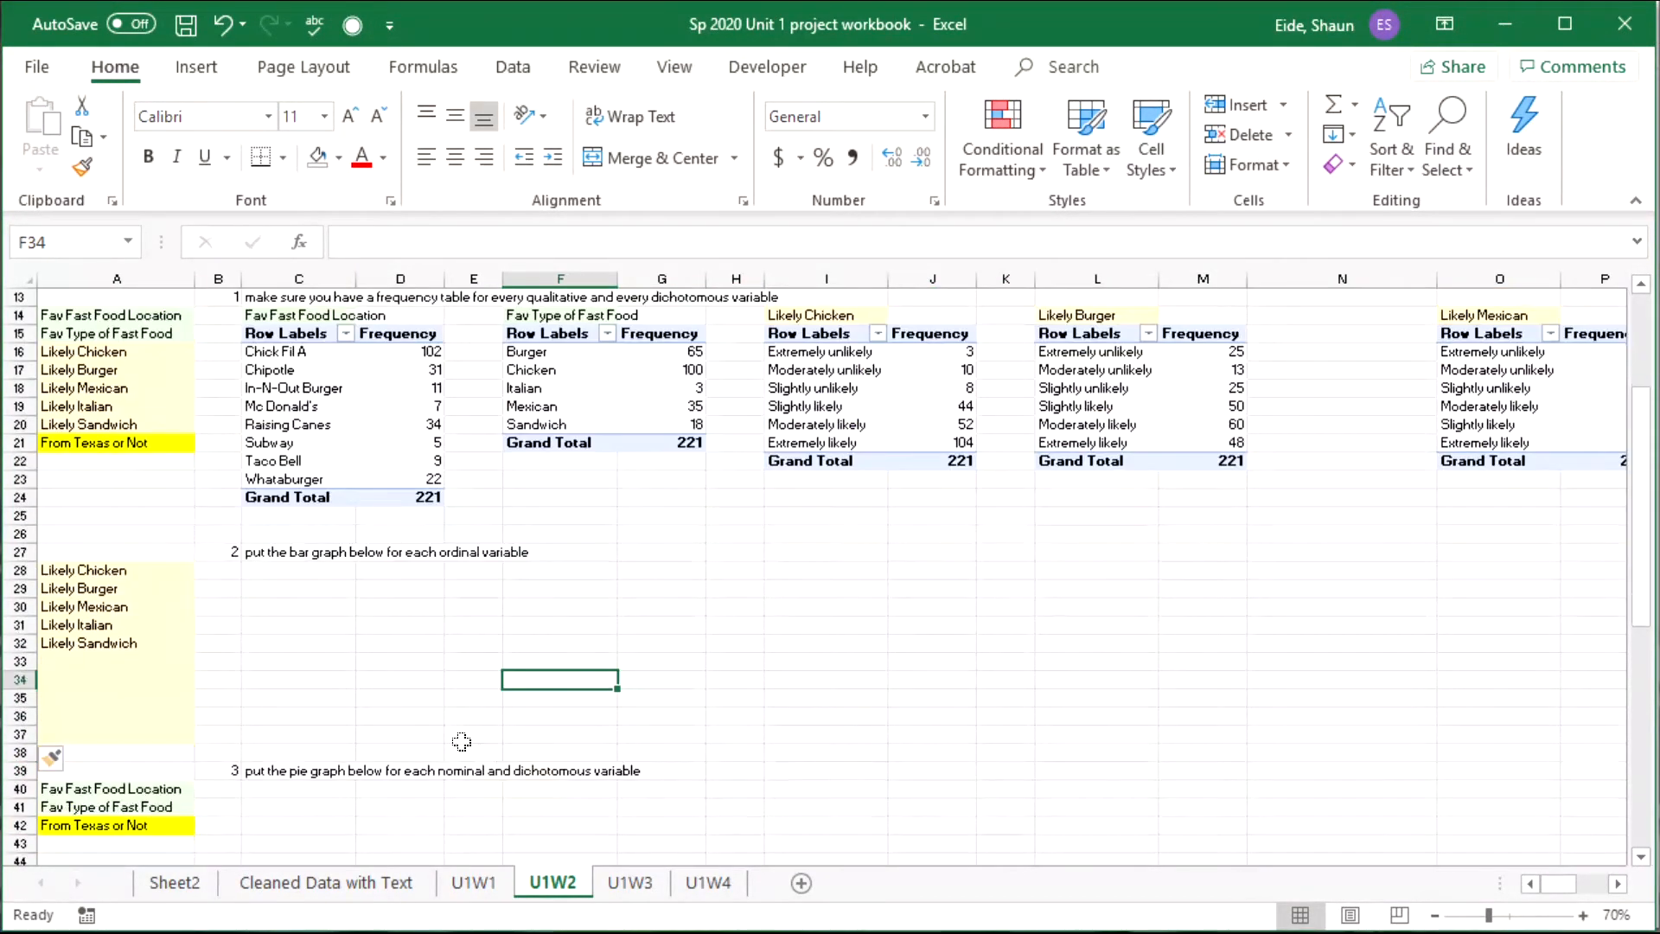
pyautogui.scroll(1, 492, 675)
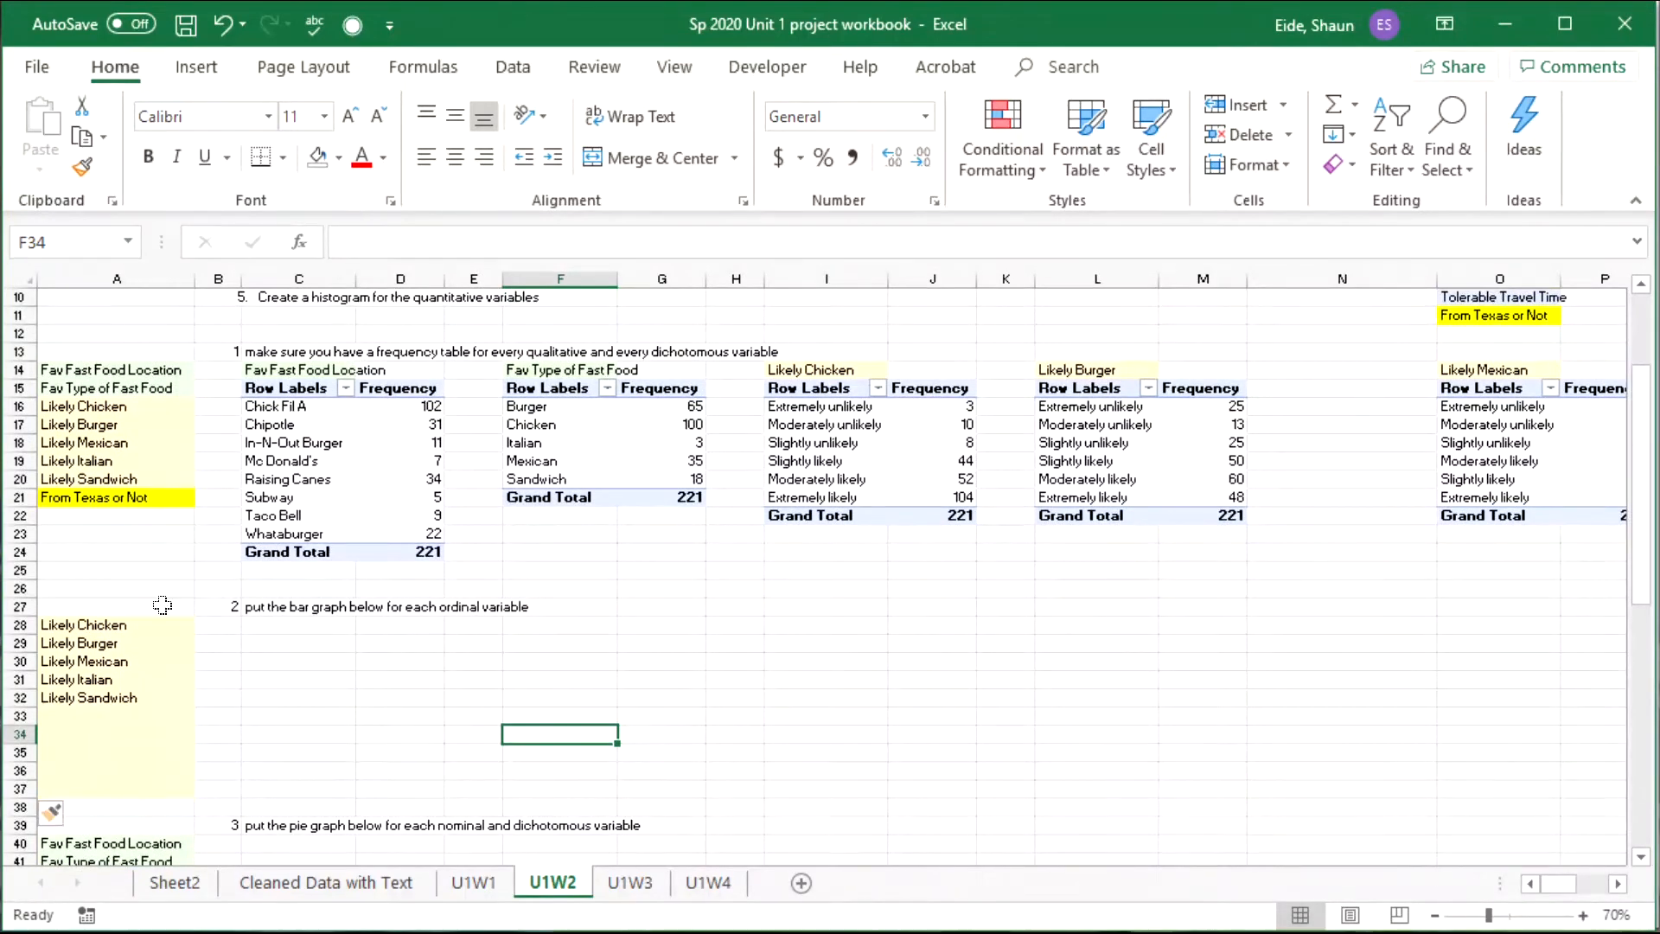
# Insert a clustered column PivotChart from the Likely Chicken pivot table and fit it below the bar graph heading, sized about 2 by 3.7 inches.
pyautogui.click(367, 610)
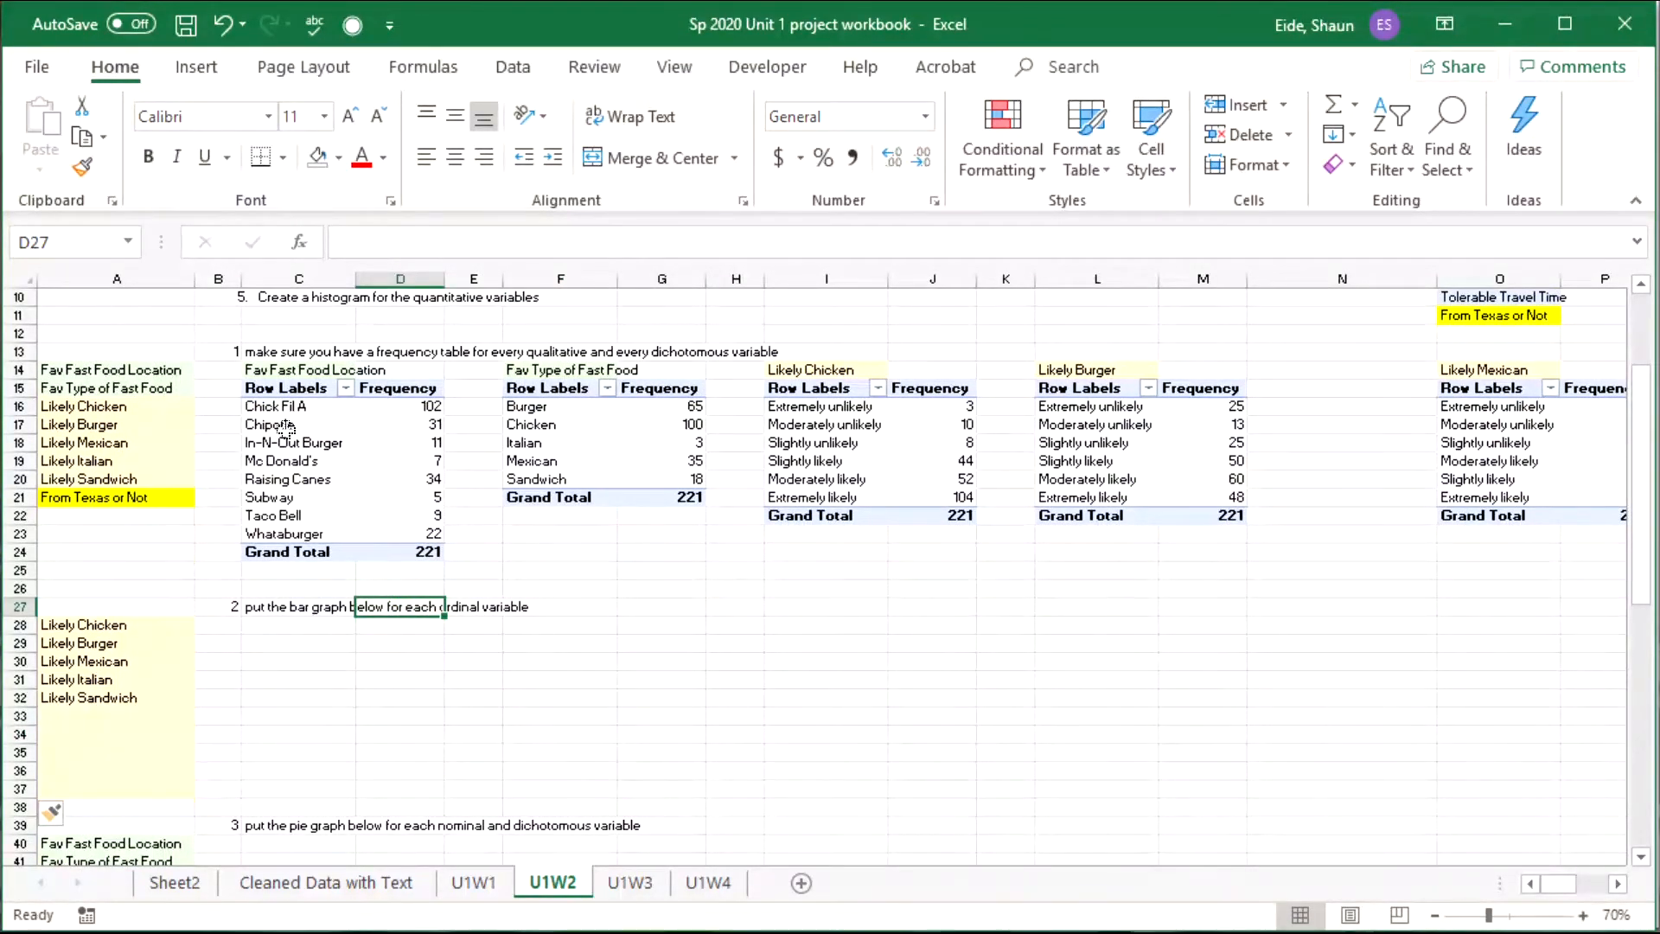
pyautogui.click(850, 452)
pyautogui.click(770, 589)
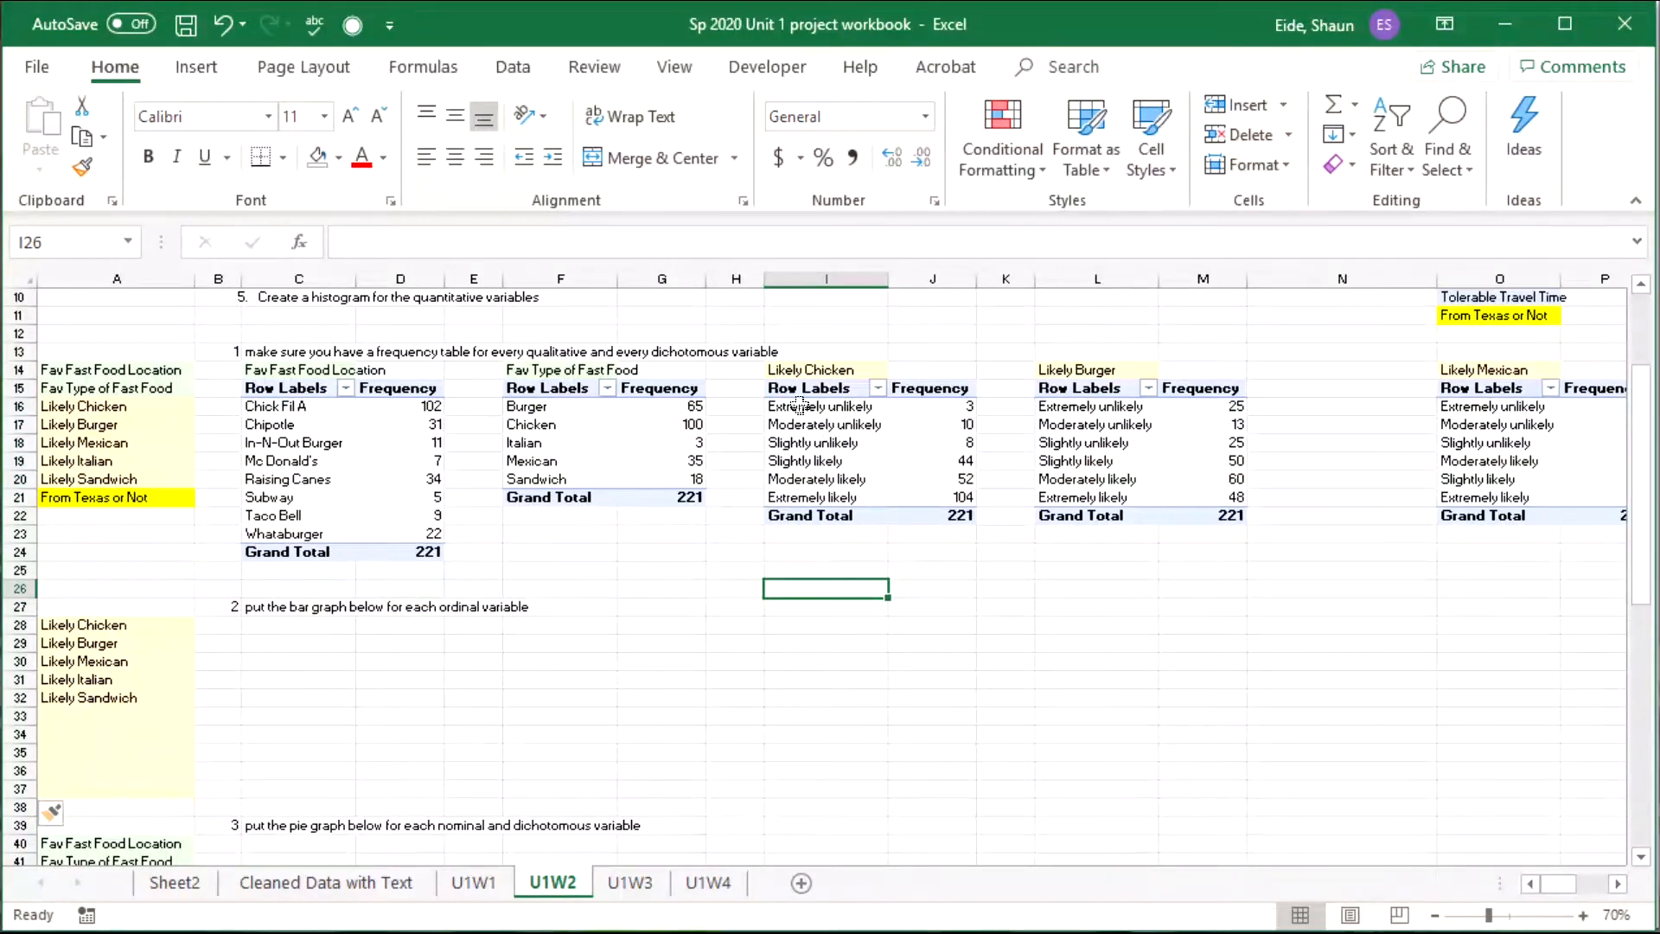
pyautogui.moveTo(800, 406); pyautogui.dragTo(964, 499)
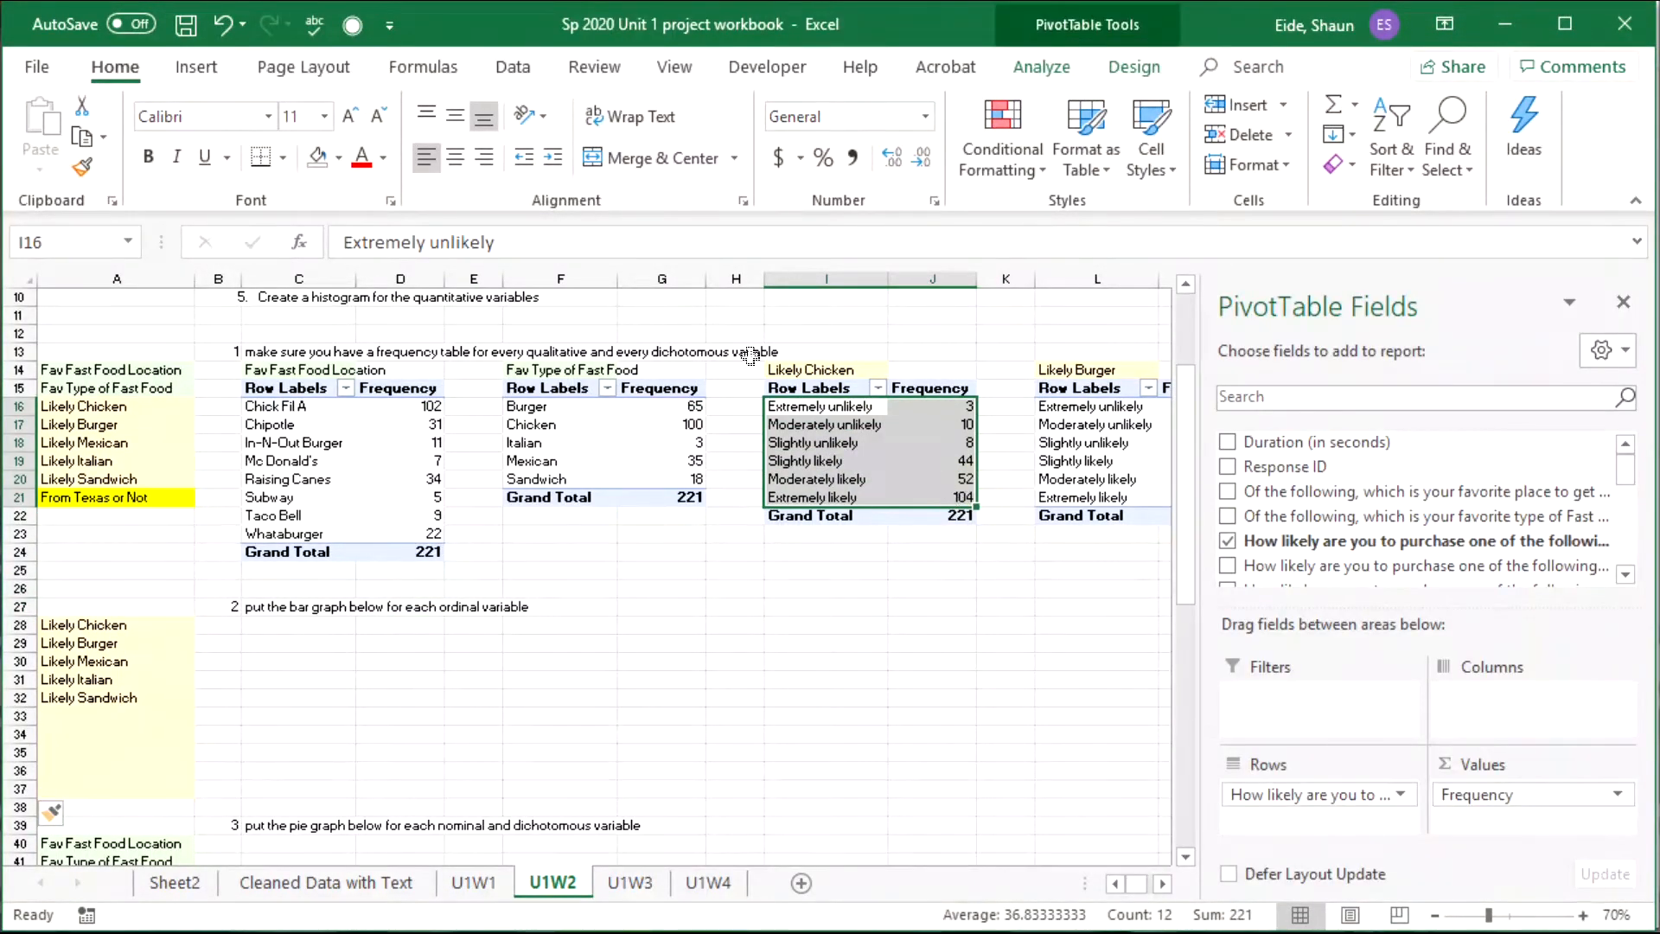
pyautogui.moveTo(813, 372); pyautogui.dragTo(960, 517)
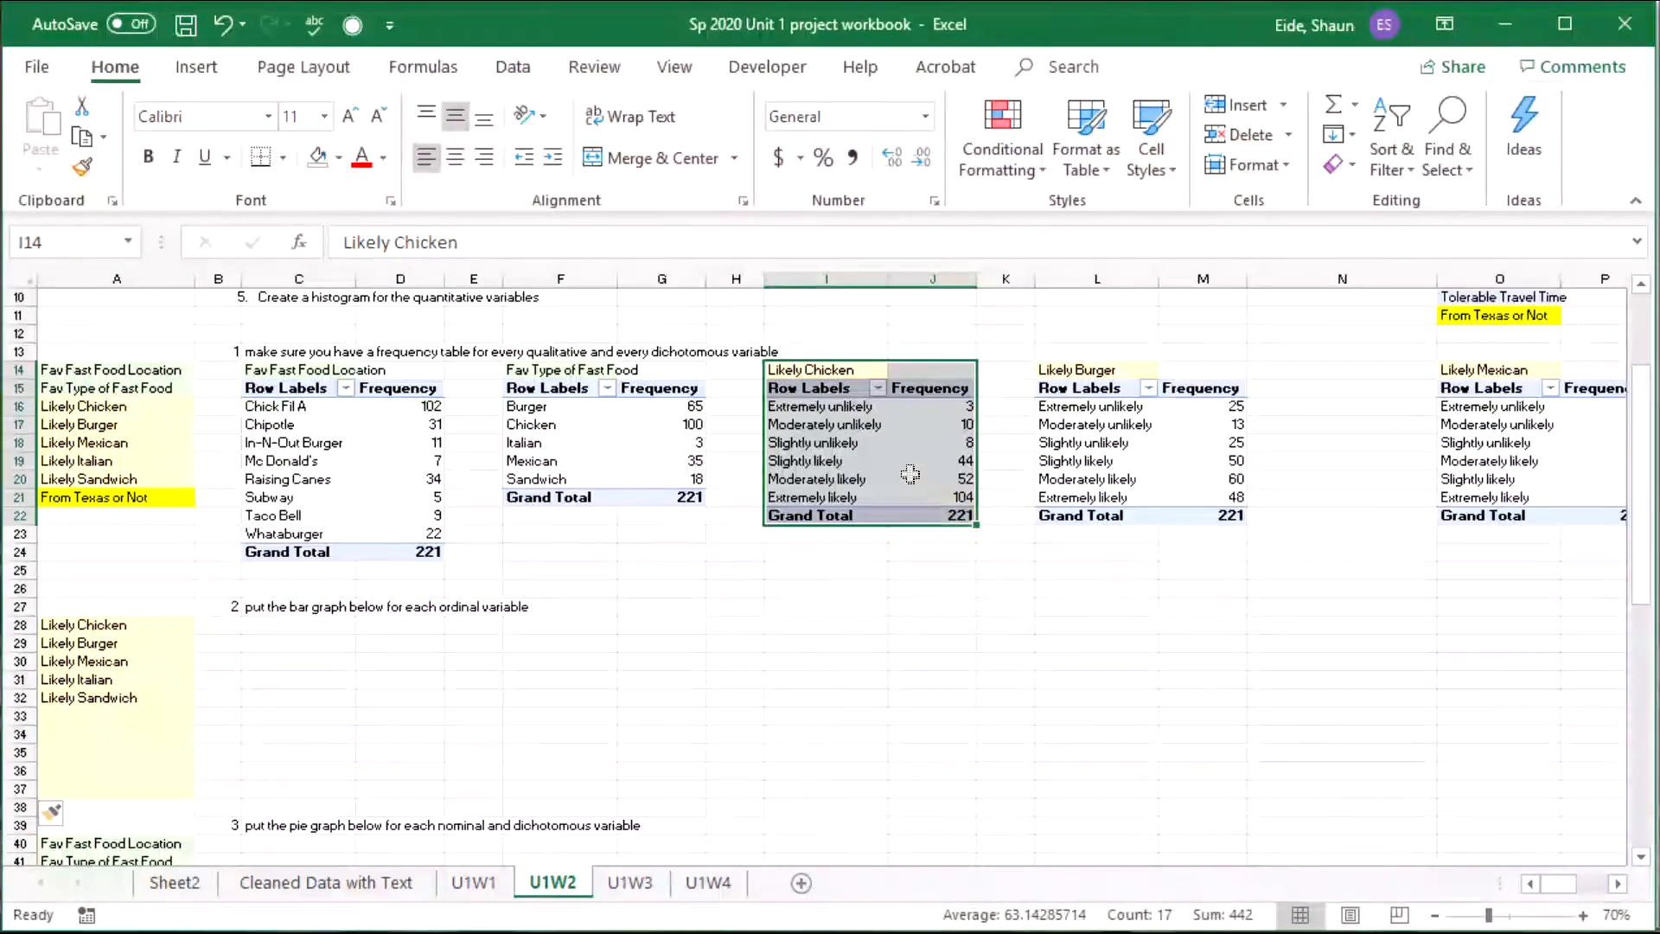
pyautogui.click(911, 474)
pyautogui.click(1042, 67)
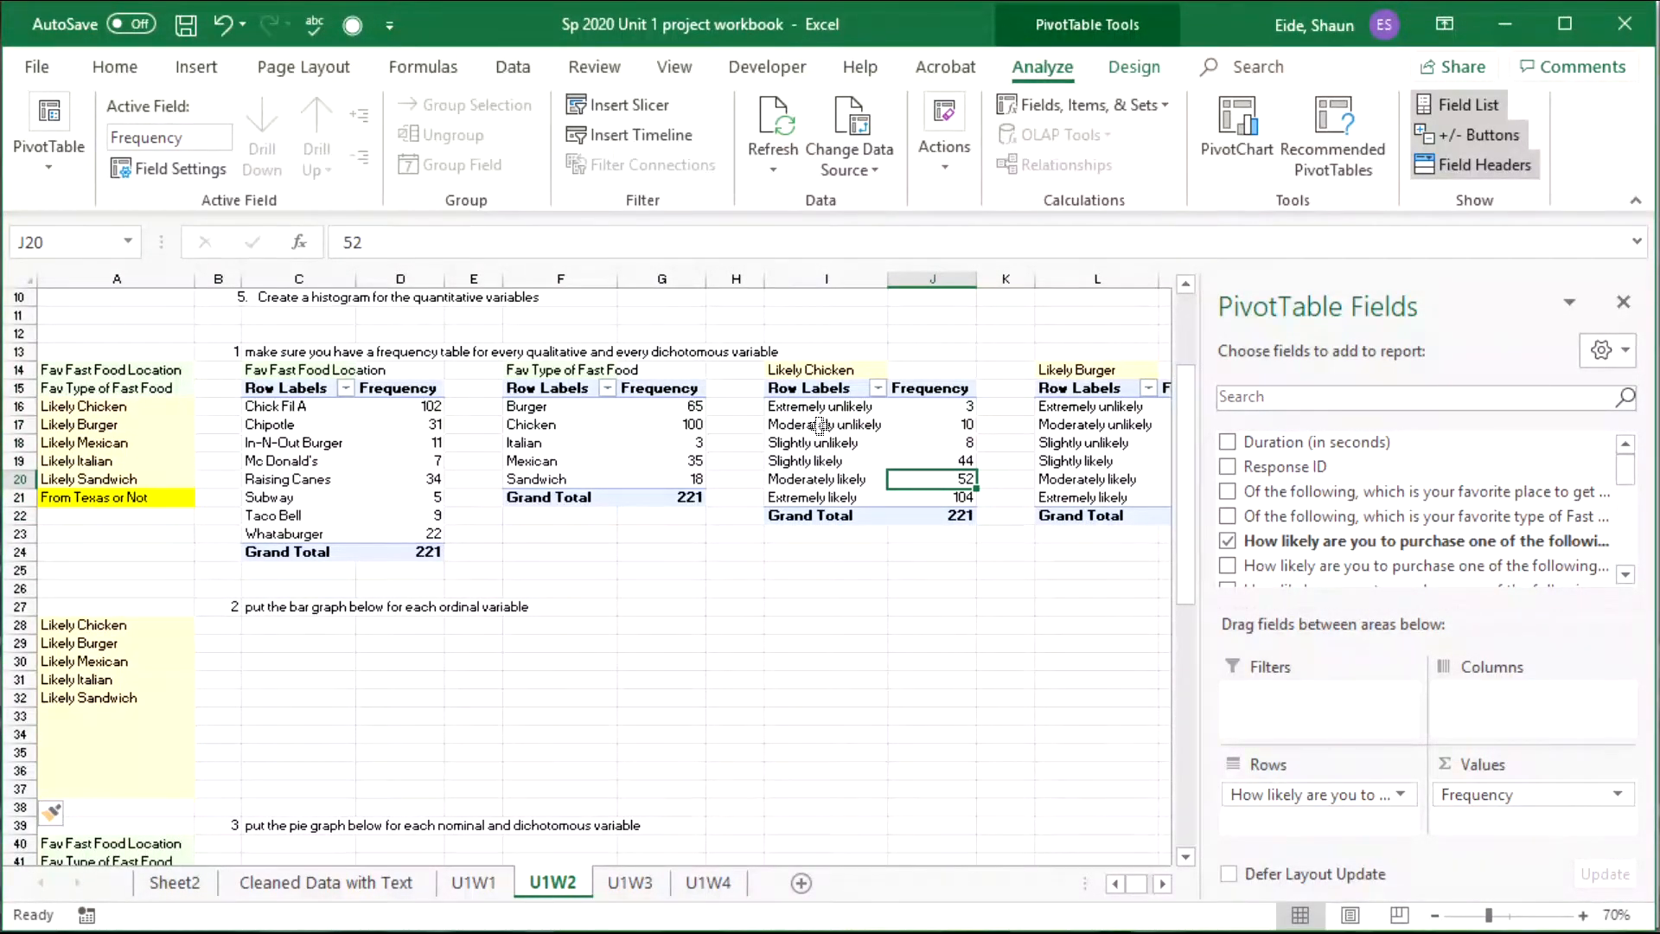
pyautogui.click(1261, 142)
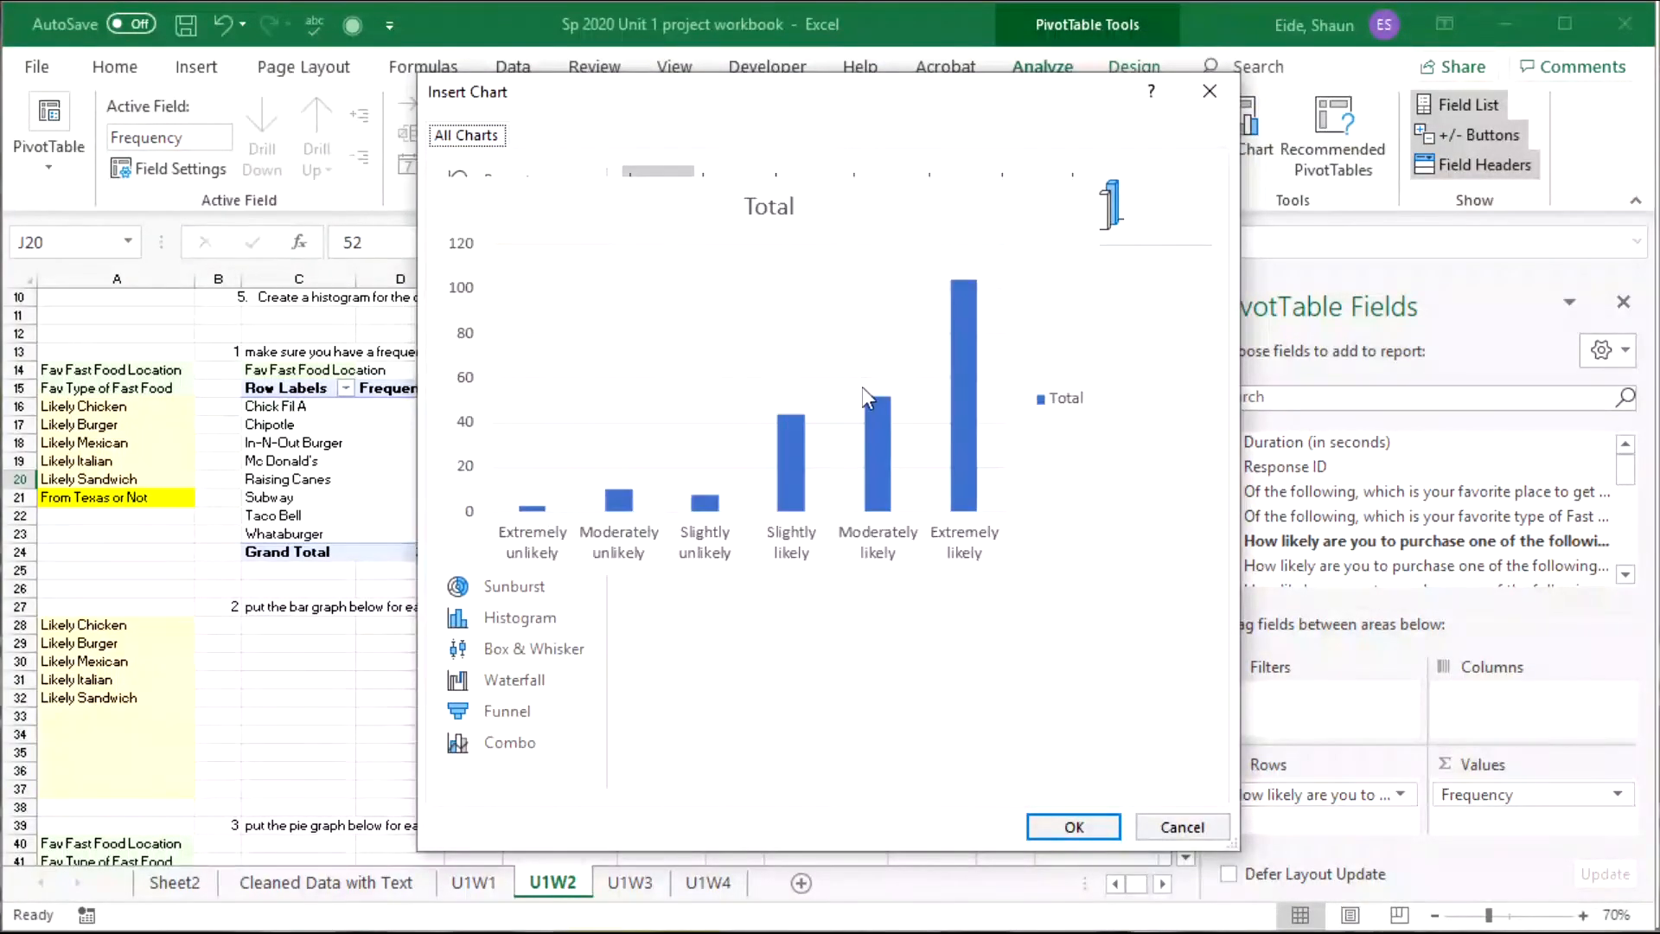
pyautogui.click(1066, 826)
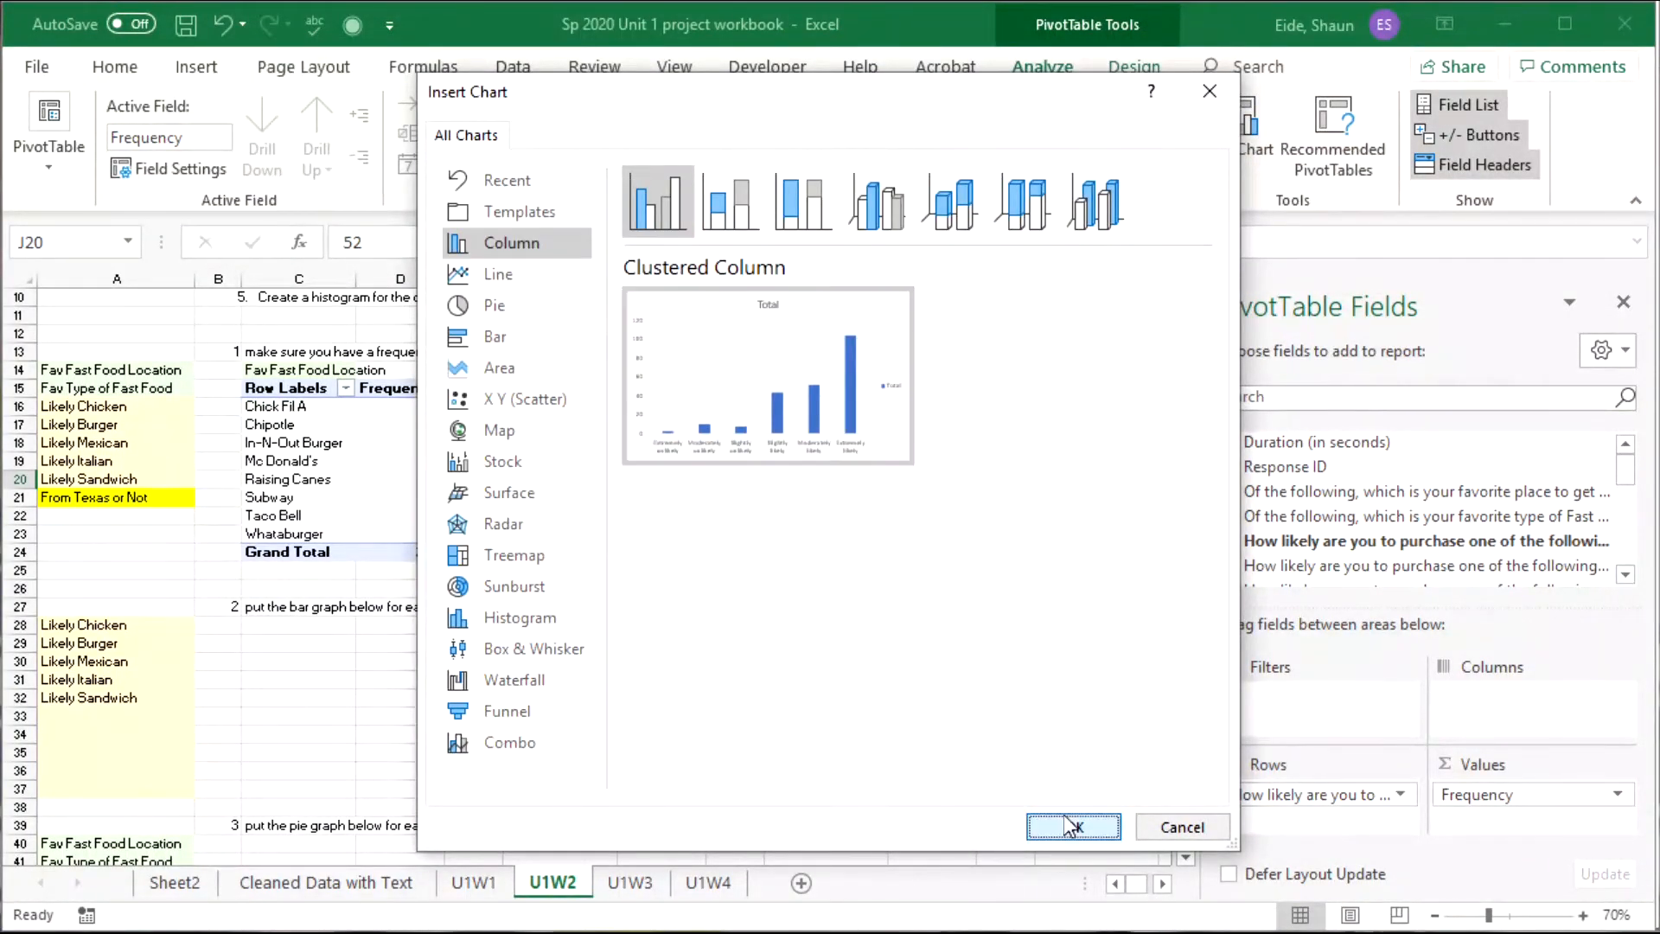
pyautogui.moveTo(633, 464); pyautogui.dragTo(491, 546)
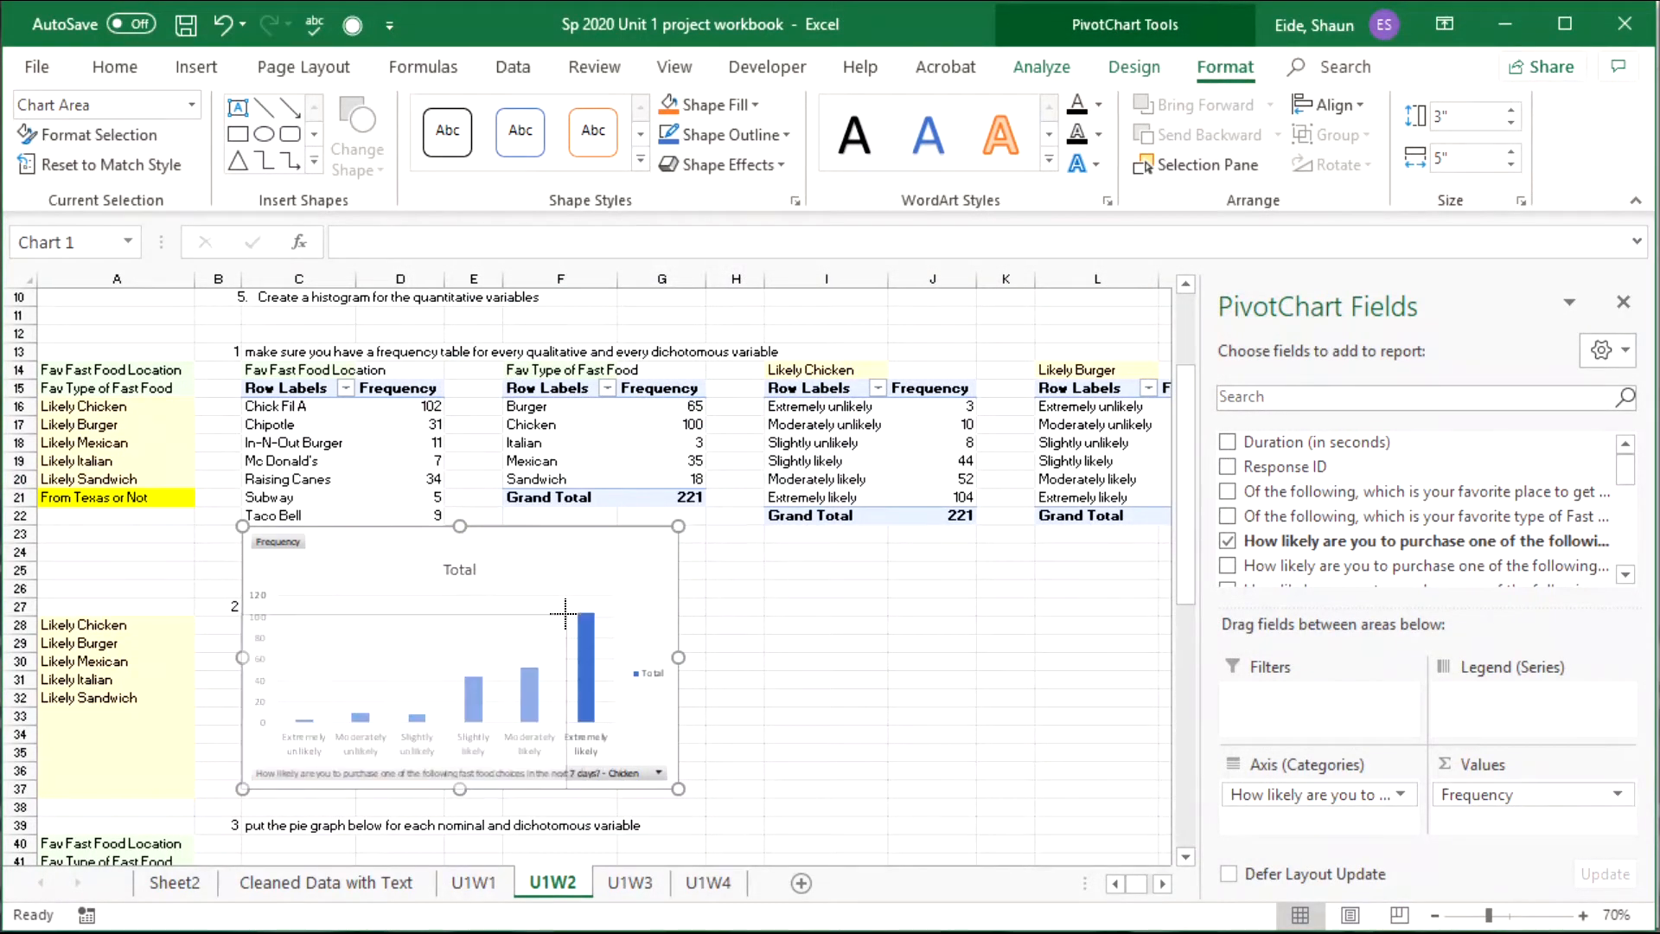
pyautogui.moveTo(678, 526); pyautogui.dragTo(565, 615)
# Change the Likely Chicken chart's title to "Likelyhood of buying chicken this week".
pyautogui.click(408, 658)
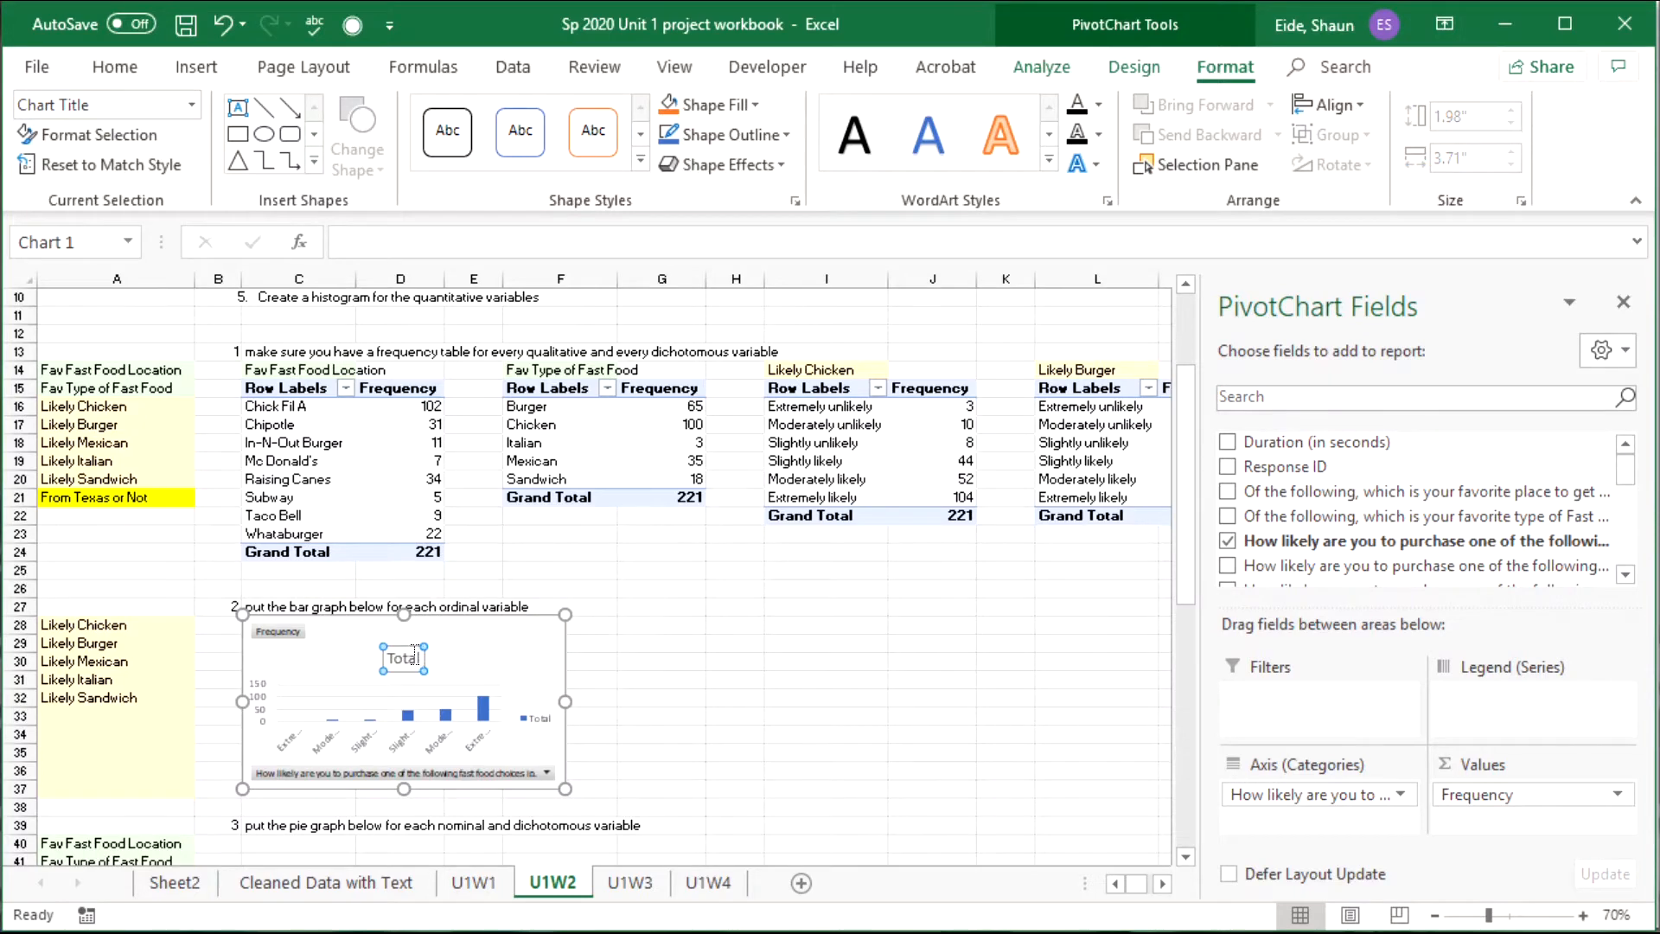
pyautogui.moveTo(415, 654); pyautogui.dragTo(322, 638)
pyautogui.write('Likeluy')
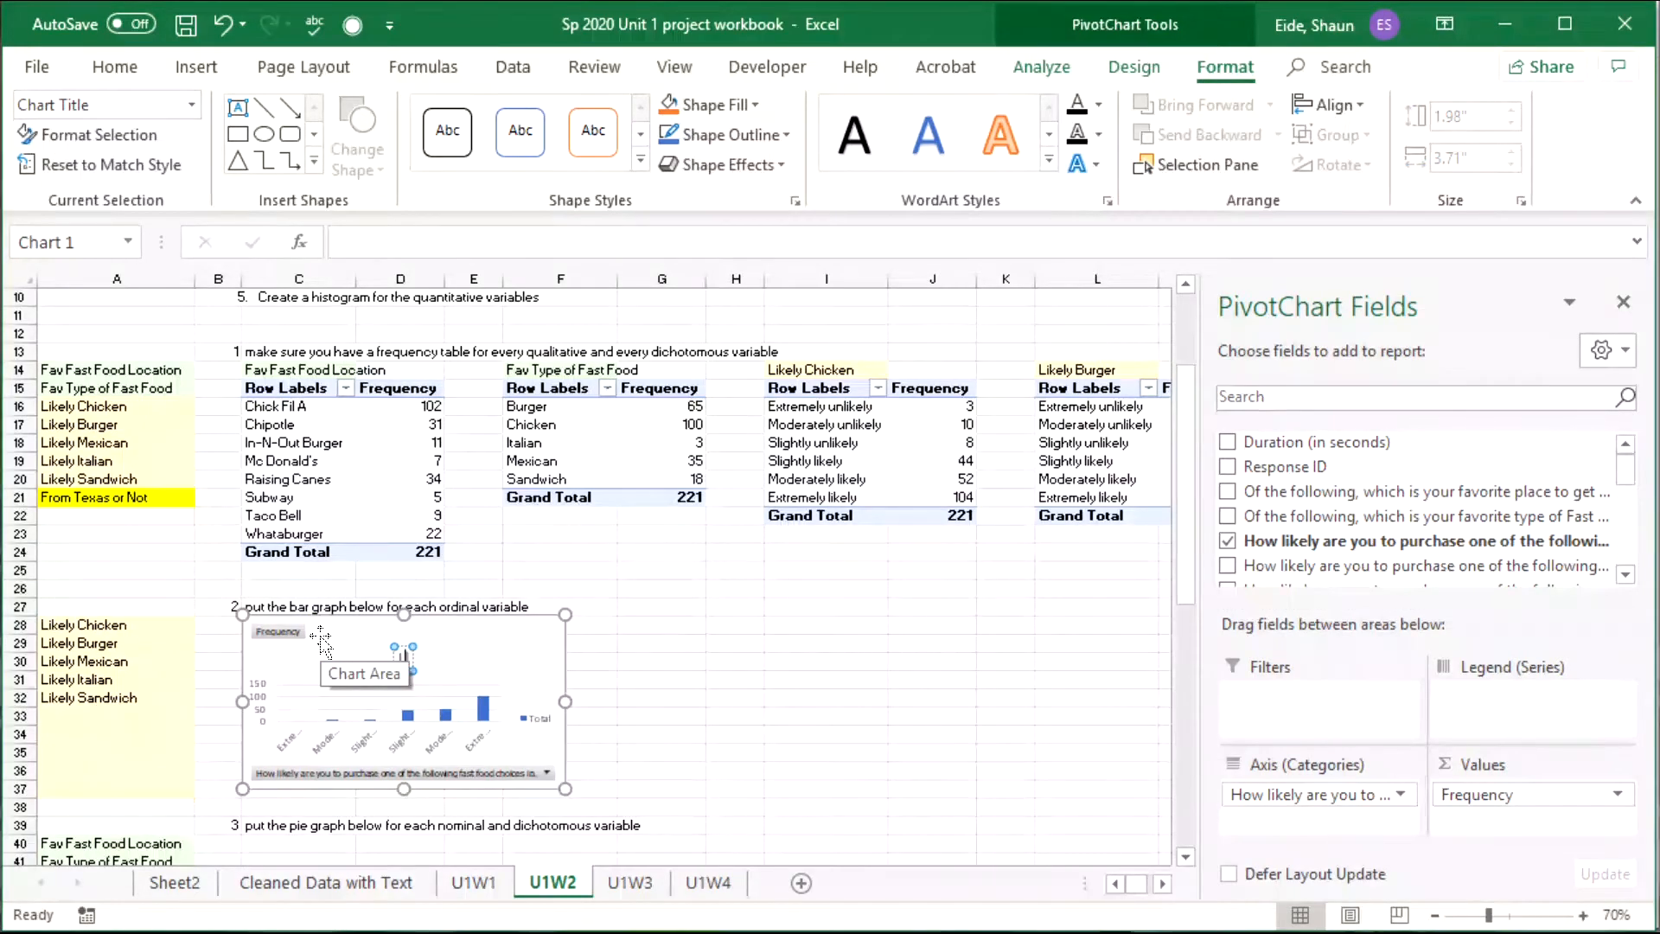
pyautogui.press('BackSpace')
pyautogui.write('hood of')
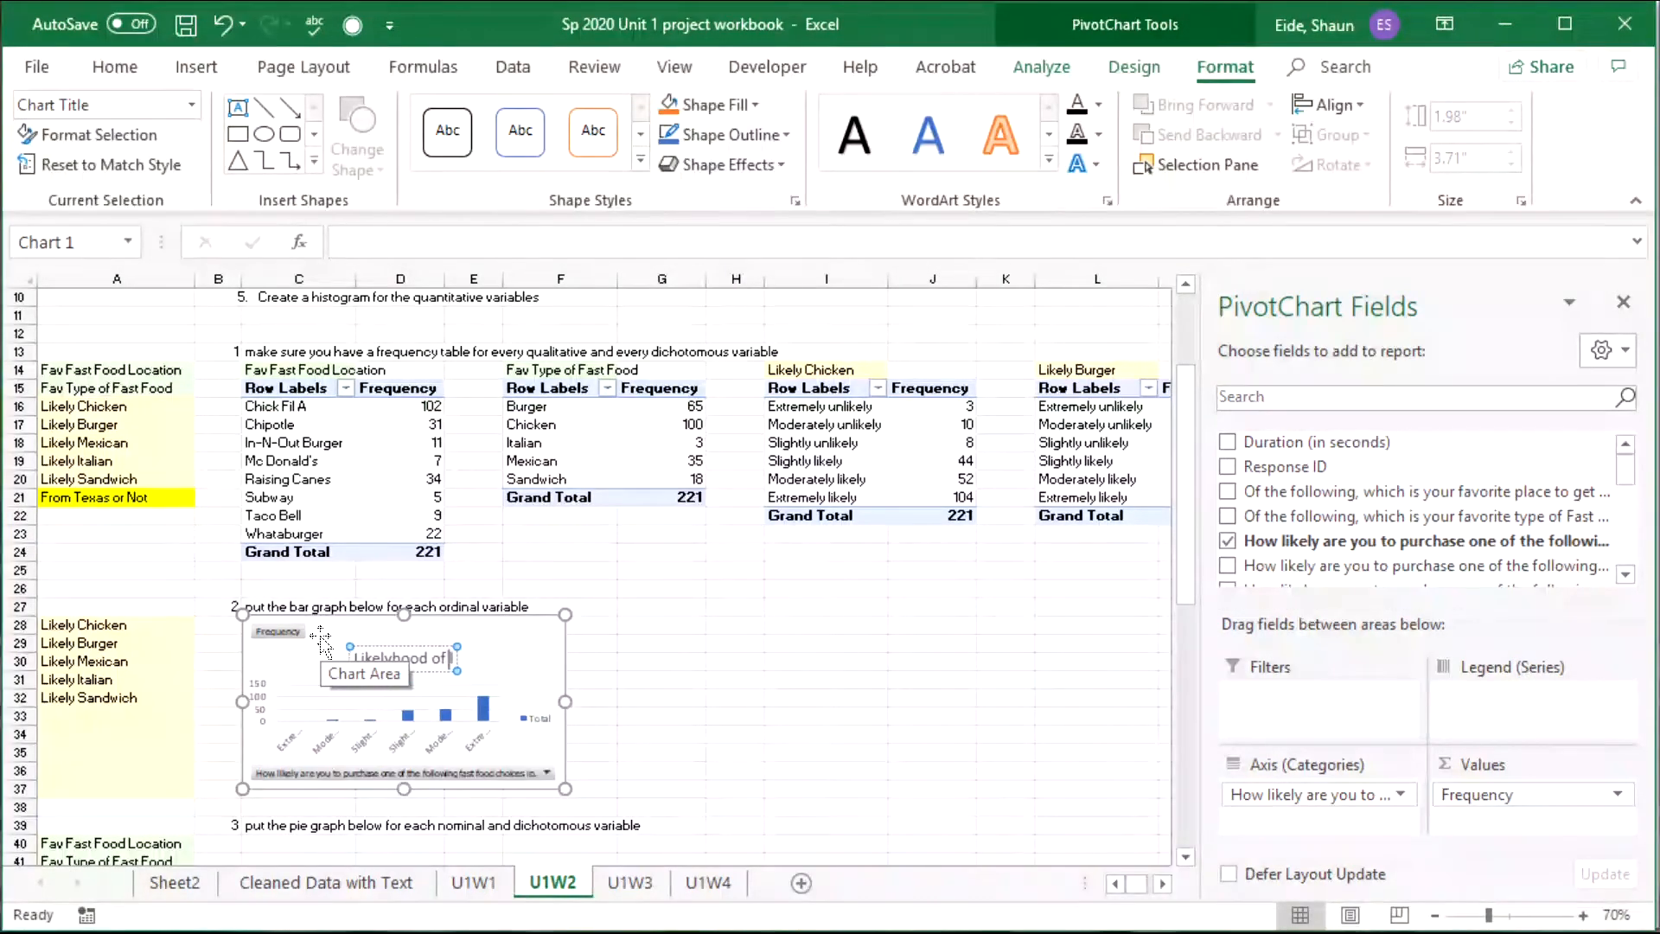
pyautogui.write(' buying chick')
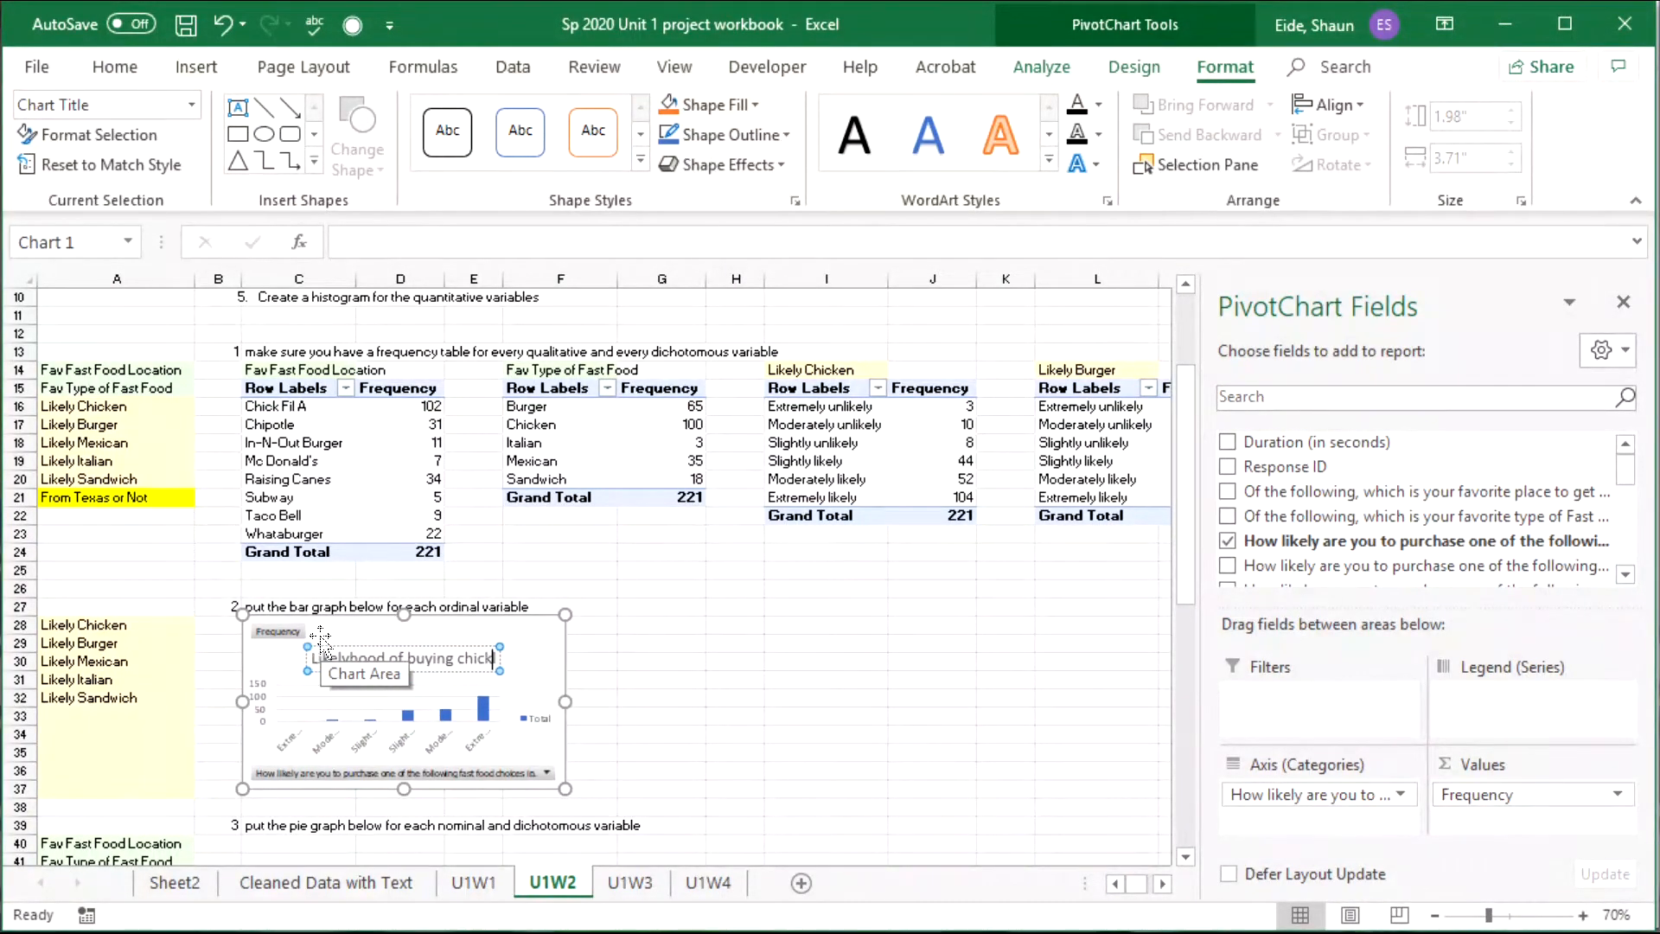
pyautogui.write('en this wel')
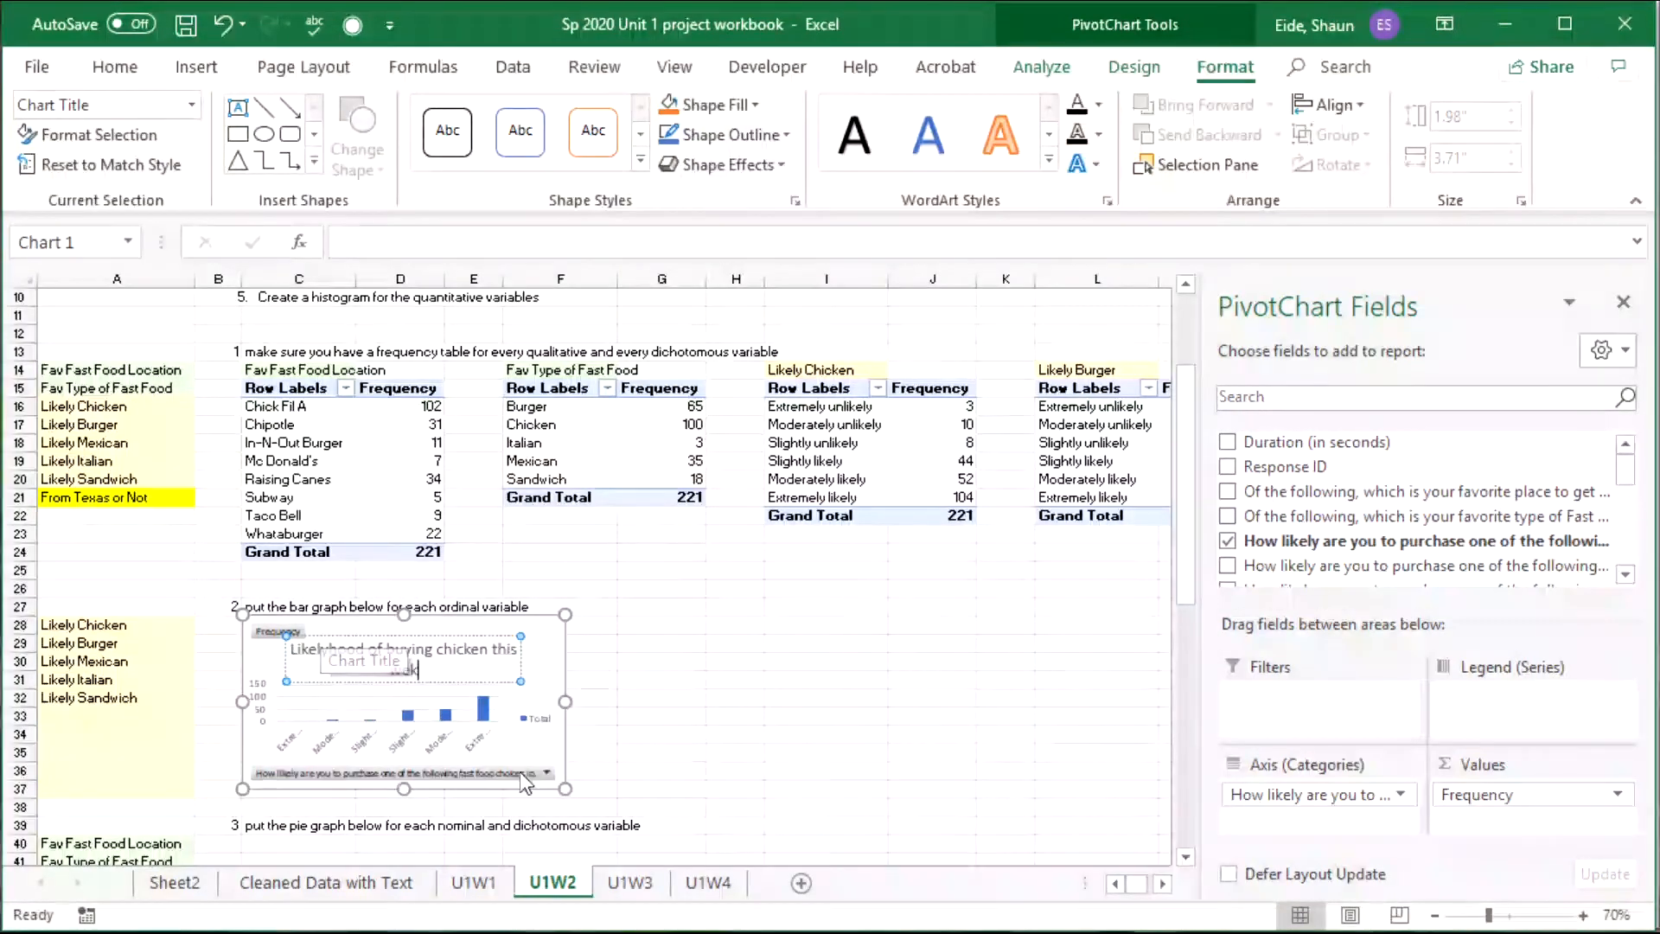
pyautogui.press('BackSpace')
pyautogui.write('k')
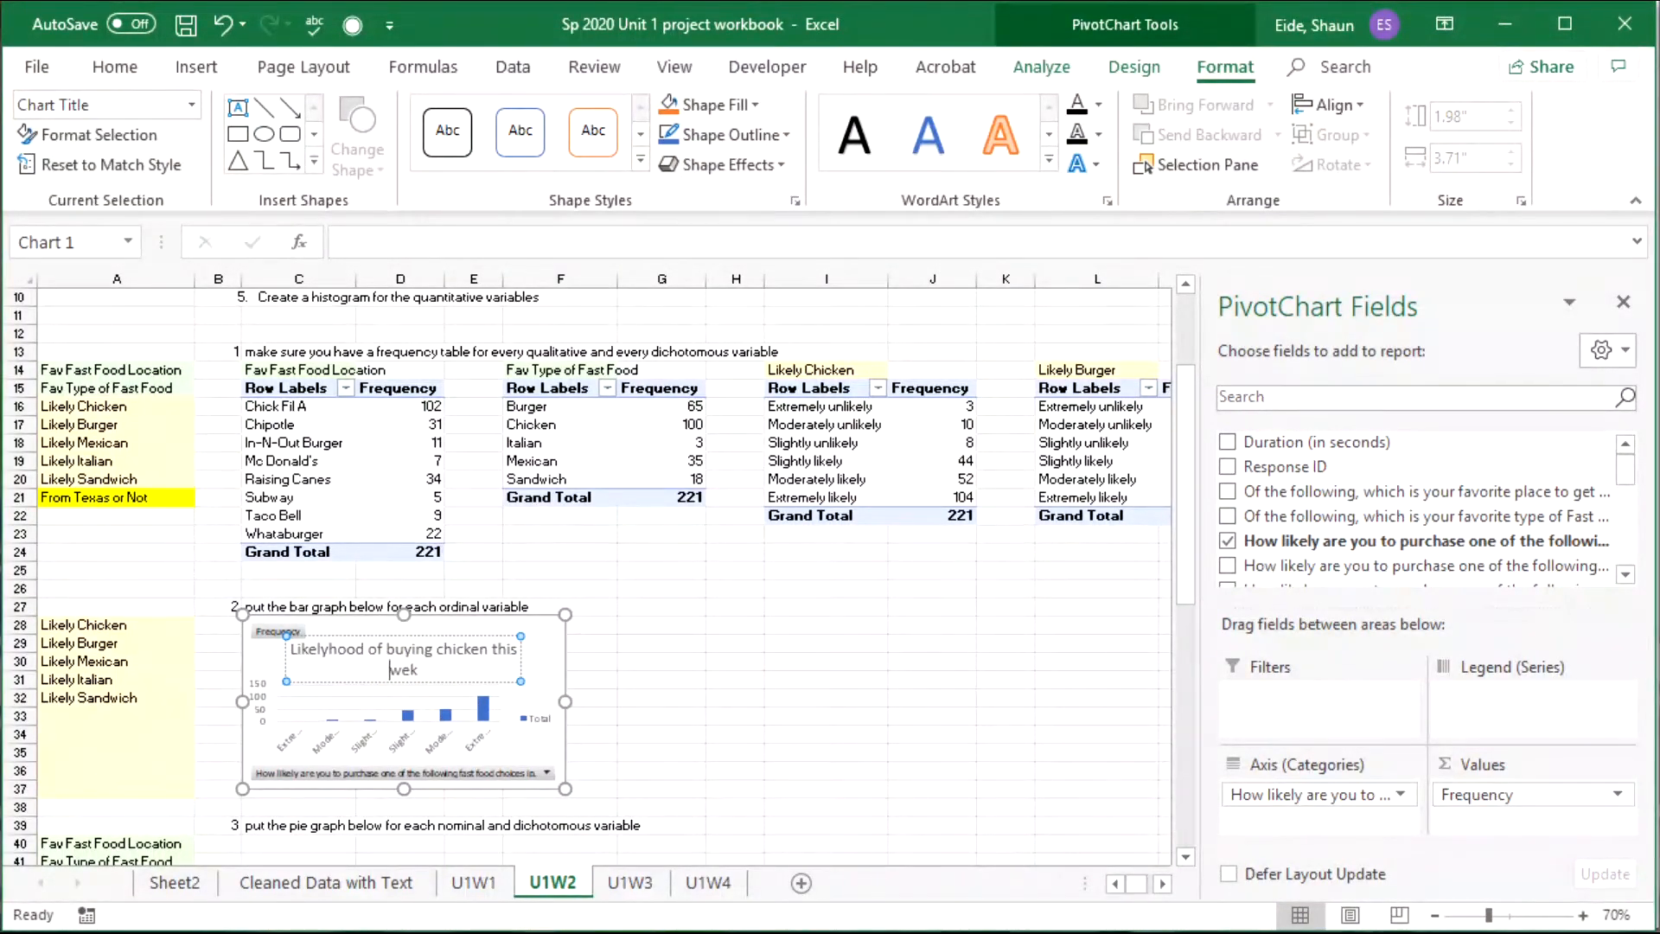
pyautogui.click(844, 716)
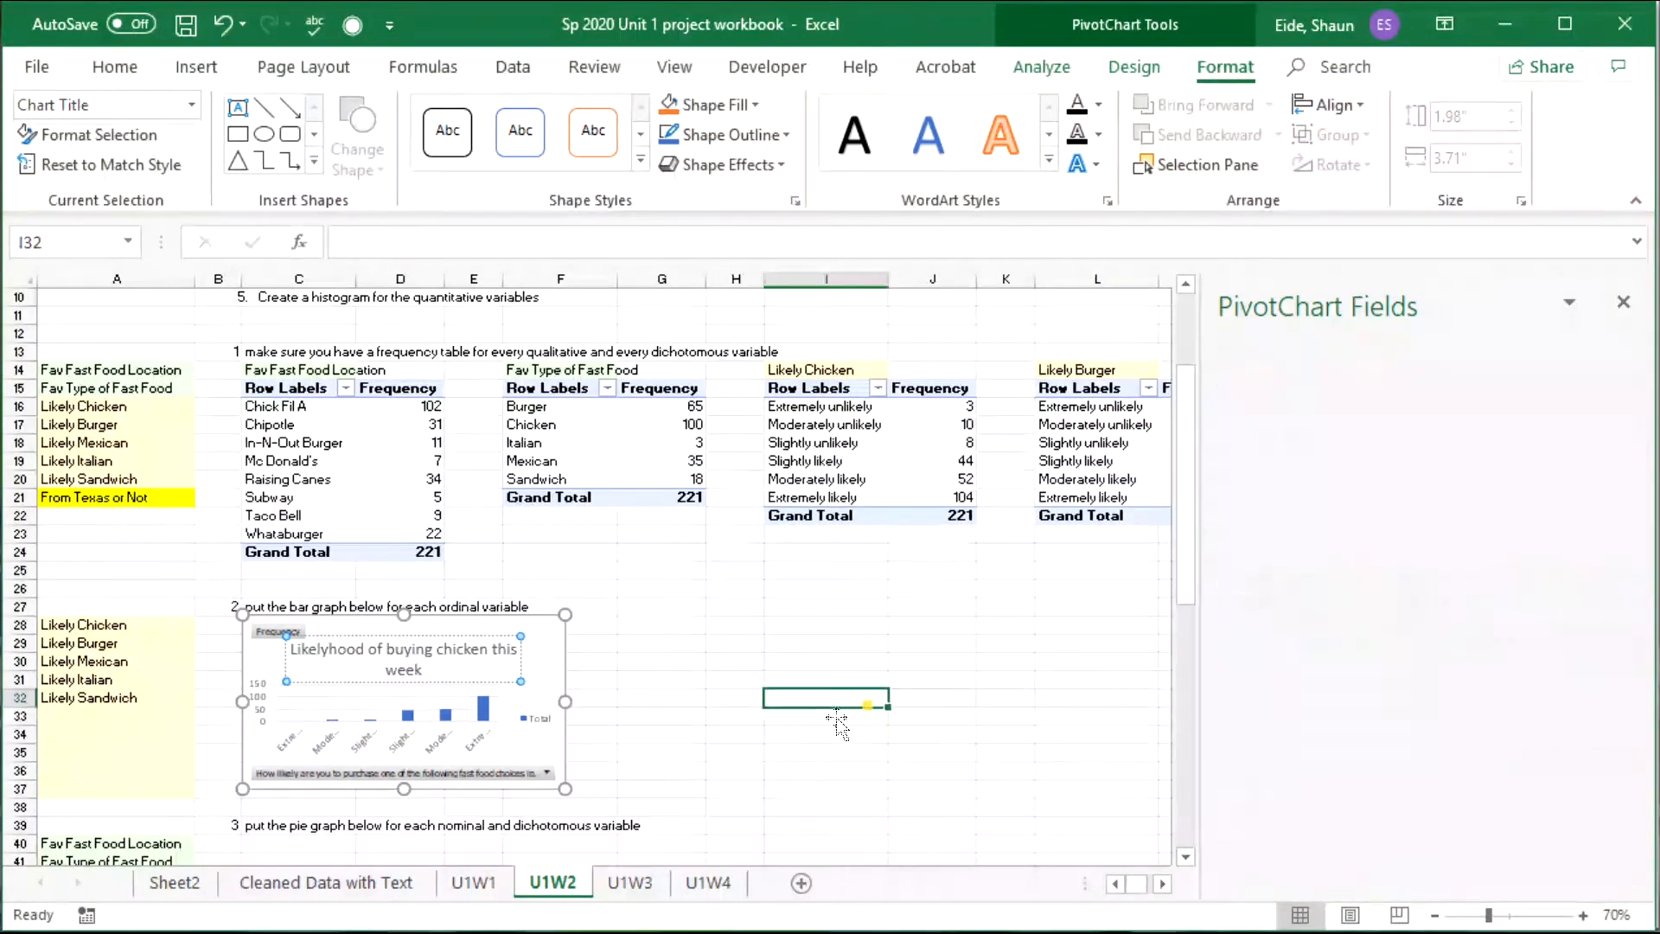
# Enlarge the chicken chart so it spans columns C to F and reaches down to row 38.
pyautogui.click(548, 774)
pyautogui.click(564, 791)
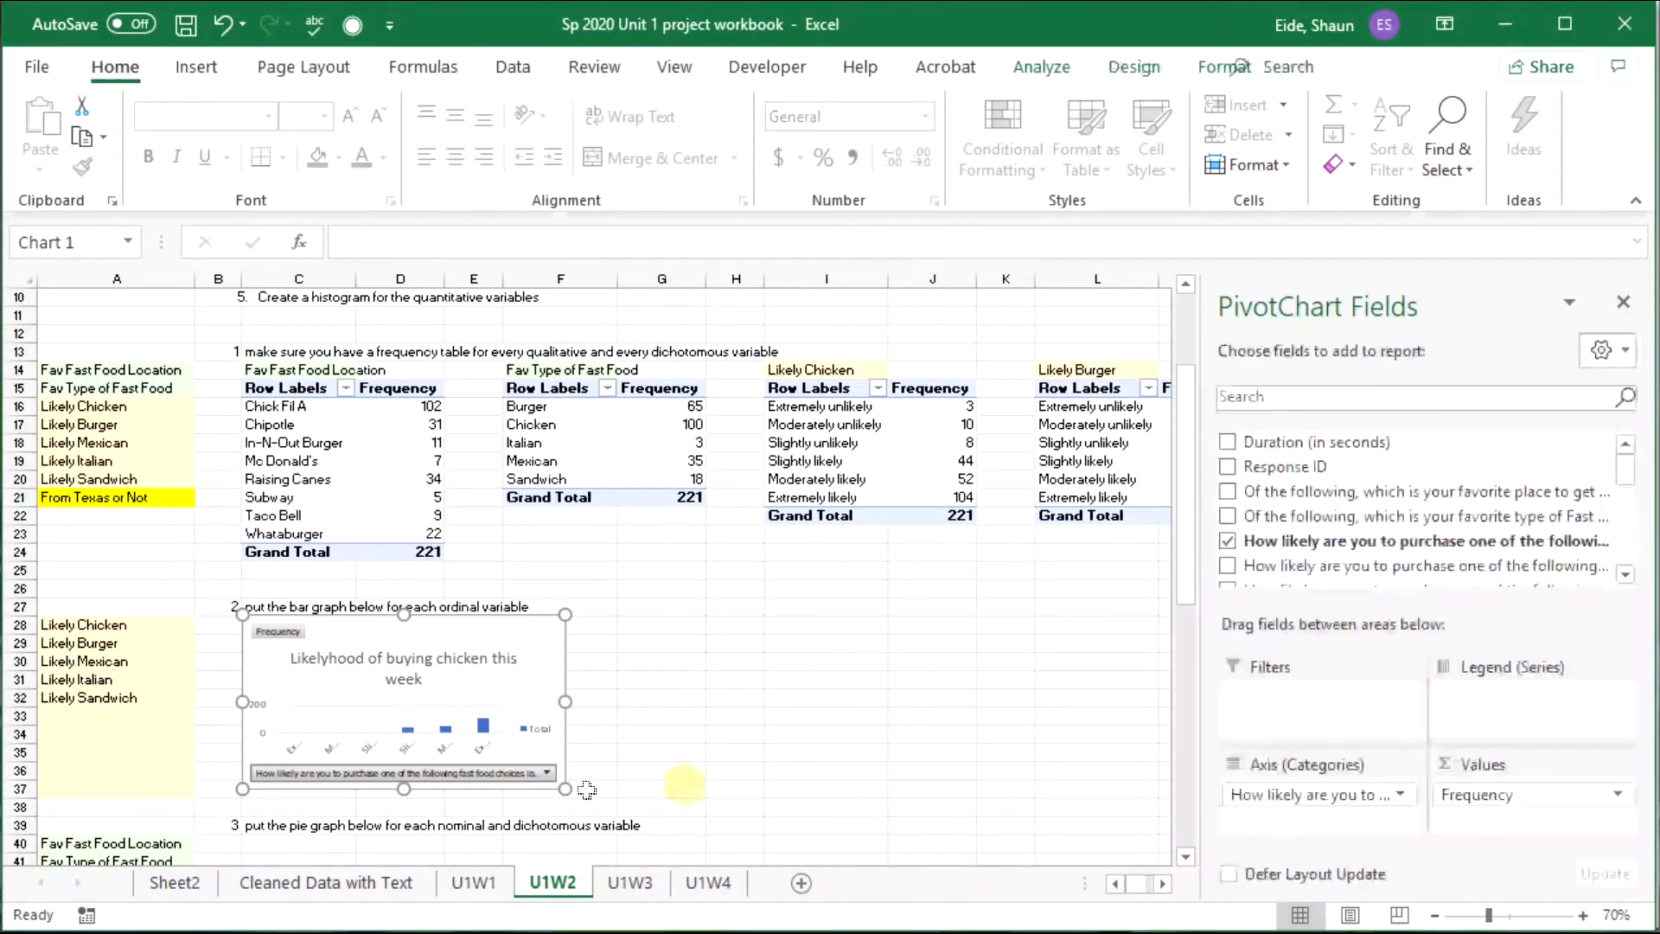
pyautogui.scroll(-5, 601, 671)
pyautogui.moveTo(601, 671); pyautogui.dragTo(614, 571)
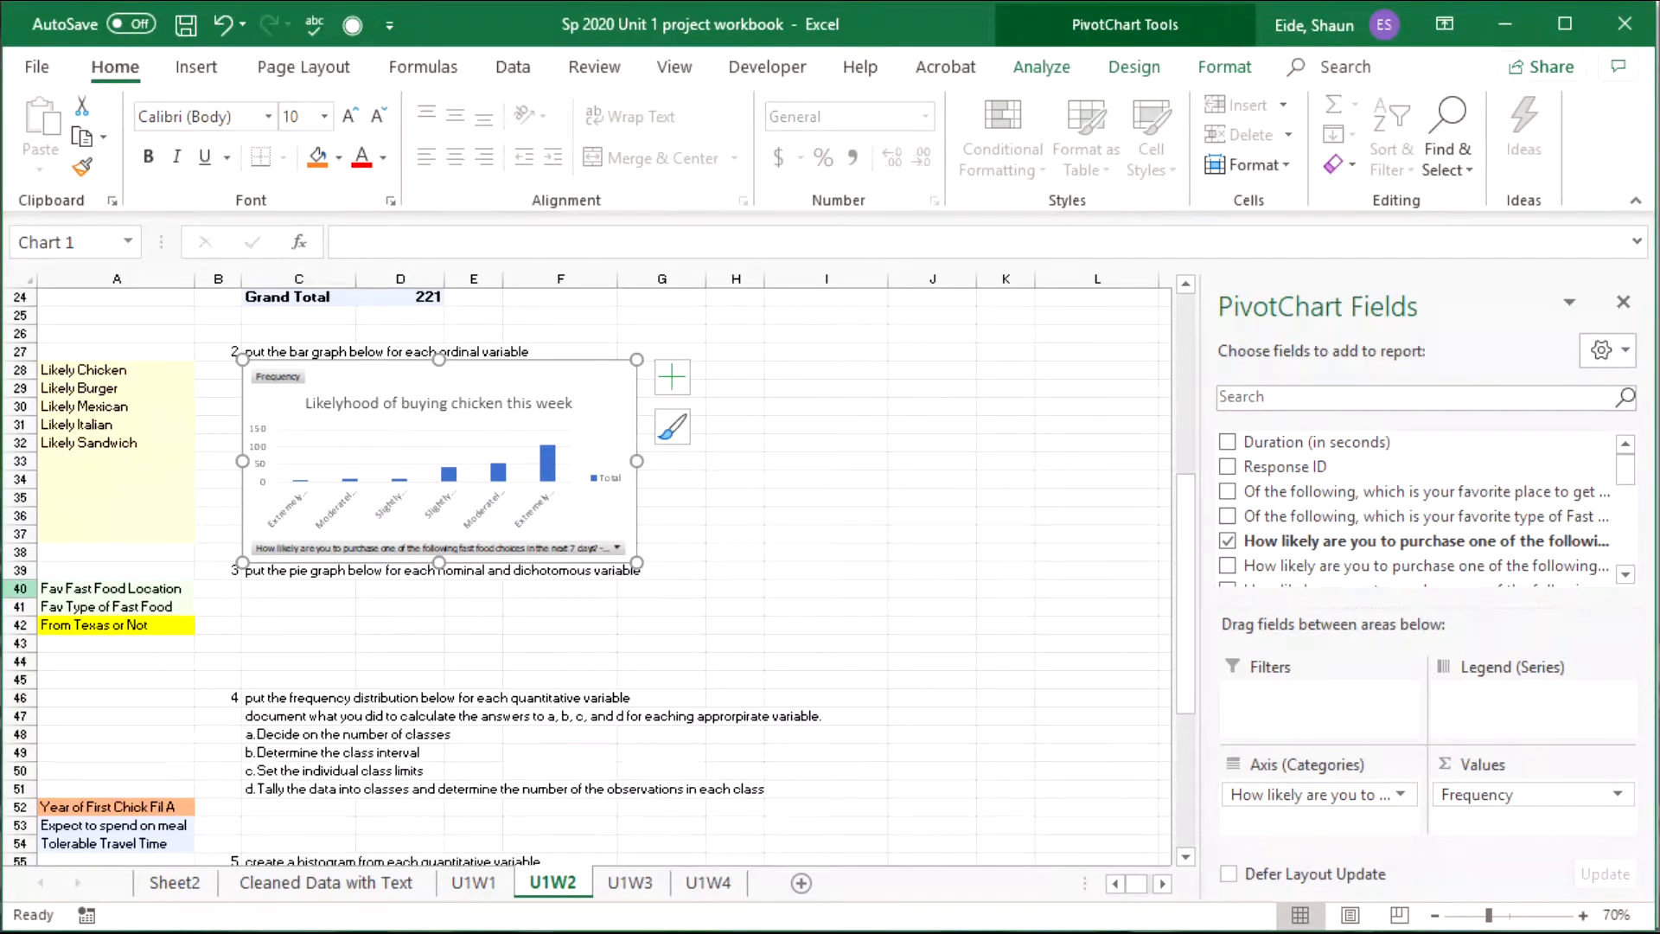
# Insert eight blank rows at row 35 to stretch the chicken chart and push the pie graph section down.
pyautogui.moveTo(19, 624); pyautogui.dragTo(19, 499)
pyautogui.rightClick(26, 510)
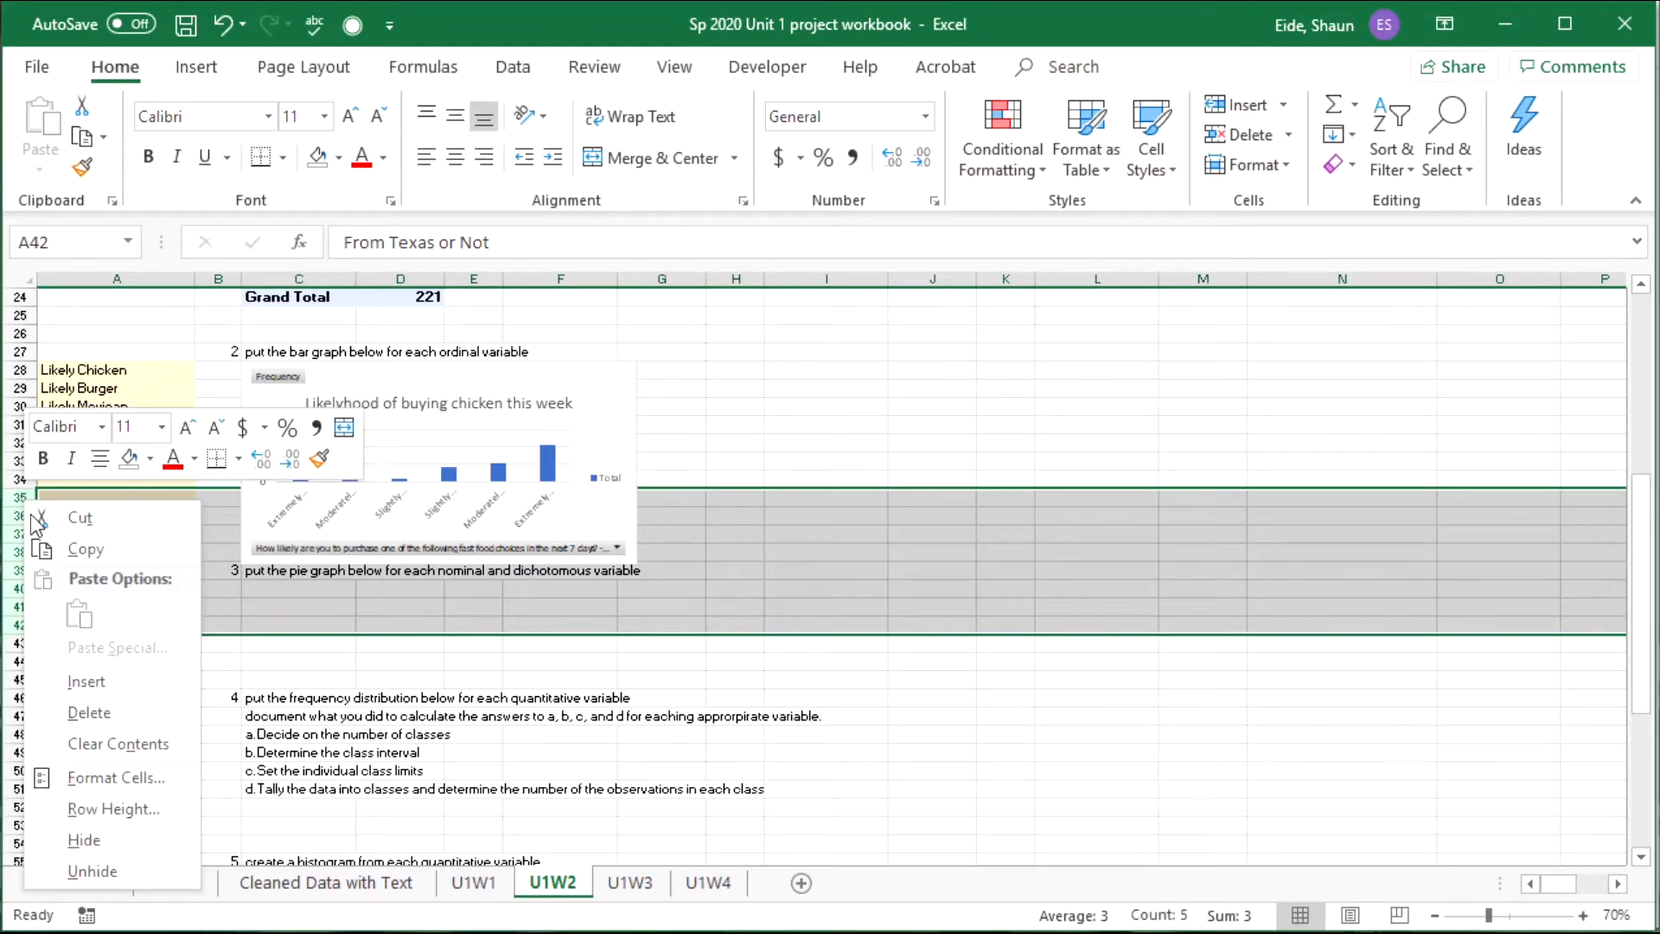
pyautogui.click(82, 681)
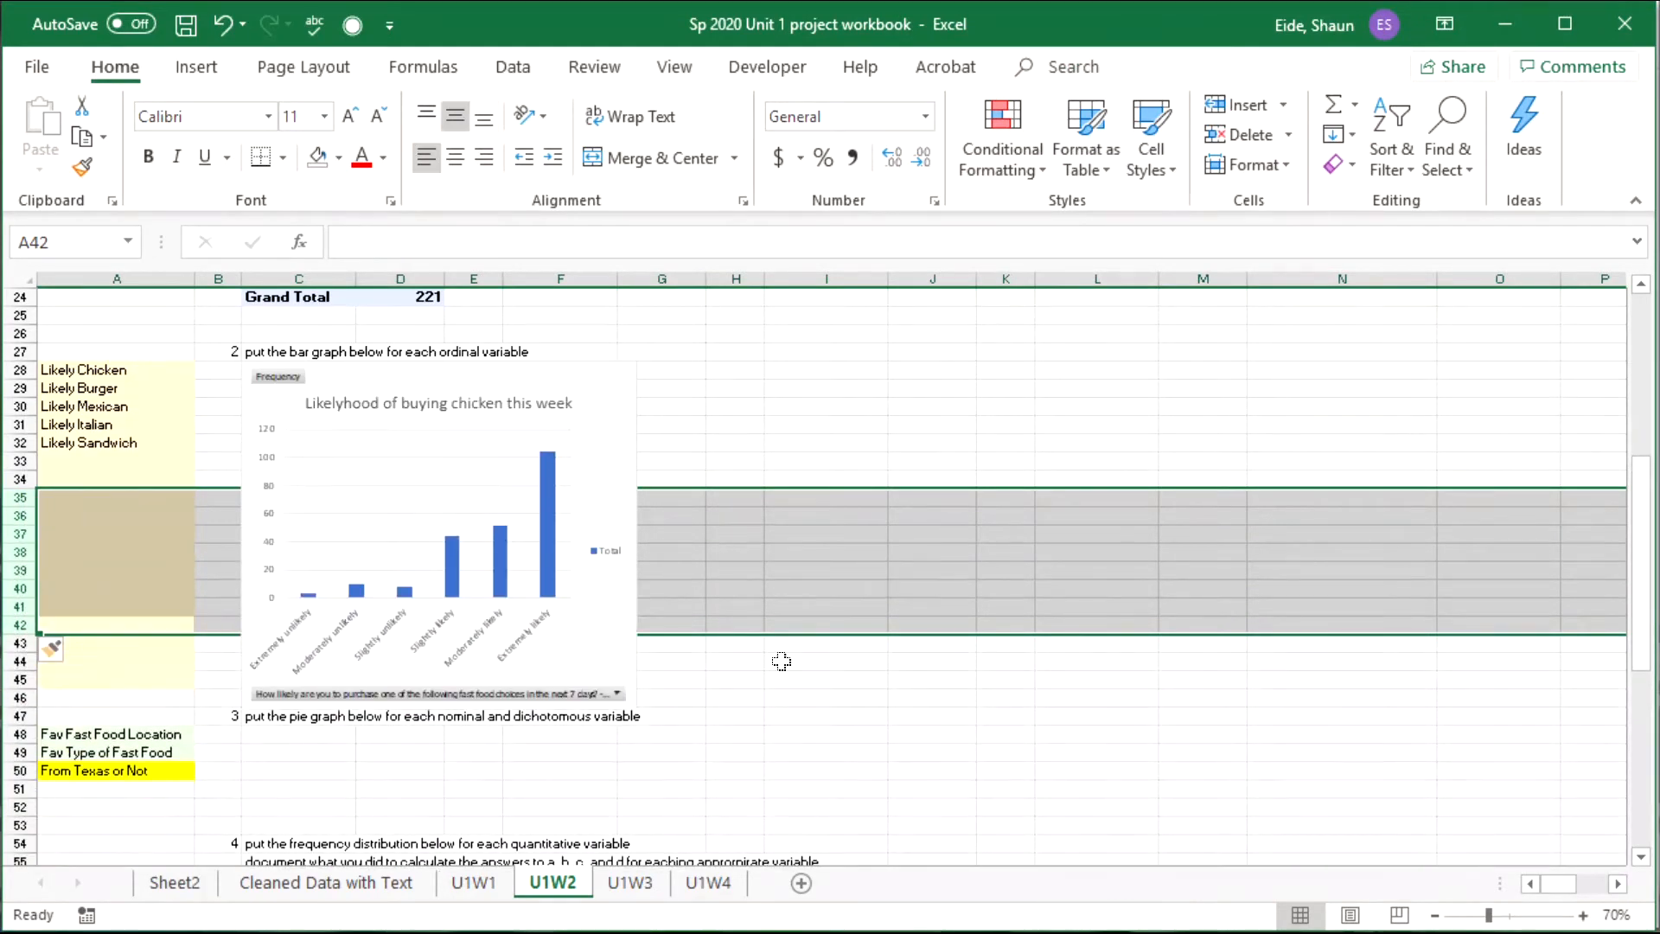
pyautogui.click(782, 661)
pyautogui.click(594, 458)
# Insert a clustered column PivotChart from the Likely Burger pivot table and place it beside the chicken chart, starting at row 28.
pyautogui.scroll(3, 749, 527)
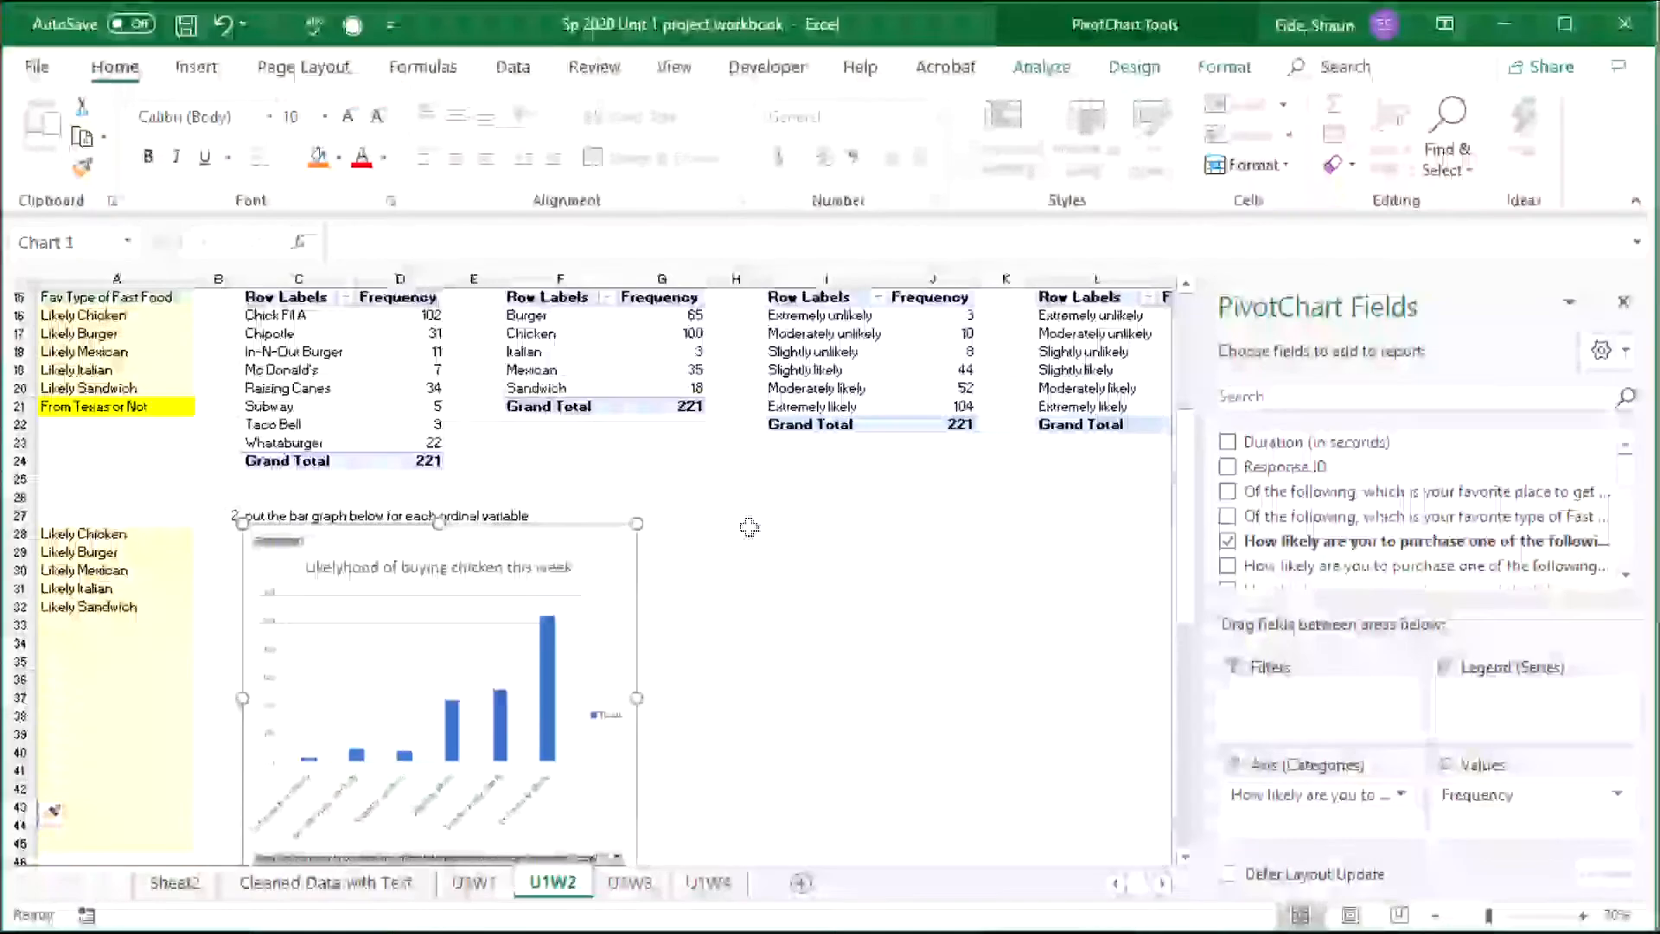
pyautogui.scroll(1, 793, 490)
pyautogui.click(933, 372)
pyautogui.click(1107, 434)
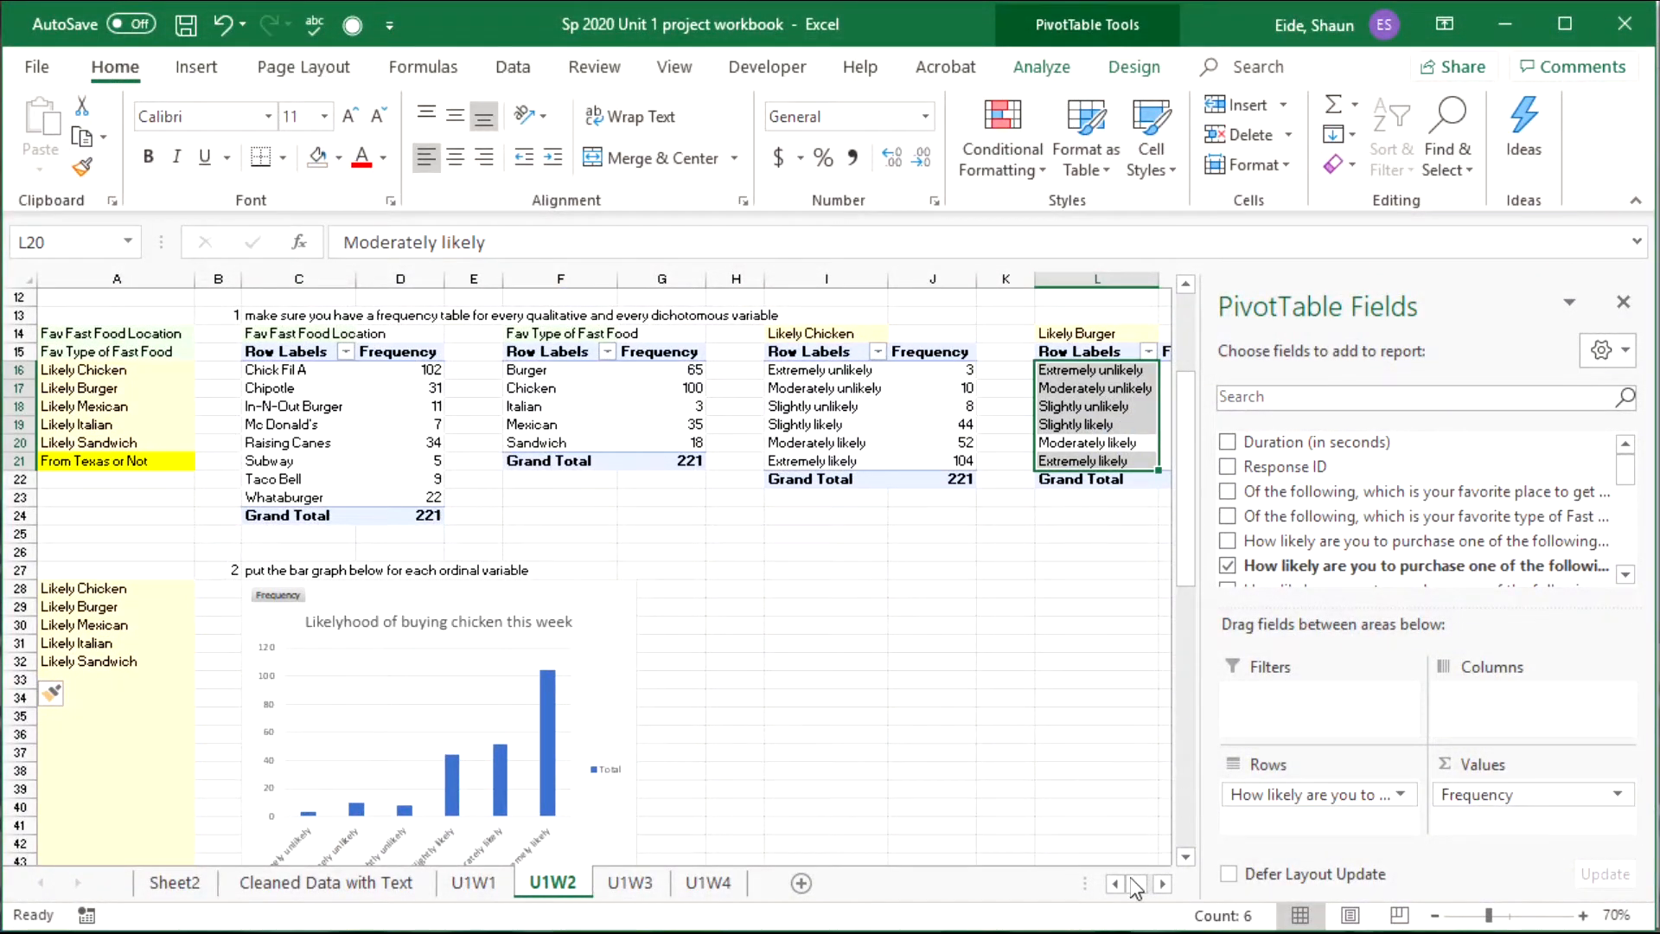
pyautogui.click(1161, 886)
pyautogui.click(1162, 887)
pyautogui.click(1161, 887)
pyautogui.click(846, 599)
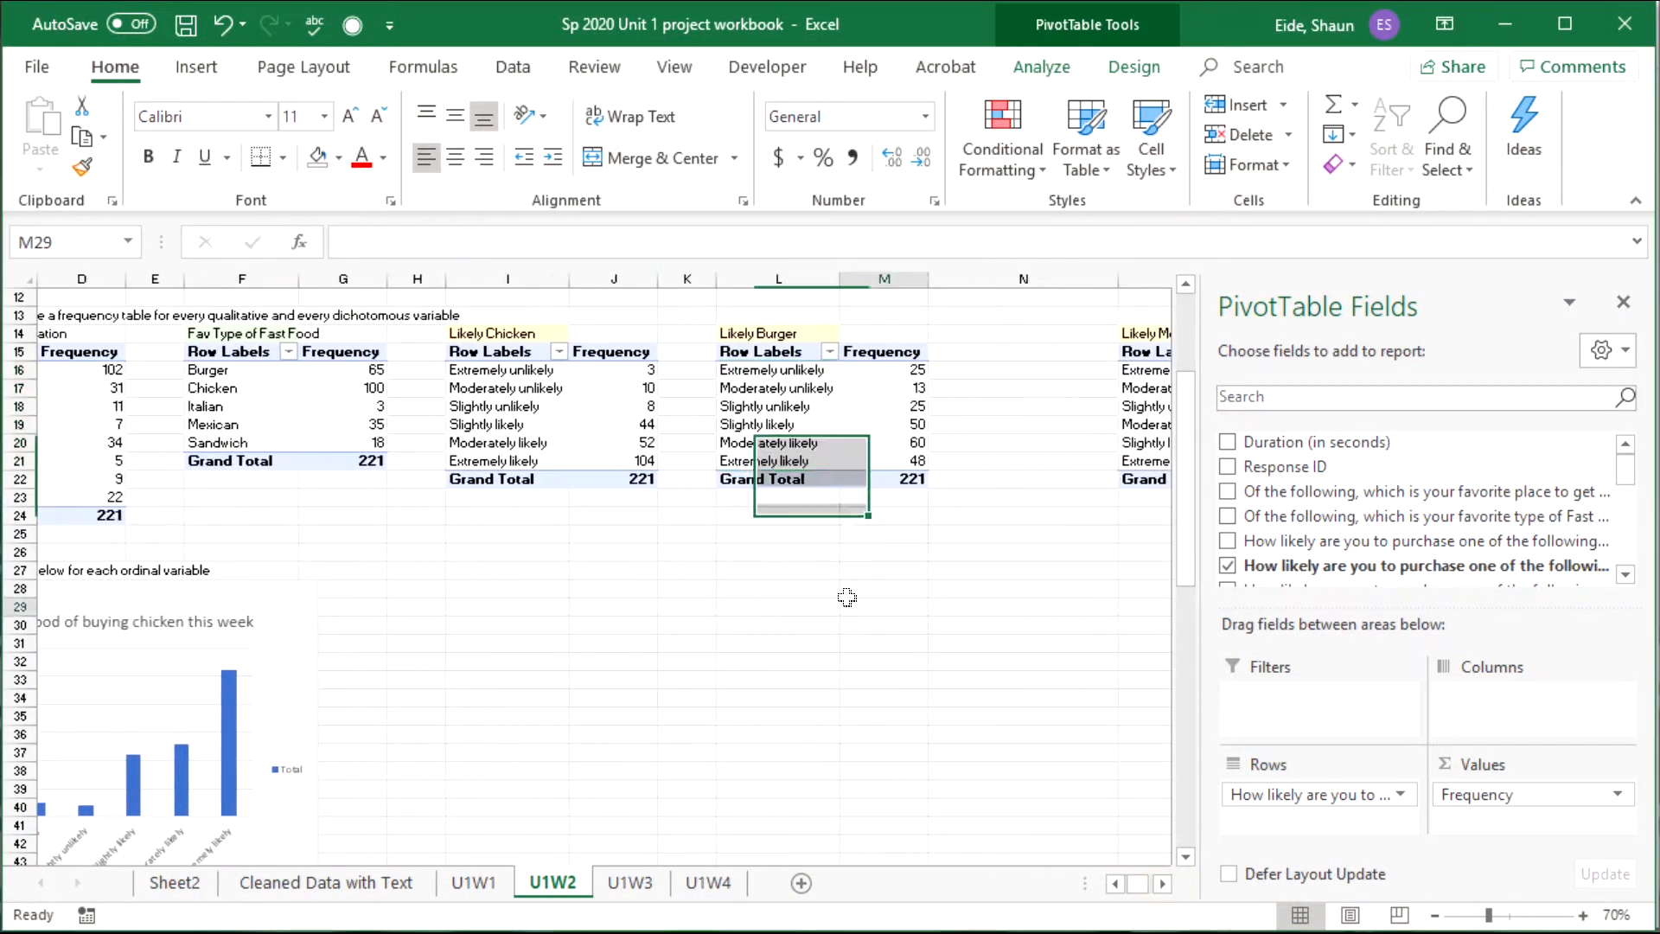
pyautogui.click(857, 438)
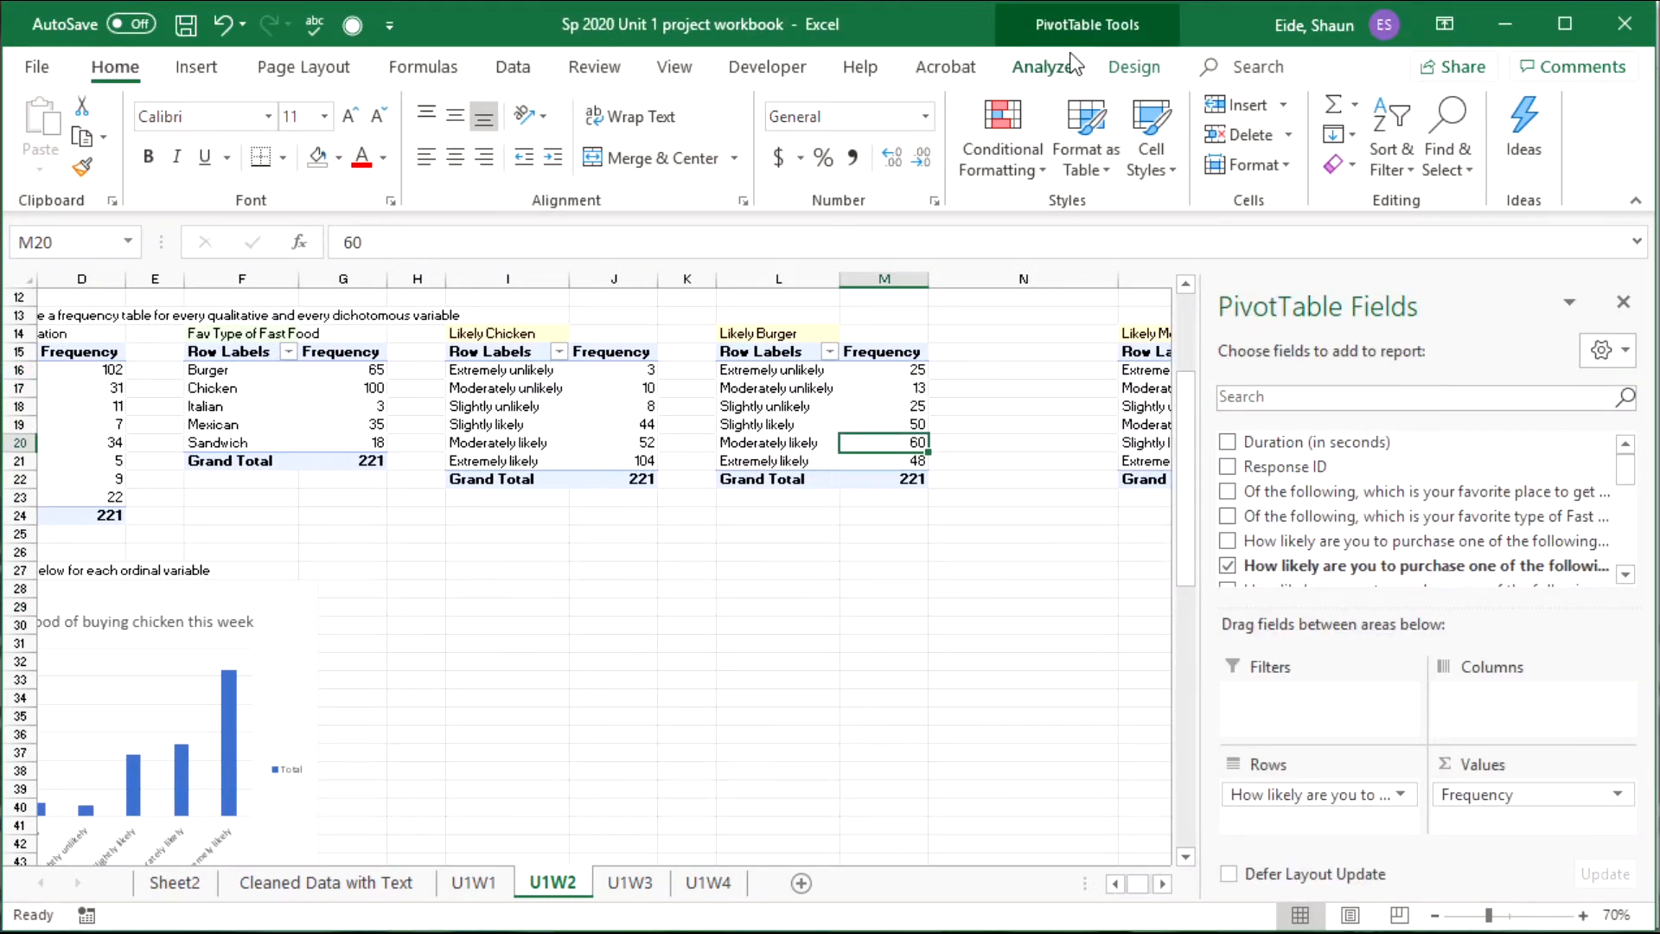
pyautogui.click(1116, 59)
pyautogui.click(1053, 71)
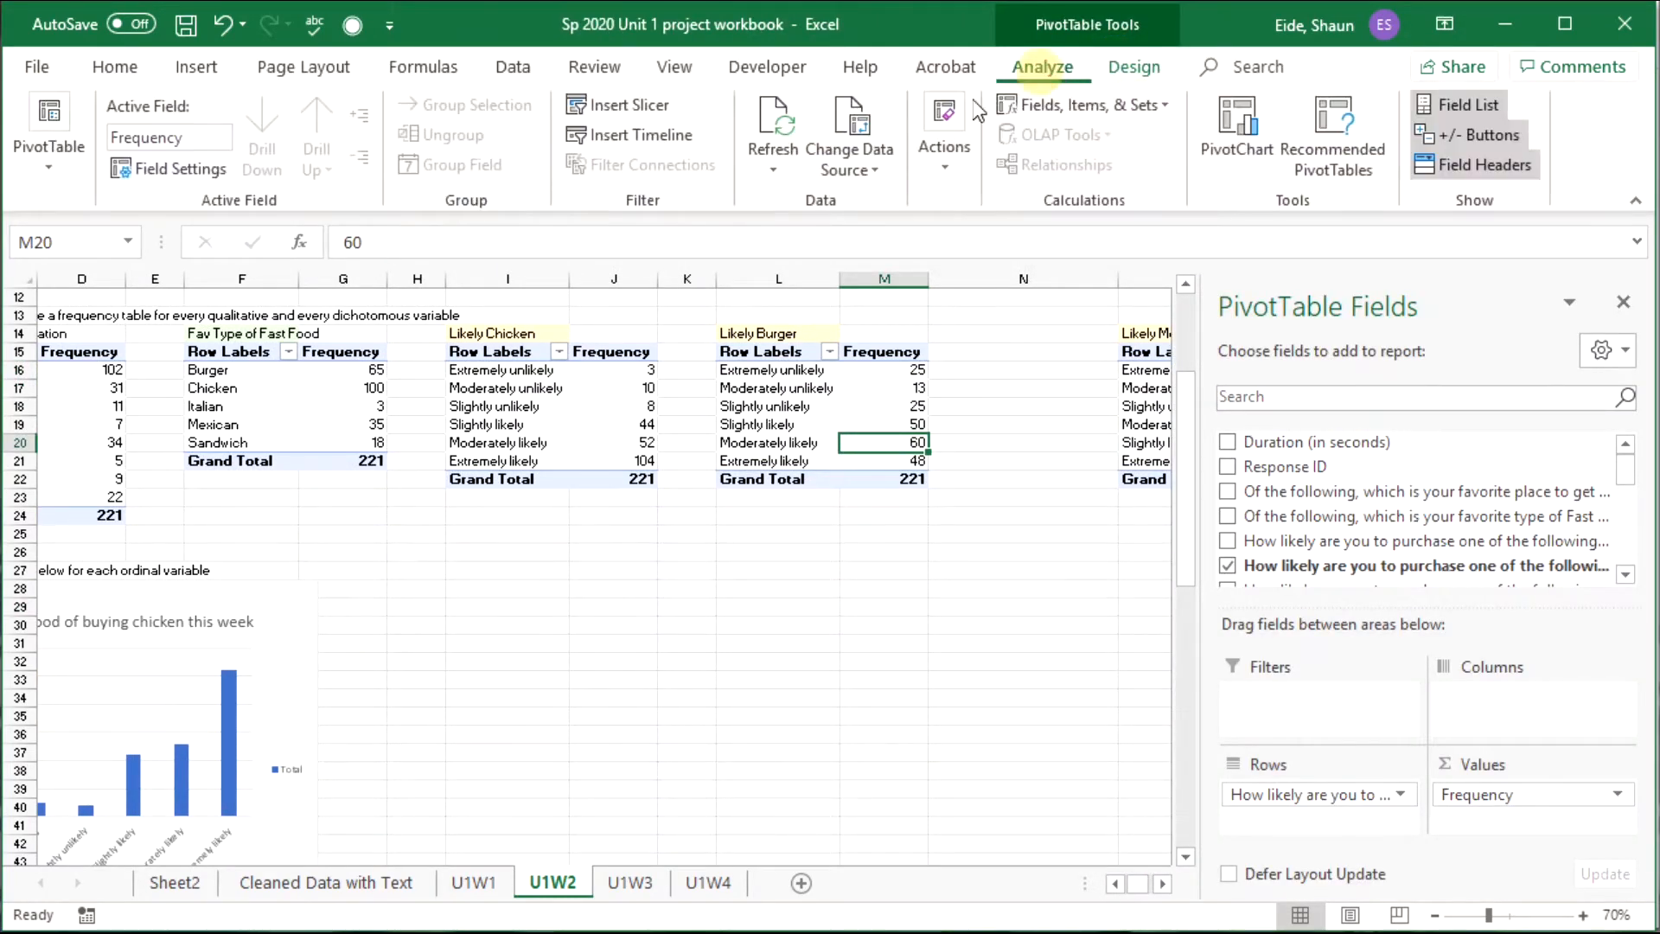
pyautogui.click(1237, 130)
pyautogui.moveTo(813, 376)
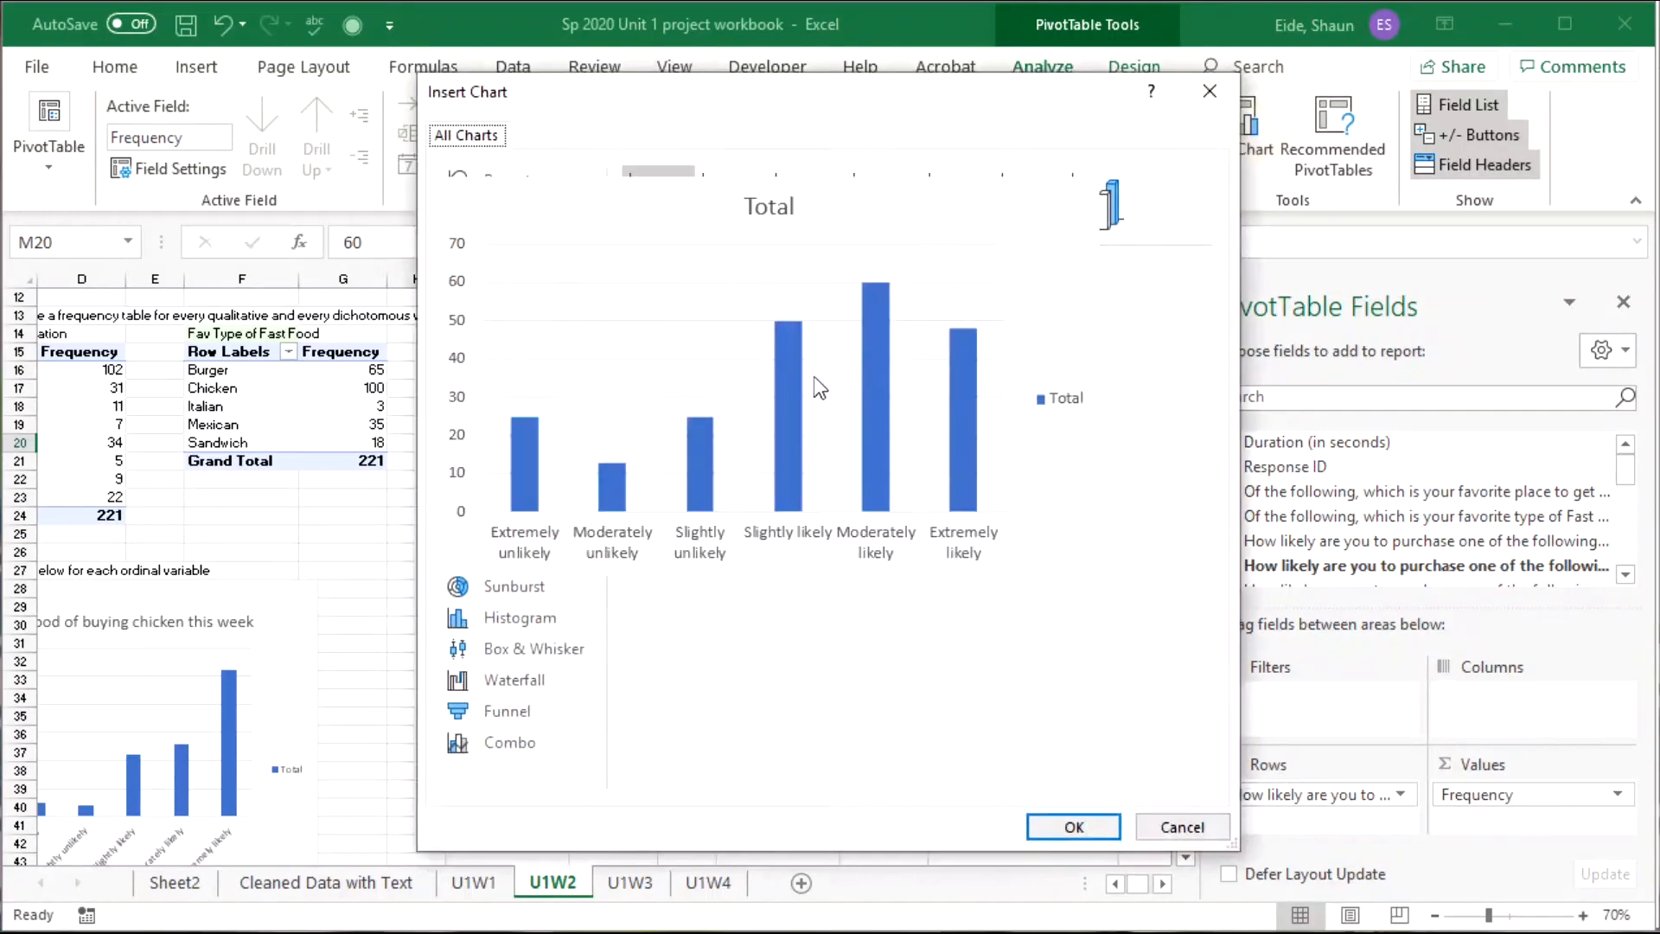
pyautogui.click(1069, 827)
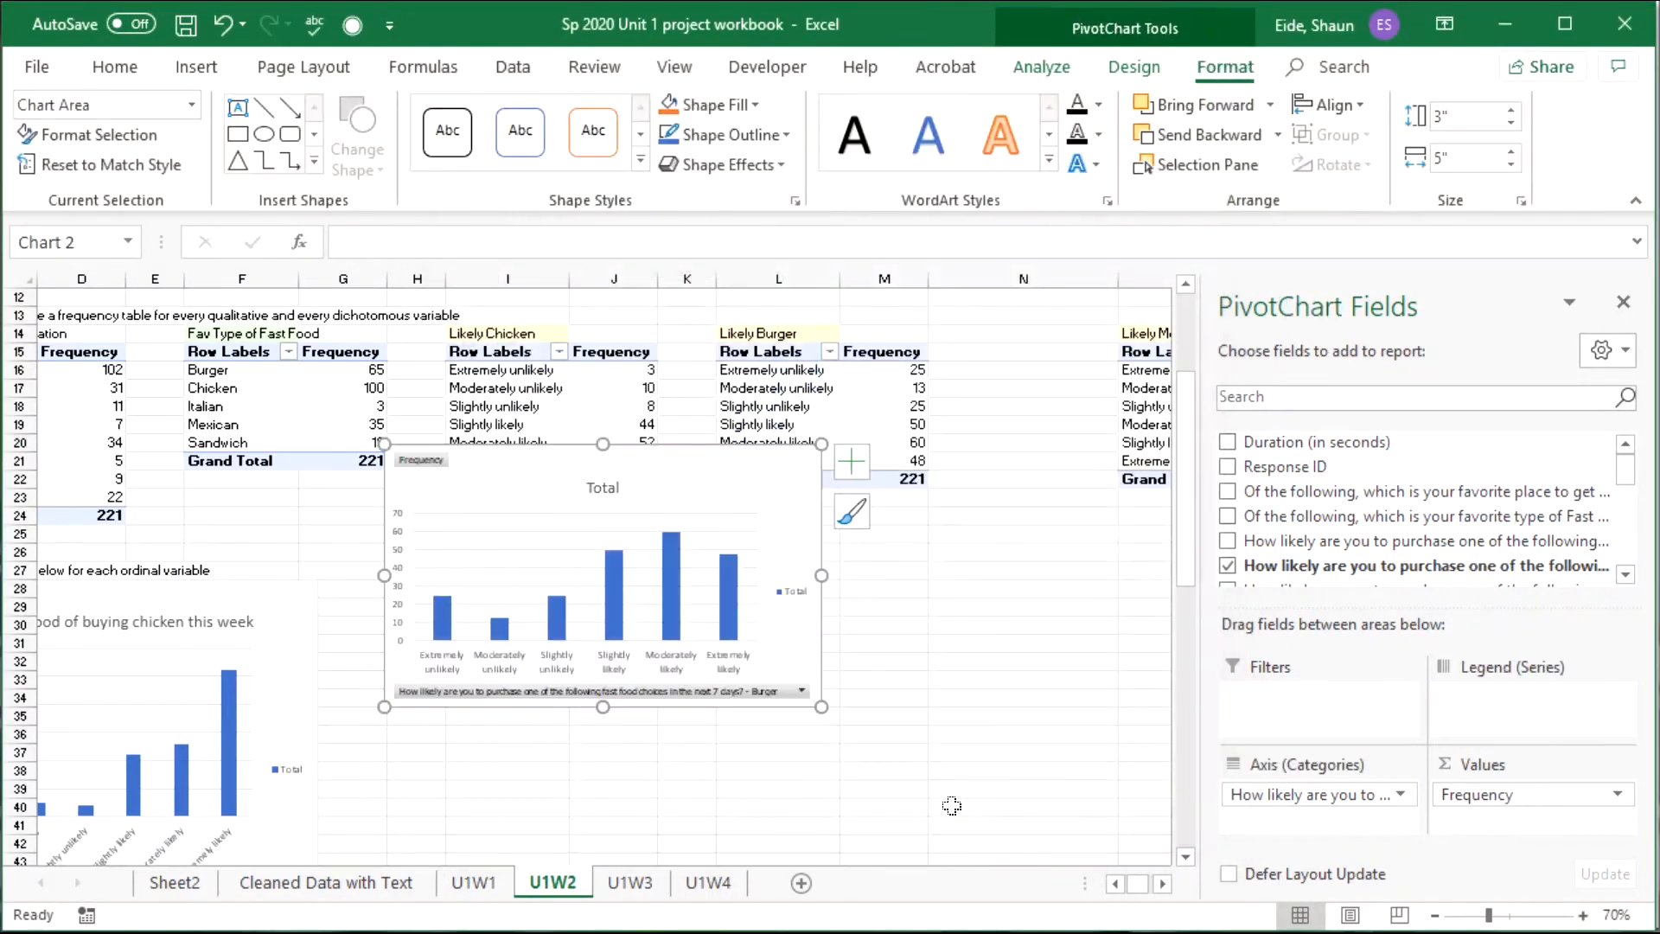
pyautogui.moveTo(547, 465); pyautogui.dragTo(501, 593)
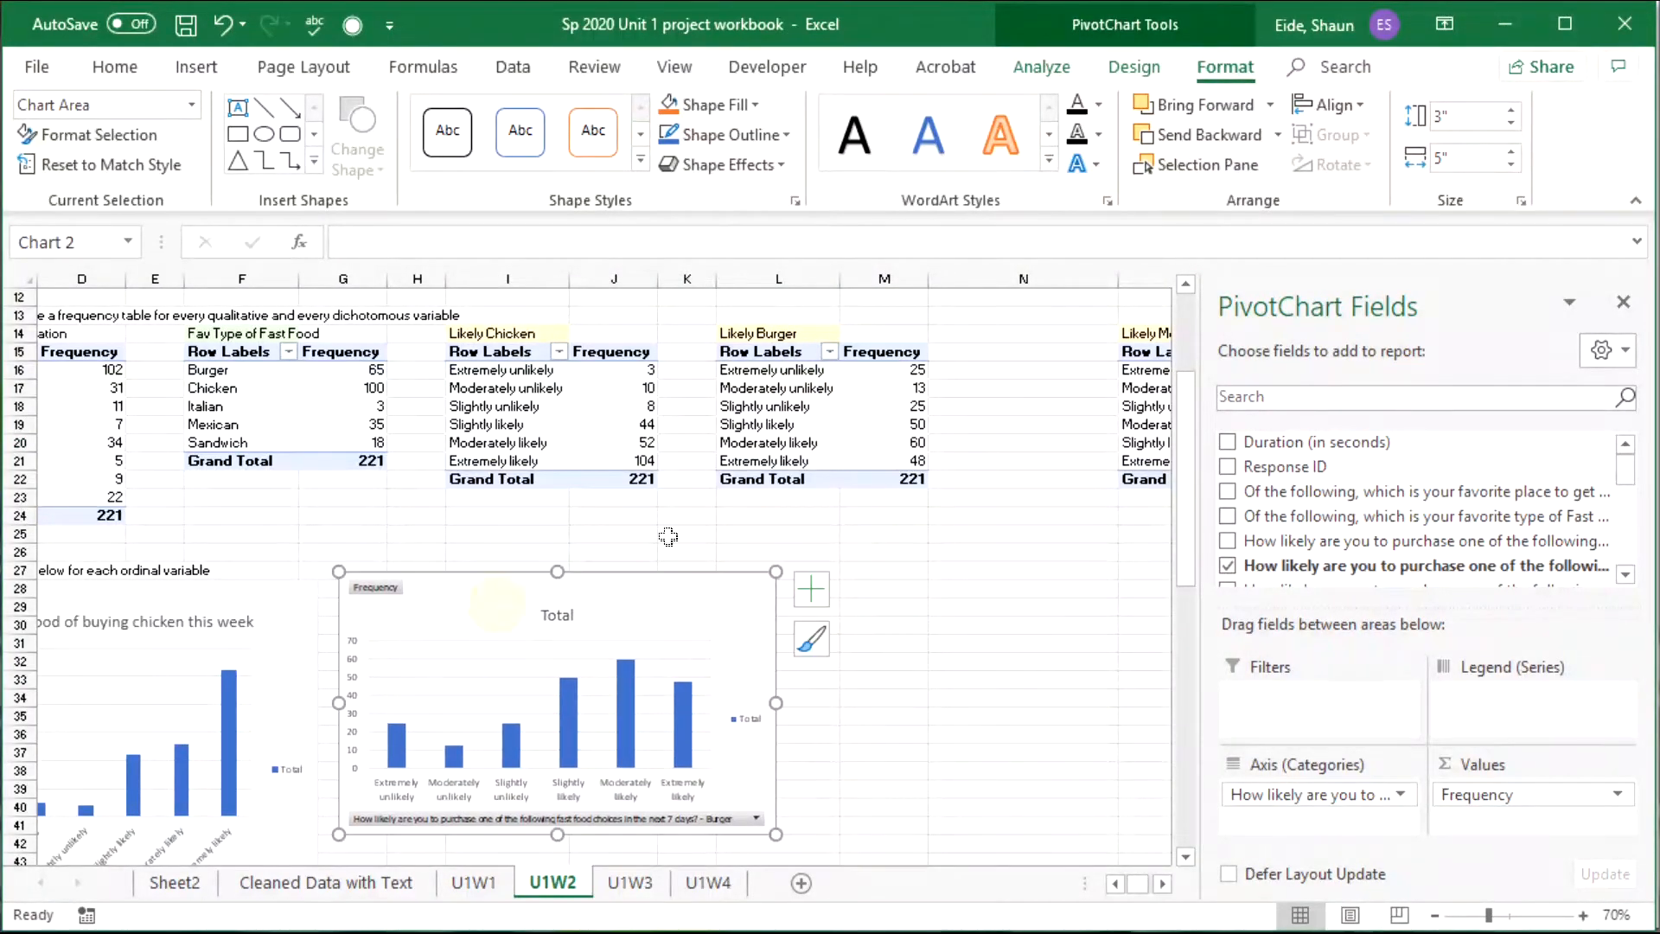
# Shift the burger chart slightly away from the chicken chart and insert a clustered column PivotChart from the Likely Mexican pivot table beside it.
pyautogui.click(865, 406)
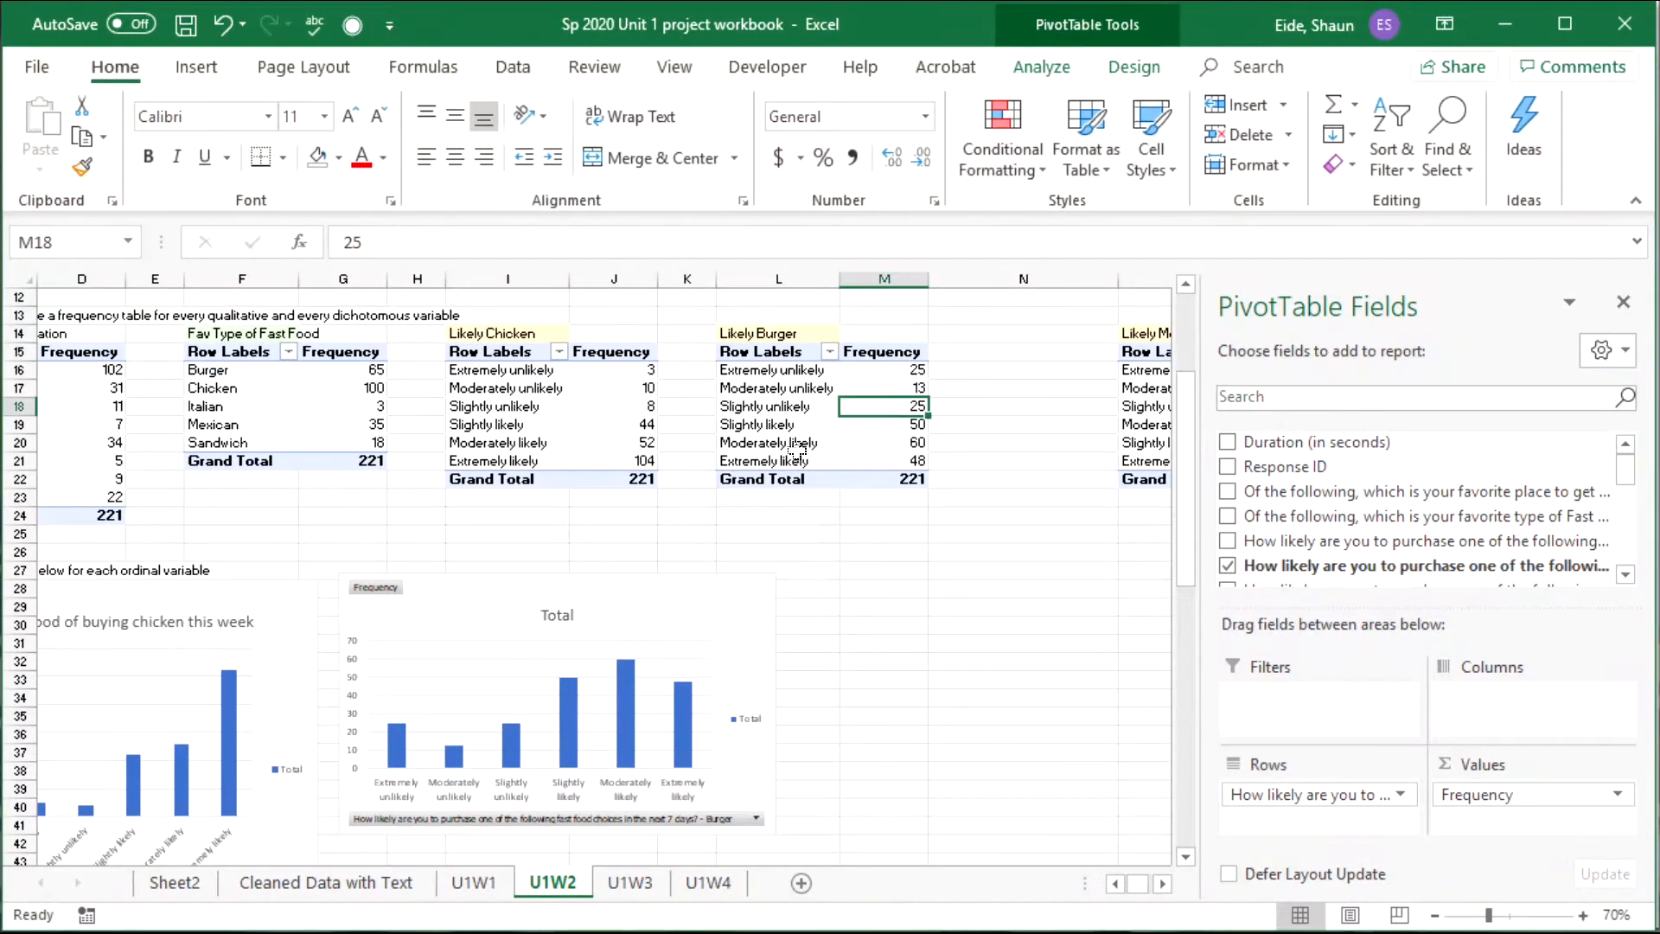
pyautogui.moveTo(533, 593); pyautogui.dragTo(594, 617)
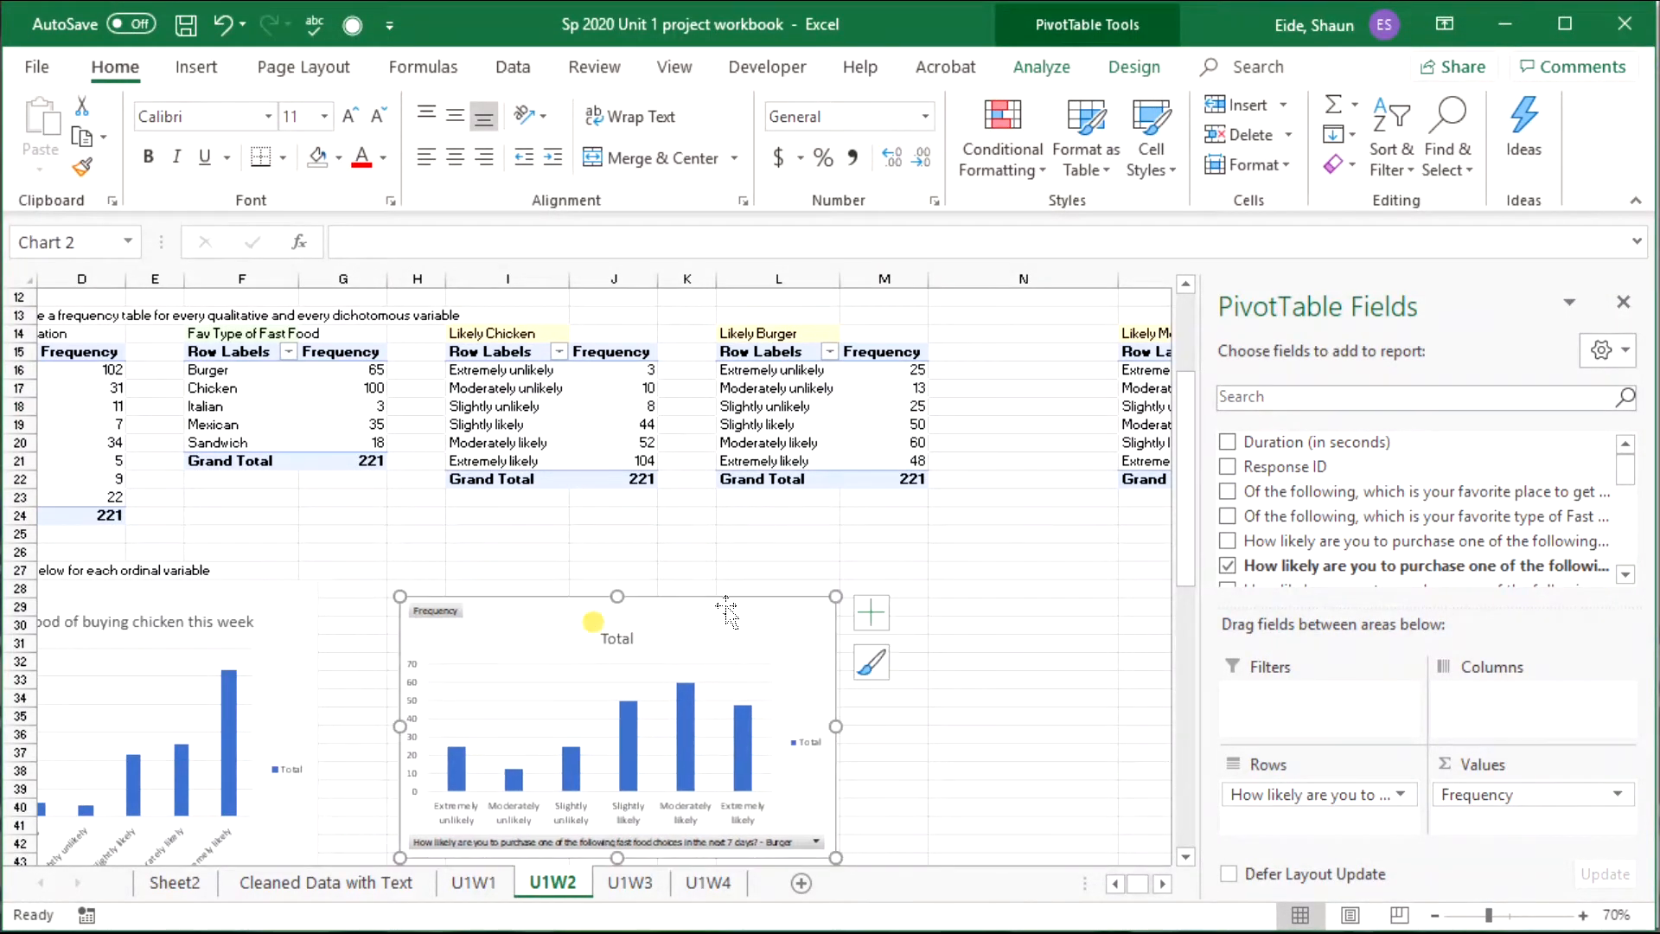
pyautogui.click(1171, 425)
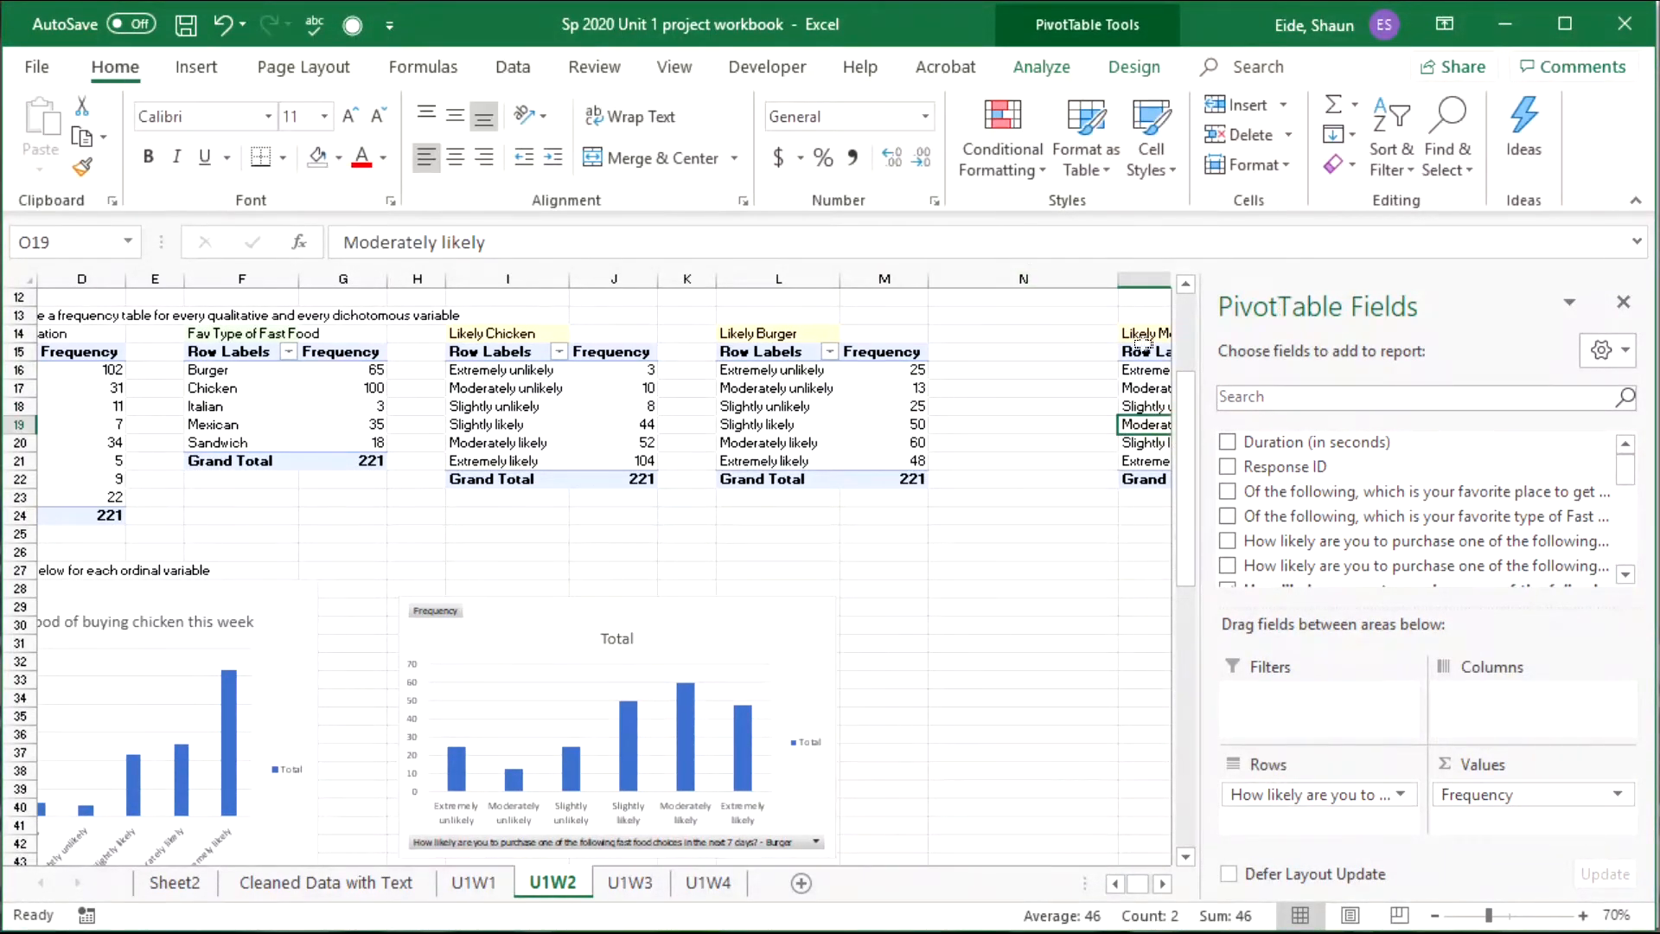
pyautogui.click(1146, 387)
pyautogui.click(1157, 71)
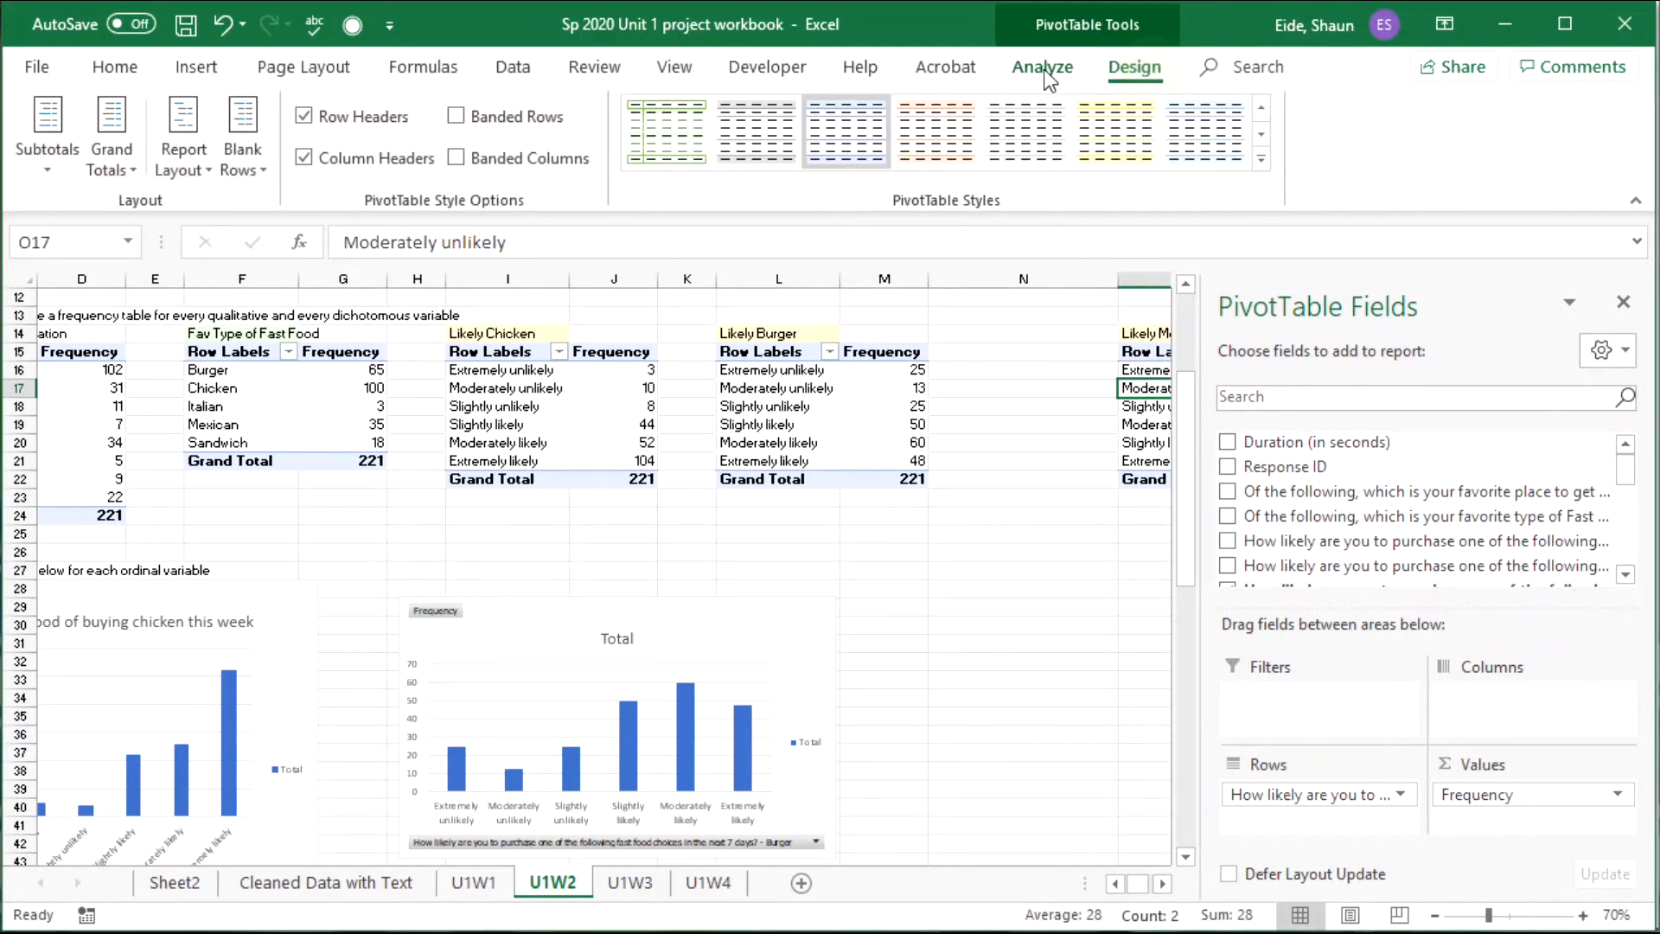
pyautogui.click(1045, 70)
pyautogui.click(1254, 123)
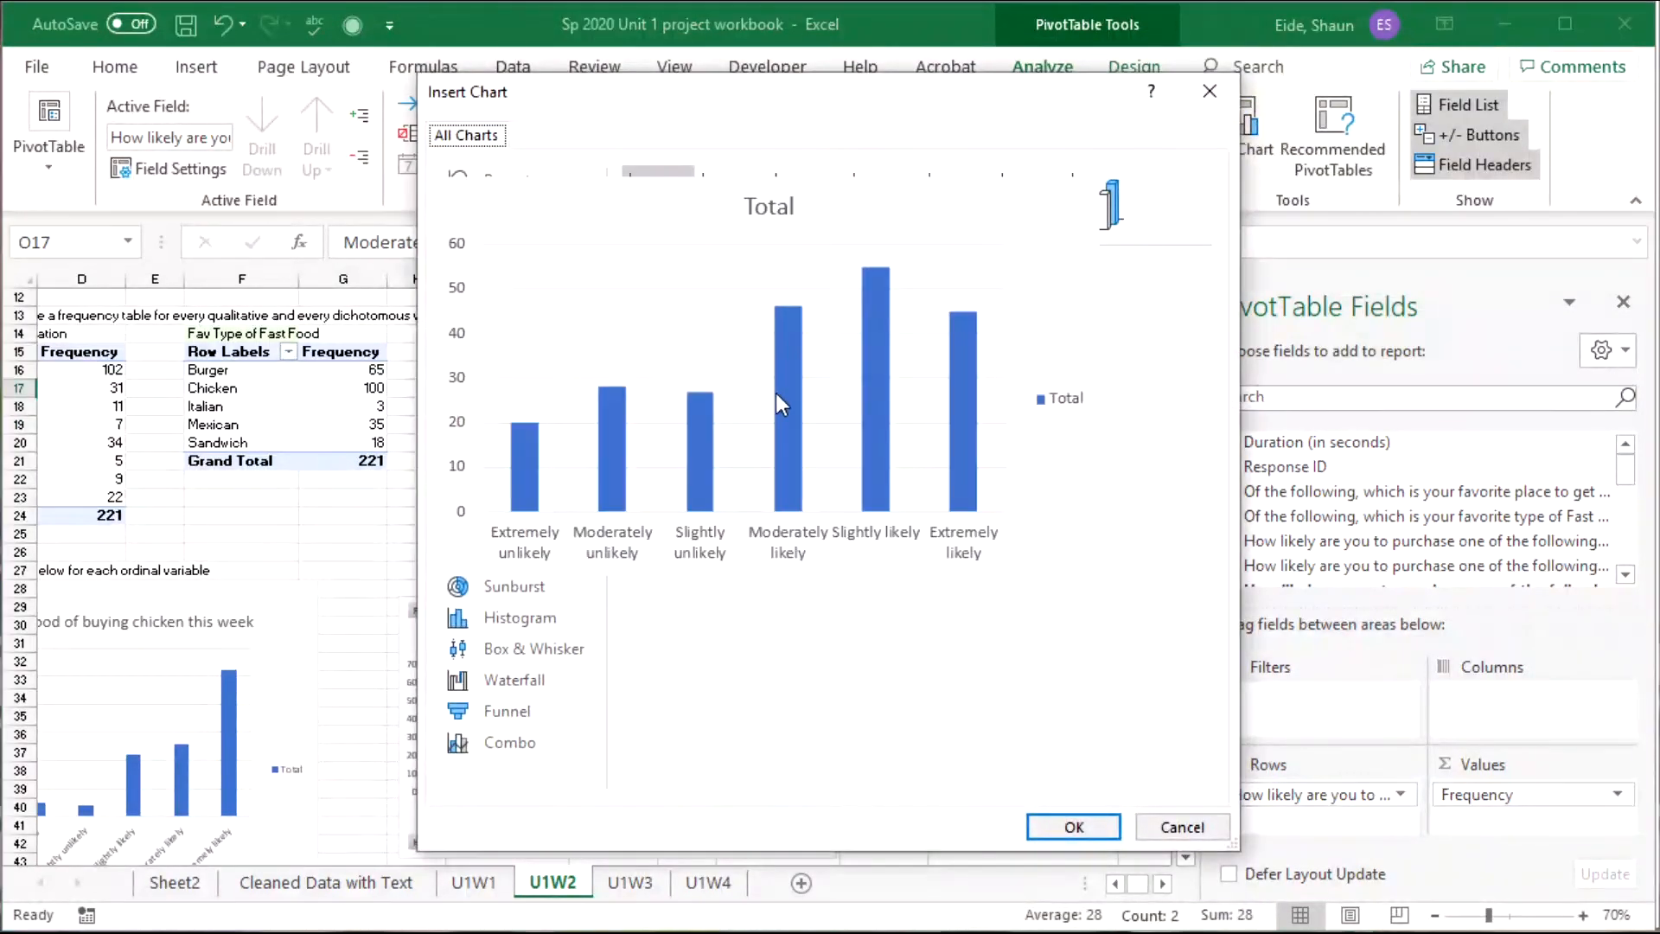
pyautogui.click(1072, 827)
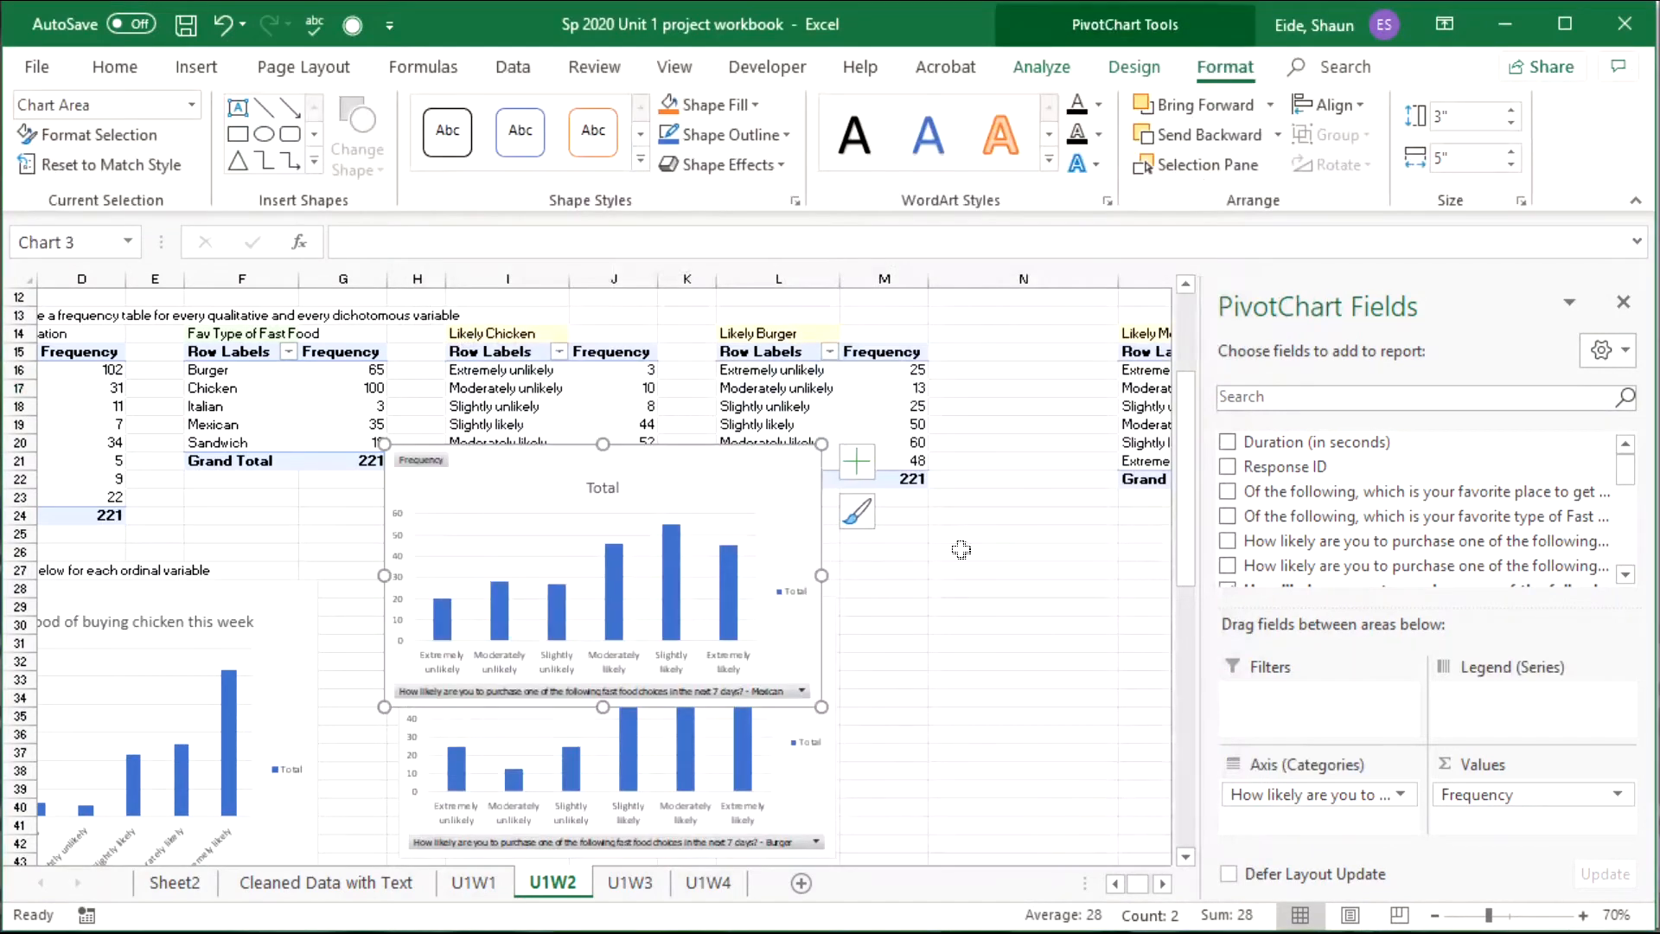
pyautogui.moveTo(500, 459); pyautogui.dragTo(1008, 603)
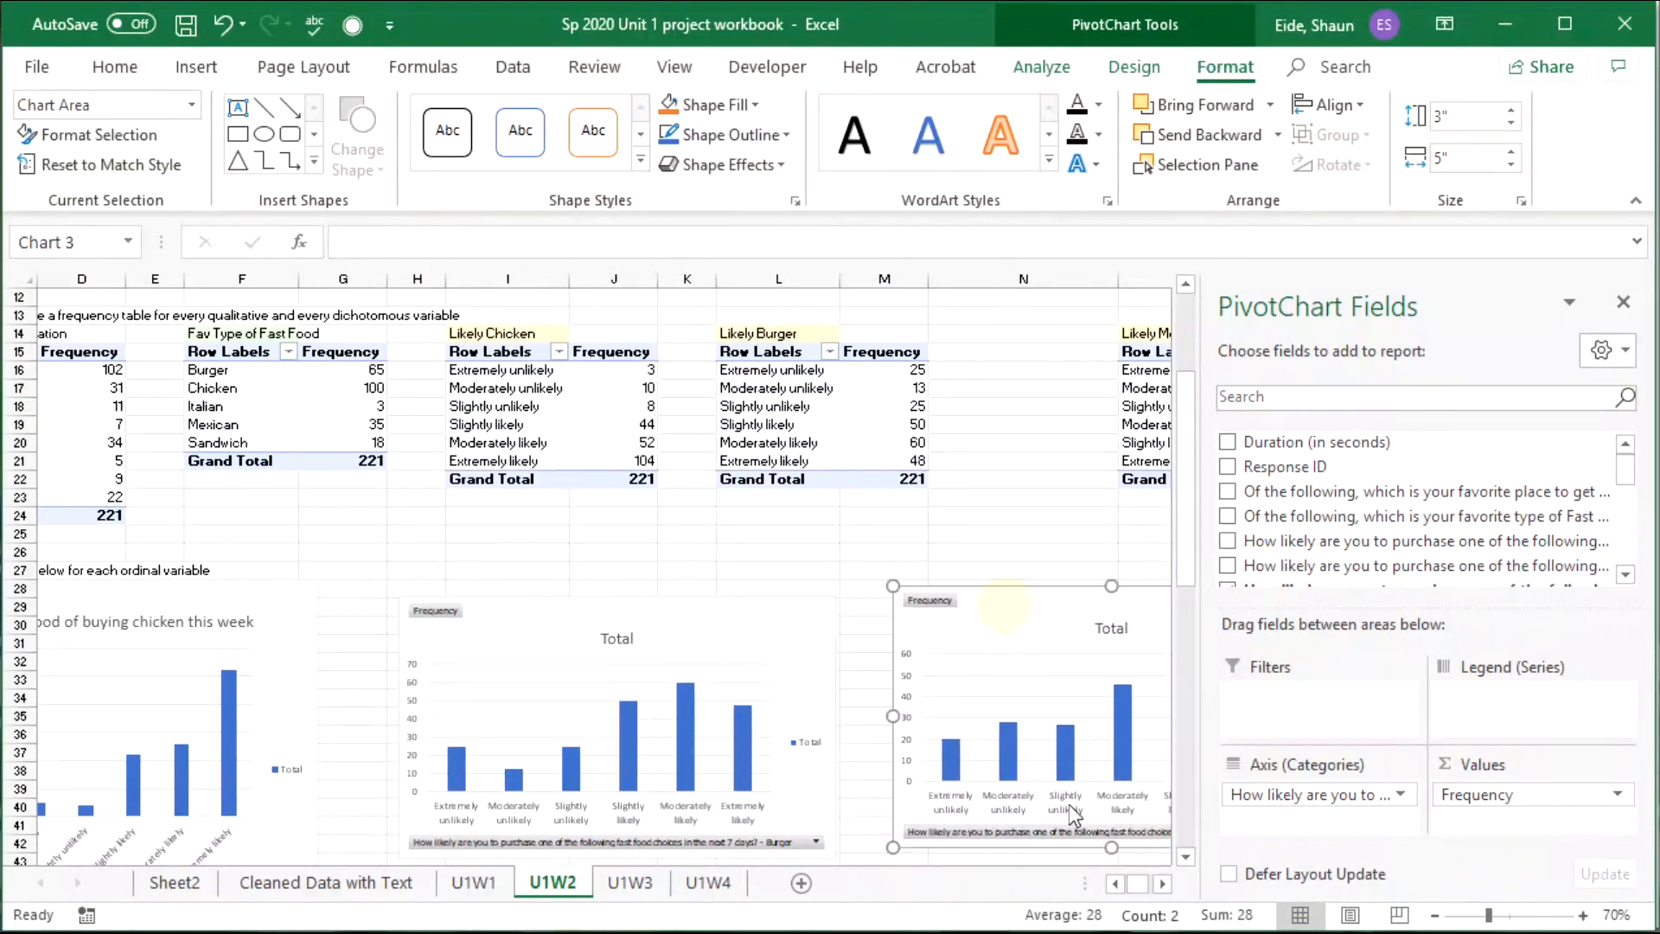
# Insert a clustered column PivotChart from the Likely Italian pivot table and place it beside the Mexican chart, starting at row 28.
pyautogui.click(1163, 883)
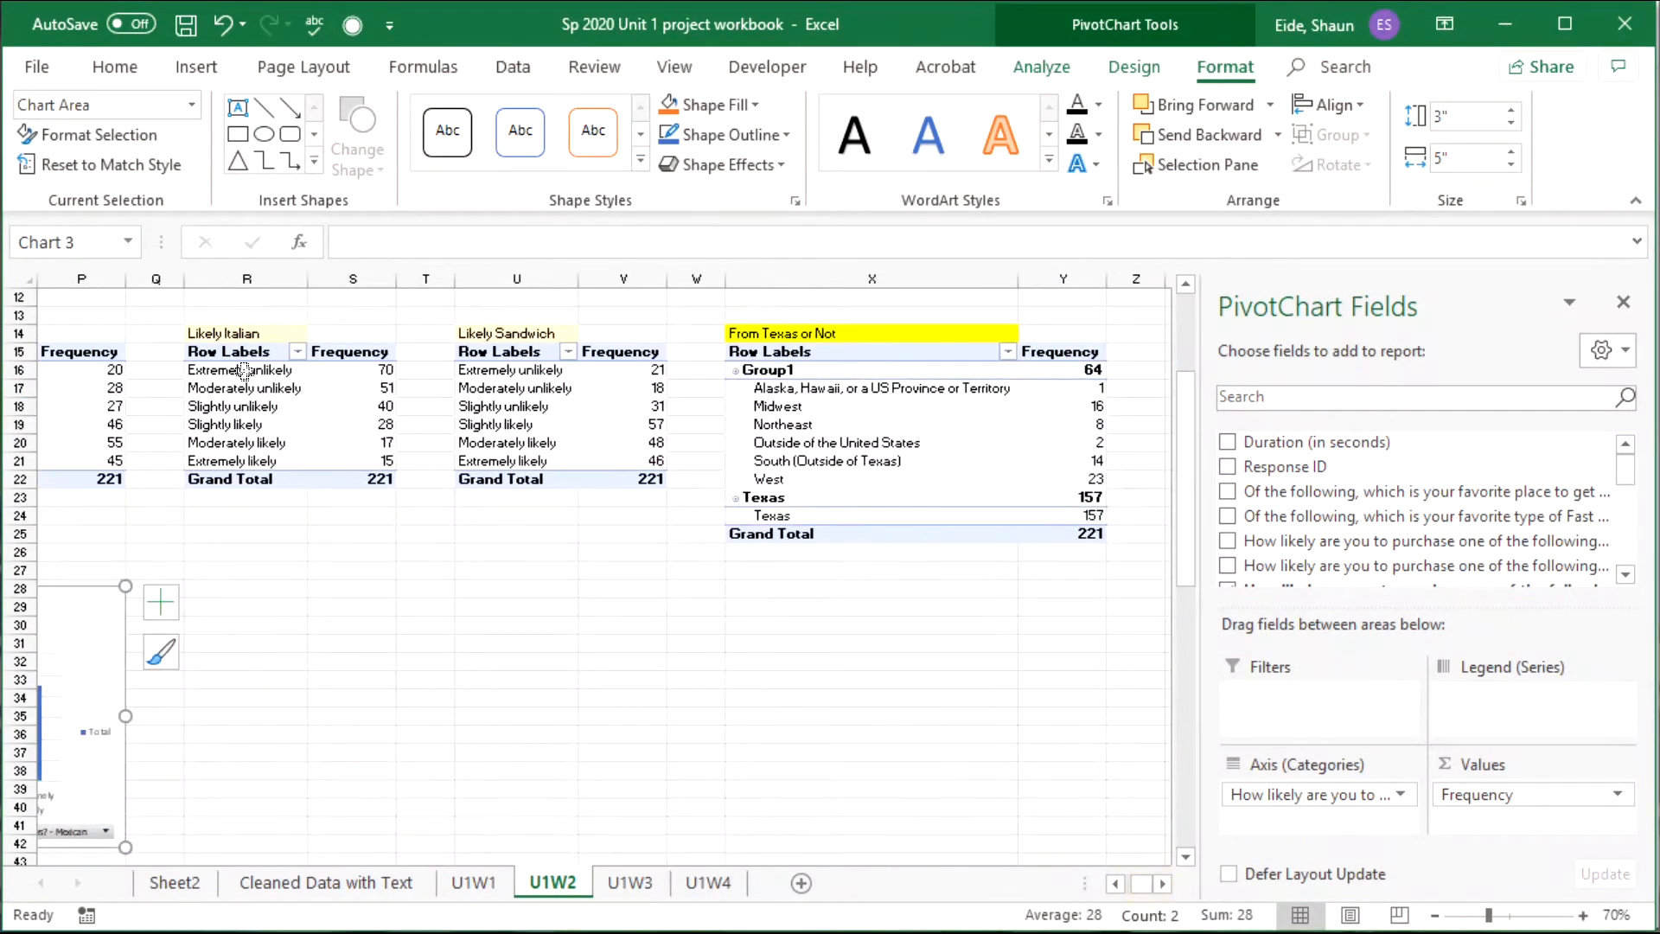
pyautogui.click(246, 389)
pyautogui.click(196, 67)
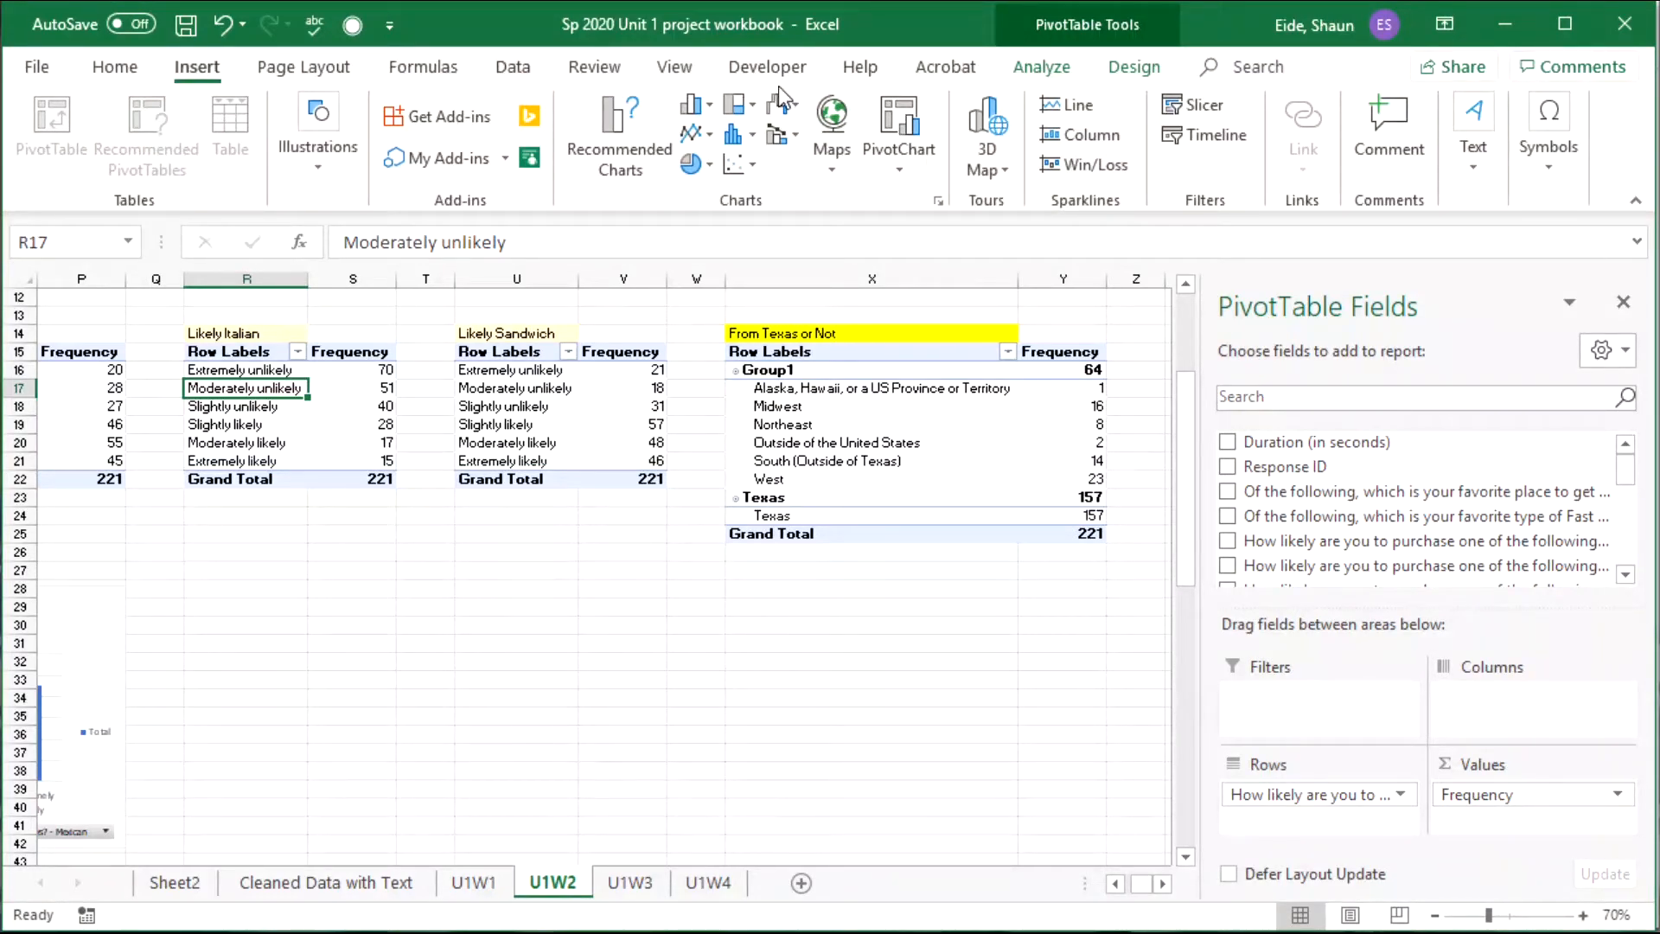
pyautogui.click(1042, 67)
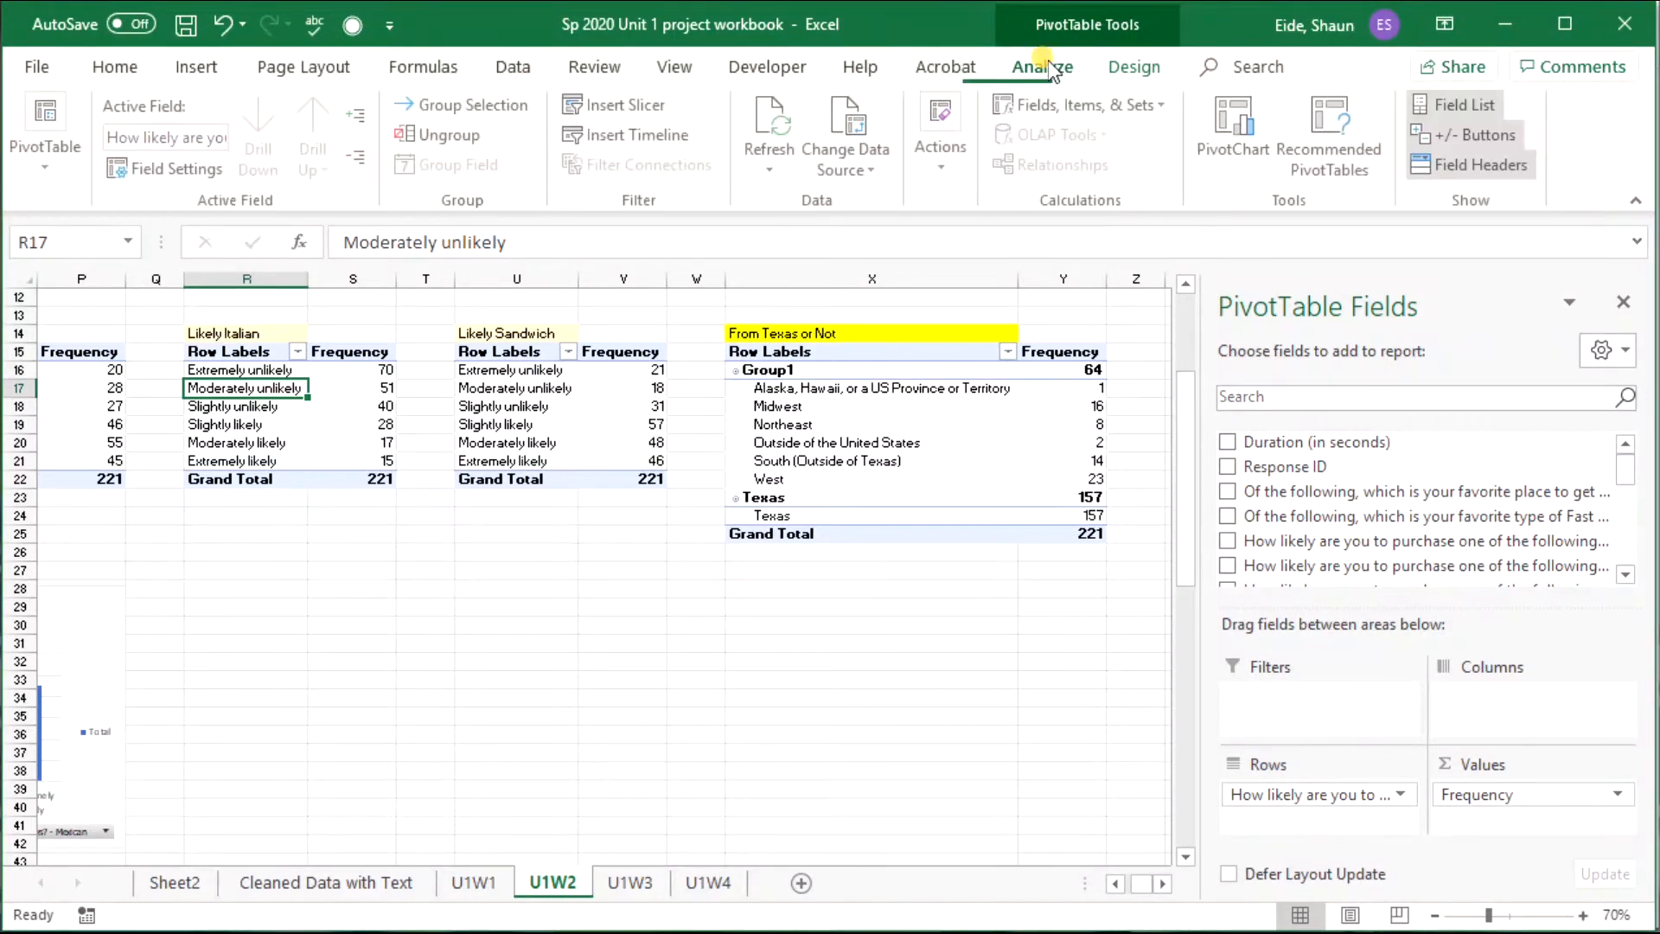
pyautogui.click(1265, 130)
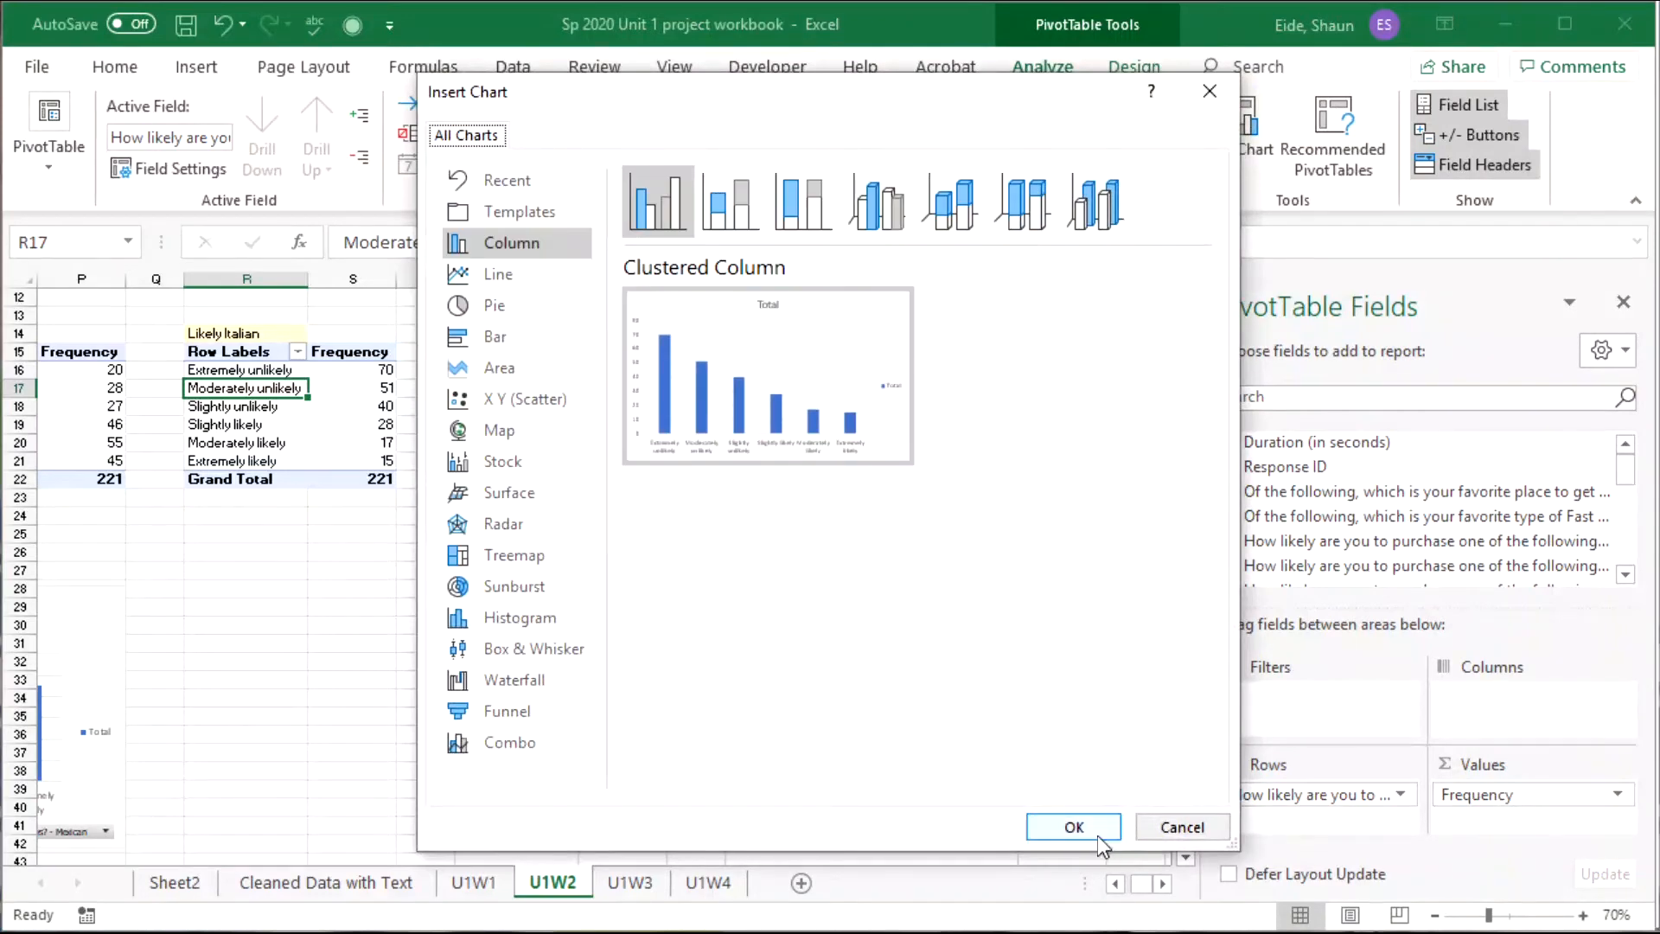
pyautogui.click(1096, 831)
pyautogui.moveTo(567, 470); pyautogui.dragTo(325, 611)
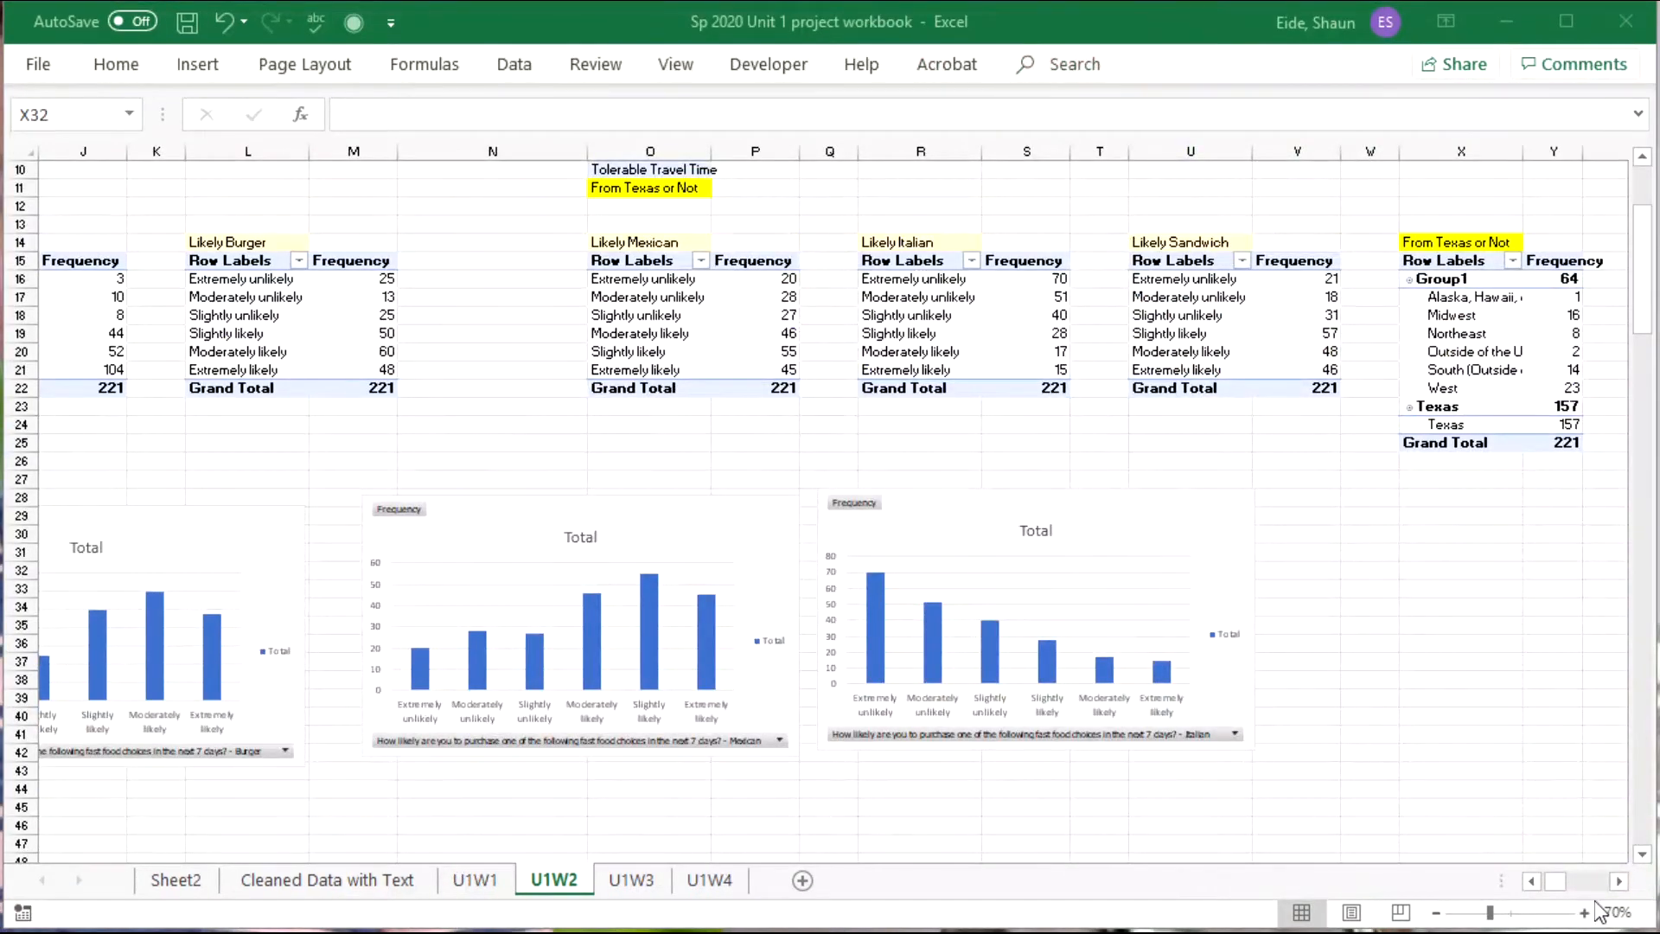
pyautogui.click(1477, 710)
pyautogui.moveTo(355, 440); pyautogui.dragTo(284, 448)
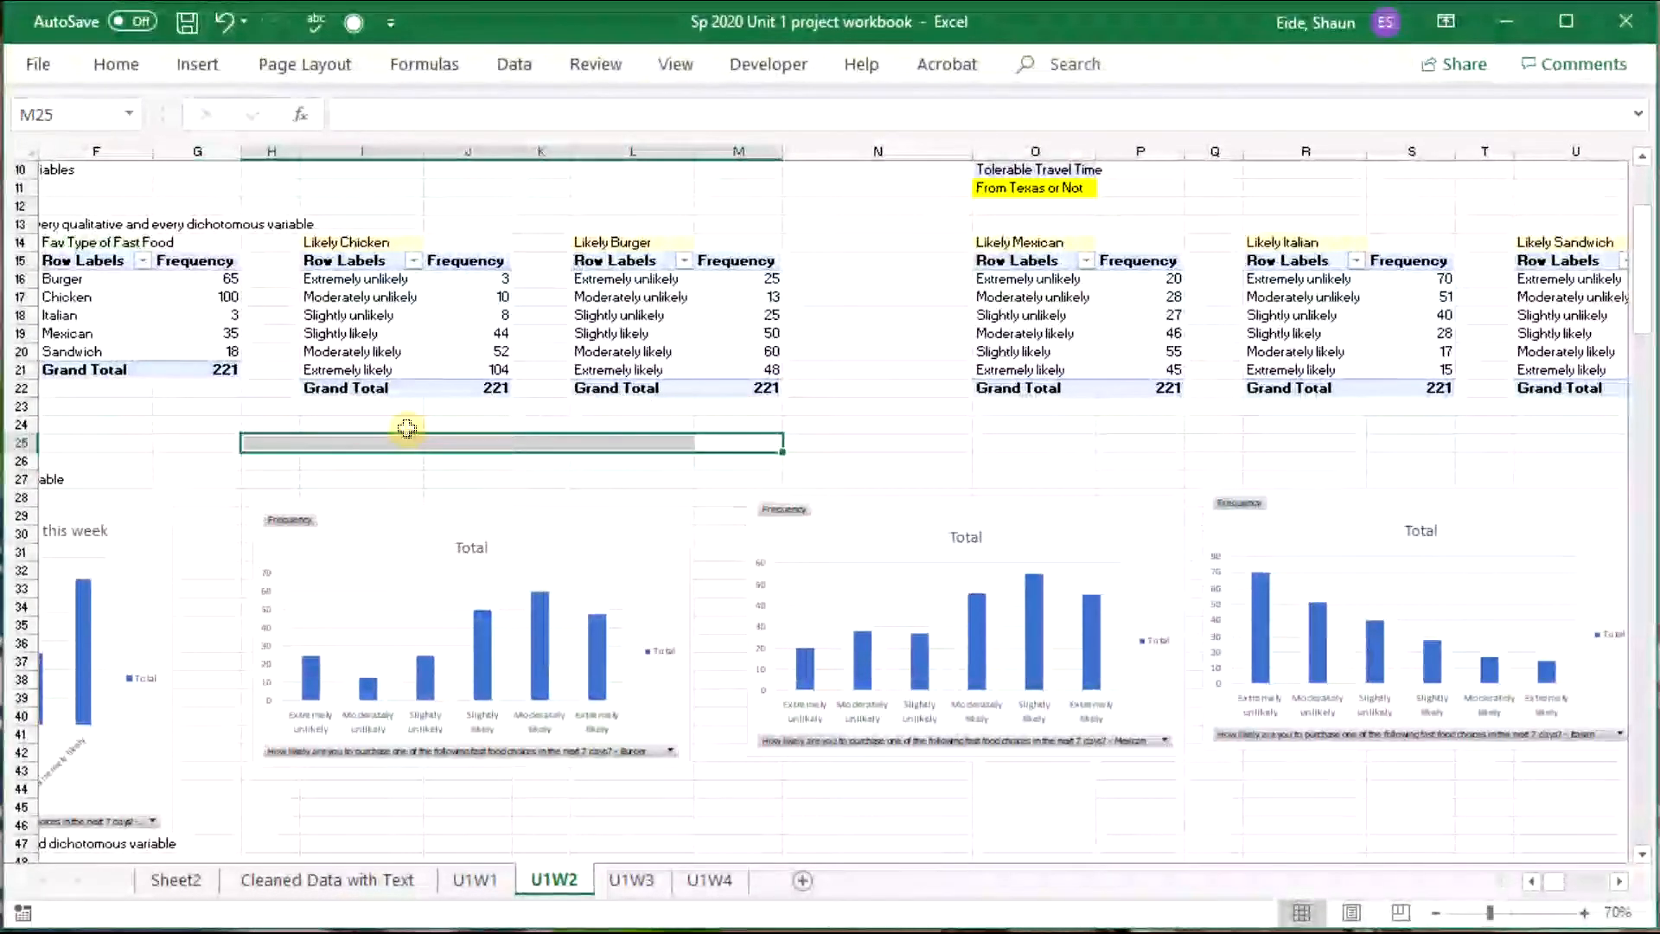
pyautogui.click(394, 445)
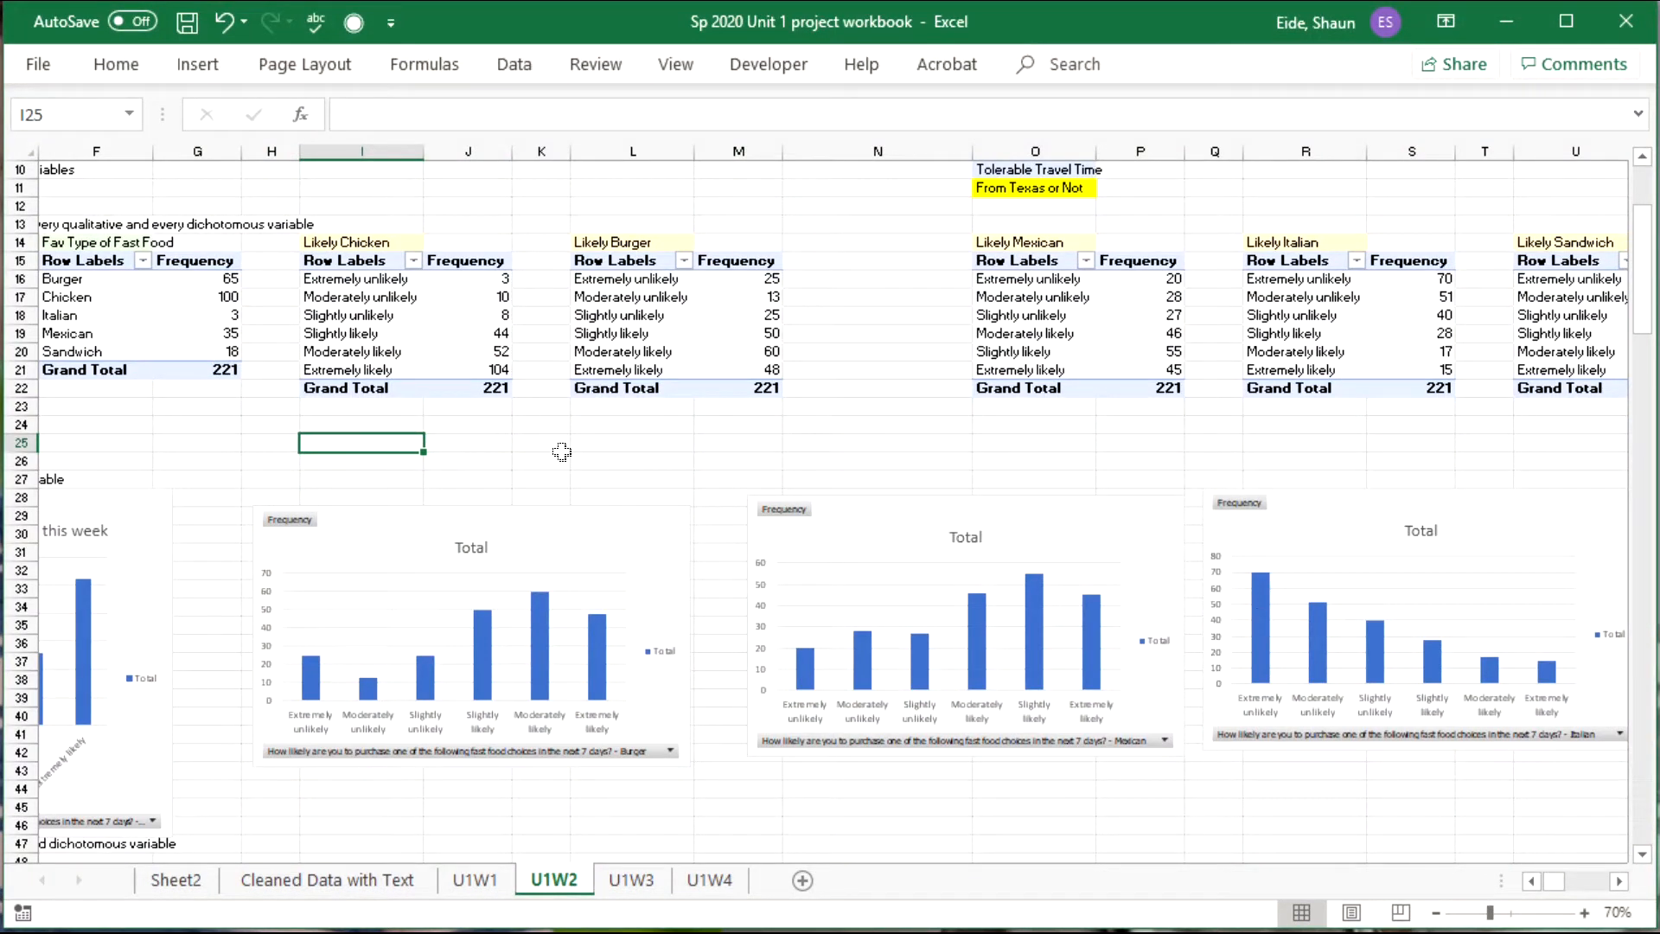
pyautogui.click(369, 413)
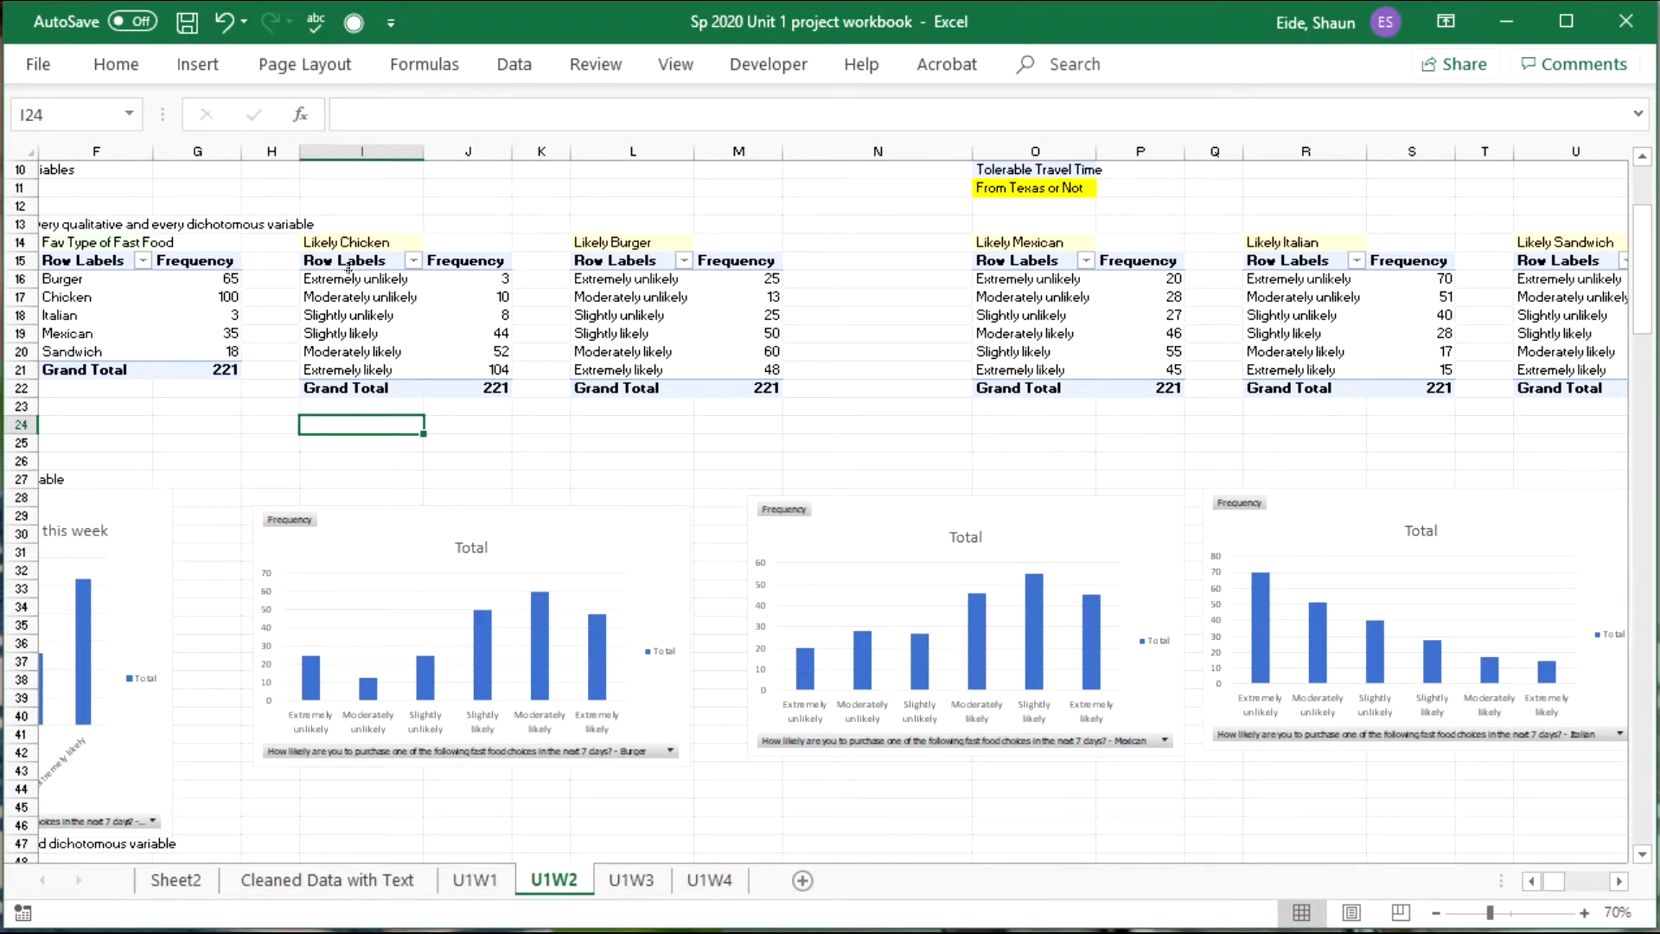
pyautogui.moveTo(332, 238); pyautogui.dragTo(474, 371)
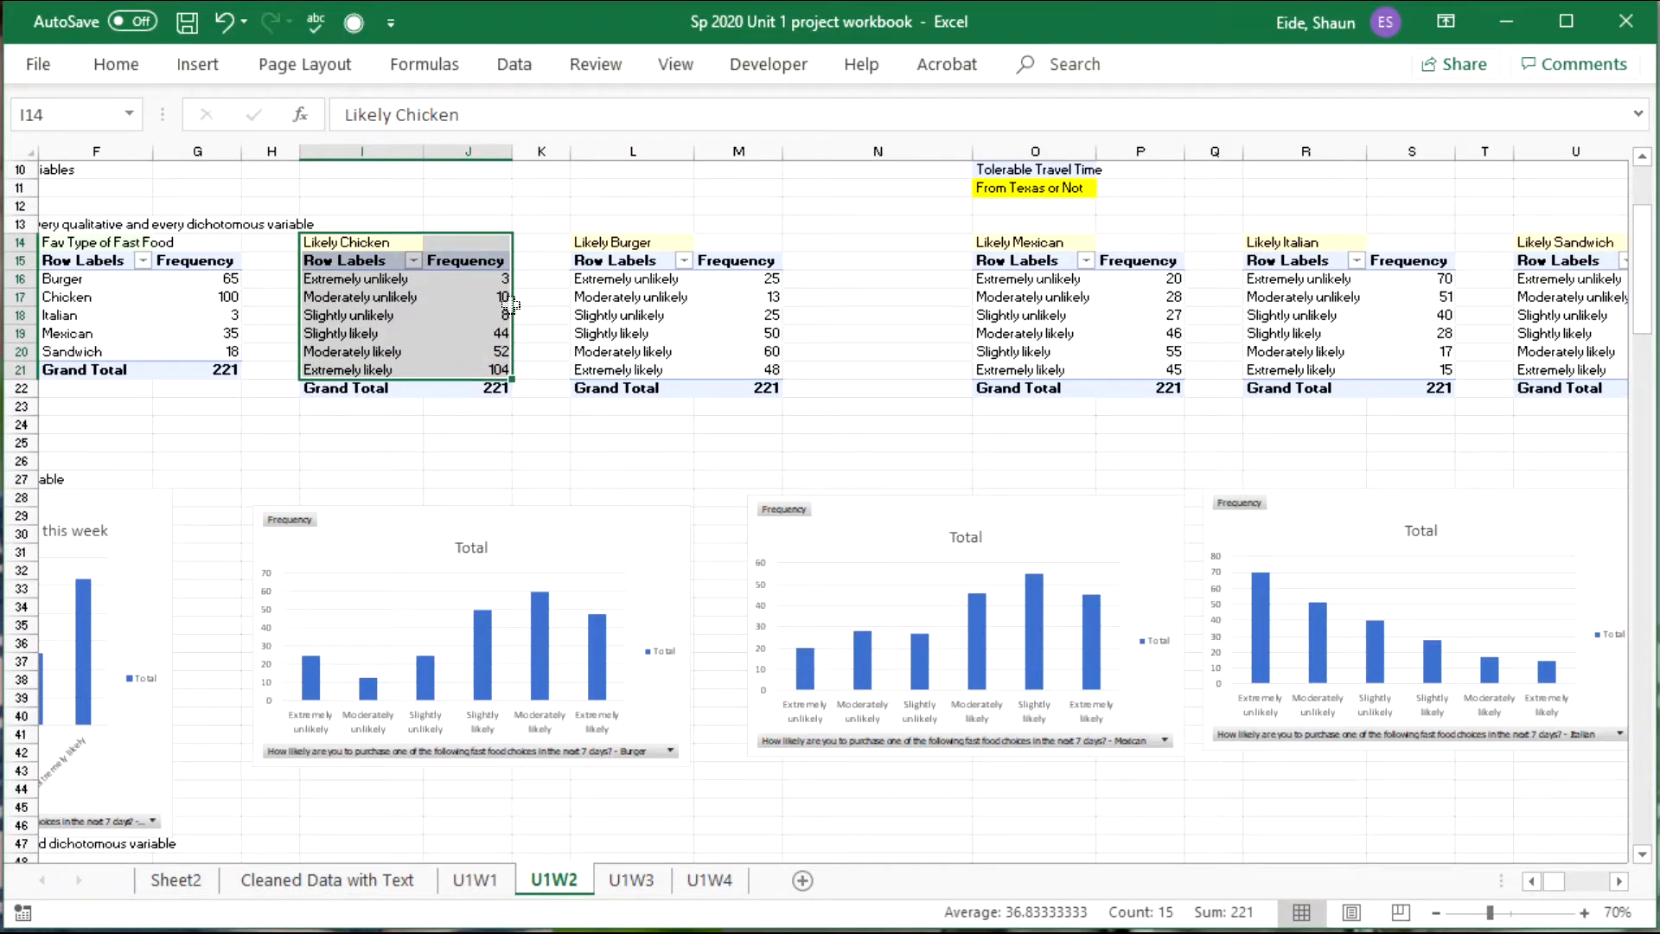
pyautogui.click(867, 408)
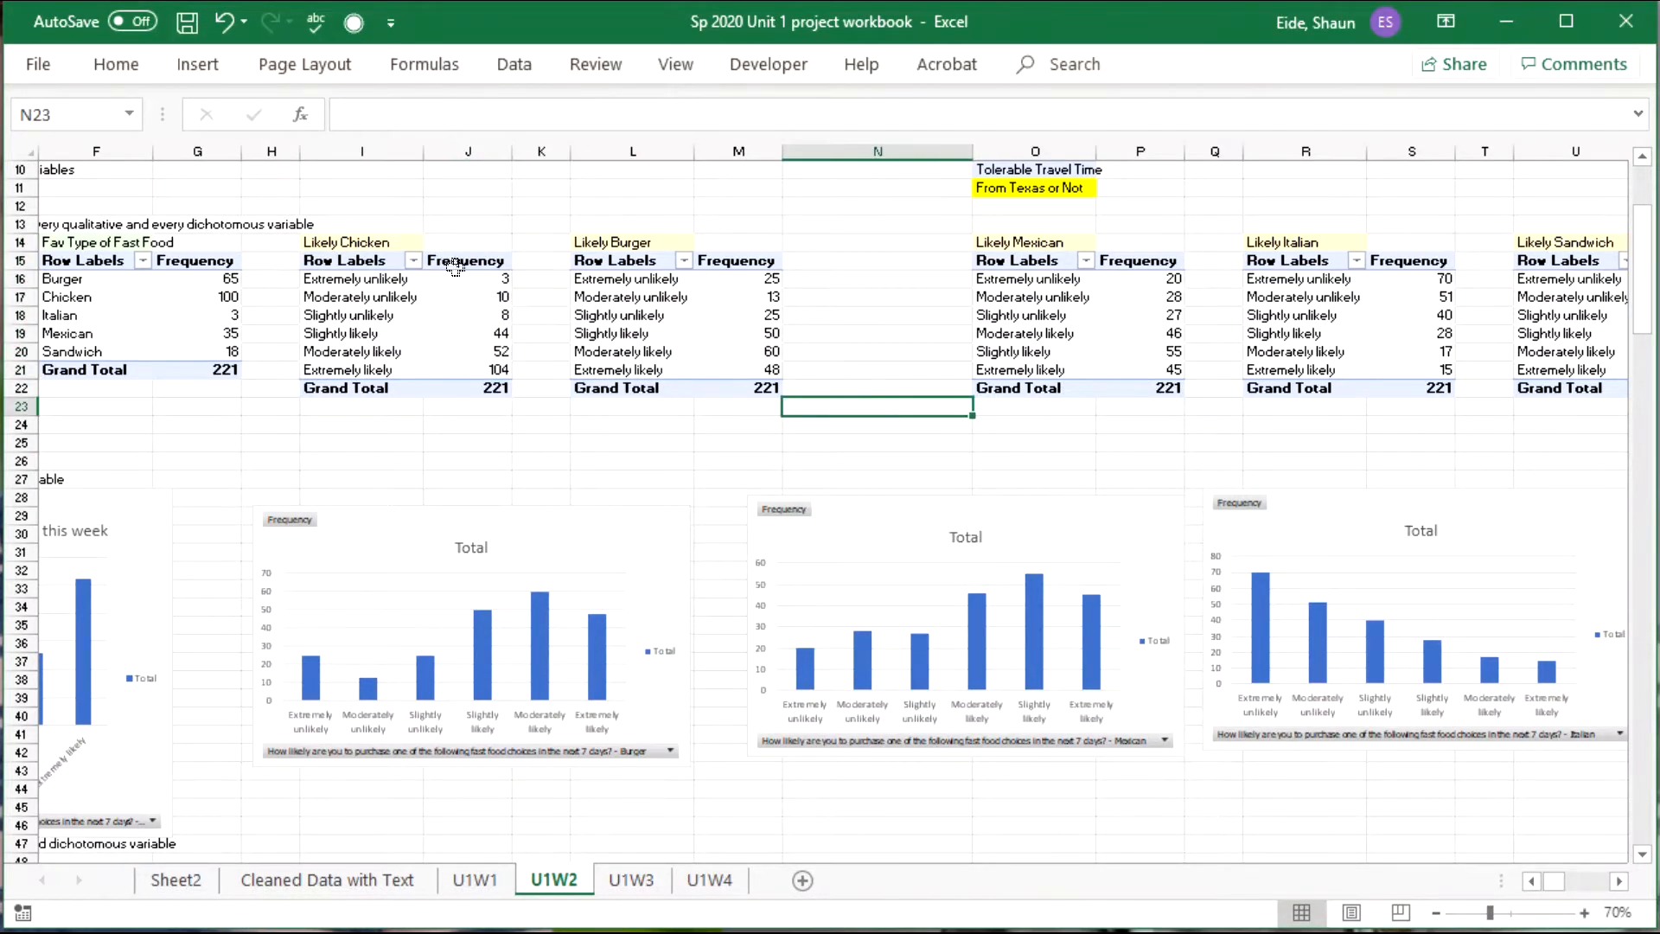
# Copy the Likely Chicken title and frequency table without its grand total (I14:J21) to the empty area starting at AA15.
pyautogui.moveTo(337, 234); pyautogui.dragTo(511, 372)
pyautogui.hotkey('ctrl', 'c')
pyautogui.click(1622, 882)
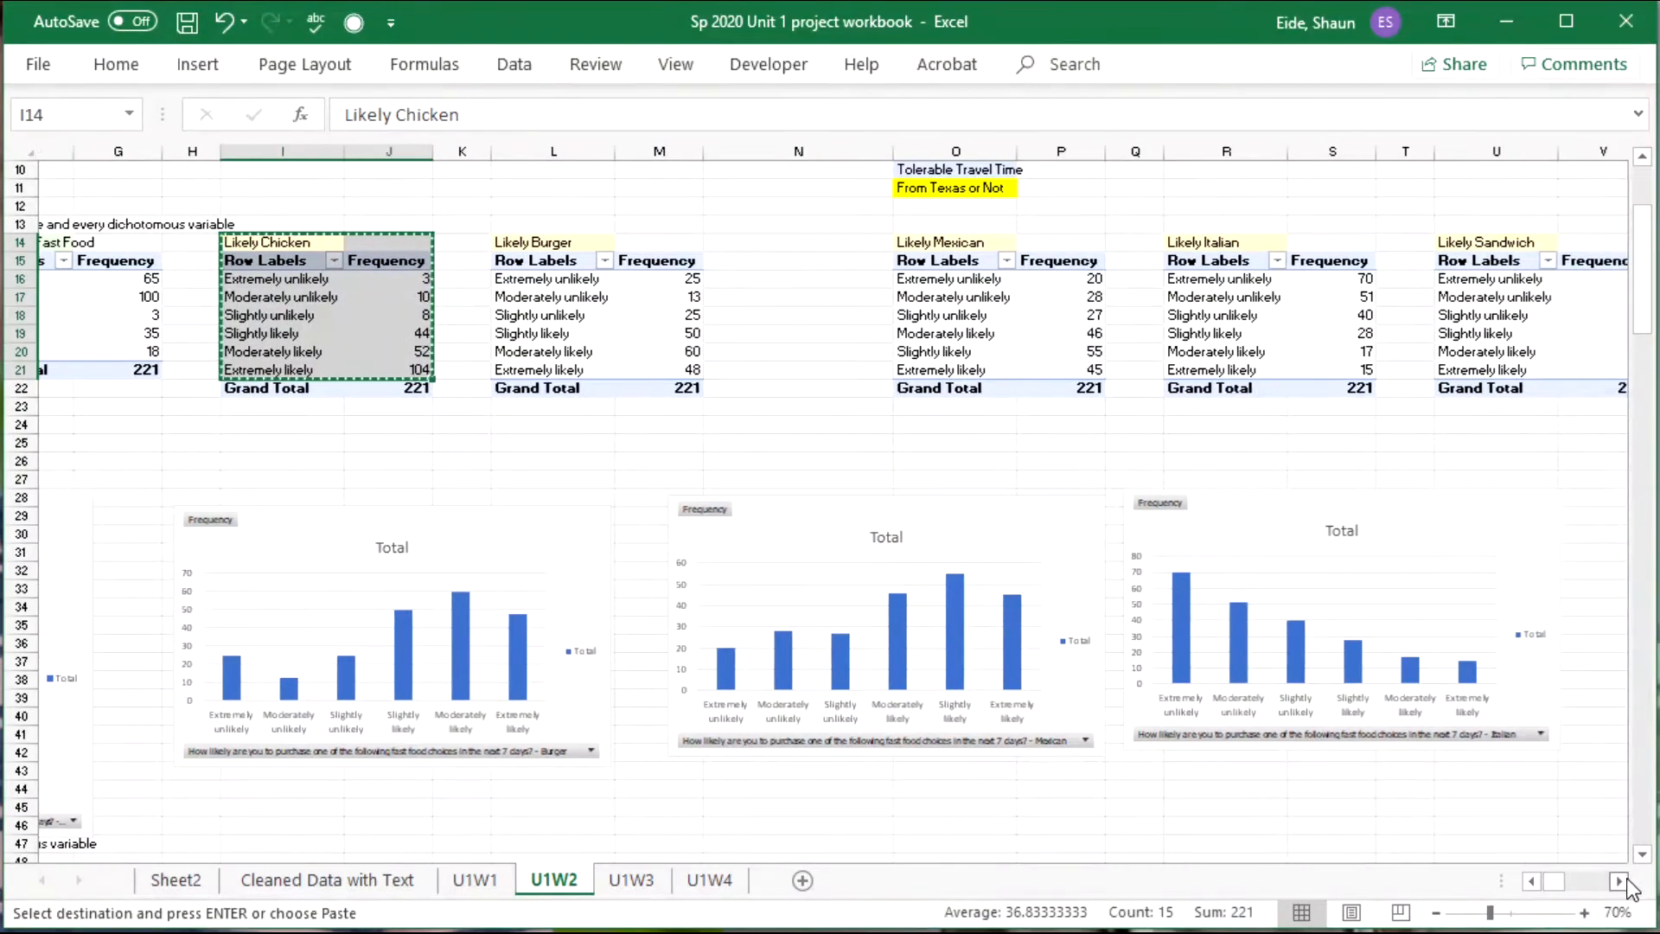
pyautogui.click(1624, 881)
pyautogui.click(1624, 881)
pyautogui.click(1624, 881)
pyautogui.click(1624, 881)
pyautogui.click(1624, 882)
pyautogui.click(1624, 881)
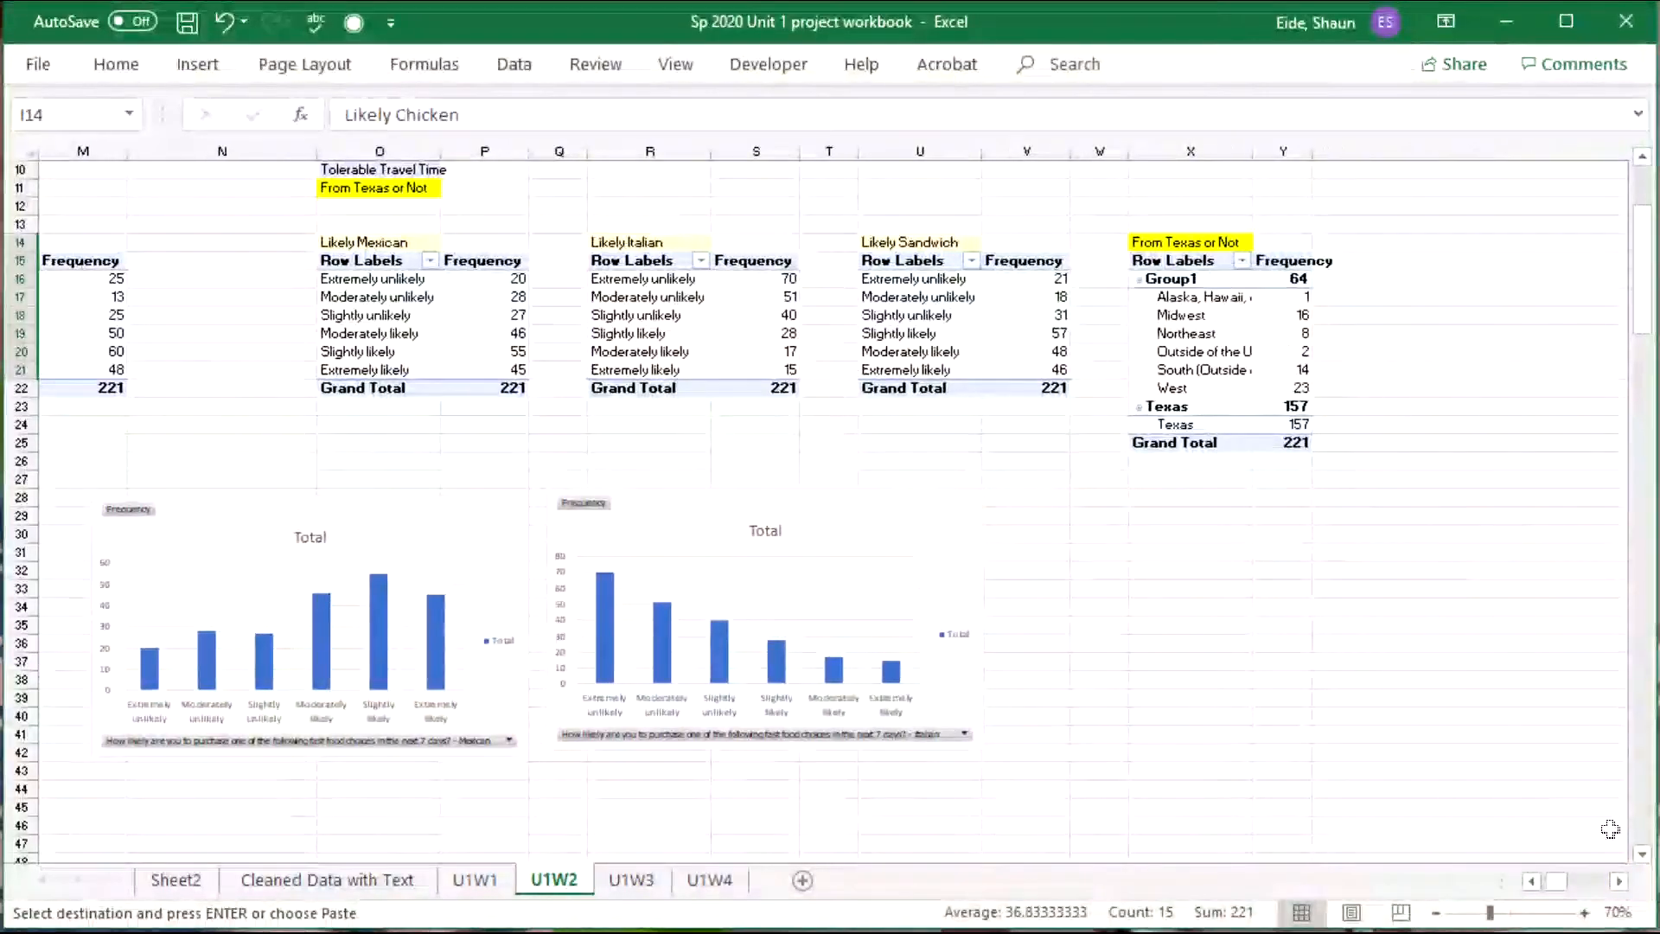
pyautogui.hscroll(3, 1417, 604)
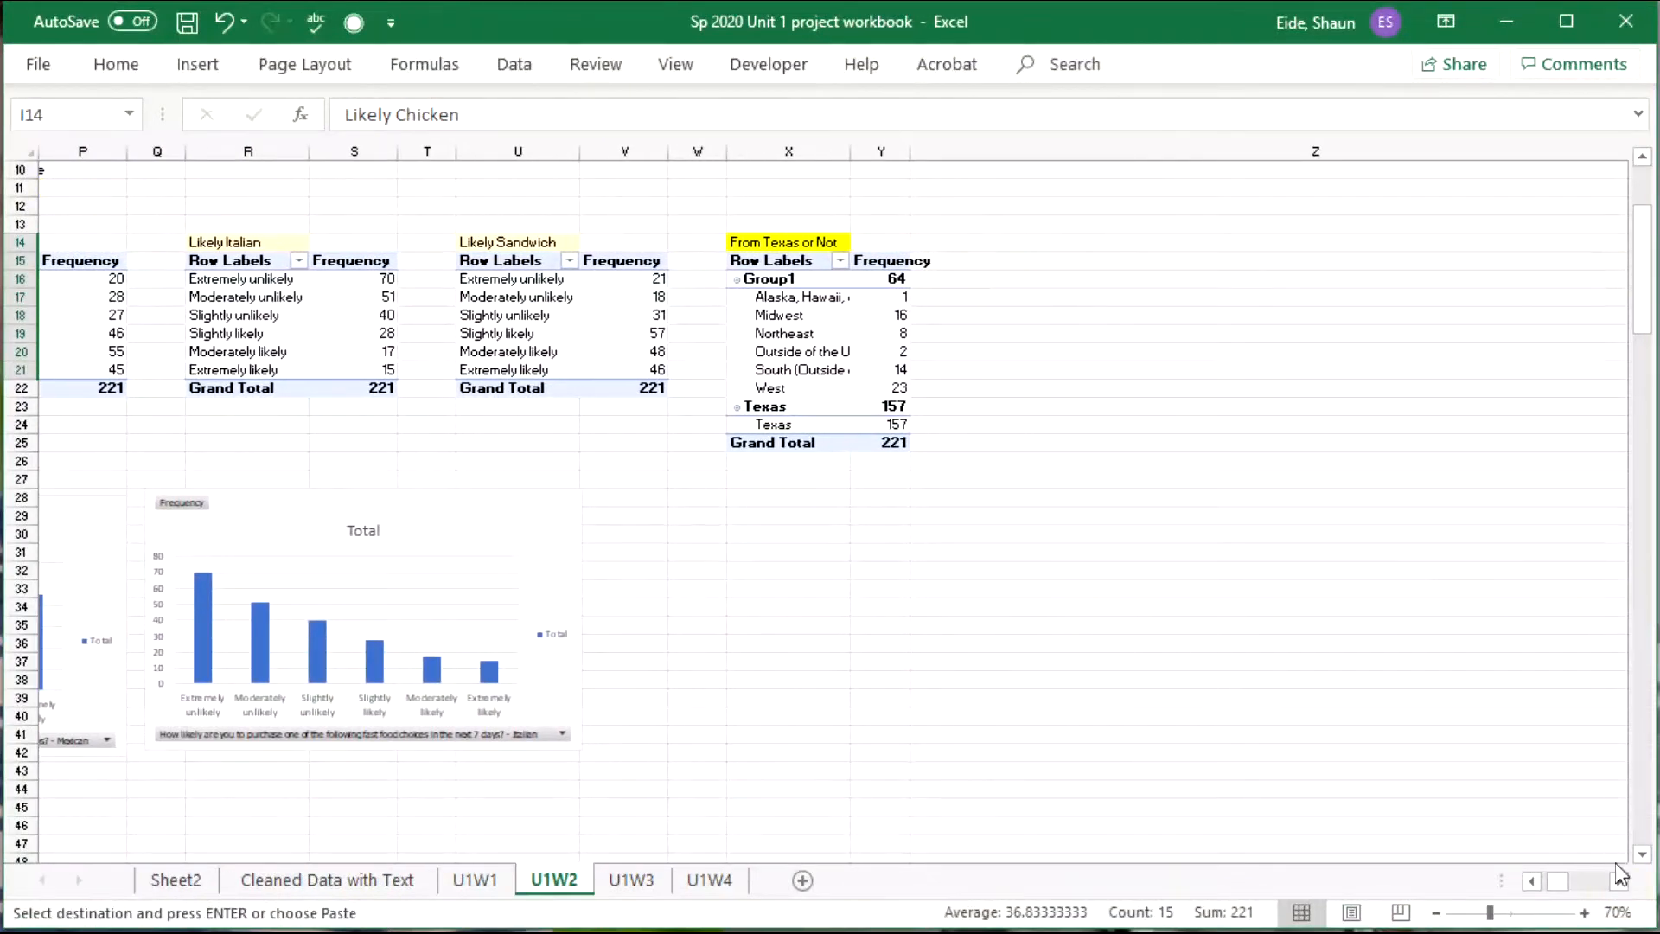
pyautogui.click(1624, 881)
pyautogui.click(1620, 880)
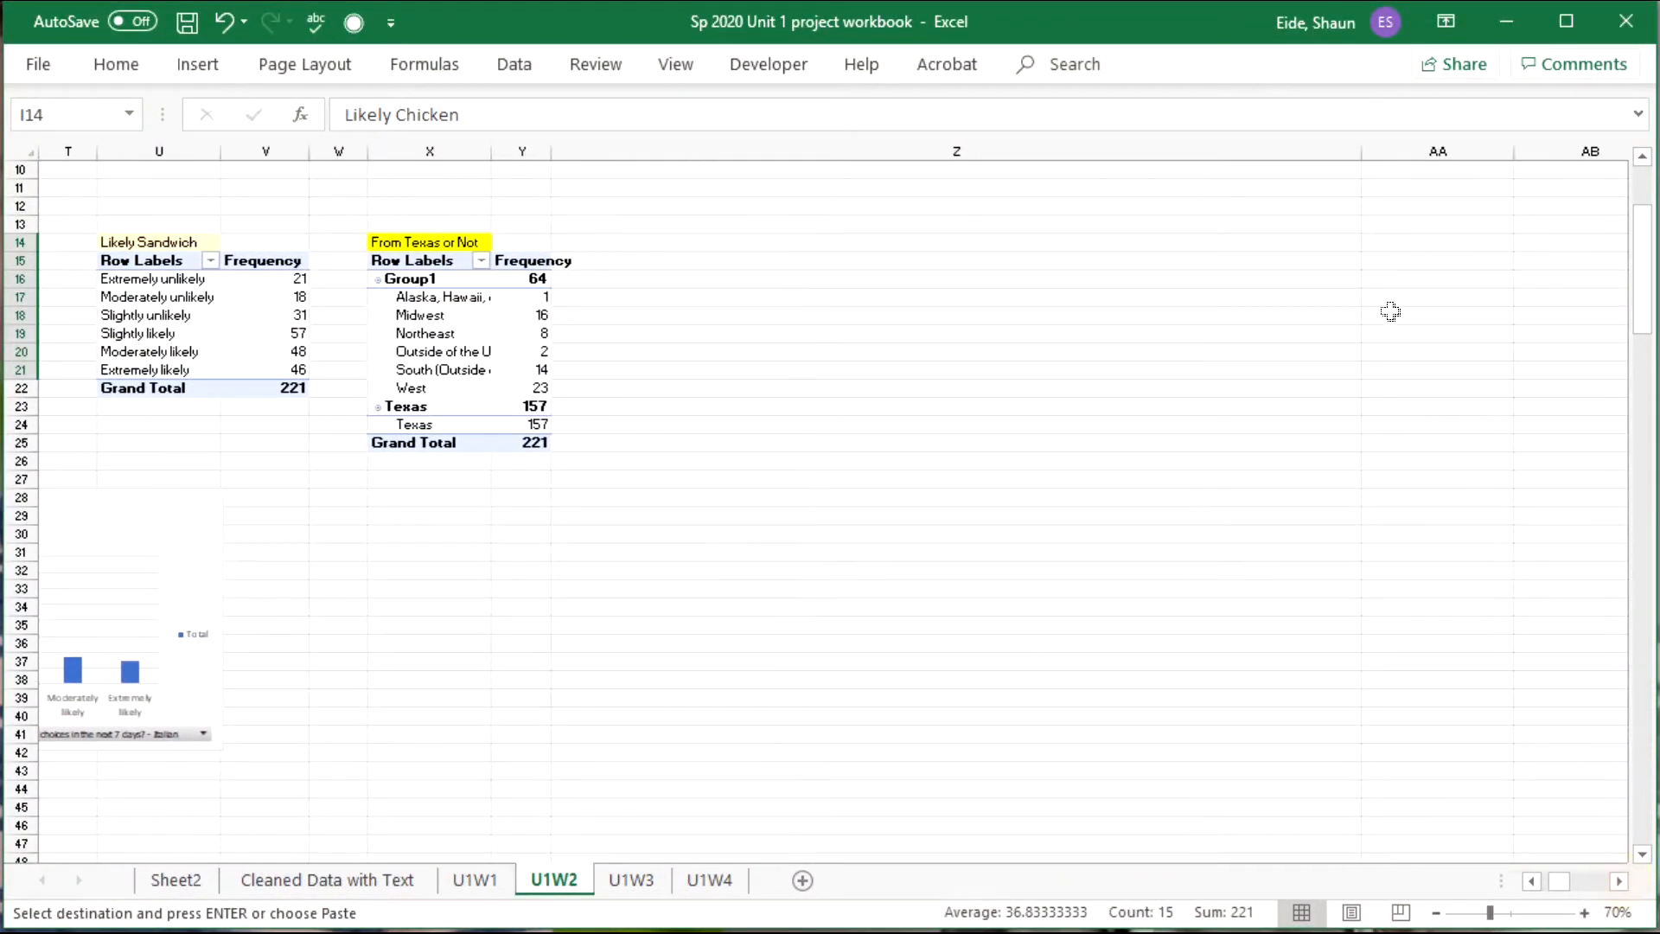
pyautogui.click(1378, 264)
pyautogui.hotkey('ctrl', 'v')
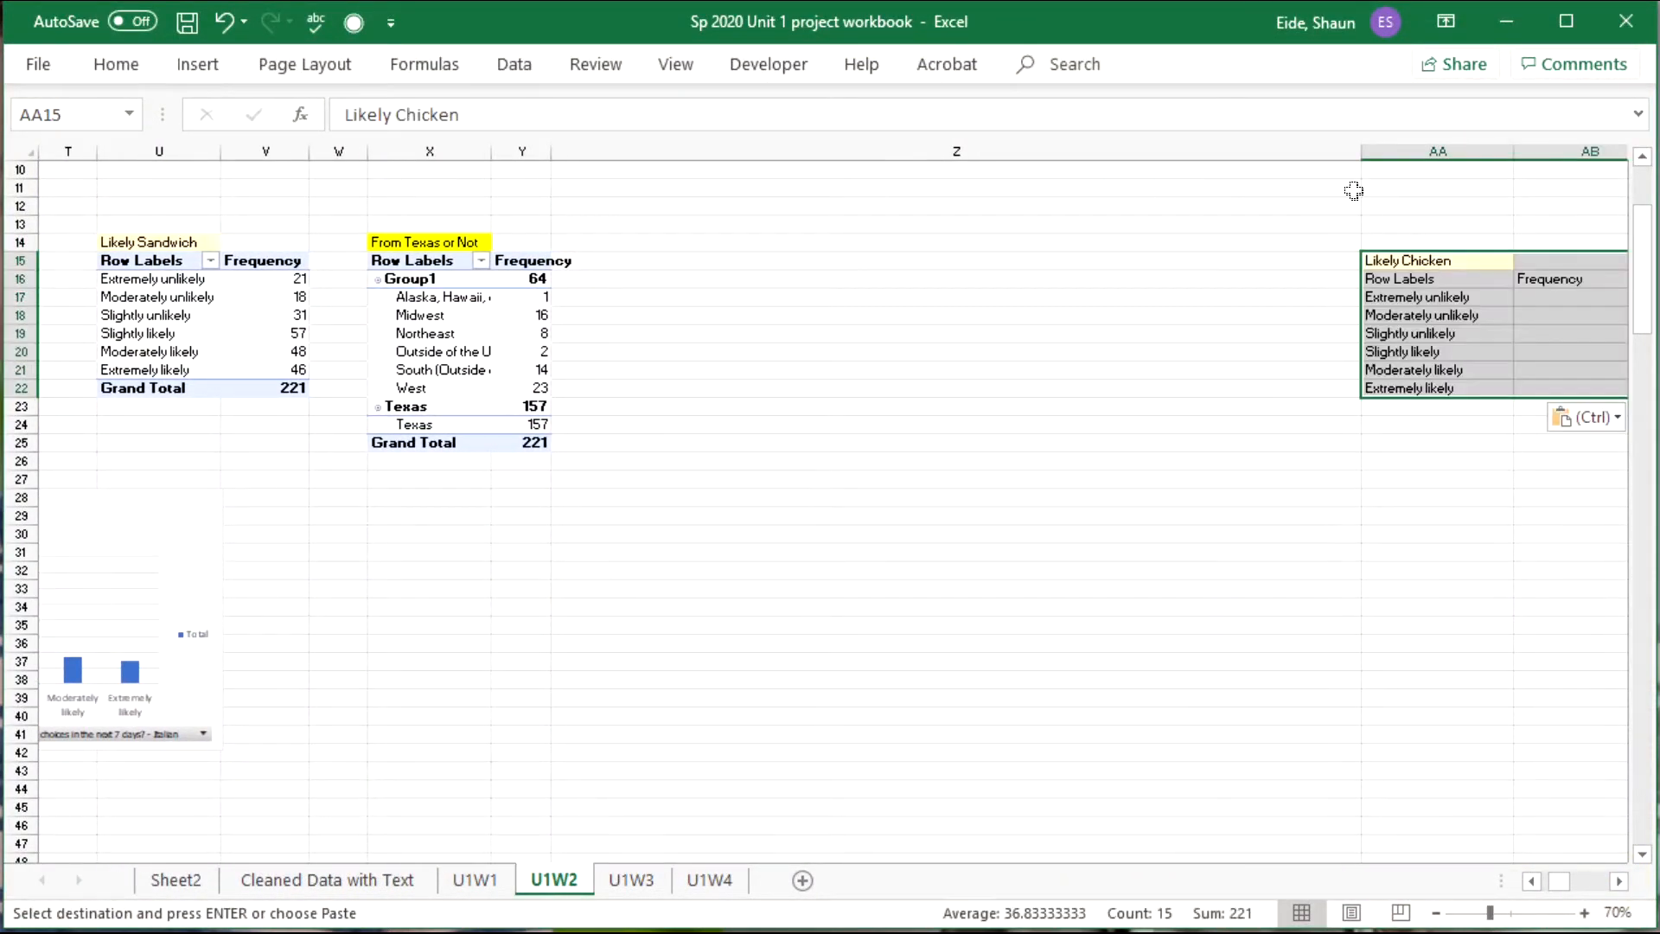
# Narrow the overly wide column Z so the copied chicken table sits close to the From Texas or Not table.
pyautogui.click(1353, 298)
pyautogui.moveTo(1355, 146); pyautogui.dragTo(1358, 152)
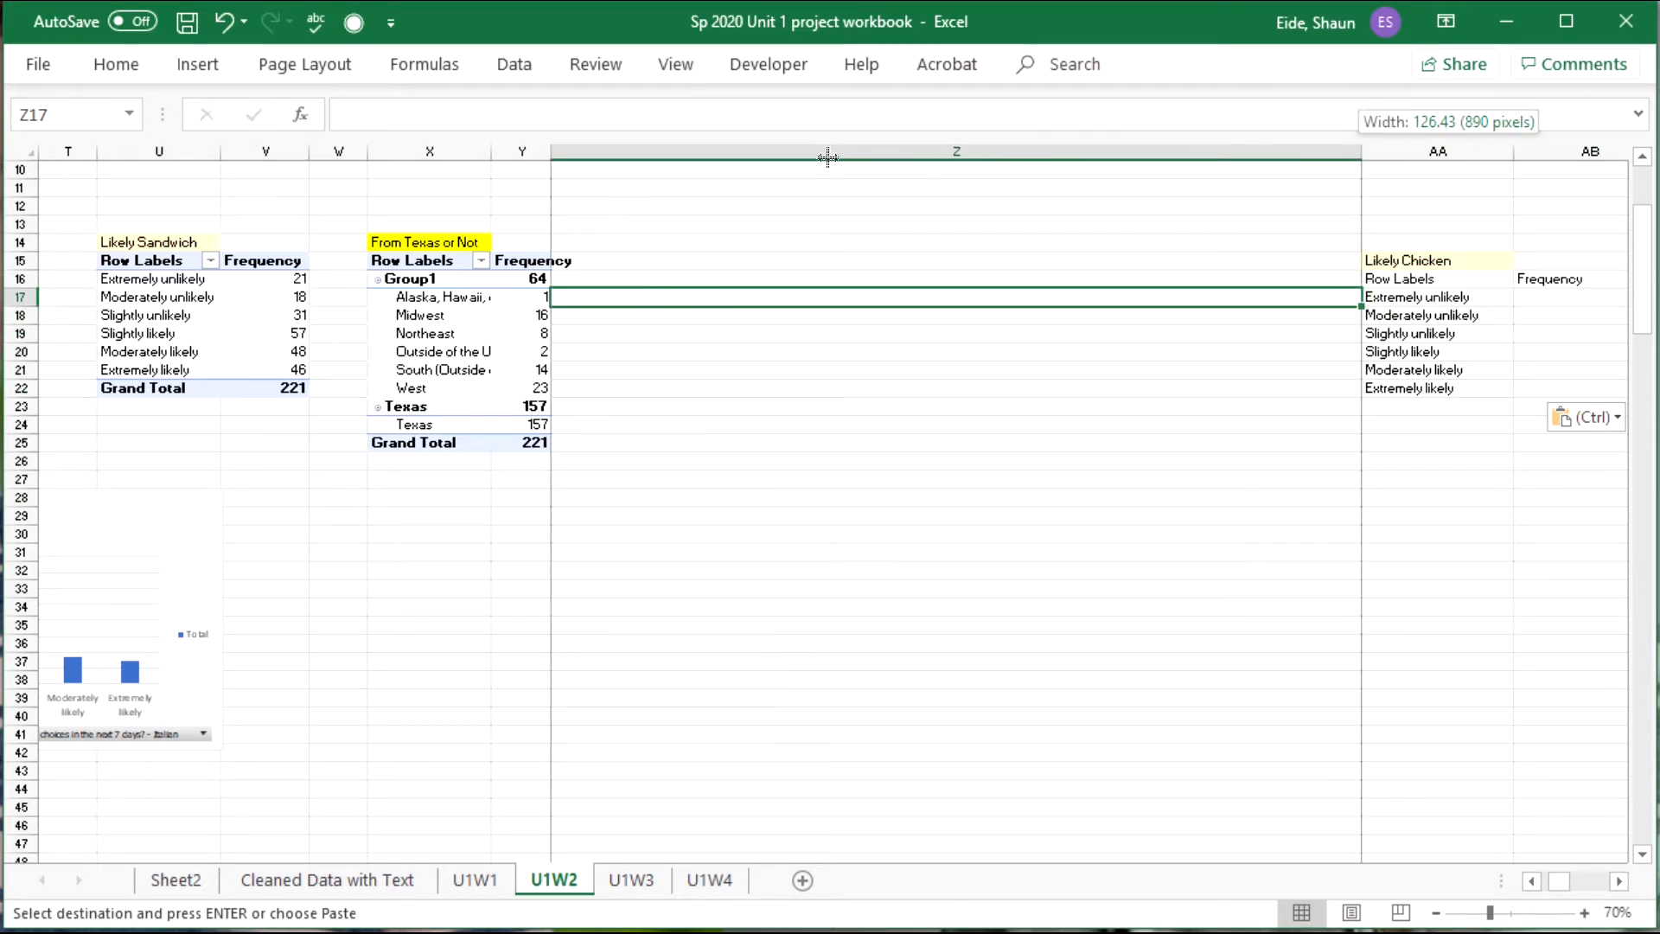
pyautogui.moveTo(828, 157); pyautogui.dragTo(629, 147)
# Replace the Frequency header in AB16 with a copy of the "Likely Chicken" label from AA15.
pyautogui.click(721, 278)
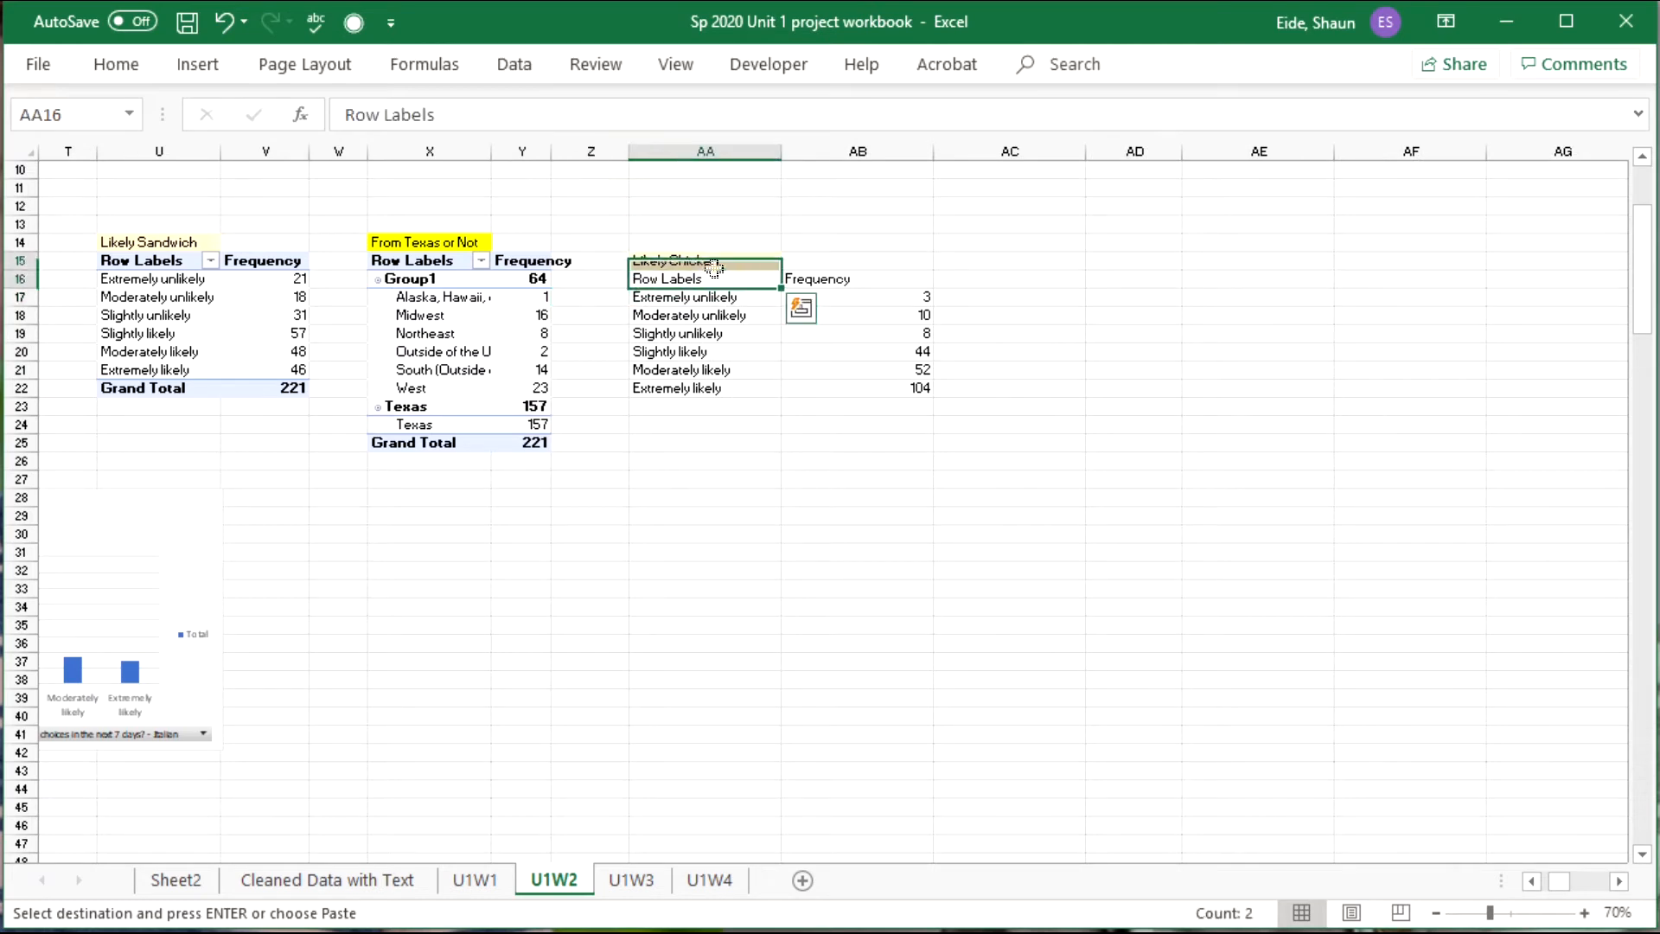
pyautogui.click(725, 264)
pyautogui.click(800, 279)
pyautogui.hotkey('ctrl', 'v')
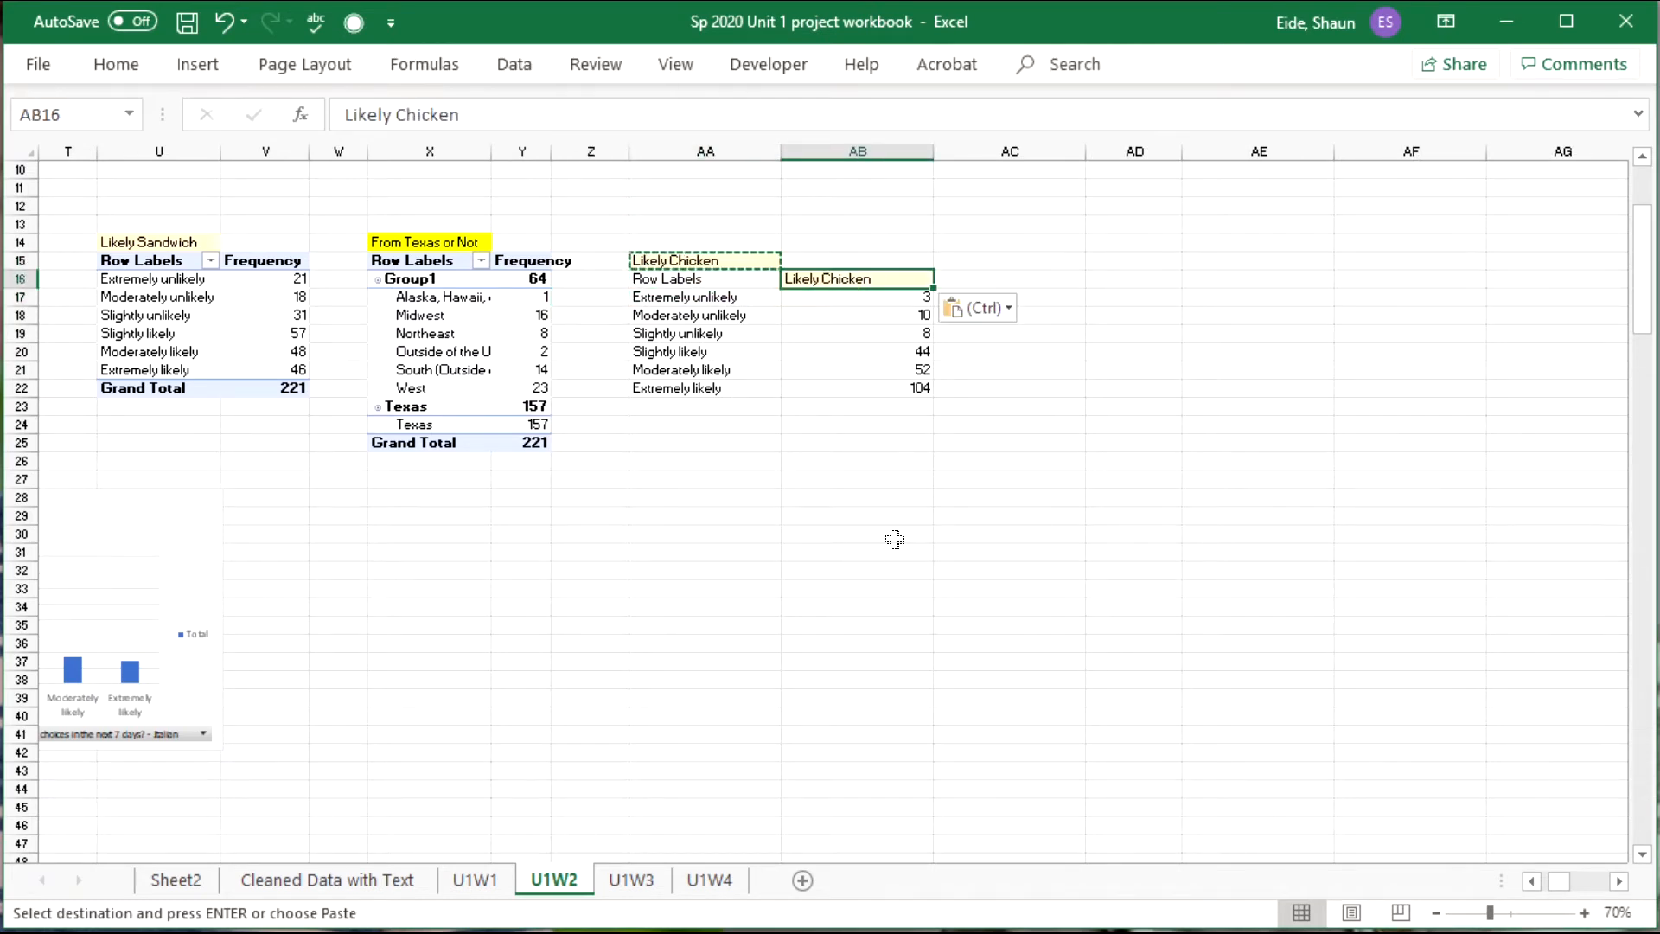
pyautogui.click(834, 626)
# Copy the "Likely Burger" label from L14 into M14, above the burger pivot table's Frequency column.
pyautogui.click(1532, 881)
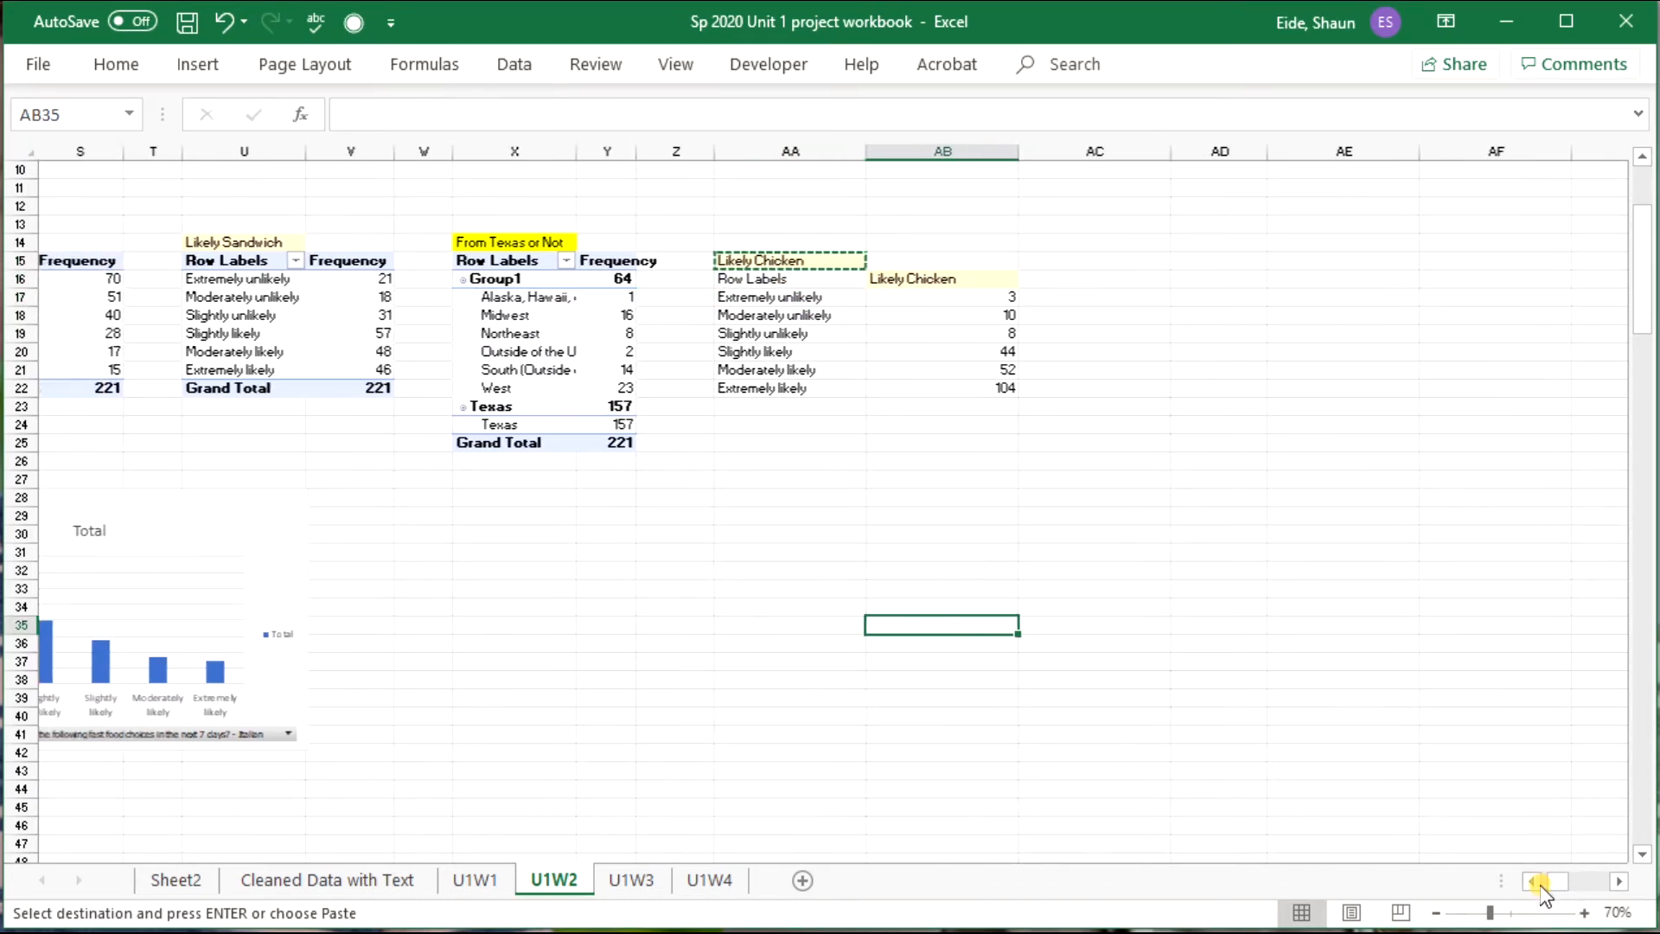
pyautogui.click(242, 332)
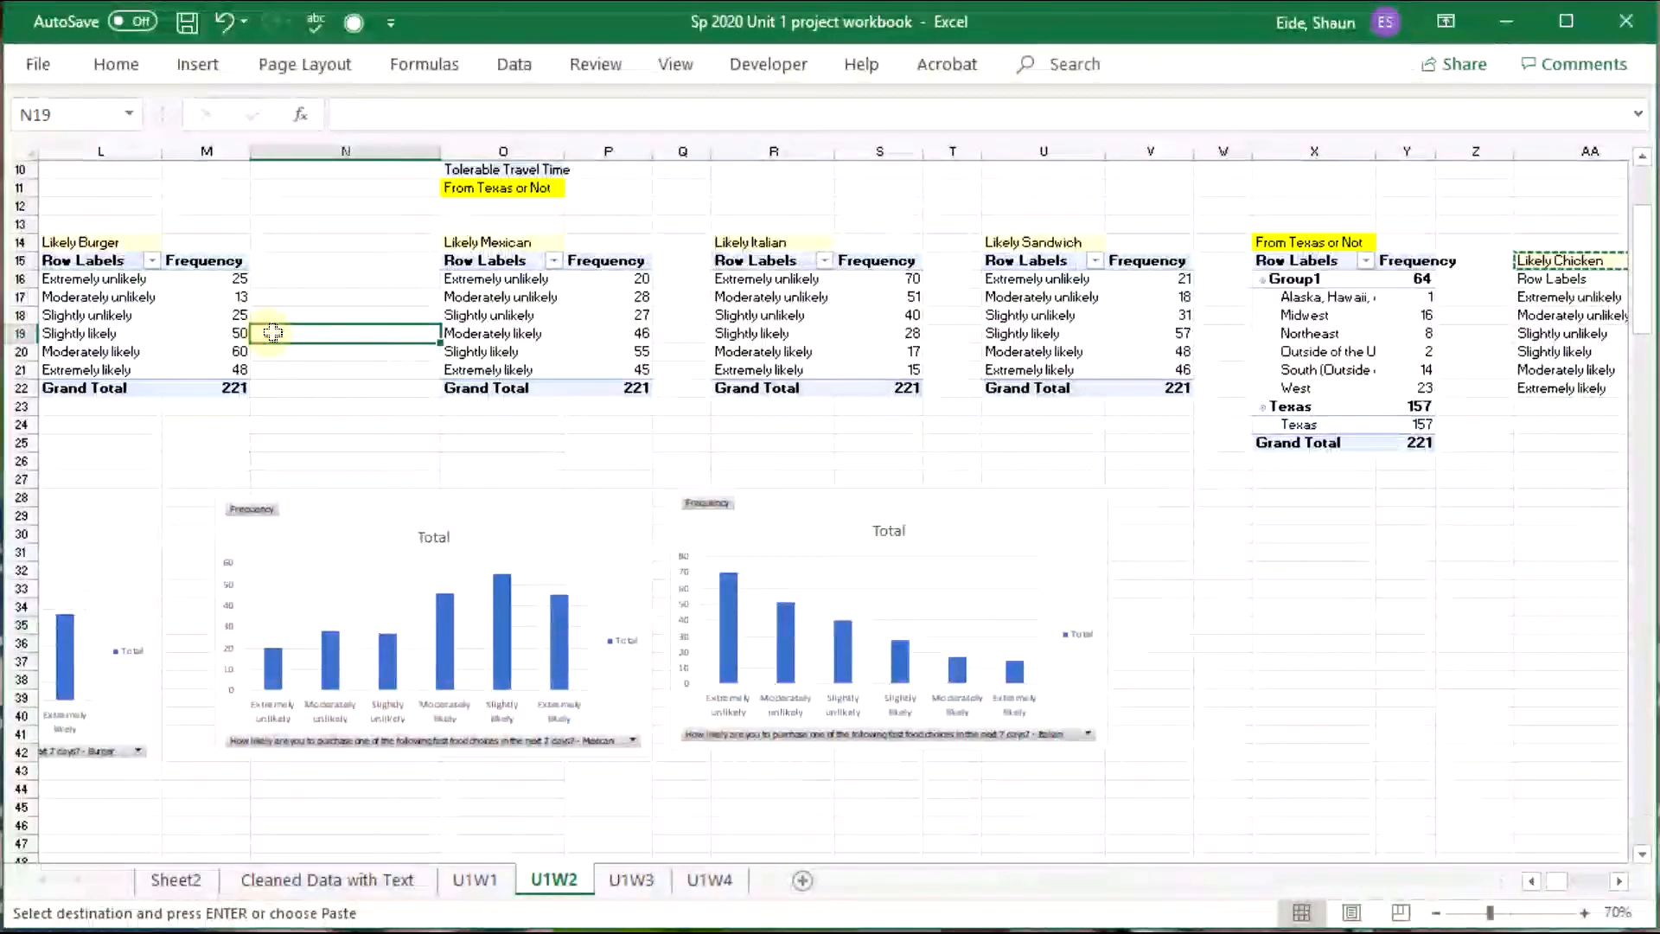
pyautogui.press('Left')
pyautogui.press('Left')
pyautogui.press('Left')
pyautogui.press('Left')
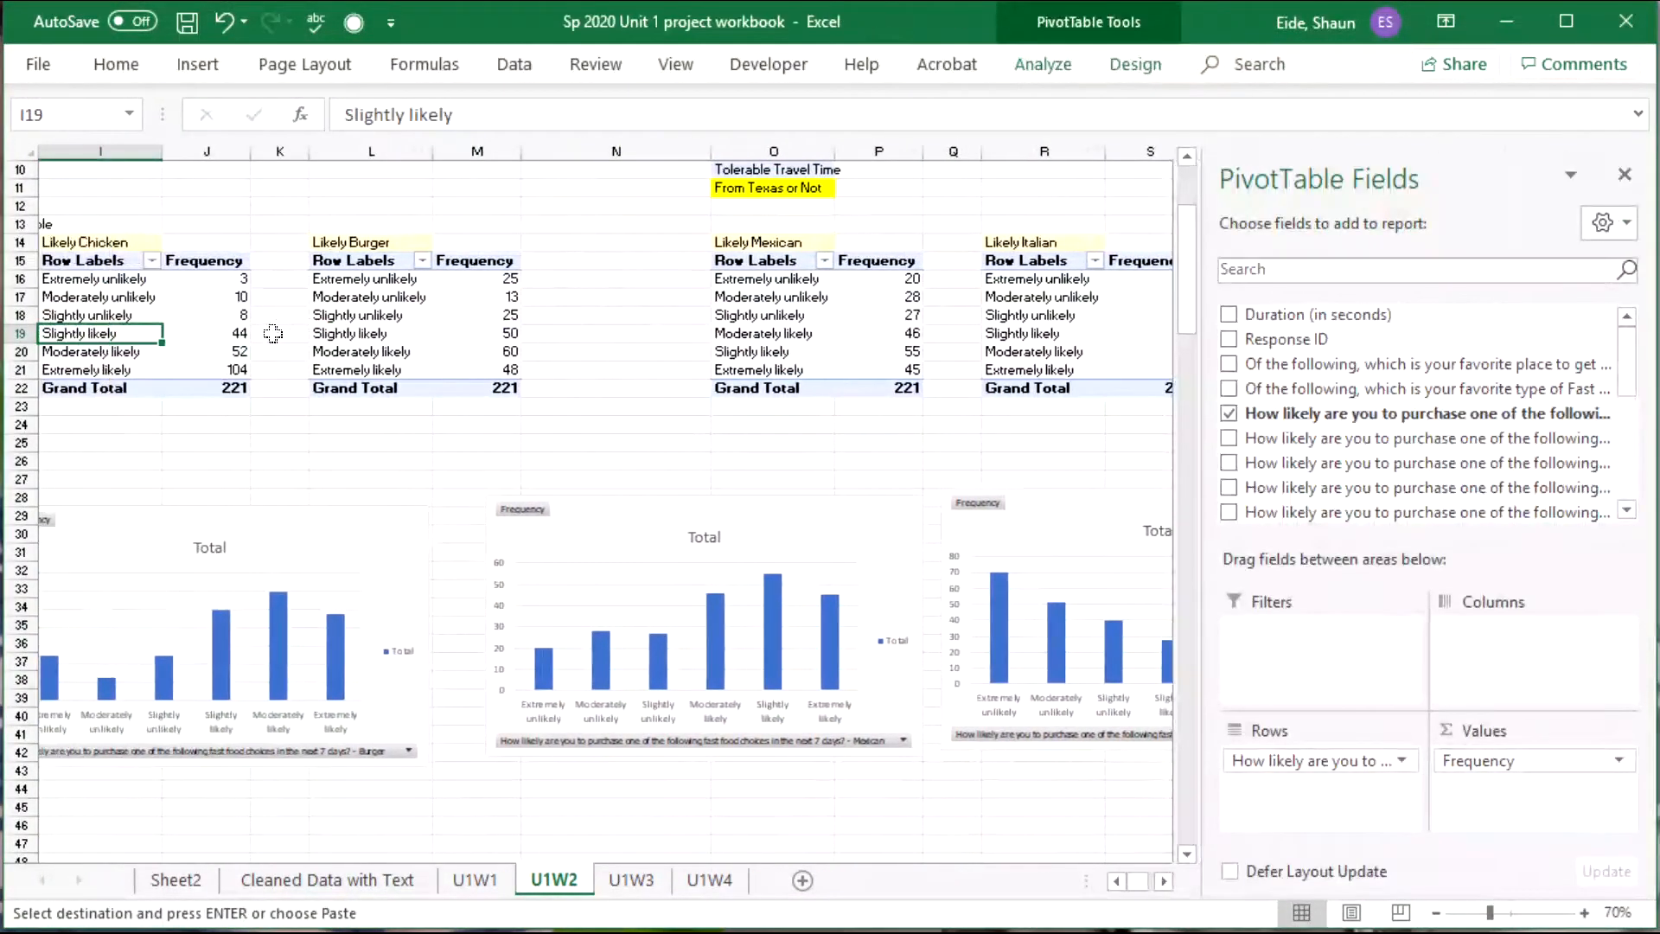
pyautogui.click(380, 243)
pyautogui.hotkey('ctrl', 'c')
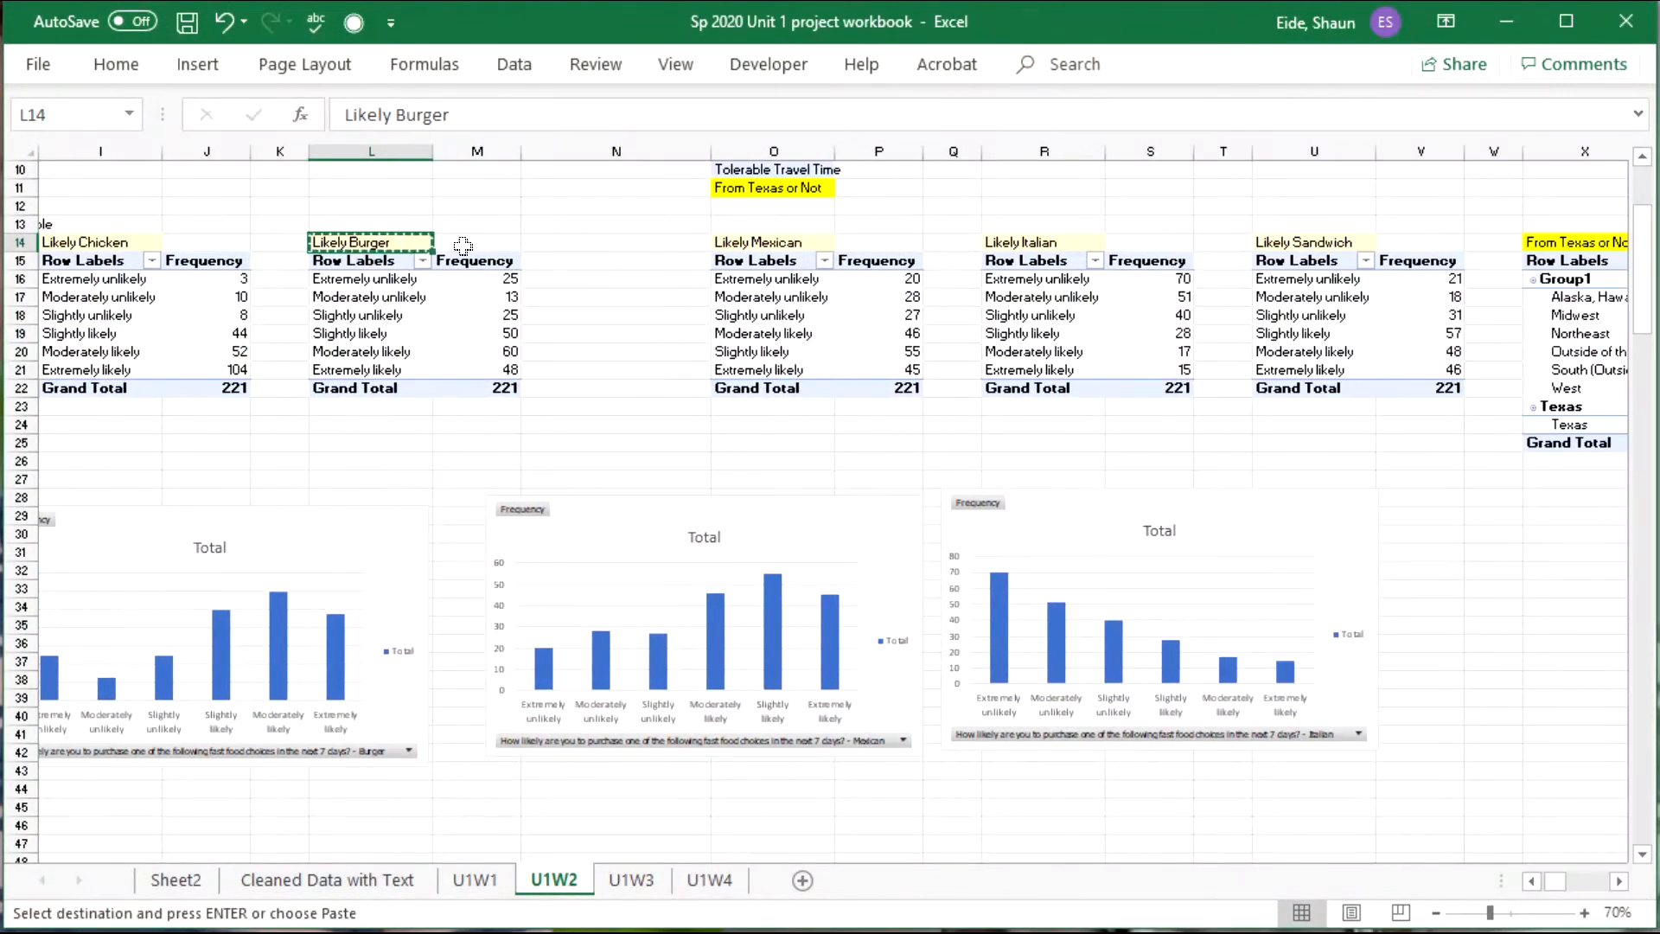
pyautogui.click(478, 245)
pyautogui.hotkey('ctrl', 'v')
# Copy the labelled burger frequency column M14:M22 to AC15 so its counts line up with the chicken counts.
pyautogui.moveTo(478, 244); pyautogui.dragTo(481, 391)
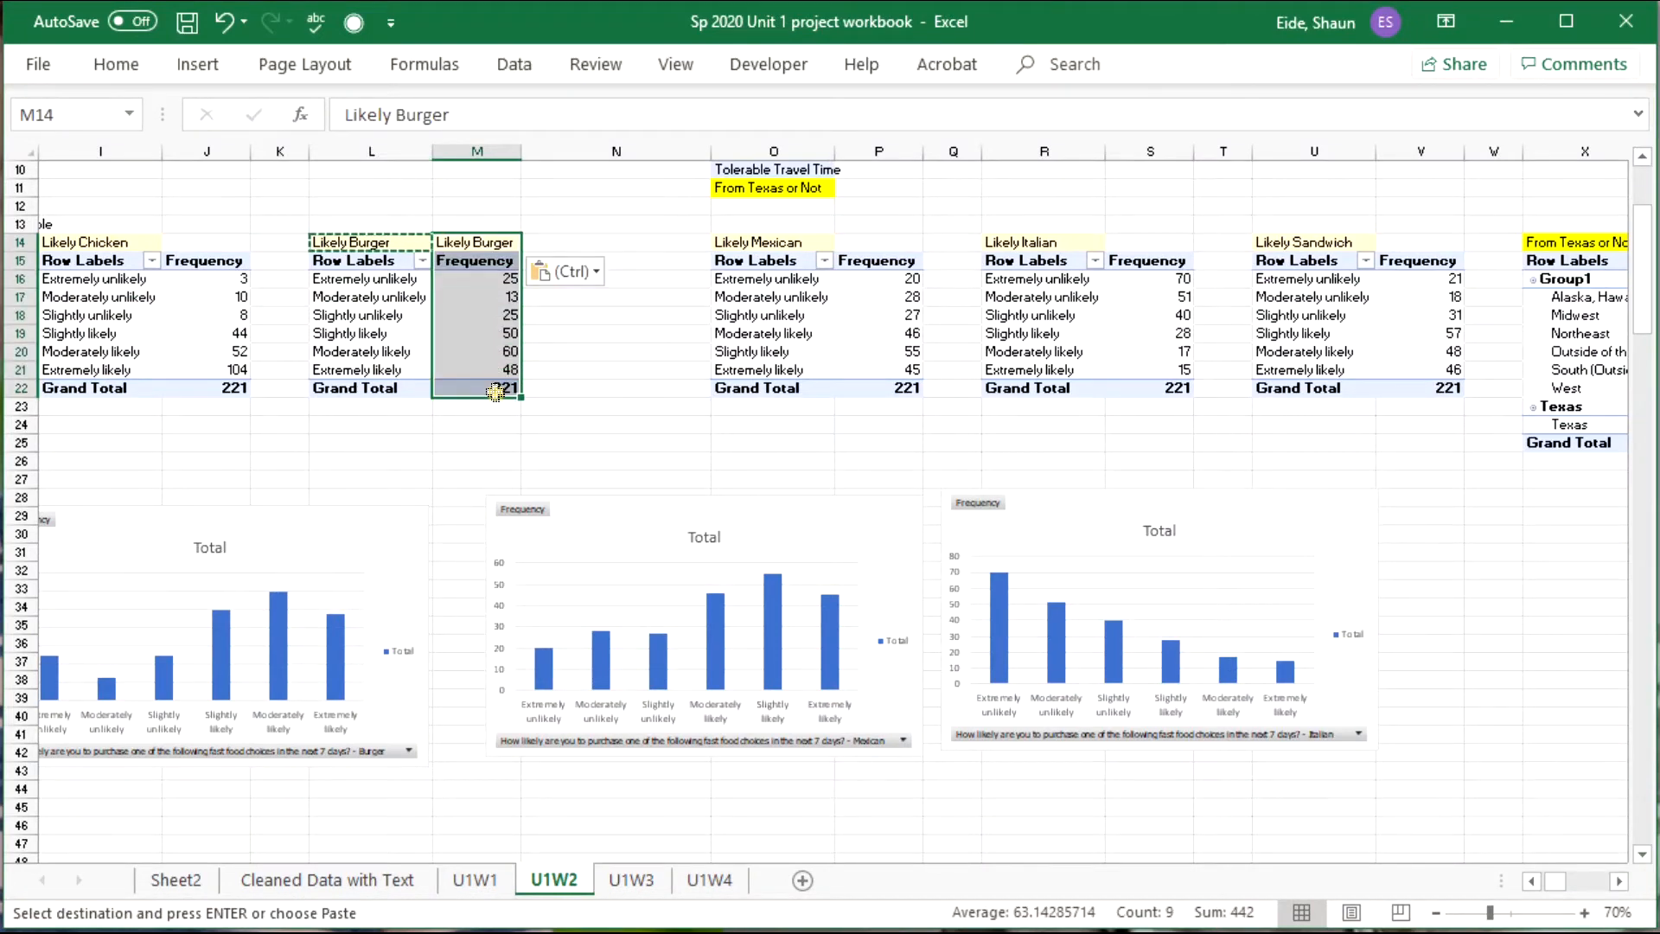
pyautogui.moveTo(1555, 882)
pyautogui.mouseDown()
pyautogui.moveTo(1571, 877)
pyautogui.moveTo(1556, 885)
pyautogui.mouseUp()
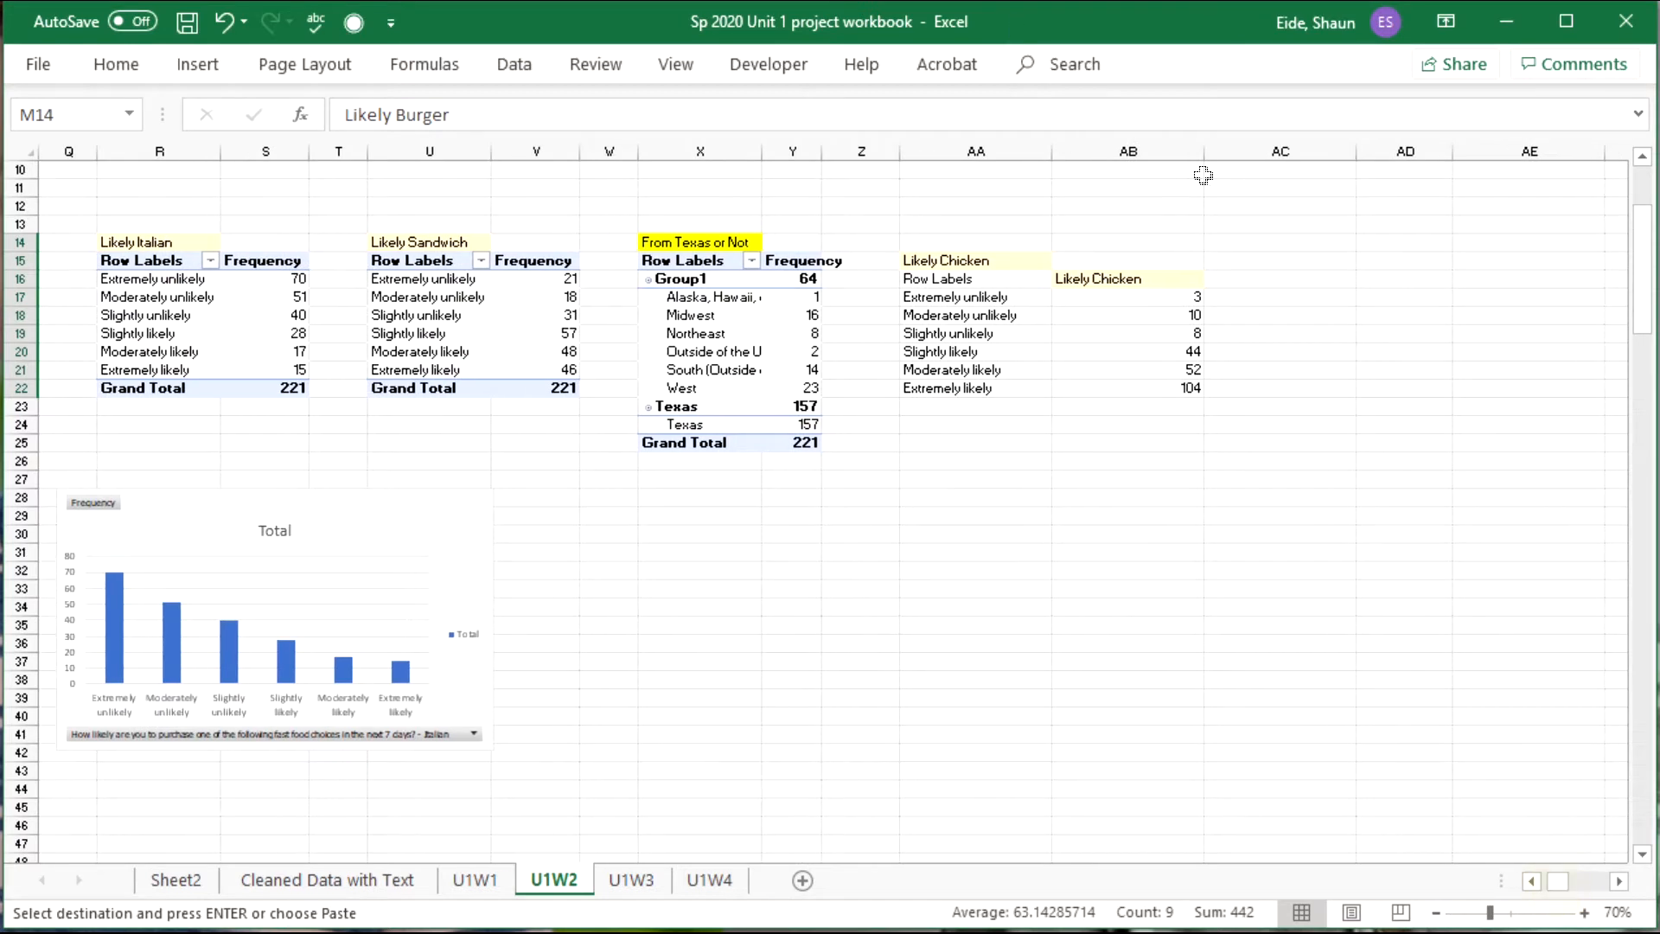
pyautogui.click(1263, 281)
pyautogui.hotkey('ctrl', 'v')
pyautogui.hotkey('ctrl', 'z')
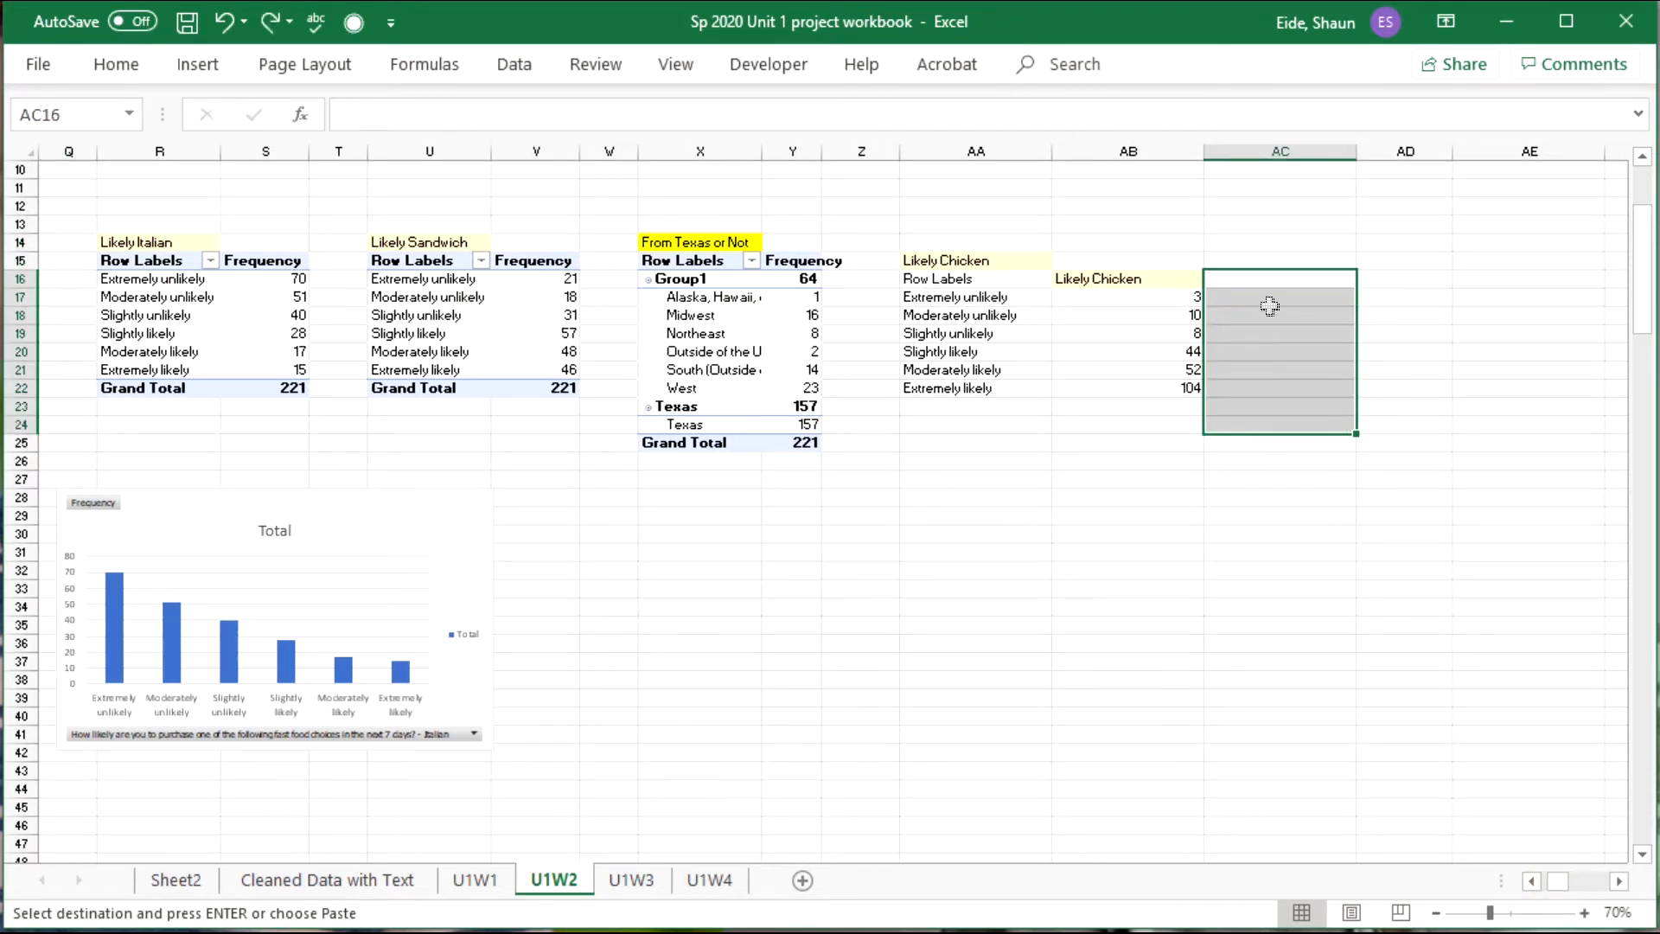
pyautogui.click(1264, 260)
pyautogui.hotkey('ctrl', 'v')
# Replace the Frequency header in AC16 with a copy of the "Likely Burger" label and clear the grand total in AC23.
pyautogui.hotkey('ctrl', 'c')
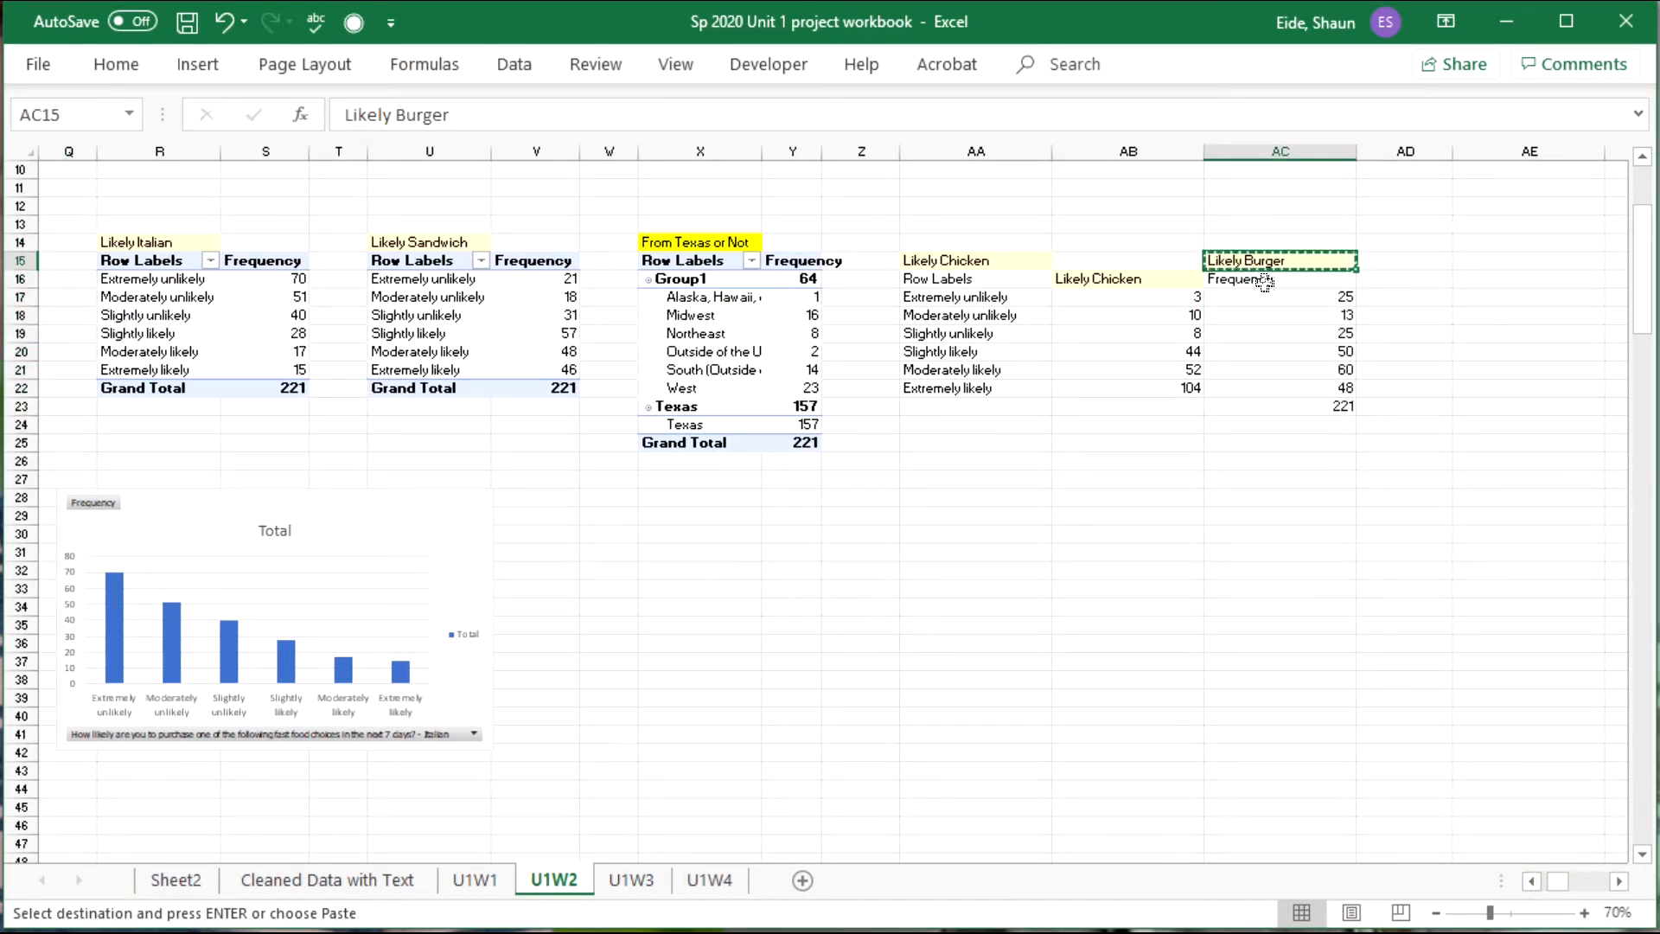
pyautogui.click(1268, 279)
pyautogui.hotkey('ctrl', 'v')
pyautogui.click(1310, 407)
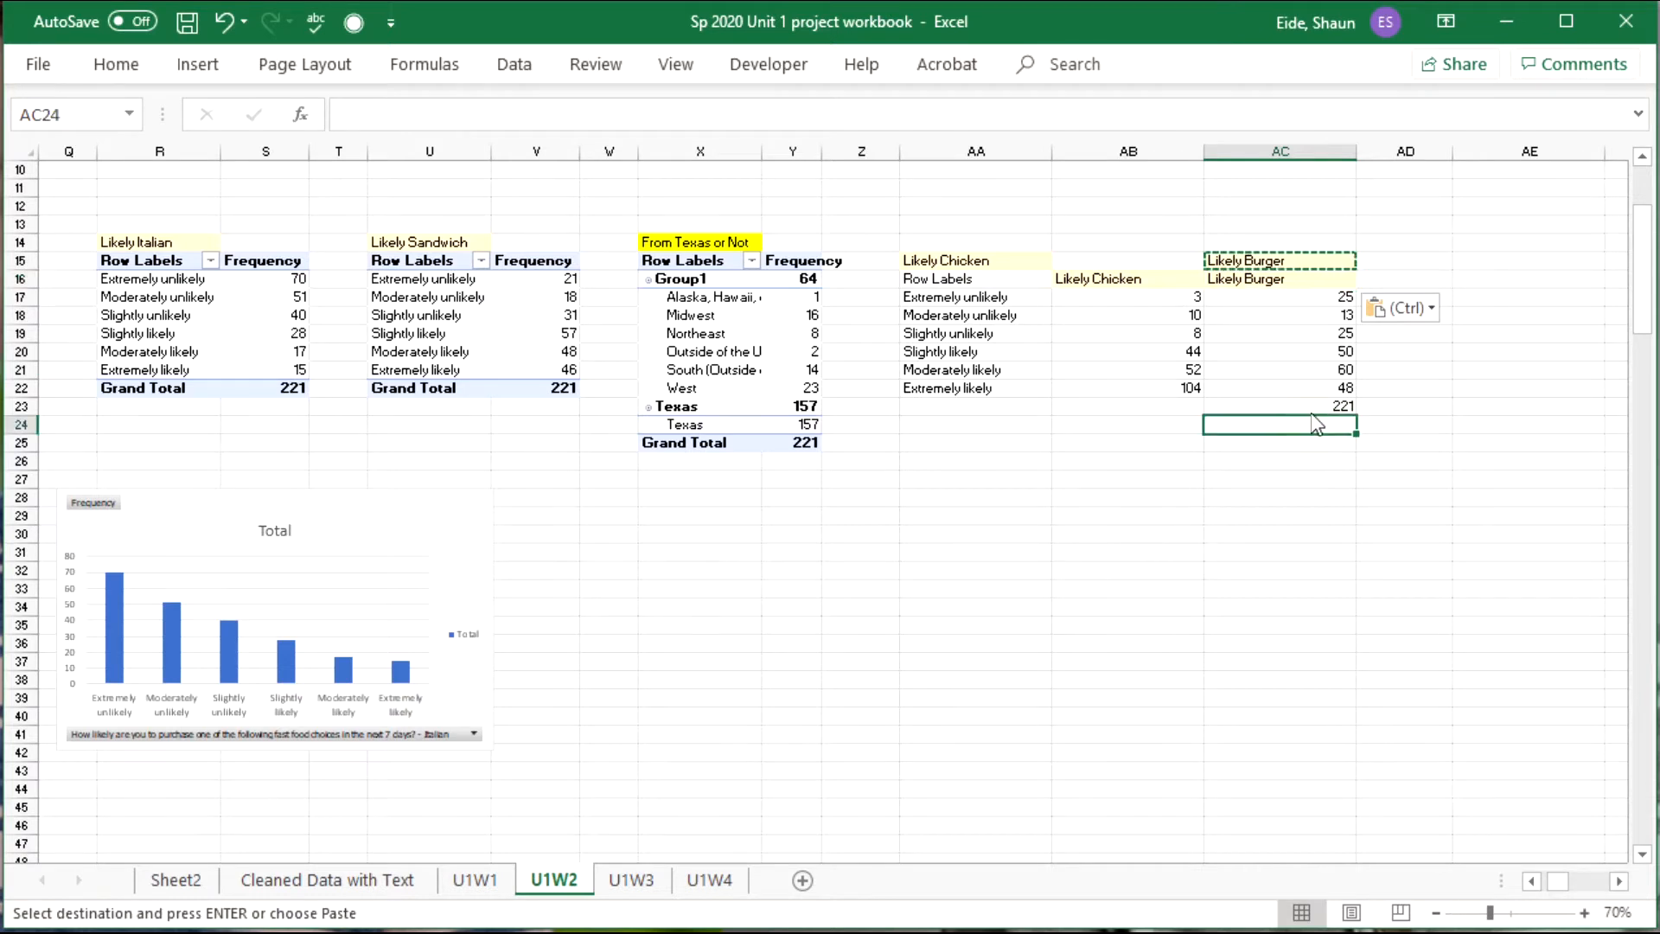
pyautogui.press('Delete')
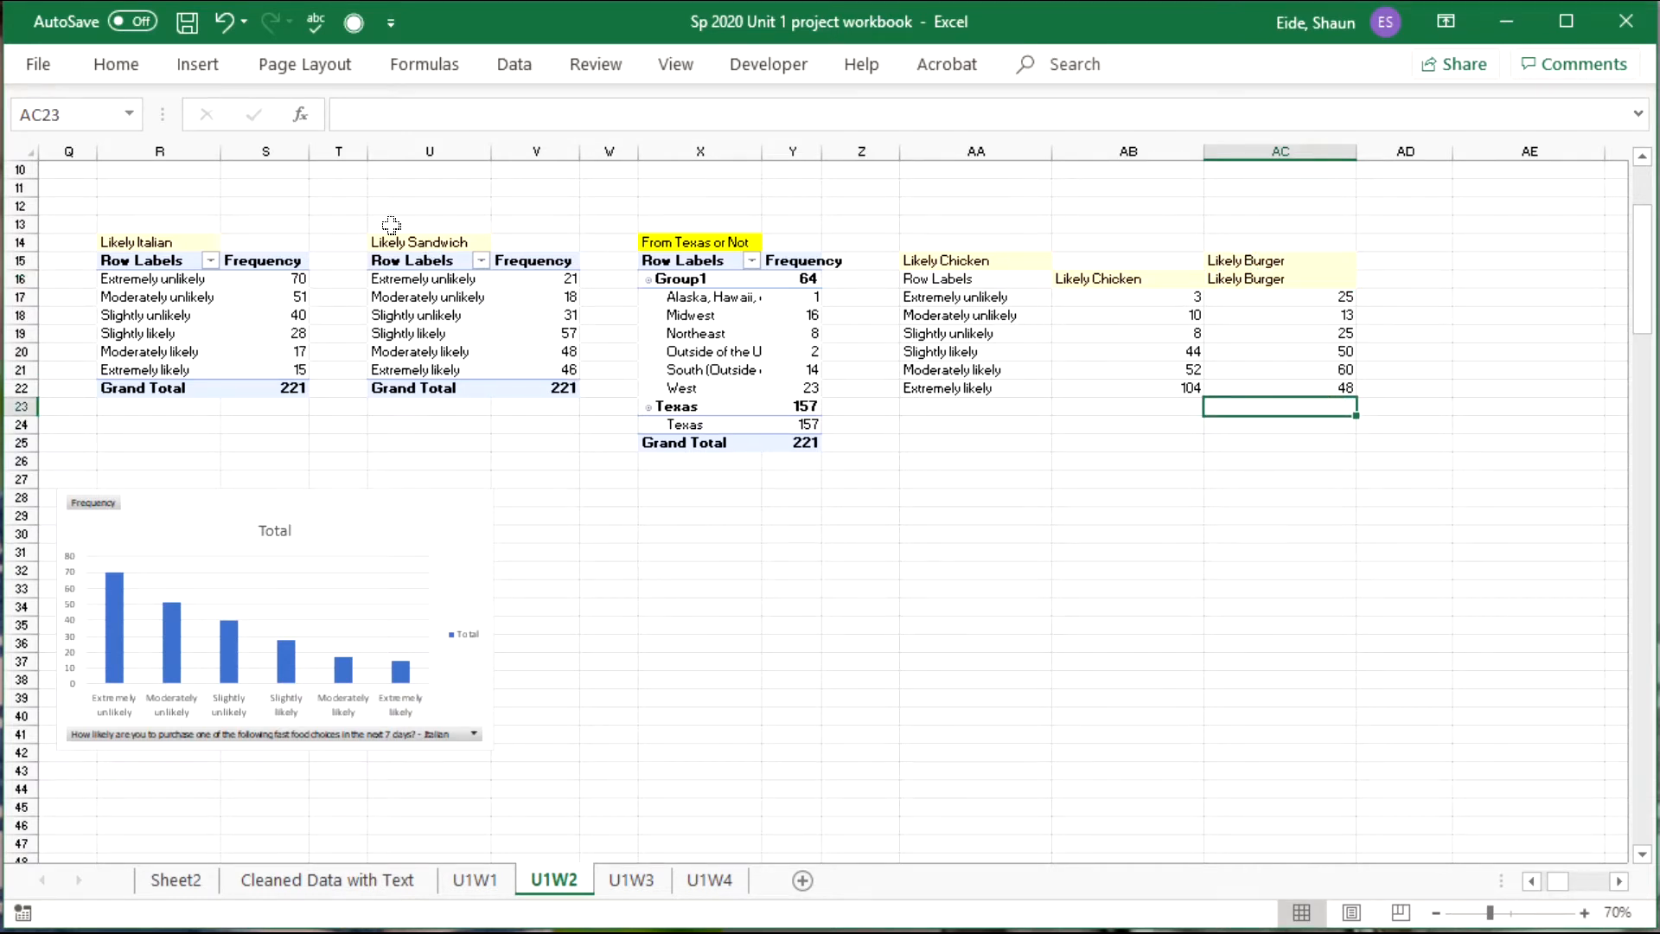
# Copy the "Likely Mexican" label from O14 into P14, above the Mexican pivot table's Frequency column.
pyautogui.moveTo(327, 442); pyautogui.dragTo(497, 441)
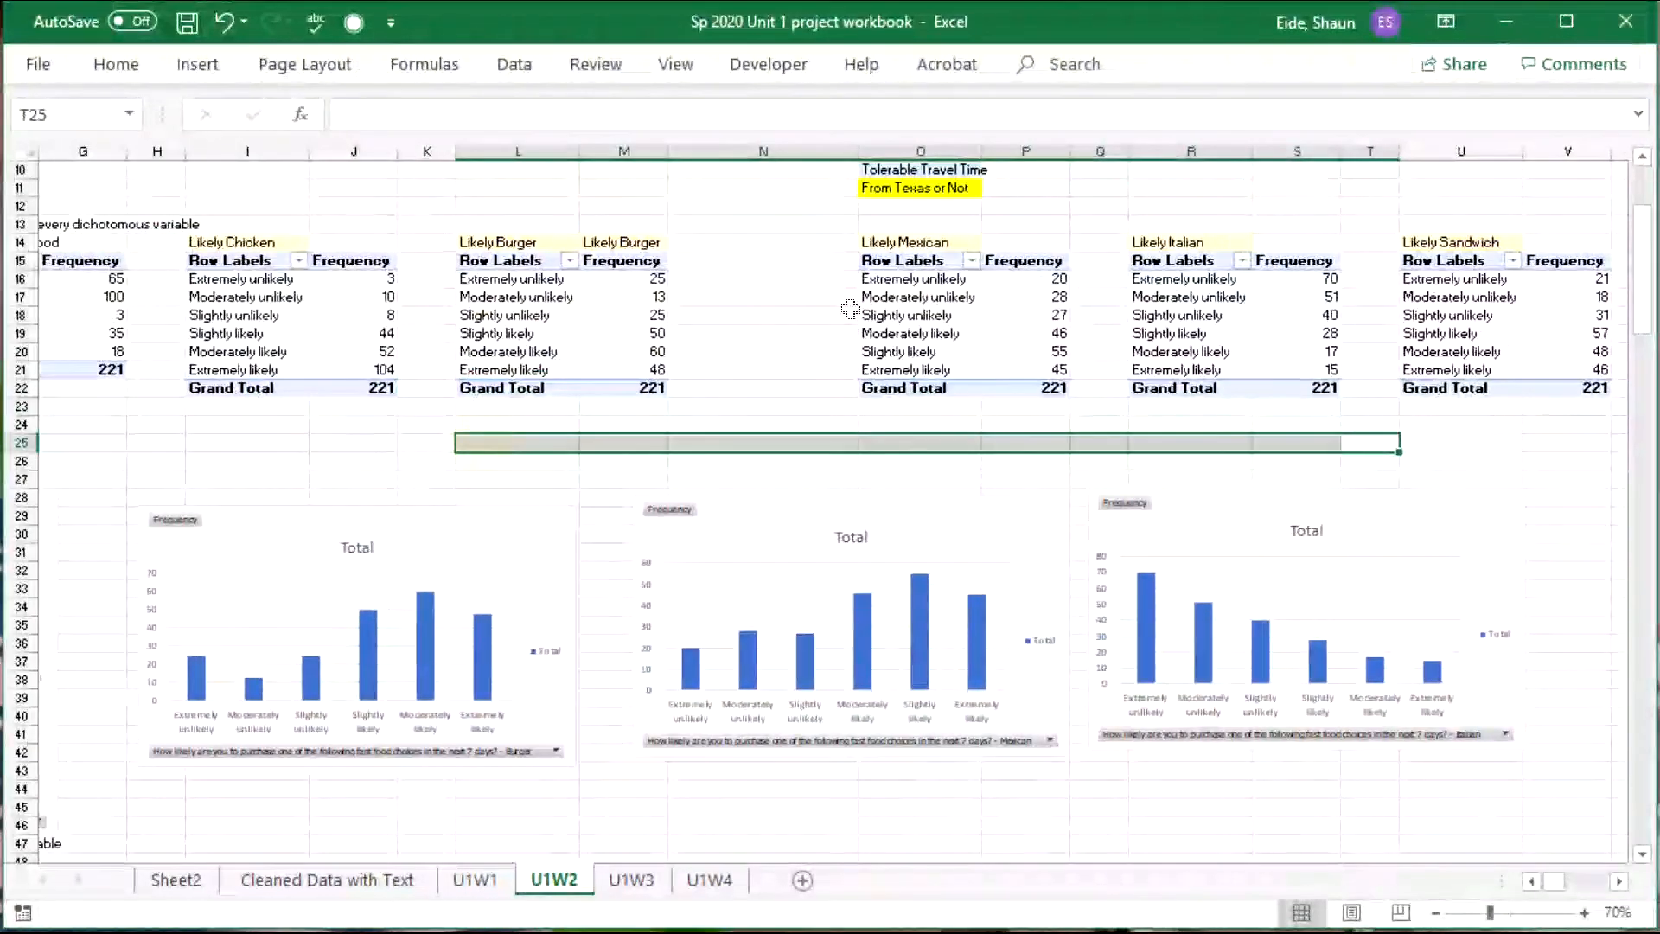
pyautogui.click(925, 235)
pyautogui.moveTo(1005, 245); pyautogui.dragTo(1013, 237)
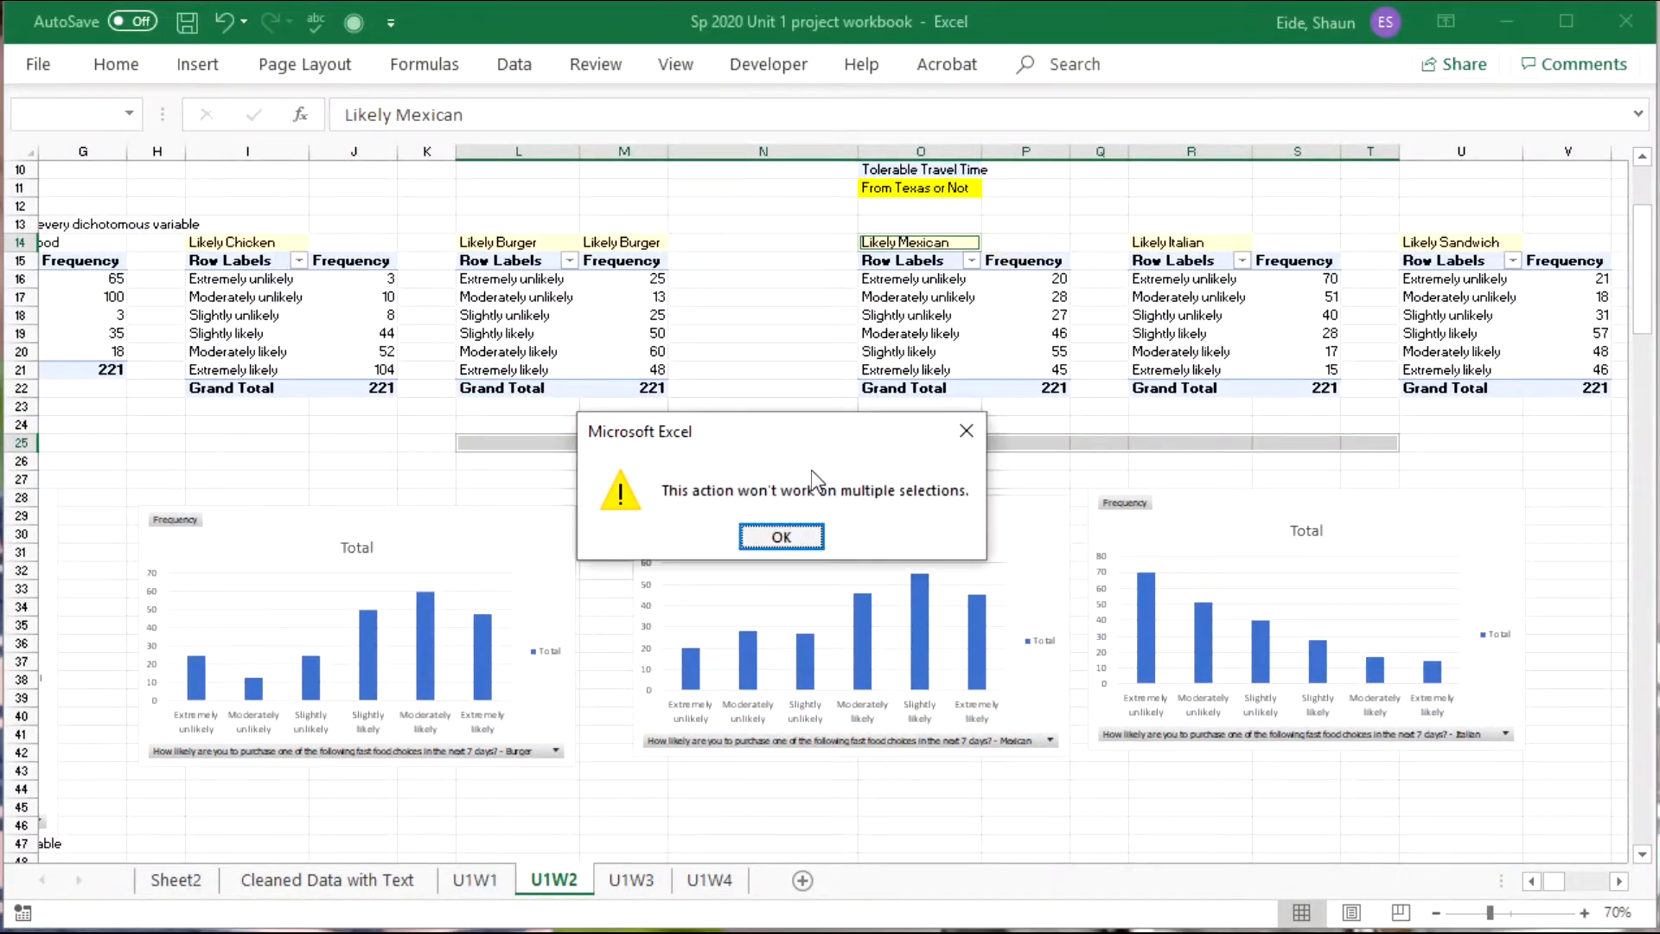
pyautogui.click(781, 537)
pyautogui.click(1019, 243)
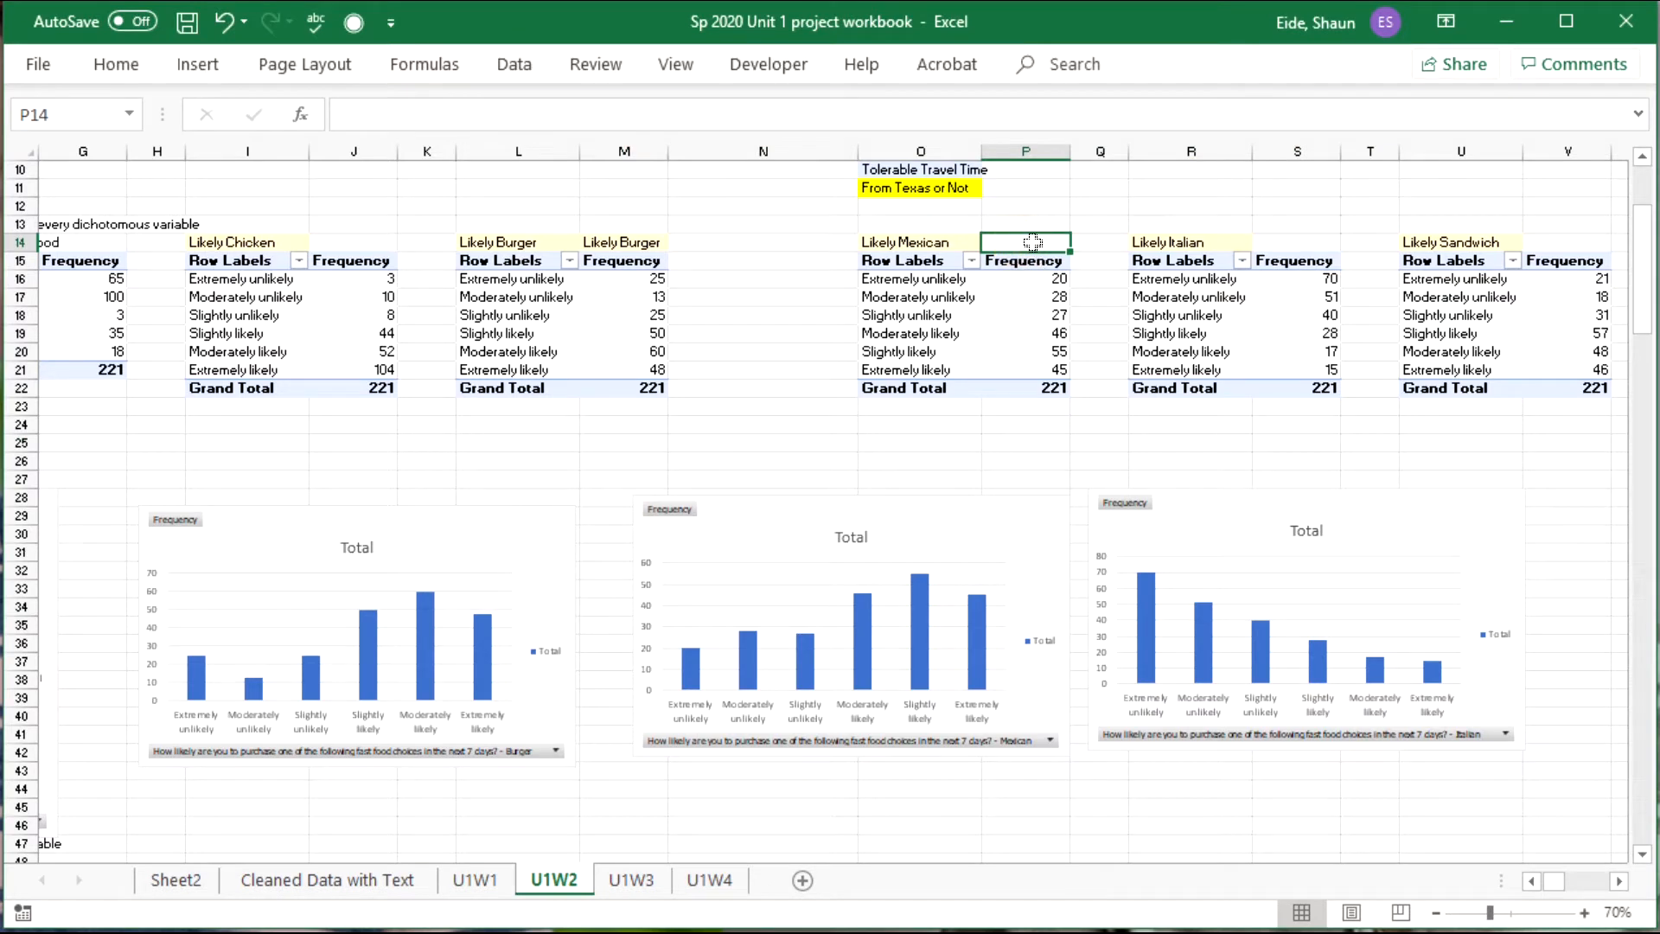
pyautogui.click(941, 245)
pyautogui.hotkey('ctrl', 'c')
pyautogui.moveTo(1019, 241); pyautogui.dragTo(1035, 366)
pyautogui.hotkey('ctrl', 'v')
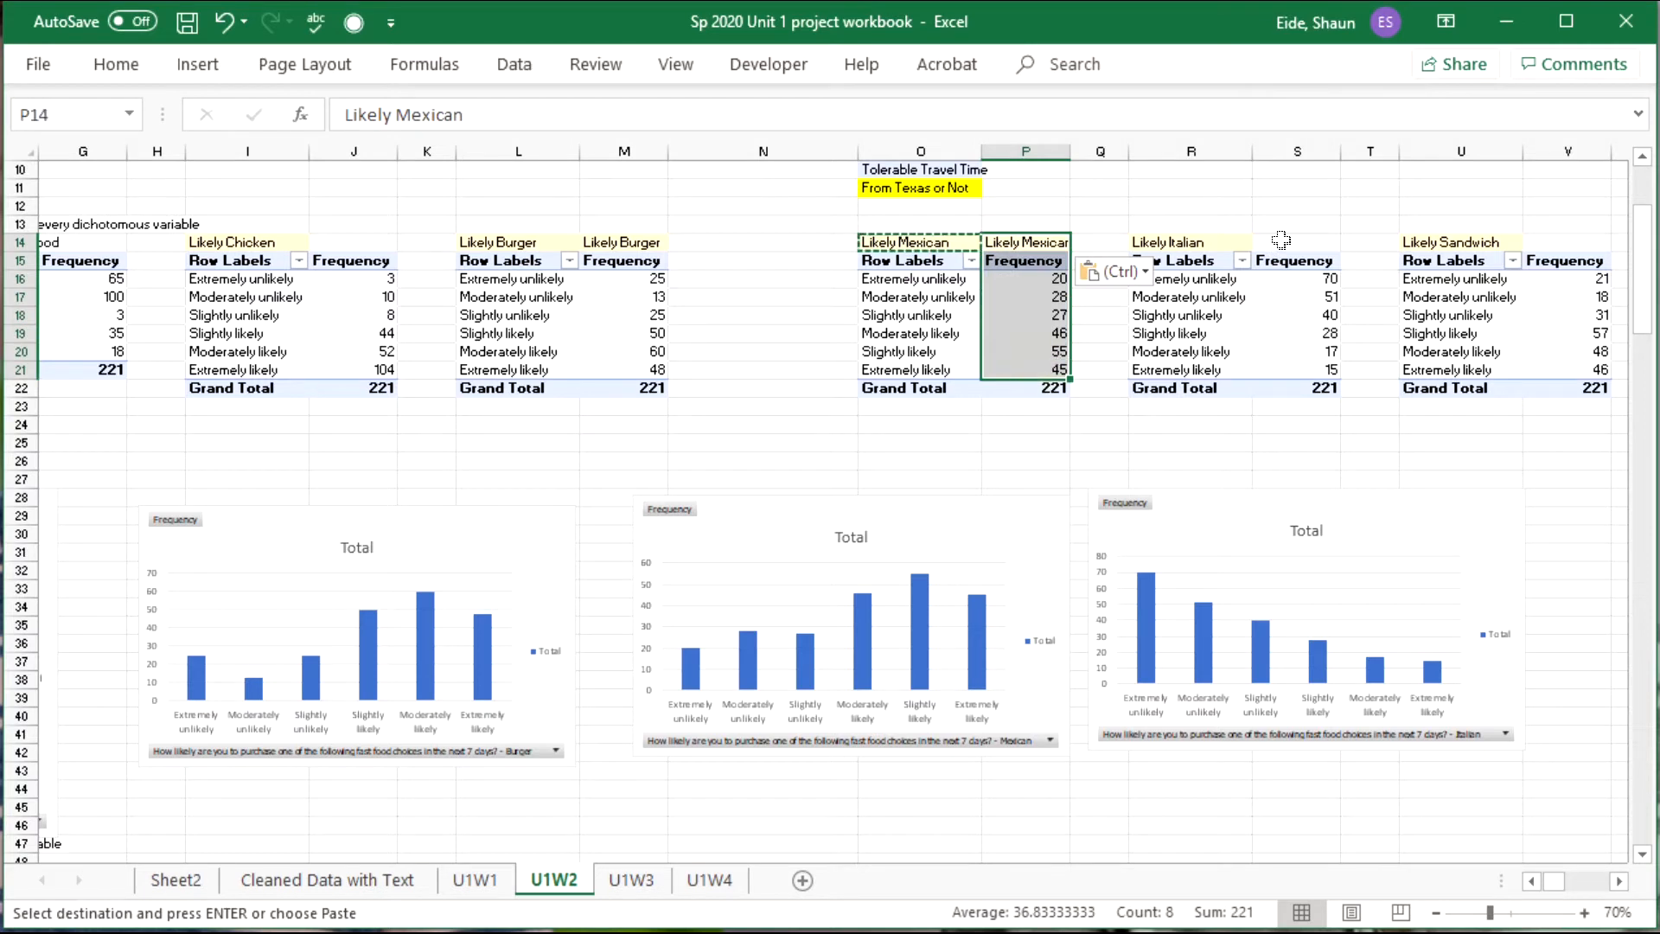
# Copy the Mexican, Italian and Sandwich frequency columns P14:P21, S14:S21 and V14:V21 together into the combined table at AD15.
pyautogui.moveTo(1281, 240); pyautogui.dragTo(1272, 373)
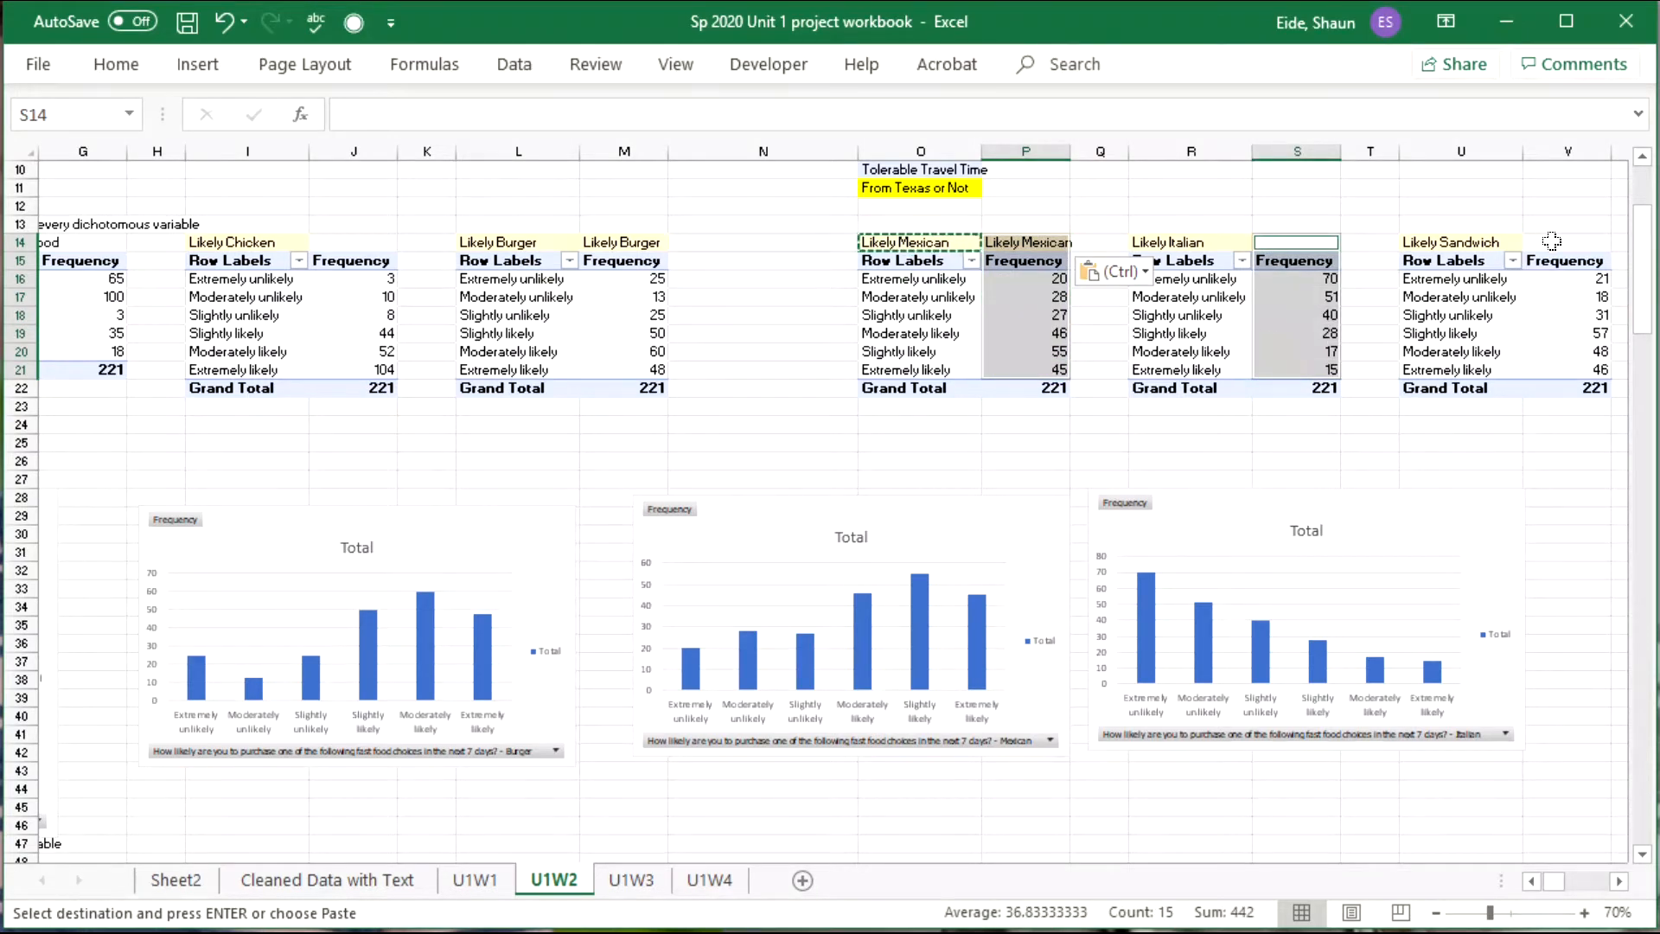
pyautogui.moveTo(1552, 241); pyautogui.dragTo(1552, 372)
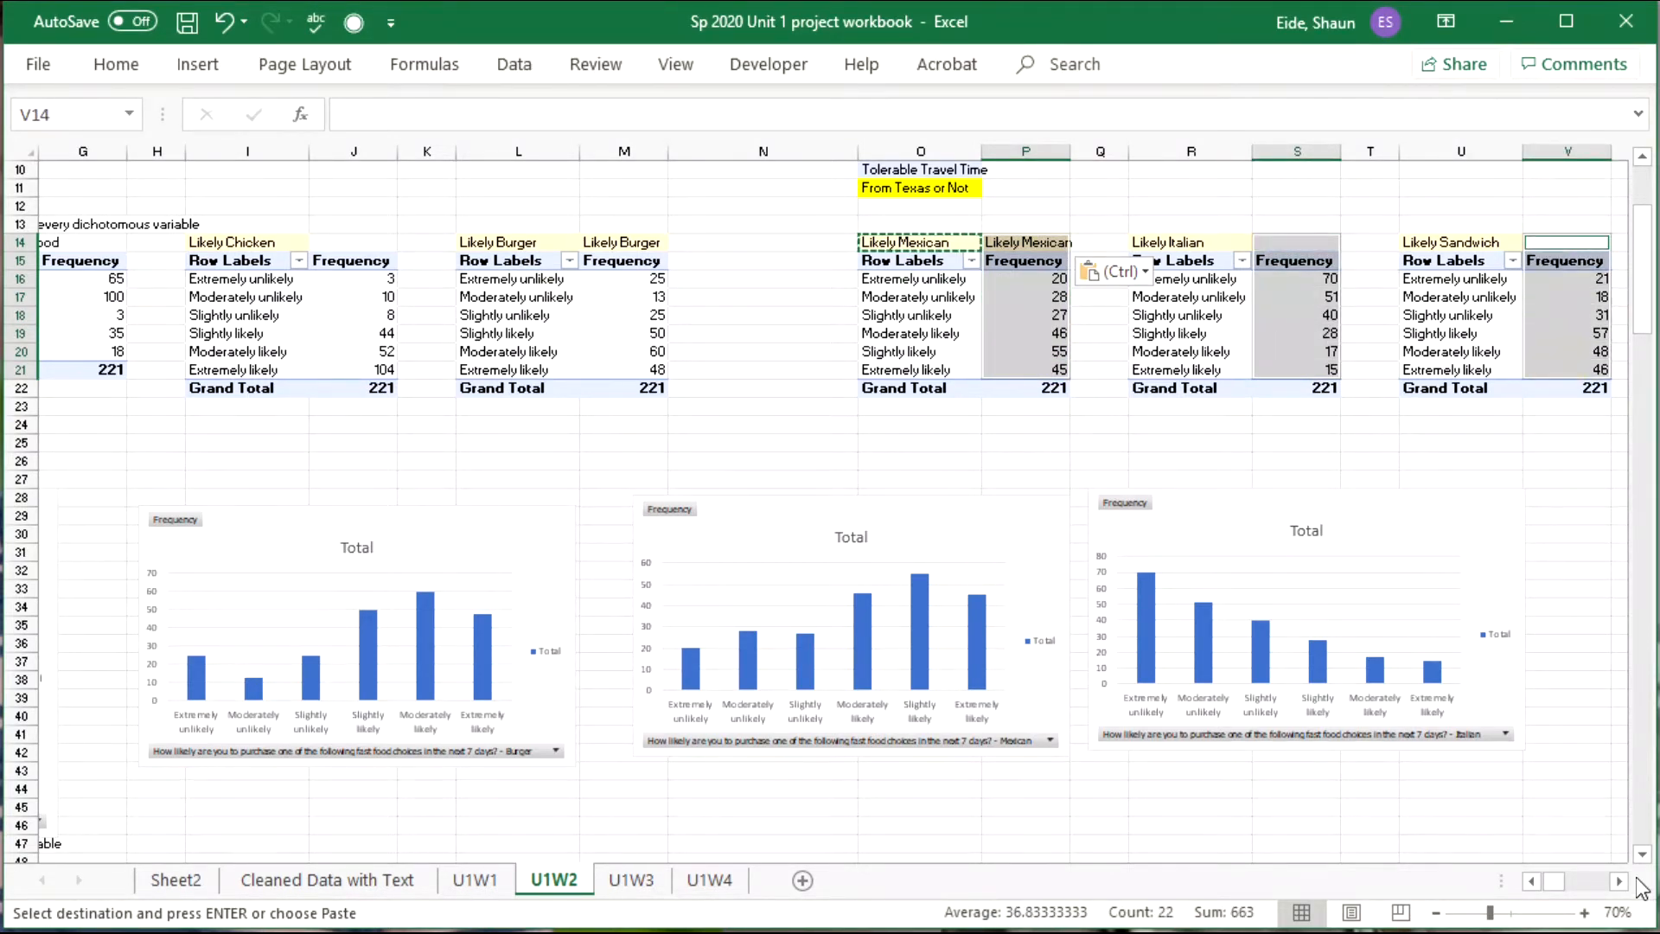
pyautogui.click(1620, 881)
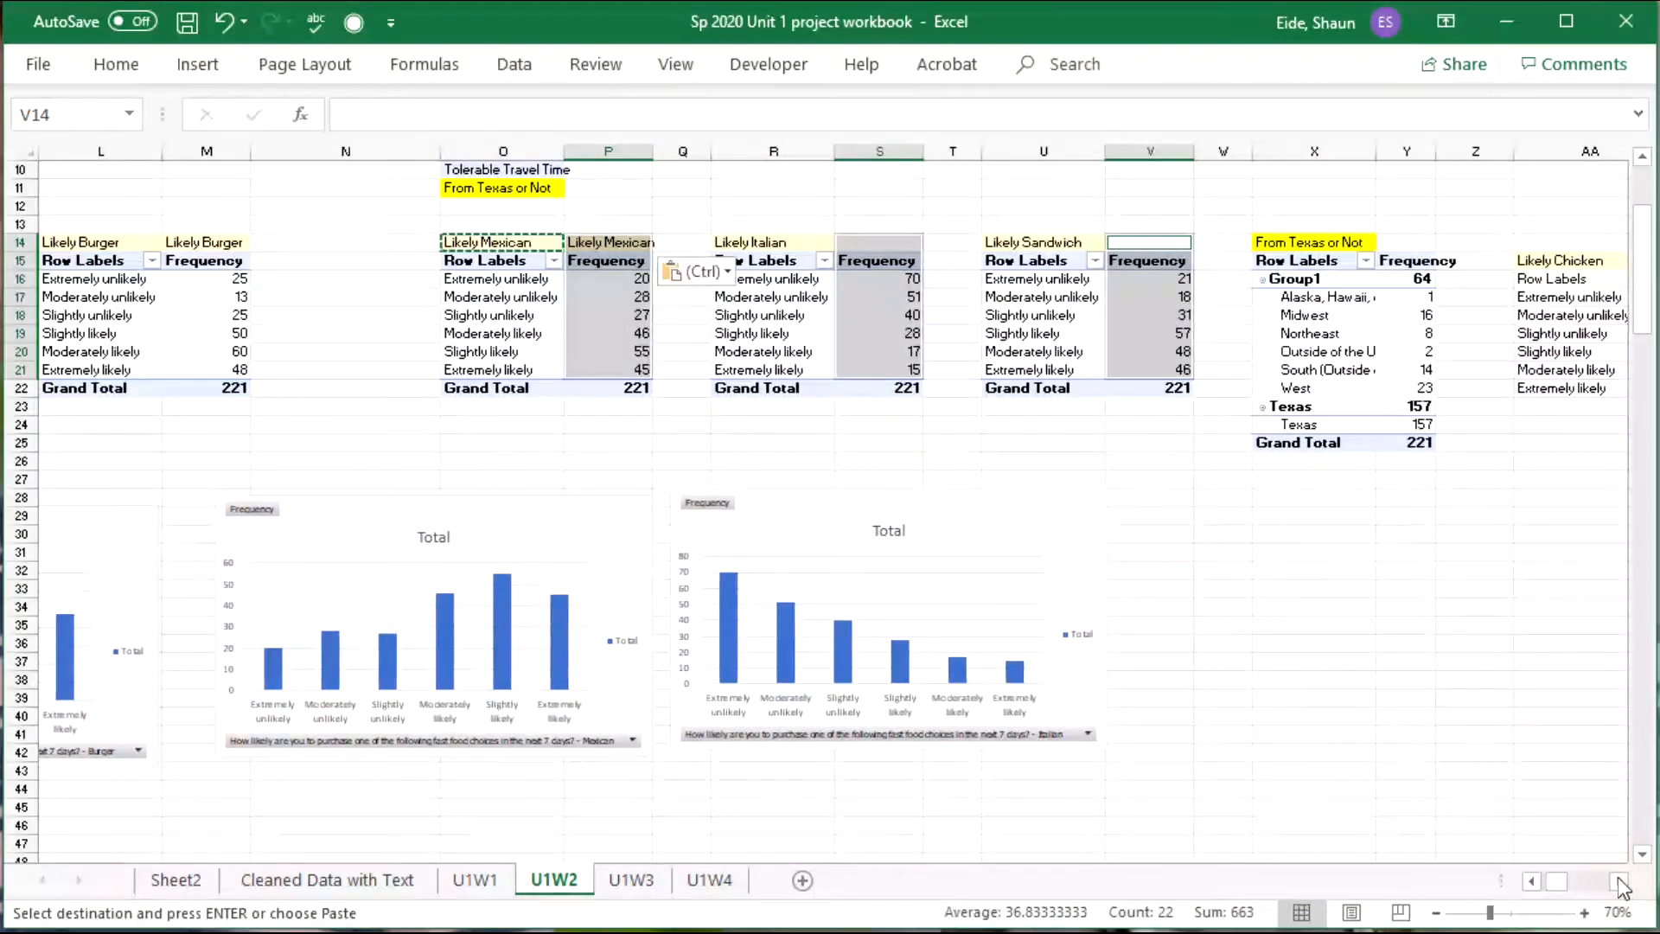
pyautogui.hotkey('ctrl', 'c')
pyautogui.click(1620, 881)
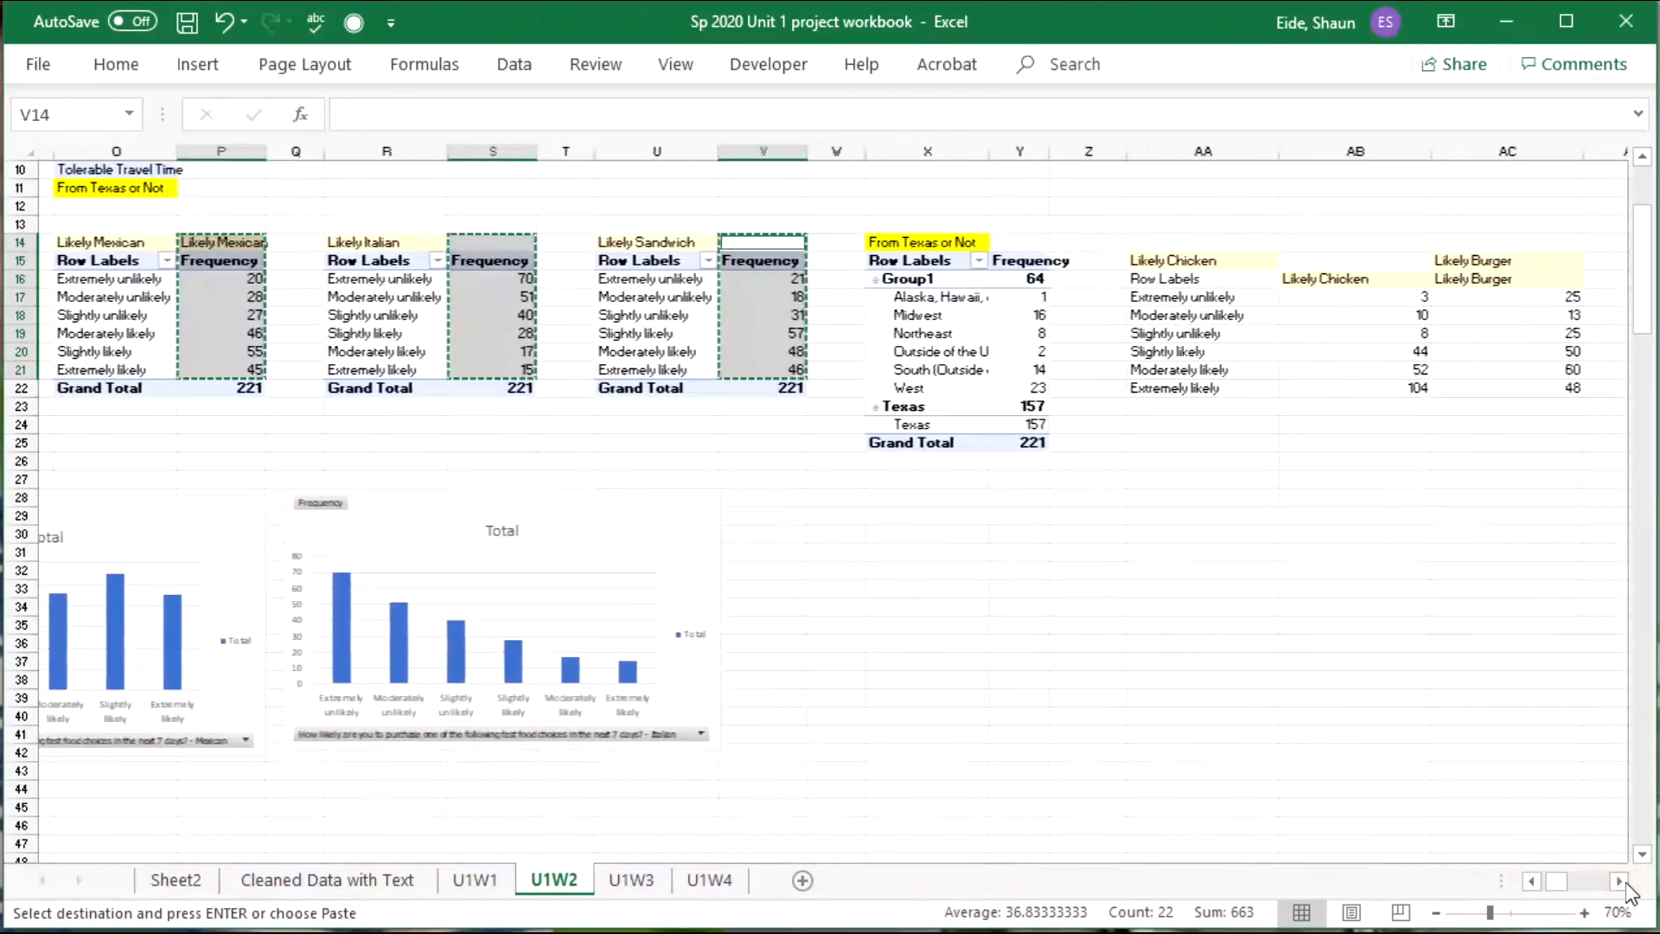
pyautogui.click(1623, 882)
pyautogui.click(1498, 296)
pyautogui.click(1498, 264)
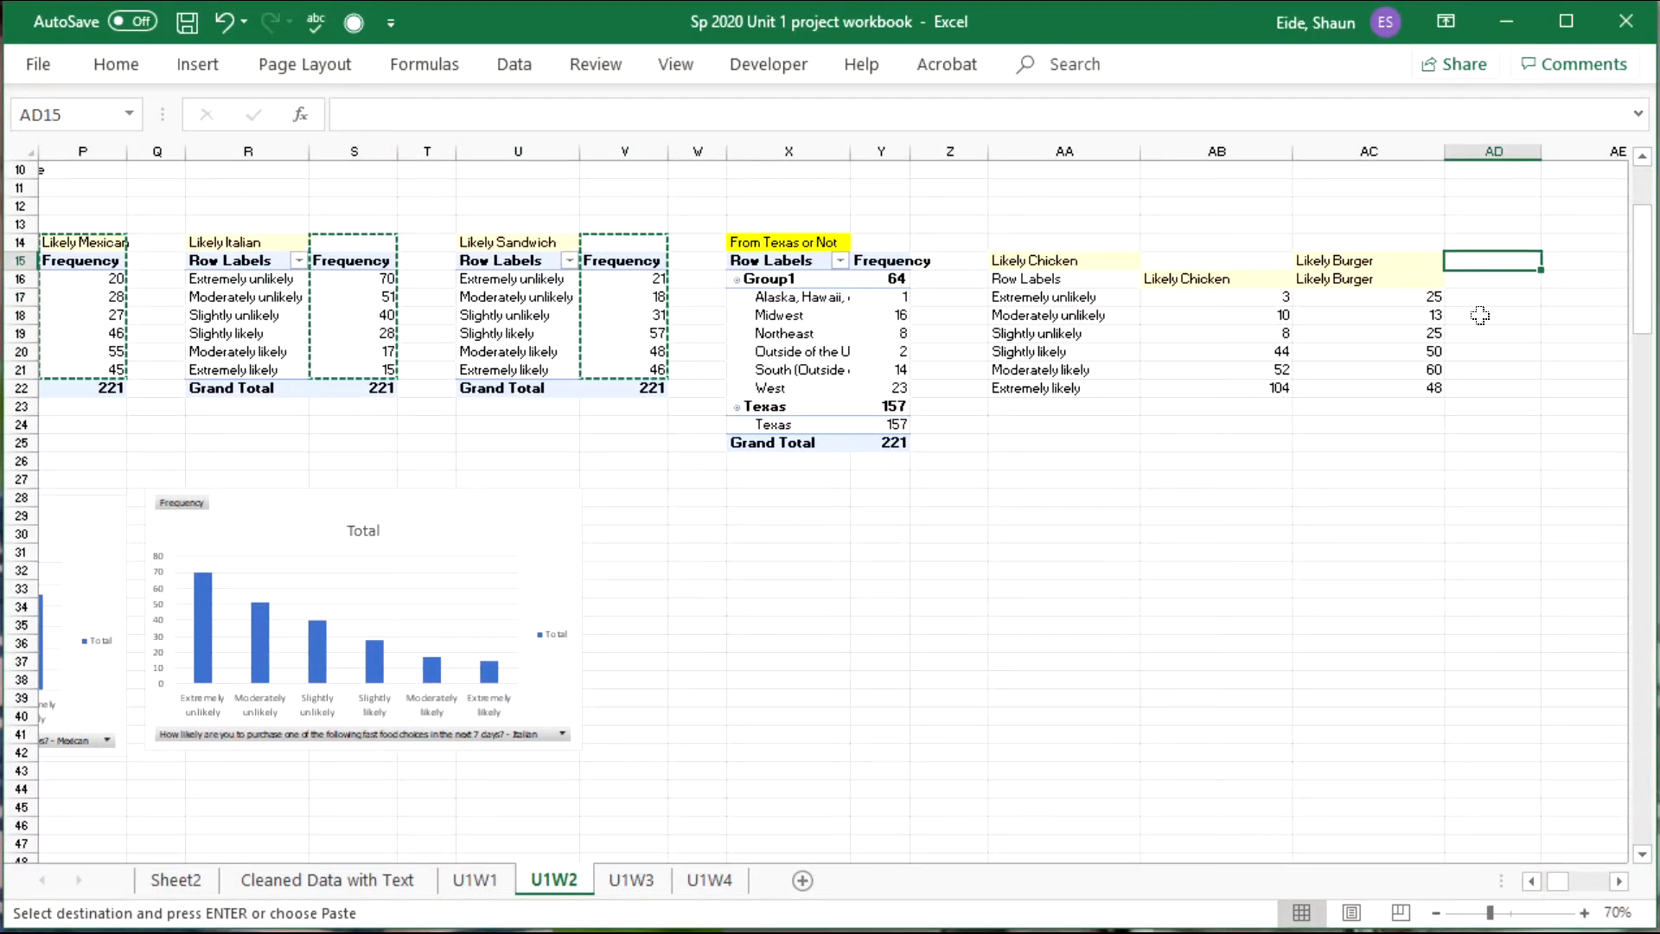
pyautogui.hotkey('ctrl', 'v')
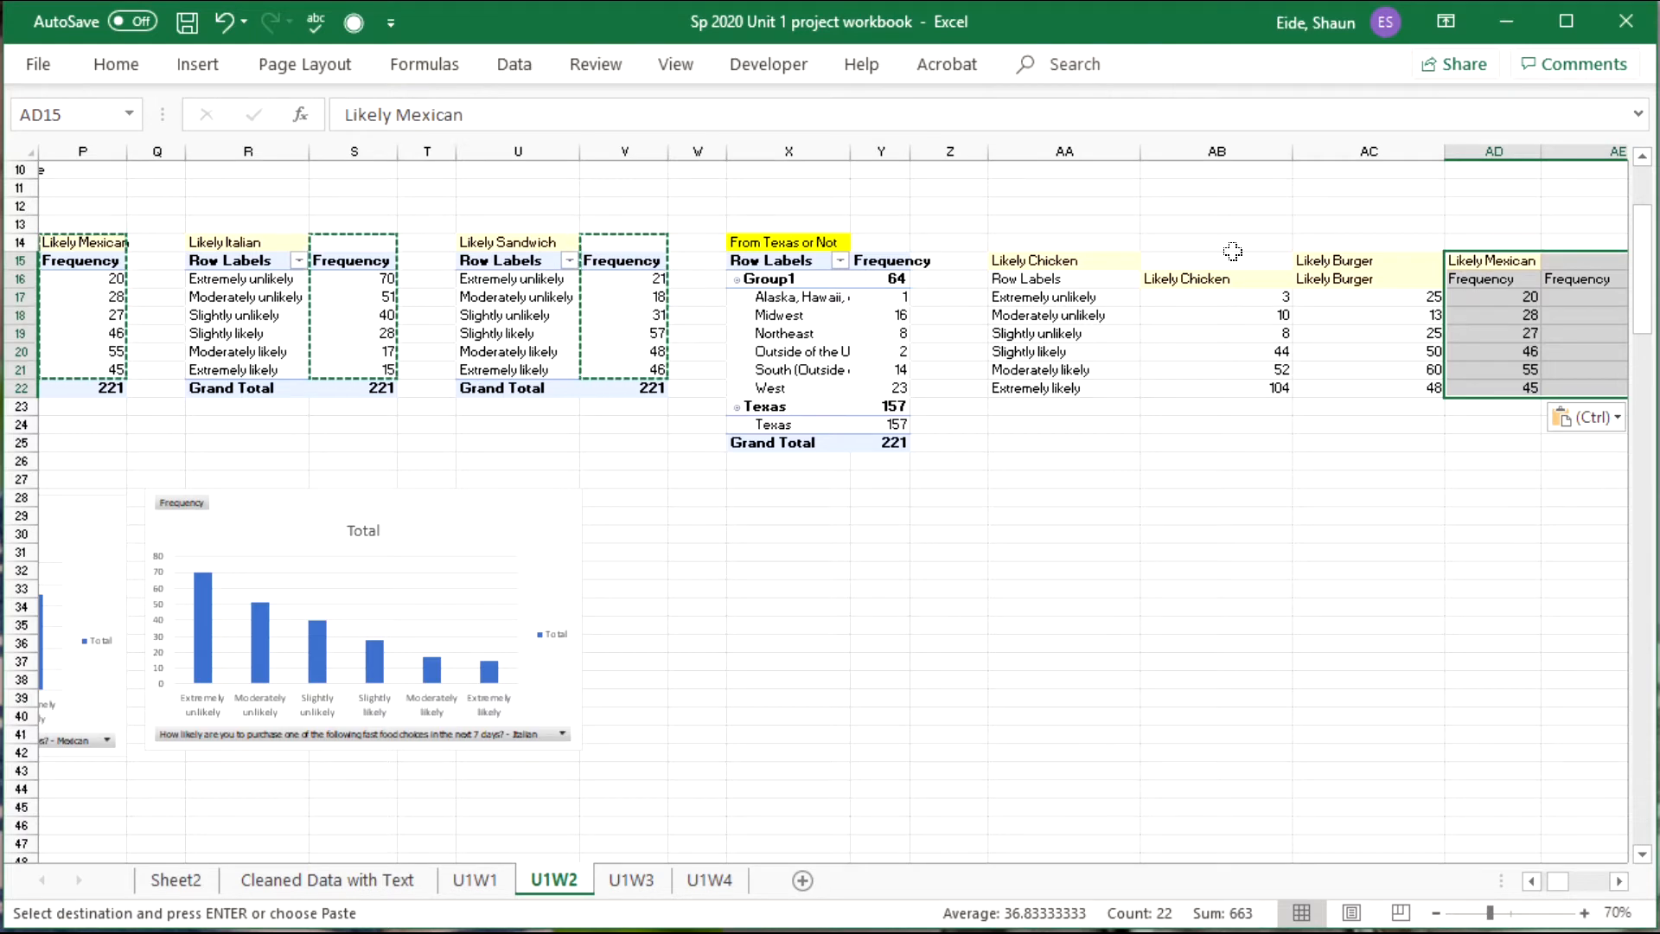
# Replace the Frequency headers in AD16, AE16 and AF16 with Mexican, Italian and Sandwich.
pyautogui.click(1529, 275)
pyautogui.hscroll(1, 1566, 258)
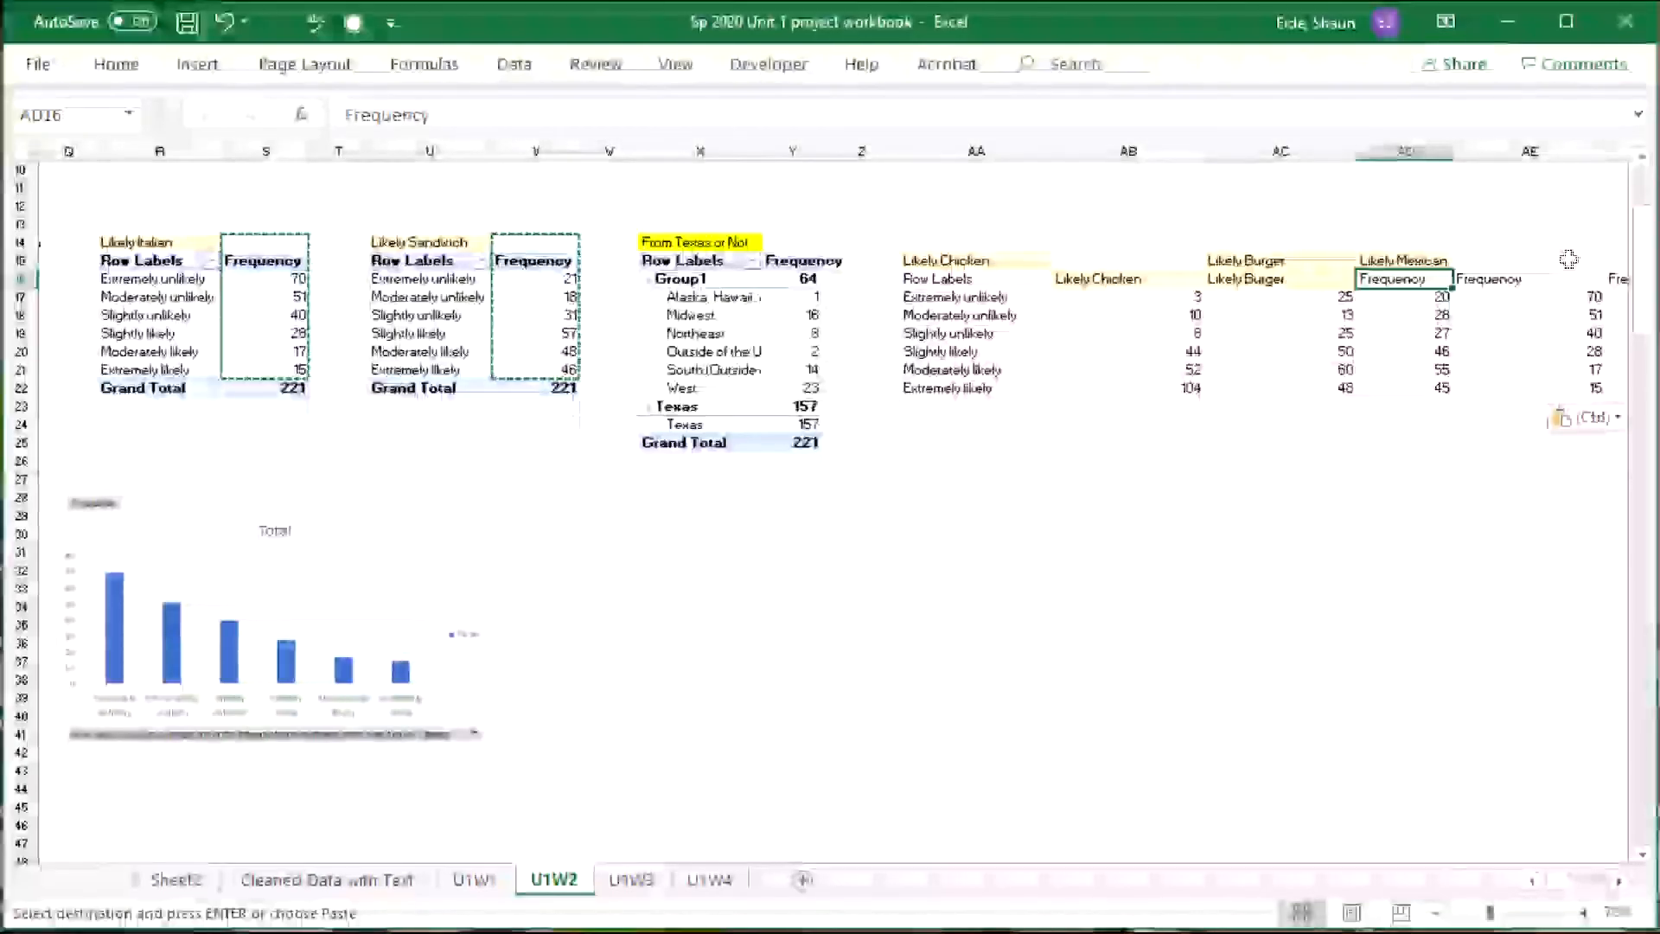
pyautogui.write('Mexican')
pyautogui.press('Tab')
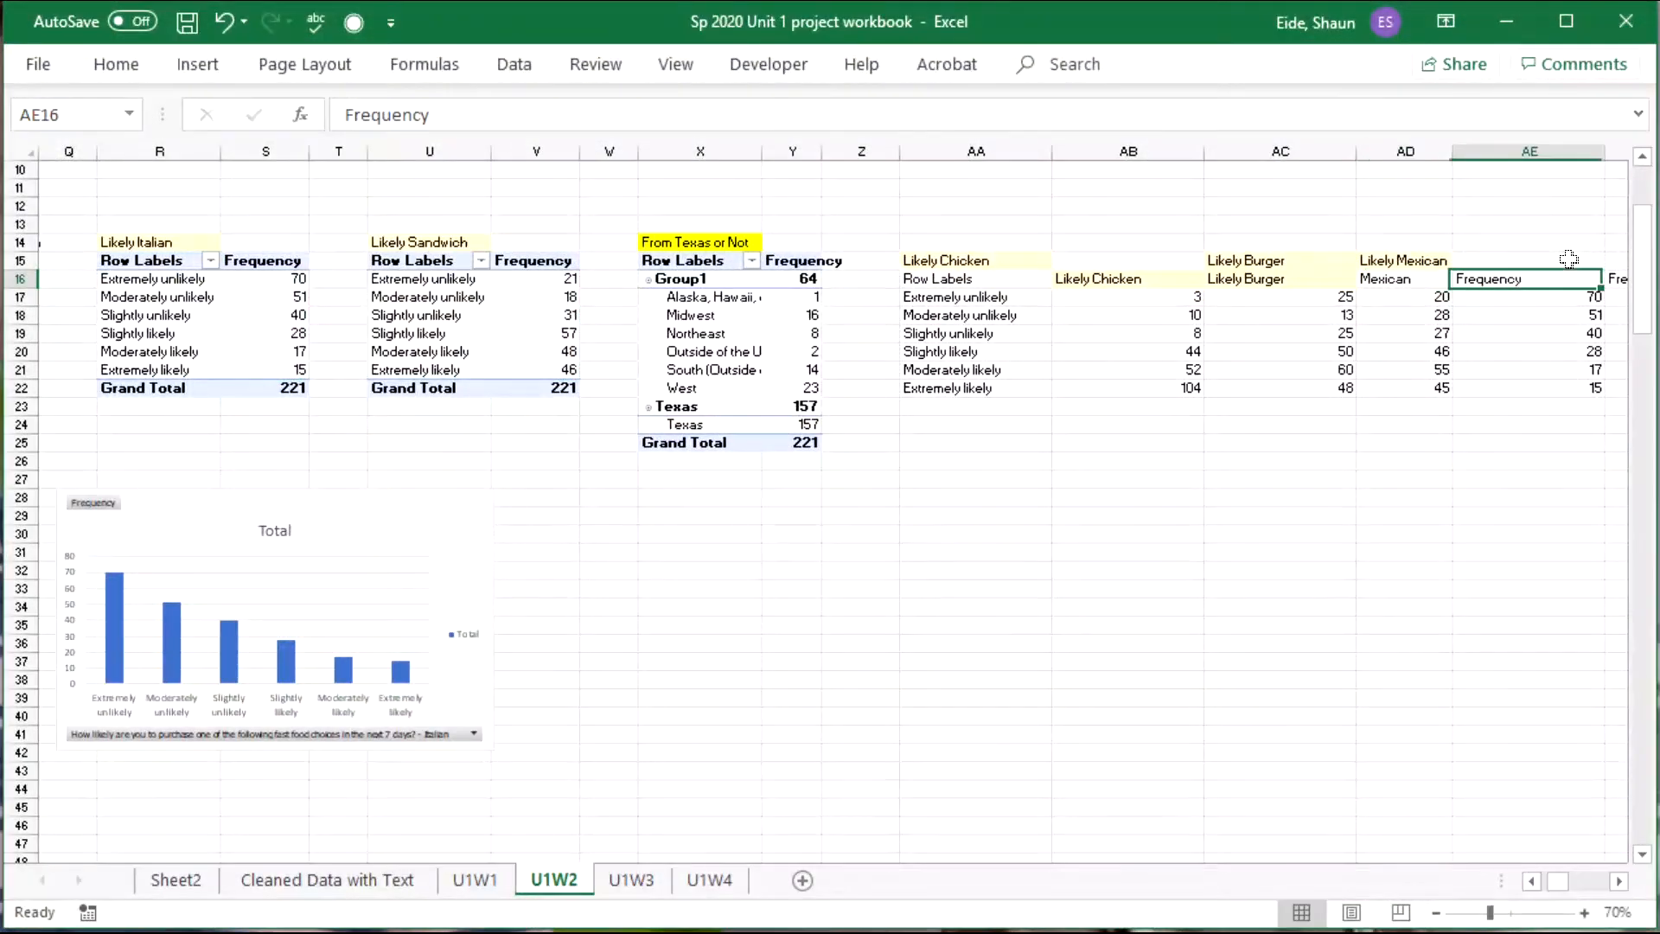
pyautogui.write('Italia')
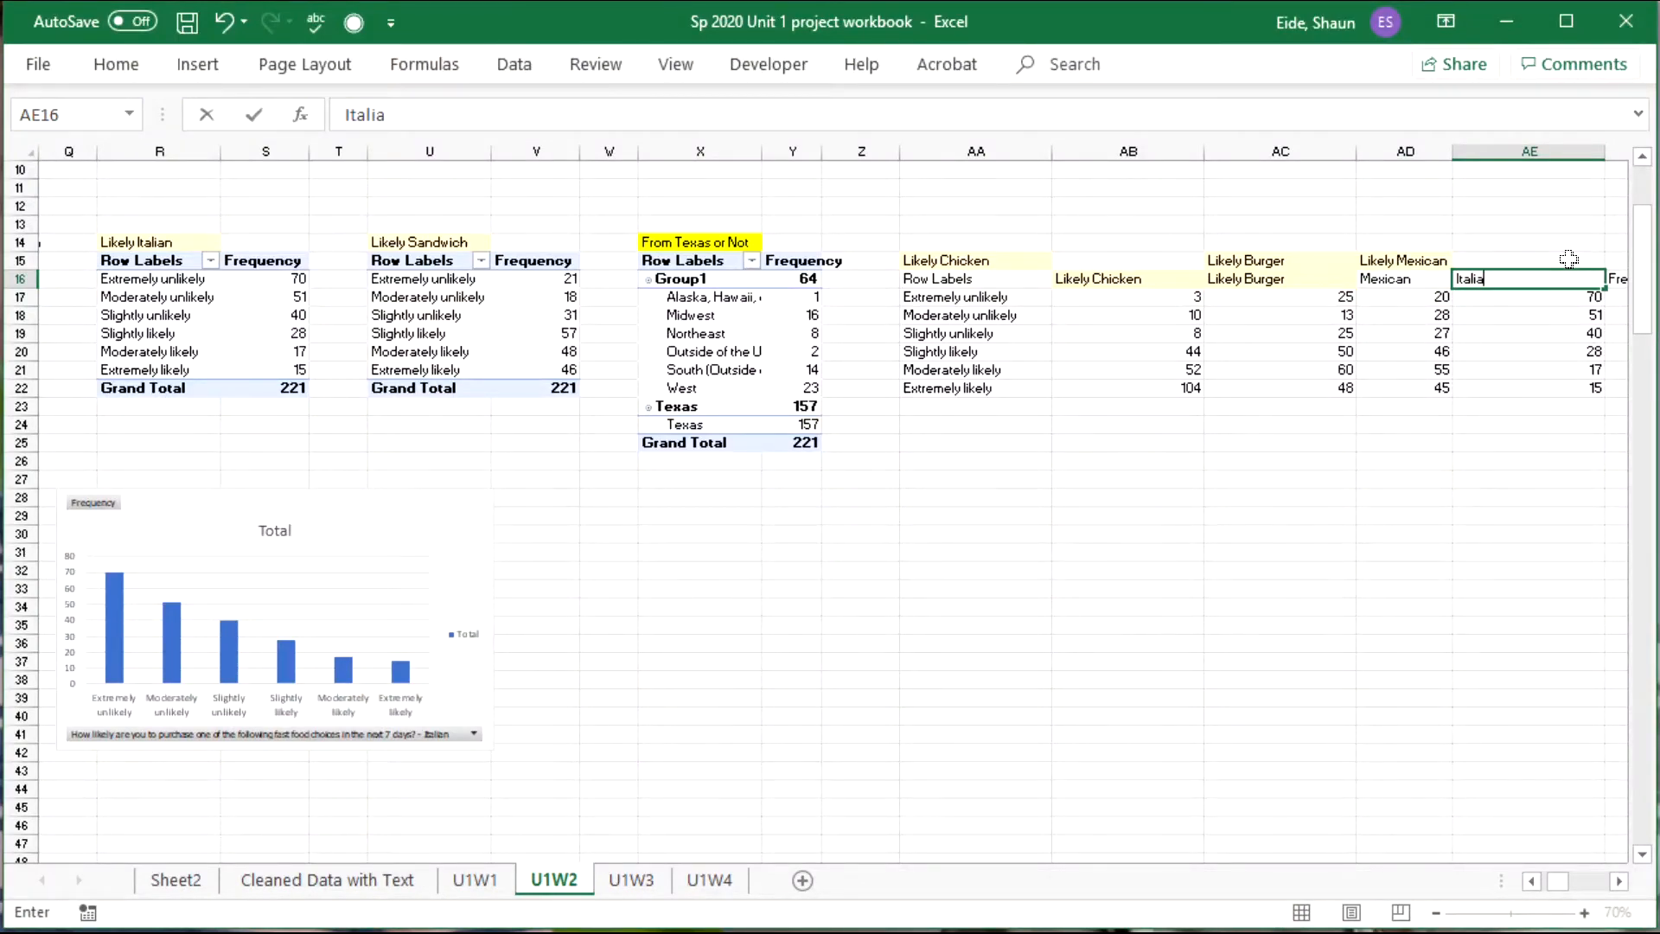
pyautogui.write('n')
pyautogui.press('Tab')
pyautogui.write('S')
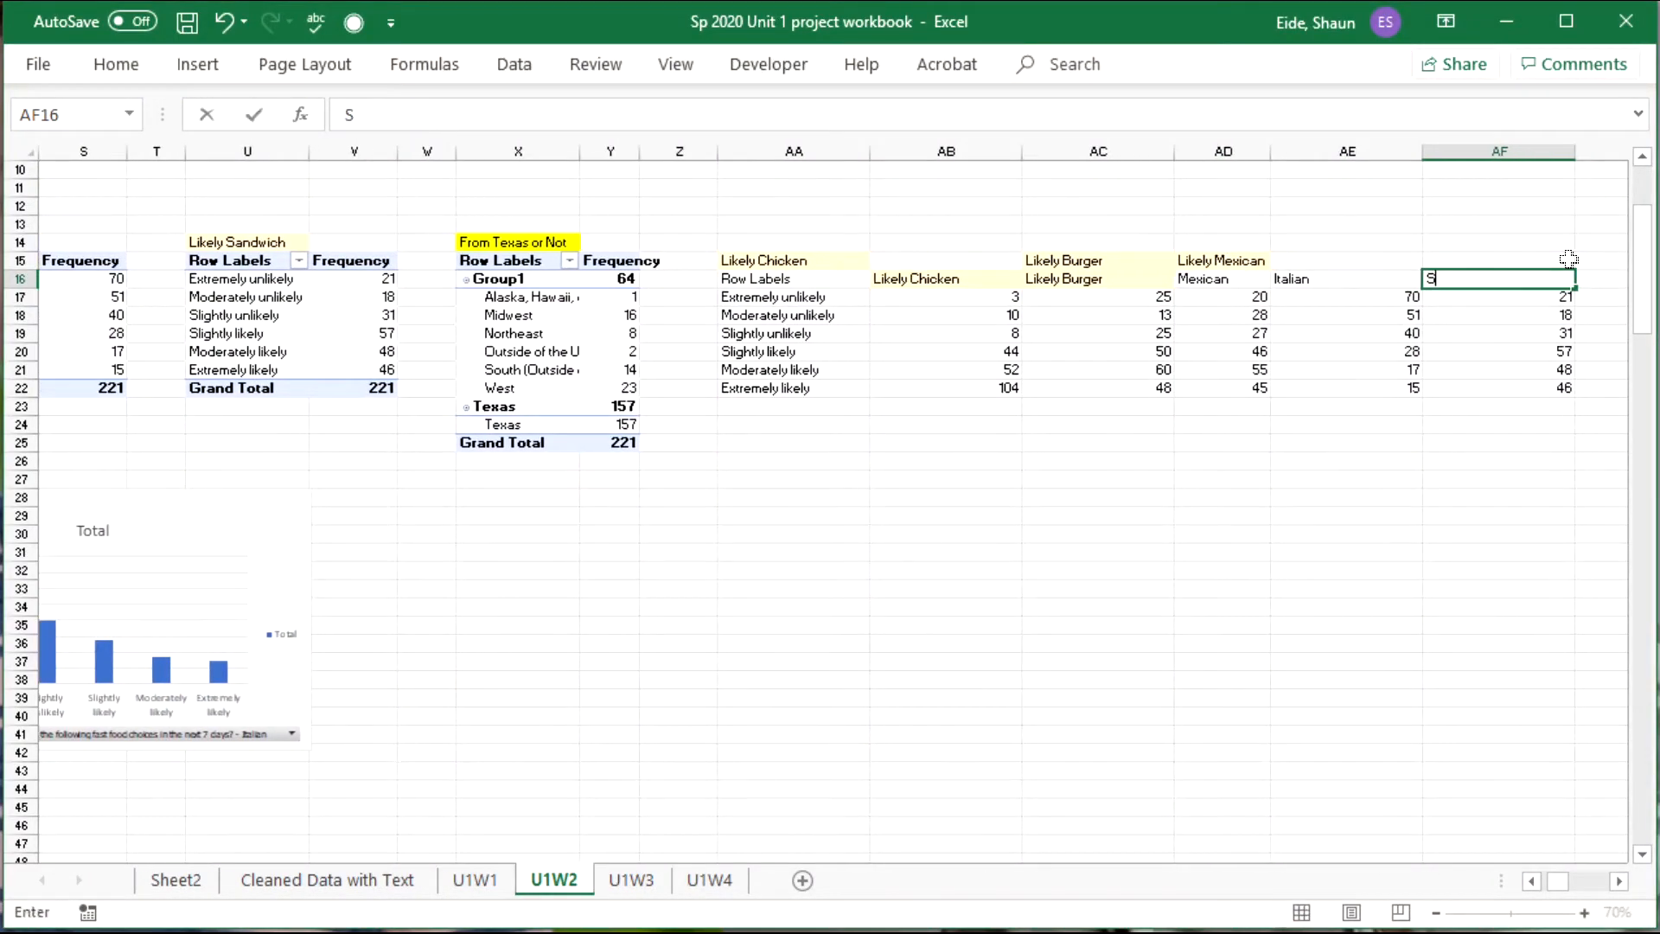
pyautogui.write('andwich')
pyautogui.press('Tab')
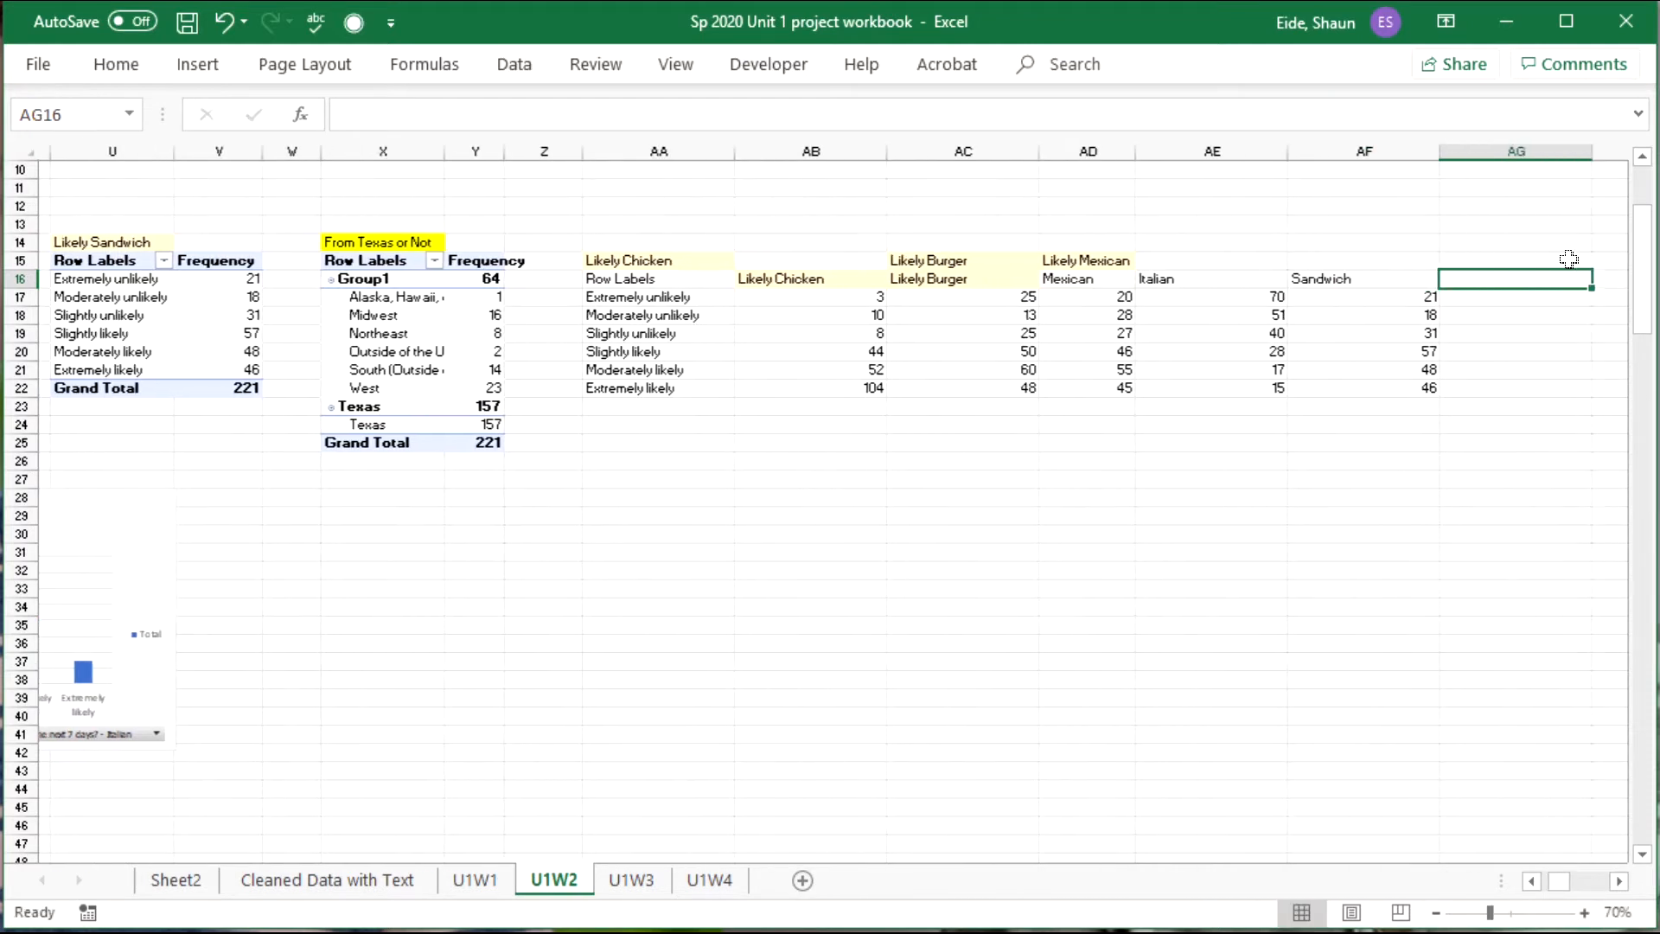
# Shorten the combined table's headers in AB16 and AC16 to Chicken and Burger.
pyautogui.click(810, 279)
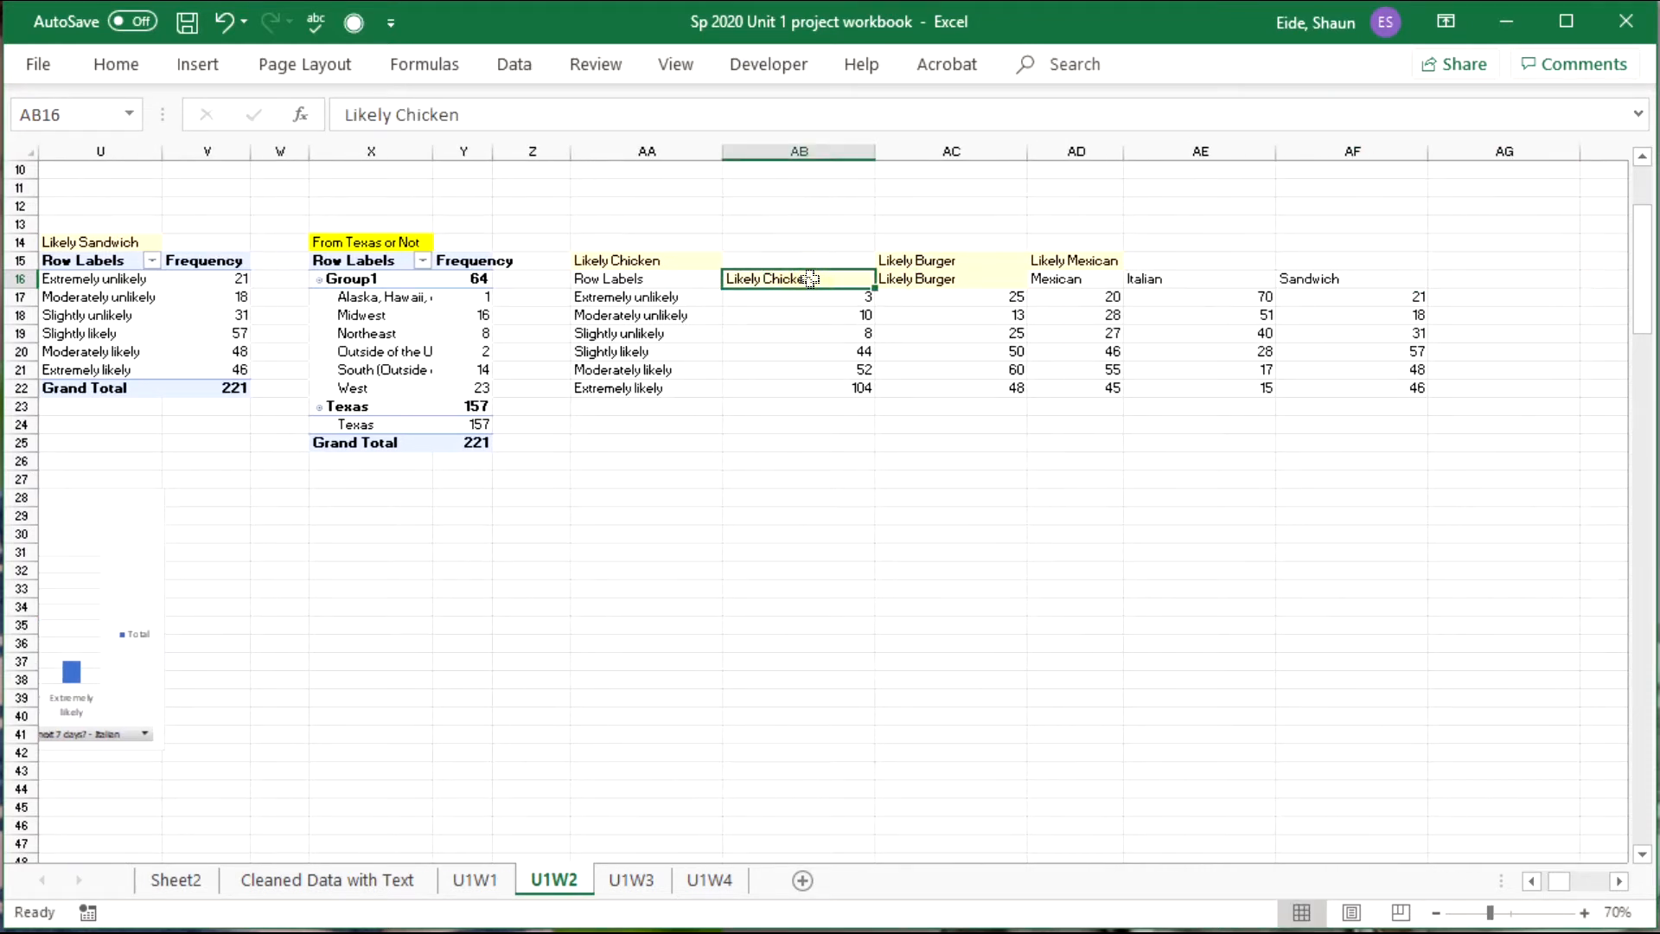
pyautogui.write('Chicken')
pyautogui.press('Tab')
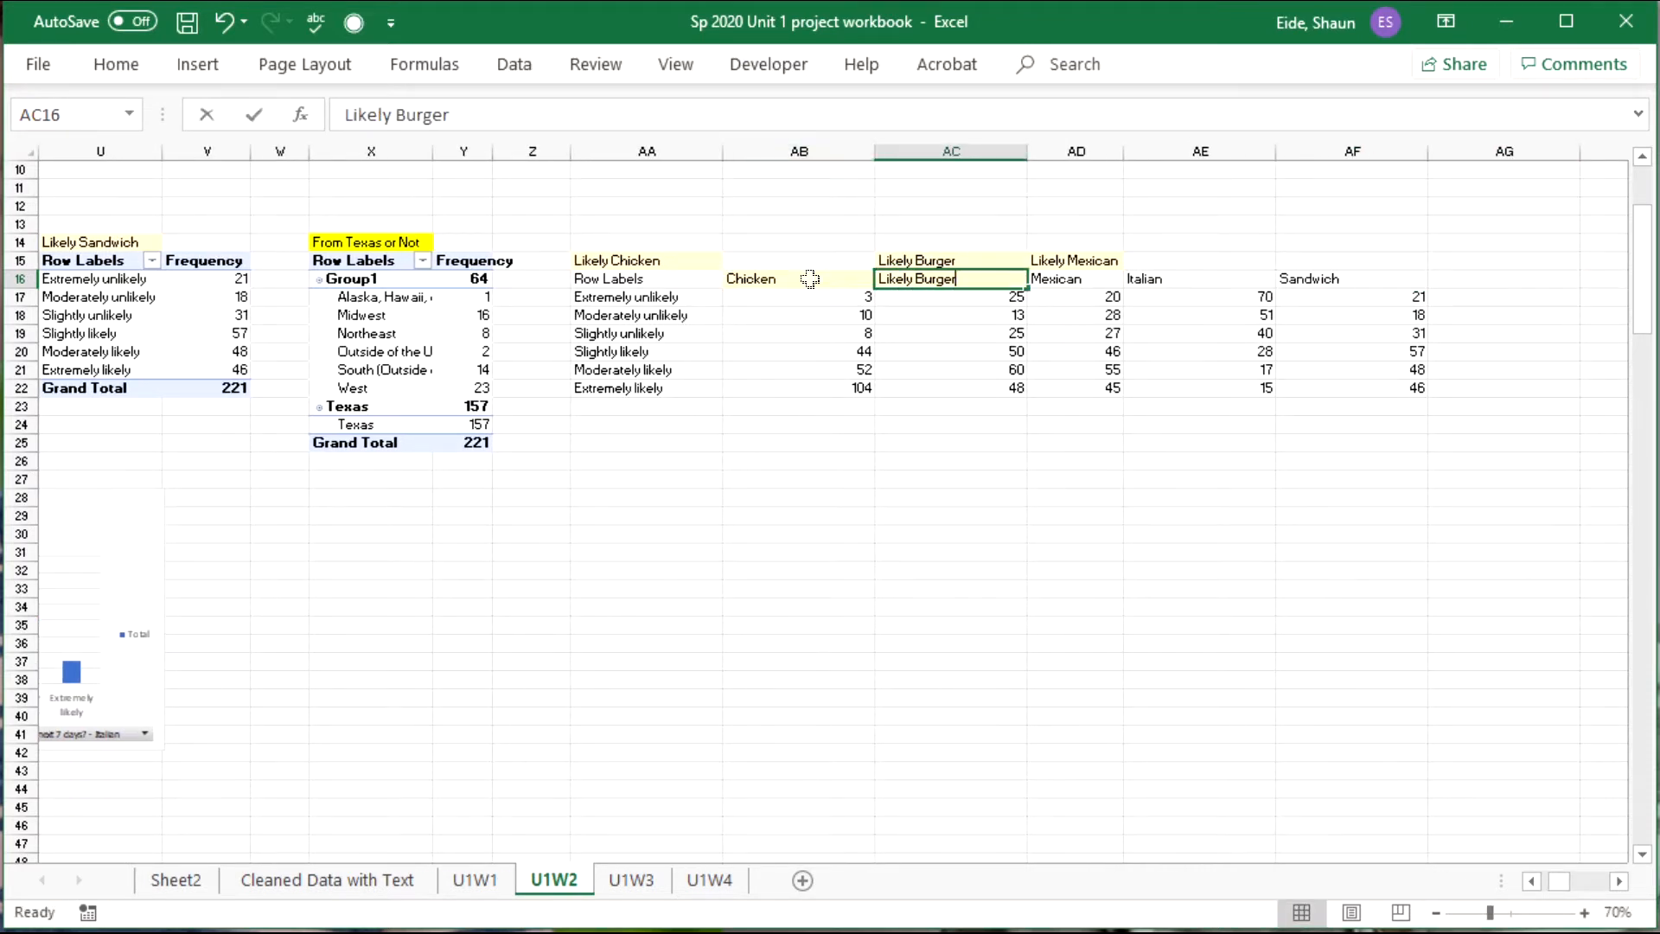
pyautogui.write('Burger')
pyautogui.hotkey('ctrl', 'Return')
pyautogui.press('Tab')
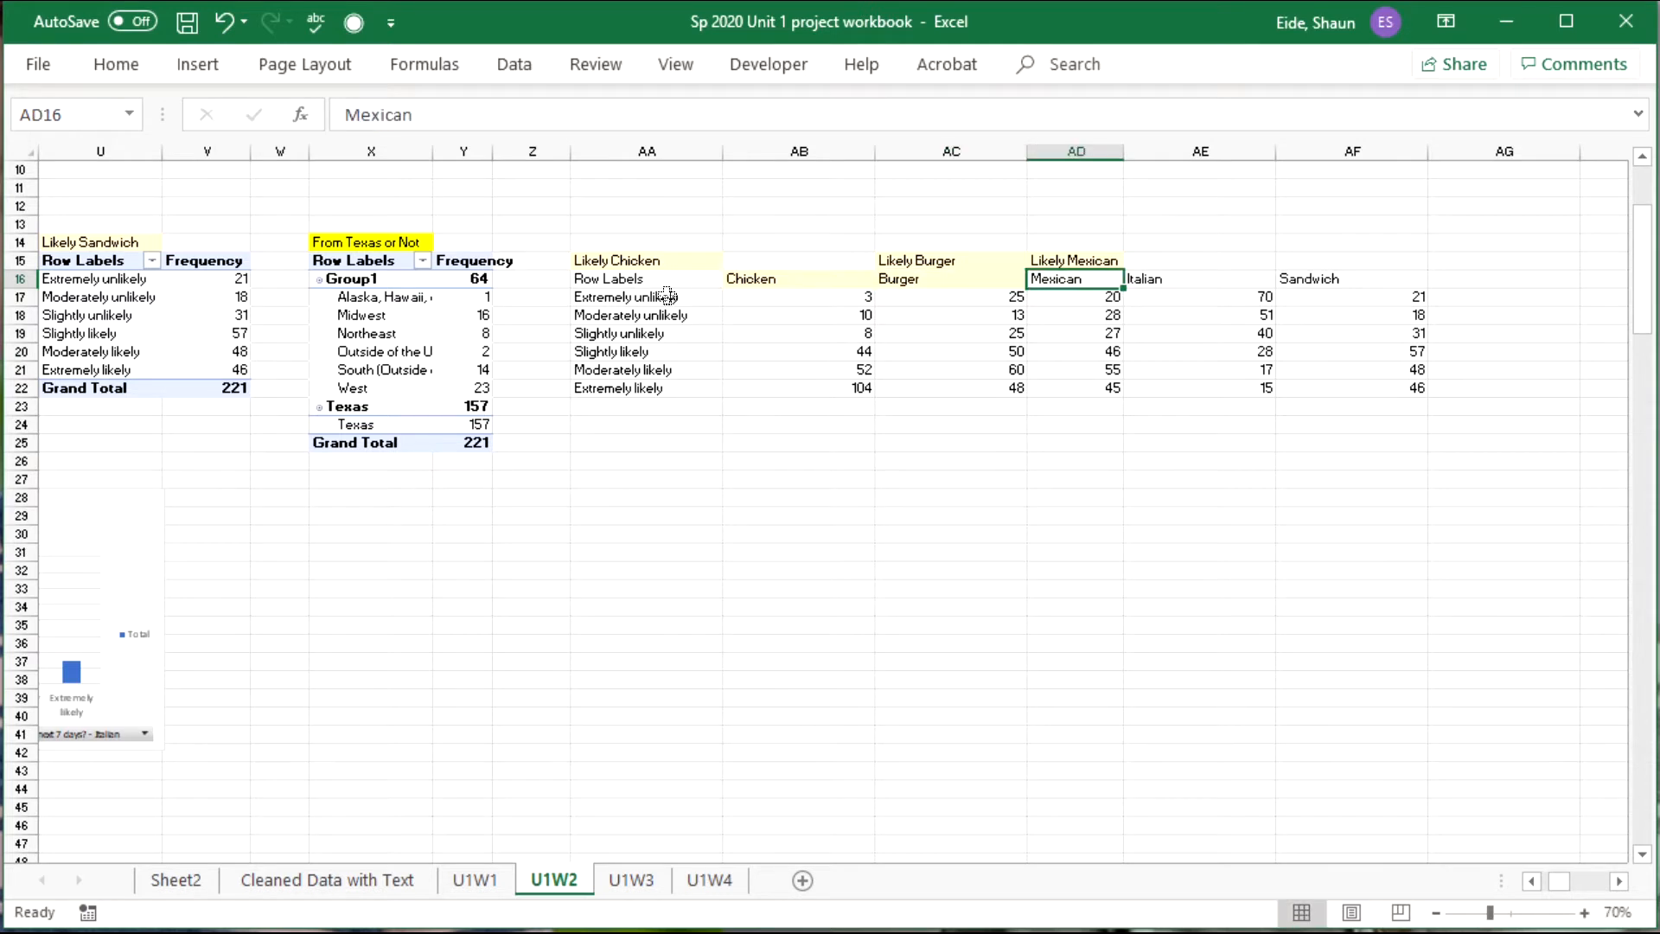
# Insert a 2-D clustered column chart from the combined table AA16:AF22.
pyautogui.moveTo(647, 281); pyautogui.dragTo(1405, 386)
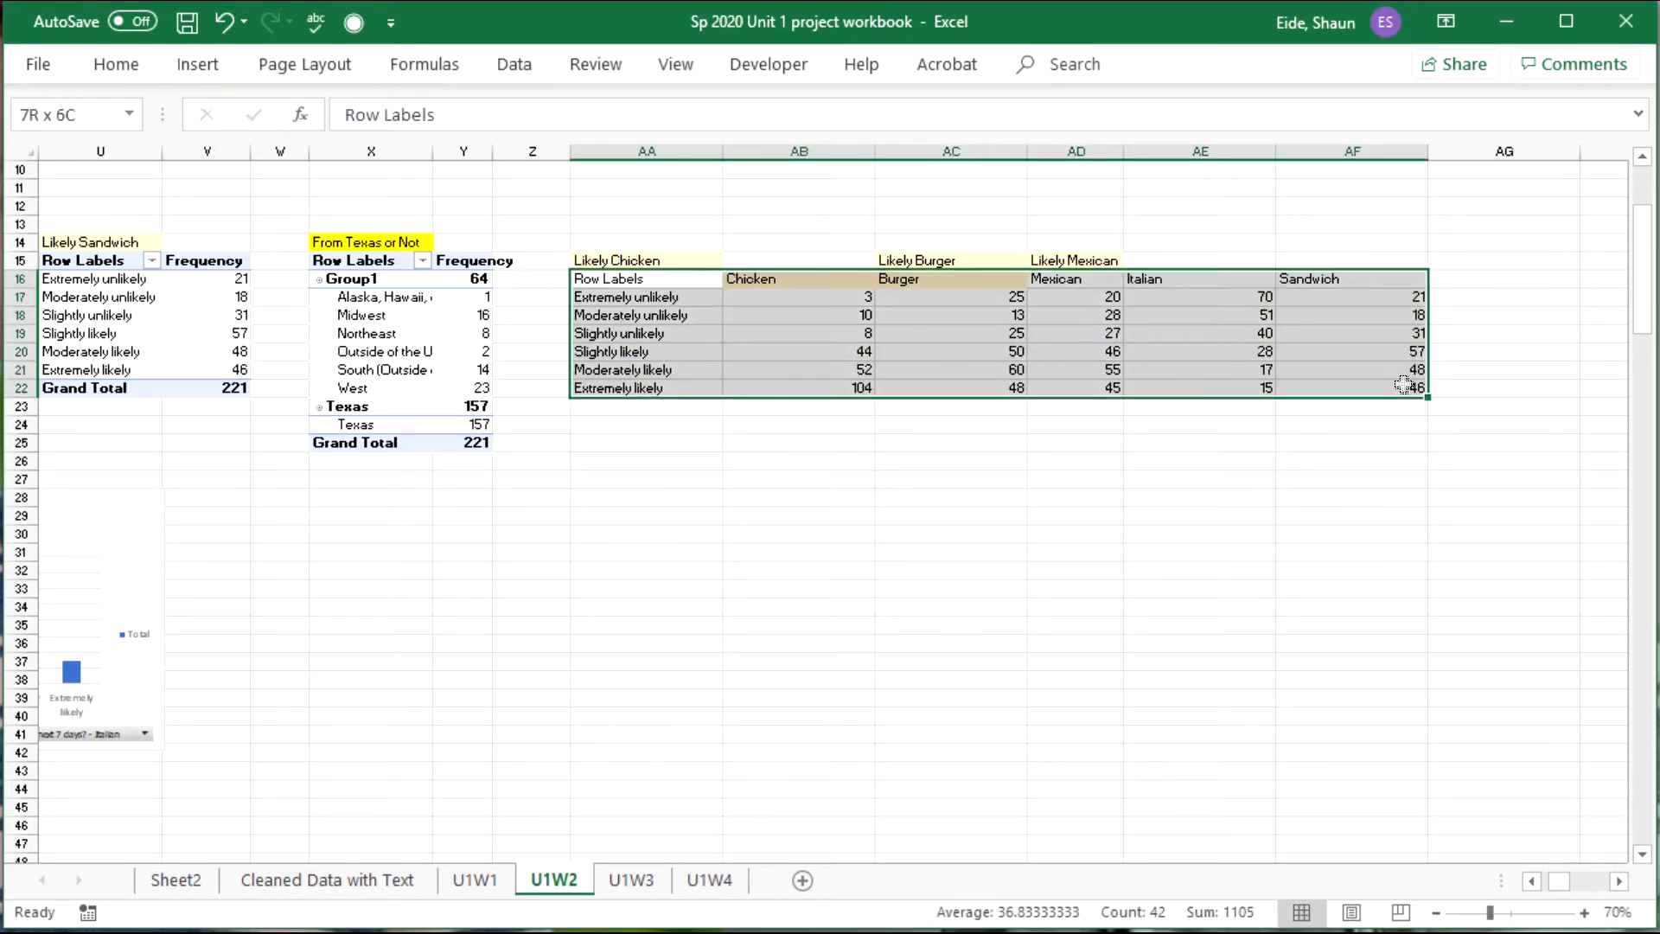
pyautogui.click(227, 70)
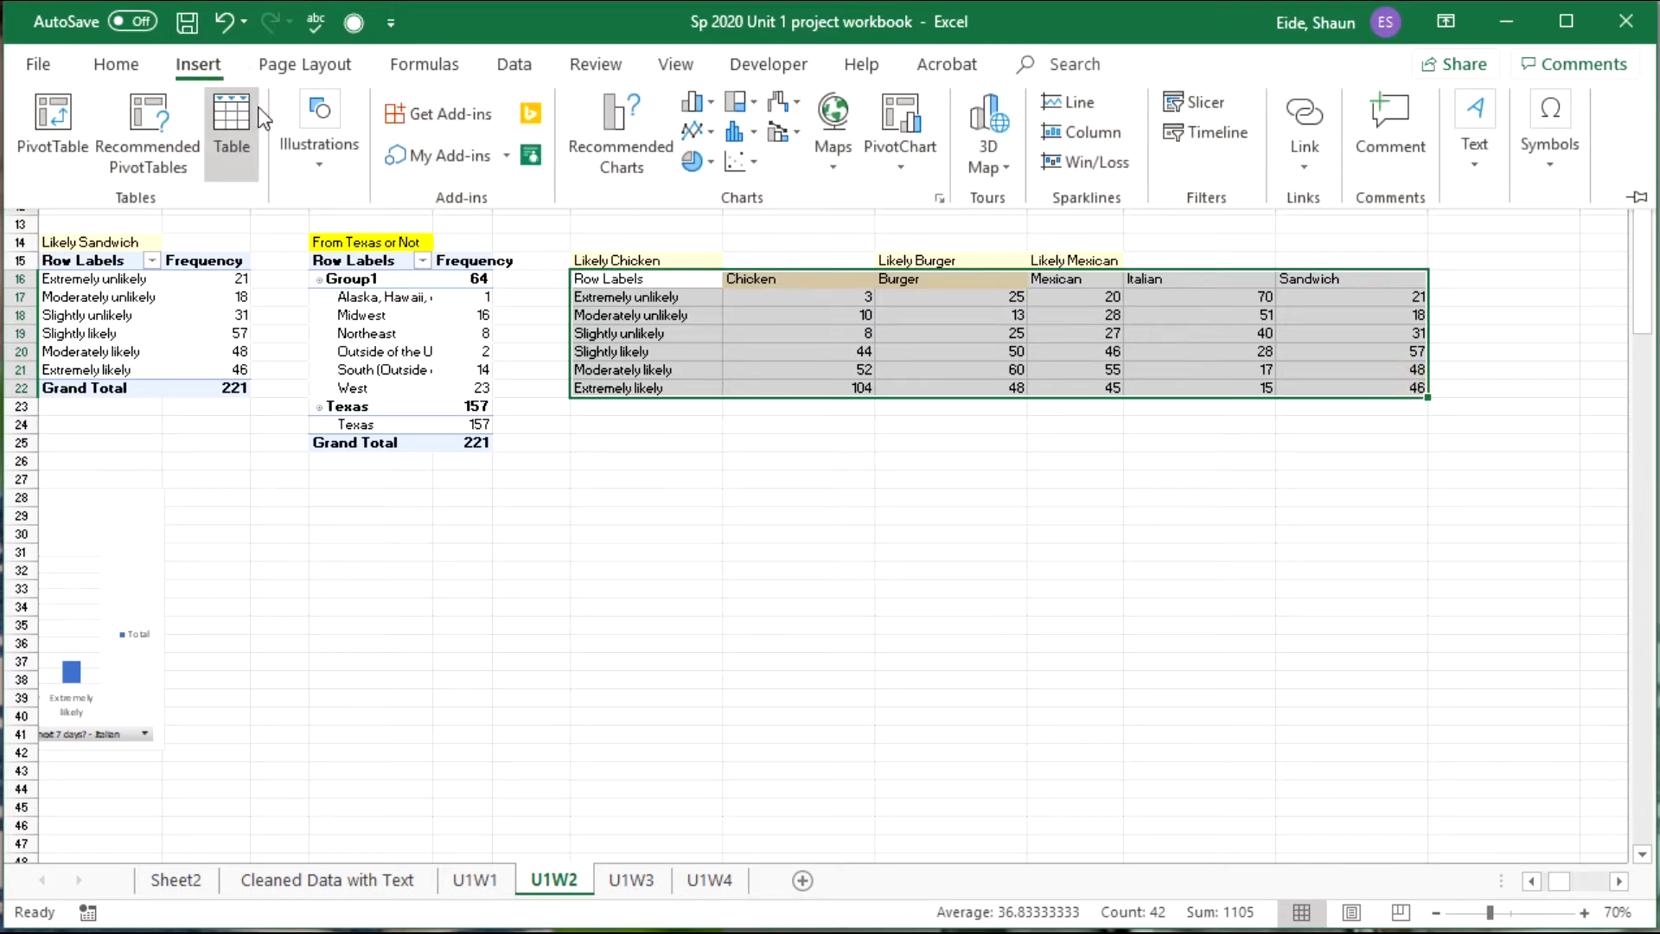
pyautogui.click(703, 100)
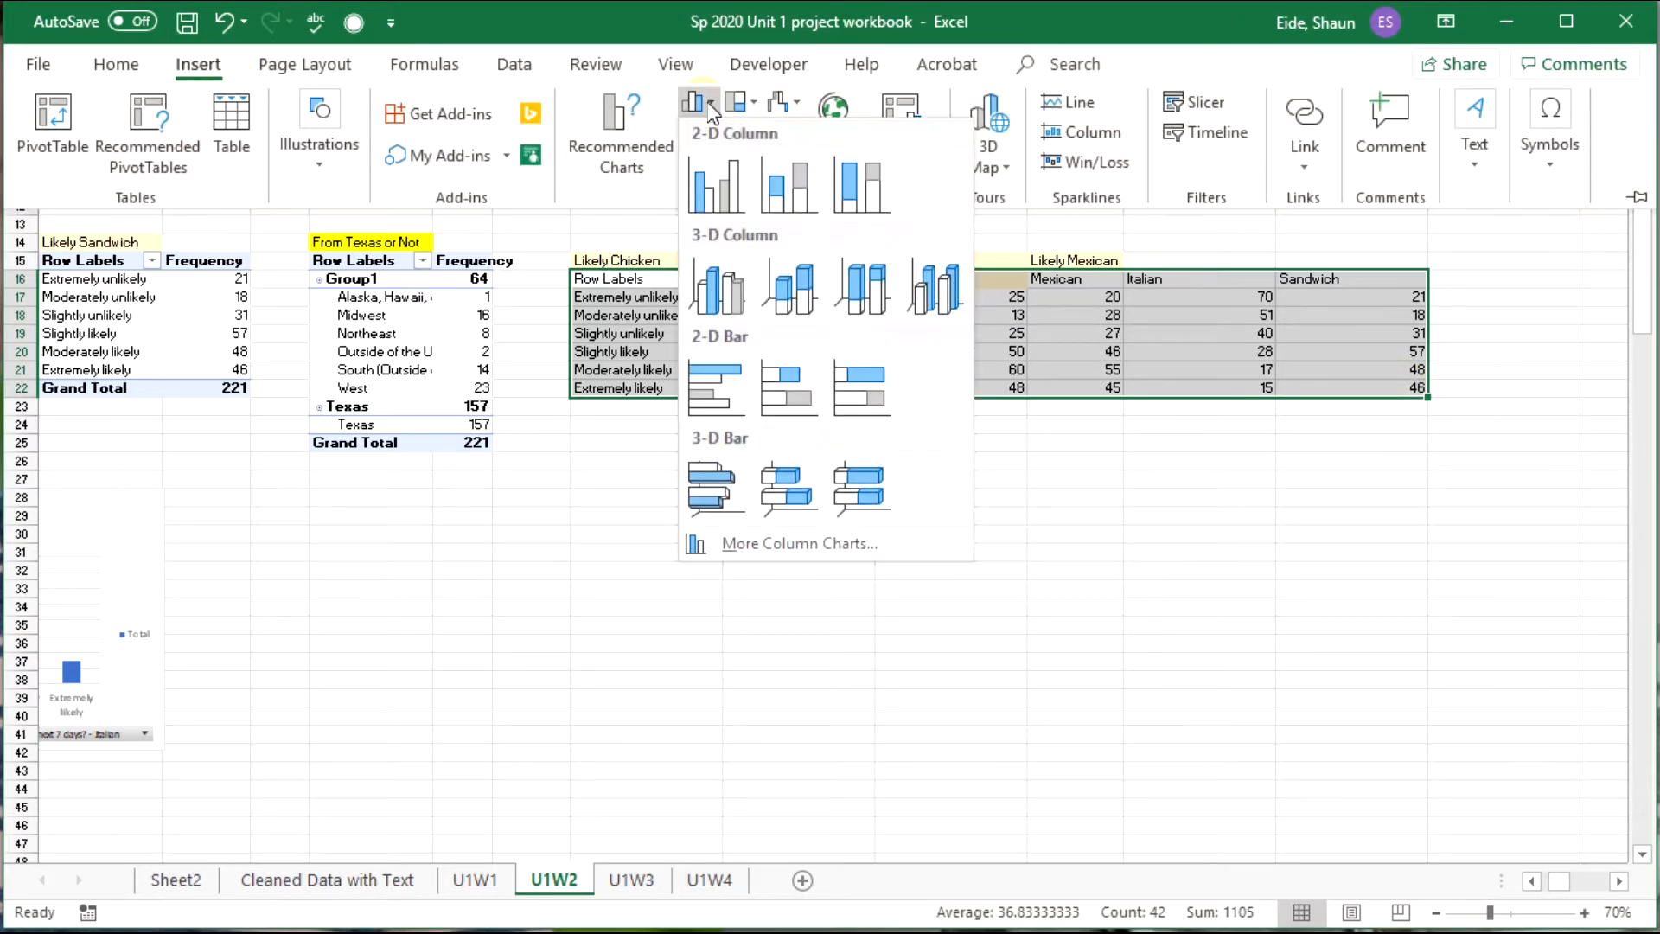
pyautogui.click(717, 185)
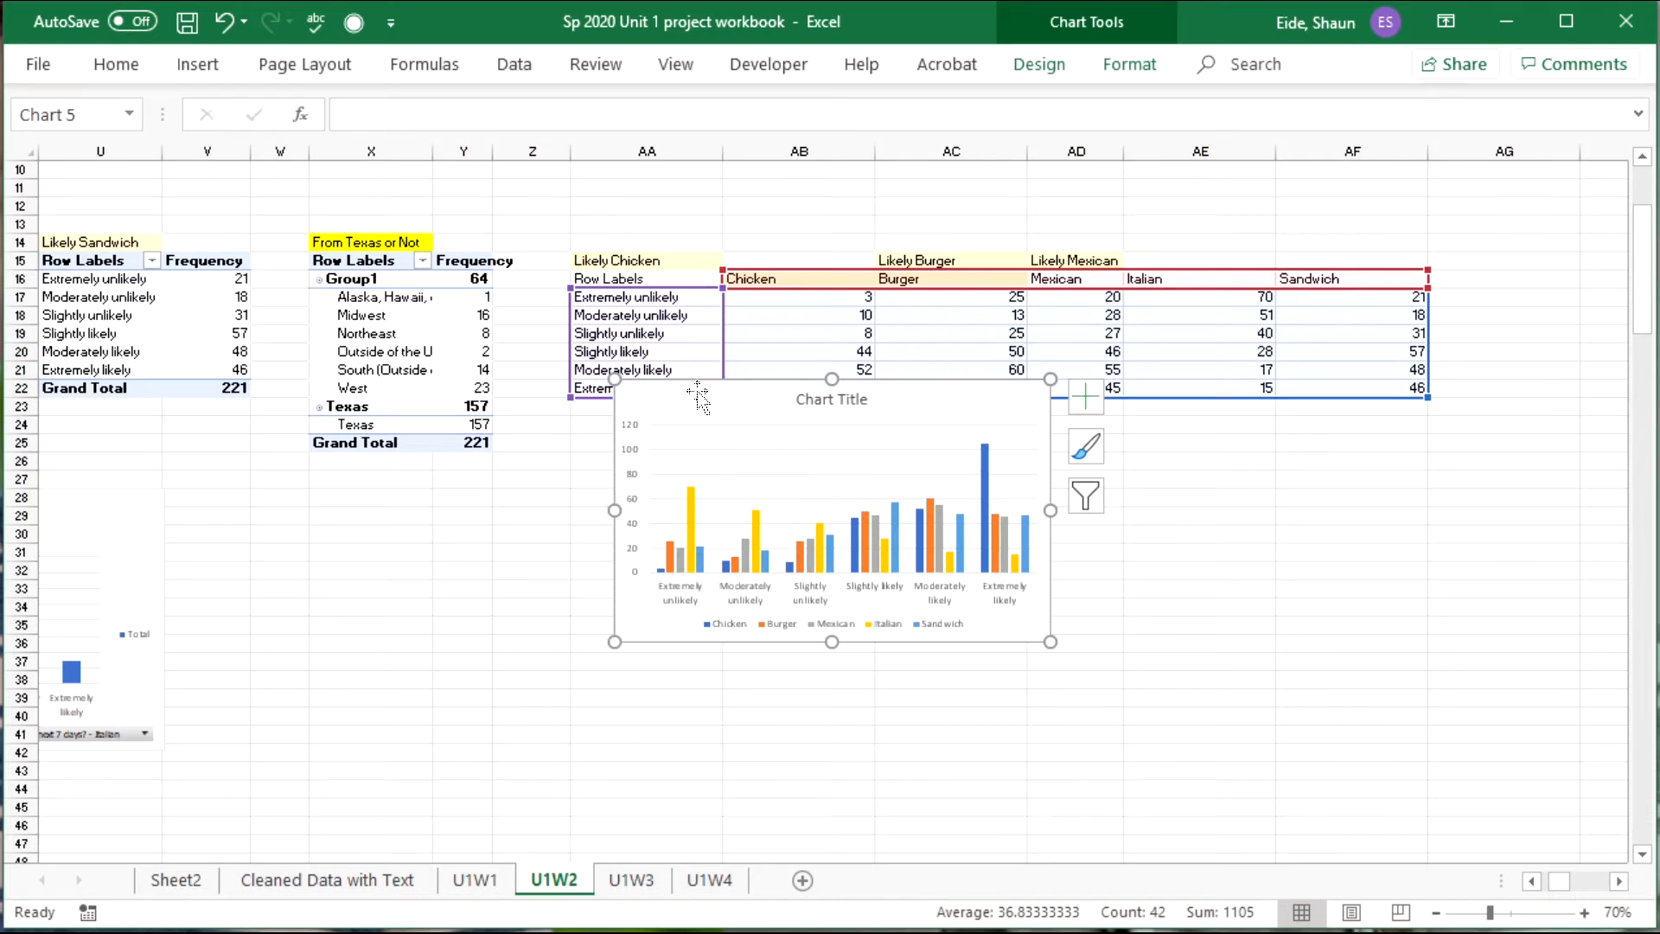
# Move the clustered column chart below the tables and enlarge it so it spans roughly columns X to AE.
pyautogui.moveTo(698, 396); pyautogui.dragTo(387, 529)
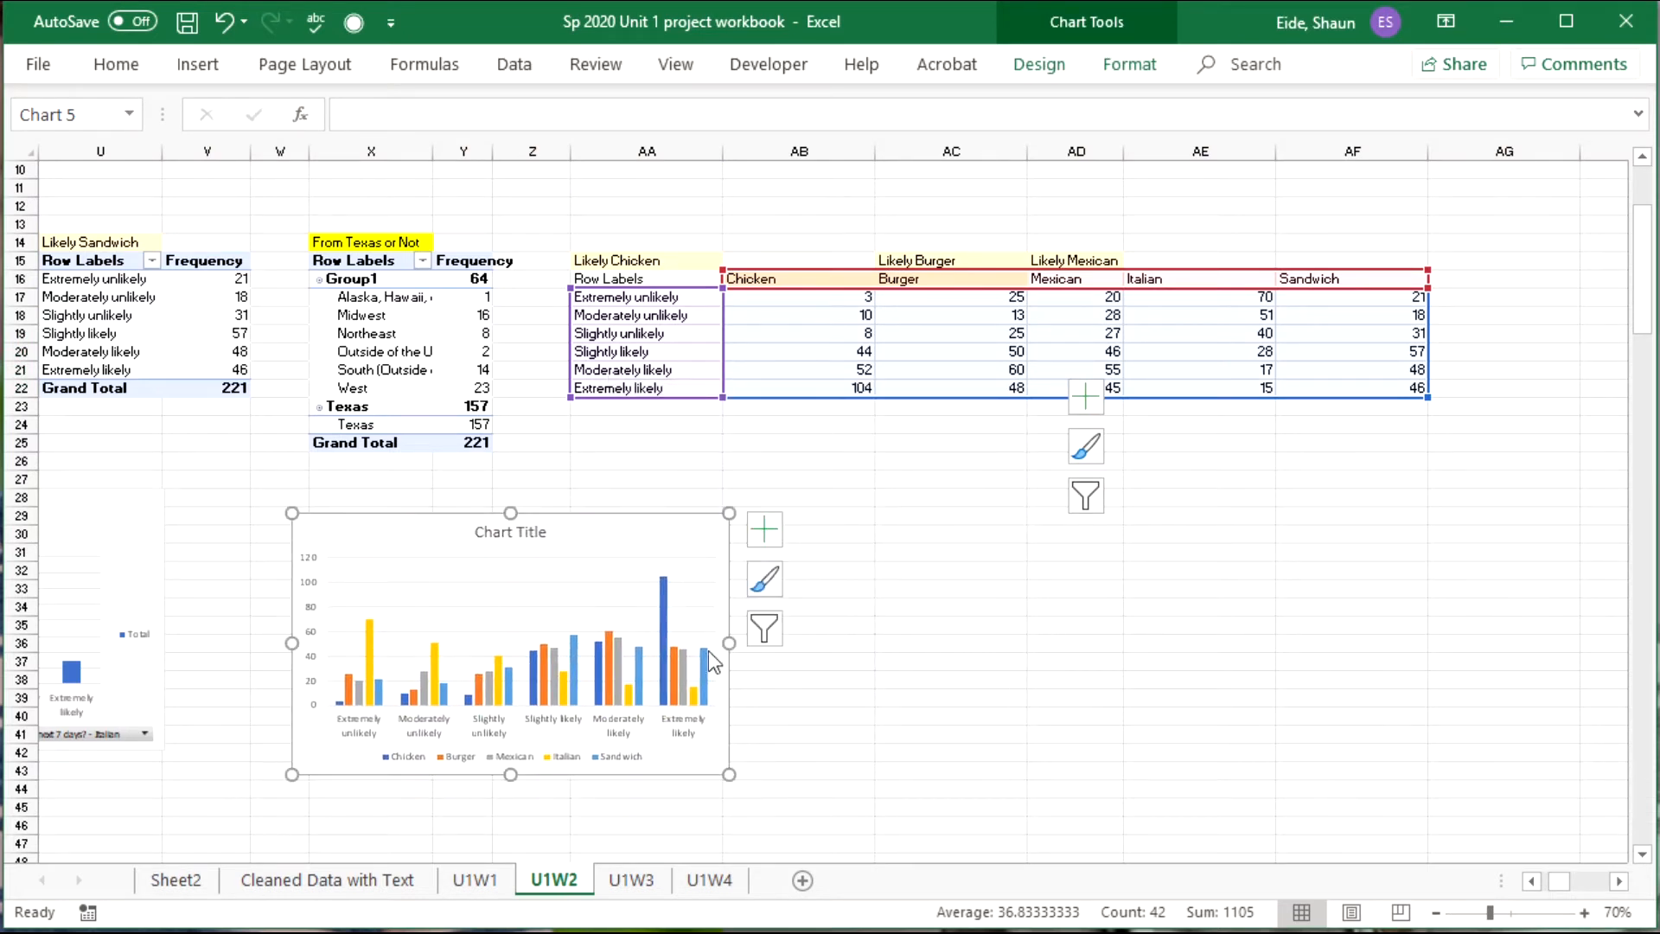
pyautogui.moveTo(737, 509); pyautogui.dragTo(1149, 441)
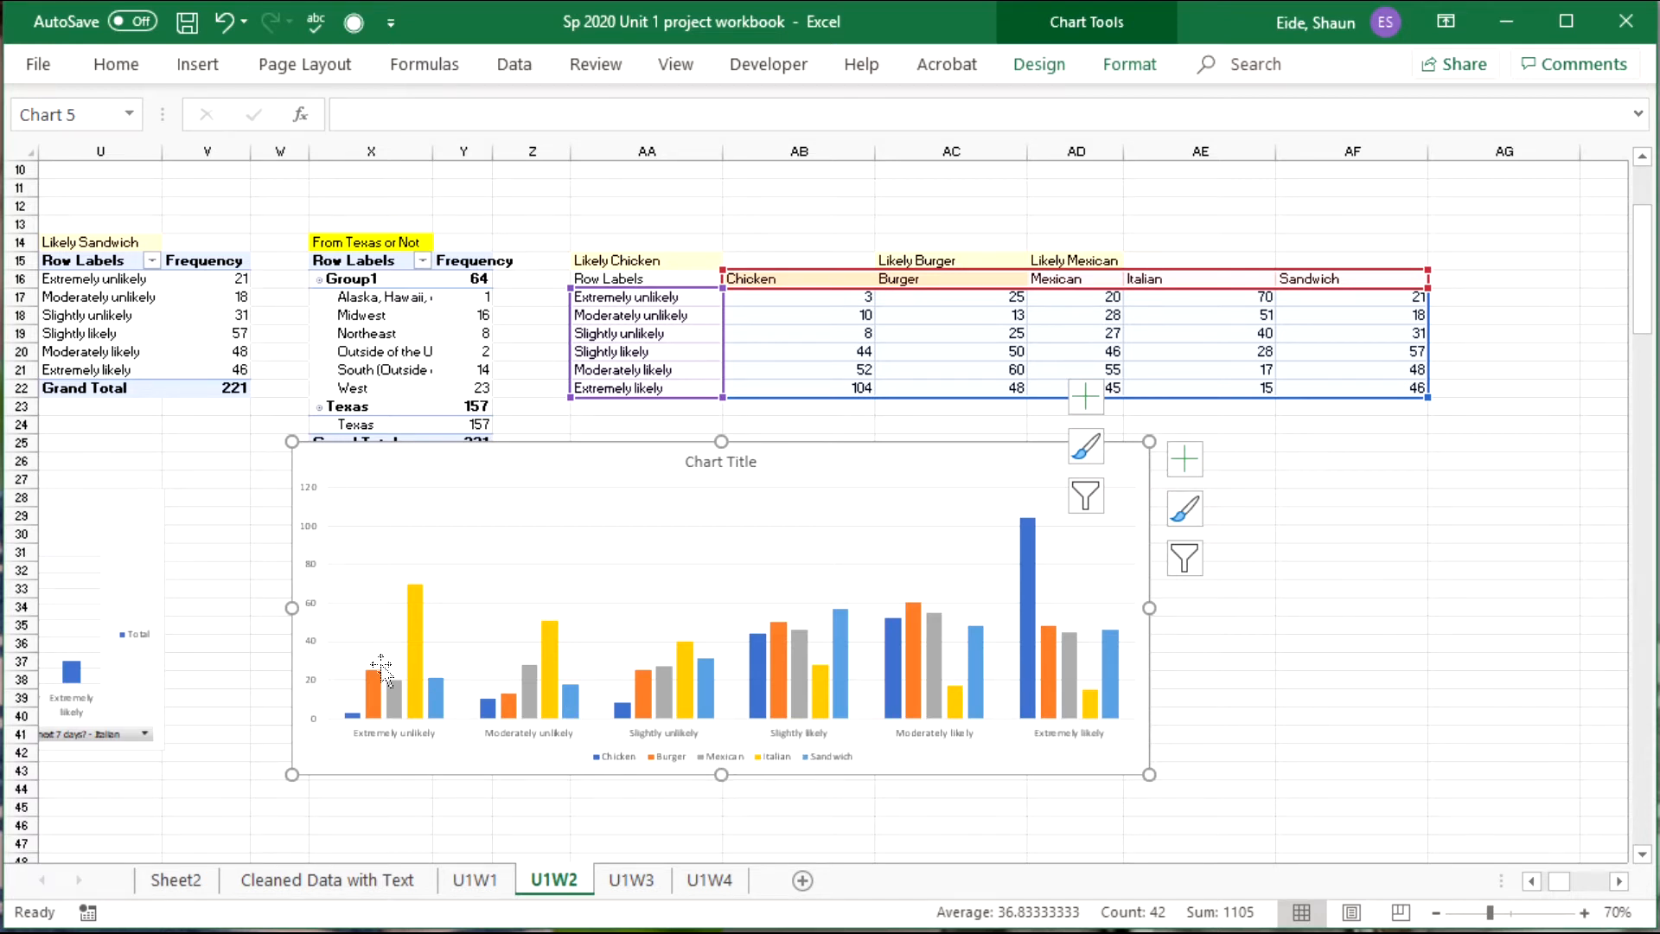
pyautogui.click(415, 657)
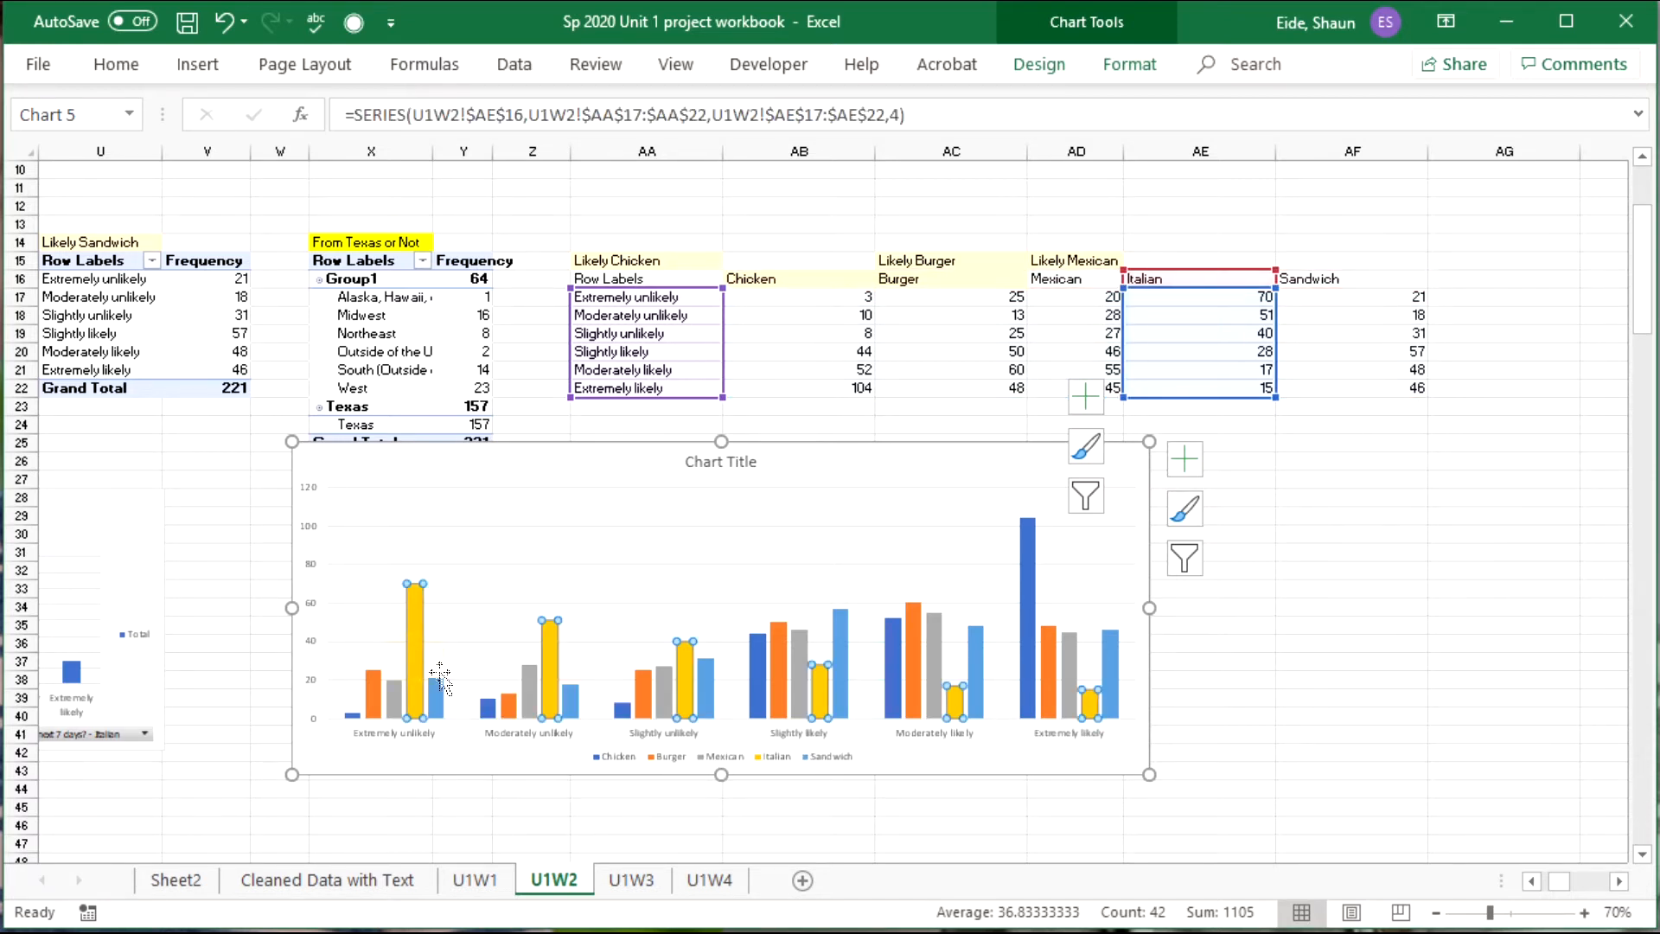
pyautogui.click(1263, 681)
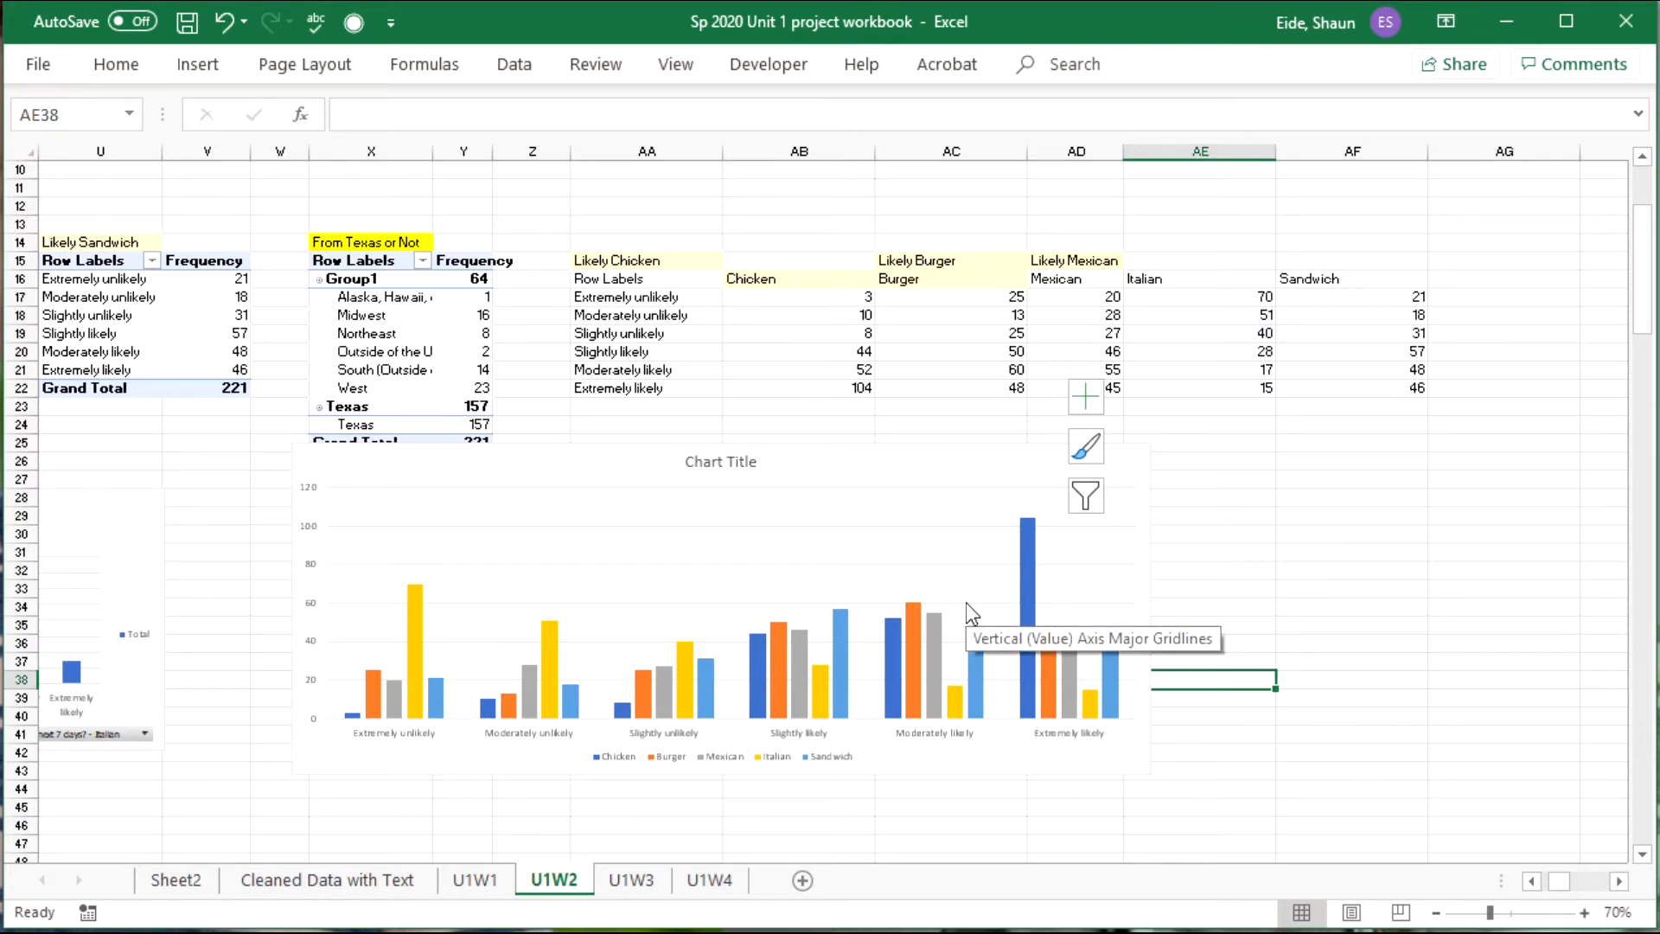
pyautogui.click(1230, 497)
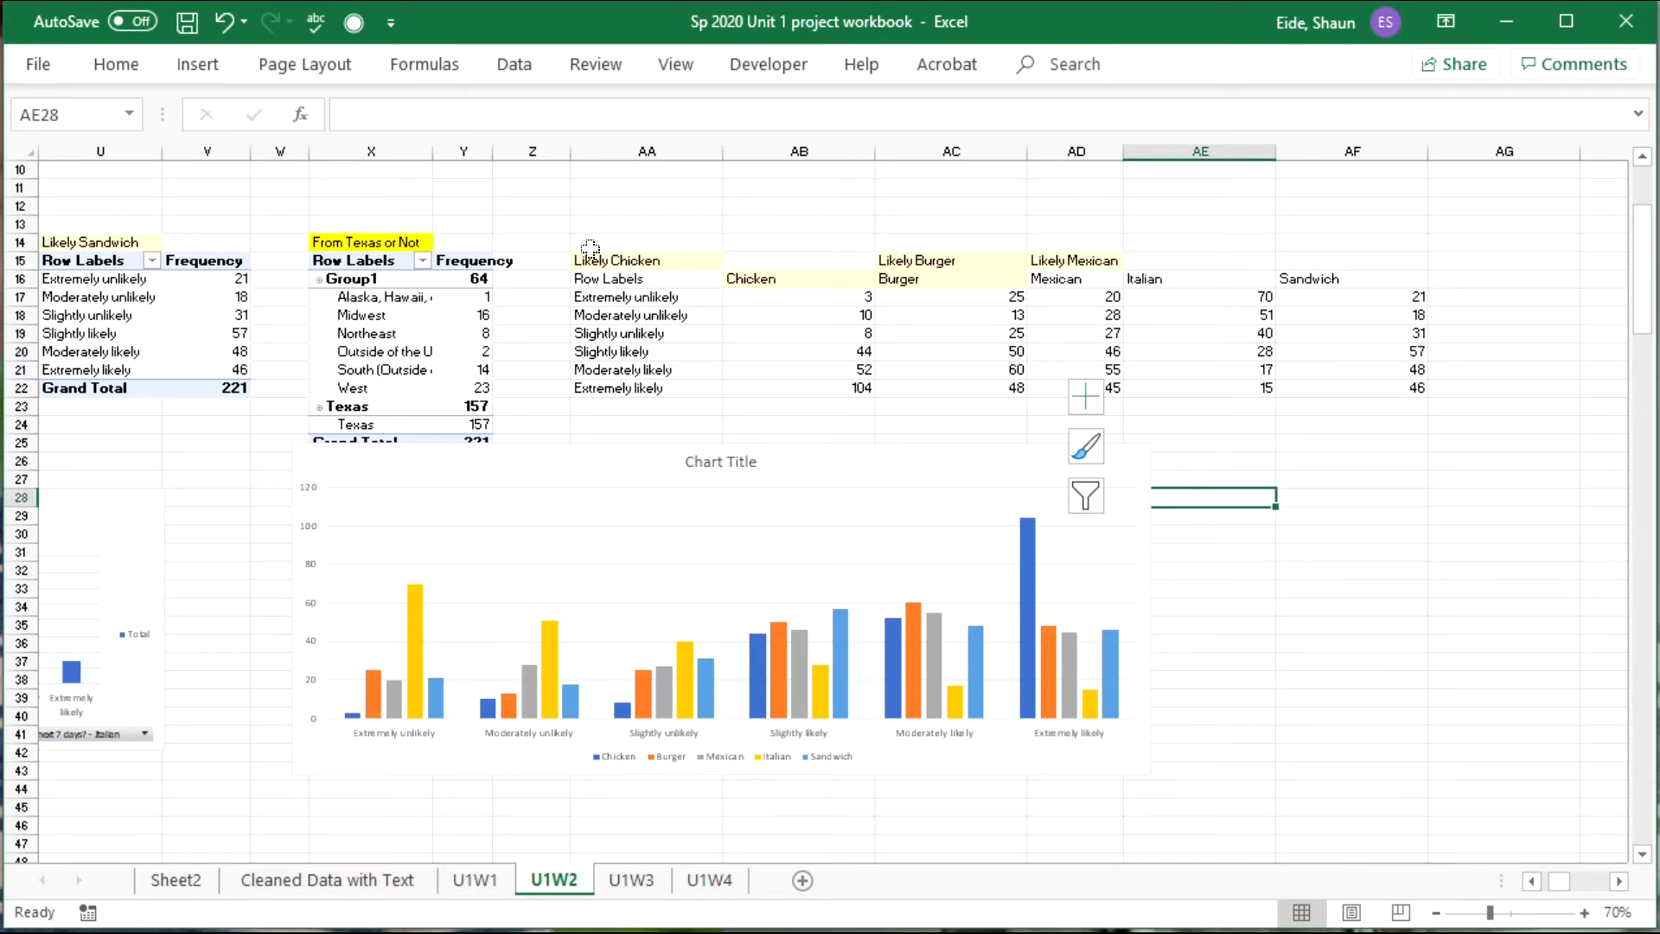
# Clear the leftover Likely labels in row 15 above the combined table and the "Row Labels" header in AA16.
pyautogui.click(608, 262)
pyautogui.moveTo(742, 264); pyautogui.dragTo(1248, 249)
pyautogui.press('Delete')
pyautogui.press('Left')
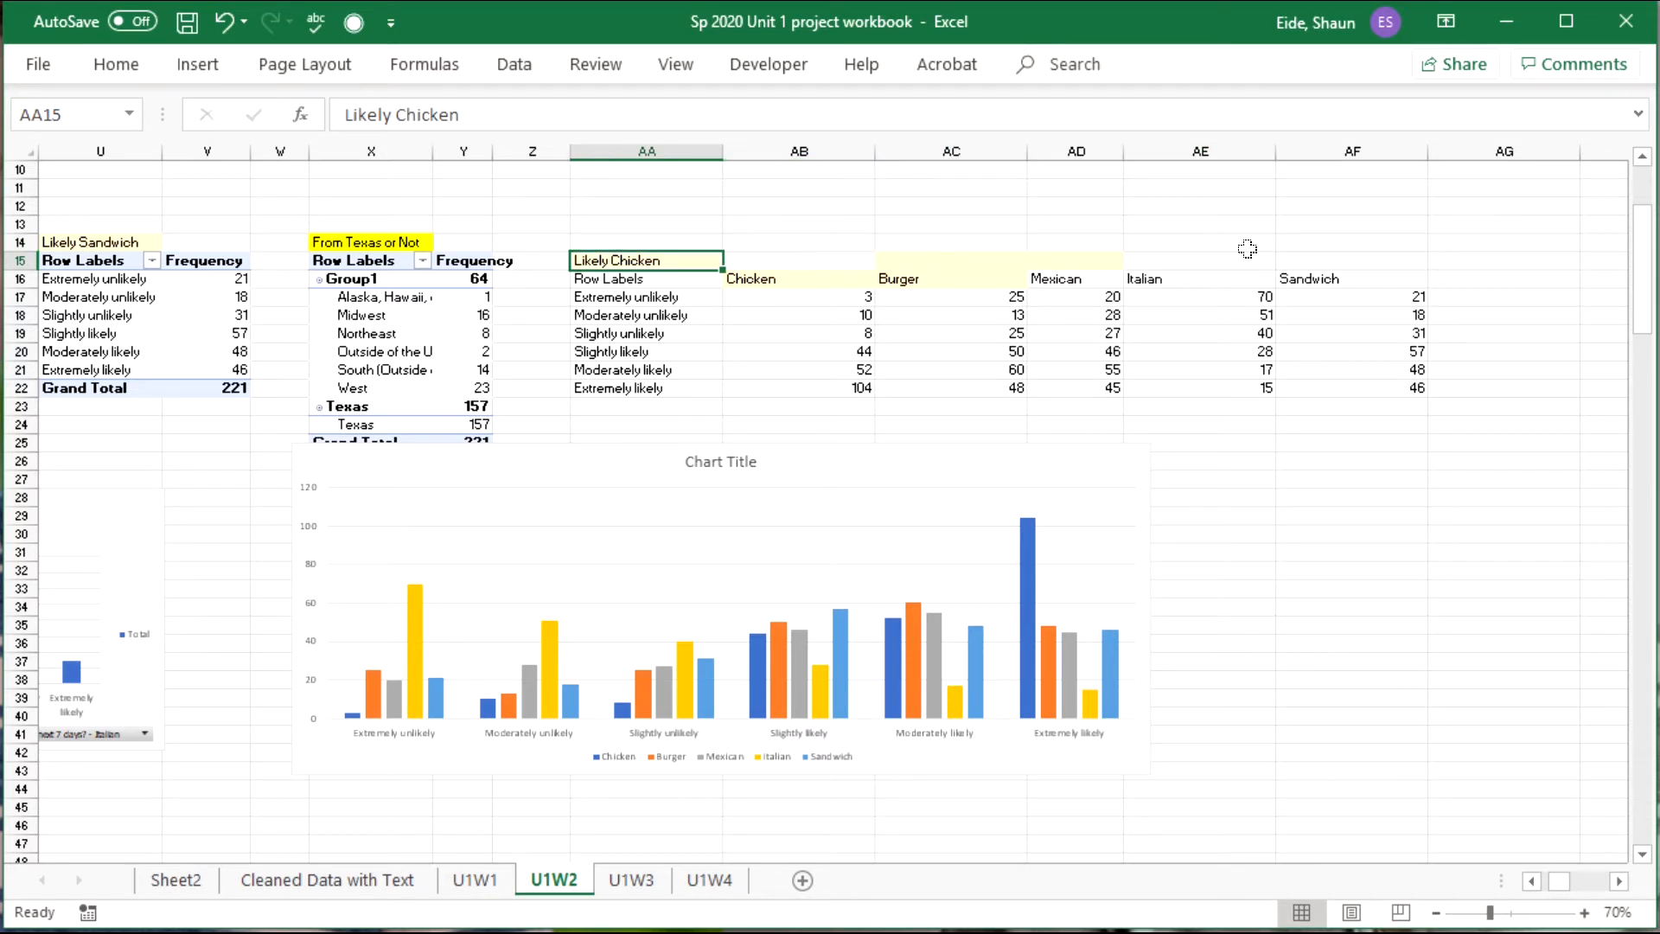
pyautogui.press('Delete')
pyautogui.press('Down')
pyautogui.press('Delete')
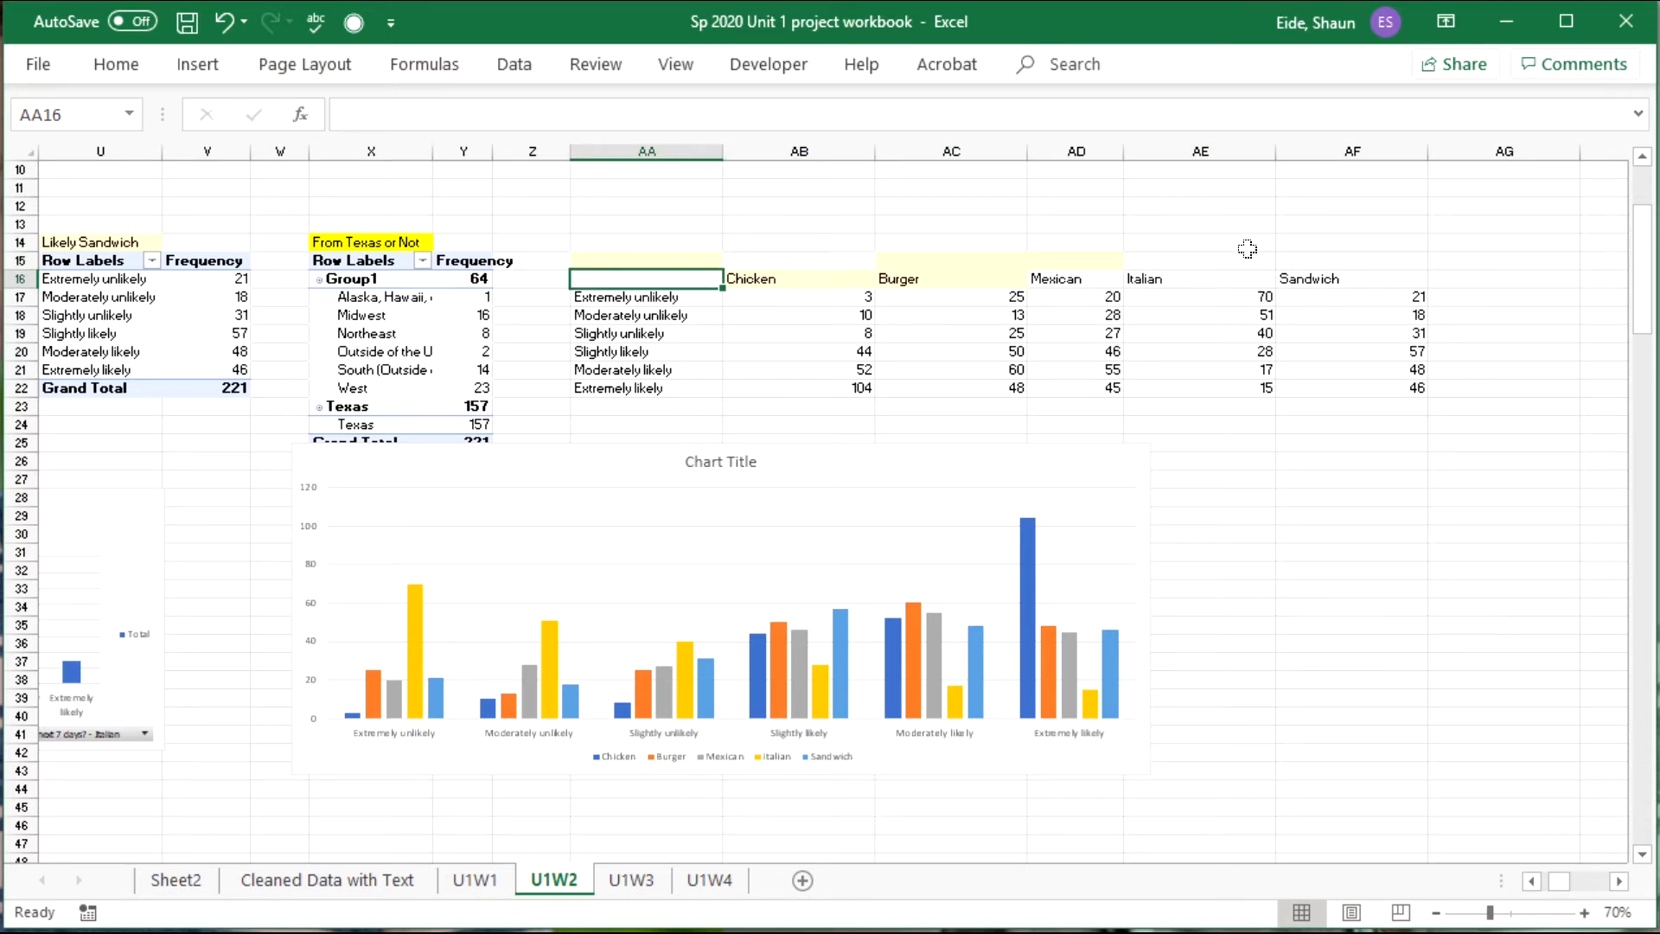
pyautogui.press('Left')
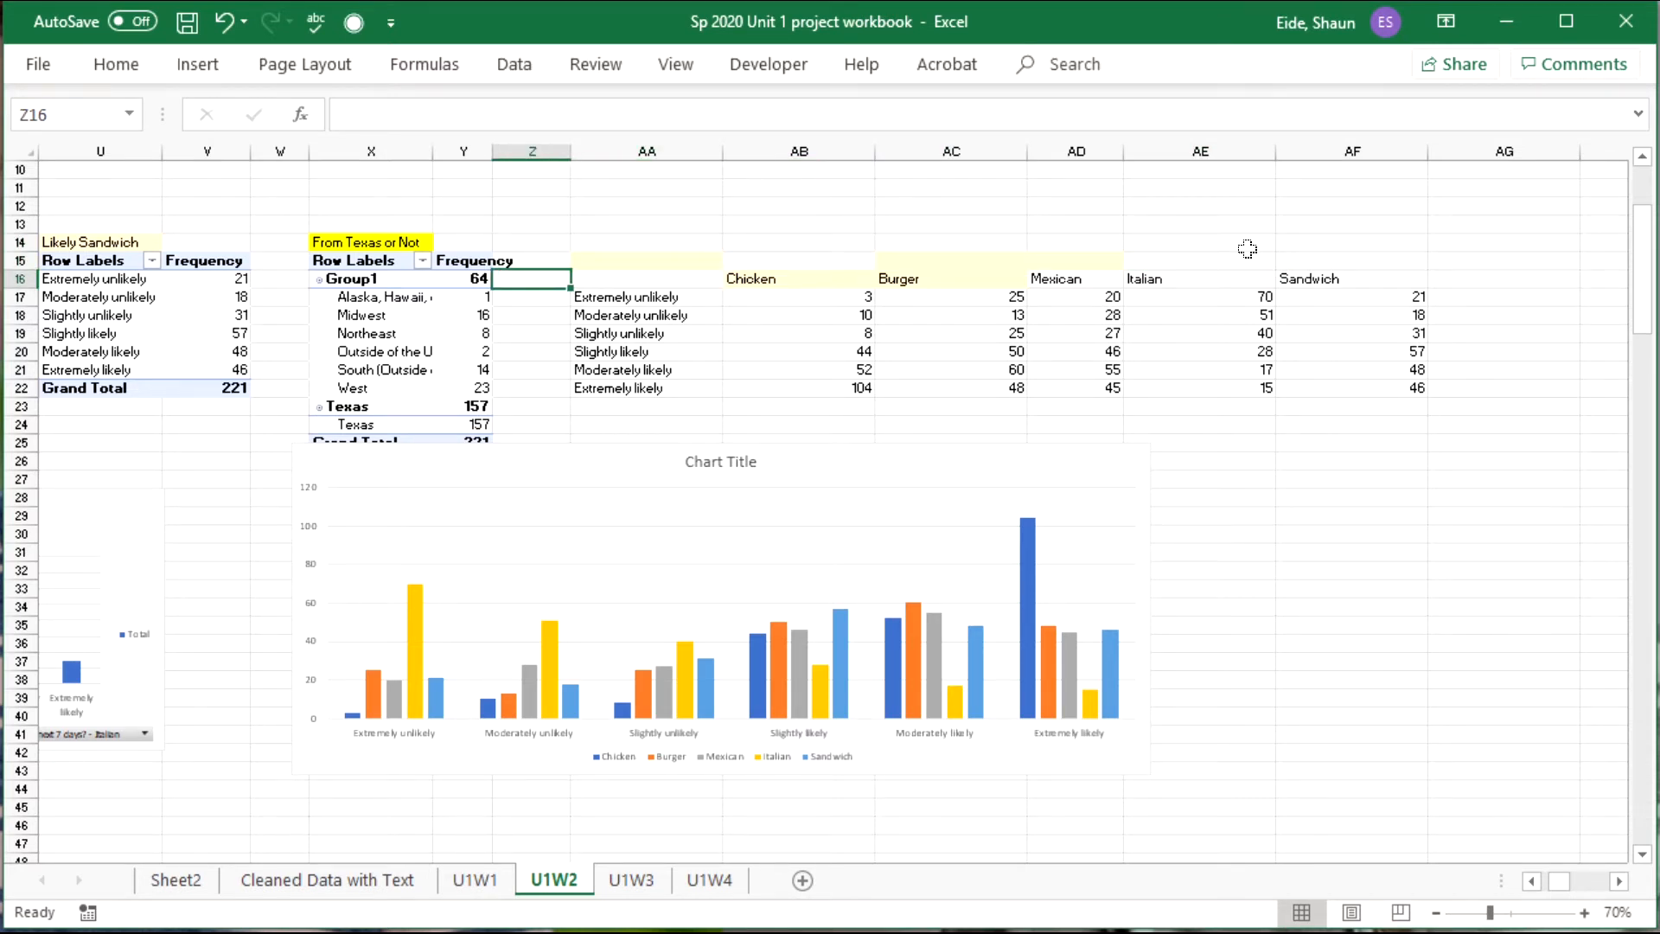
# Move the comparison chart directly beneath the combined table, clear of the "From Texas or Not" pivot table.
pyautogui.moveTo(596, 468); pyautogui.dragTo(937, 466)
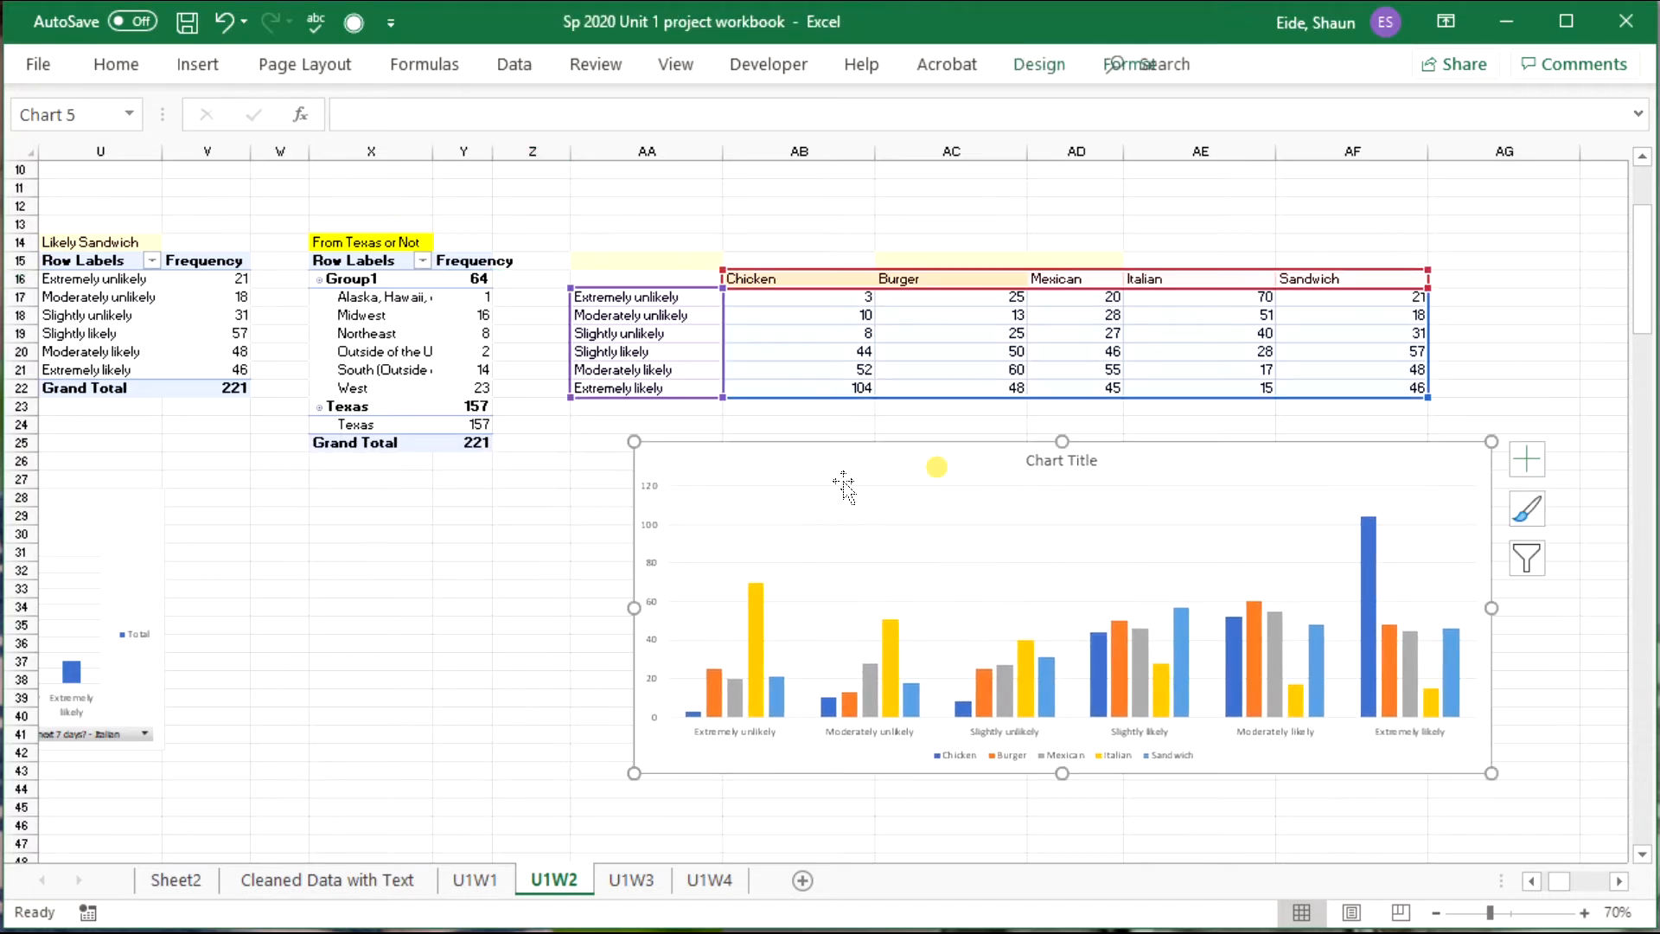
pyautogui.click(368, 533)
pyautogui.hscroll(-5, 330, 729)
pyautogui.hscroll(4, 208, 778)
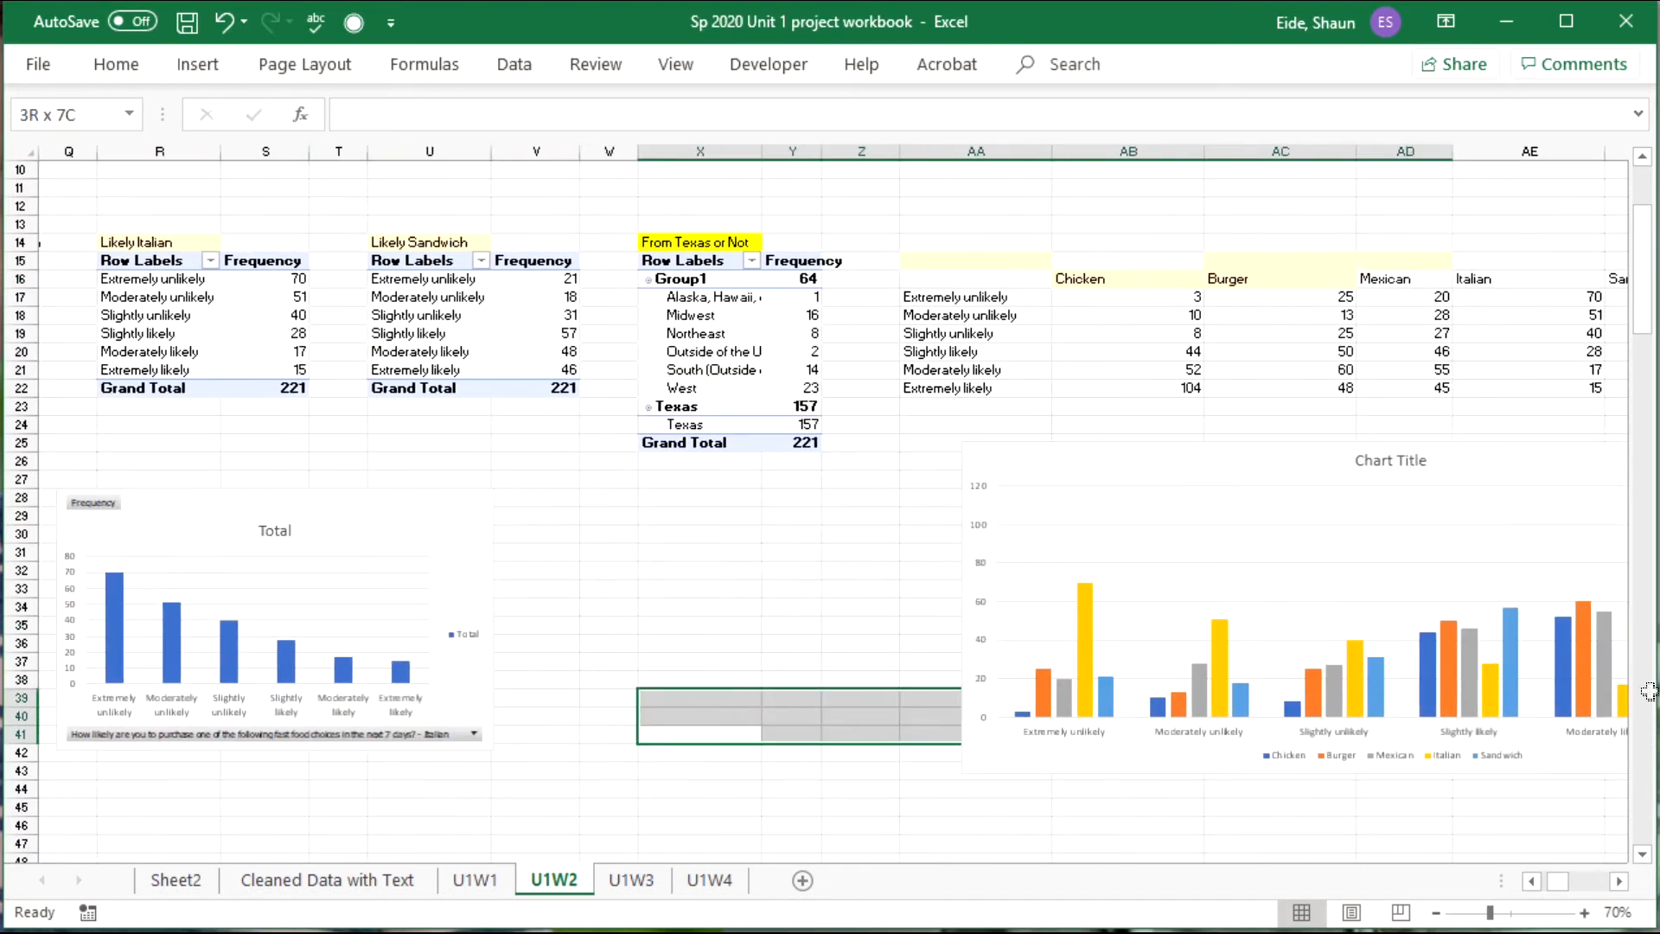
# Title the comparison column chart "Comparison of Likelyhood of Buying Fast Food Types".
pyautogui.click(1200, 458)
pyautogui.doubleClick(1200, 458)
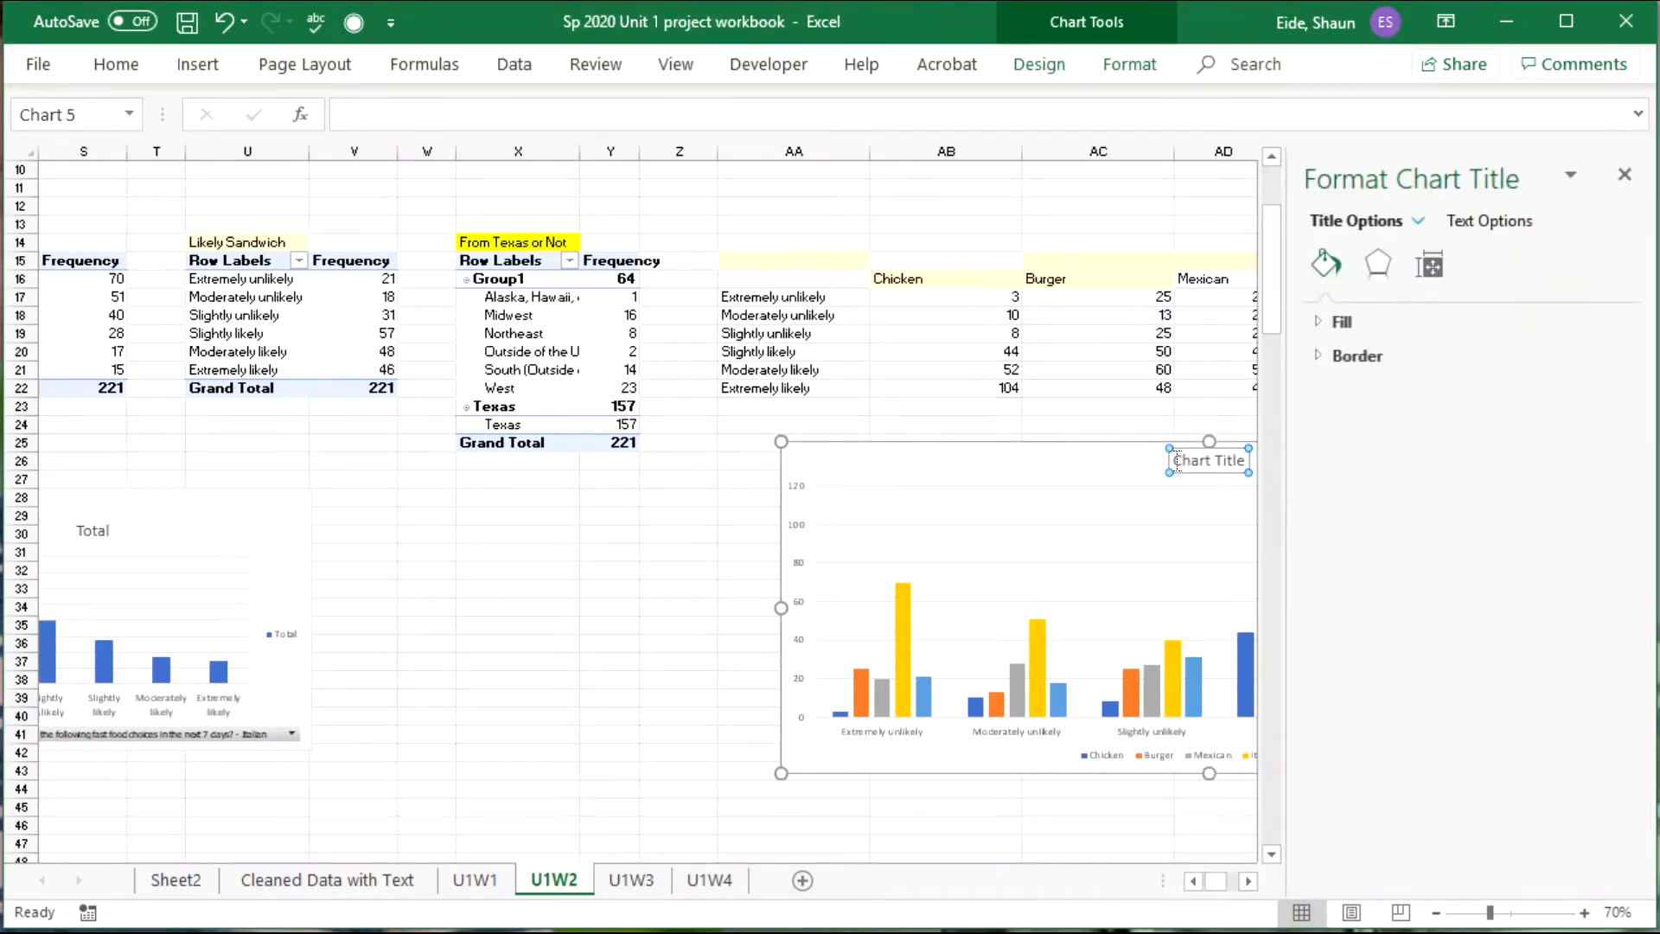
pyautogui.write('Comp')
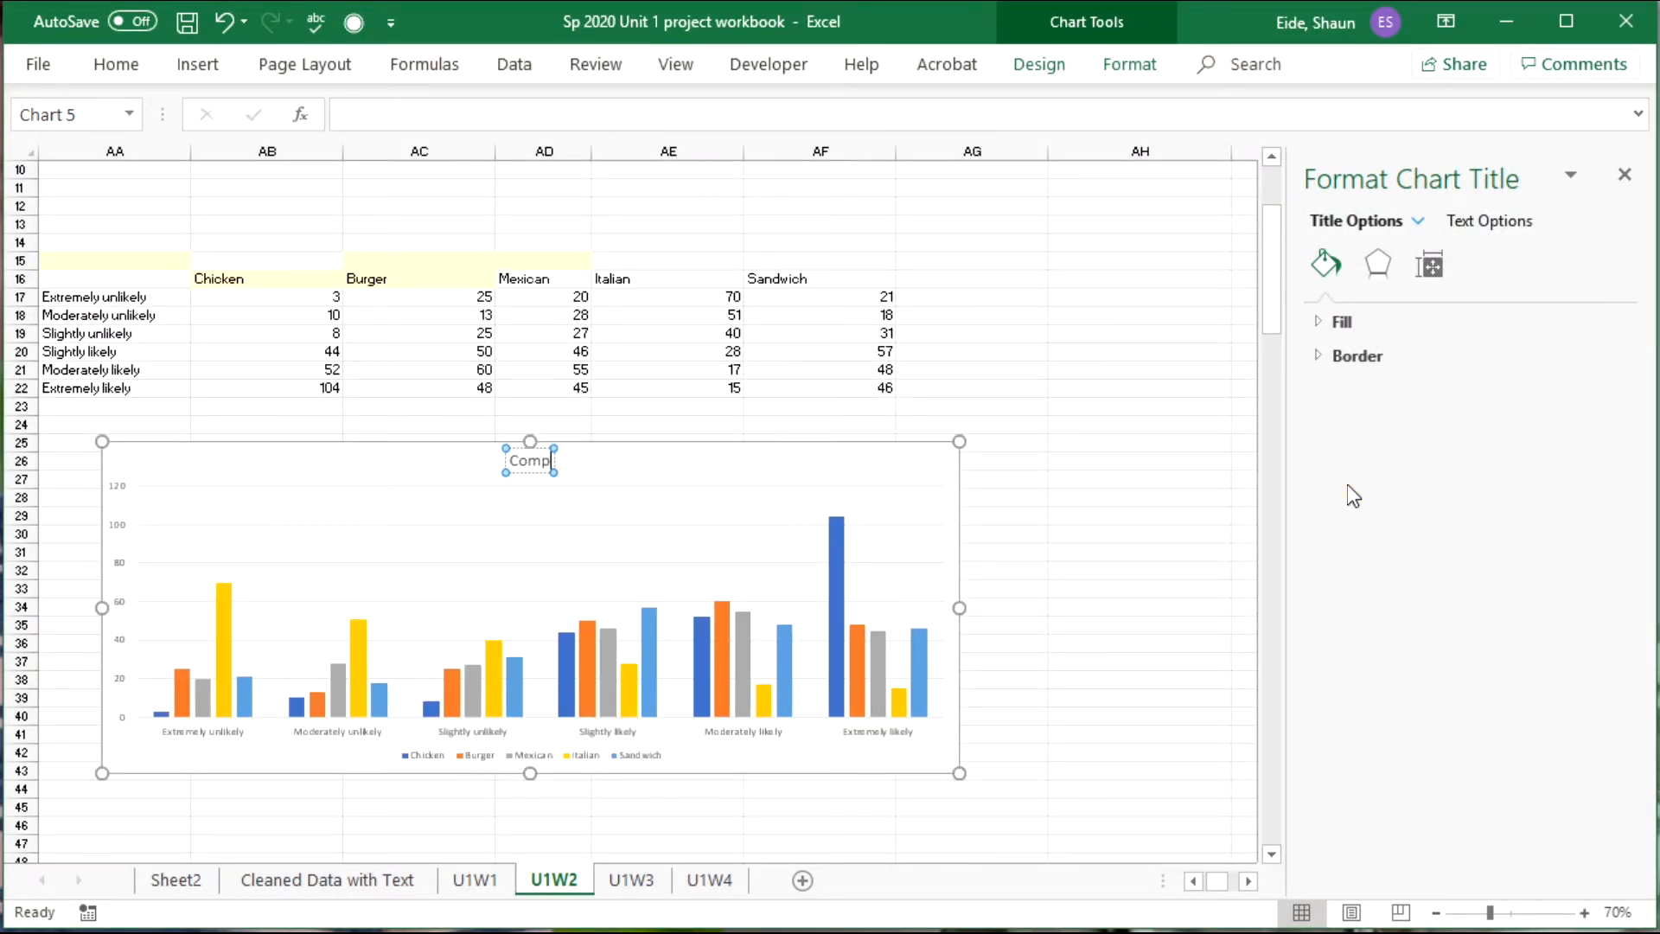
pyautogui.write('arison of')
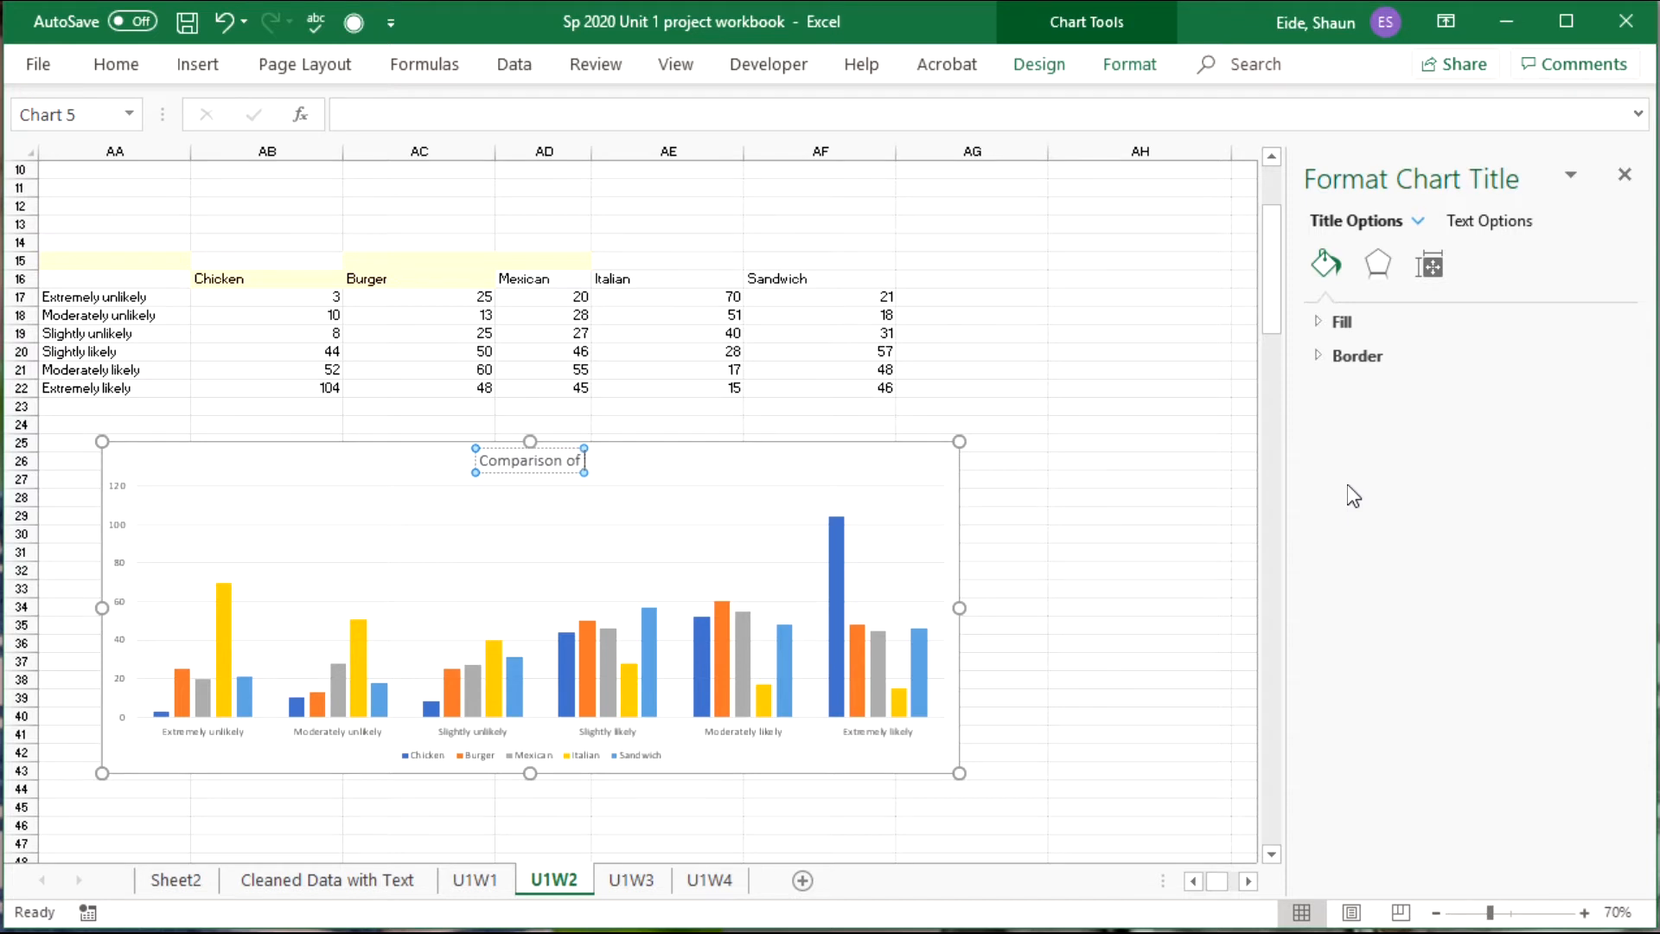
pyautogui.write(' Likelyh')
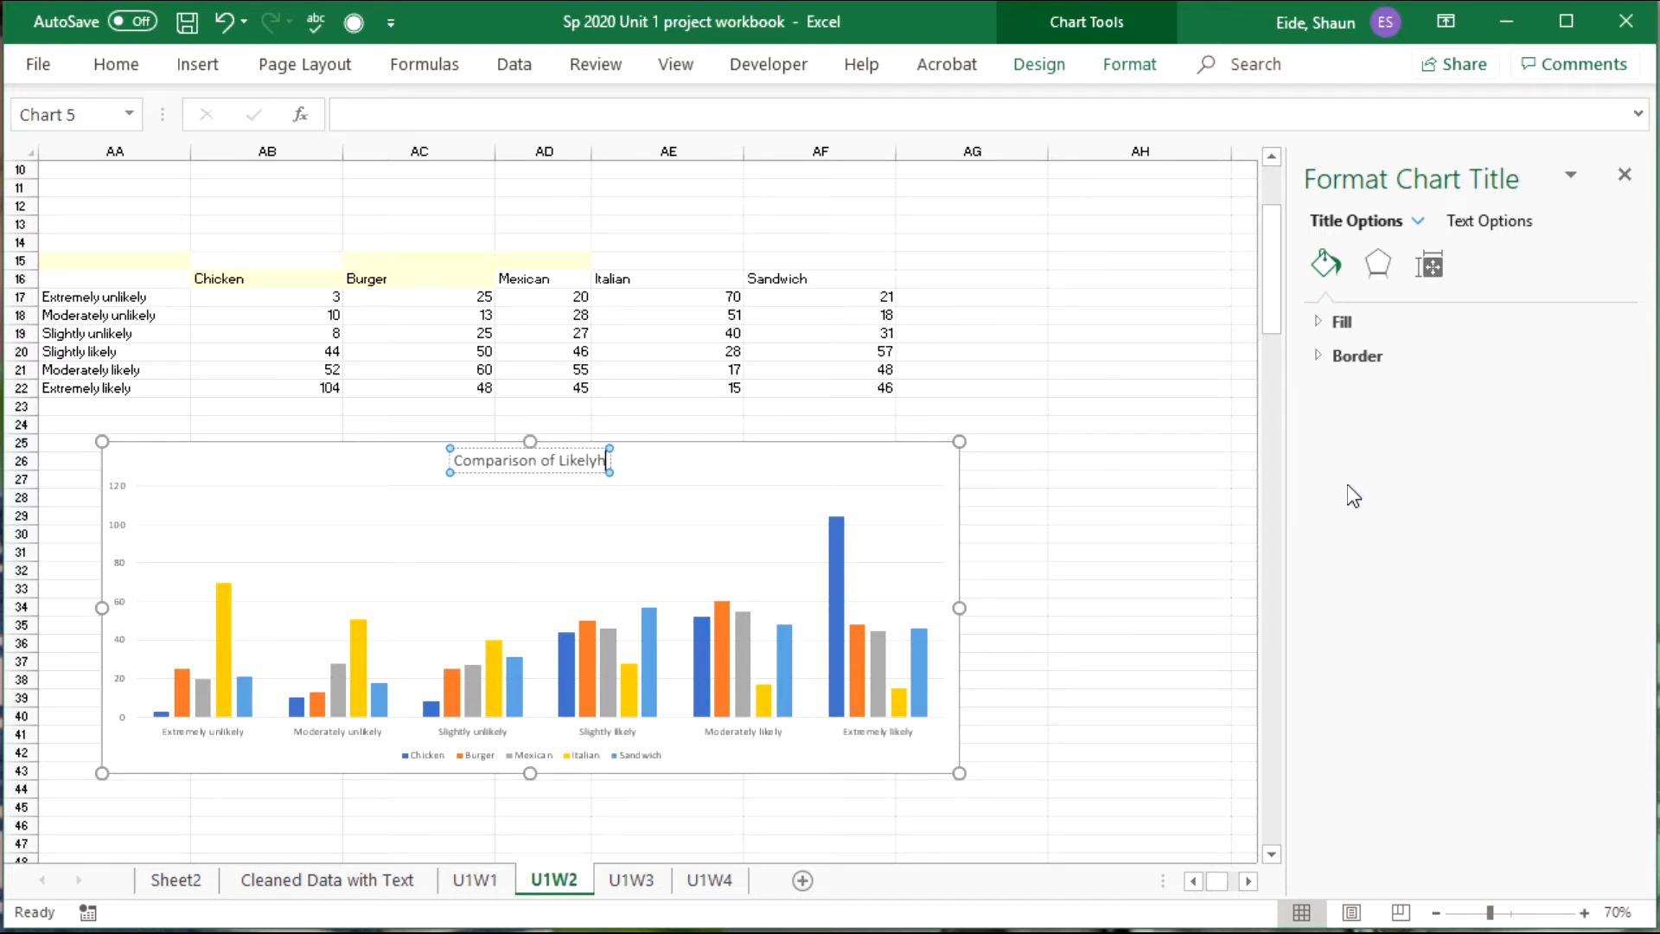
pyautogui.write('ood of Bu')
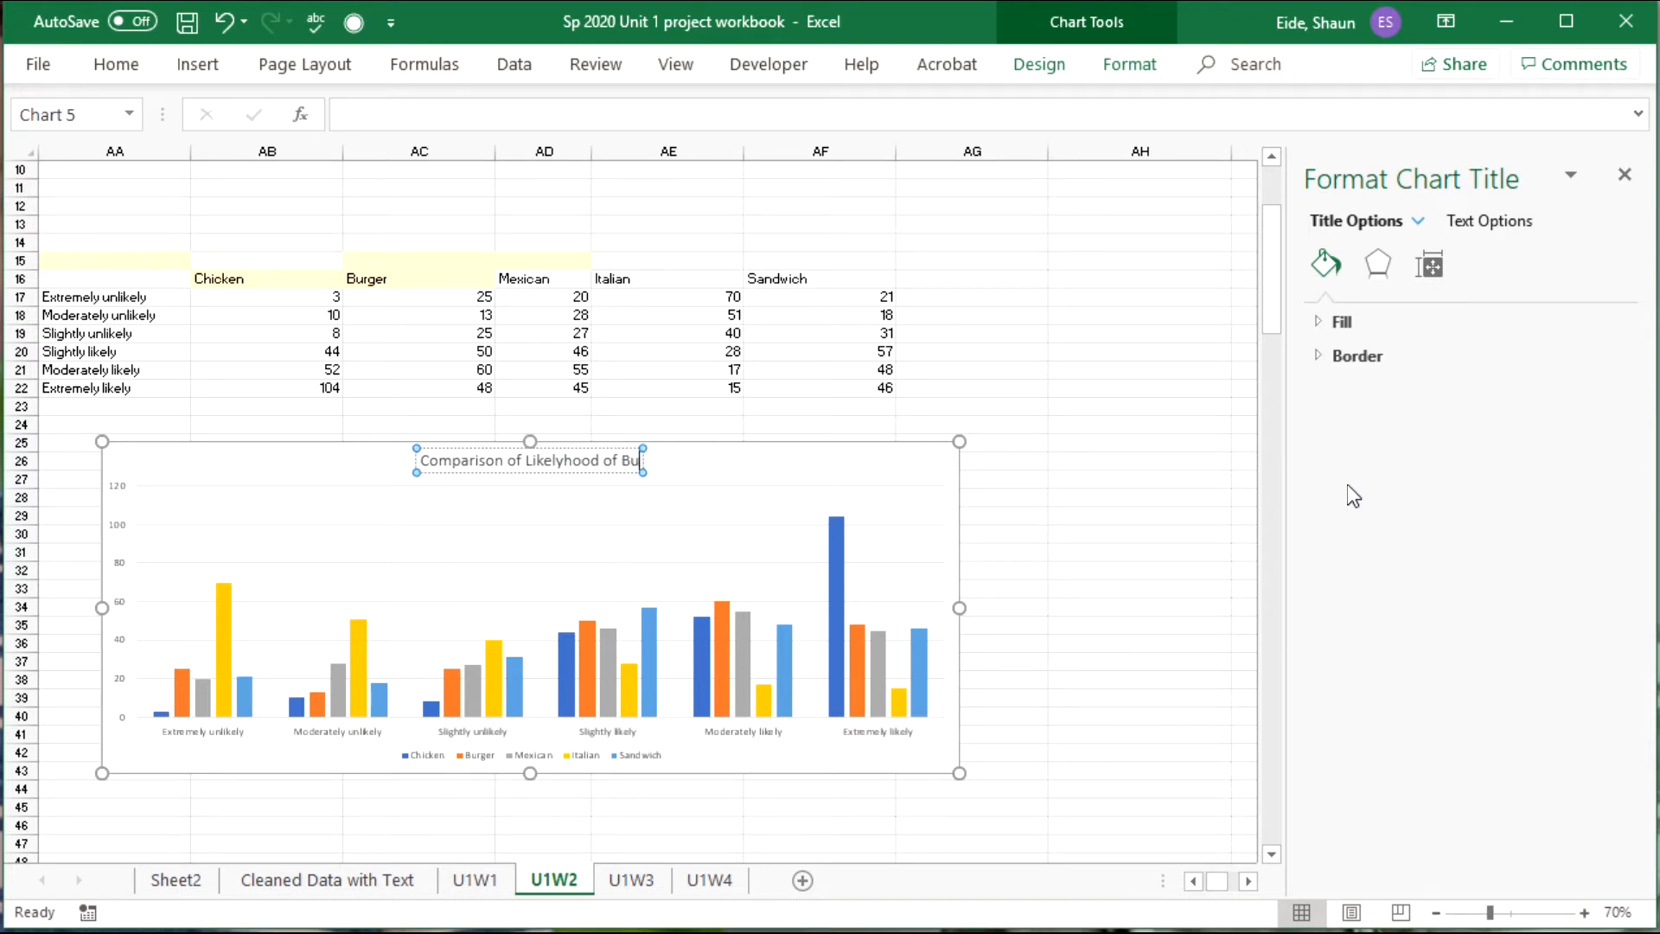
pyautogui.write('ying Fa')
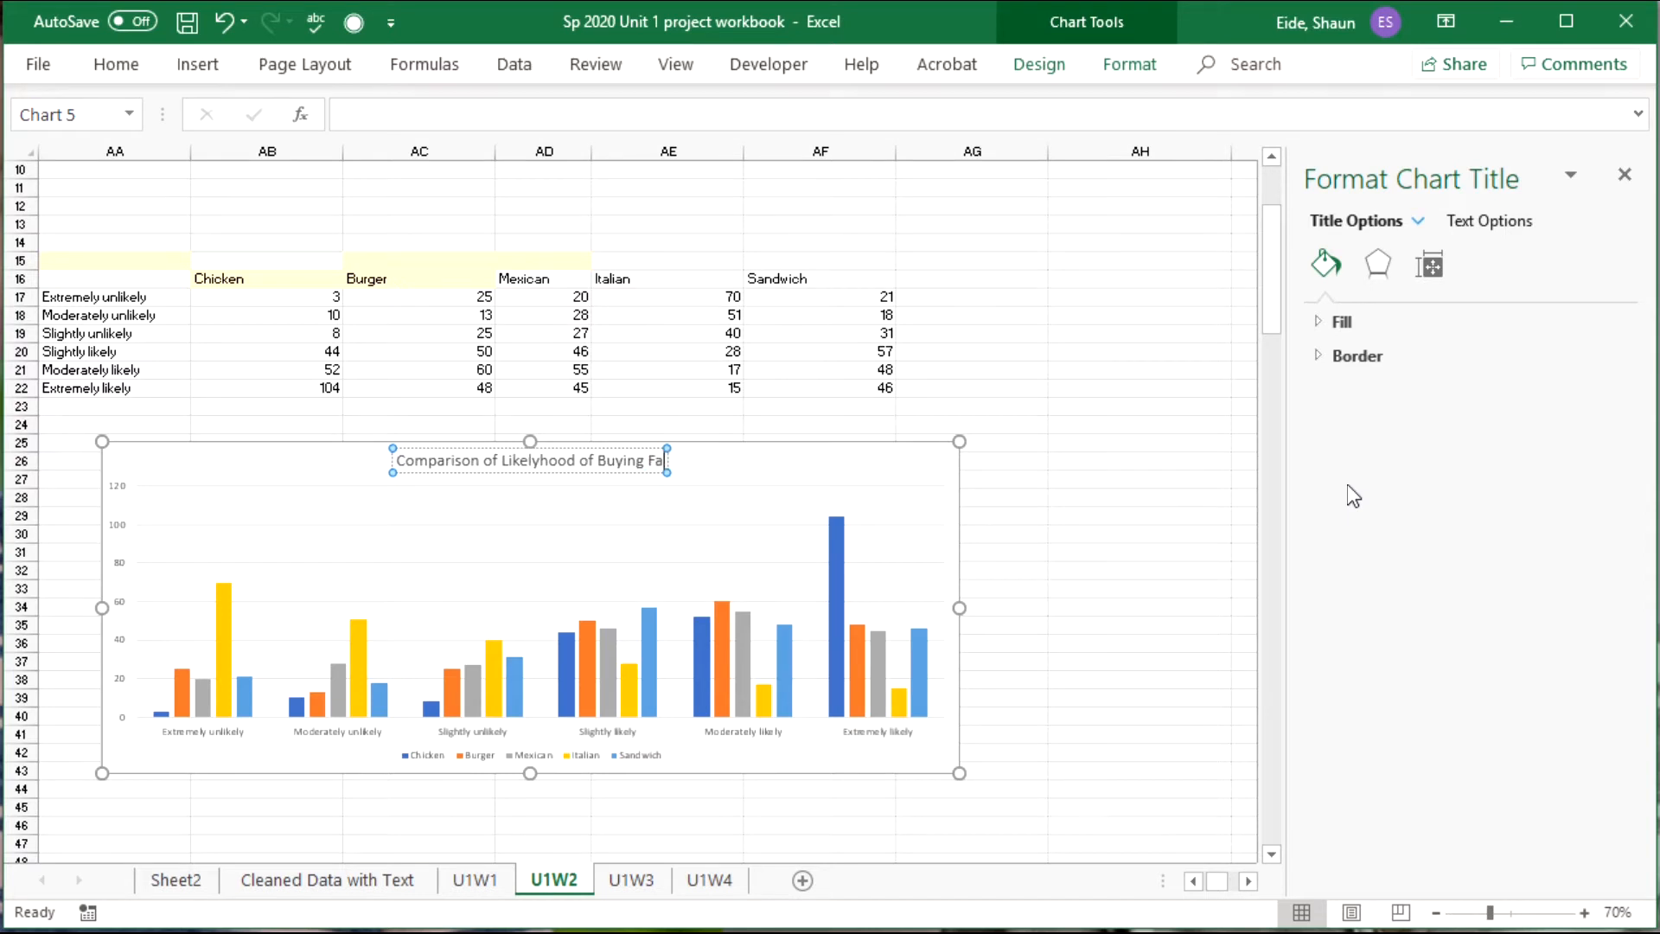
pyautogui.write('st Food Types')
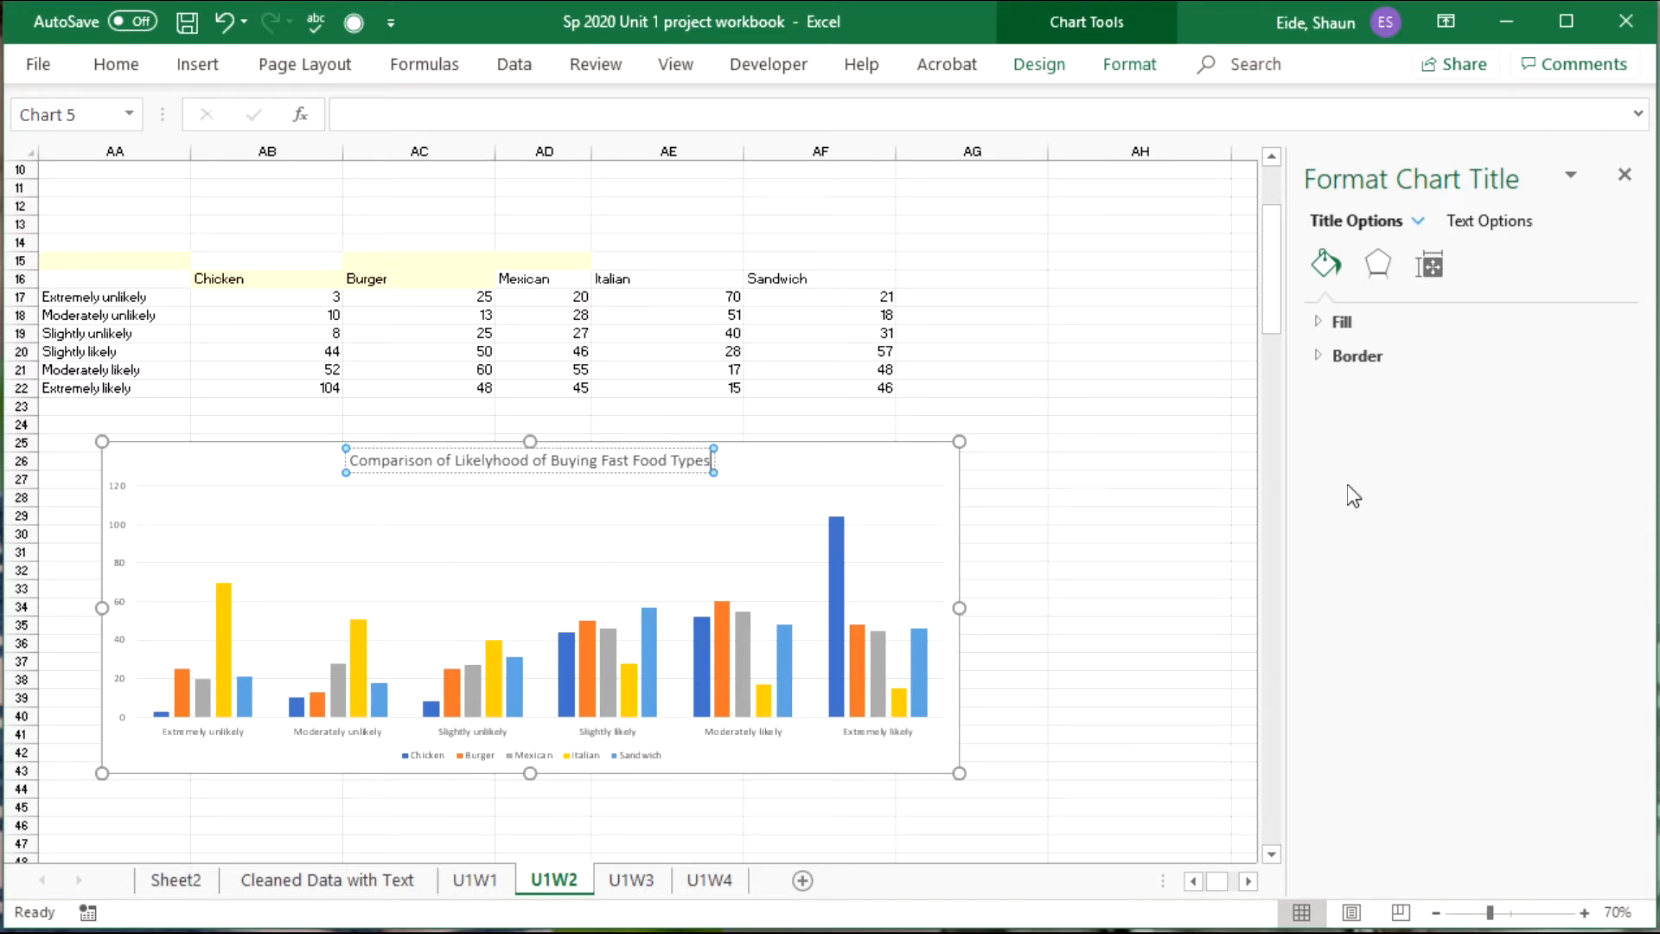
pyautogui.click(1134, 507)
# Review the task 3 instruction in row 47 and the variables listed beneath it that need pie graphs.
pyautogui.click(110, 838)
pyautogui.hscroll(-10, 259, 735)
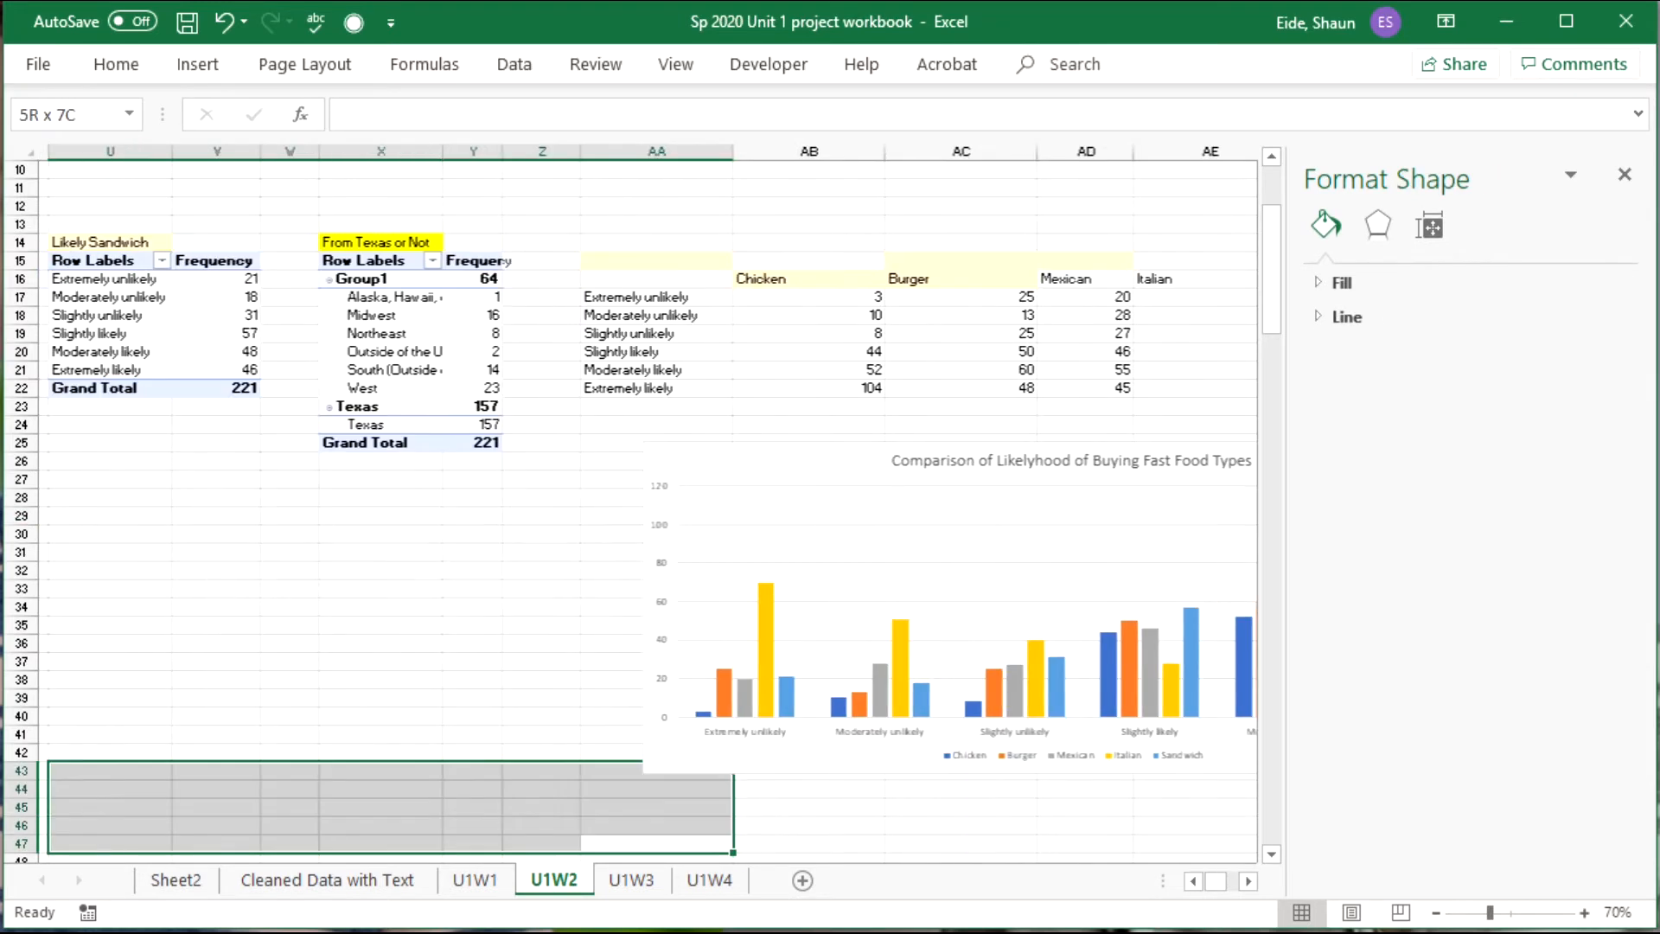
pyautogui.scroll(-1, 402, 716)
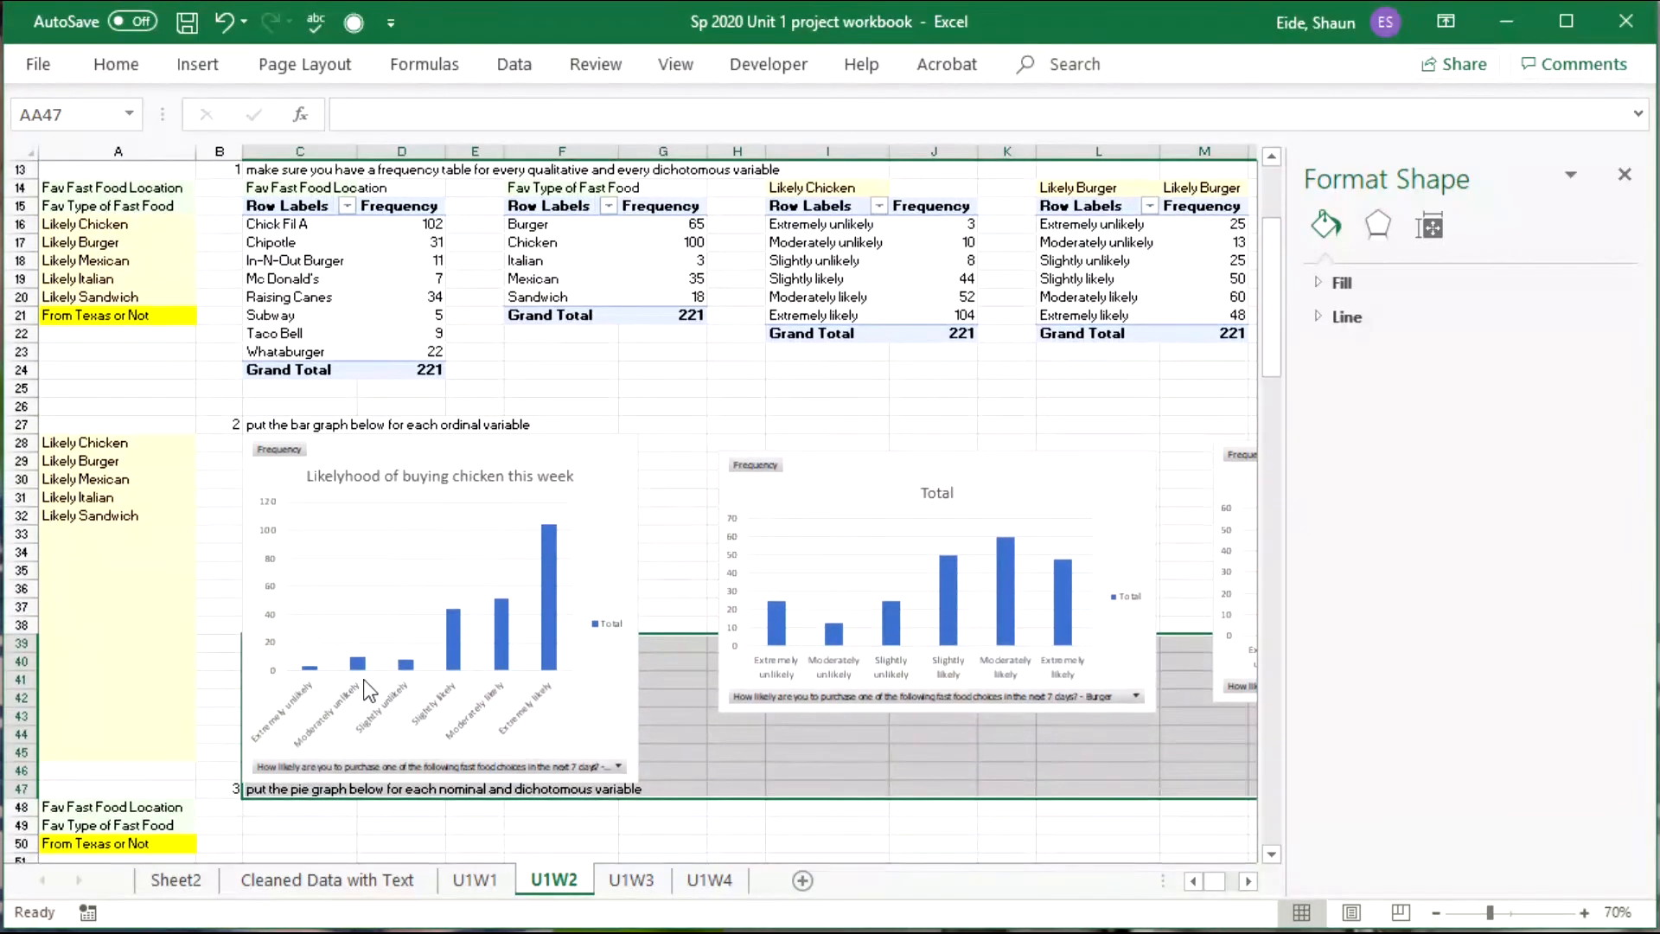
pyautogui.scroll(-2, 399, 710)
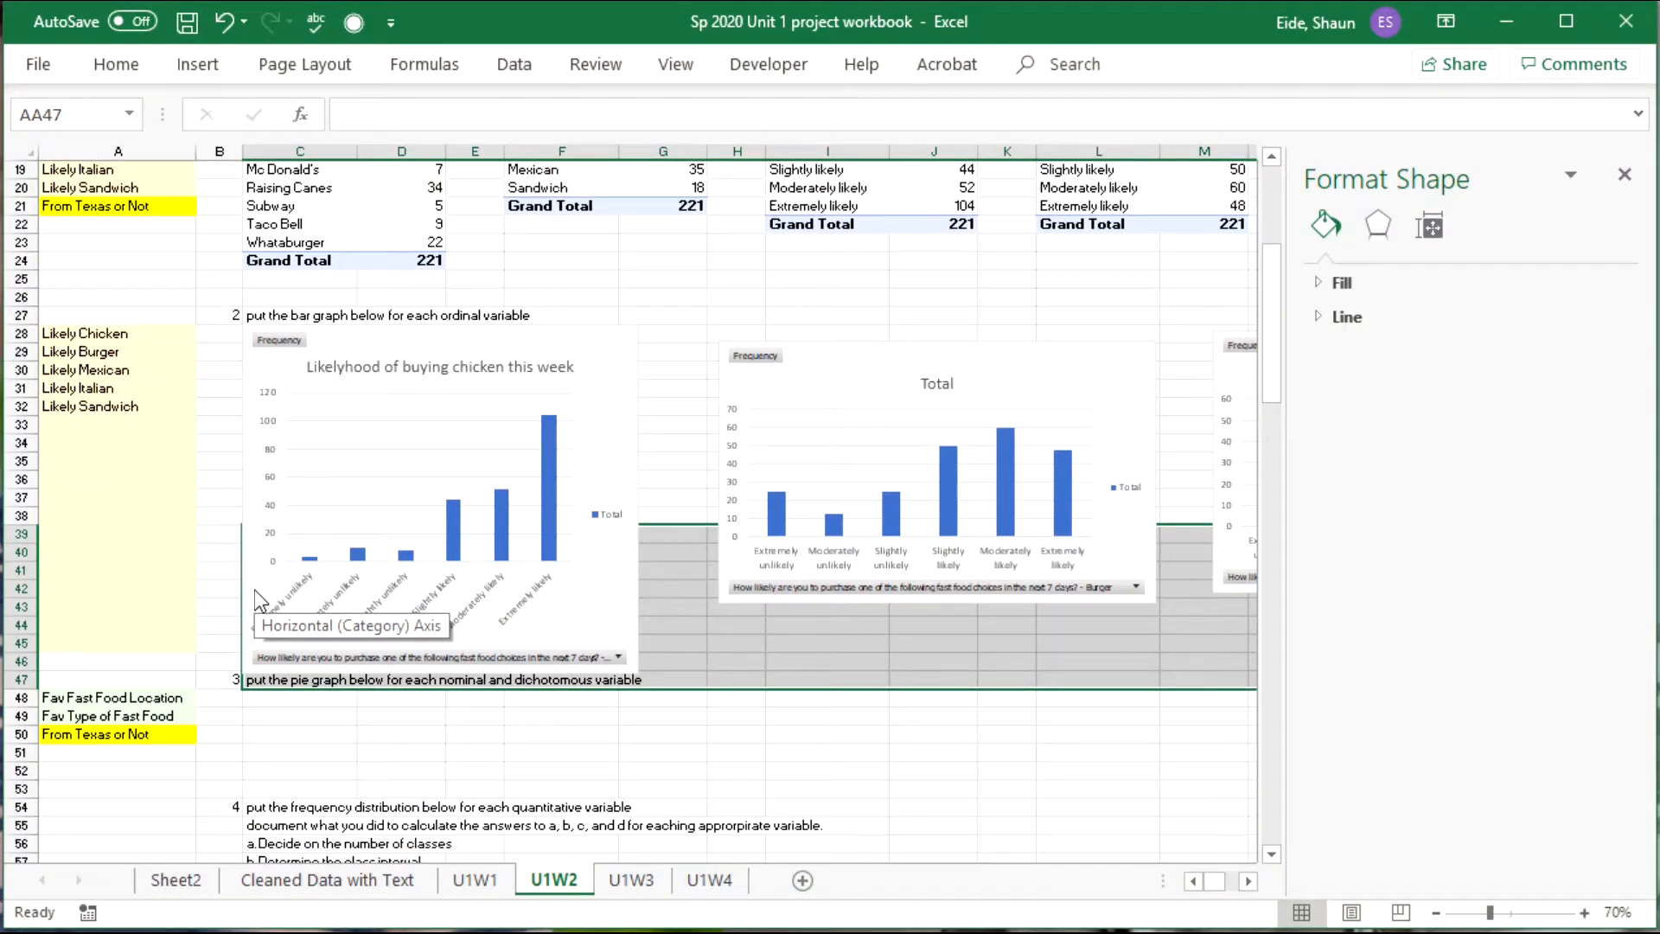
pyautogui.click(308, 704)
pyautogui.click(303, 680)
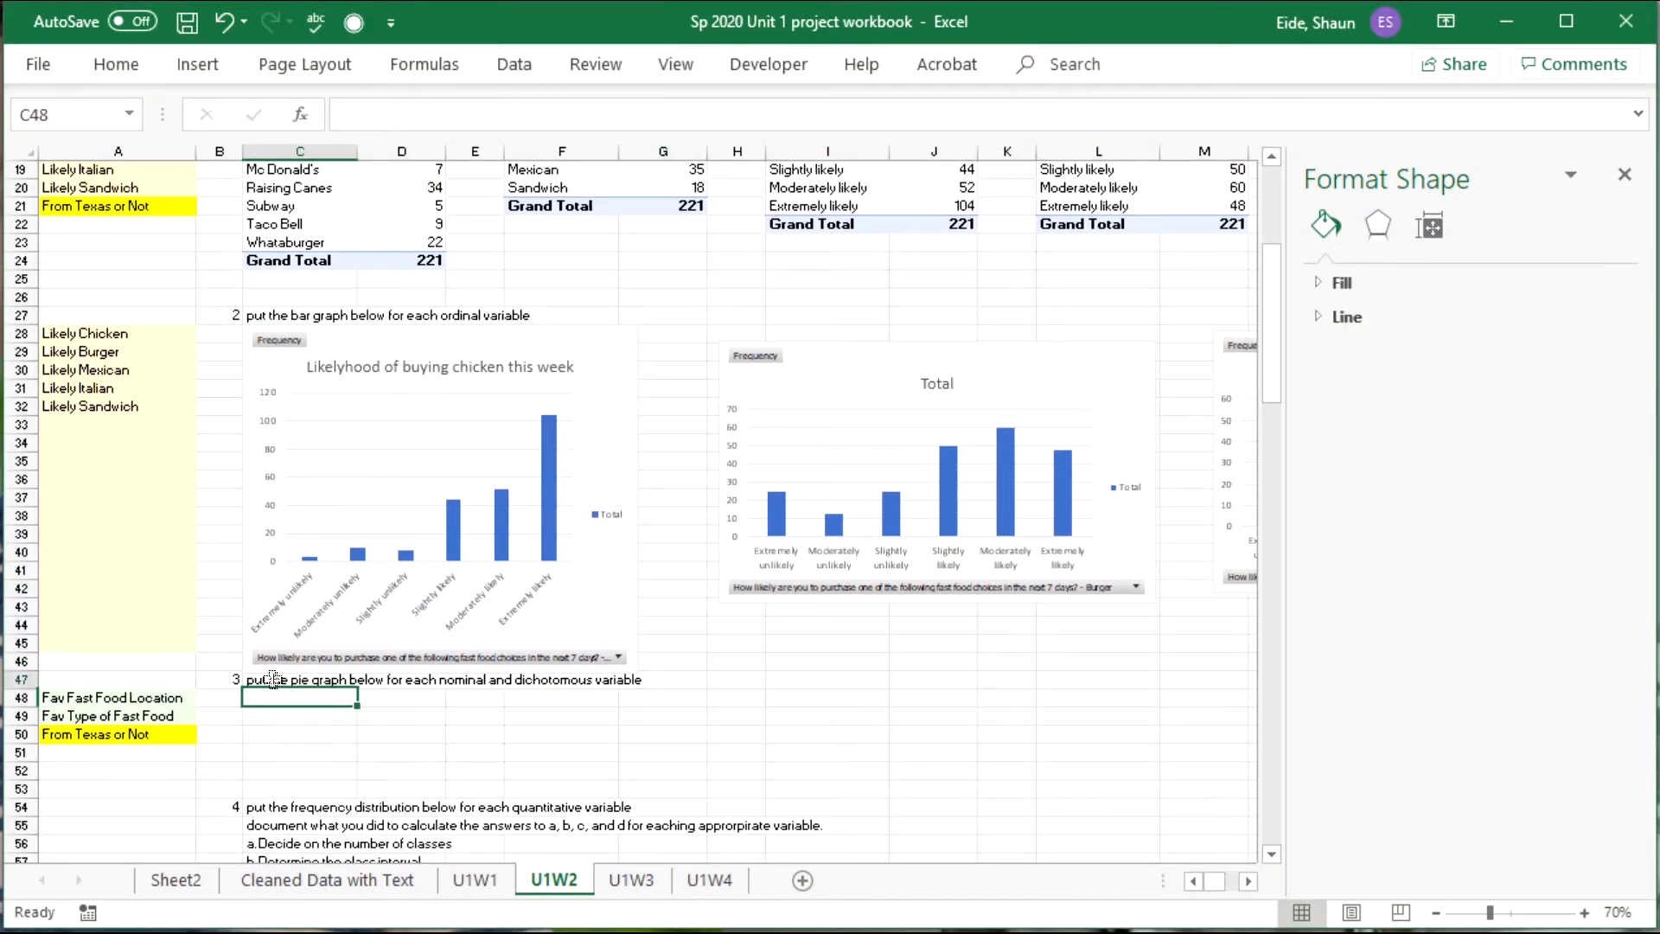
pyautogui.scroll(4, 221, 446)
pyautogui.click(233, 497)
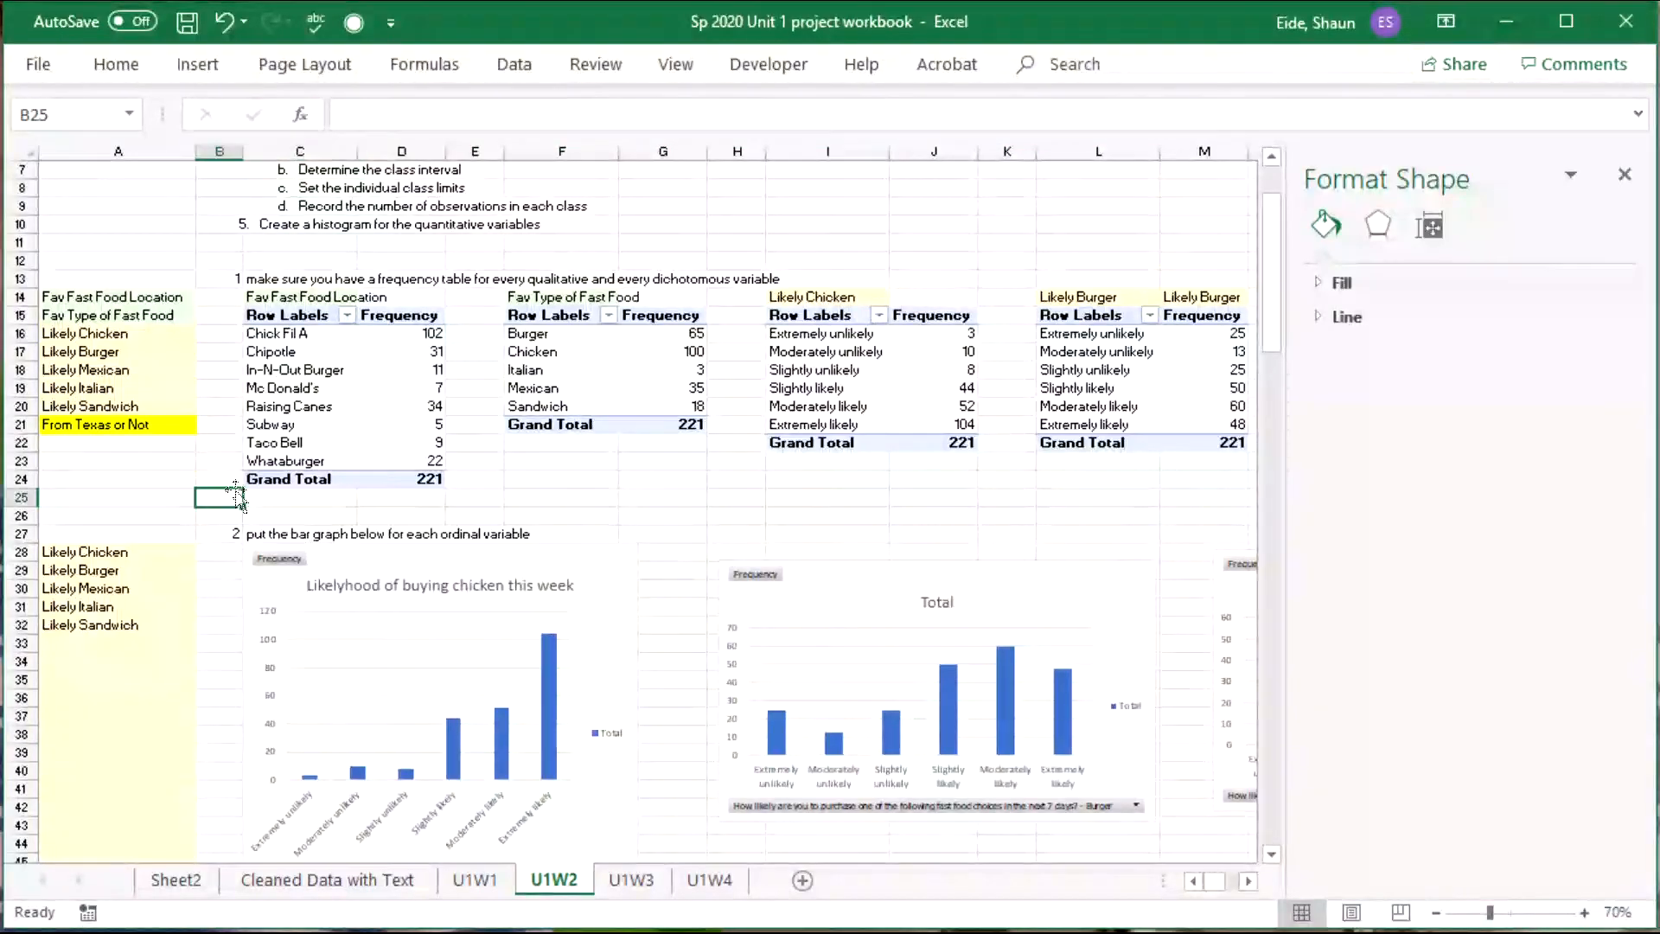
# Close the PivotTable Fields and Format Shape panes to free the worksheet view.
pyautogui.click(296, 352)
pyautogui.click(554, 352)
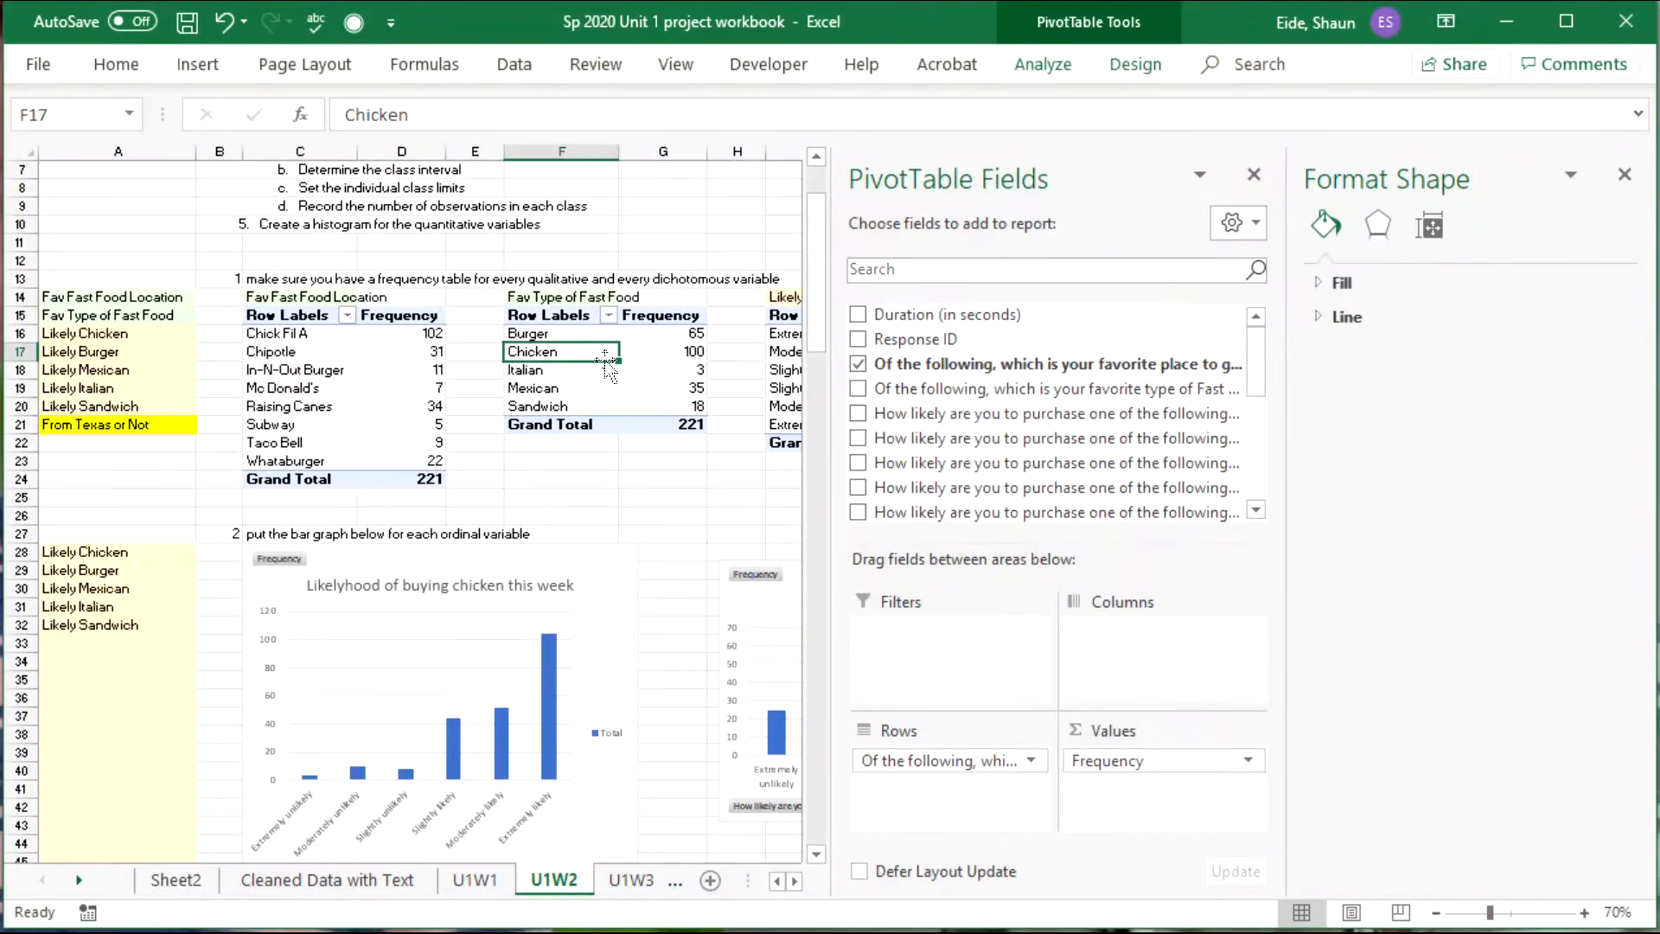
pyautogui.click(1622, 175)
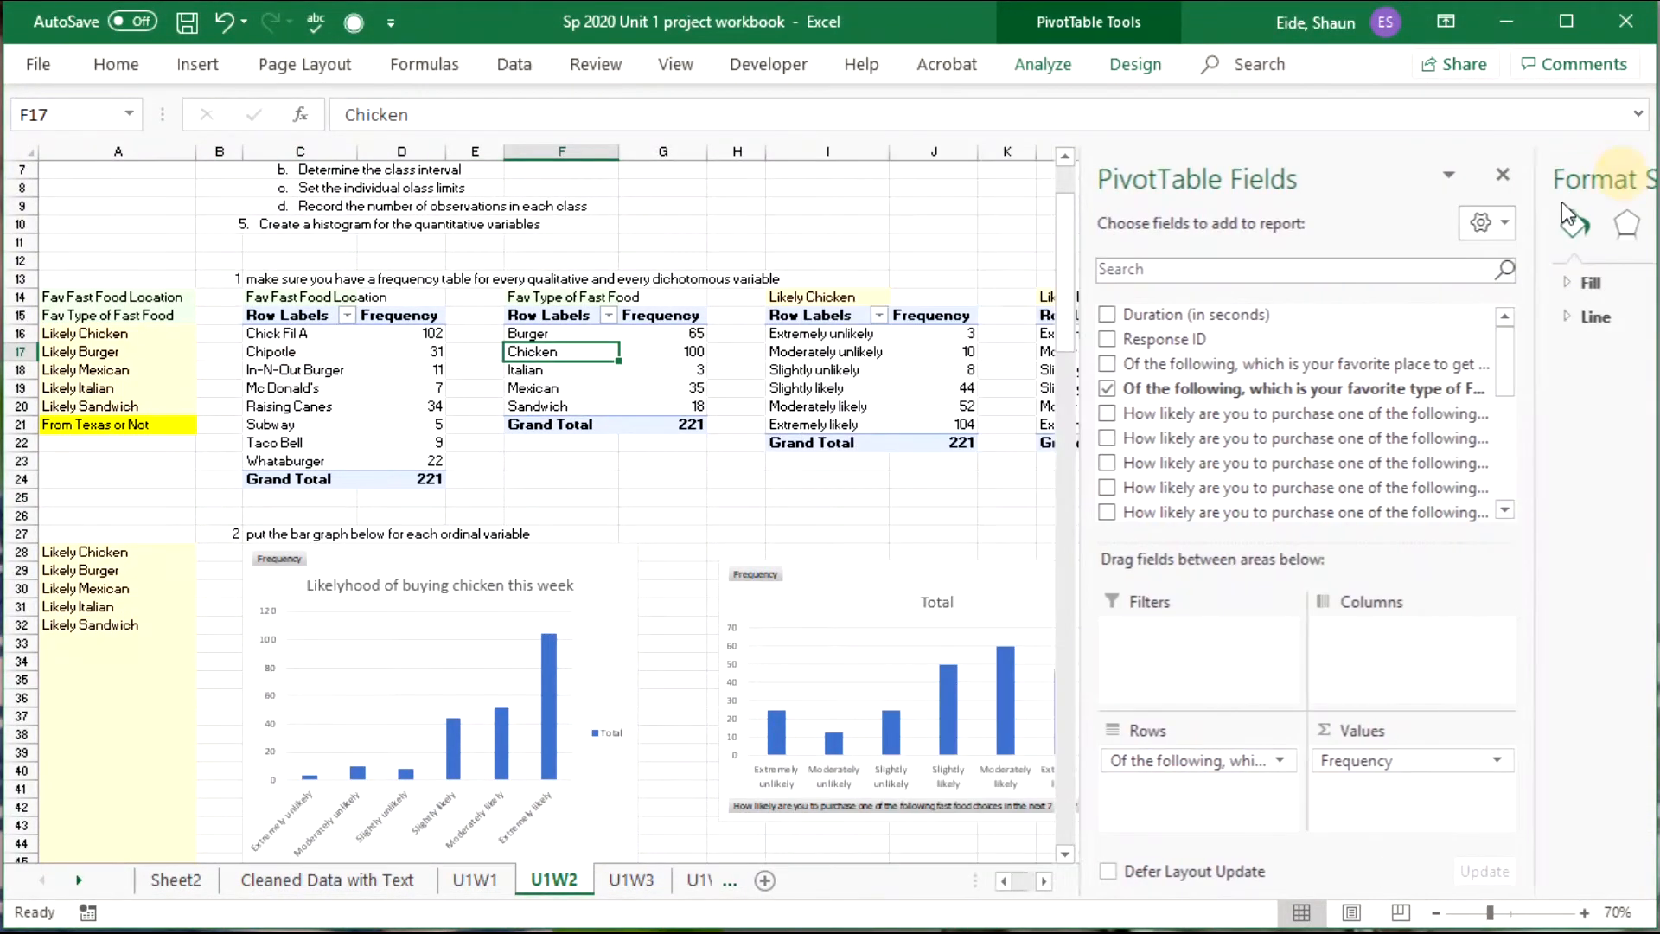
pyautogui.click(1630, 177)
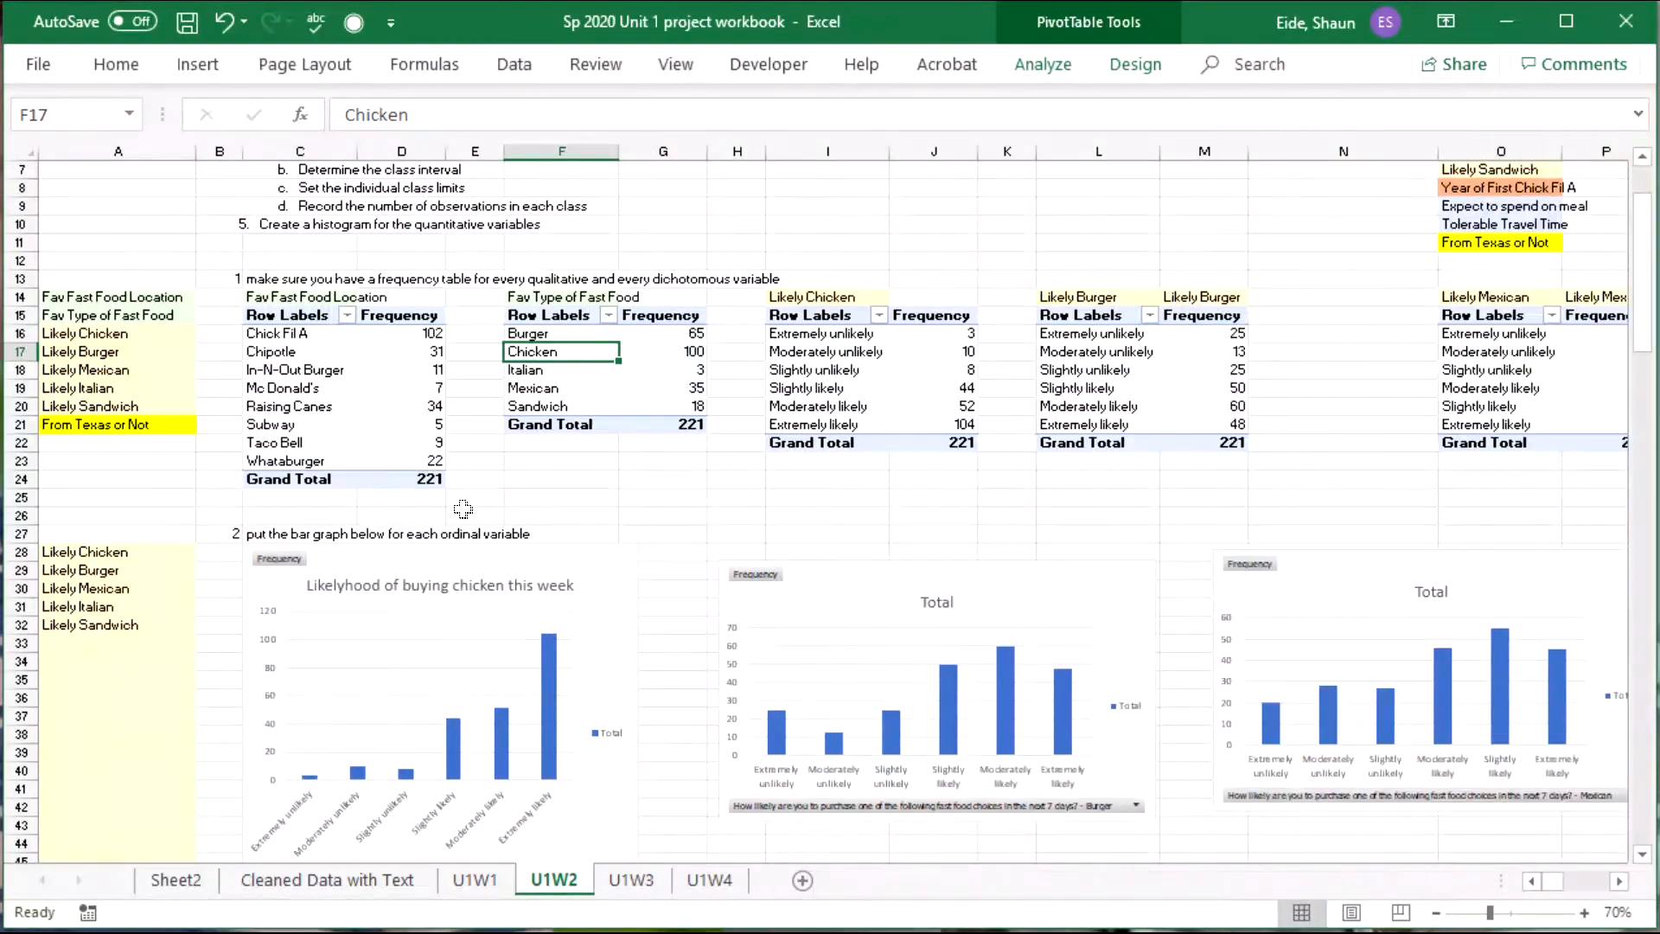
# Sort the Fav Fast Food Location pivot table by frequency from largest to smallest.
pyautogui.click(548, 491)
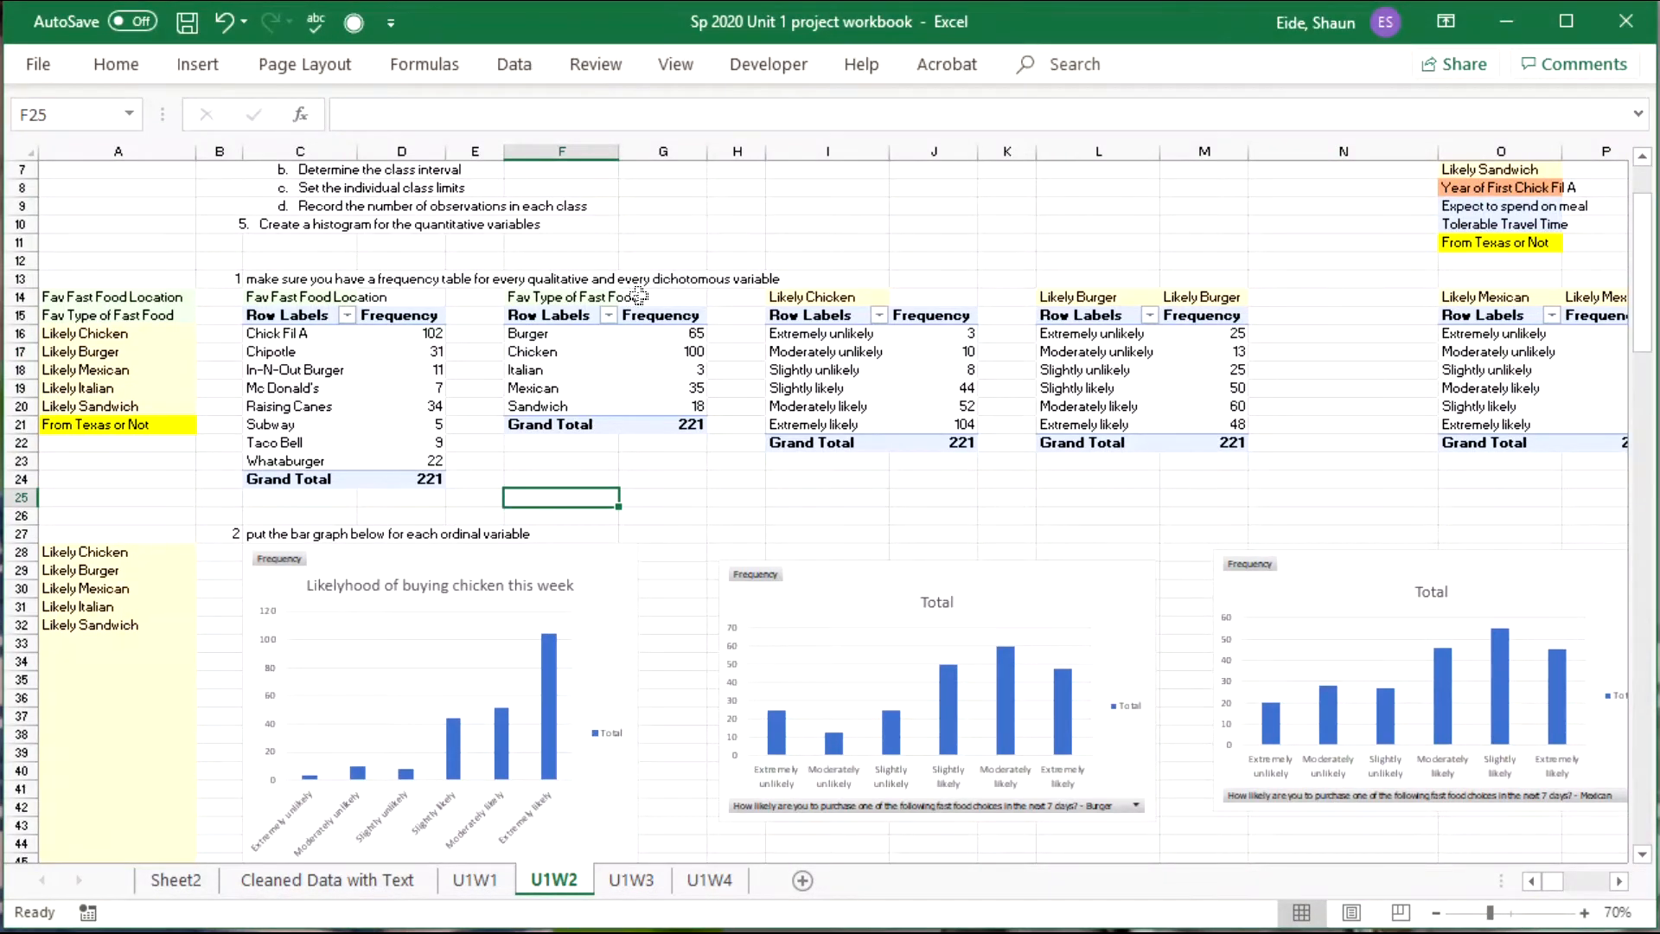
pyautogui.click(682, 333)
pyautogui.click(405, 334)
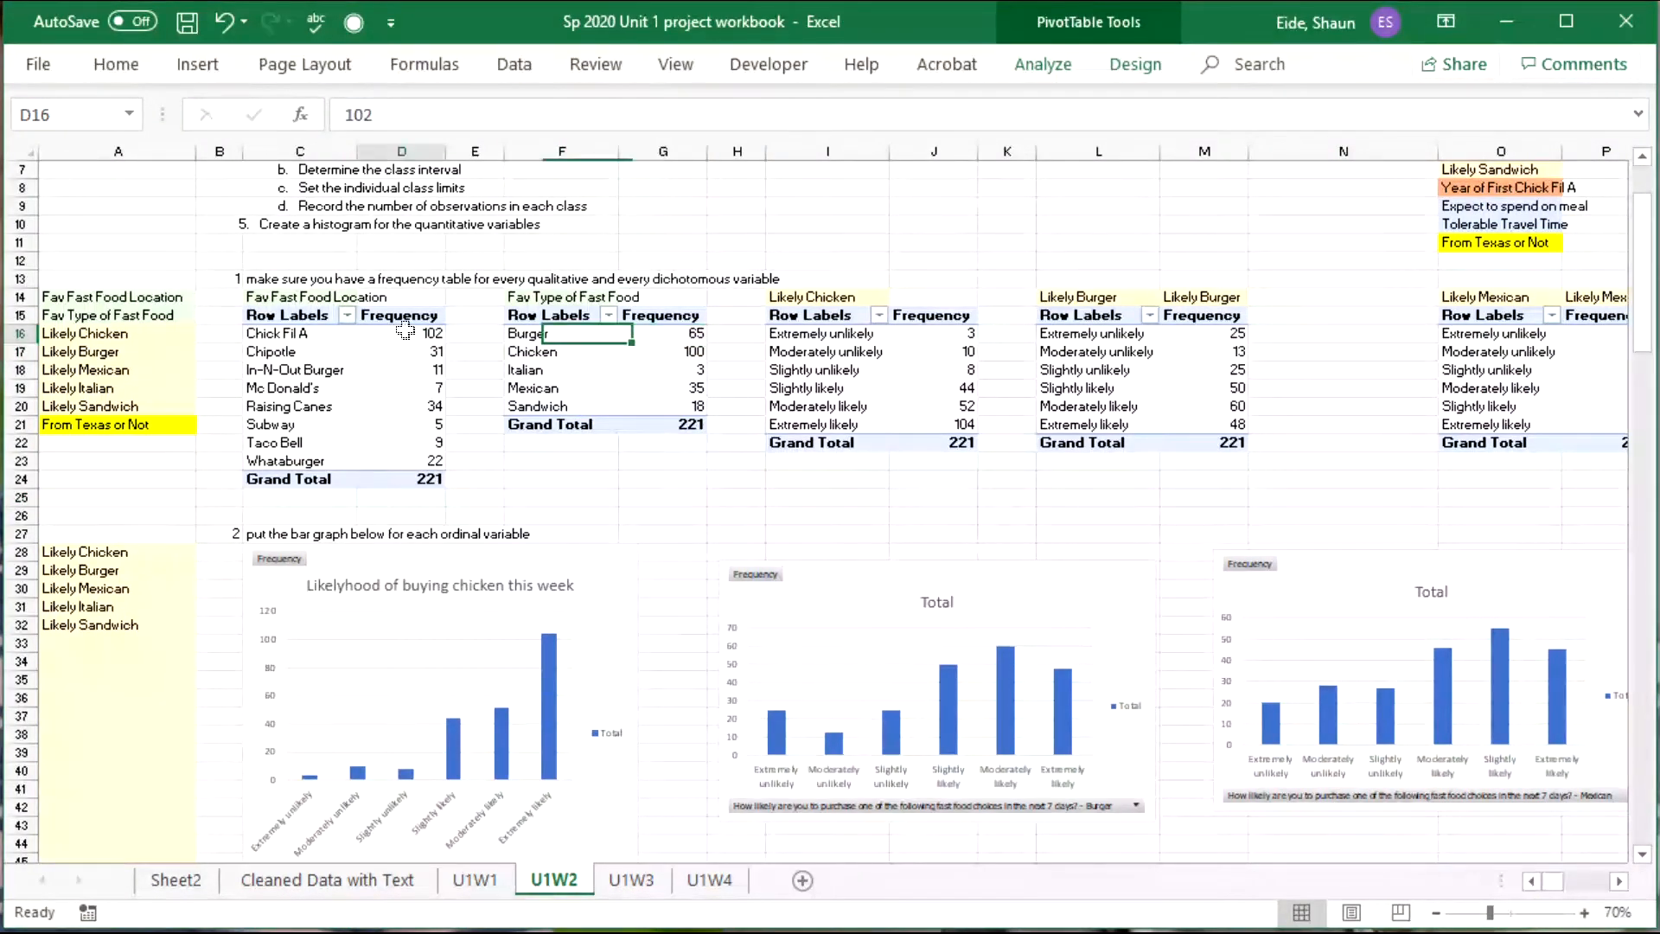
pyautogui.click(394, 424)
pyautogui.click(382, 393)
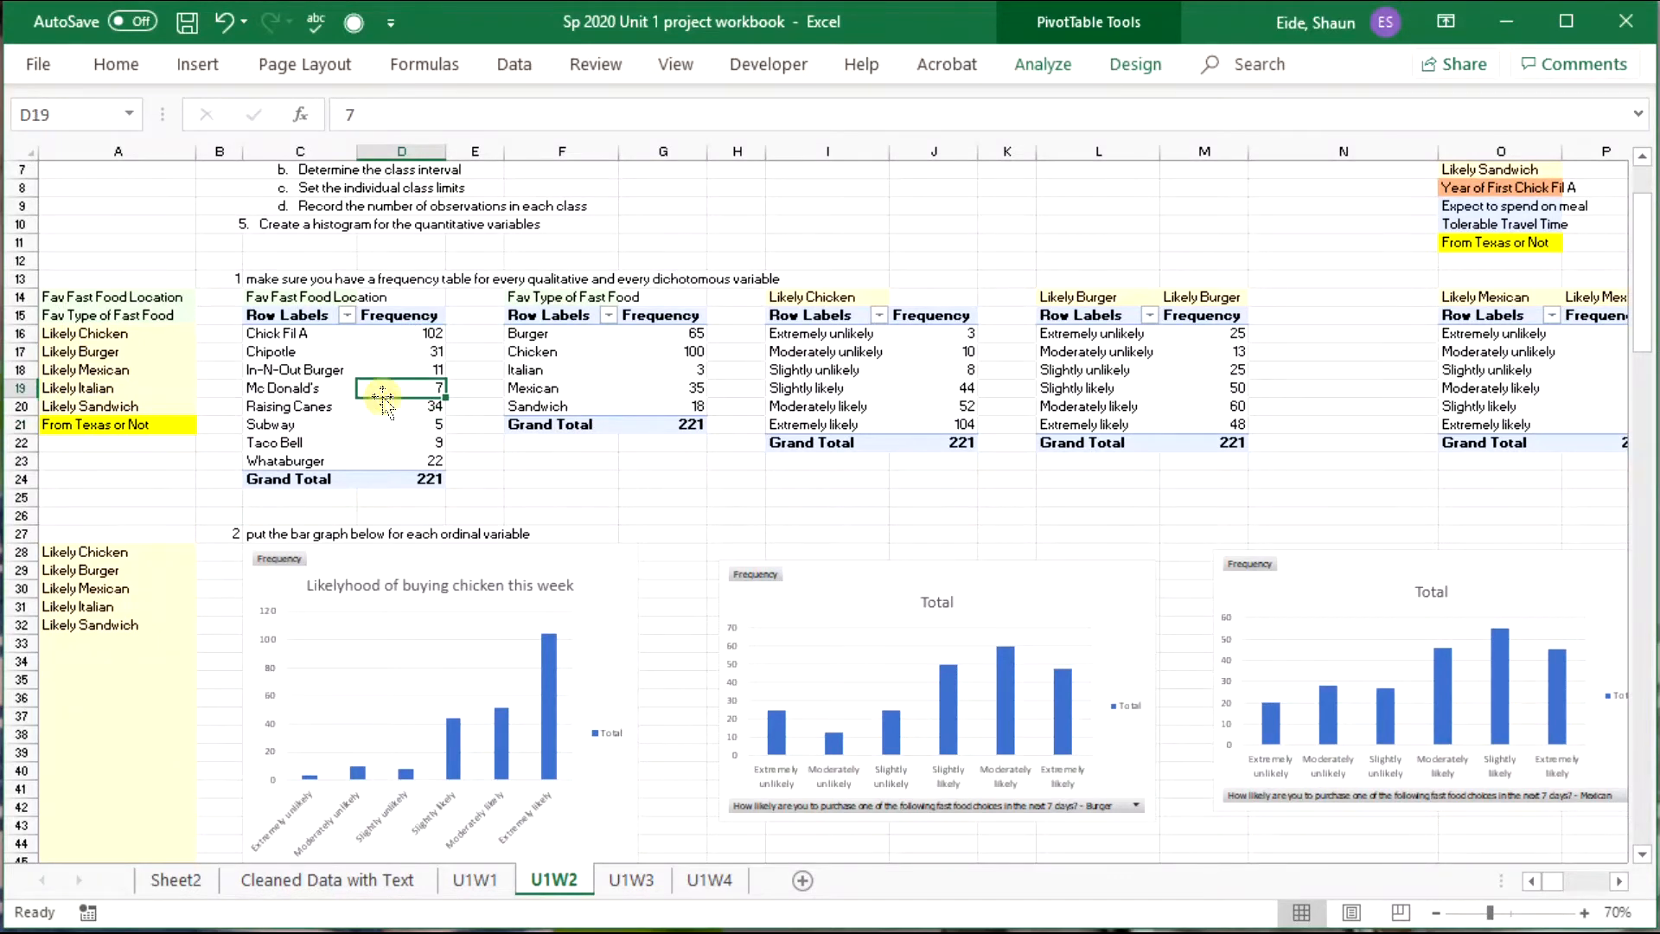
pyautogui.rightClick(383, 388)
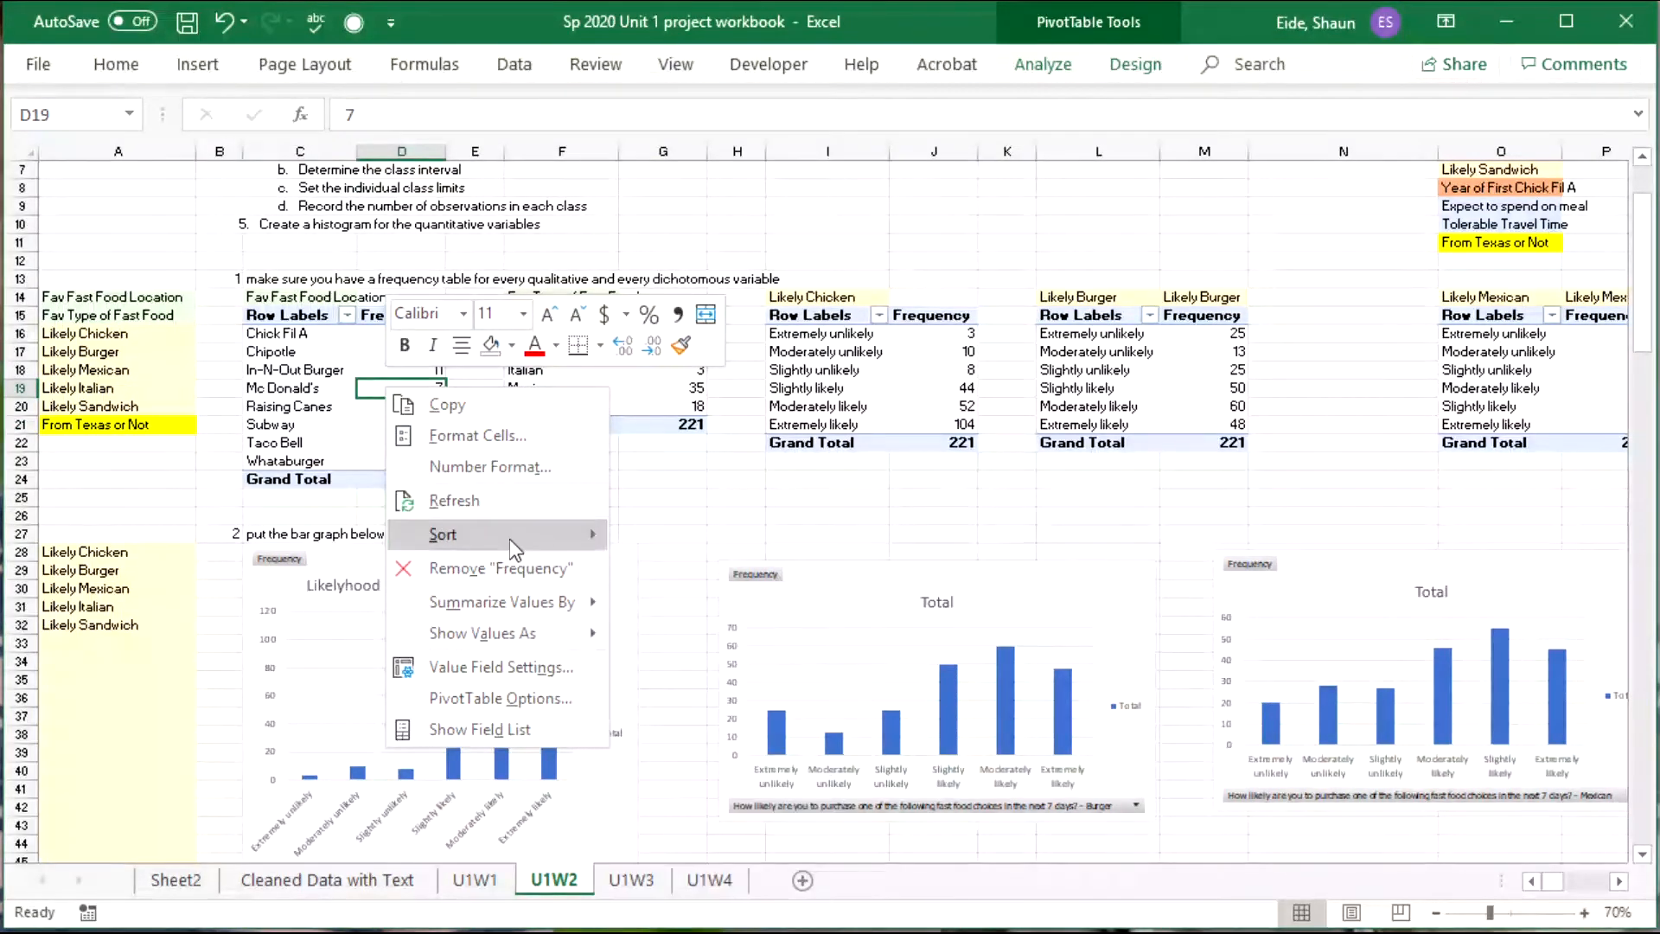
pyautogui.moveTo(510, 539)
pyautogui.click(758, 567)
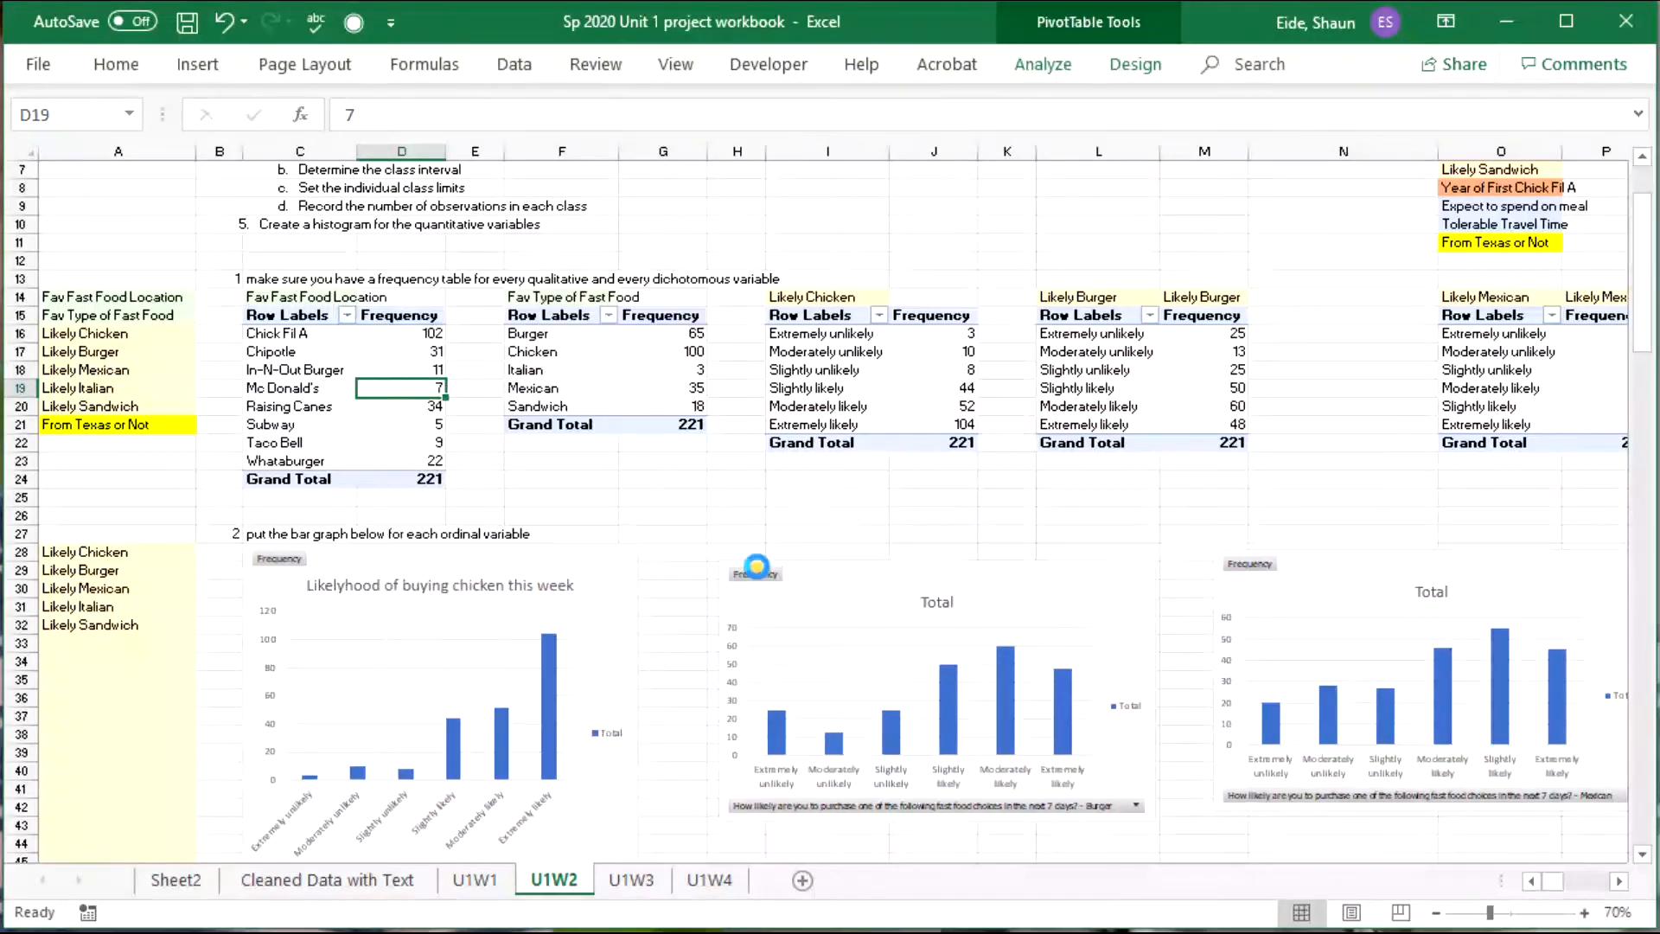
pyautogui.click(545, 481)
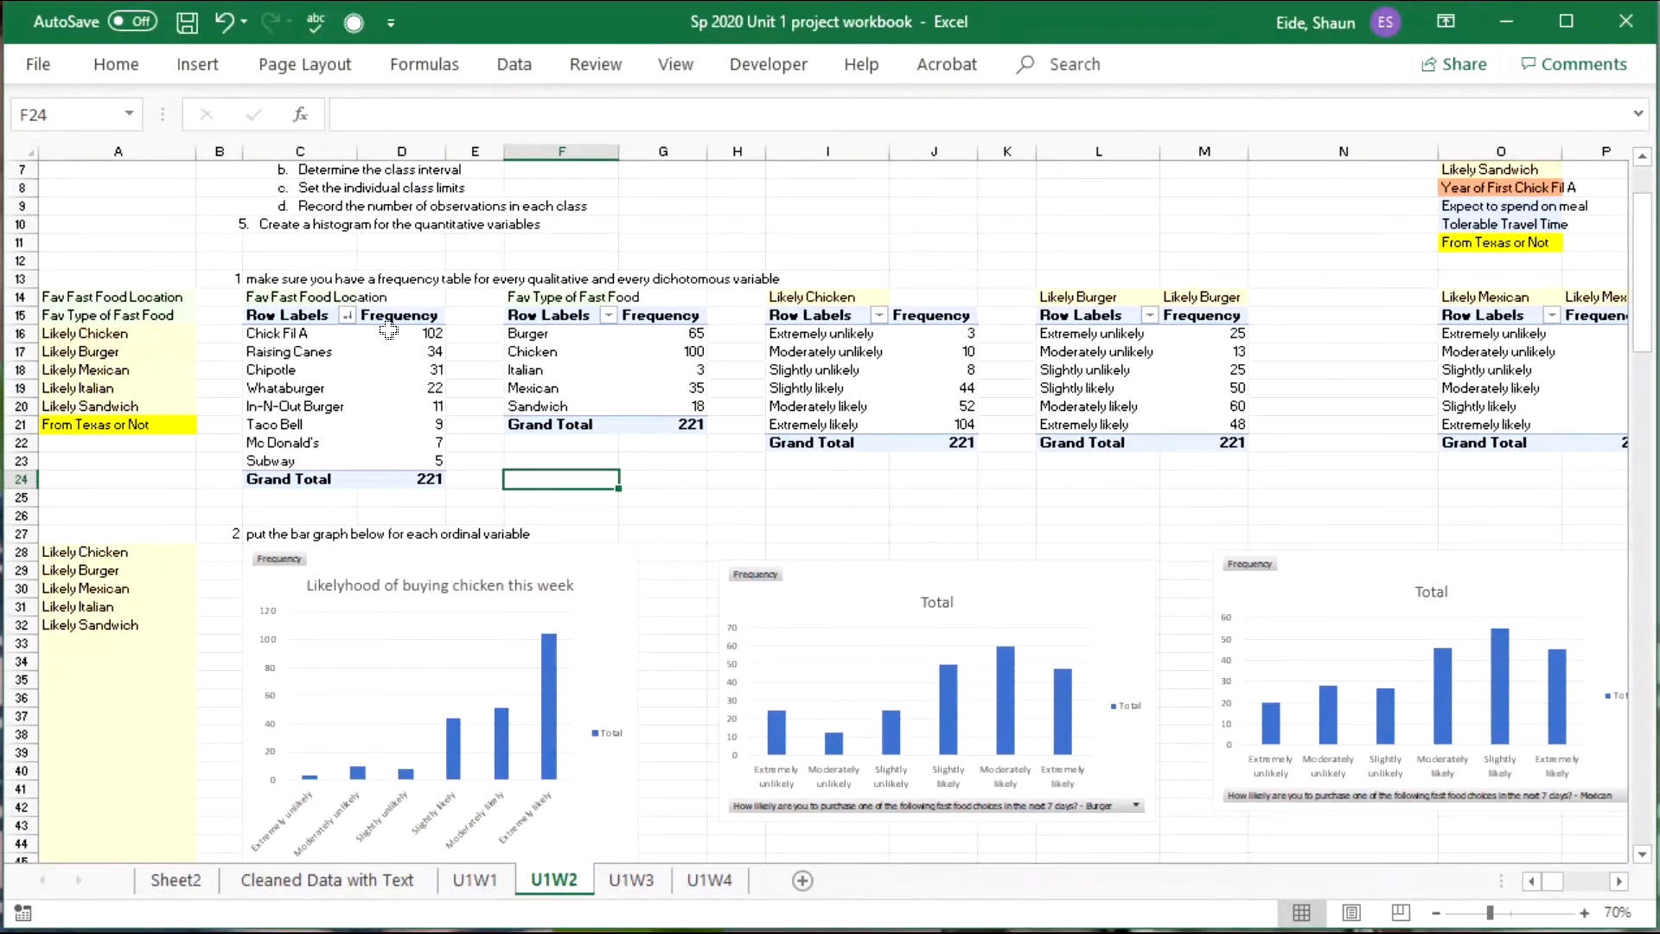
# Insert a pie PivotChart from the Fav Fast Food Location pivot table and move it down to the pie graph section of task 3.
pyautogui.click(430, 369)
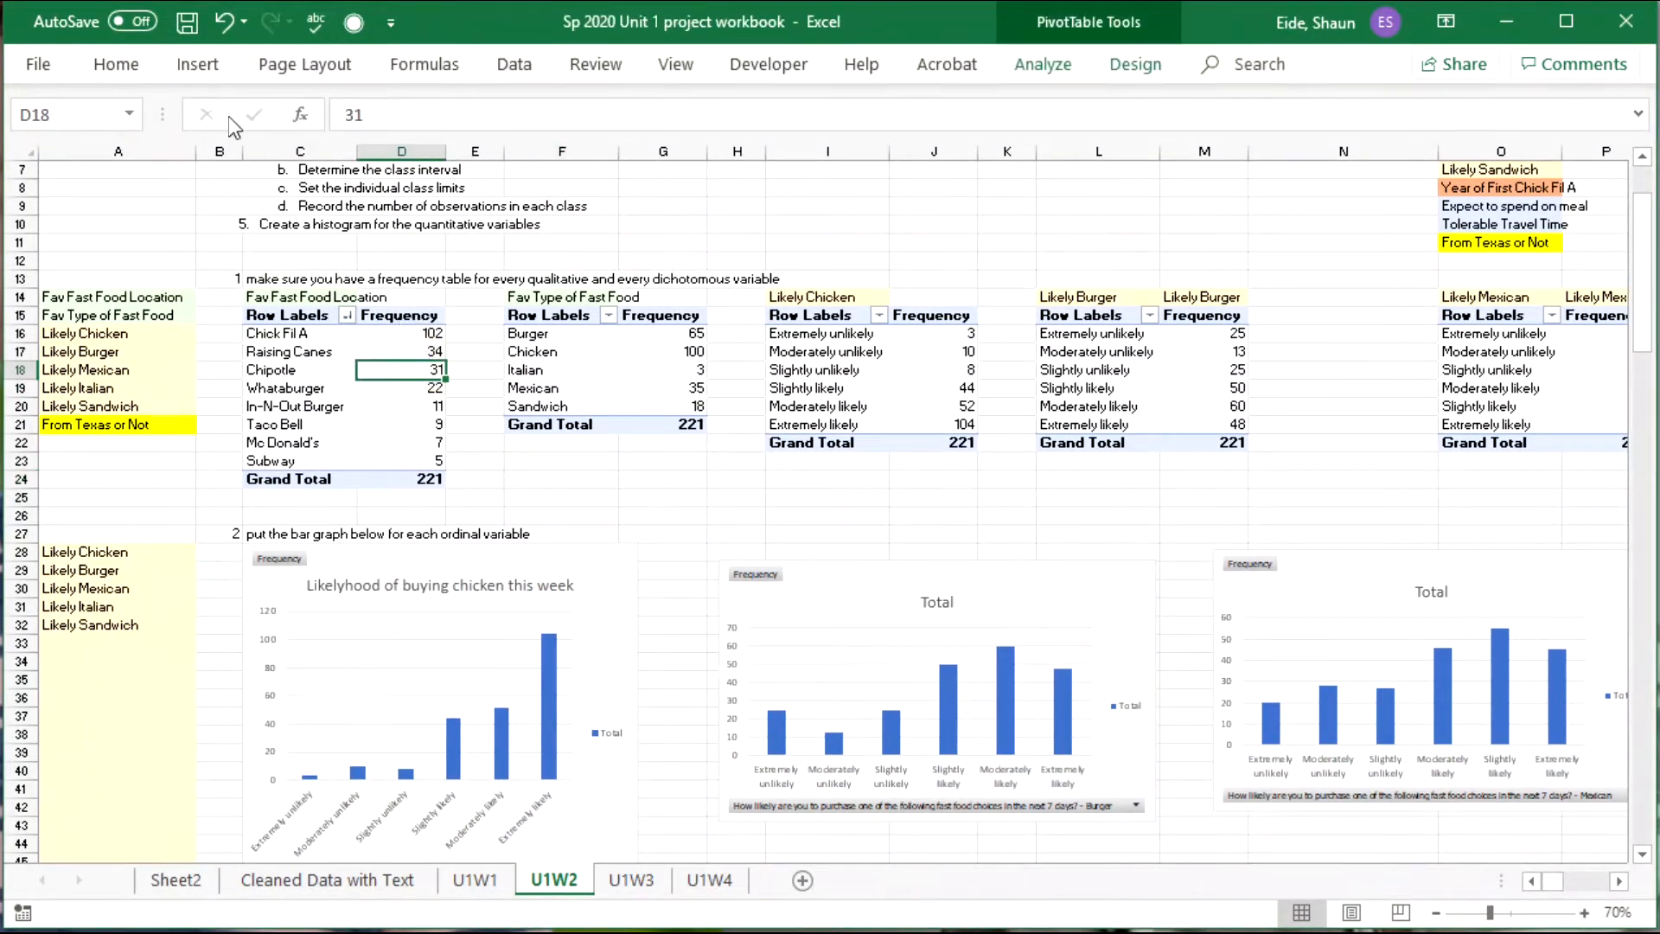
pyautogui.click(197, 68)
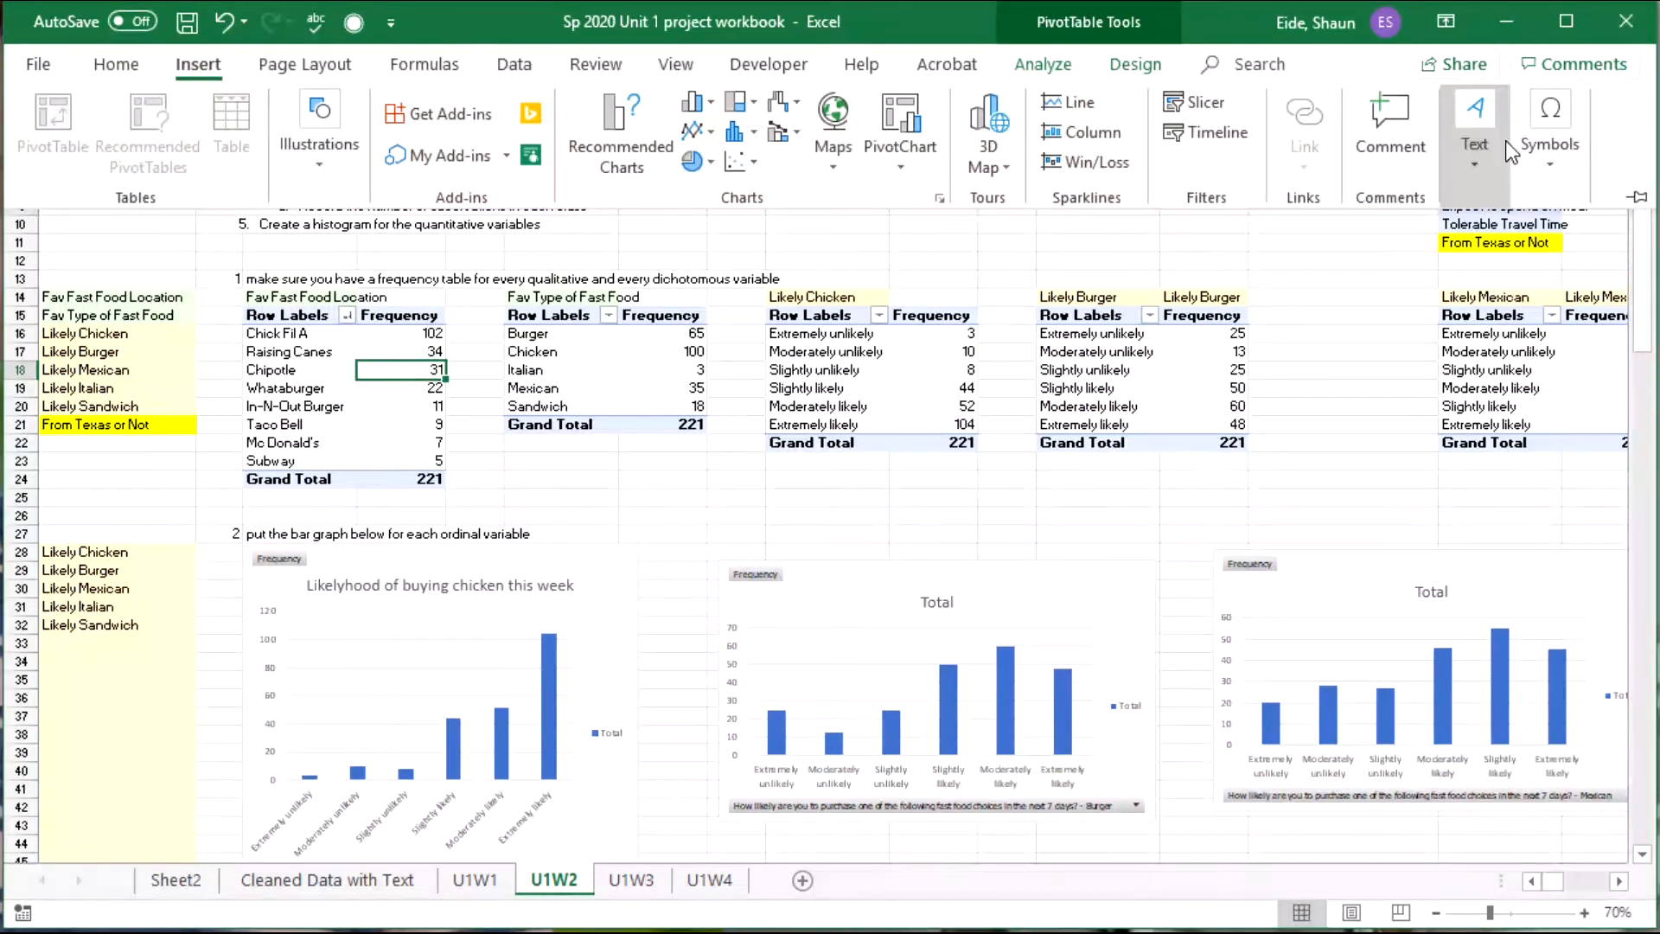
pyautogui.click(1034, 64)
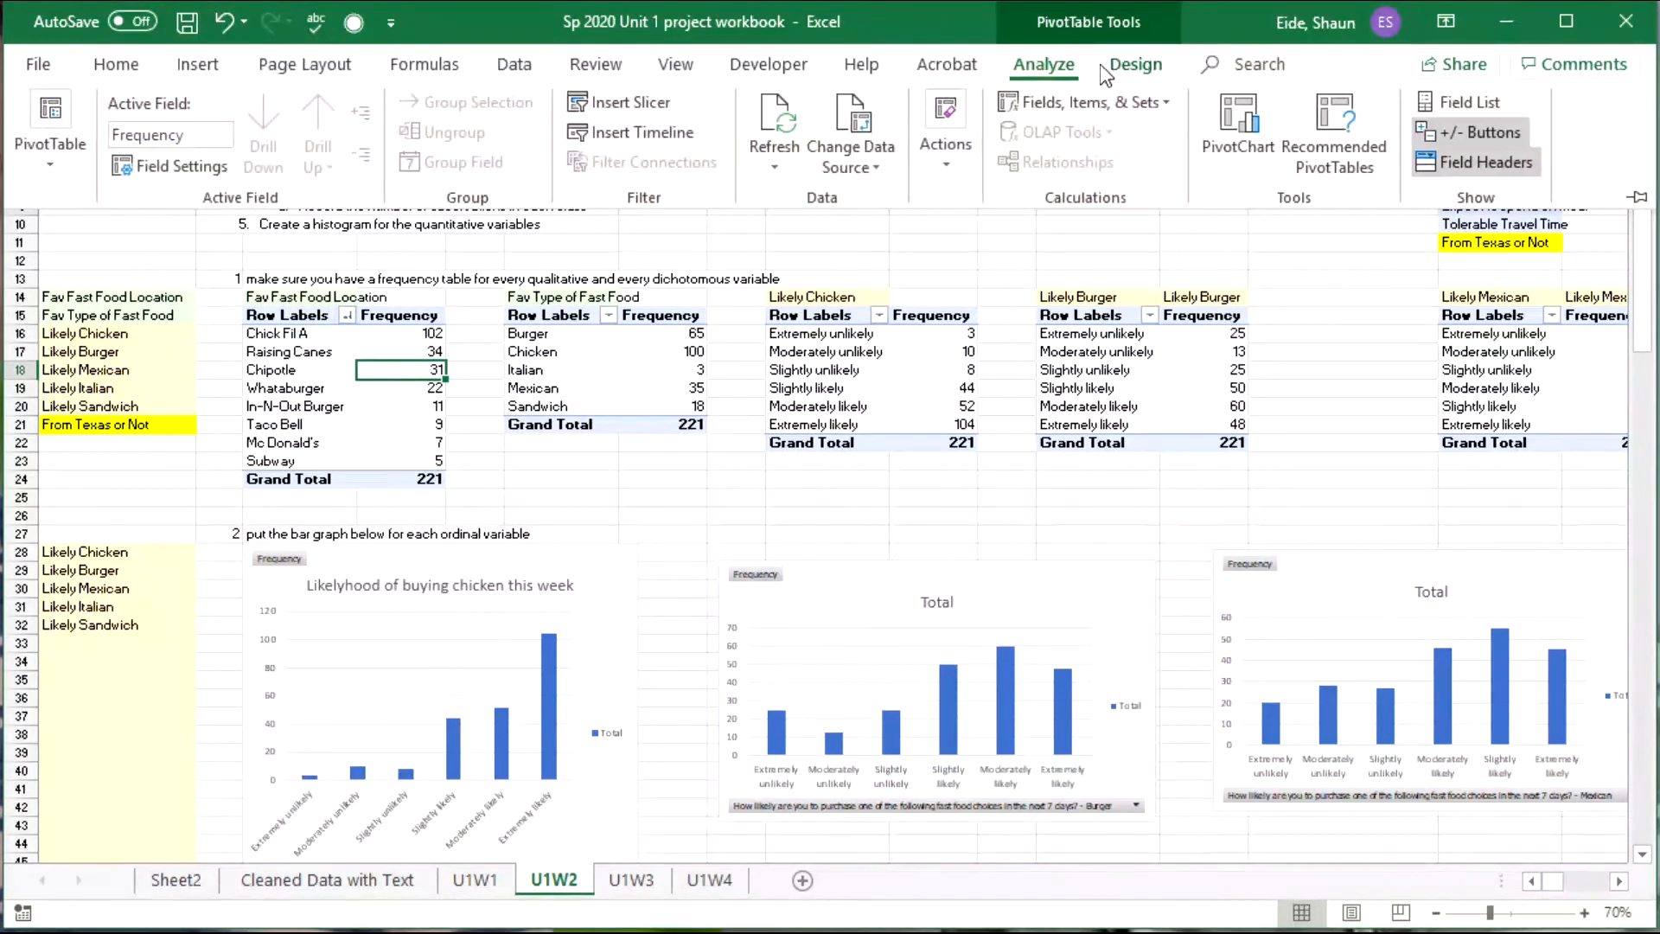
pyautogui.click(1242, 138)
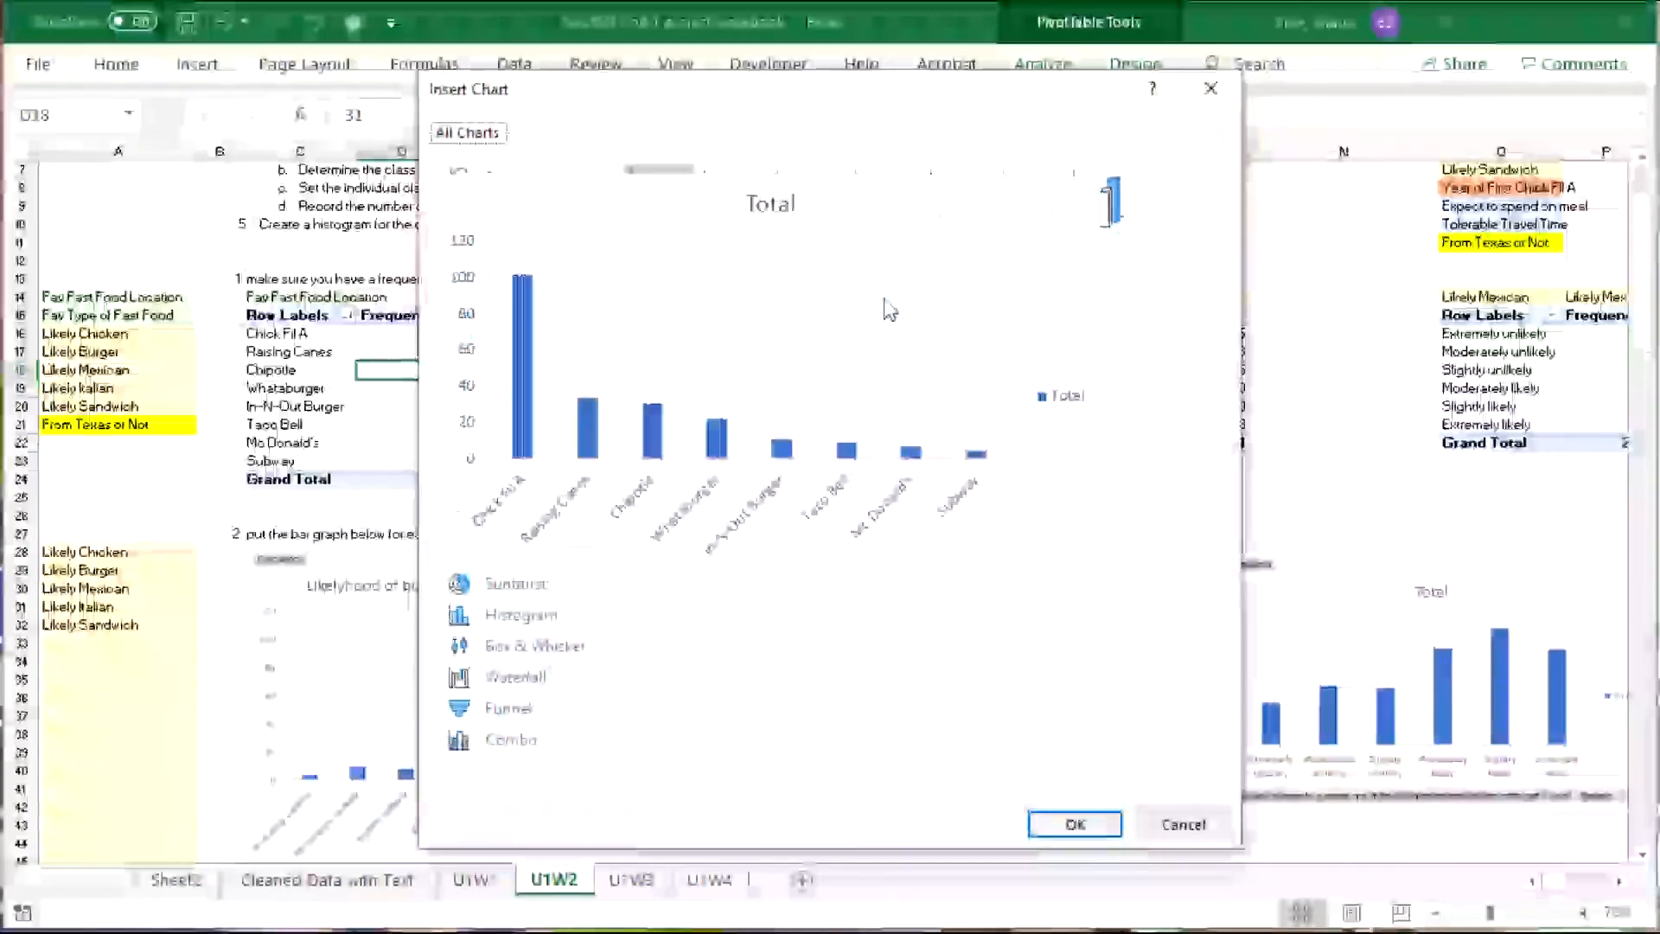
pyautogui.click(480, 303)
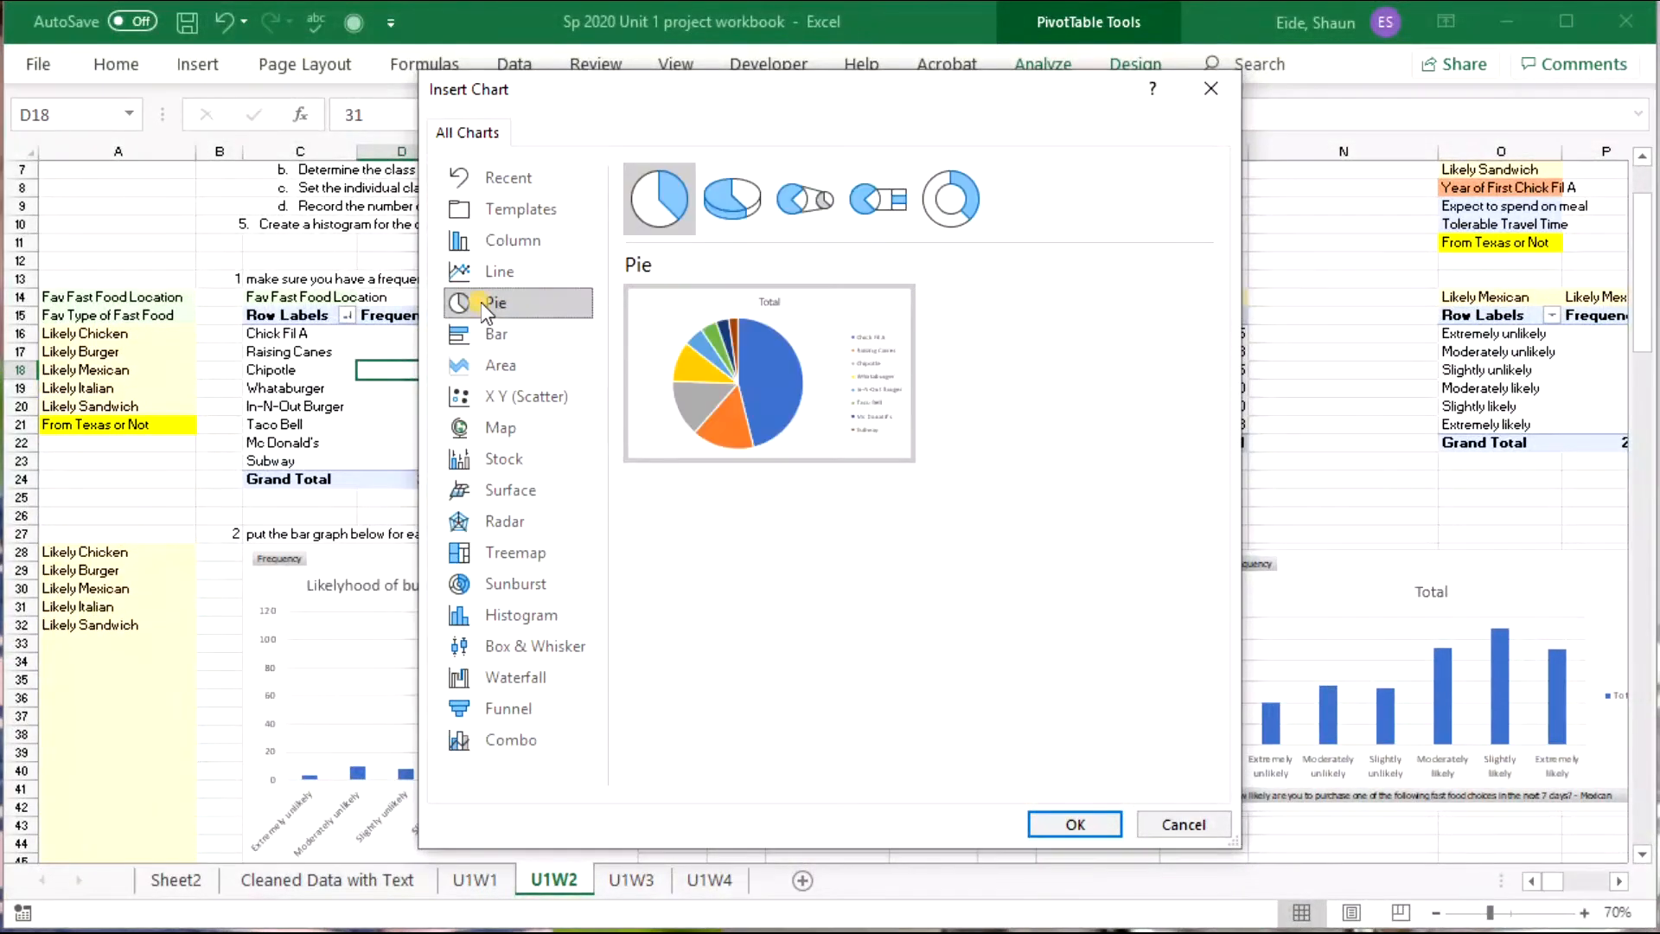
pyautogui.click(1075, 825)
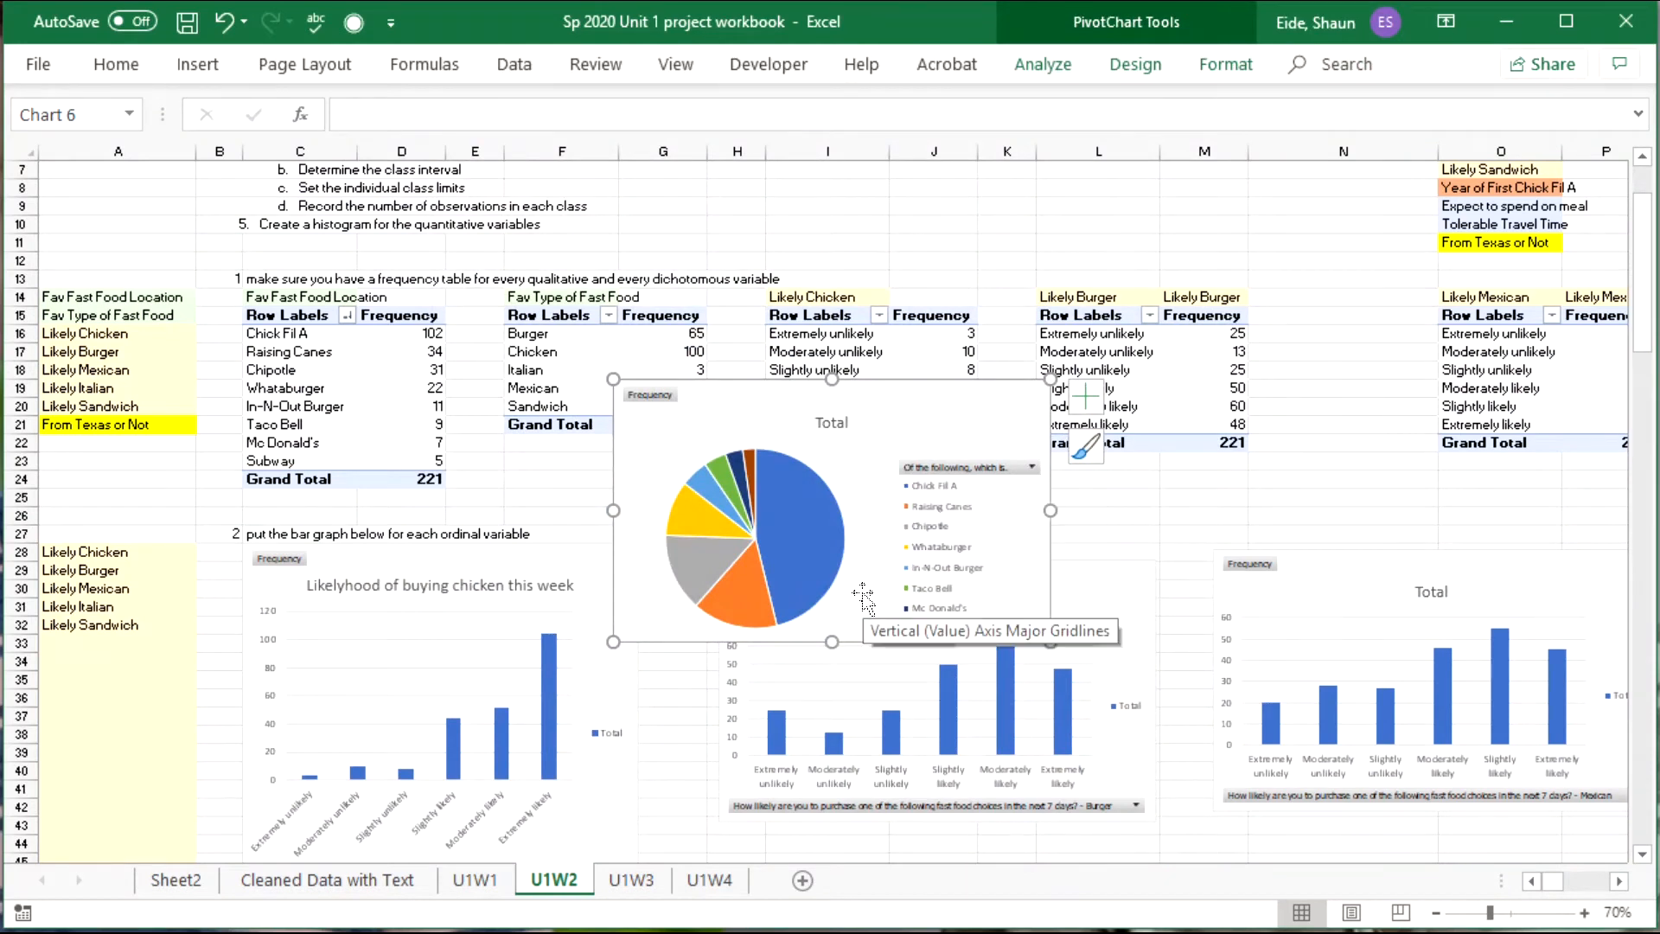
pyautogui.click(832, 422)
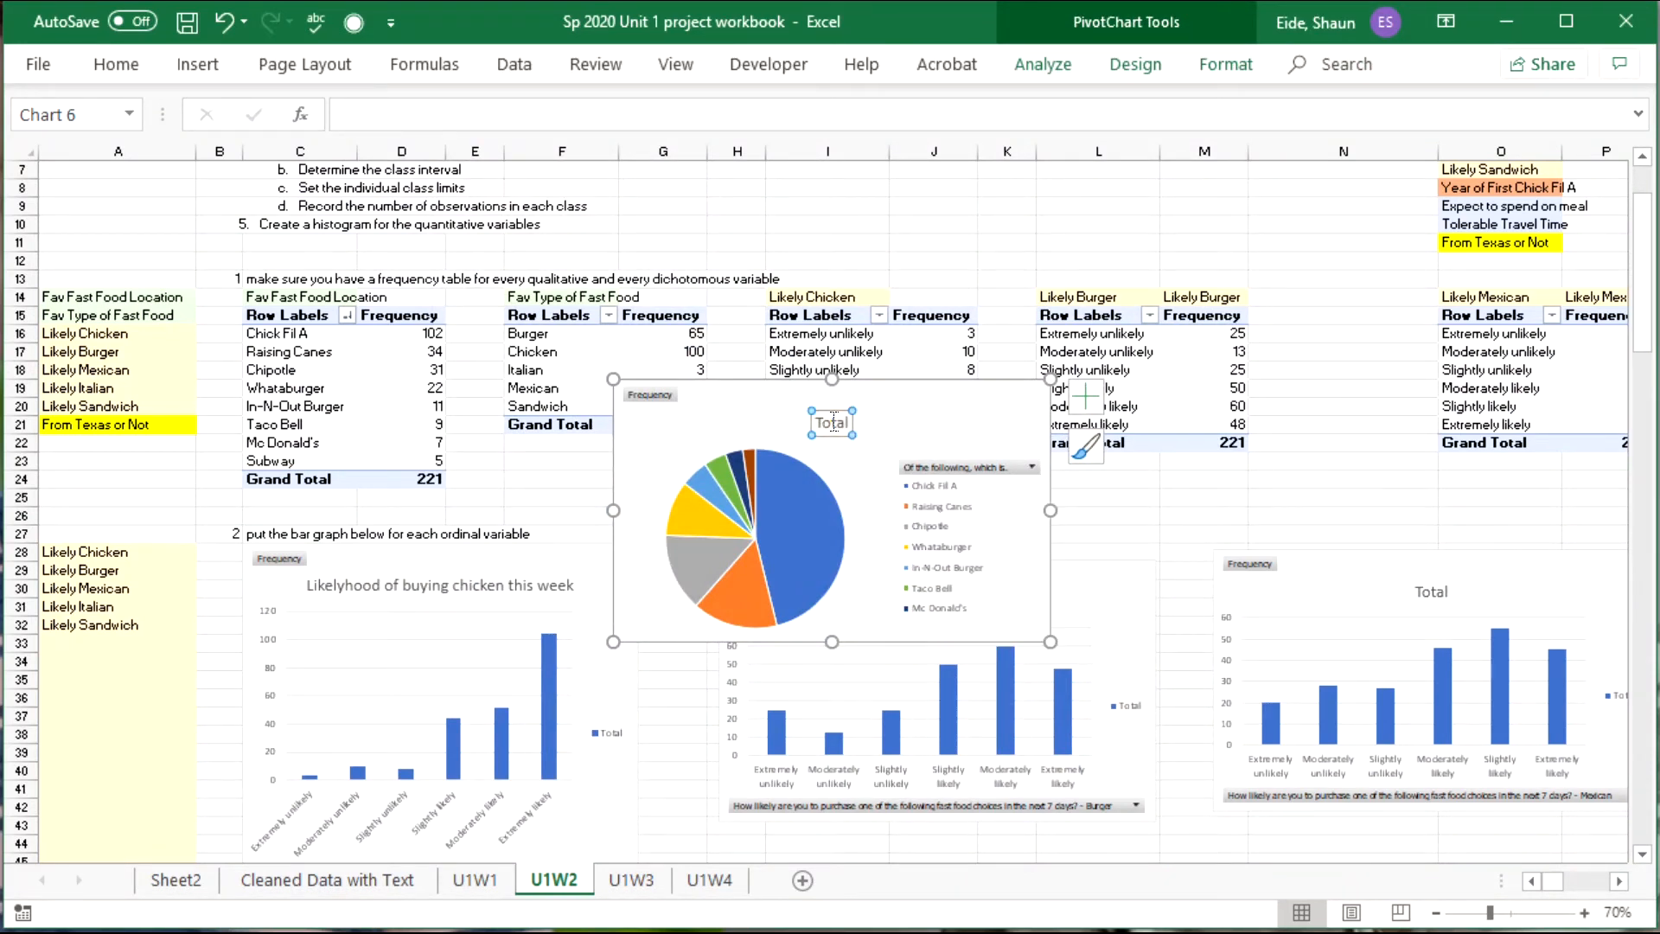
pyautogui.moveTo(890, 390); pyautogui.dragTo(1140, 591)
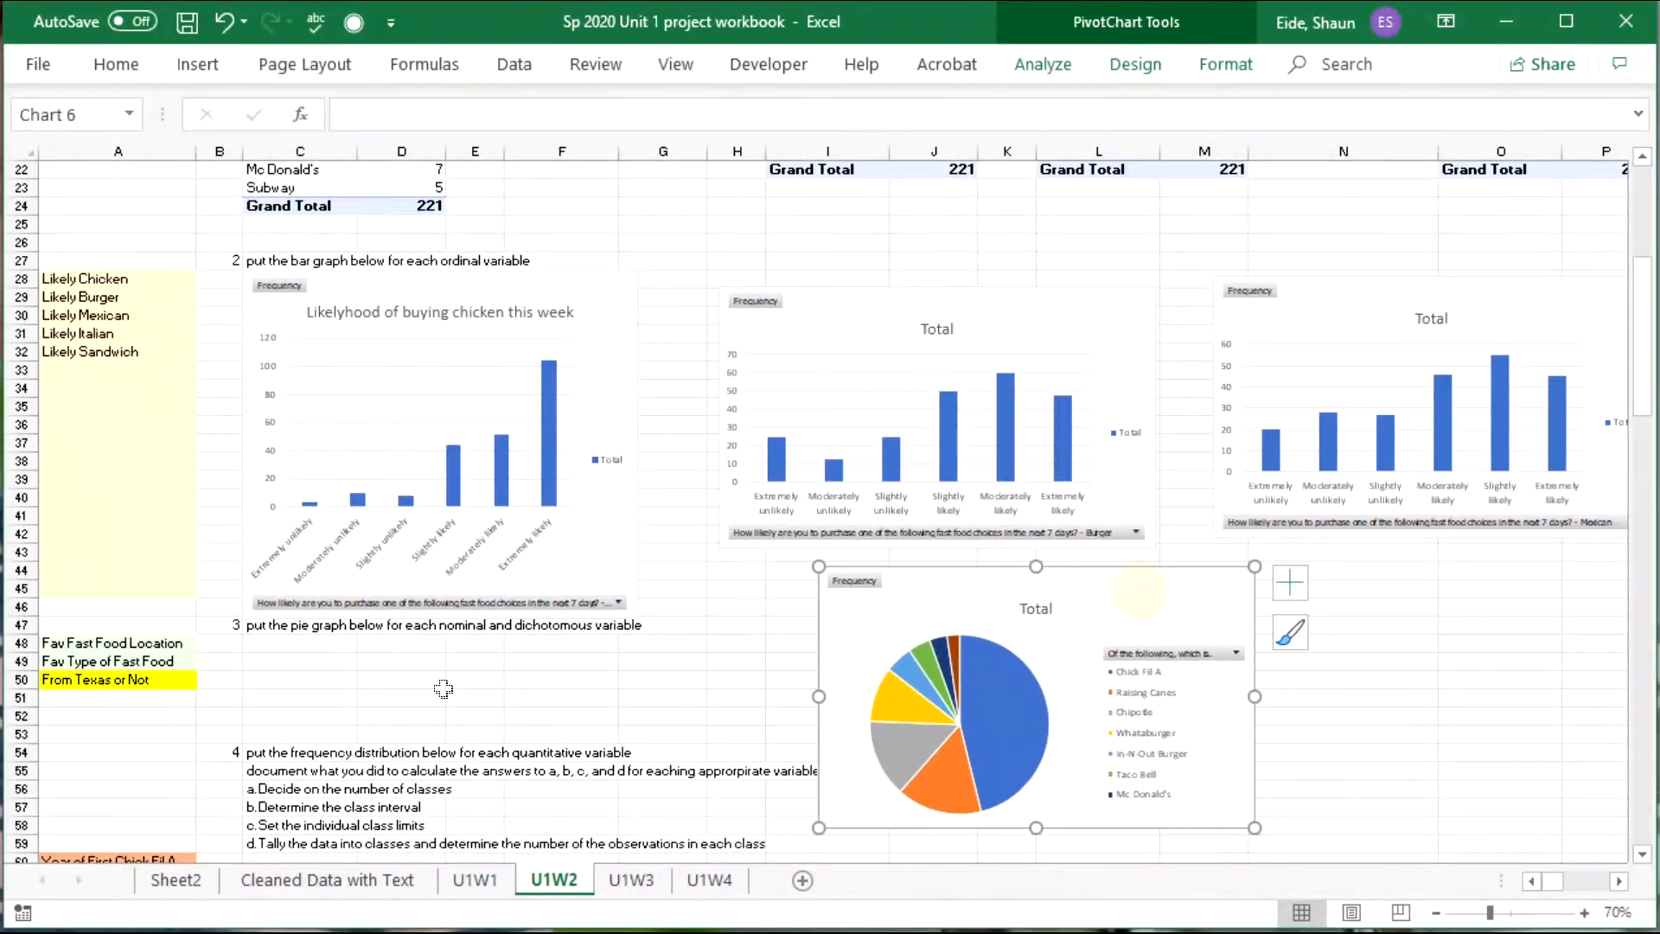
# Insert seven blank rows at rows 52 to 58, above task 4, to make room for the pie graphs.
pyautogui.click(160, 735)
pyautogui.scroll(-3, 138, 726)
pyautogui.moveTo(22, 661); pyautogui.dragTo(22, 552)
pyautogui.rightClick(32, 553)
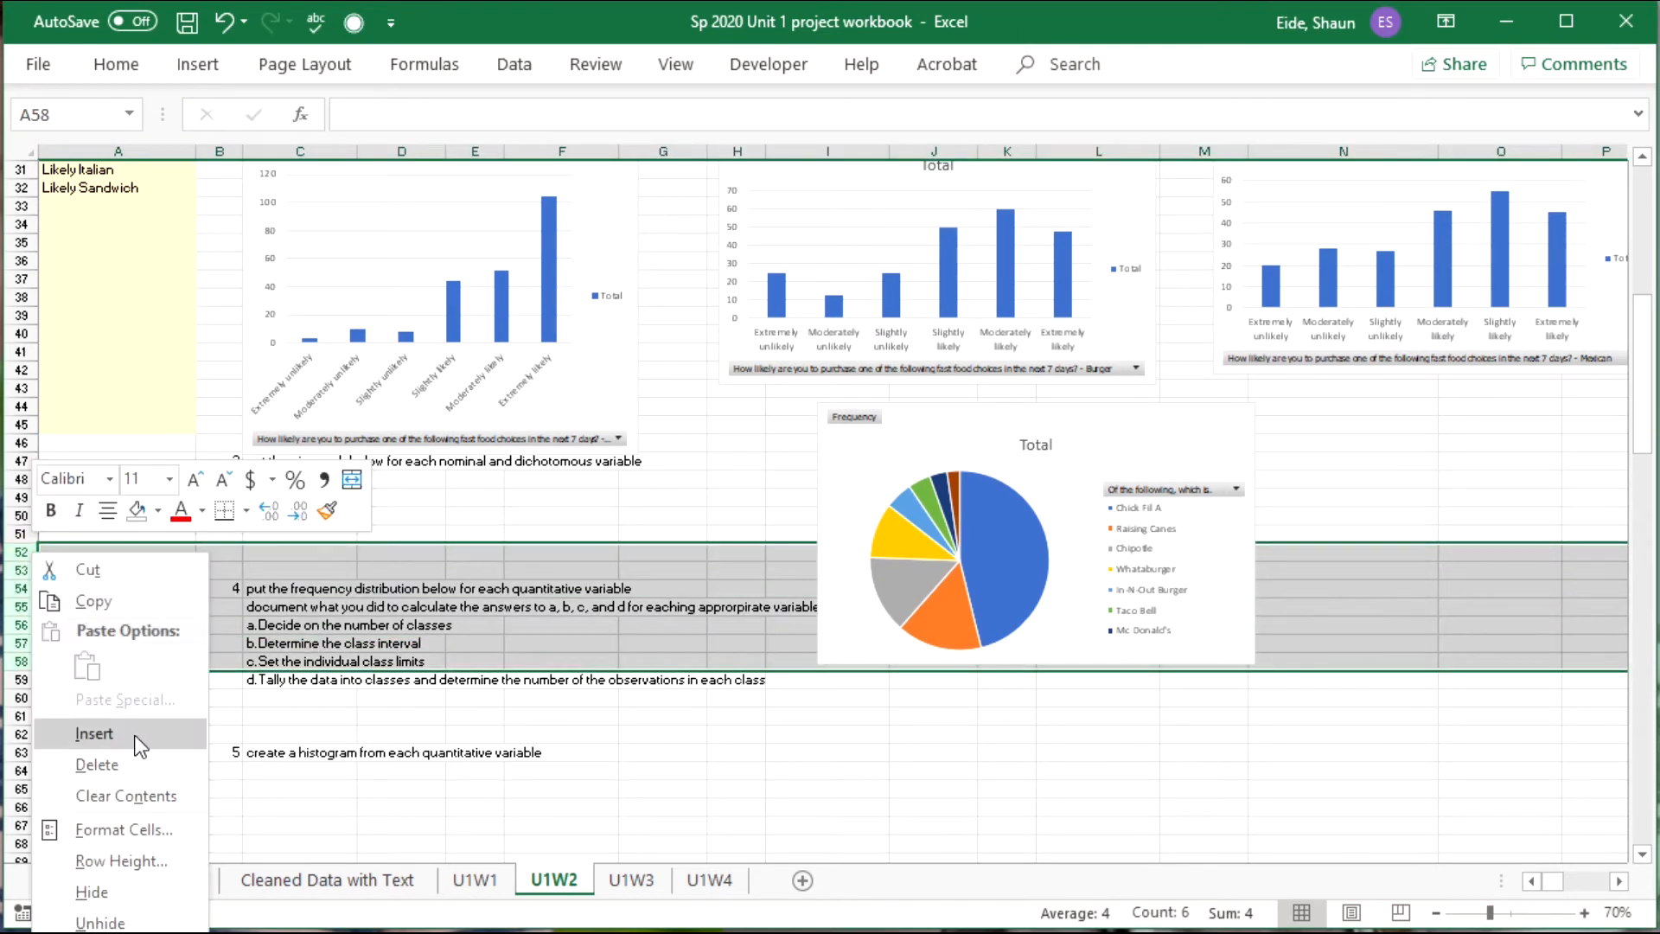
pyautogui.click(93, 734)
# Shorten the Fav Fast Food Location pie chart so it ends above task 4, and move it beneath the task 3 instruction.
pyautogui.click(1101, 782)
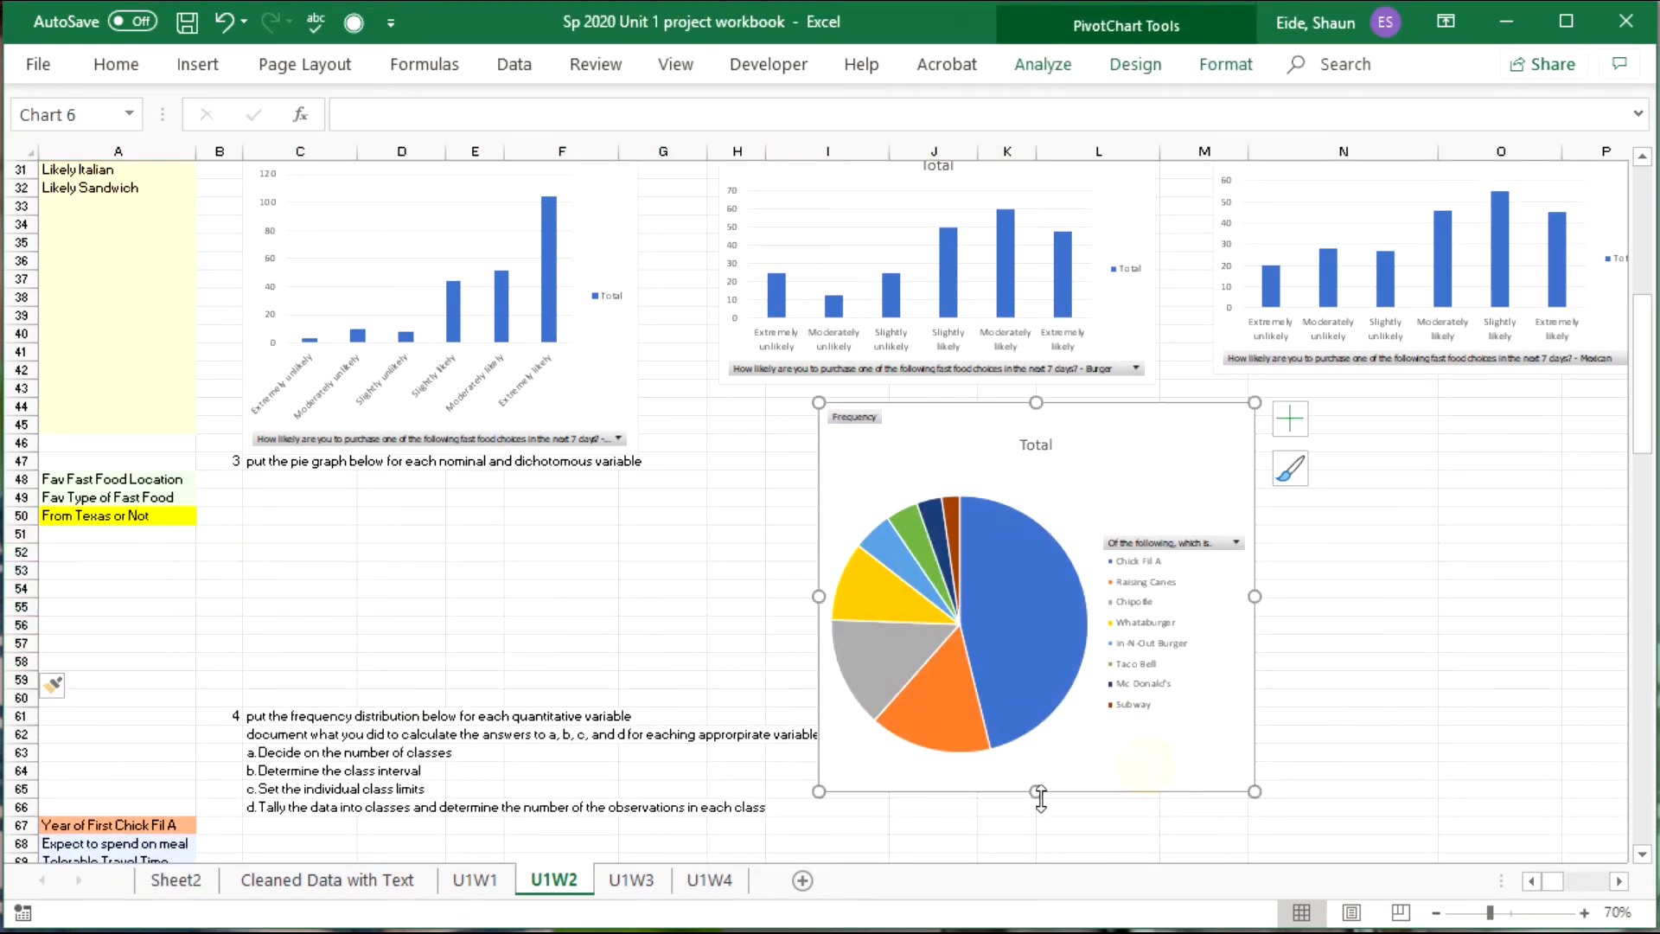
pyautogui.moveTo(1036, 793); pyautogui.dragTo(1036, 677)
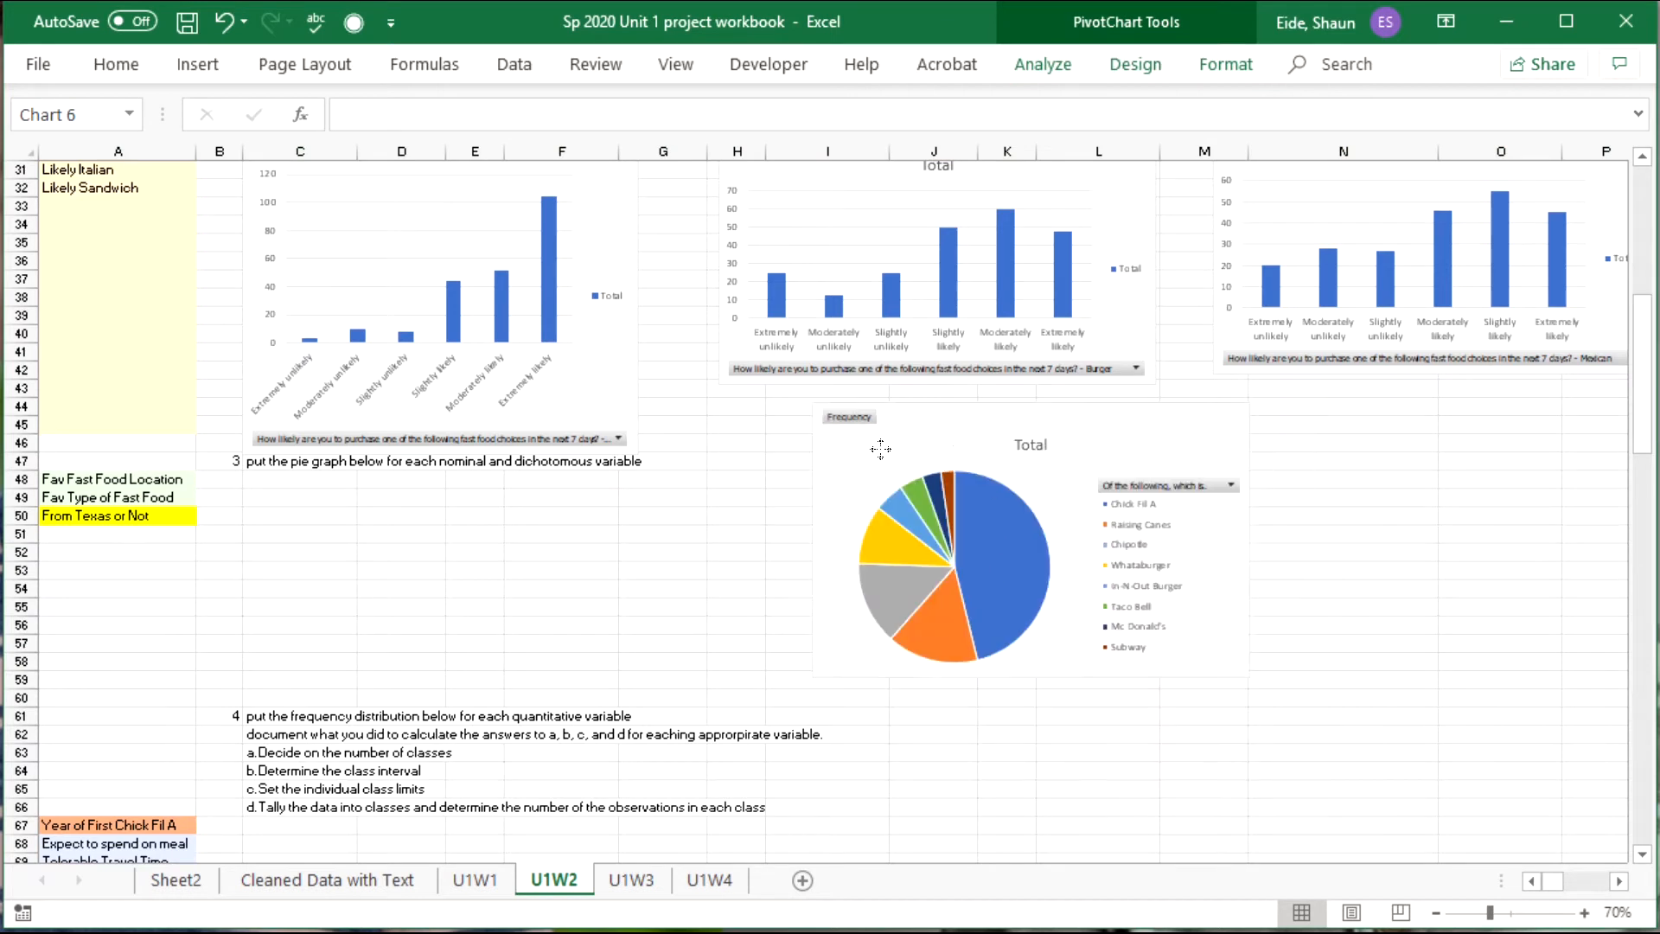
pyautogui.moveTo(1026, 506); pyautogui.dragTo(923, 519)
pyautogui.moveTo(1149, 413); pyautogui.dragTo(1117, 474)
pyautogui.moveTo(988, 503); pyautogui.dragTo(575, 523)
# Insert a pie PivotChart from the Fav Type of Fast Food pivot table.
pyautogui.scroll(8, 596, 415)
pyautogui.click(586, 369)
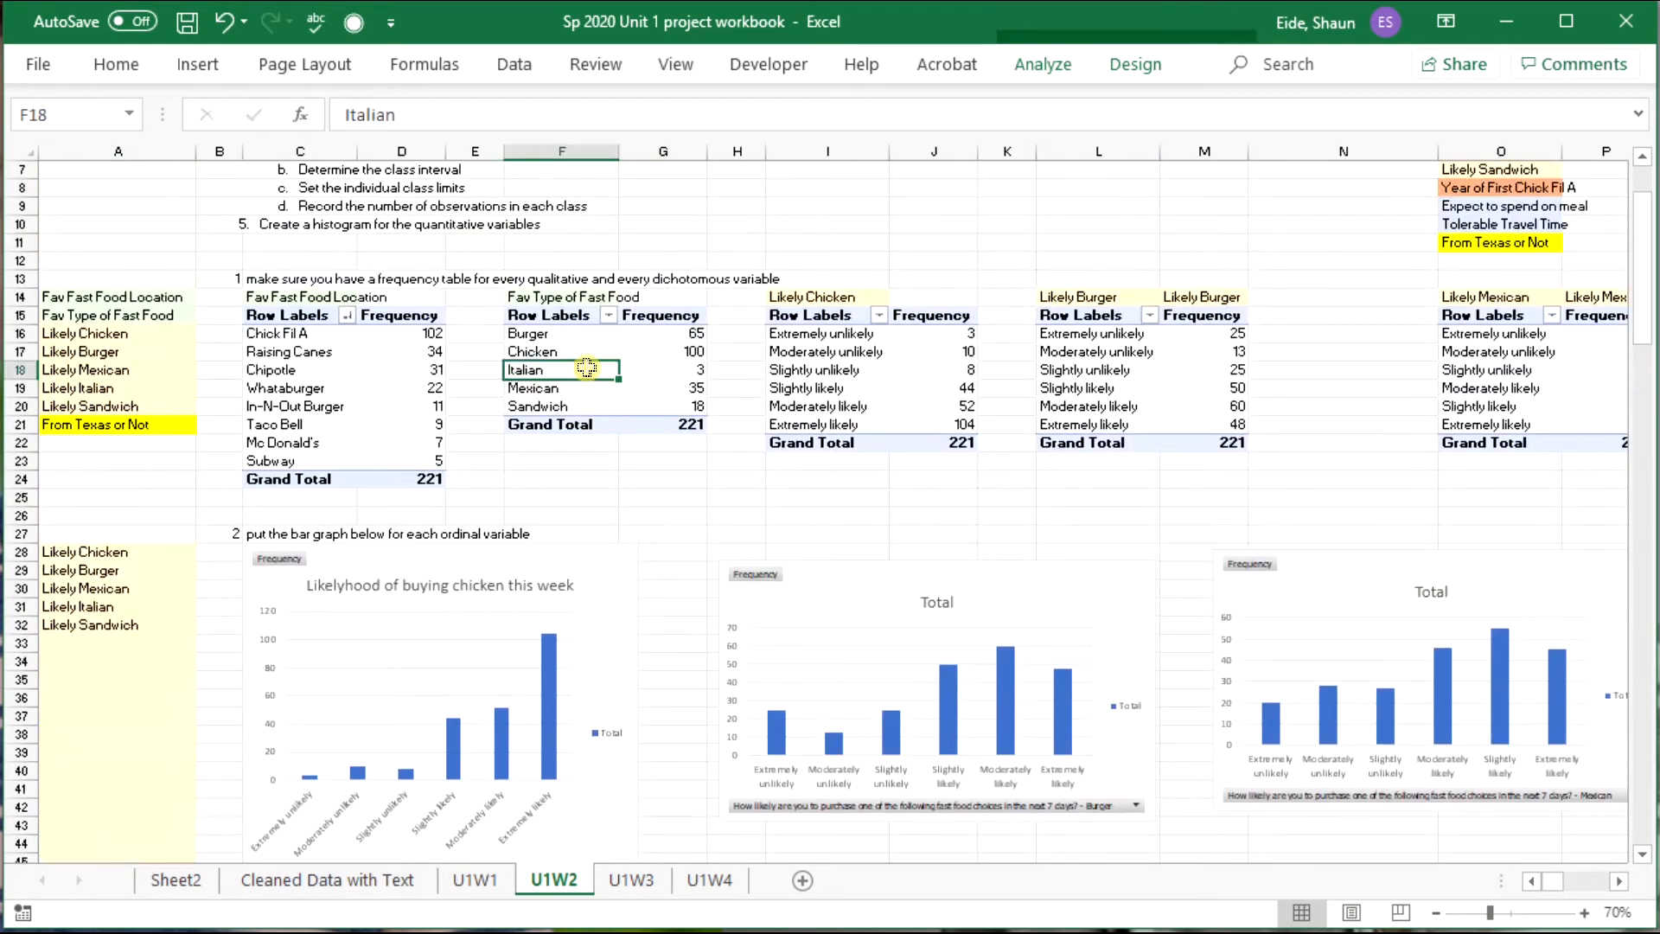
pyautogui.click(661, 370)
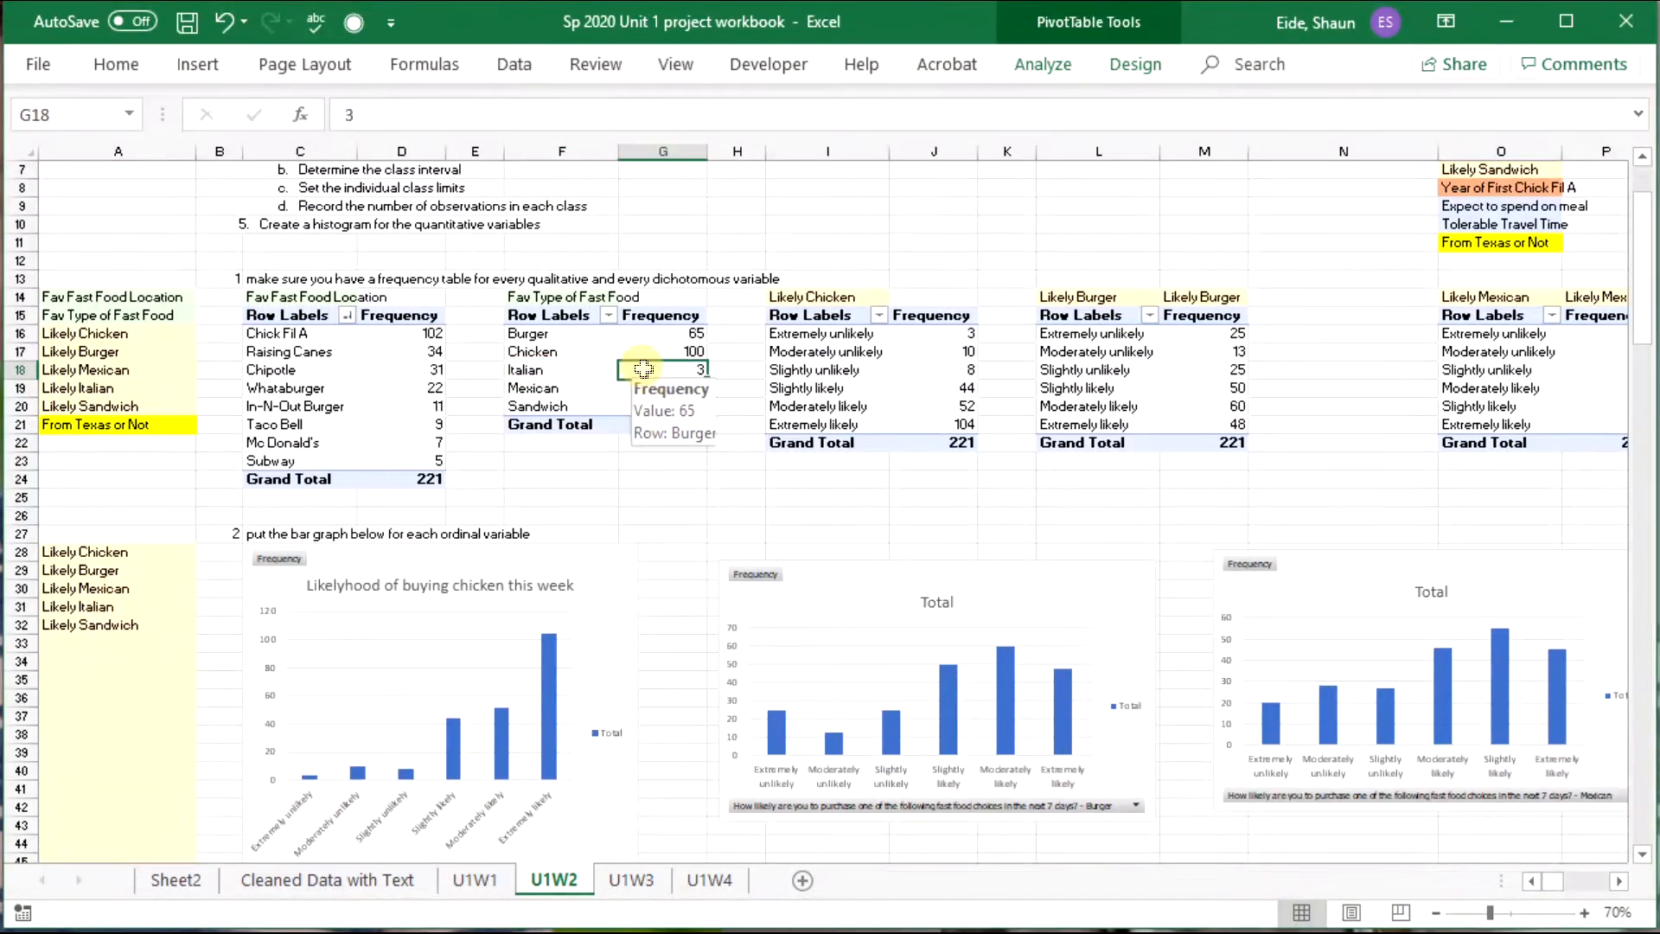
pyautogui.click(198, 64)
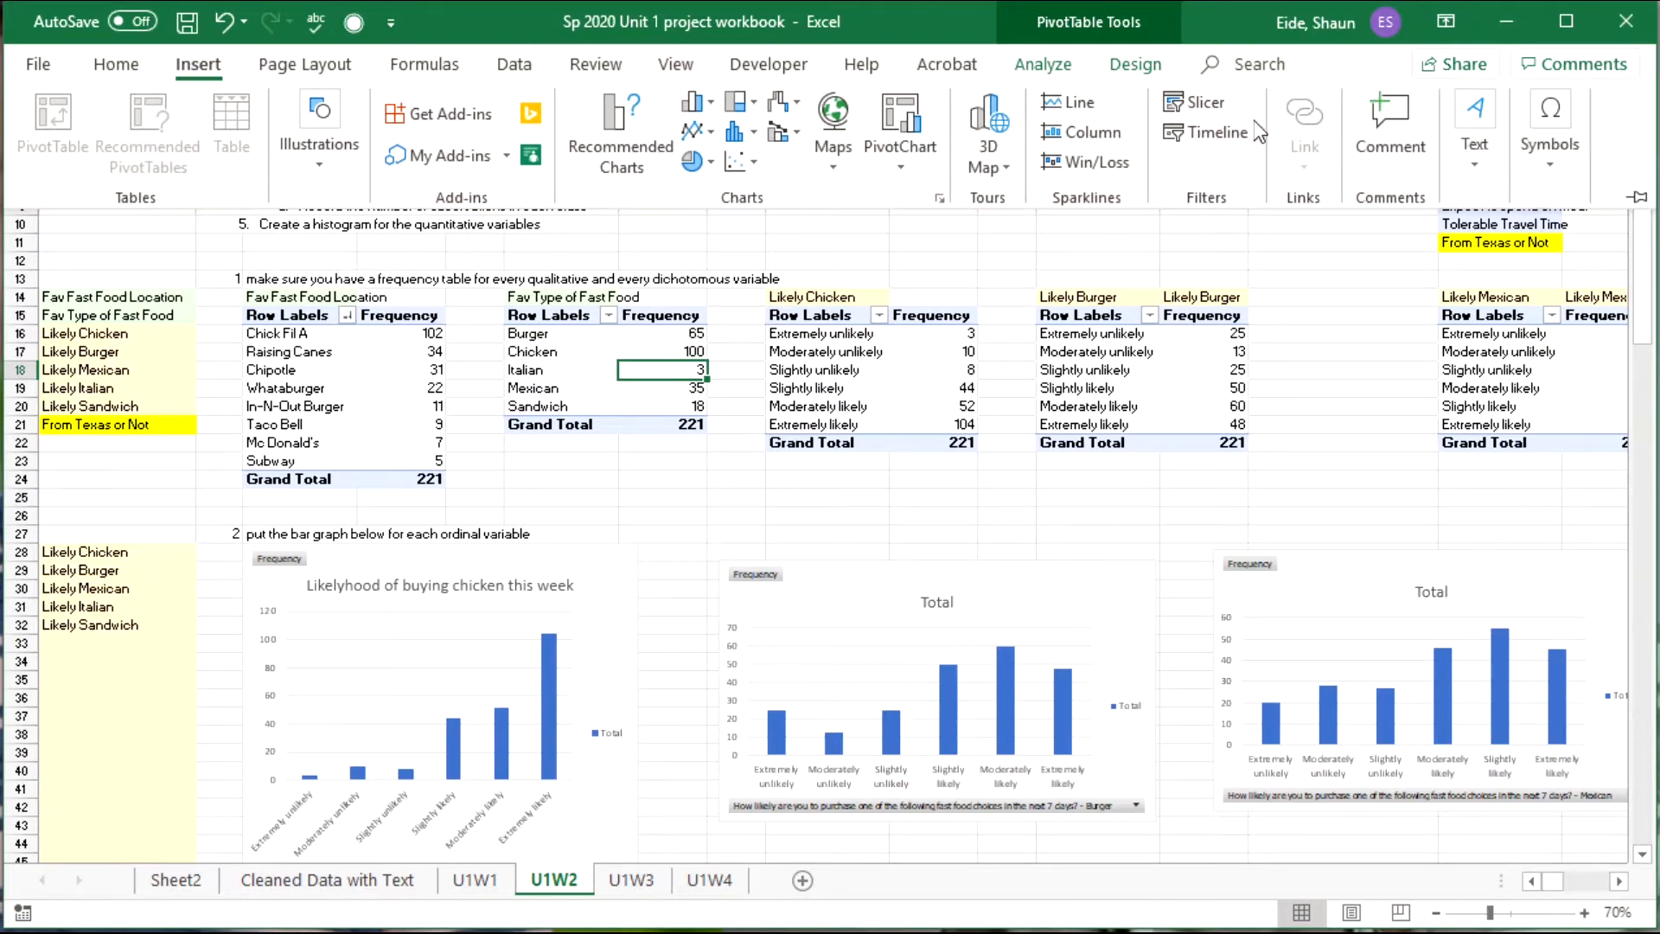
pyautogui.click(1044, 64)
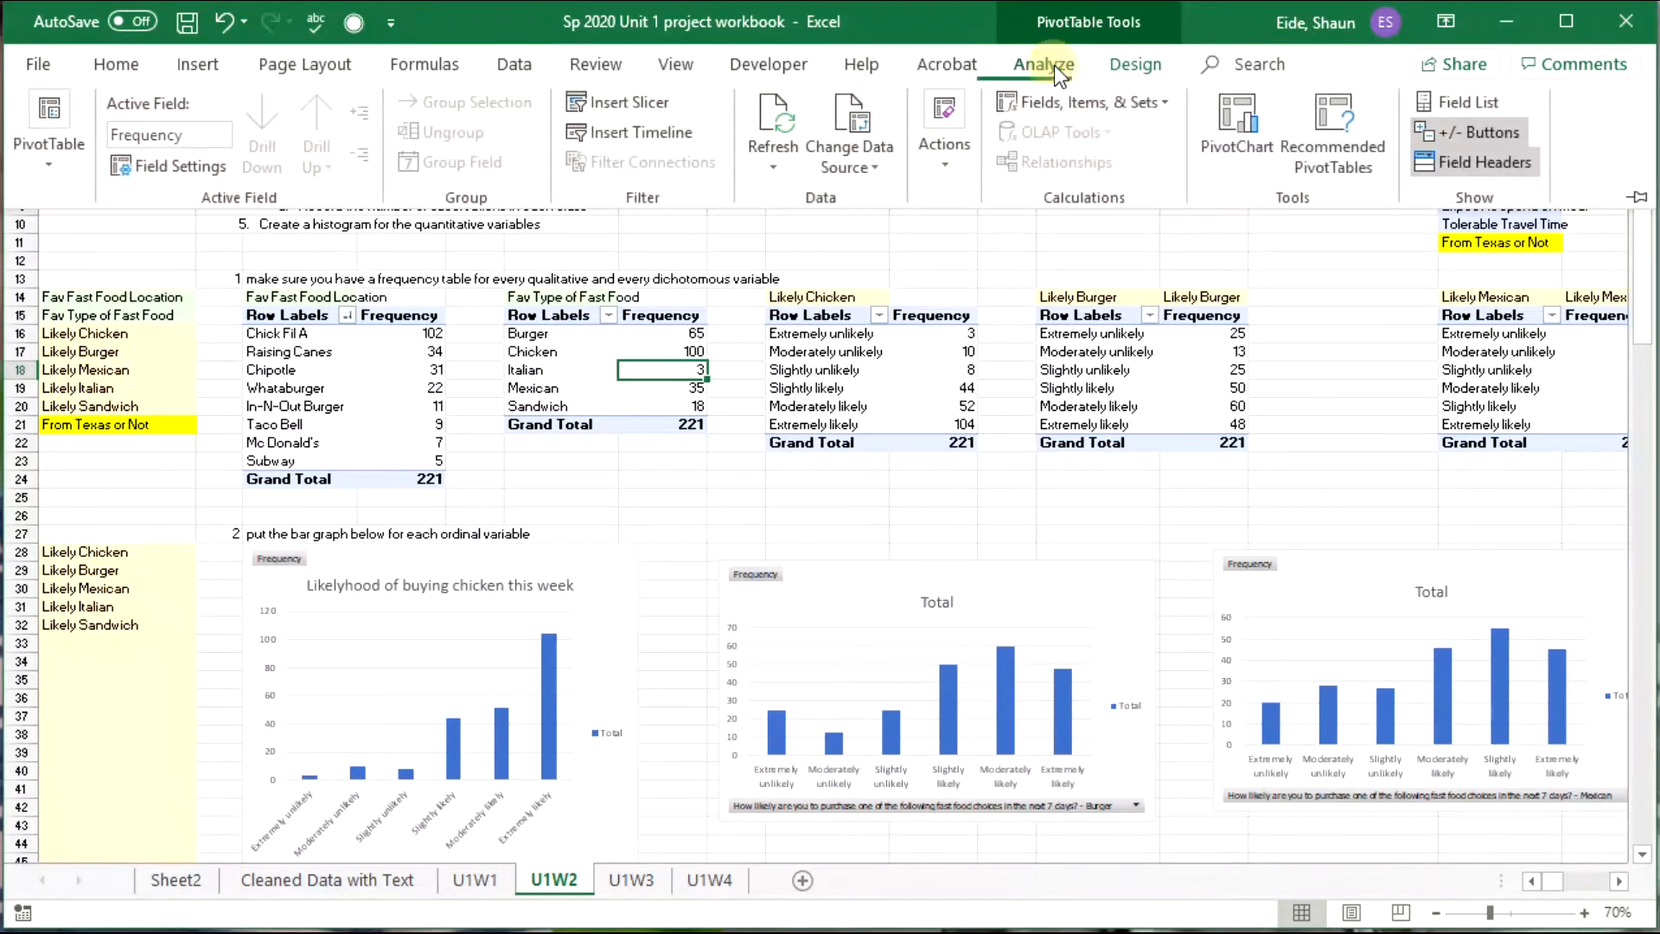
pyautogui.click(1235, 121)
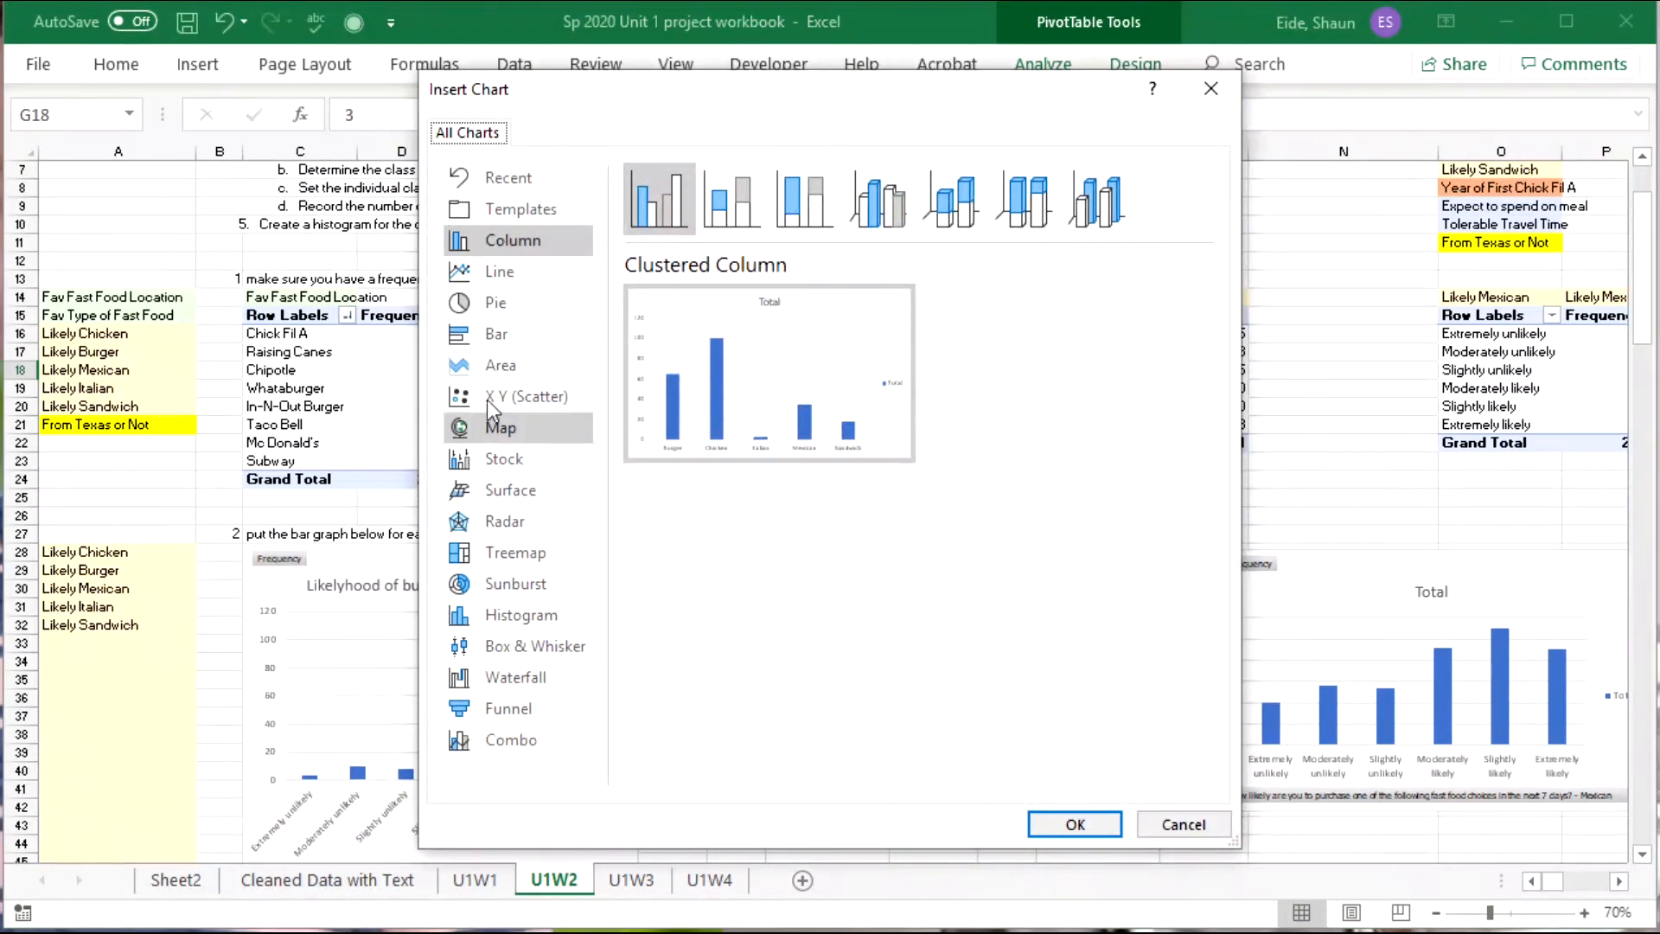
pyautogui.click(489, 304)
pyautogui.click(1074, 823)
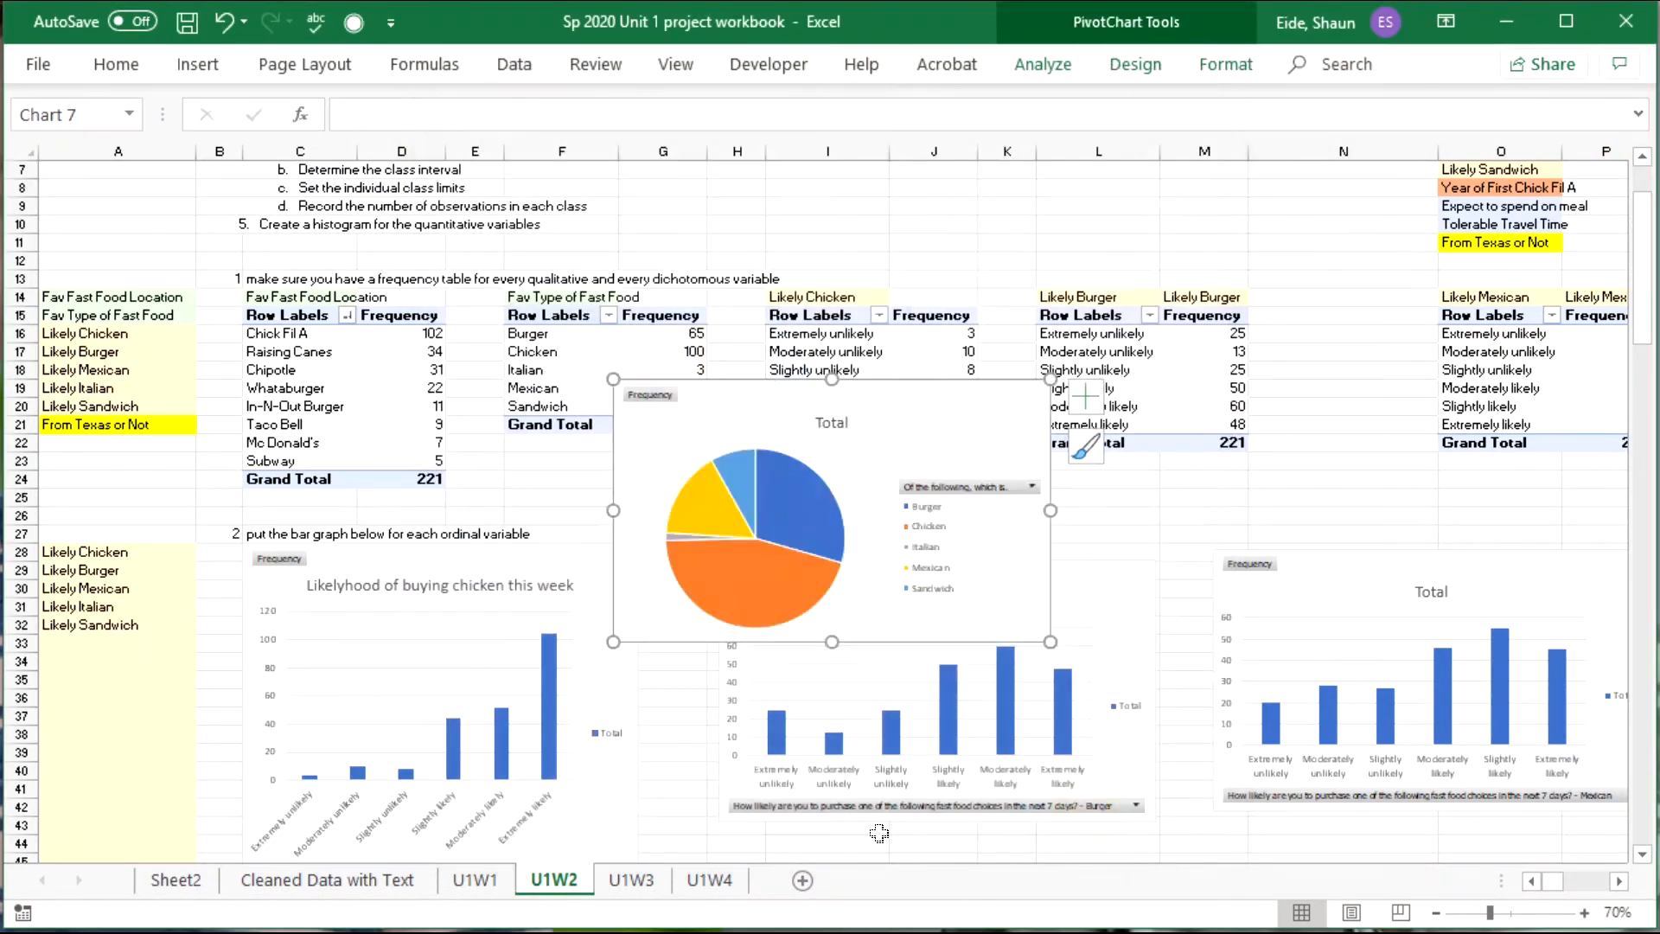
# Move the Fav Type of Fast Food pie chart over columns L to N and the Fav Fast Food Location pie chart just below the frequency tables.
pyautogui.scroll(-3, 879, 832)
pyautogui.scroll(2, 946, 691)
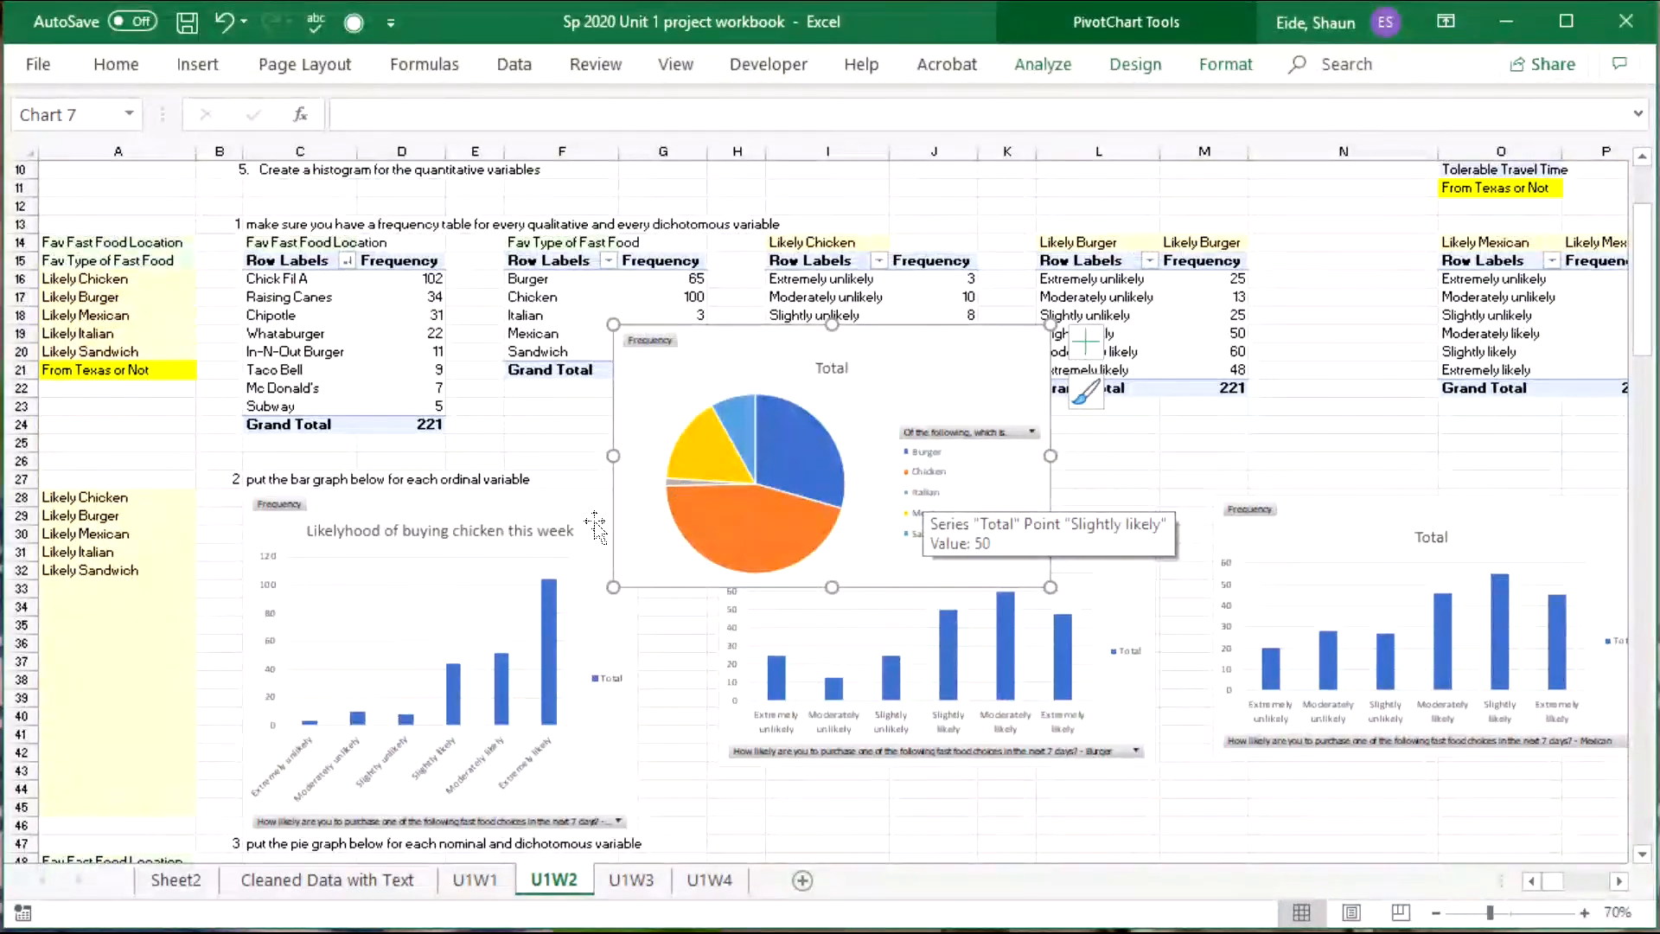
pyautogui.moveTo(889, 394); pyautogui.dragTo(1286, 393)
pyautogui.scroll(-5, 759, 557)
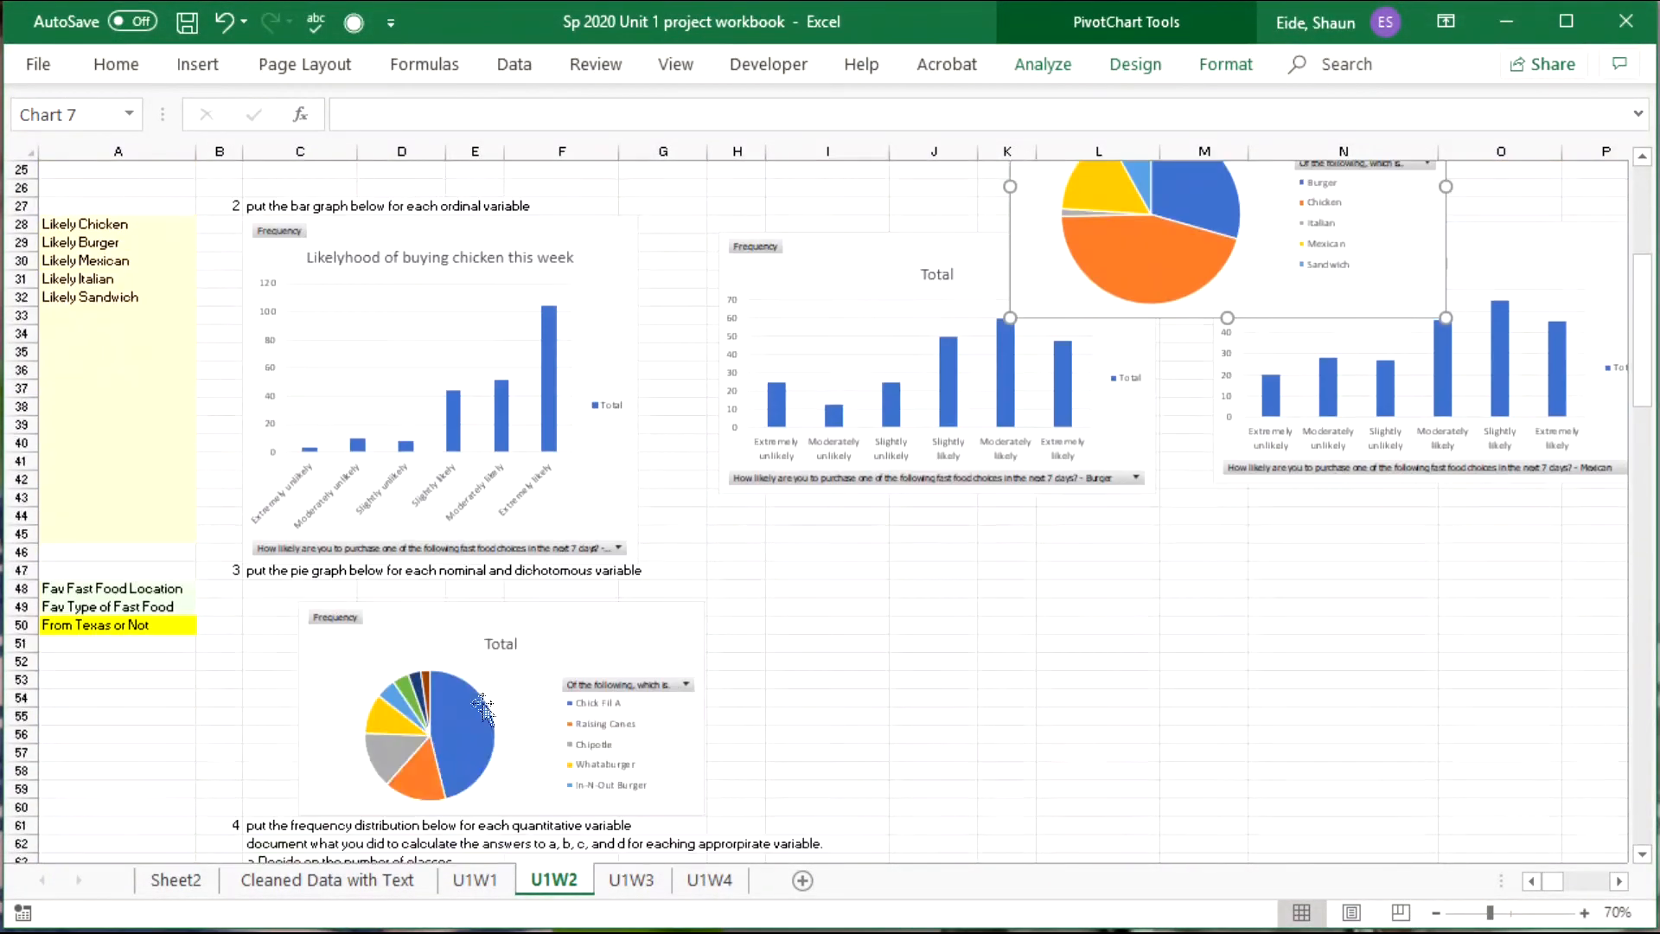
pyautogui.moveTo(596, 623); pyautogui.dragTo(742, 215)
pyautogui.scroll(4, 785, 414)
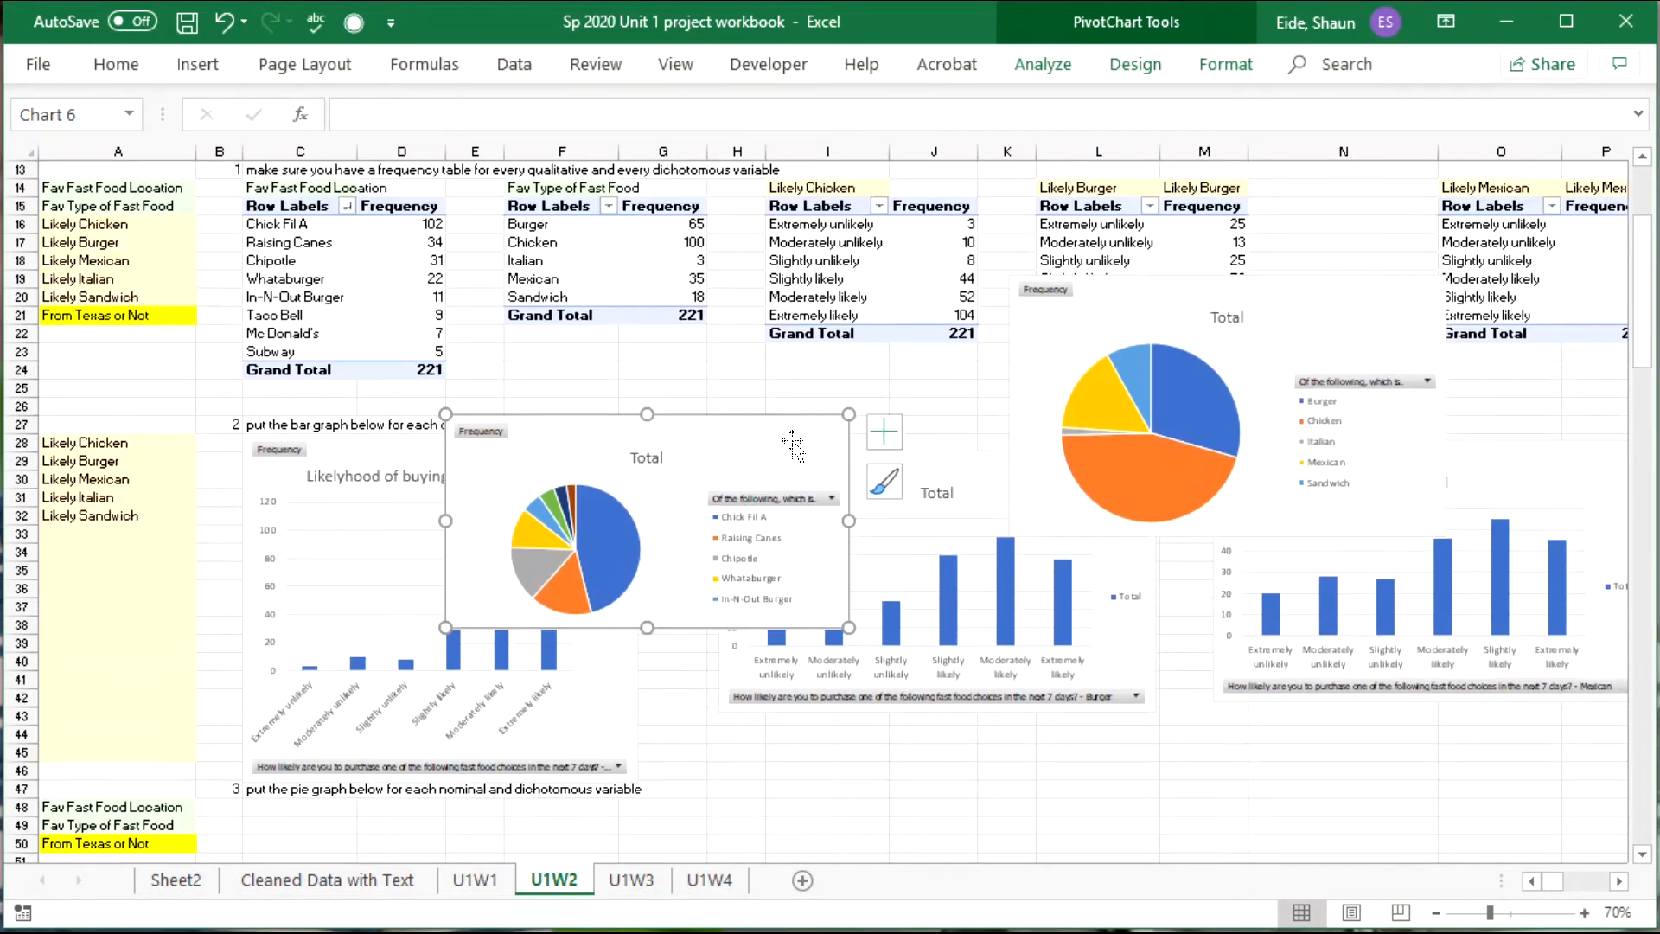
pyautogui.moveTo(792, 445); pyautogui.dragTo(885, 371)
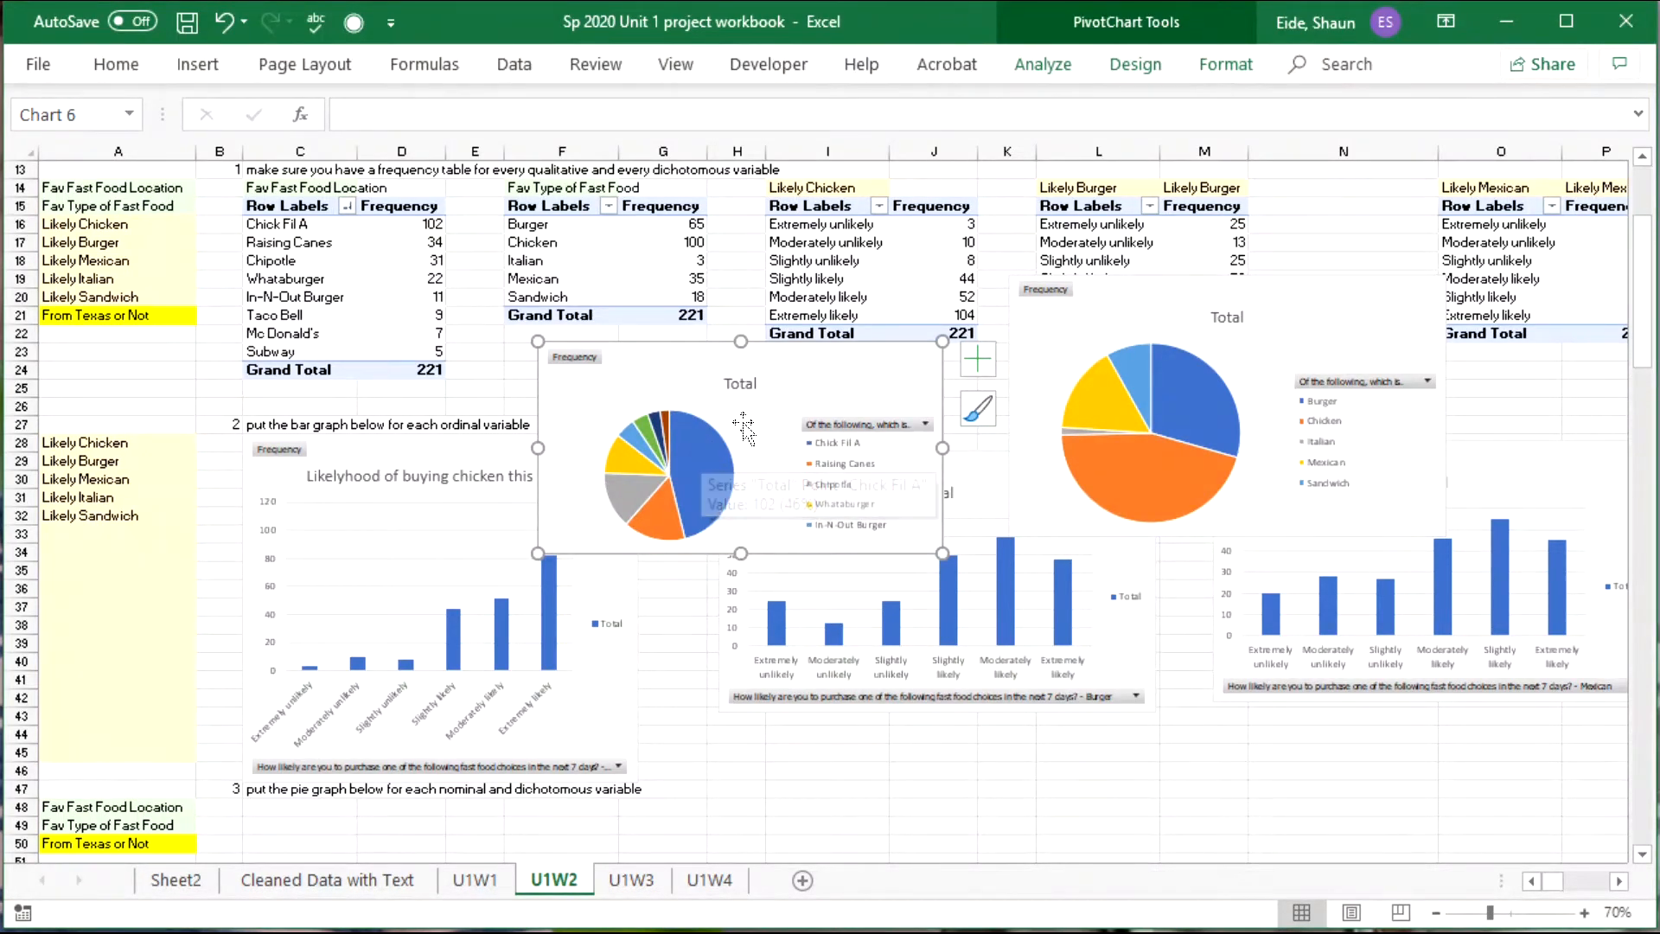
# Sort the Fav Type of Fast Food pivot table by frequency from smallest to largest.
pyautogui.click(624, 262)
pyautogui.click(672, 242)
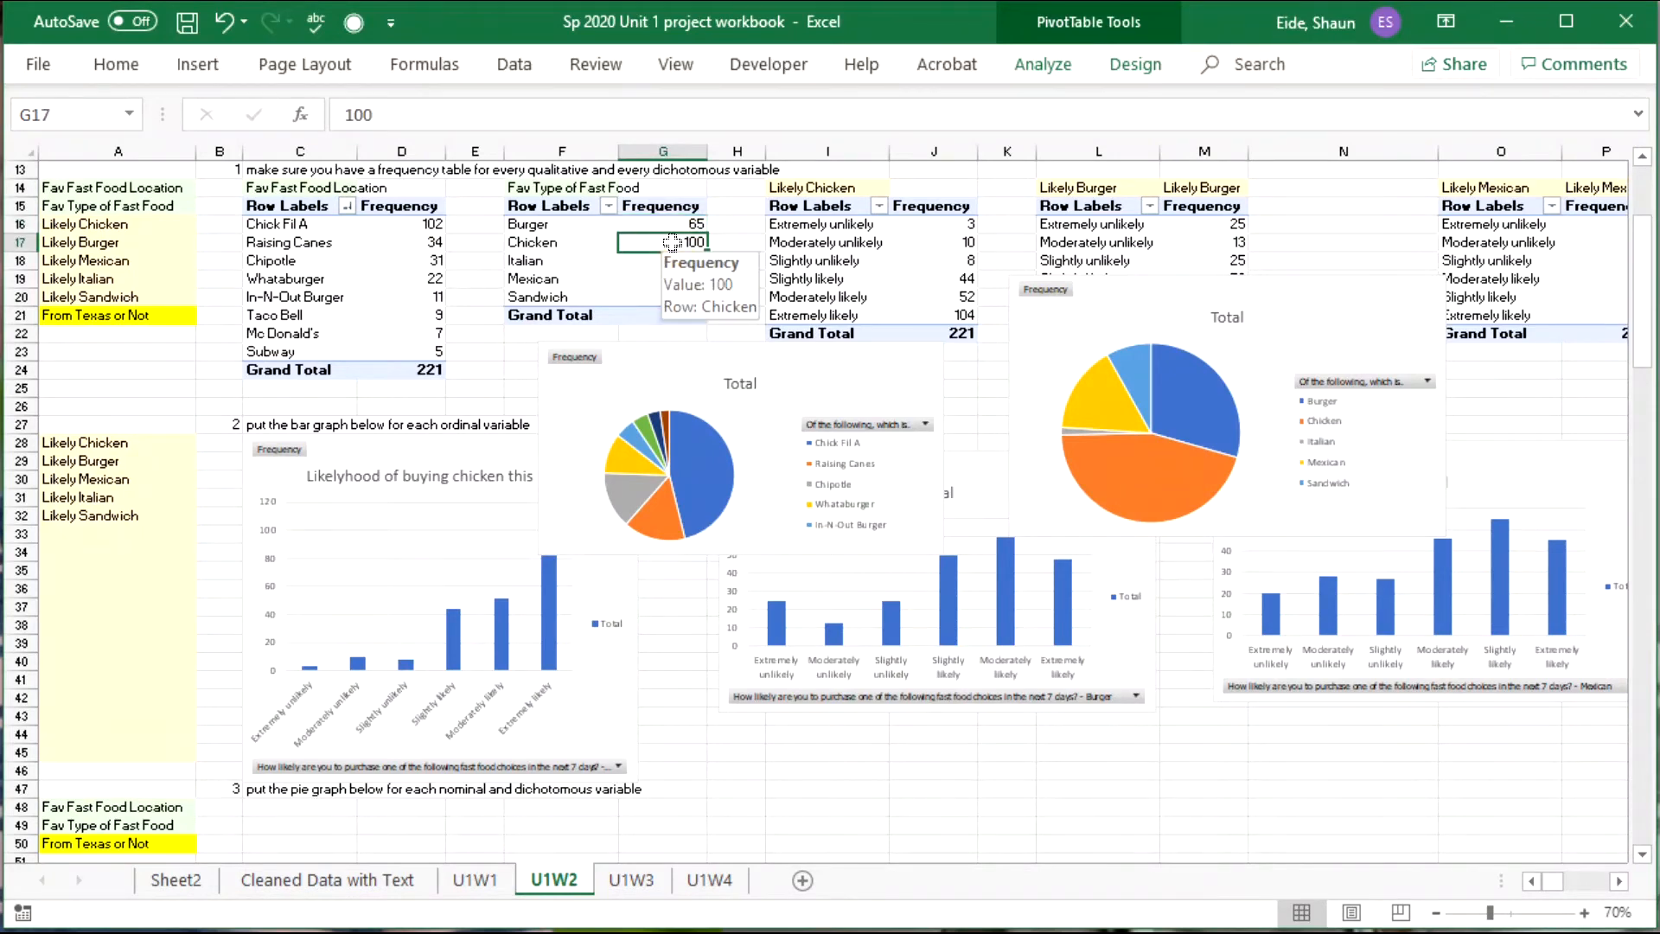
pyautogui.rightClick(672, 242)
pyautogui.moveTo(764, 386)
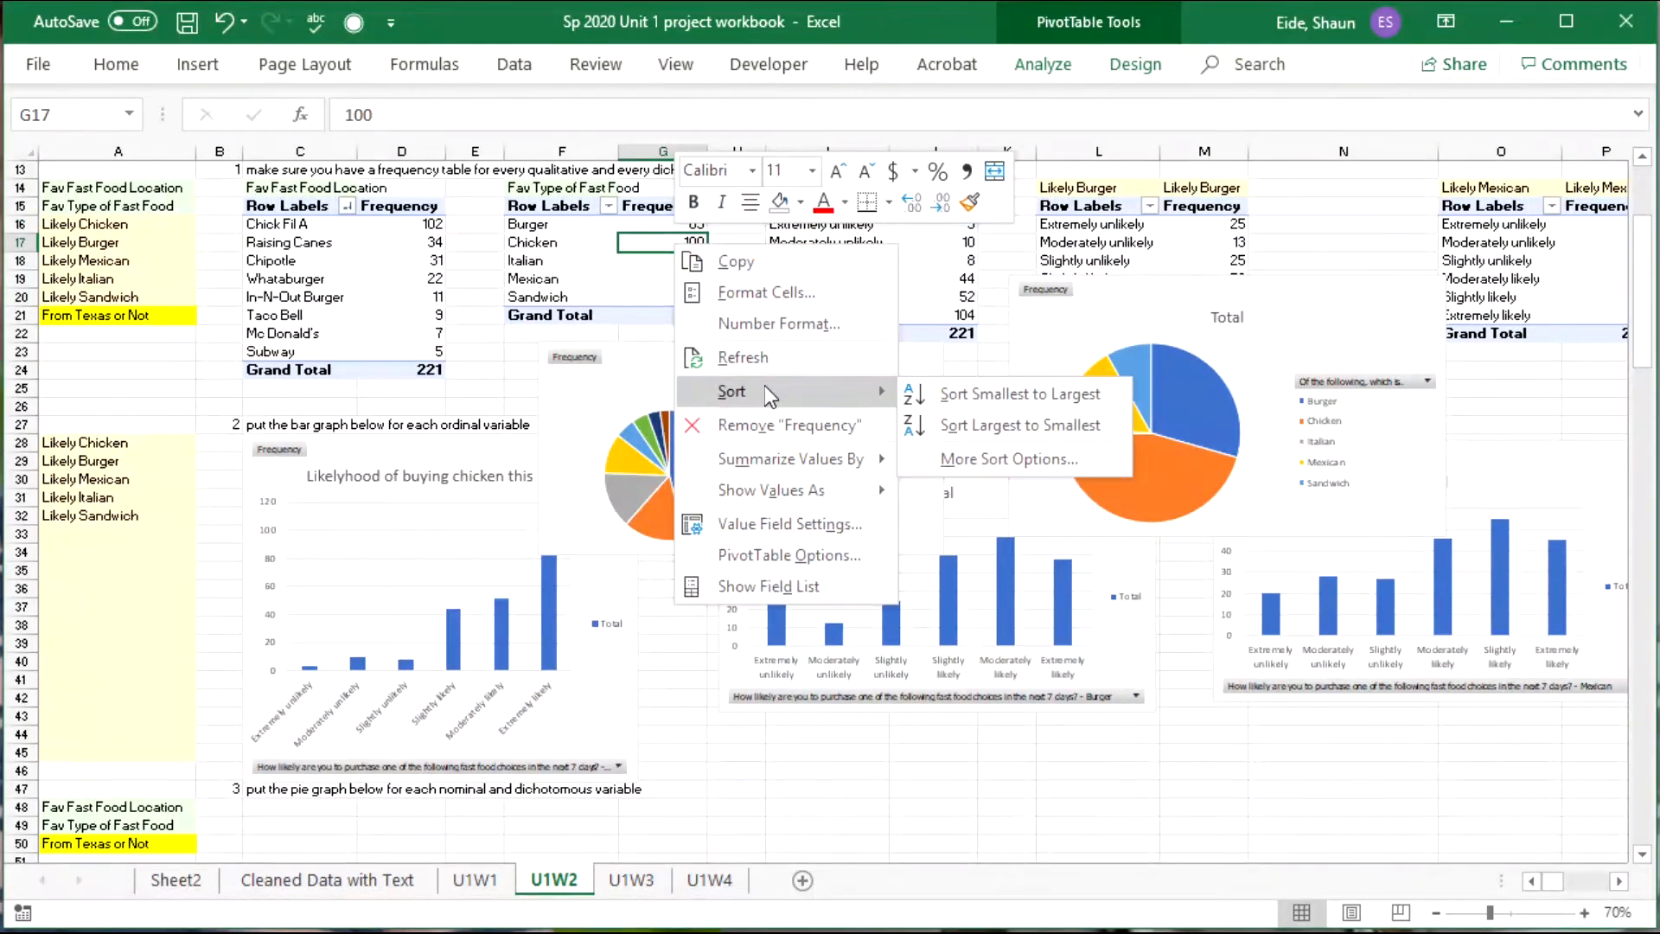
pyautogui.click(975, 400)
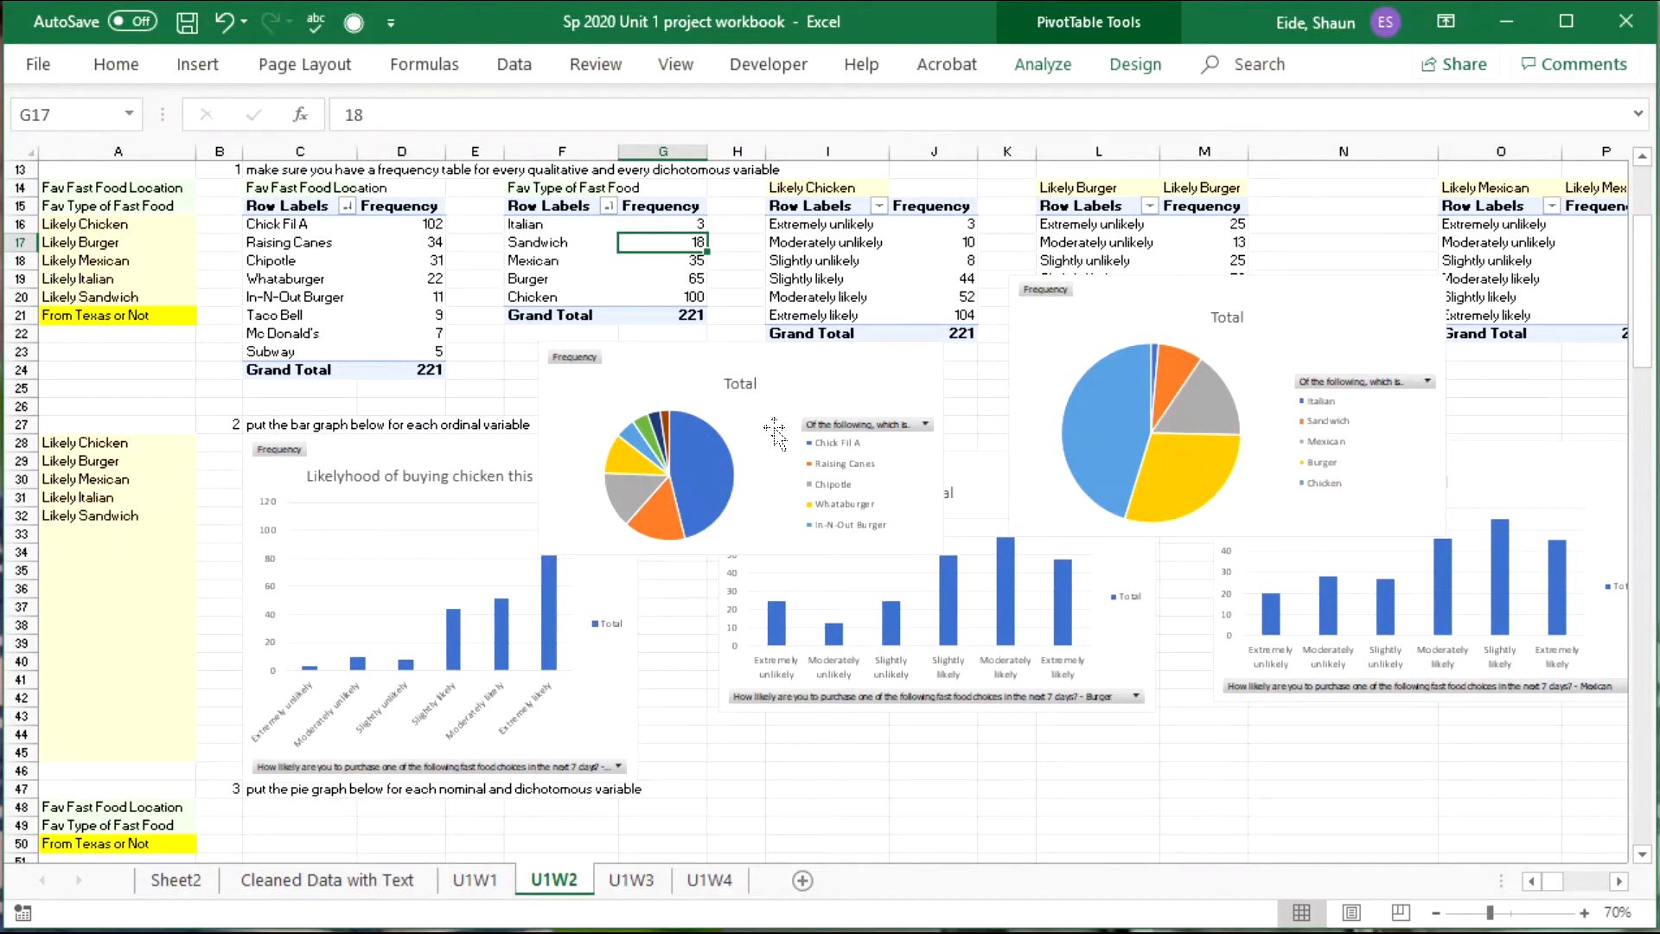
# Enlarge the Fav Fast Food Location pie chart to about 8.69" wide and 5.4" high.
pyautogui.moveTo(780, 407); pyautogui.dragTo(254, 205)
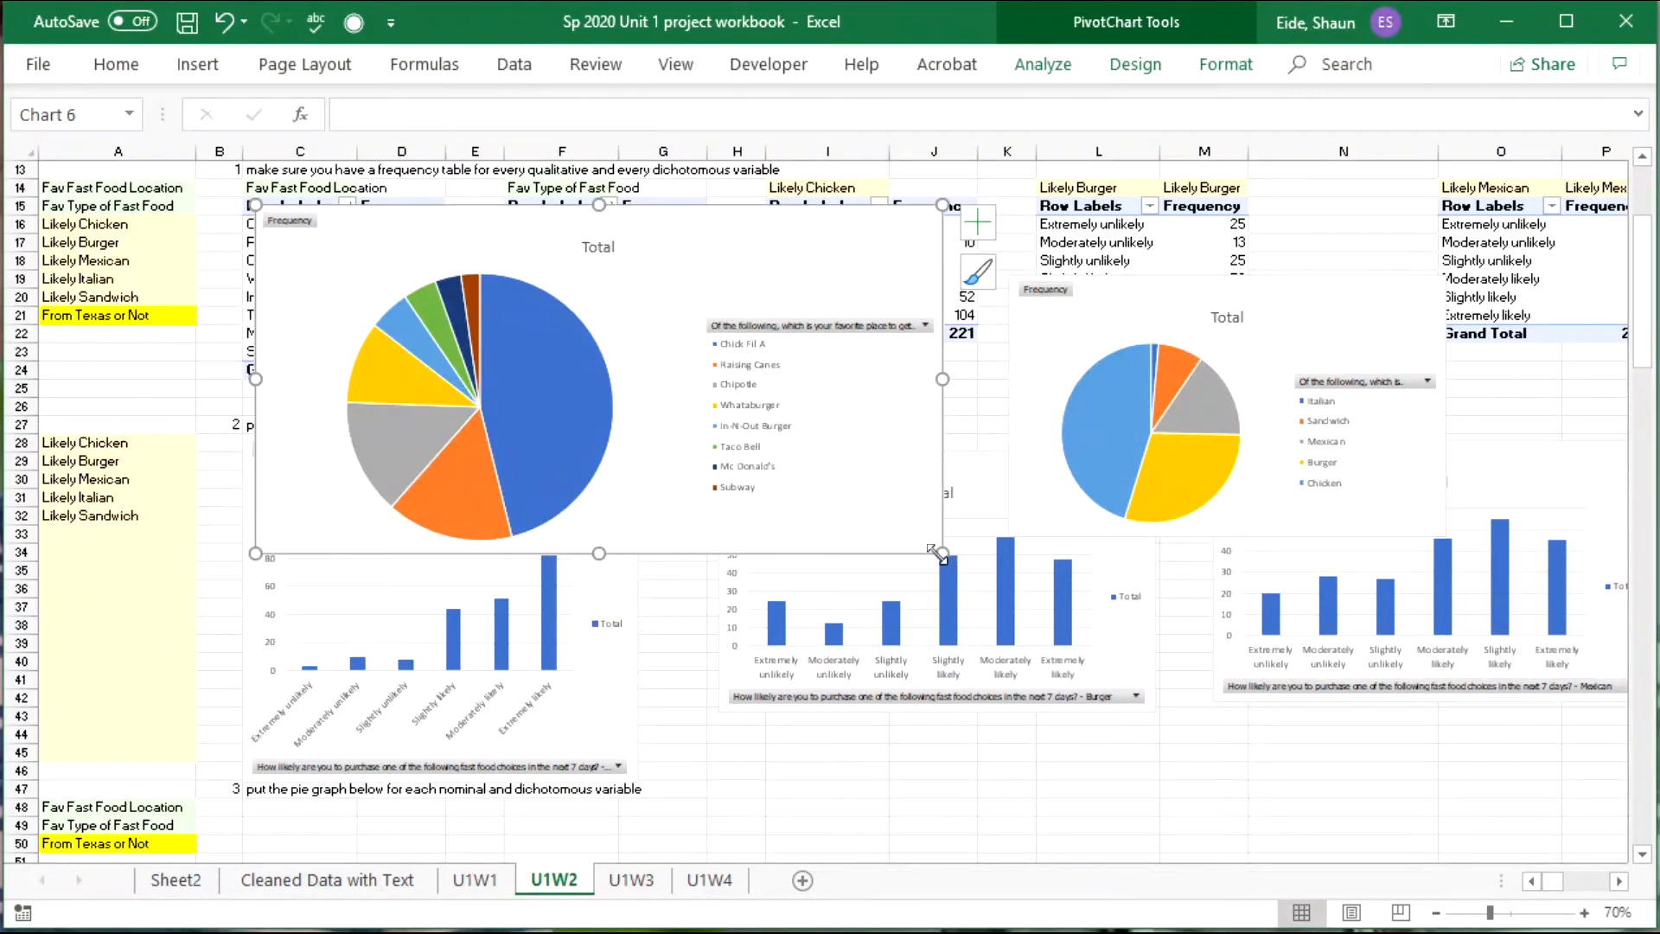
pyautogui.moveTo(941, 553); pyautogui.dragTo(1012, 677)
pyautogui.moveTo(471, 567)
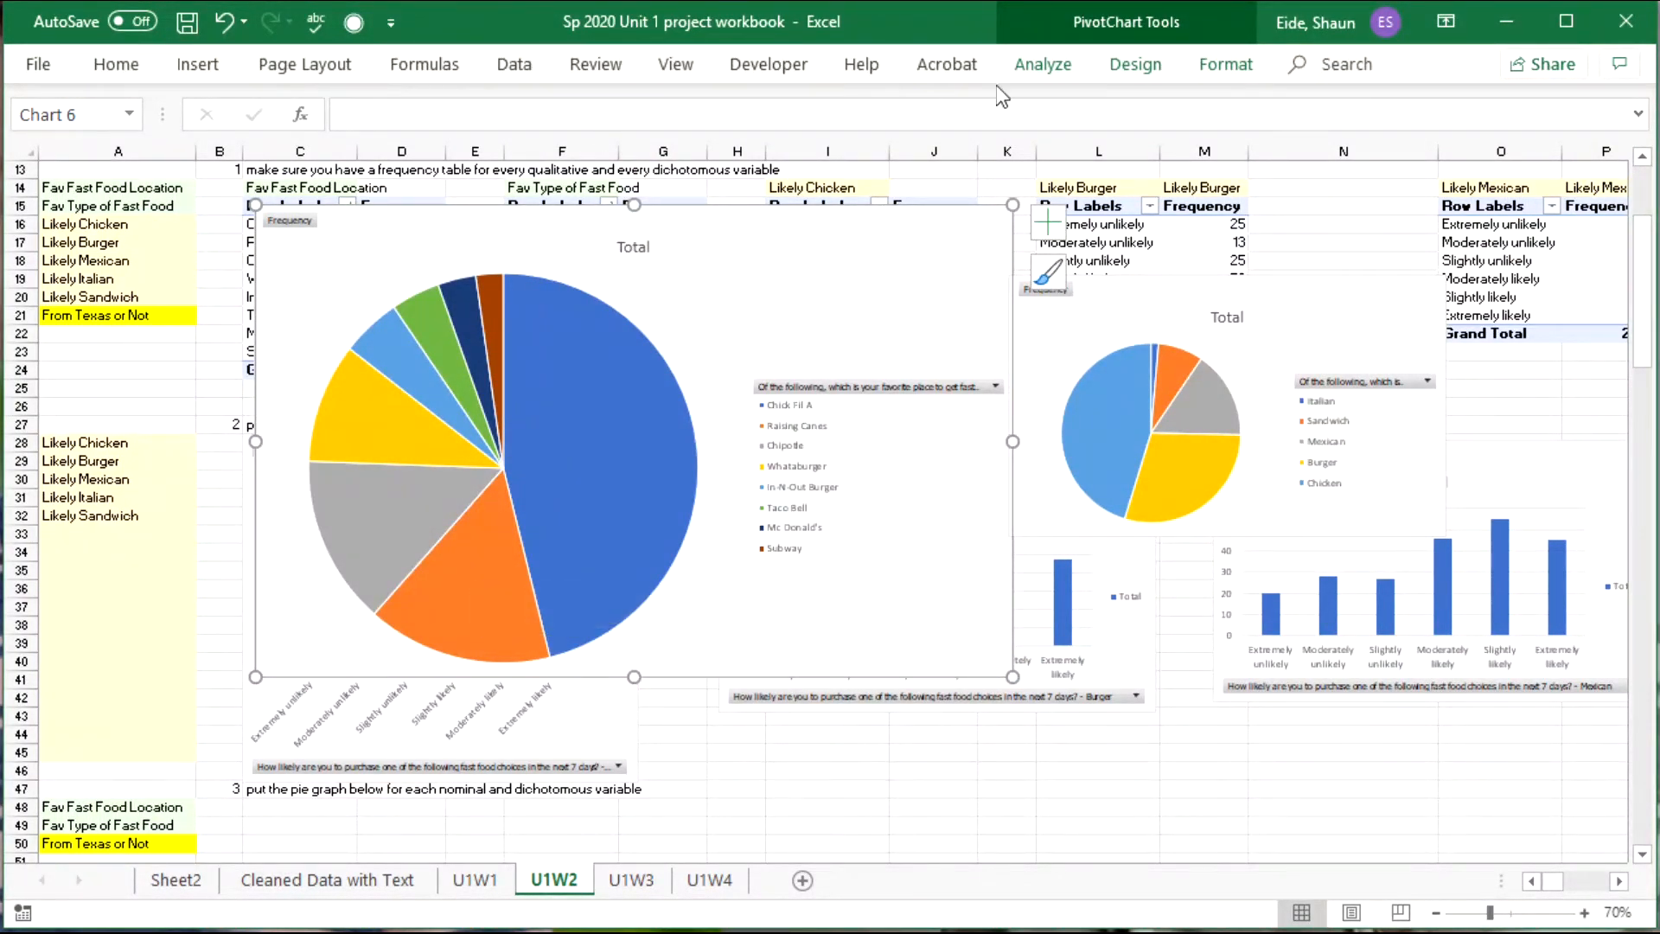
pyautogui.click(1203, 65)
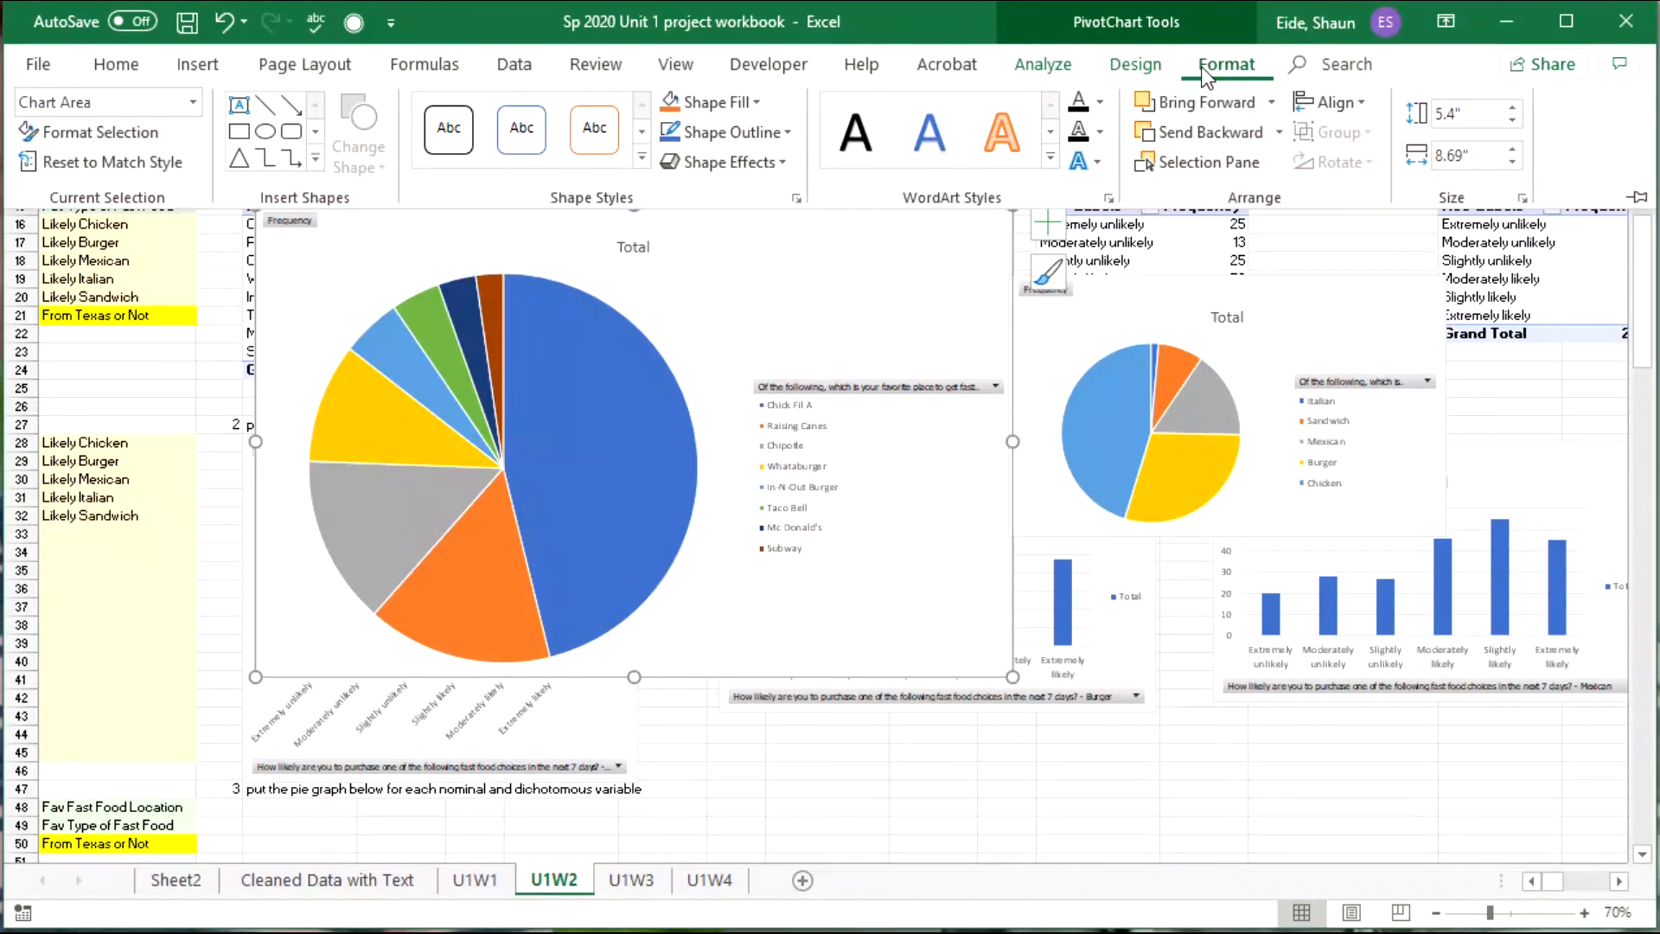
# Add data callout labels with category names and percentages to the Fav Fast Food Location pie chart.
pyautogui.click(1154, 67)
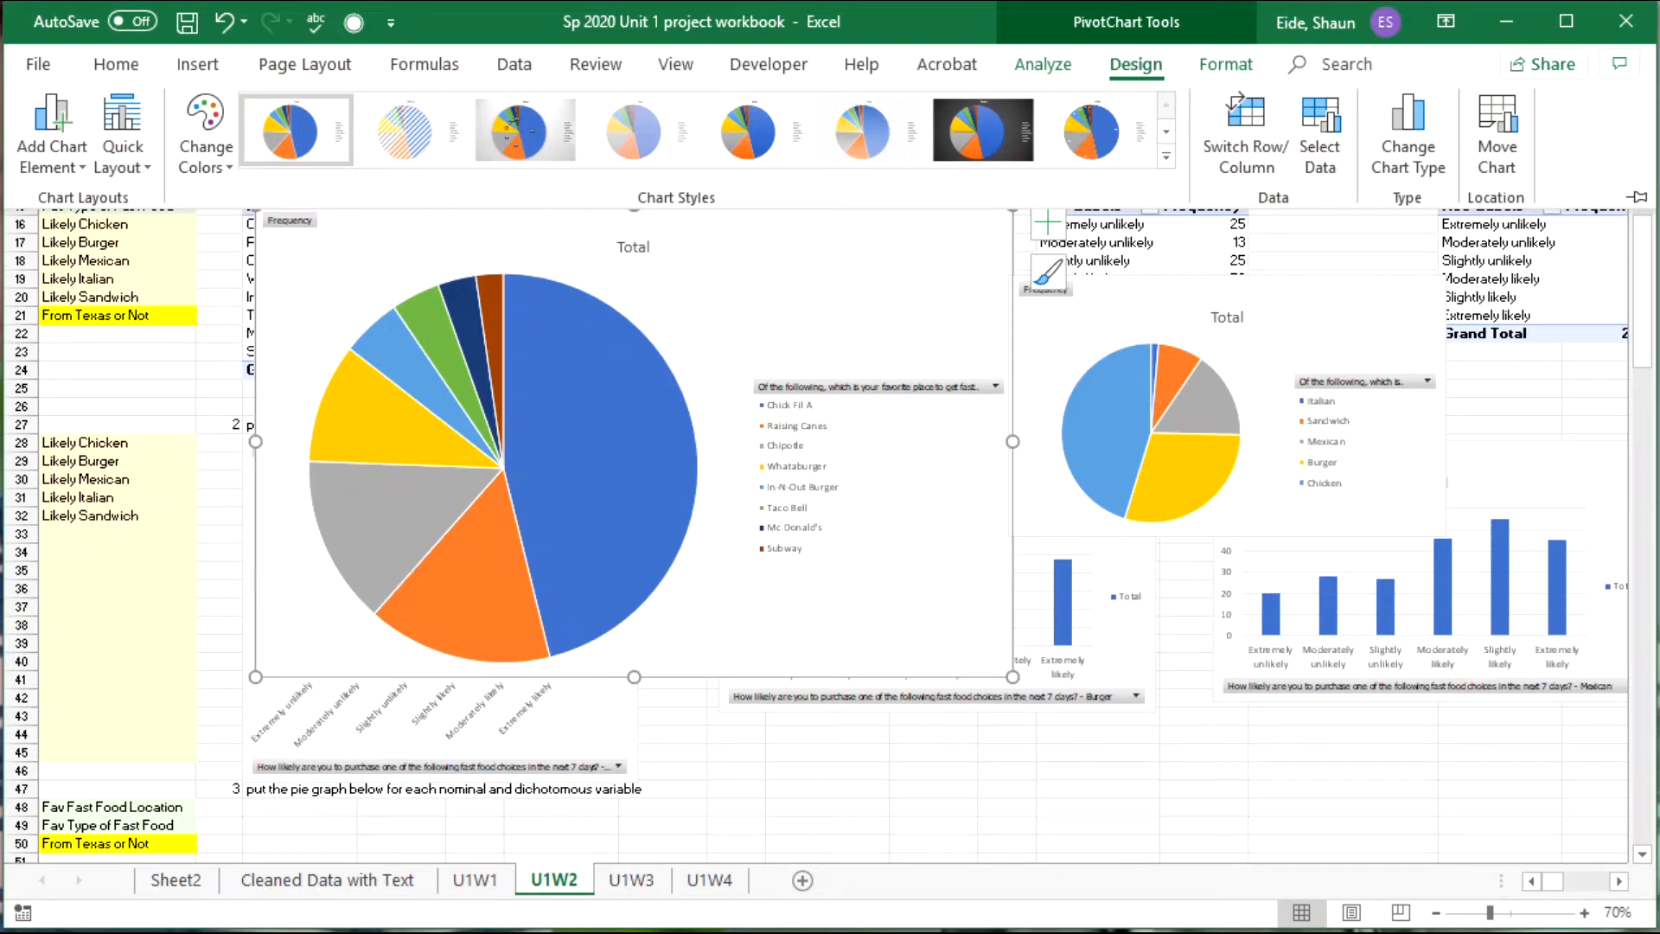
pyautogui.click(61, 128)
pyautogui.moveTo(116, 295)
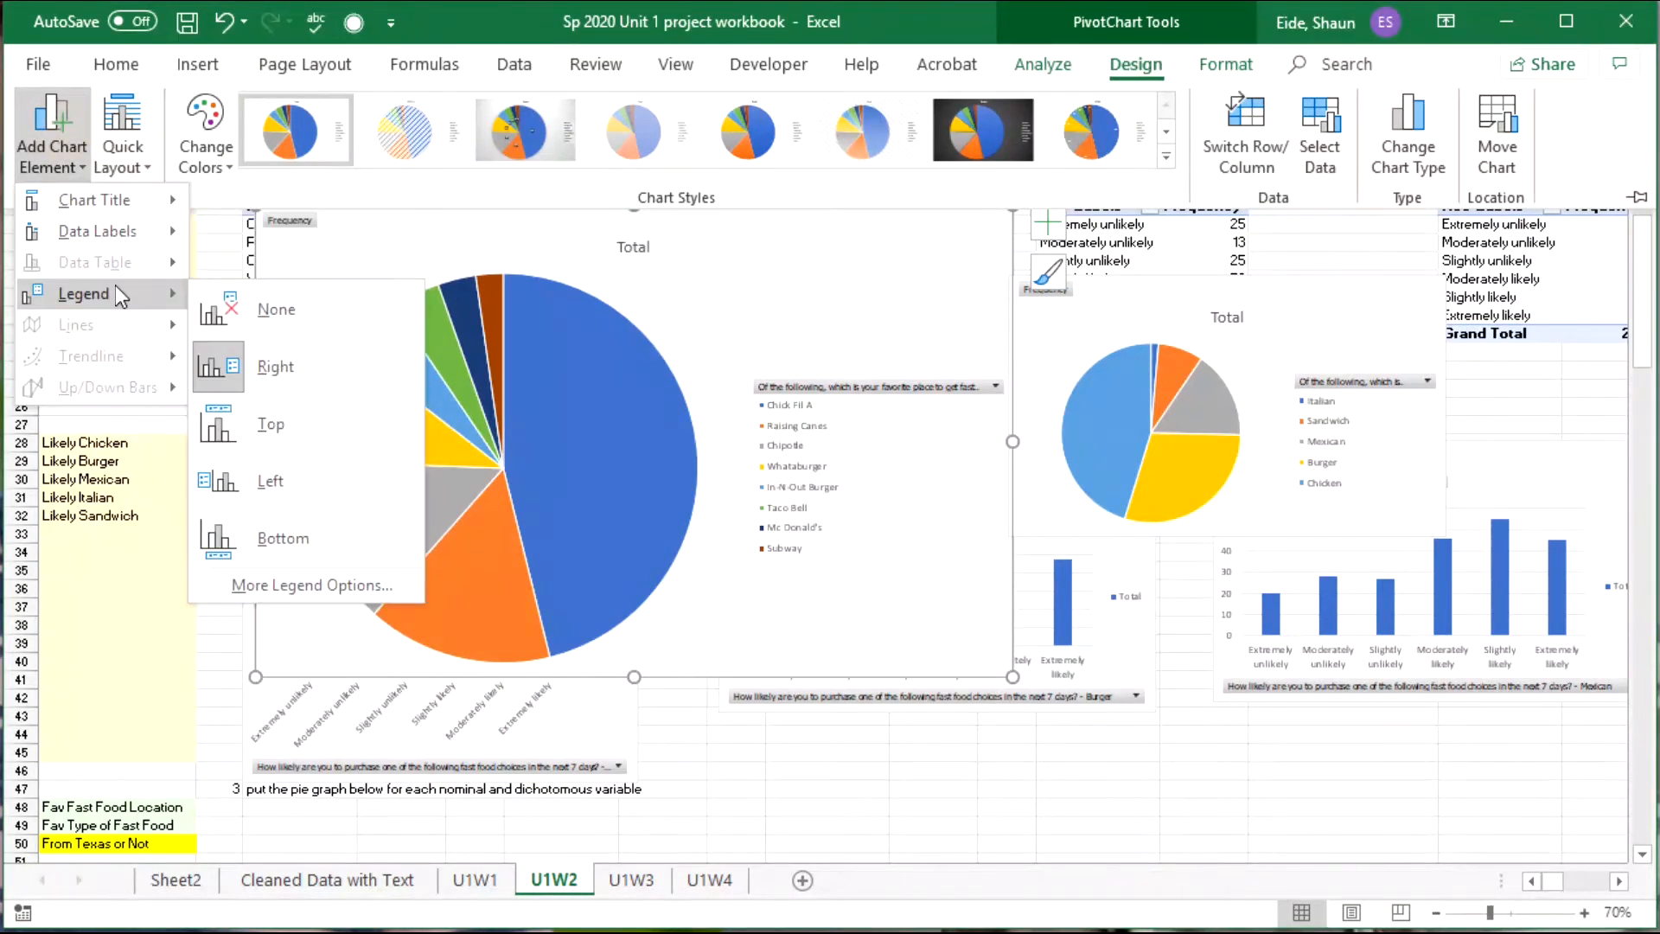
pyautogui.moveTo(128, 226)
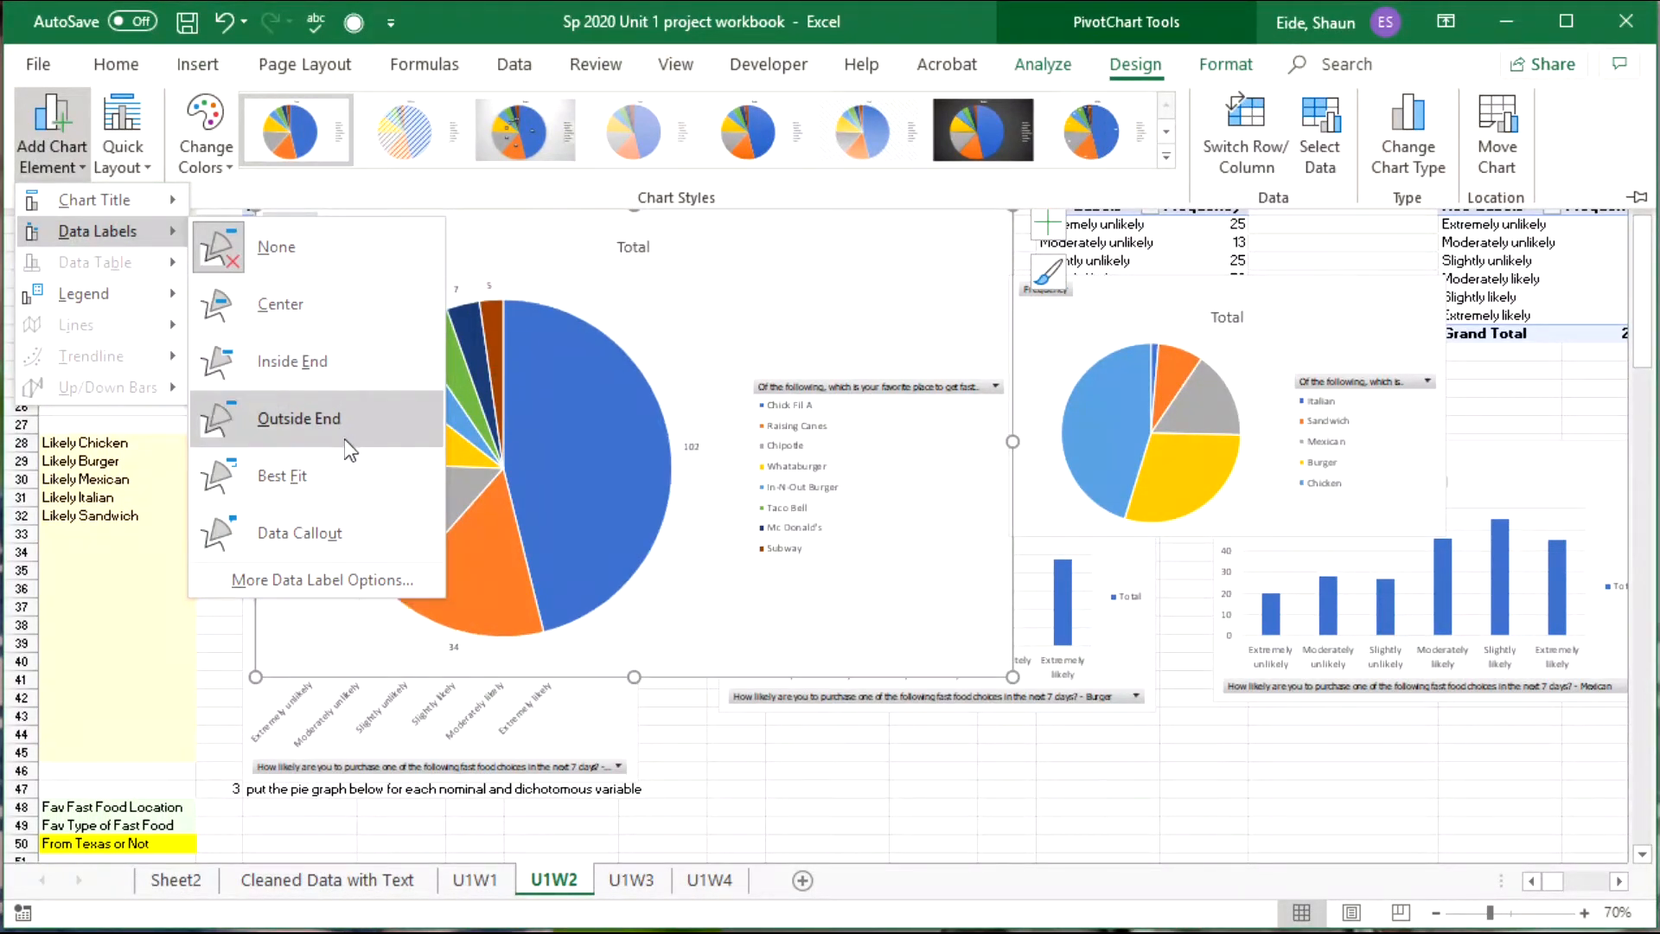
pyautogui.click(366, 533)
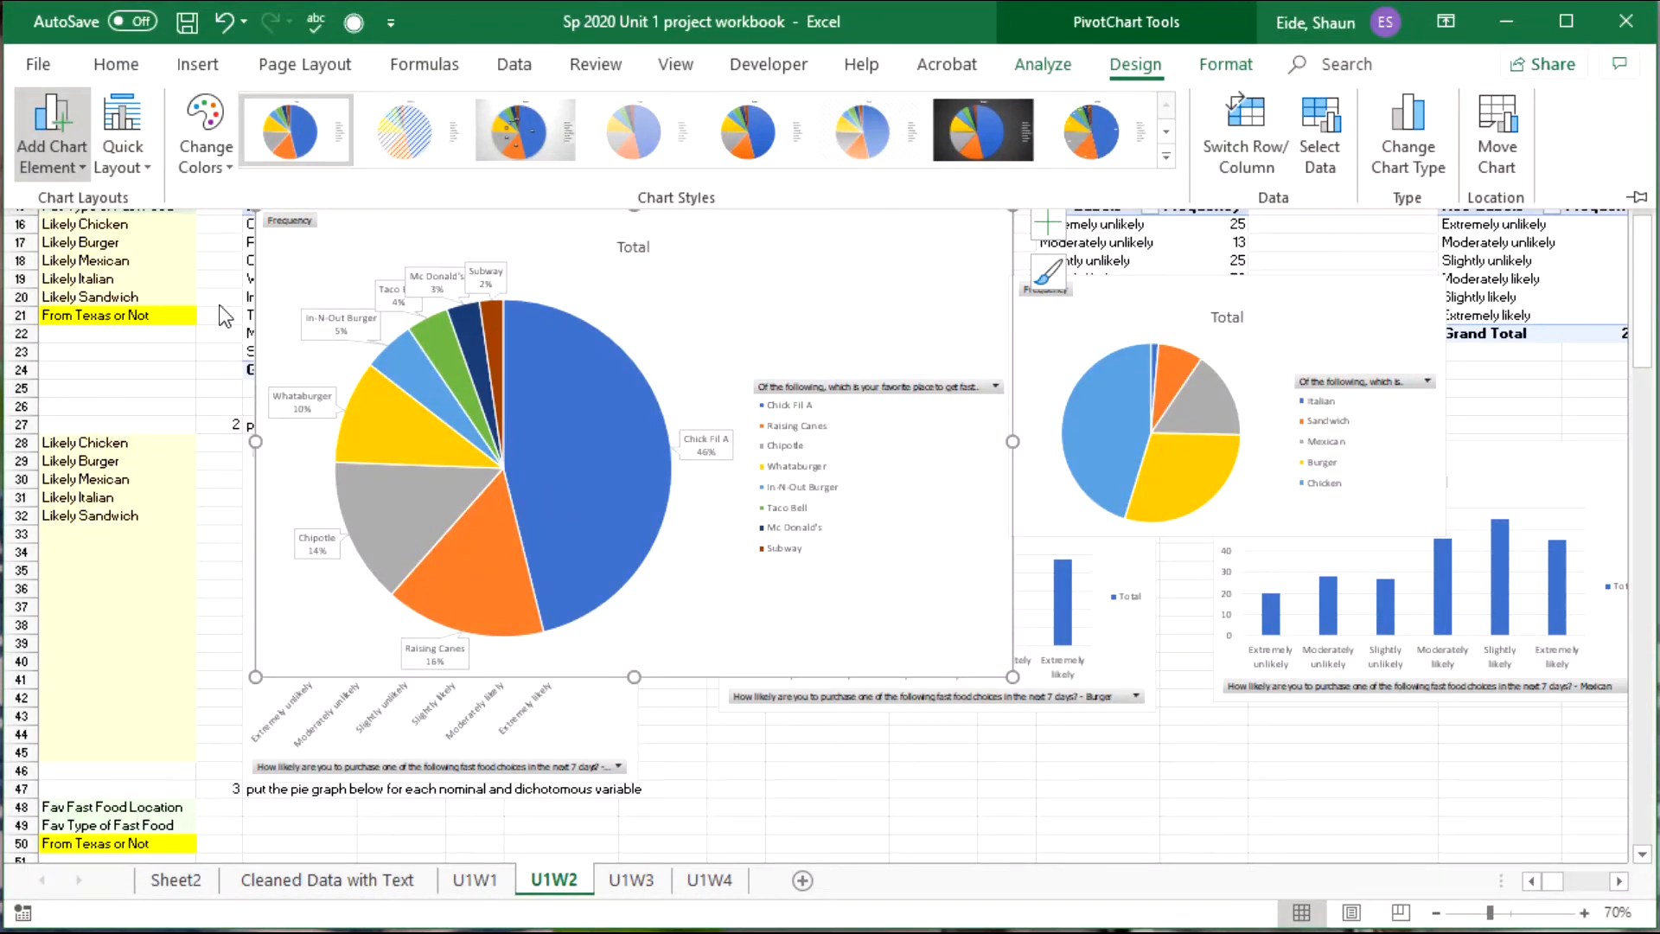
# Try the Inside End position for the Fav Fast Food Location pie chart's data labels, and switch them back to data callouts.
pyautogui.click(64, 173)
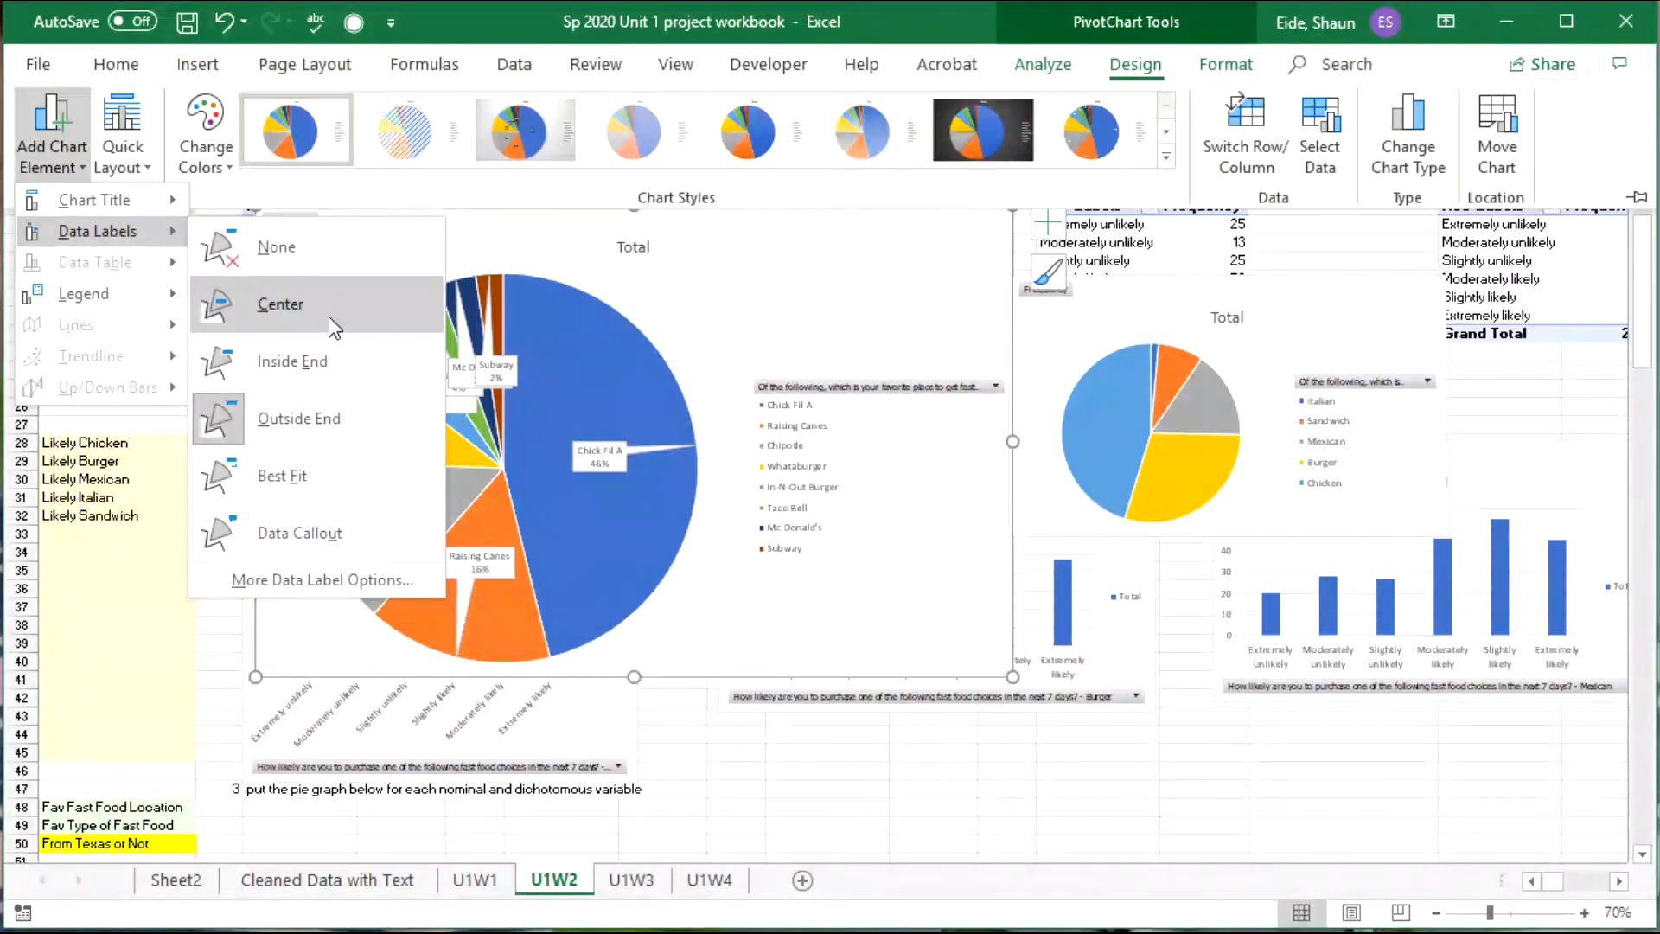
pyautogui.click(334, 355)
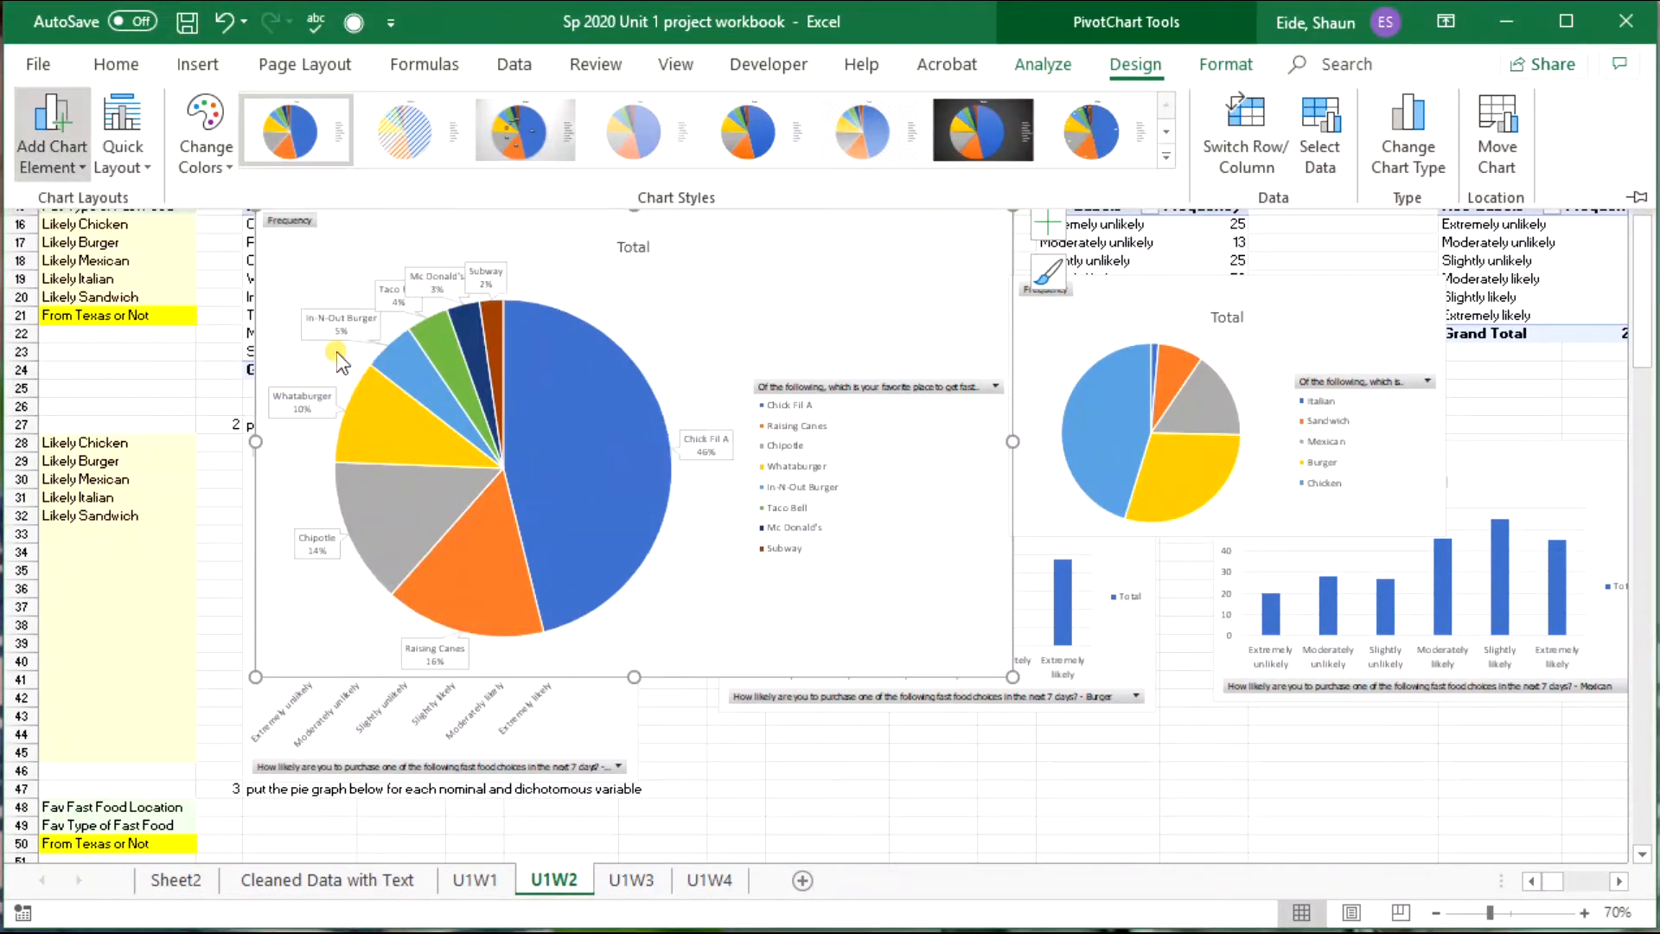
pyautogui.click(38, 64)
pyautogui.press('Escape')
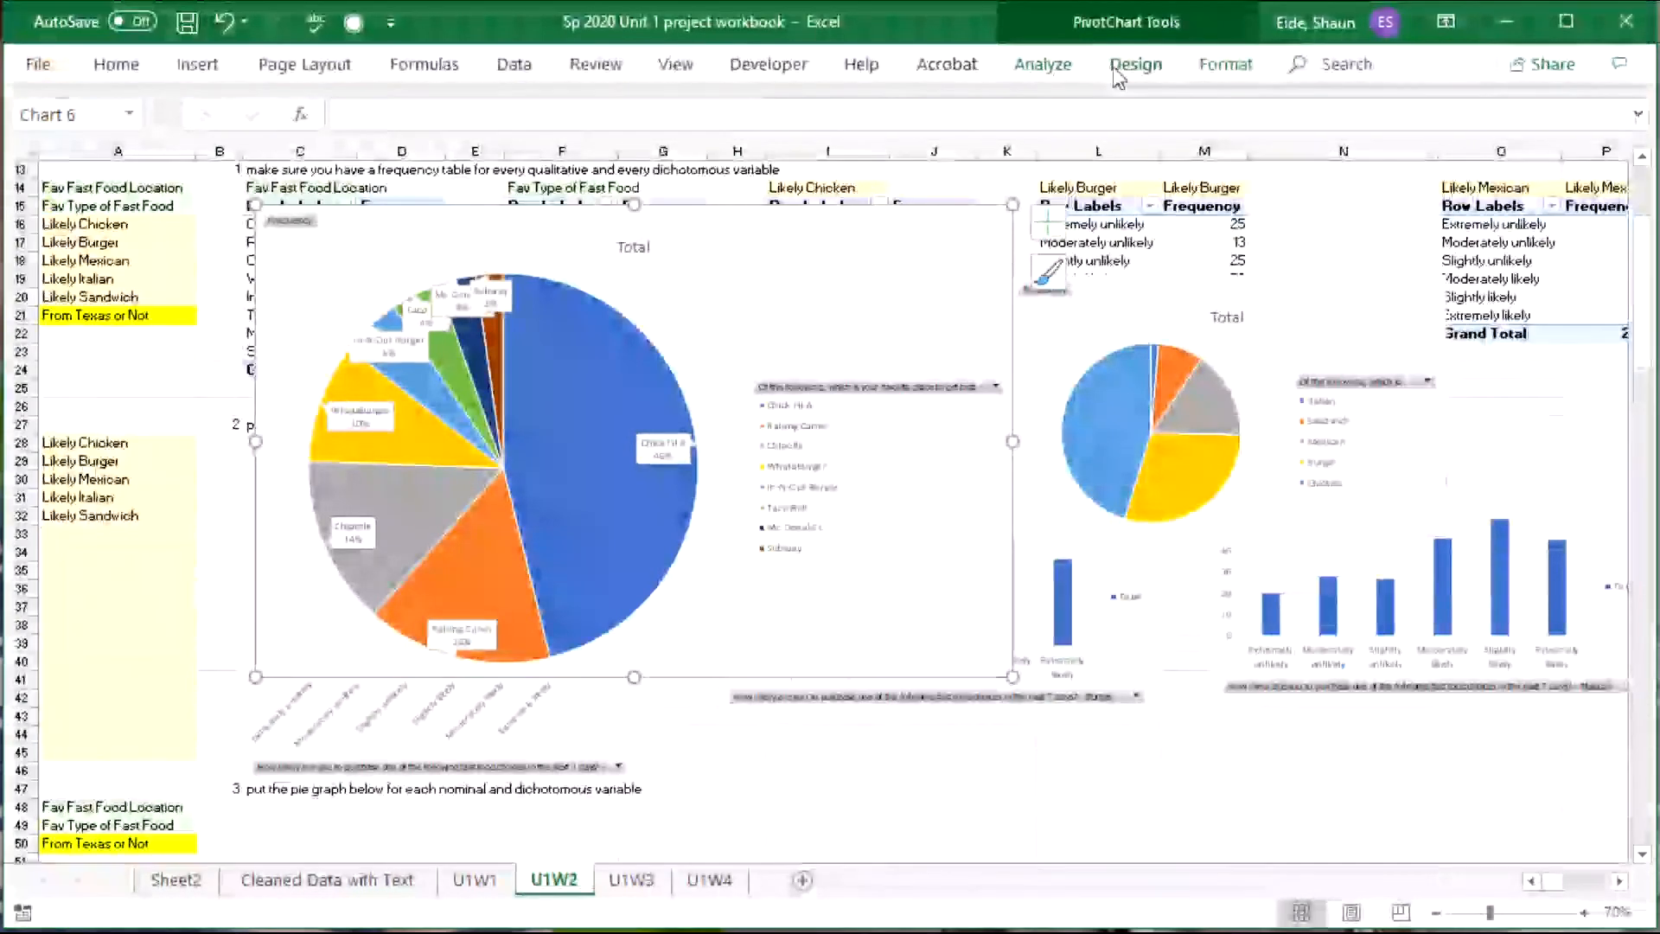
pyautogui.click(69, 137)
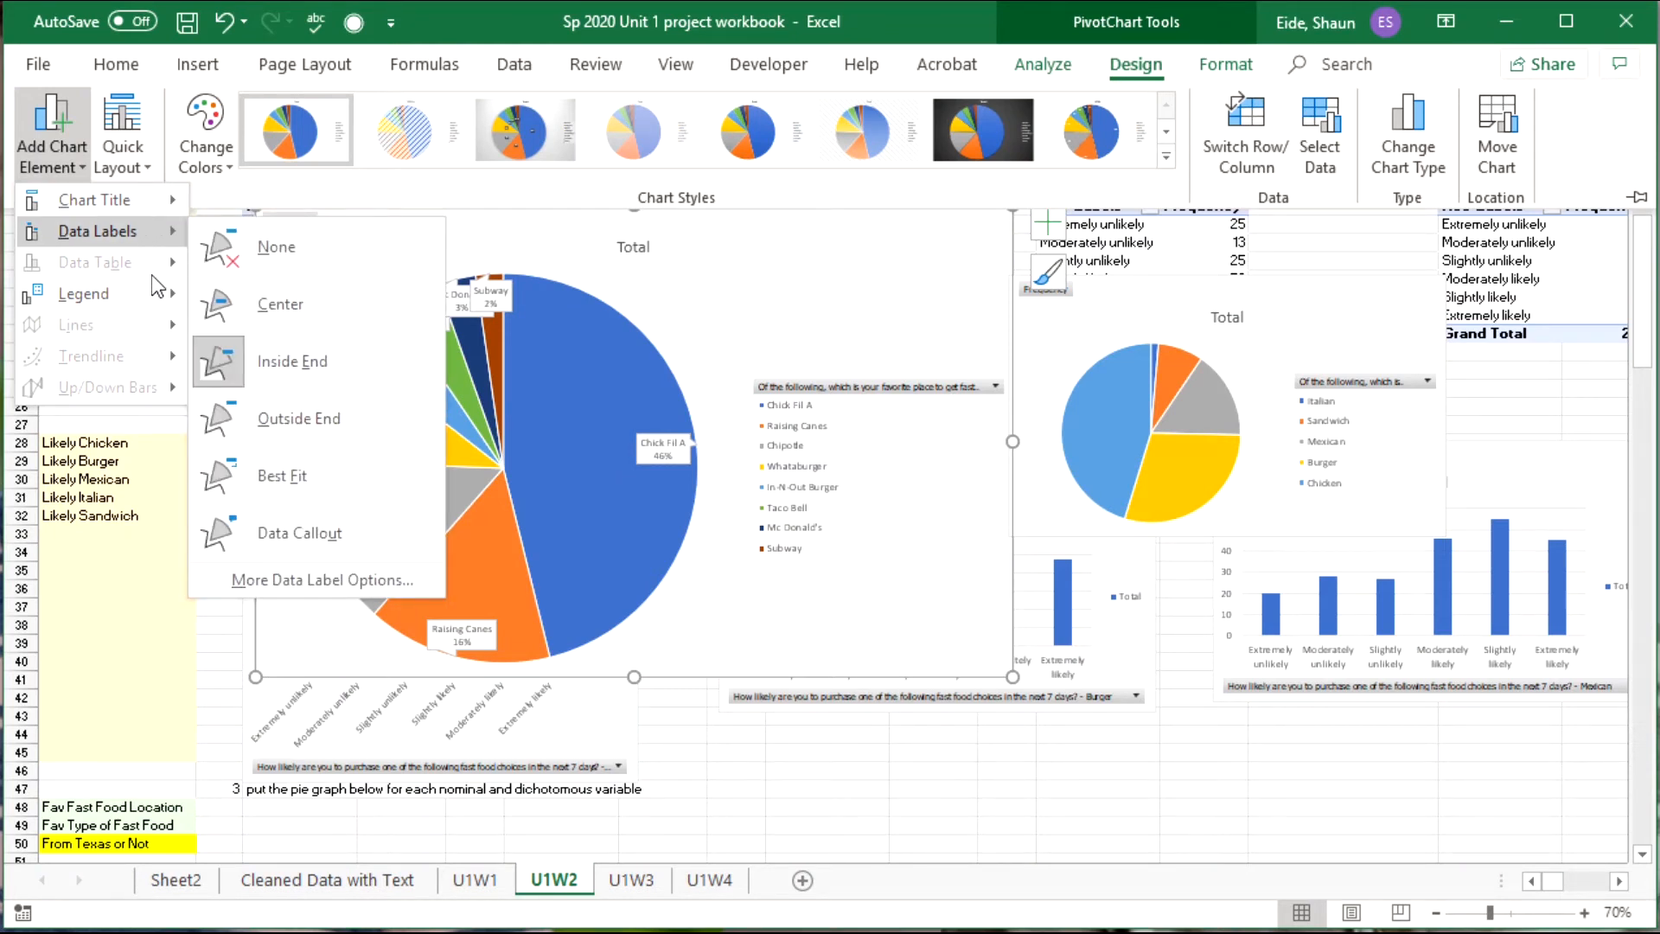
pyautogui.click(352, 530)
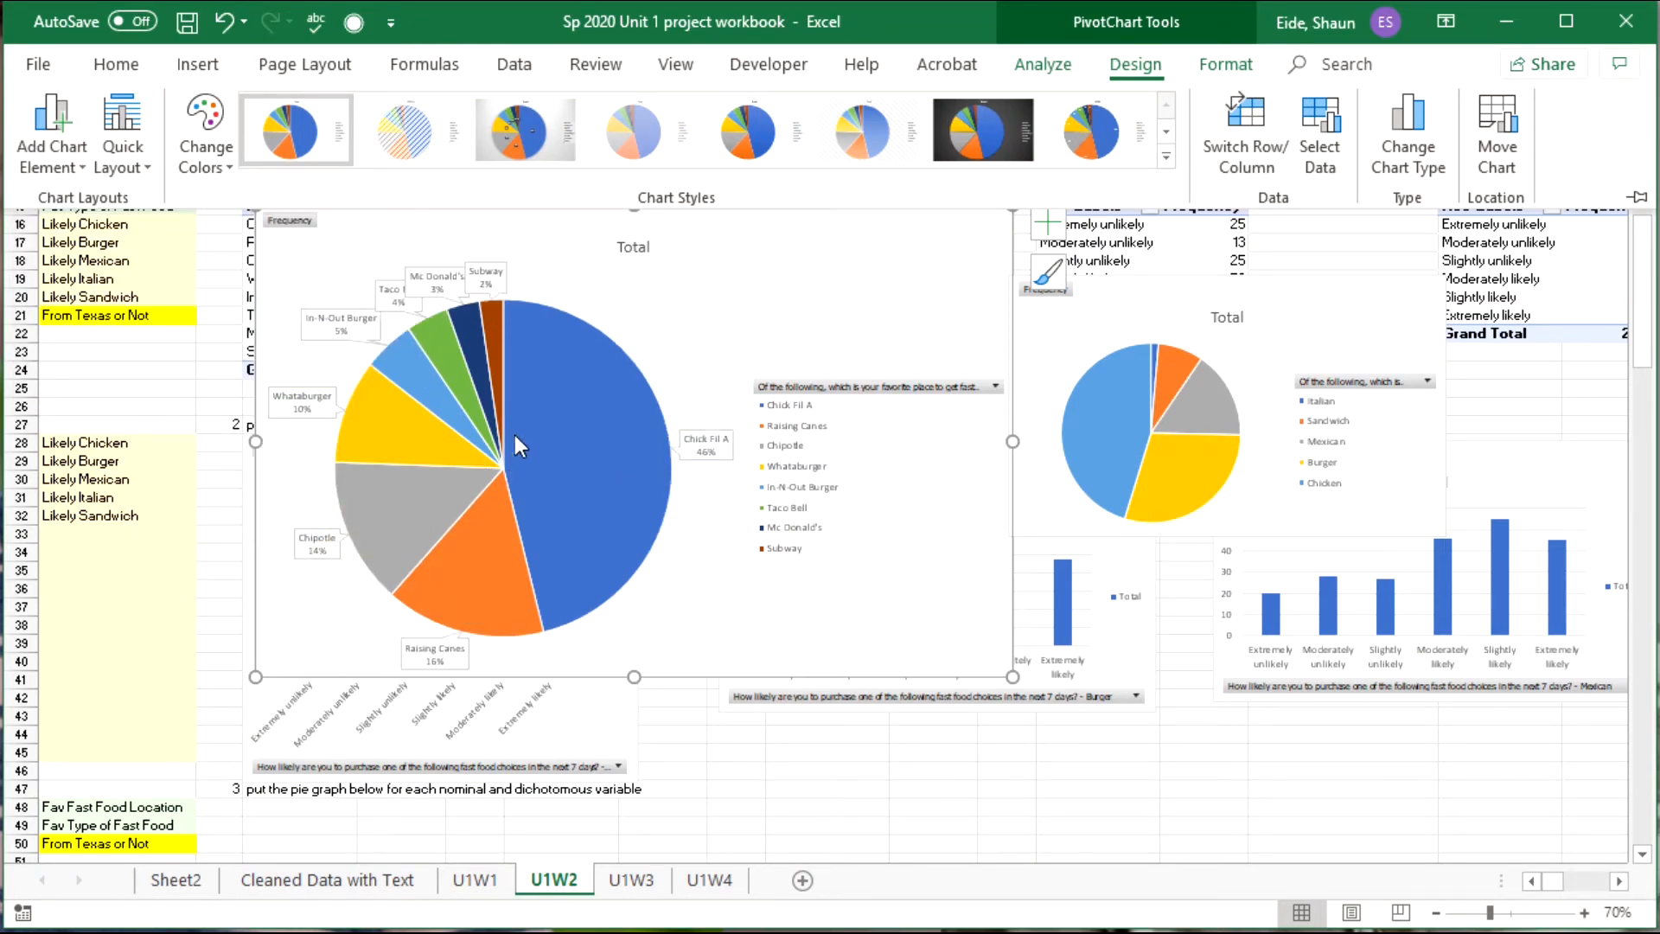
pyautogui.click(759, 586)
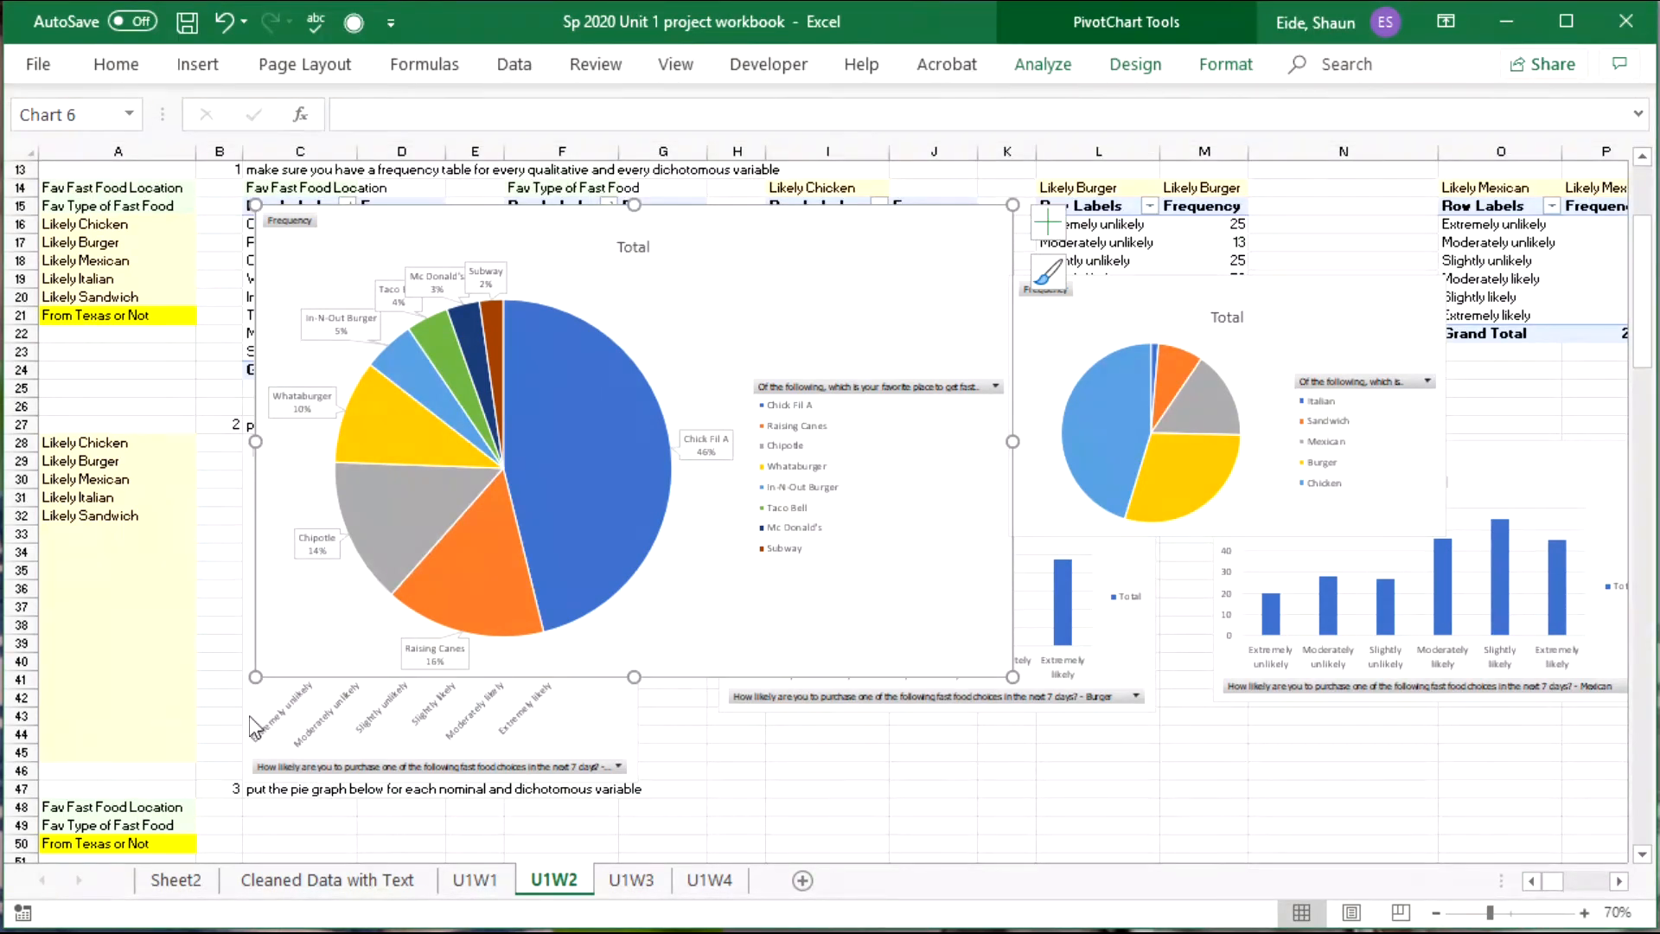
# Shrink the Fav Fast Food Location pie chart and move it into the task 3 section so it ends above task 4.
pyautogui.moveTo(679, 562); pyautogui.dragTo(824, 755)
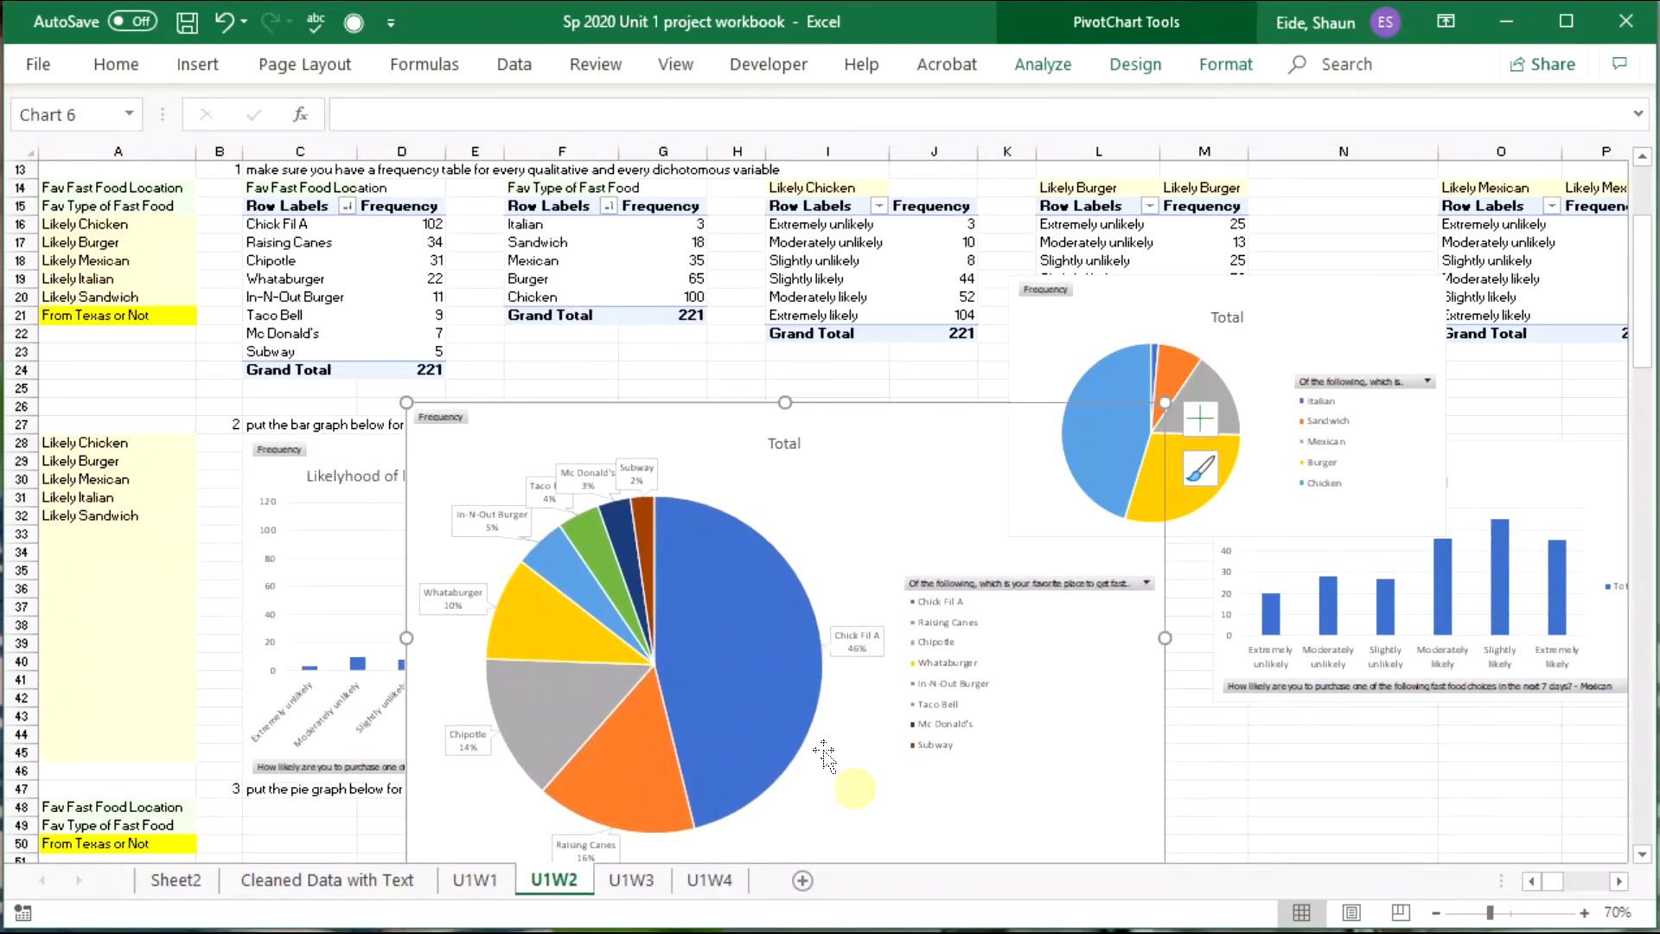
pyautogui.scroll(-6, 804, 692)
pyautogui.click(910, 497)
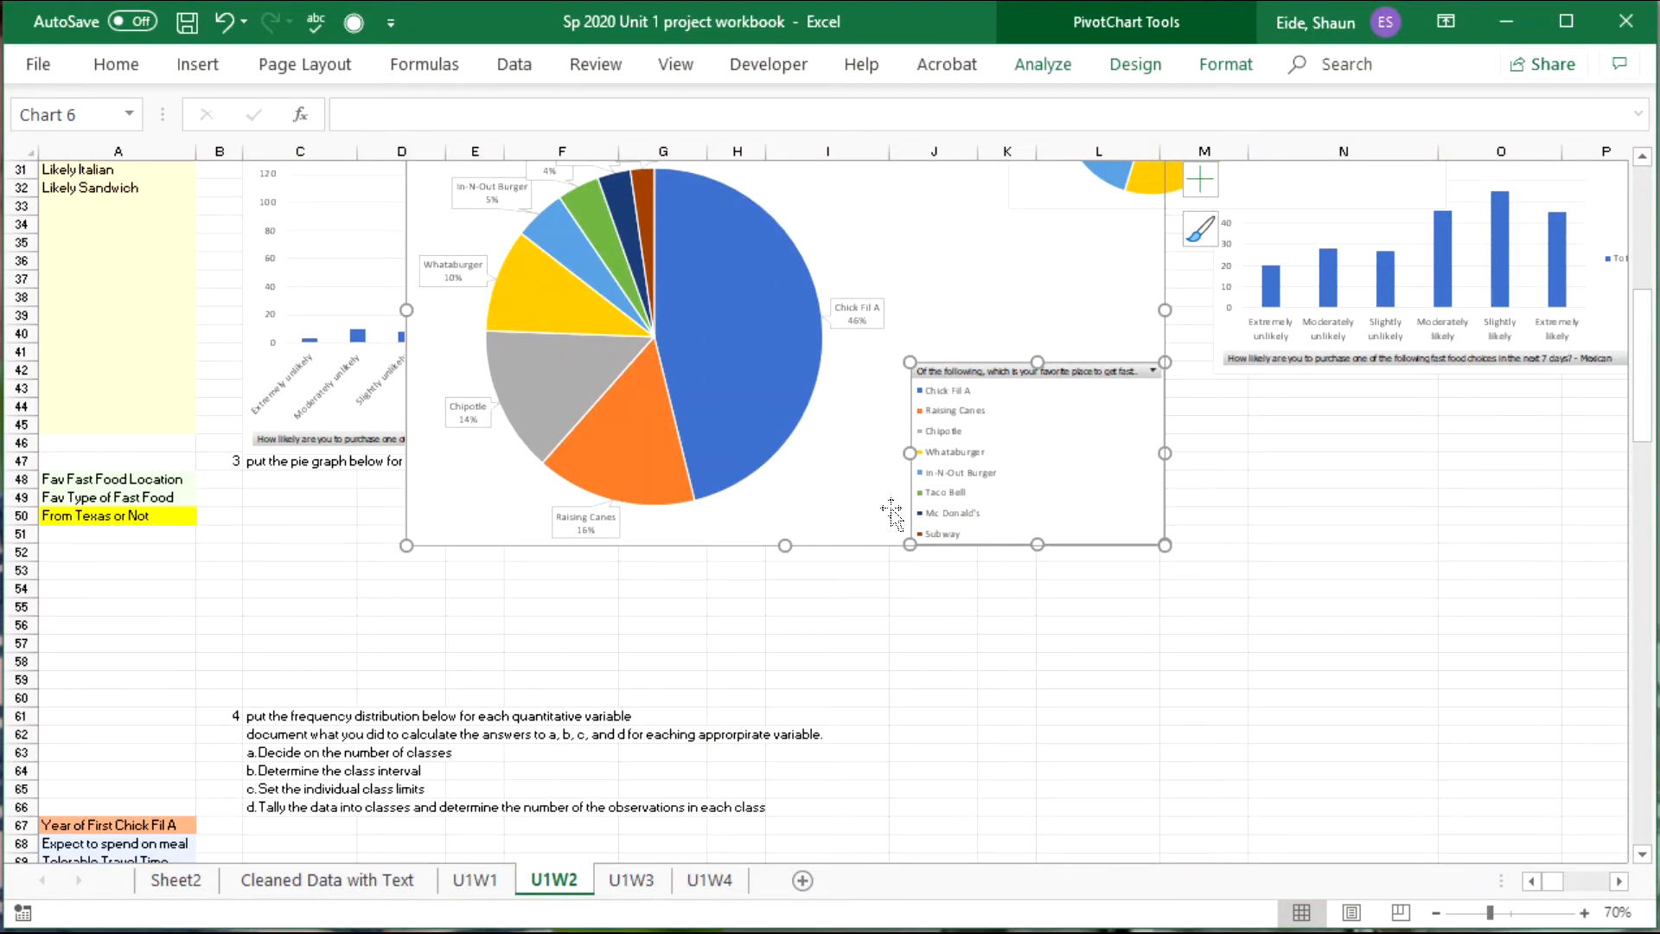
pyautogui.hotkey('ctrl', 'z')
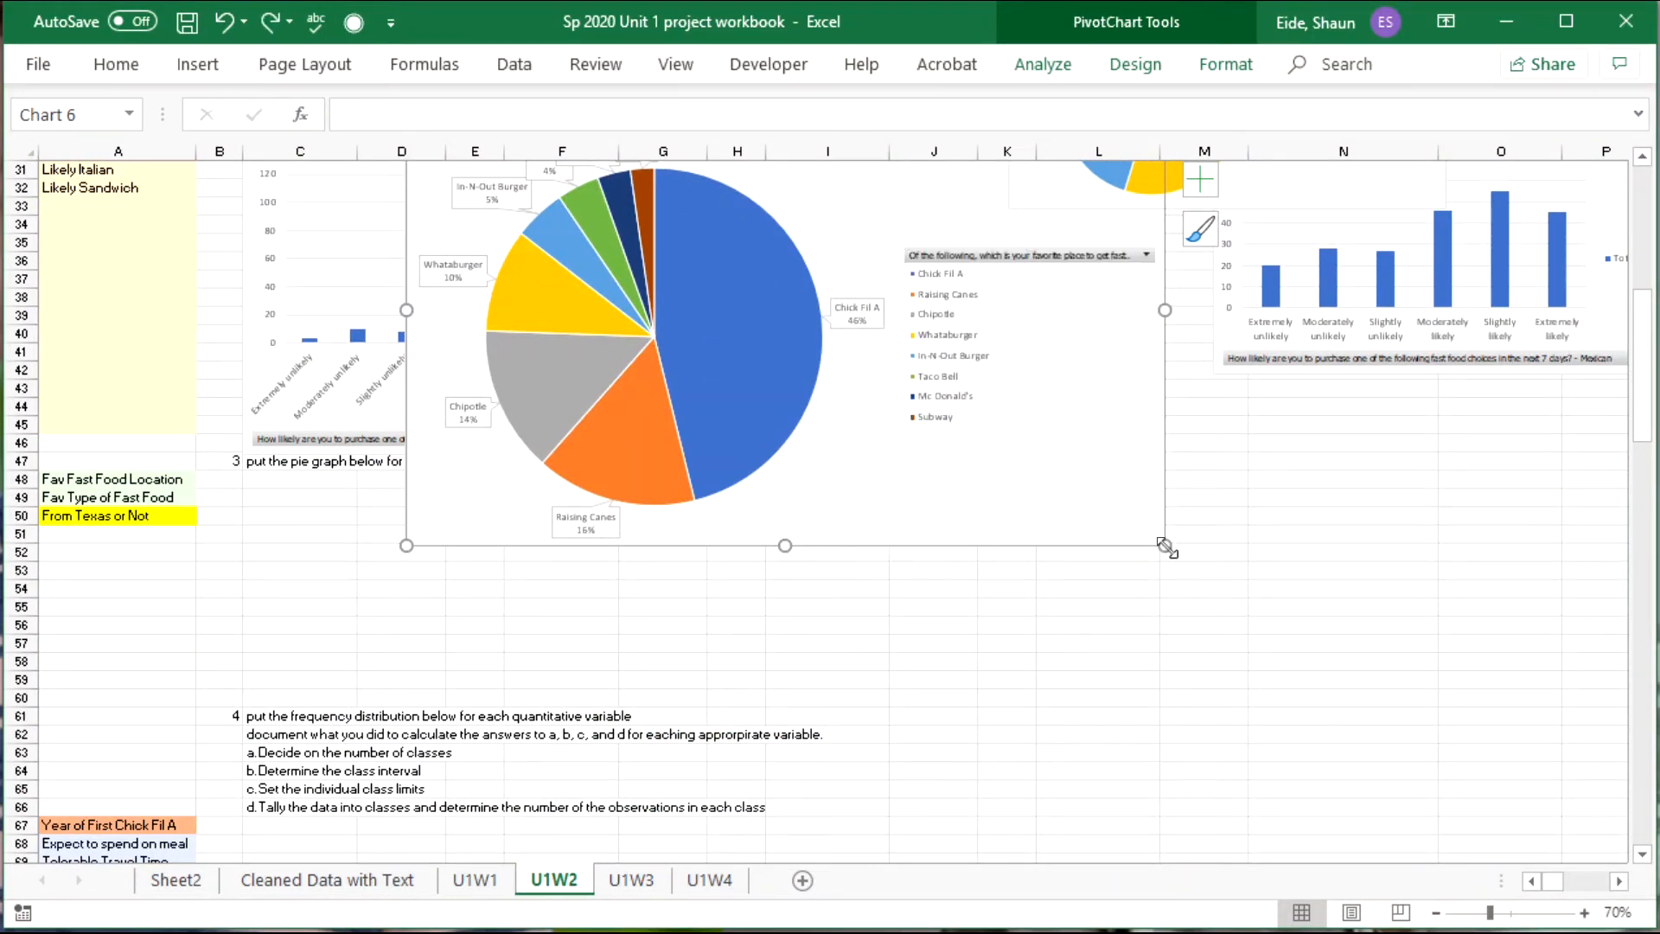
pyautogui.moveTo(1167, 548); pyautogui.dragTo(1009, 440)
pyautogui.moveTo(768, 368); pyautogui.dragTo(971, 627)
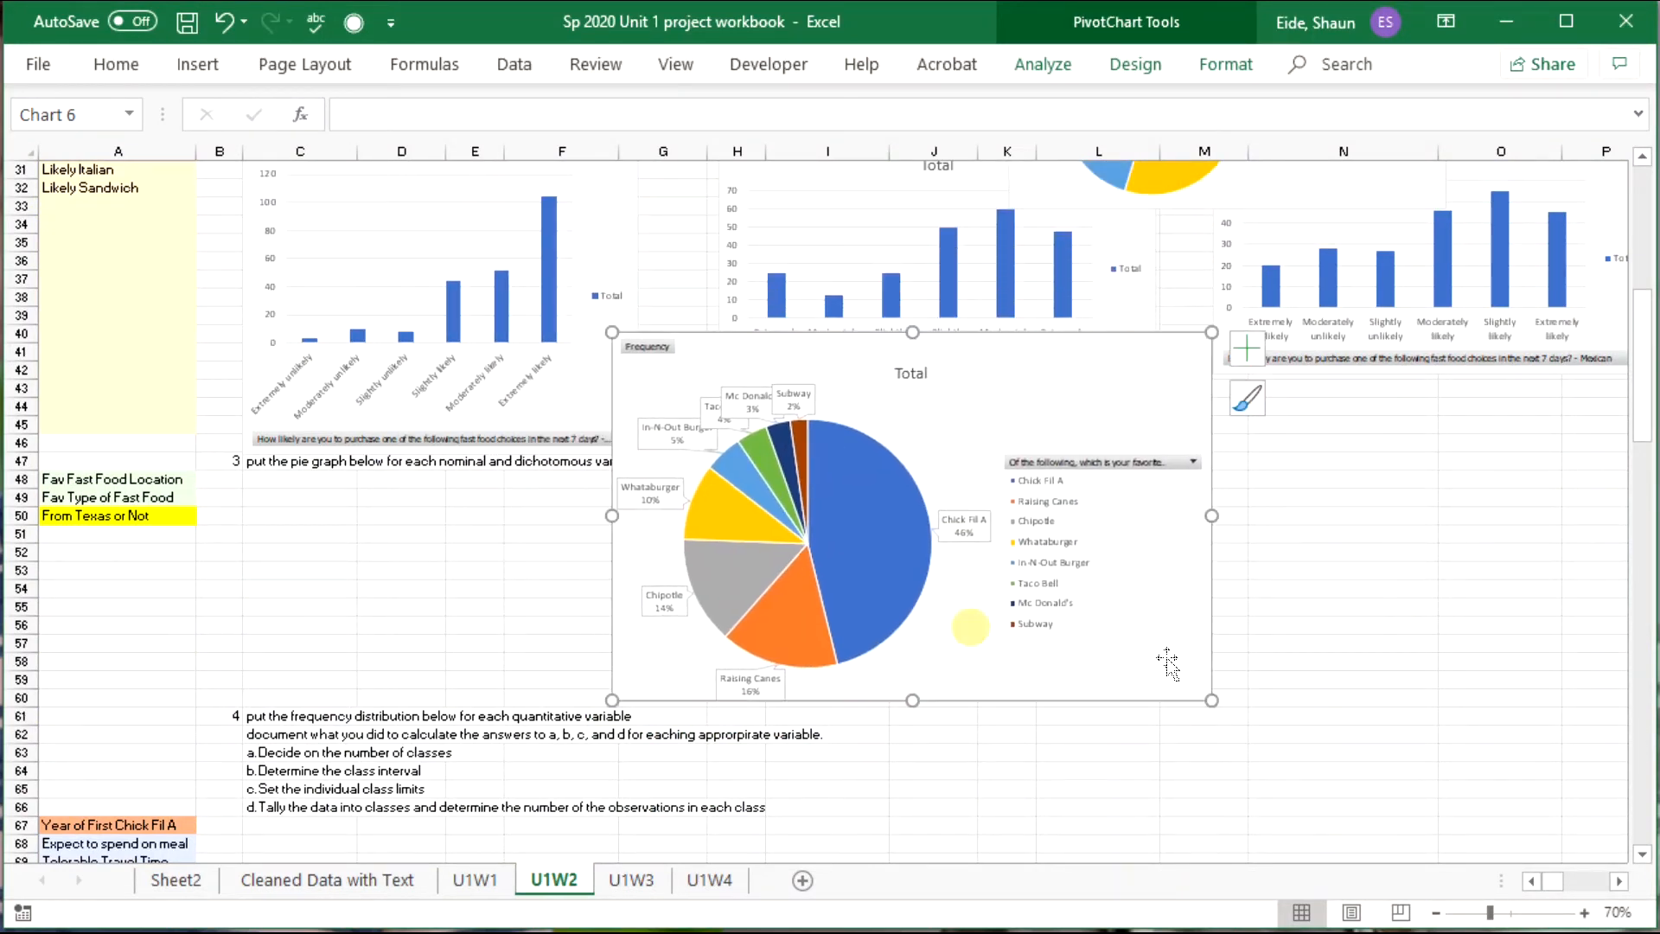
pyautogui.moveTo(1212, 700); pyautogui.dragTo(1039, 575)
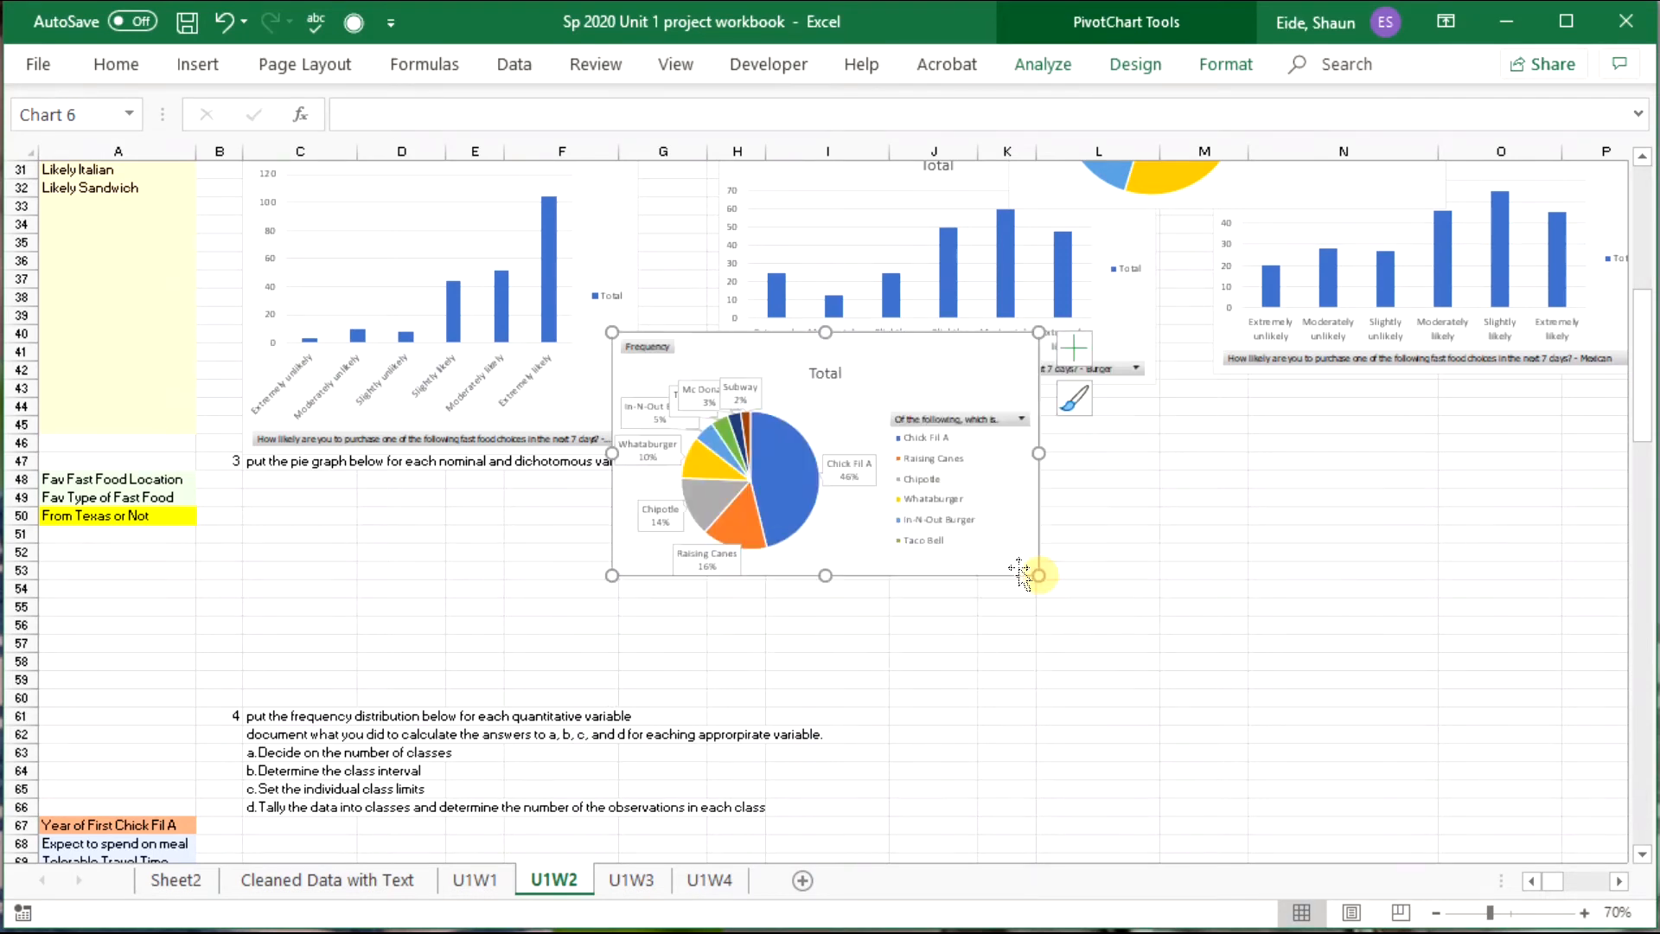
pyautogui.moveTo(872, 538); pyautogui.dragTo(911, 642)
# Position the Fav Fast Food Location pie chart between tasks 3 and 4, and spread apart its overlapping Subway, Mc Donald's and Taco Bell callouts.
pyautogui.click(793, 496)
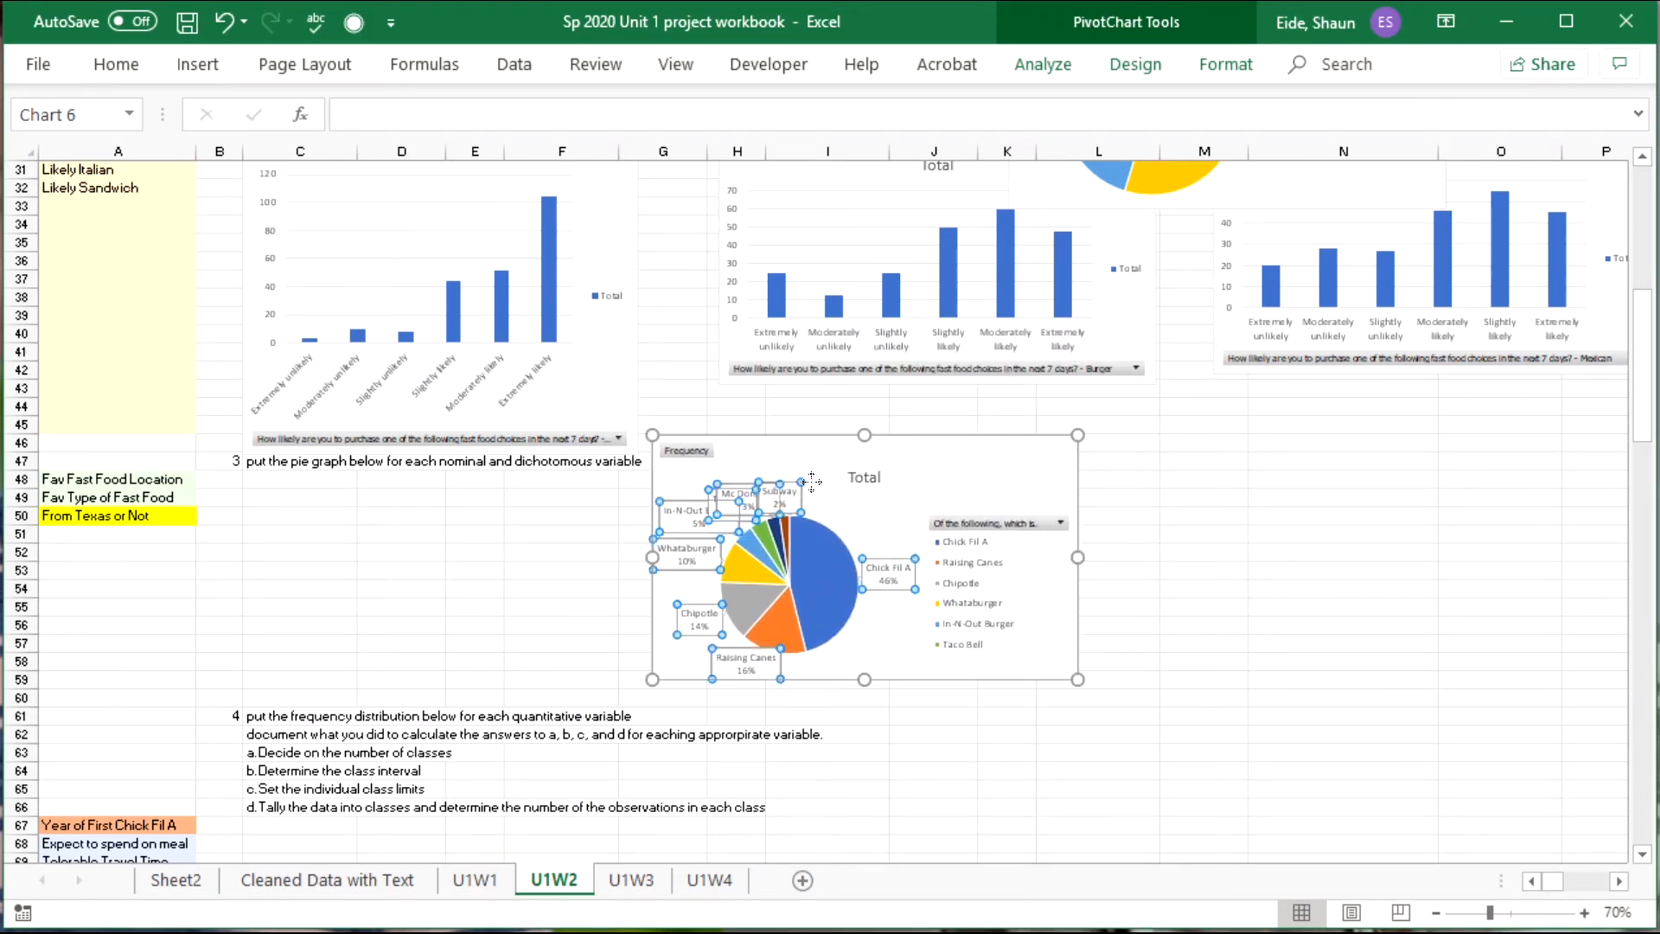
pyautogui.click(814, 480)
pyautogui.click(799, 461)
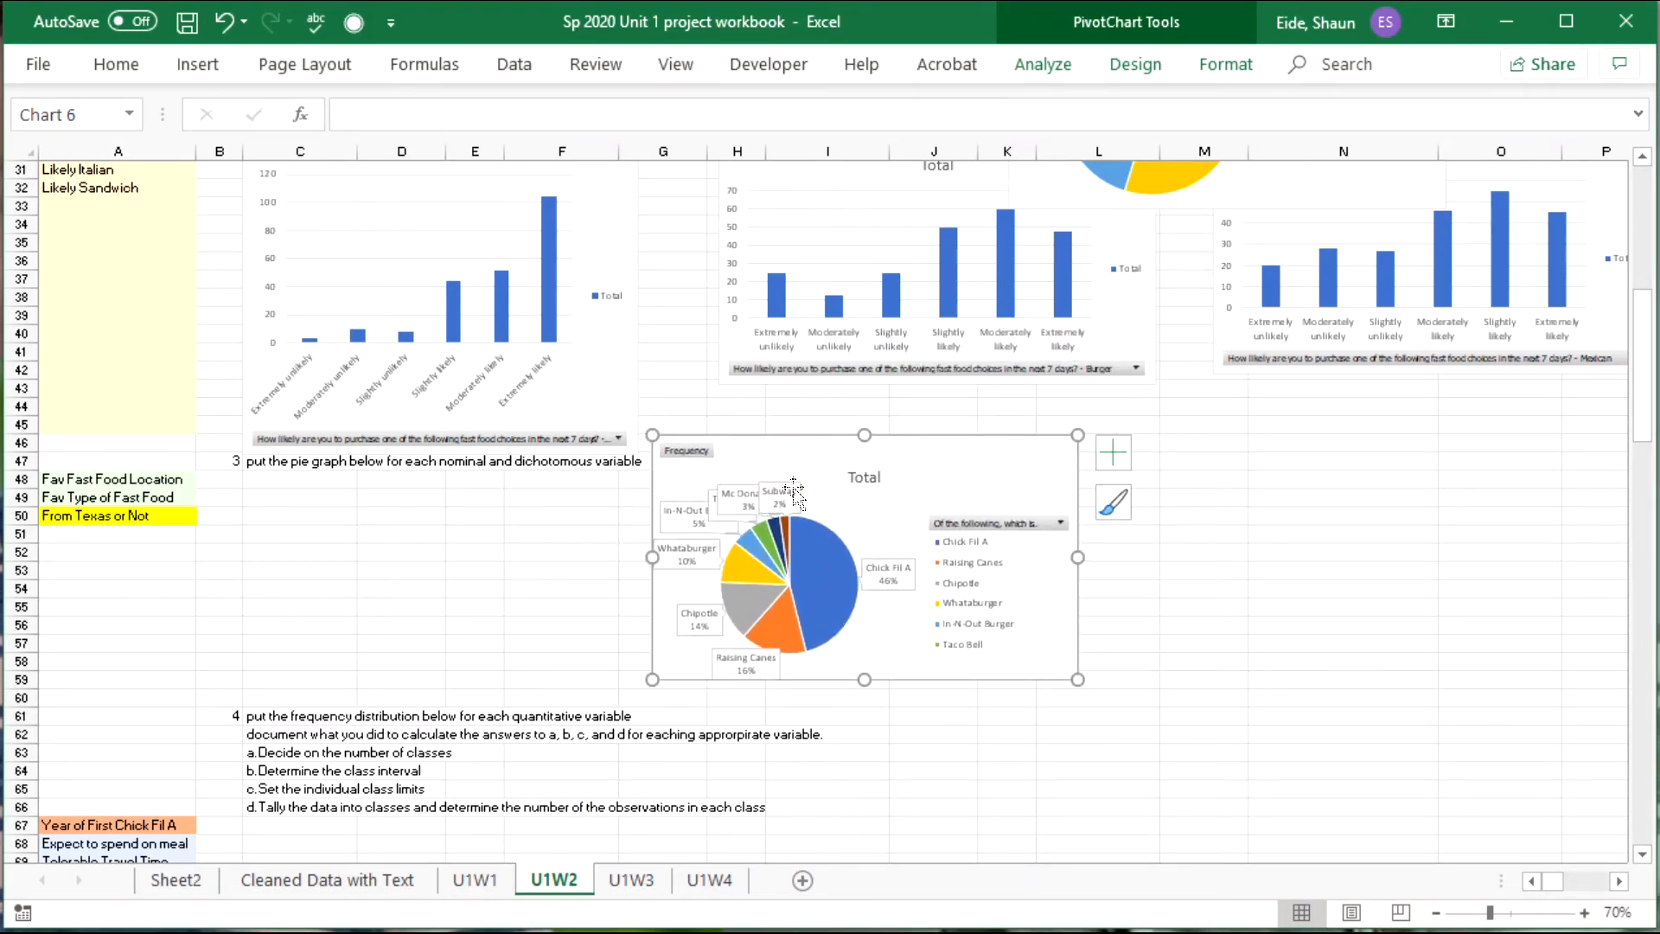
pyautogui.click(795, 492)
pyautogui.click(795, 490)
pyautogui.moveTo(795, 491); pyautogui.dragTo(868, 489)
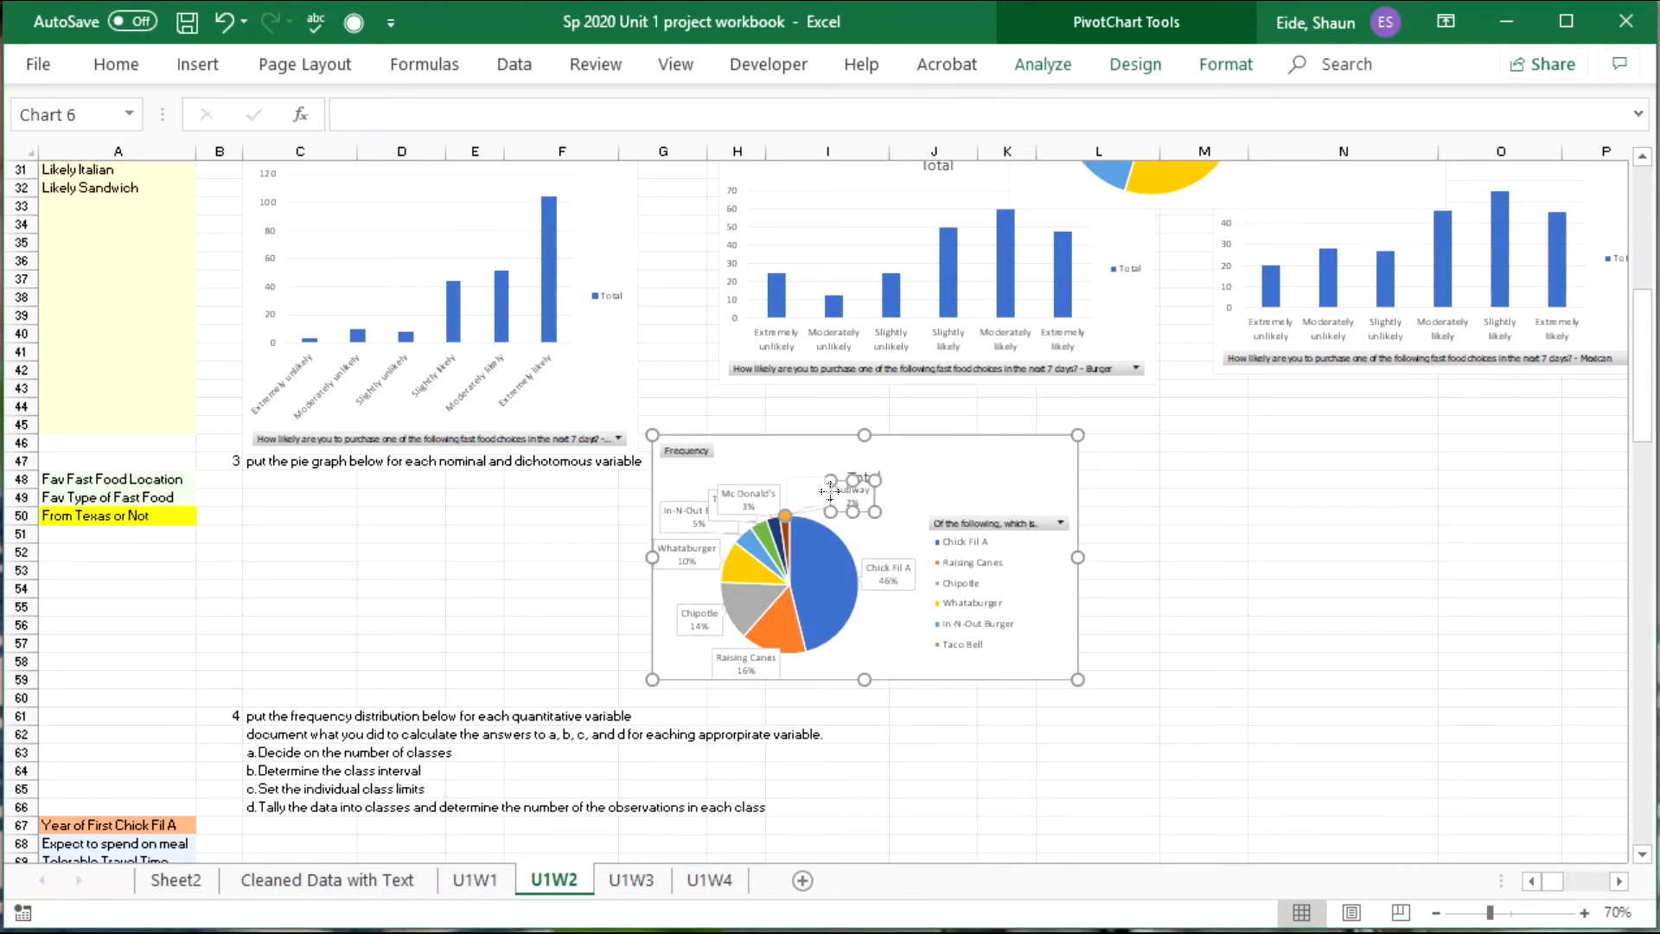
pyautogui.moveTo(831, 491); pyautogui.dragTo(770, 459)
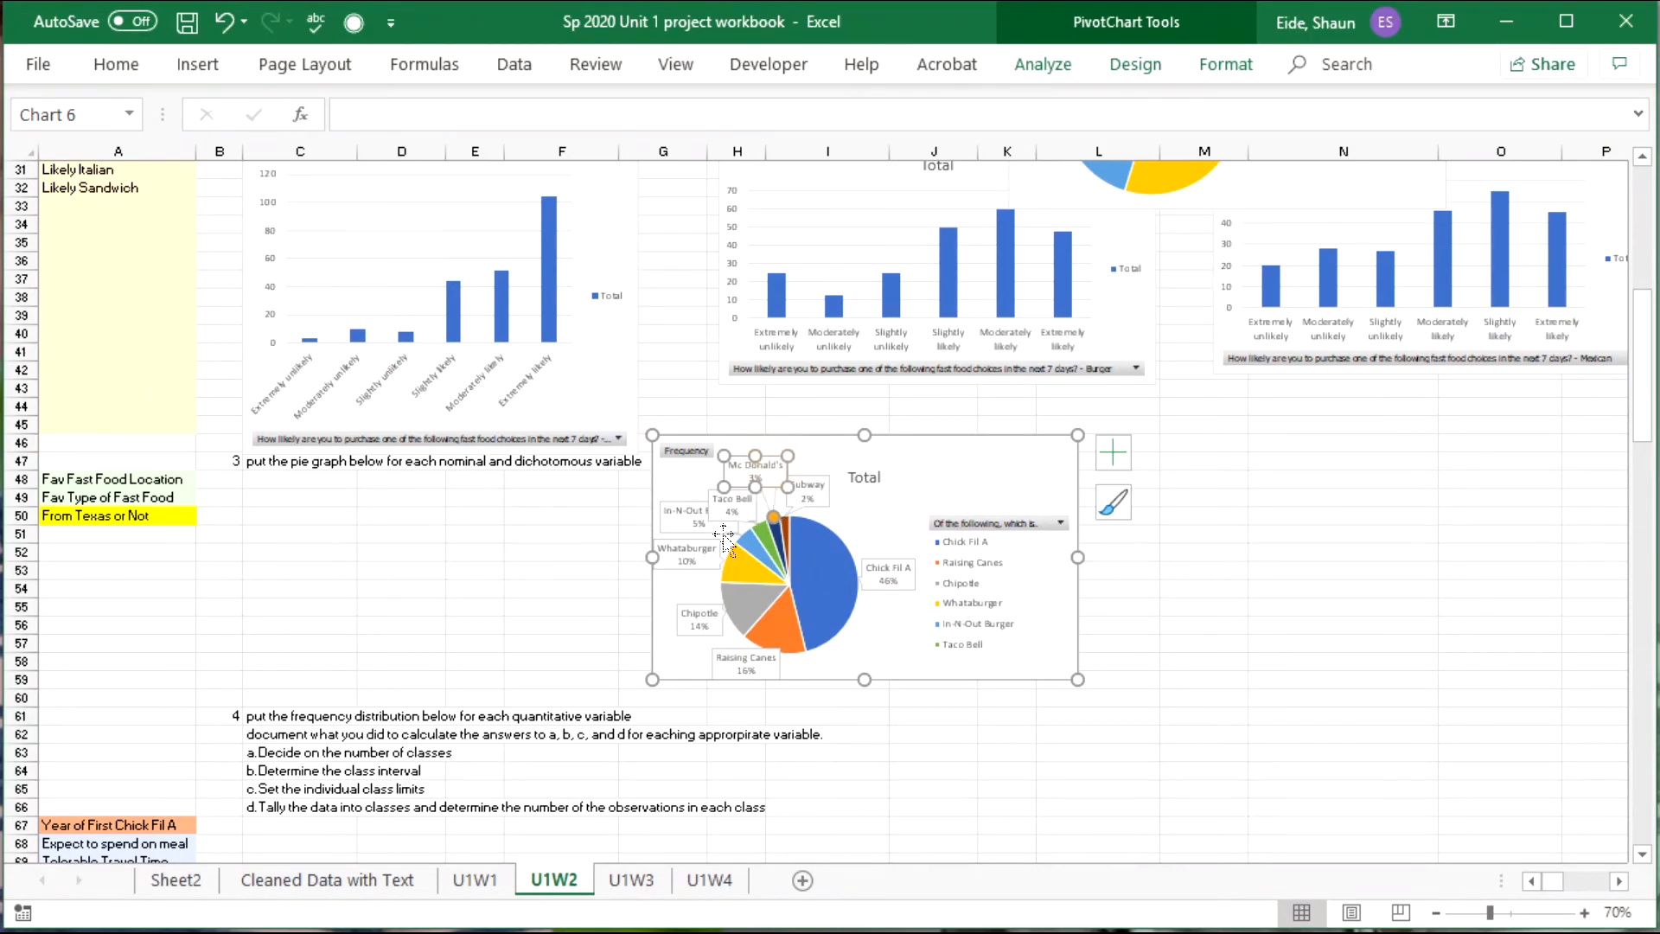
pyautogui.moveTo(700, 499); pyautogui.dragTo(648, 471)
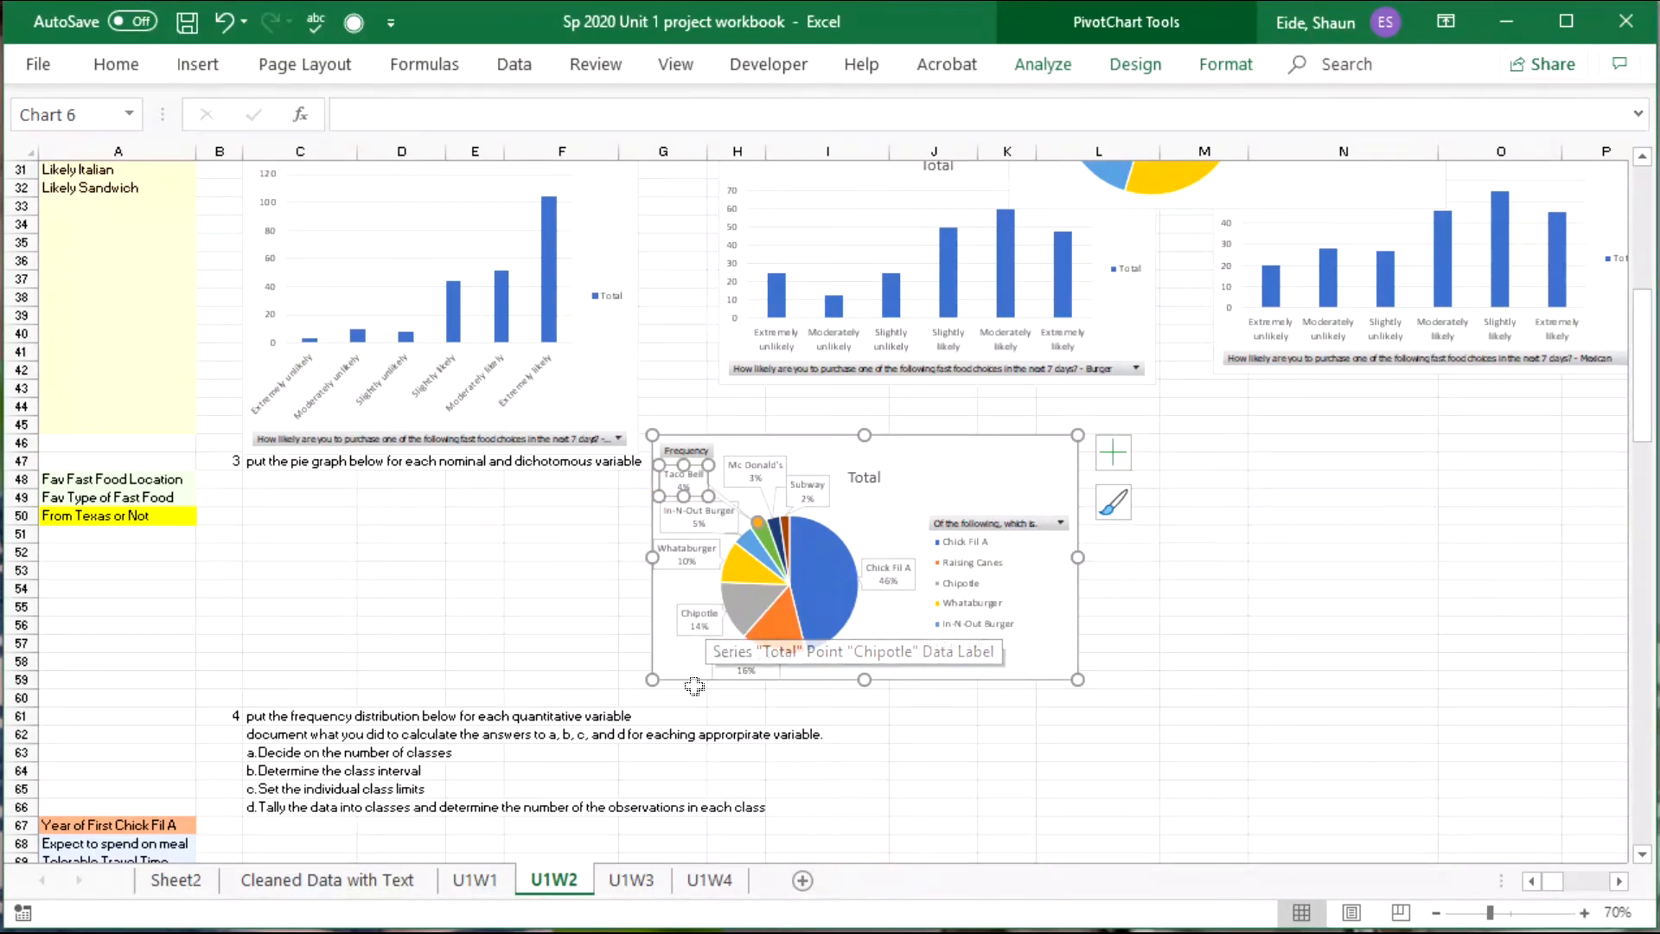
pyautogui.click(1332, 566)
# Move the Fav Type of Fast Food pie chart into the task 3 section, beside the Fav Fast Food Location pie chart.
pyautogui.scroll(3, 1332, 566)
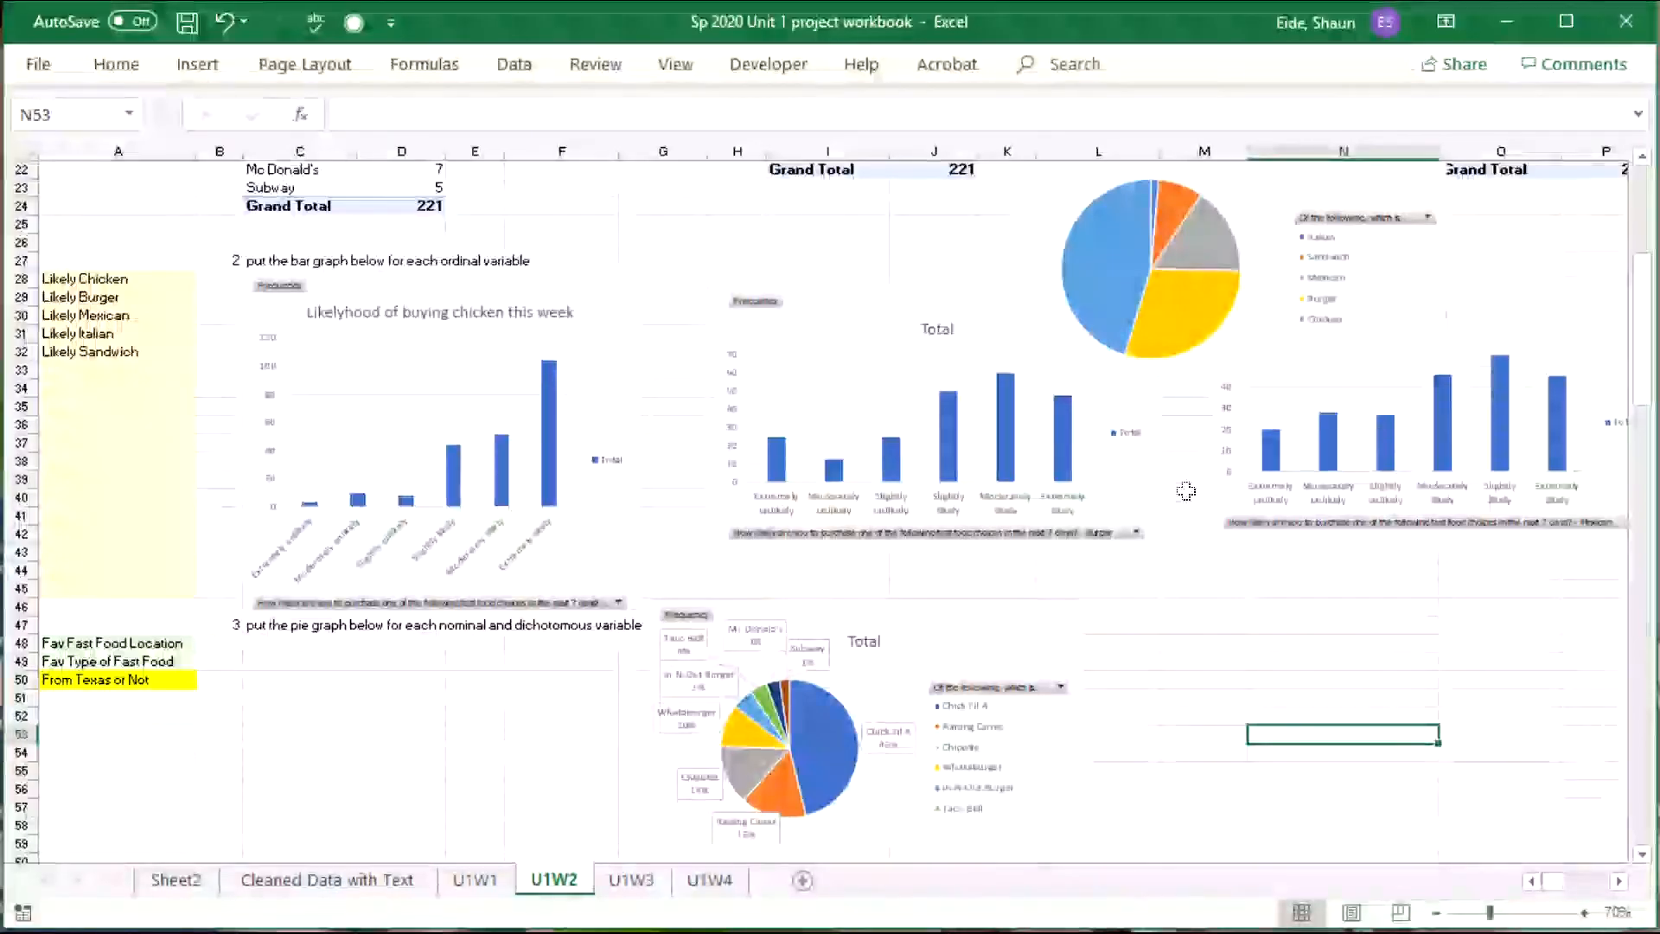
pyautogui.click(1106, 363)
pyautogui.moveTo(1107, 364); pyautogui.dragTo(1216, 832)
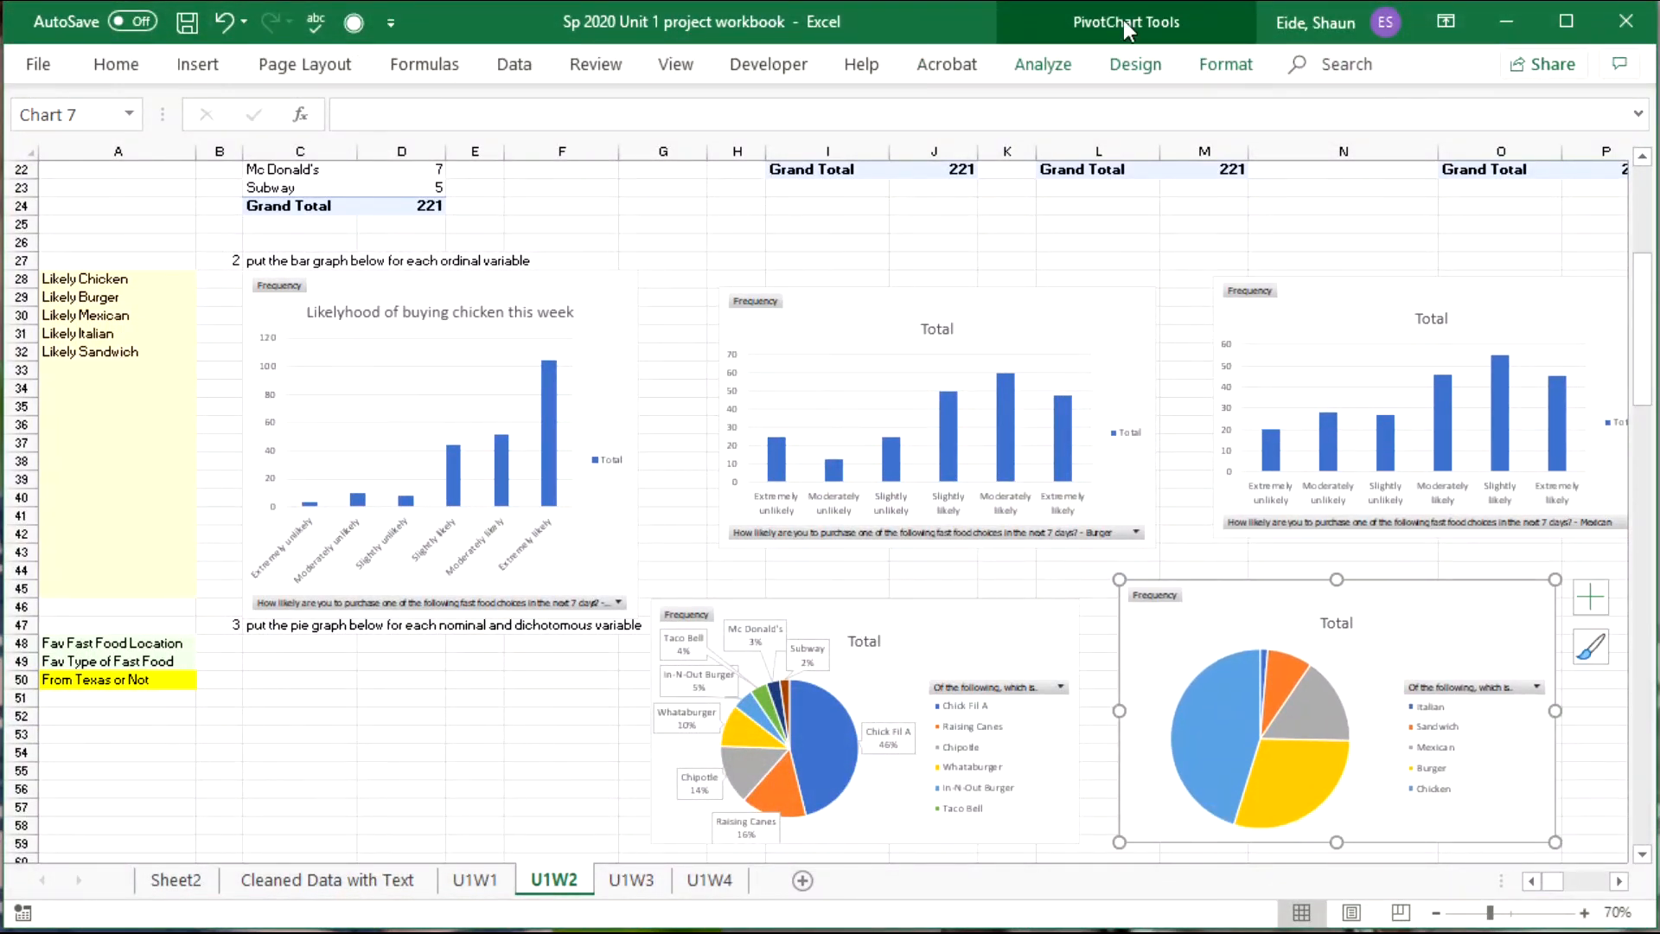
# Add Best Fit data labels to the Fav Type of Fast Food pie chart that contain the percentage instead of the value.
pyautogui.click(1136, 64)
pyautogui.click(49, 160)
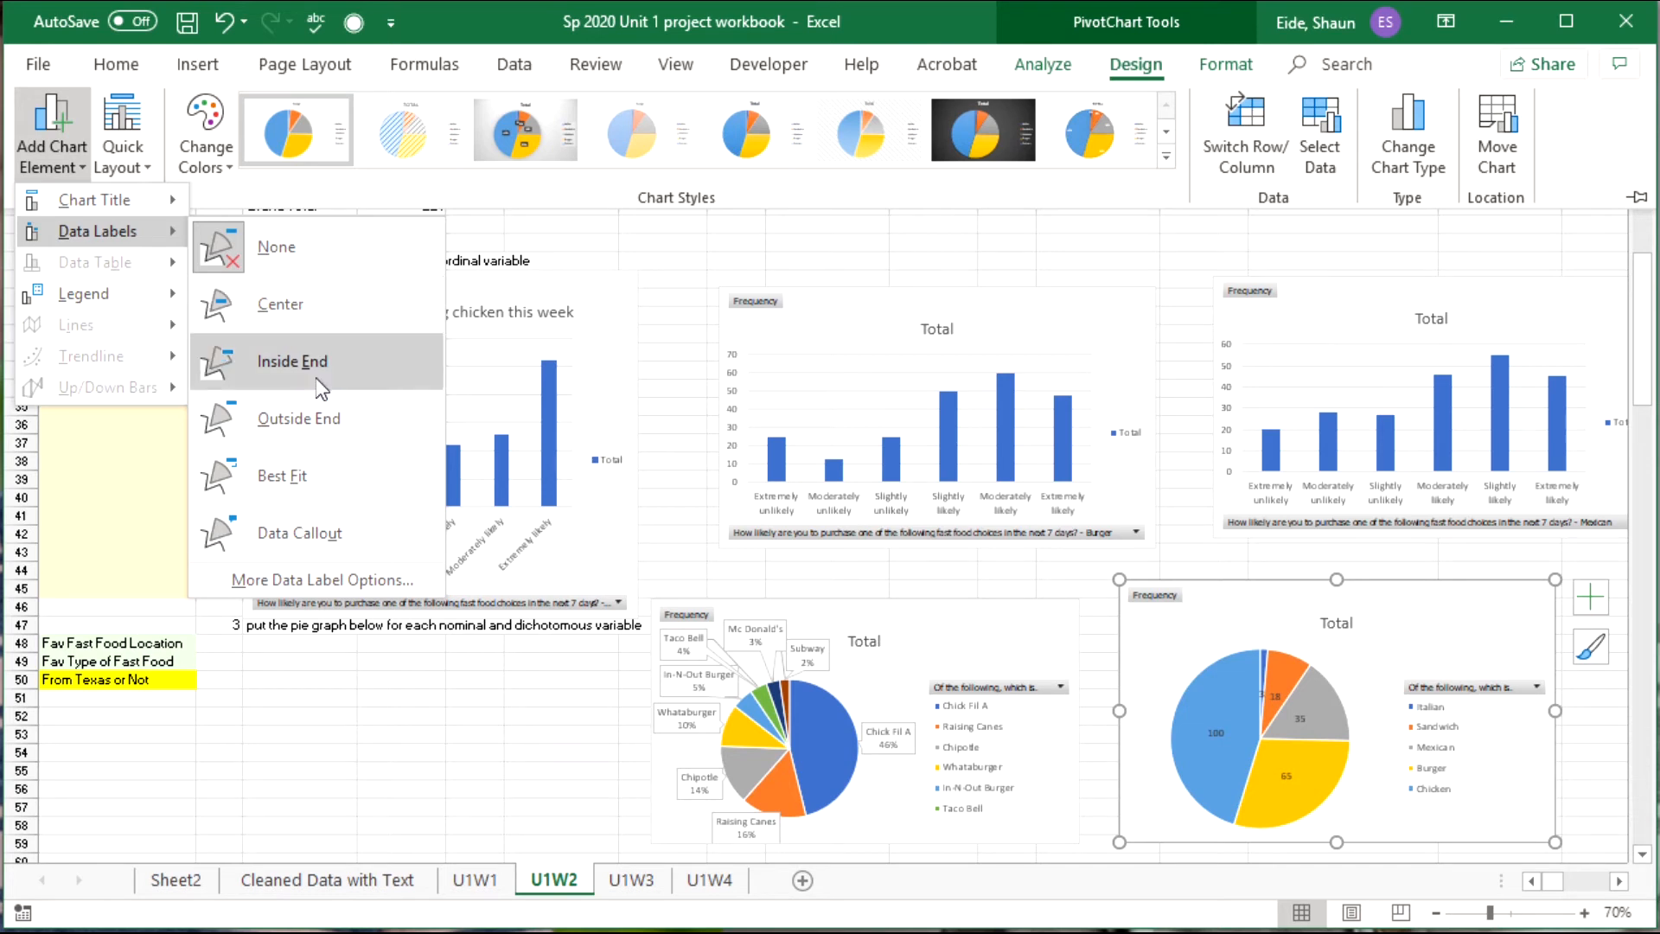
pyautogui.click(353, 578)
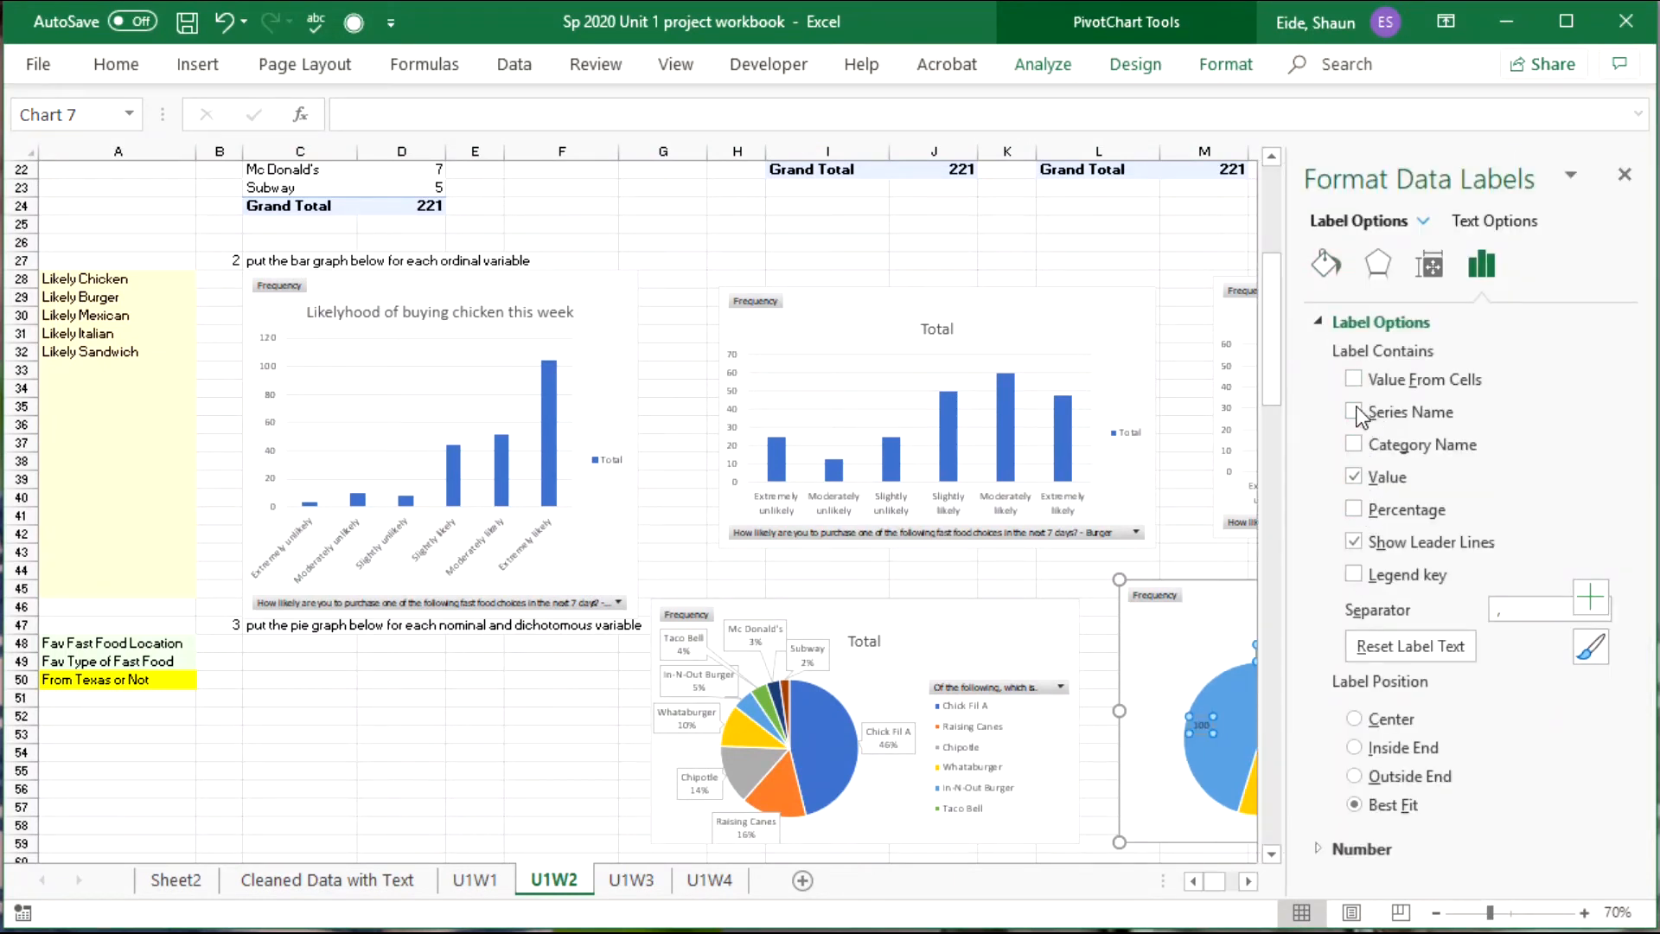
pyautogui.click(1354, 510)
pyautogui.click(1355, 476)
pyautogui.click(1128, 65)
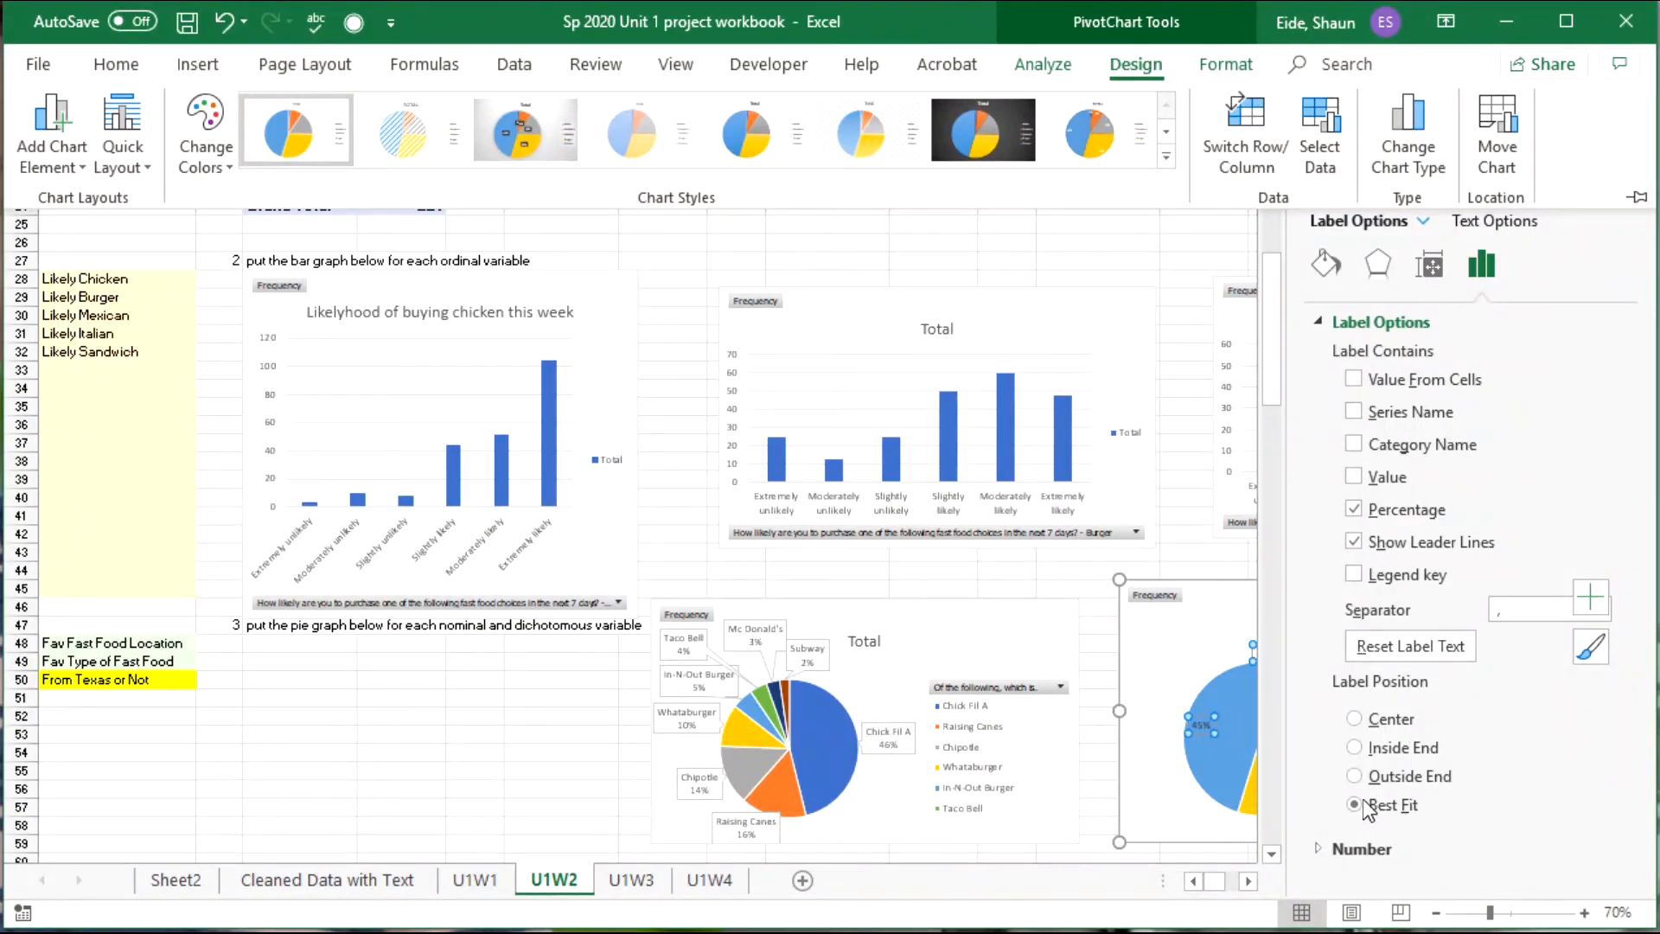
pyautogui.click(1209, 557)
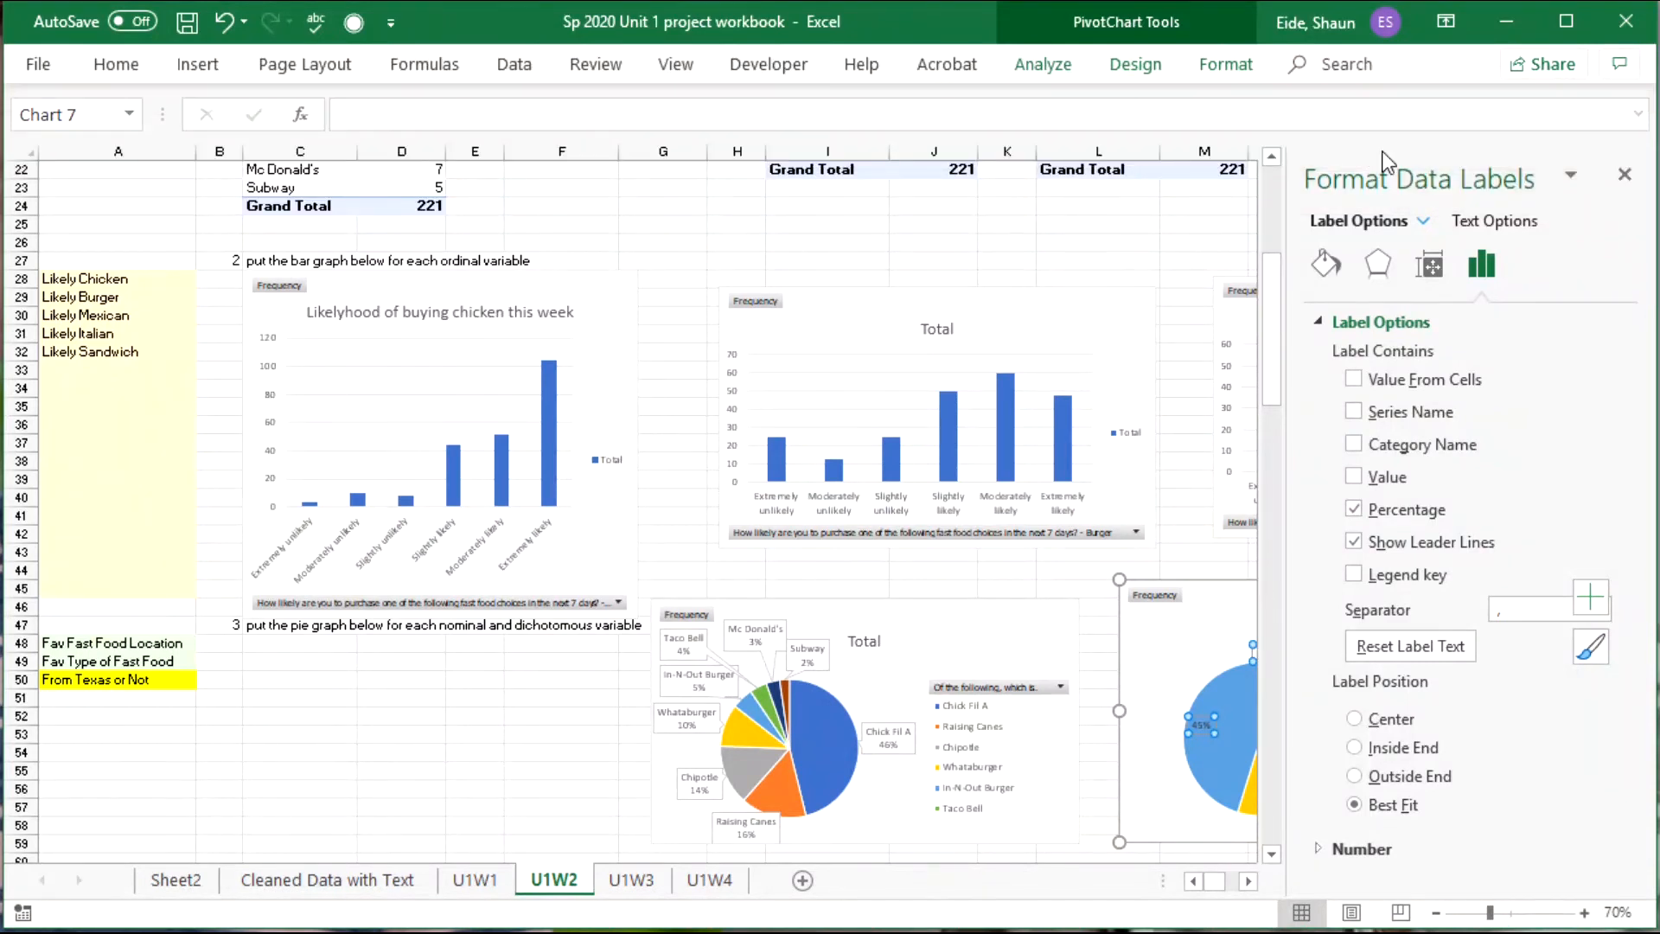
pyautogui.click(1619, 173)
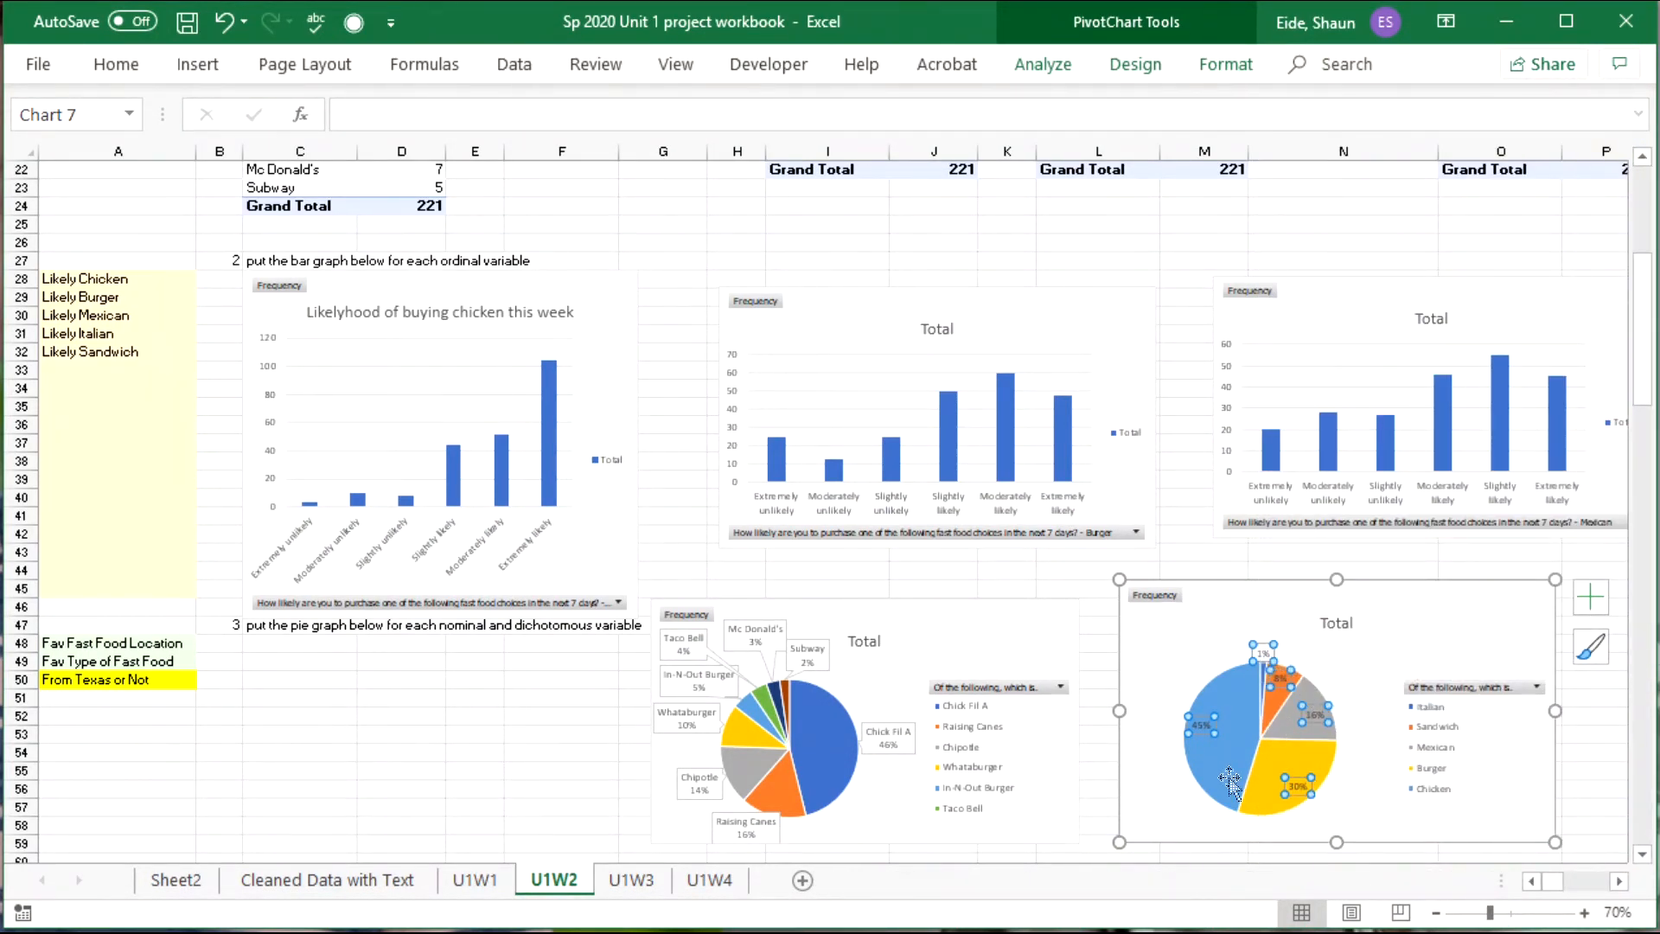
pyautogui.click(1217, 551)
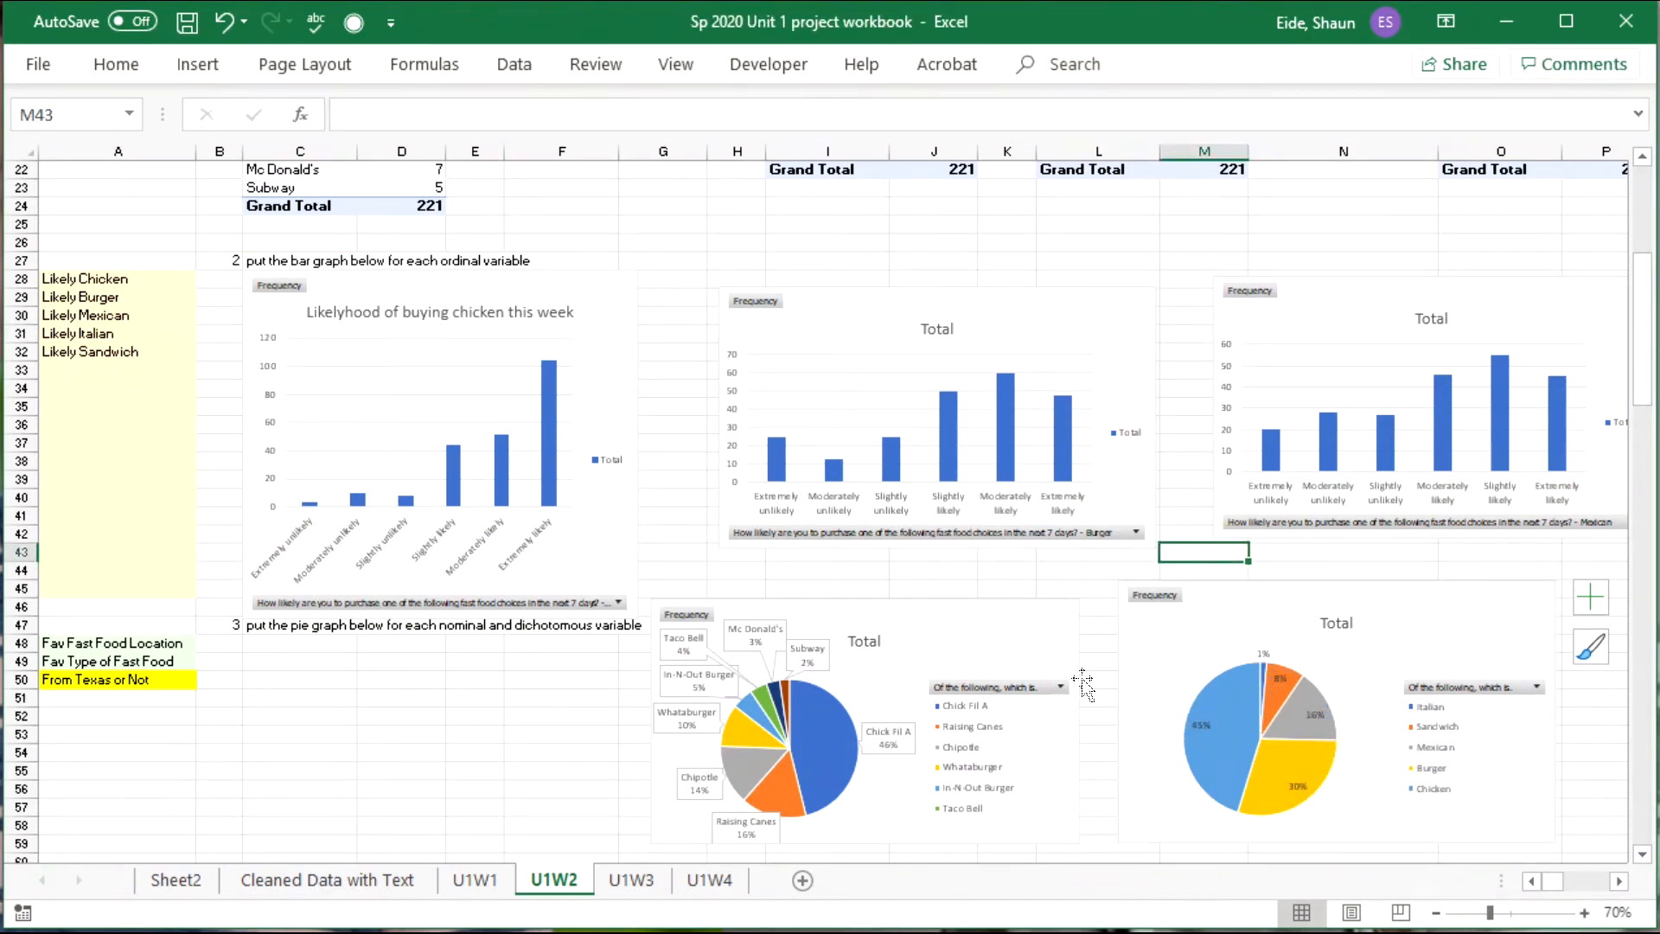
# Insert a pie PivotChart from the From Texas or Not pivot table and enlarge it.
pyautogui.click(289, 696)
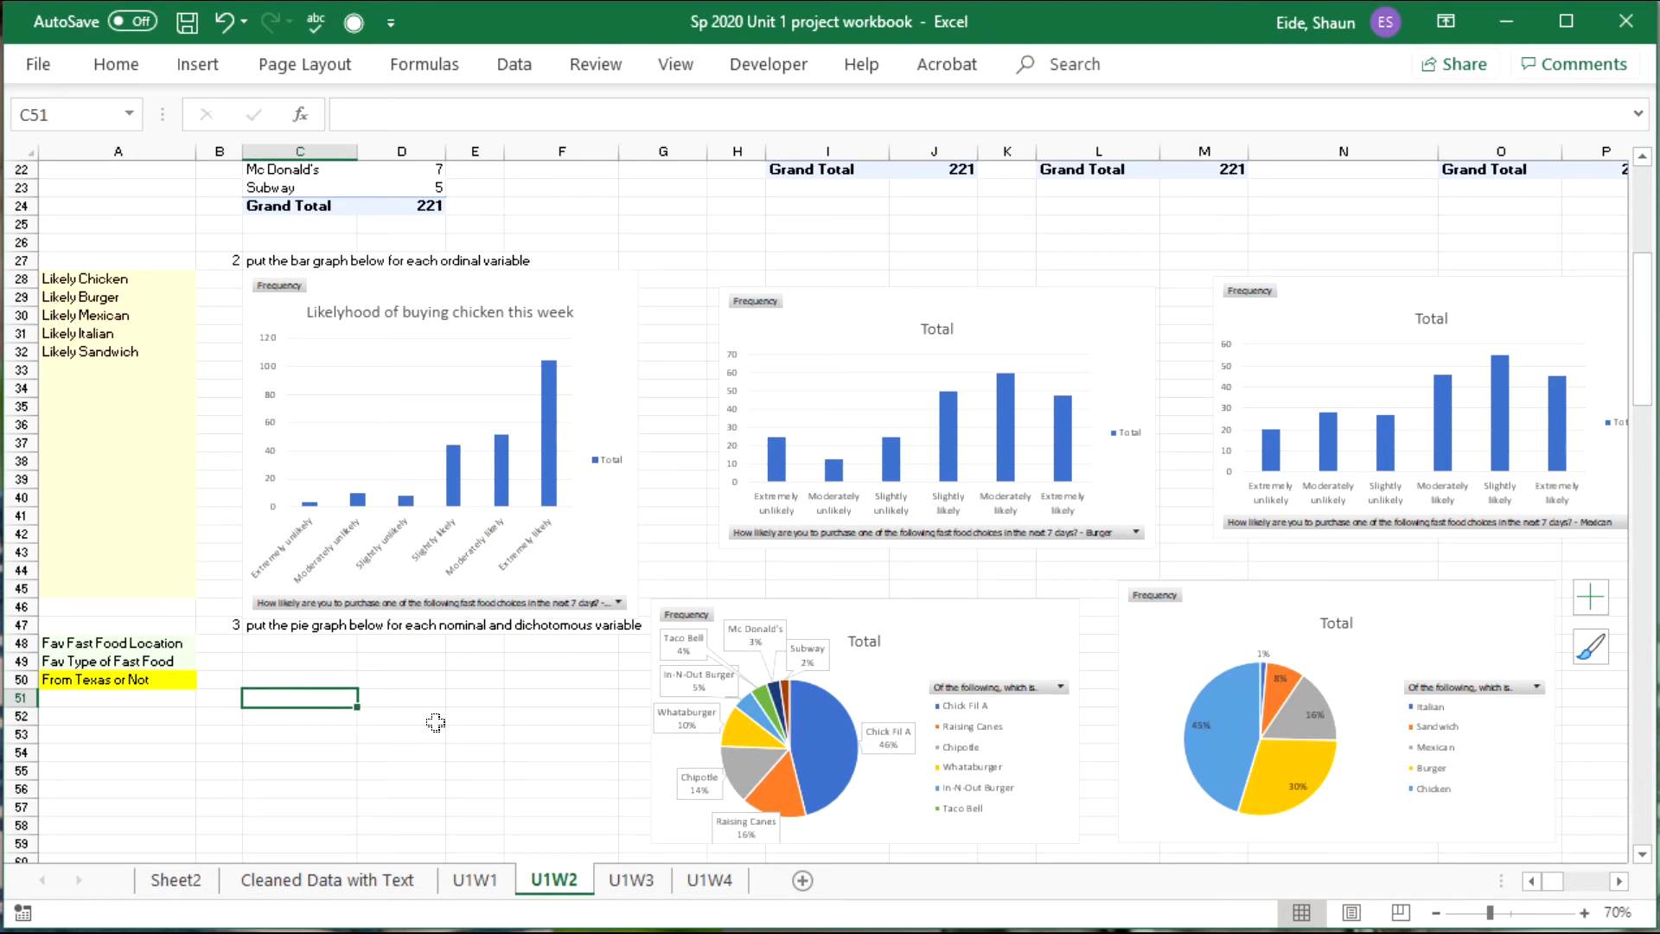
pyautogui.moveTo(458, 717); pyautogui.dragTo(641, 701)
pyautogui.moveTo(1293, 553); pyautogui.dragTo(1279, 620)
pyautogui.scroll(5, 1332, 627)
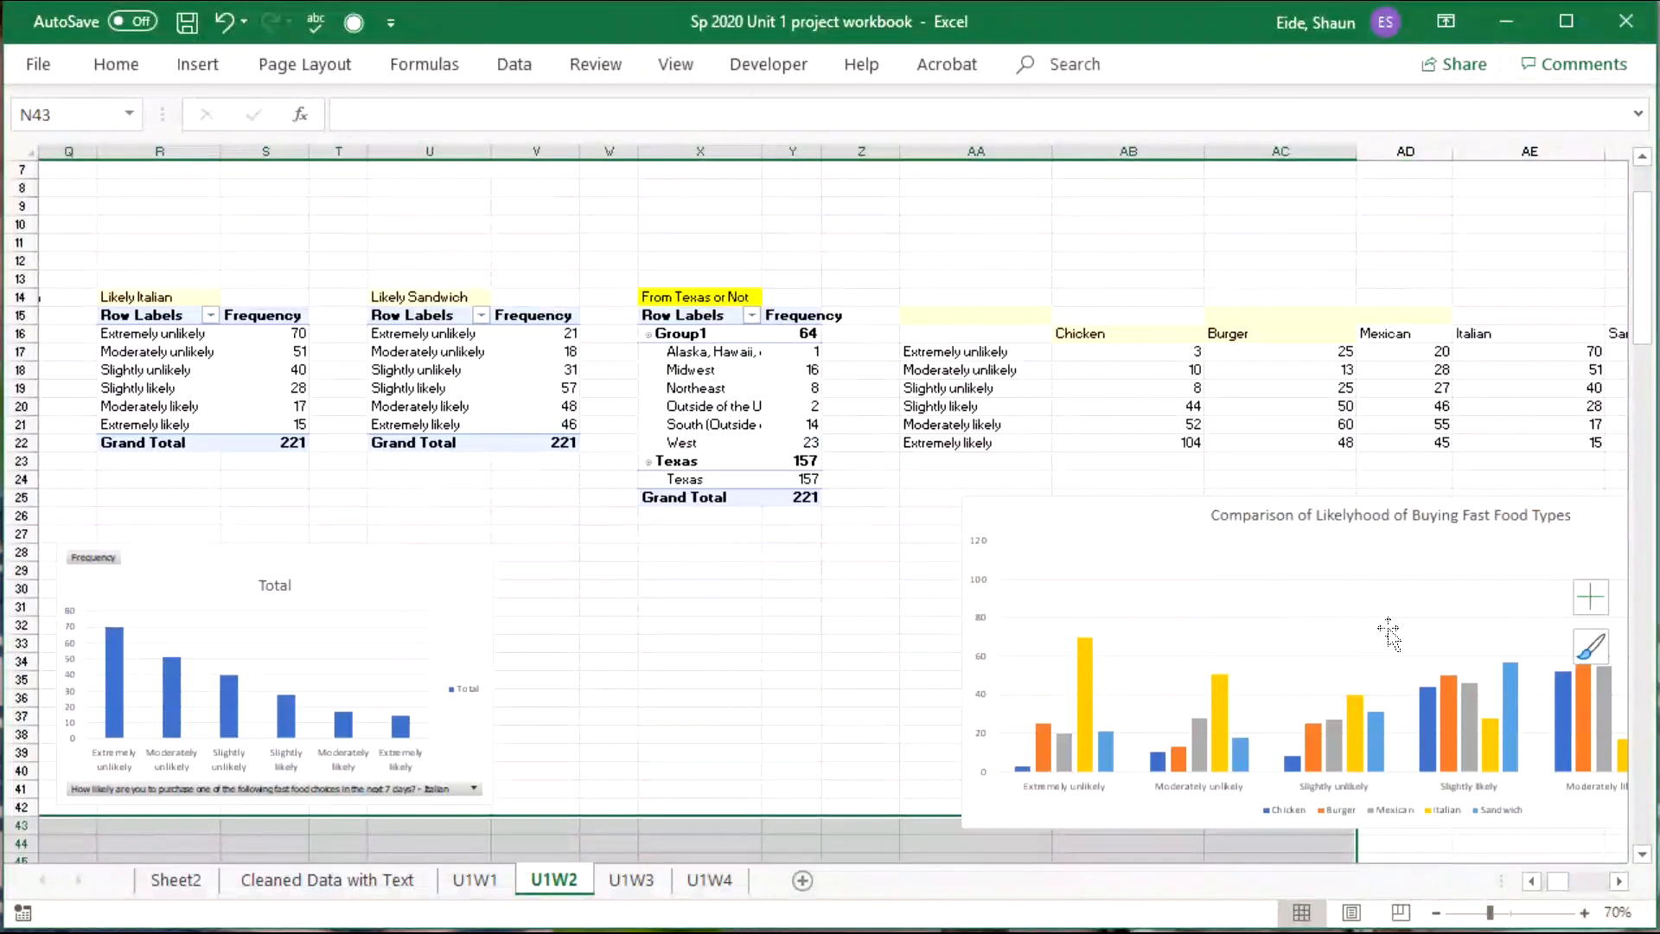
pyautogui.click(981, 662)
pyautogui.click(792, 571)
pyautogui.click(711, 424)
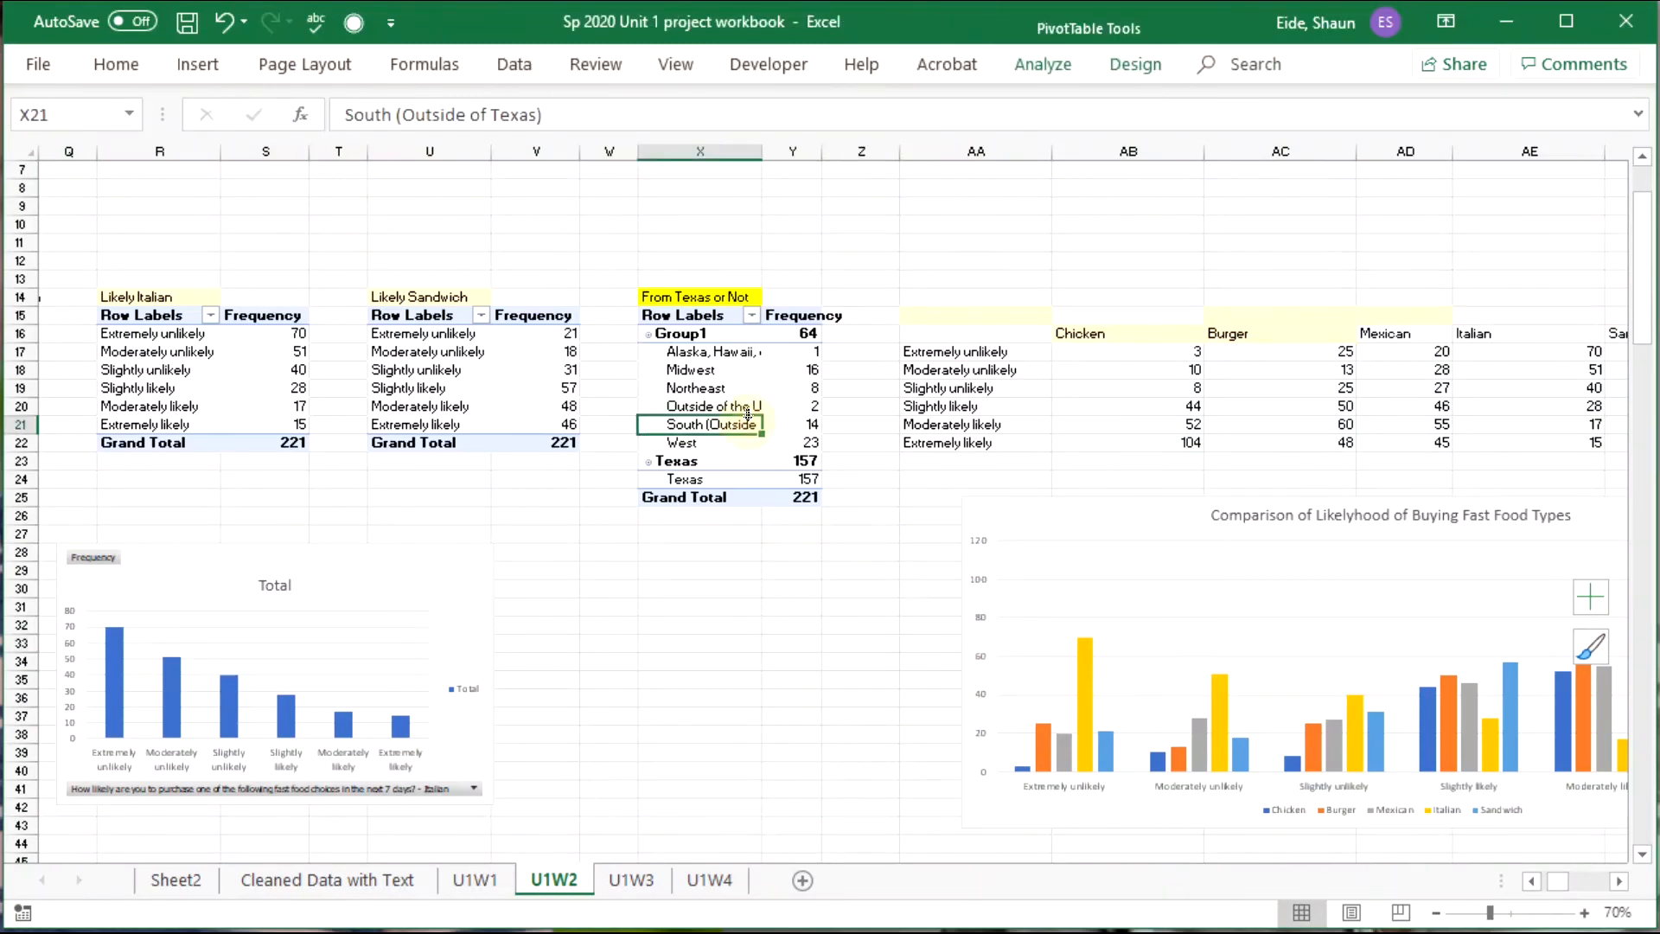
pyautogui.click(199, 65)
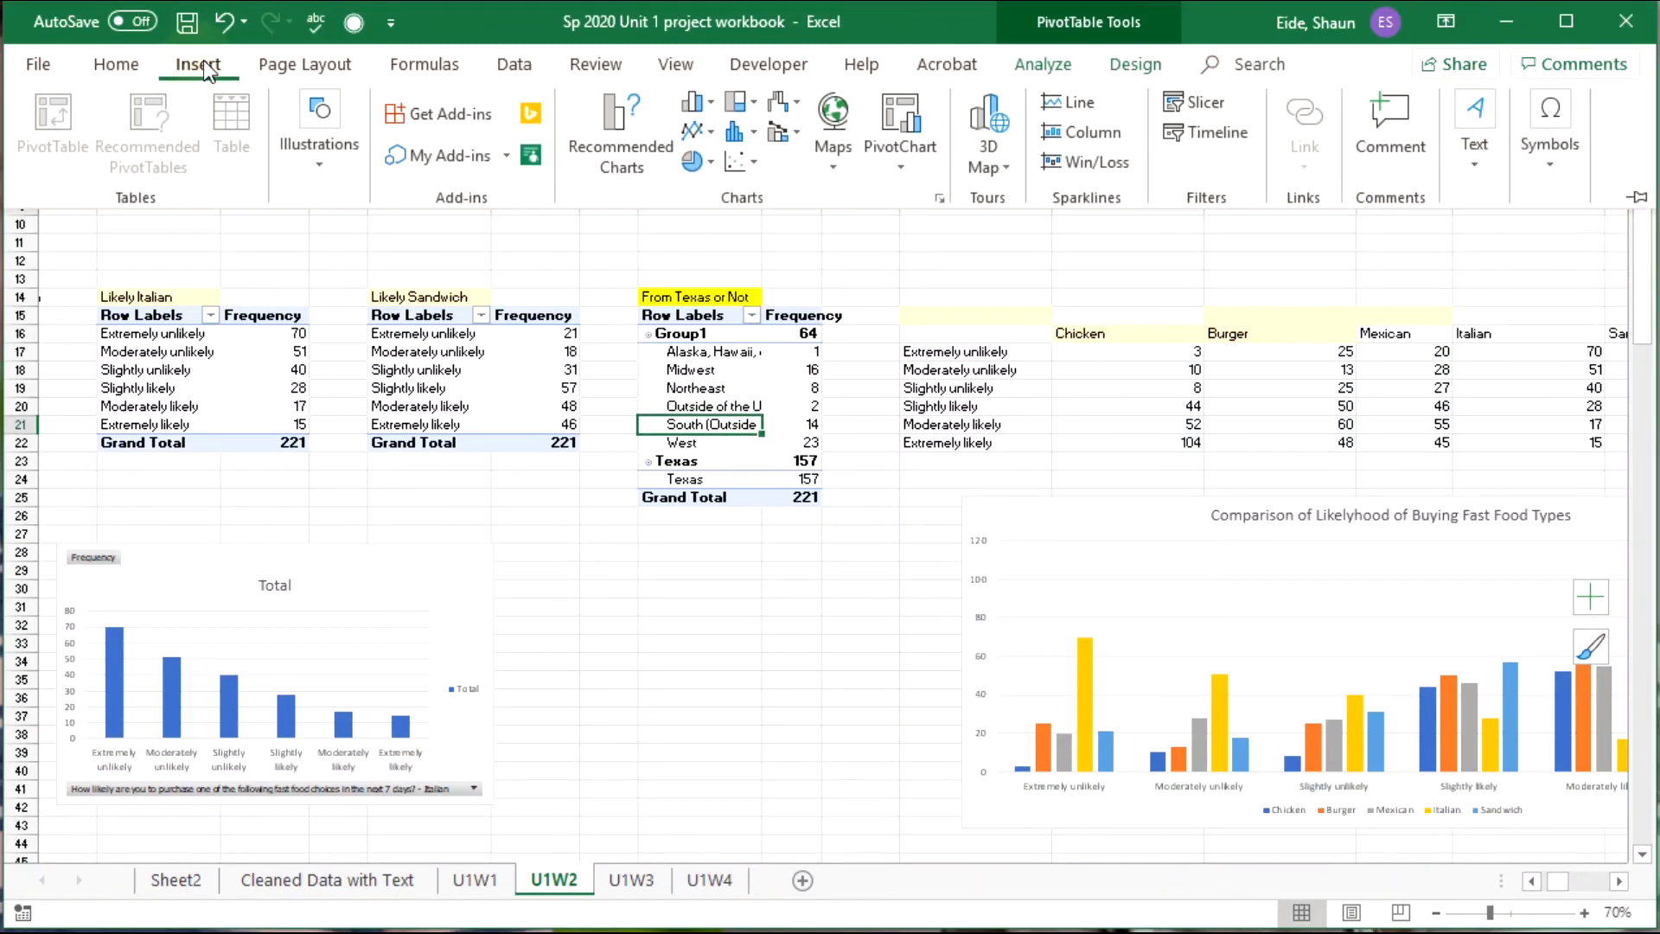
pyautogui.click(1058, 66)
pyautogui.click(1227, 143)
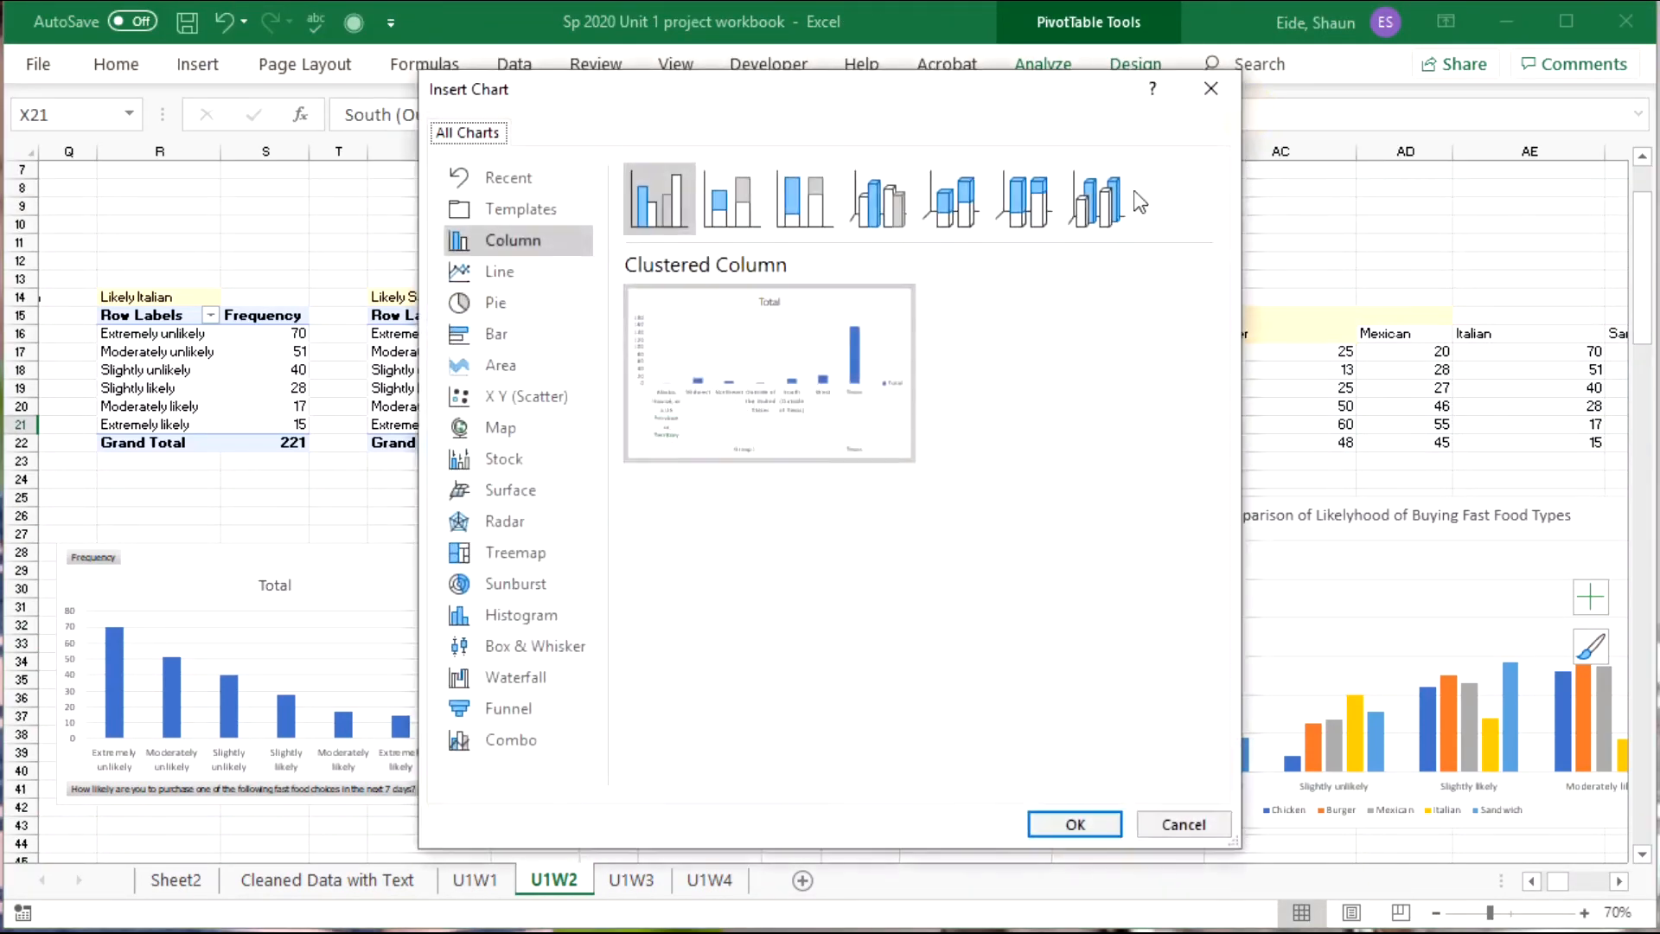
pyautogui.moveTo(843, 399)
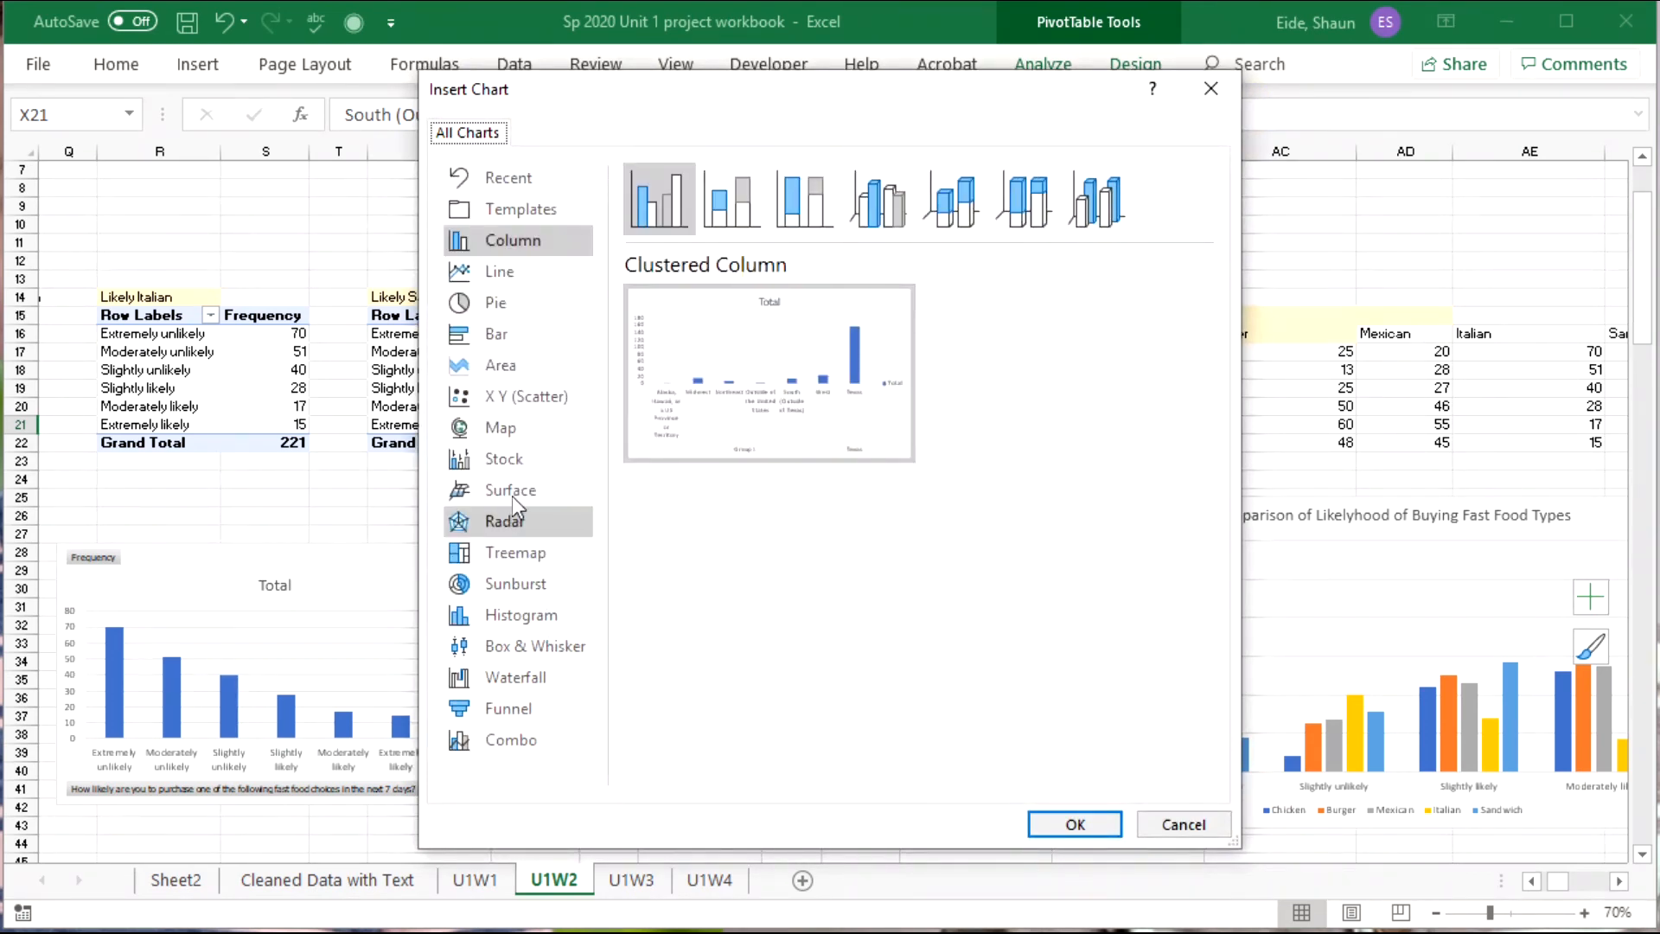
pyautogui.click(497, 302)
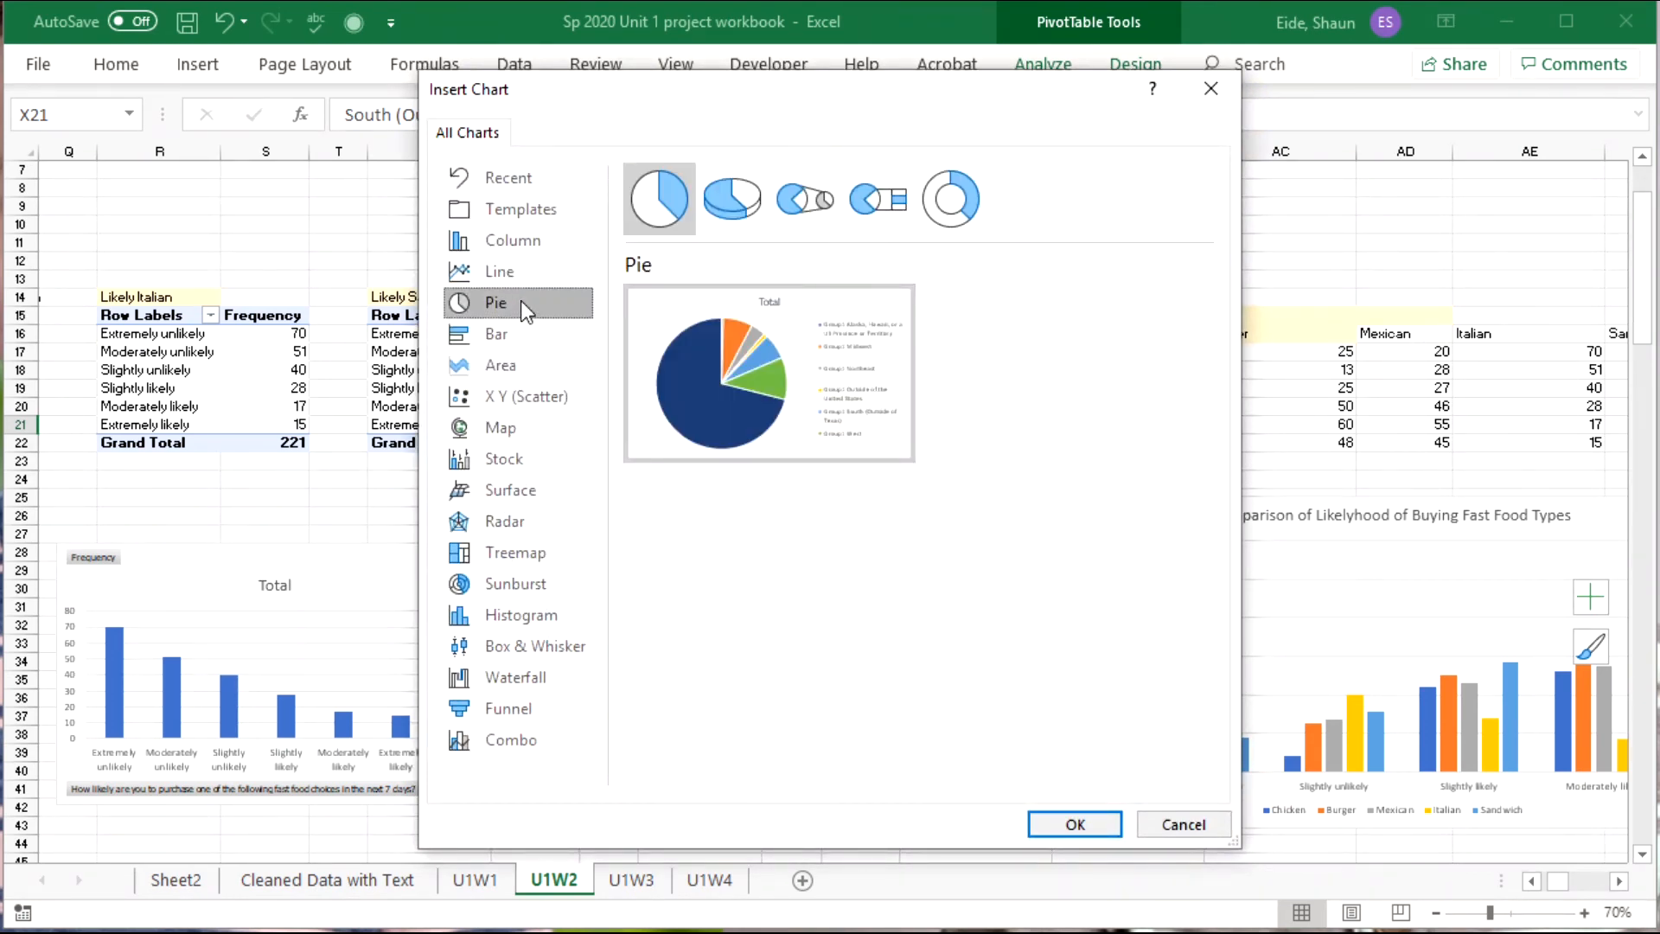
pyautogui.click(1070, 824)
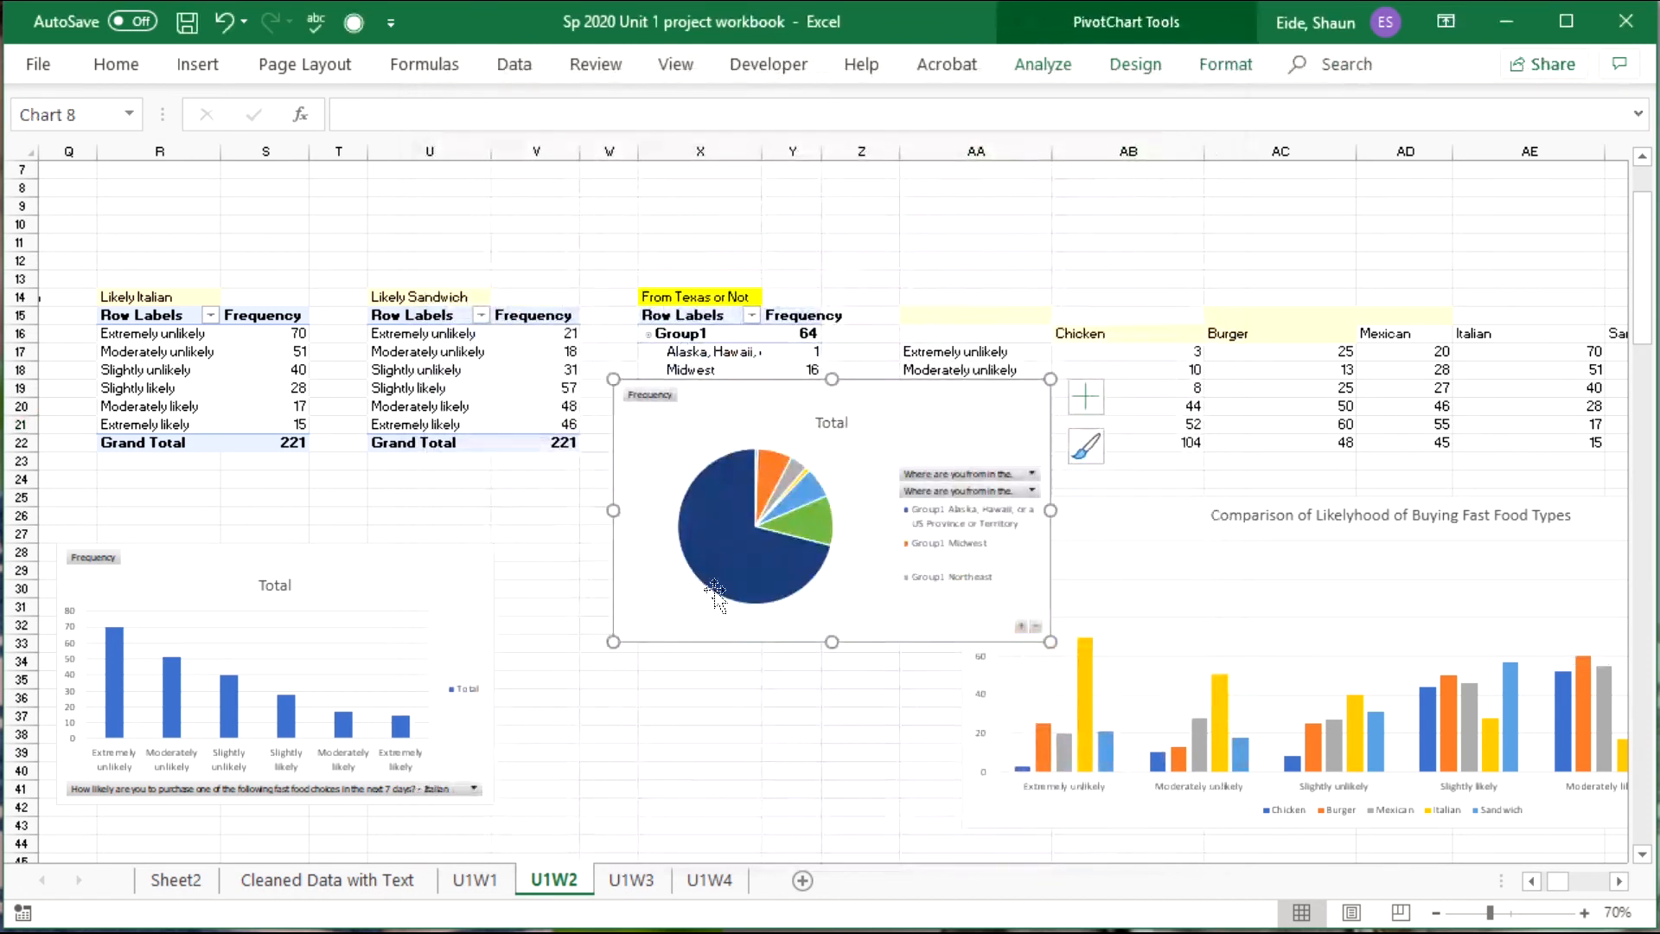
pyautogui.moveTo(1050, 639); pyautogui.dragTo(1254, 811)
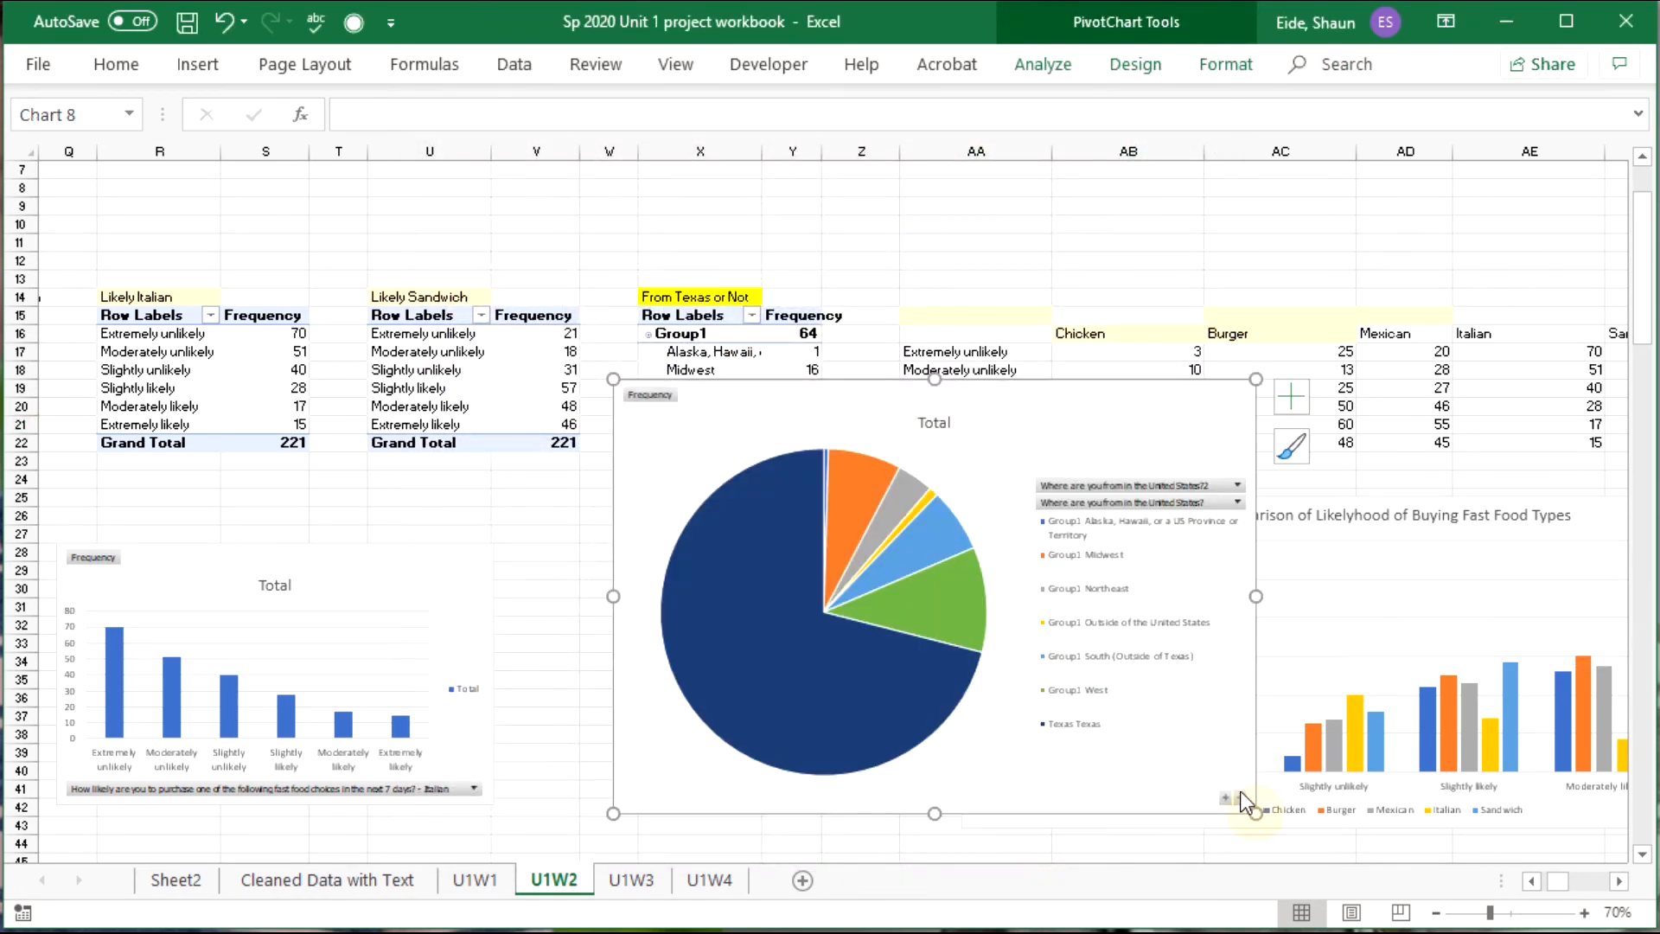
# Filter the "Where are you from in the United States?" field of the new pie chart to Texas only.
pyautogui.click(1154, 483)
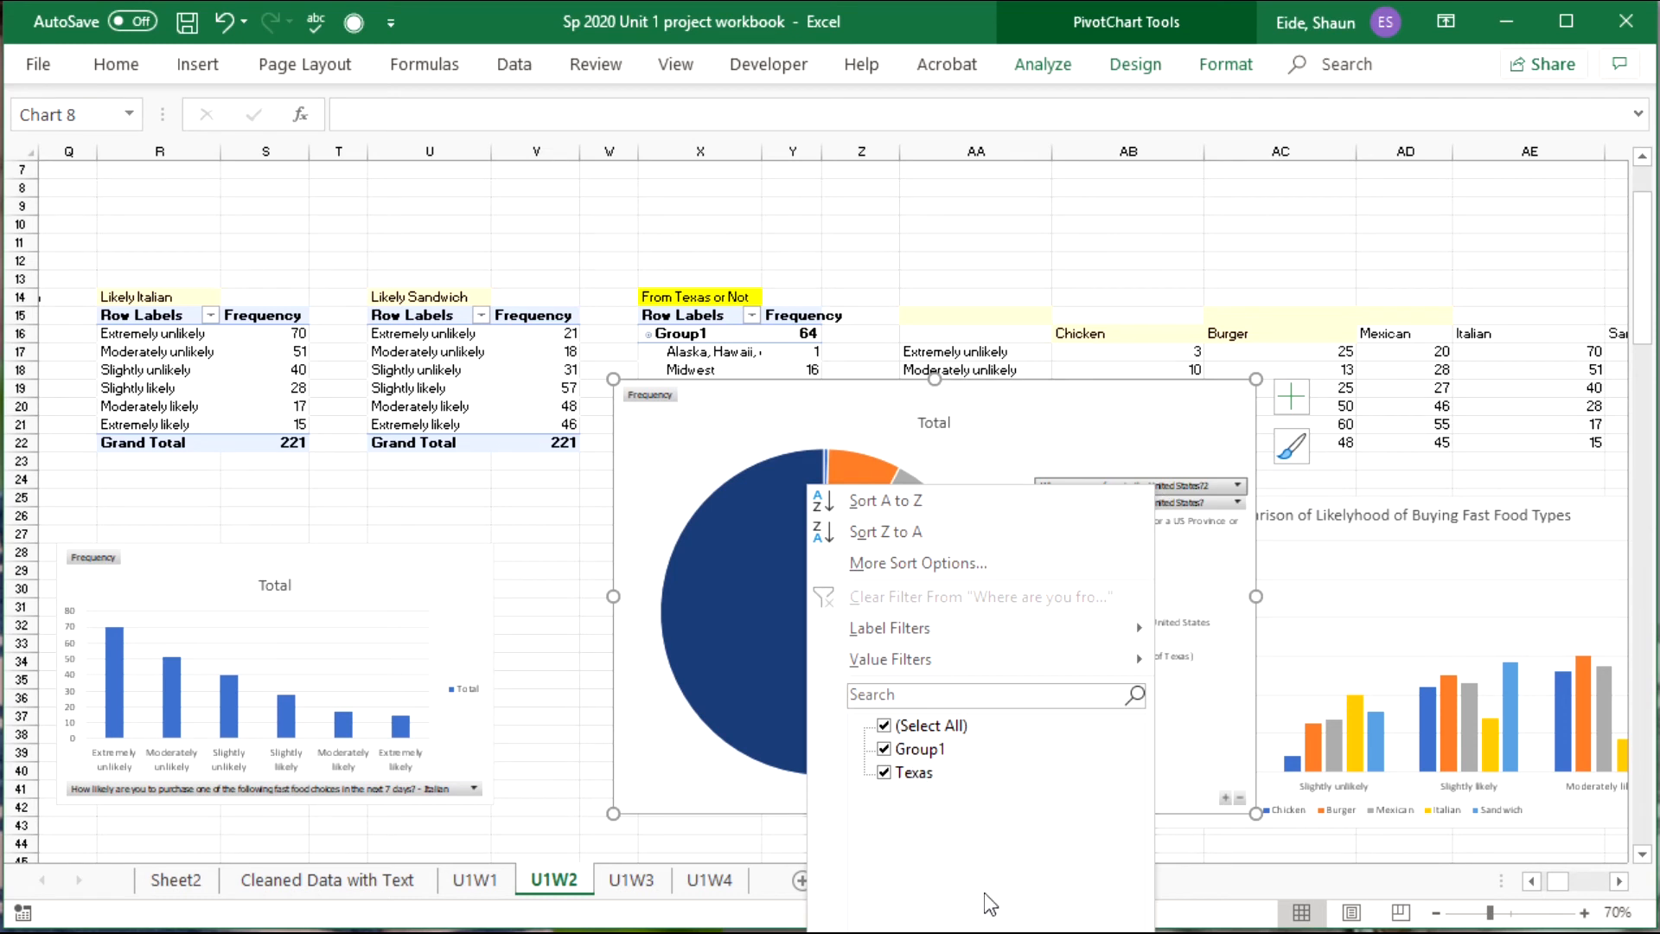
pyautogui.click(1100, 933)
pyautogui.click(1242, 503)
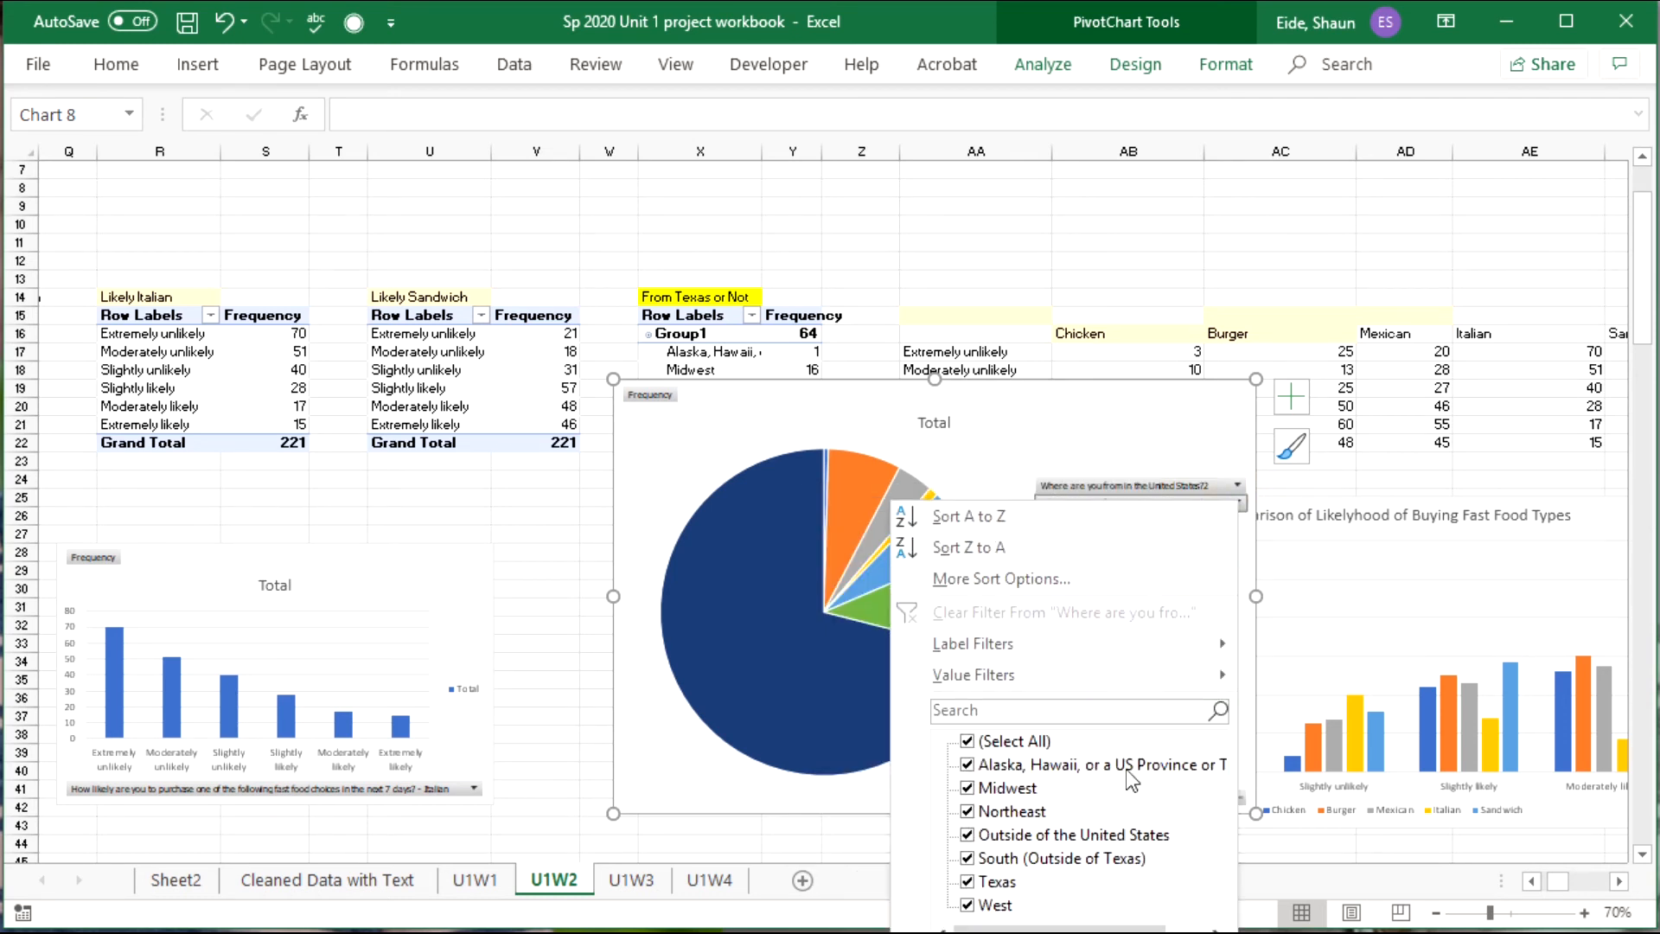
pyautogui.click(968, 741)
pyautogui.click(968, 882)
pyautogui.press('Return')
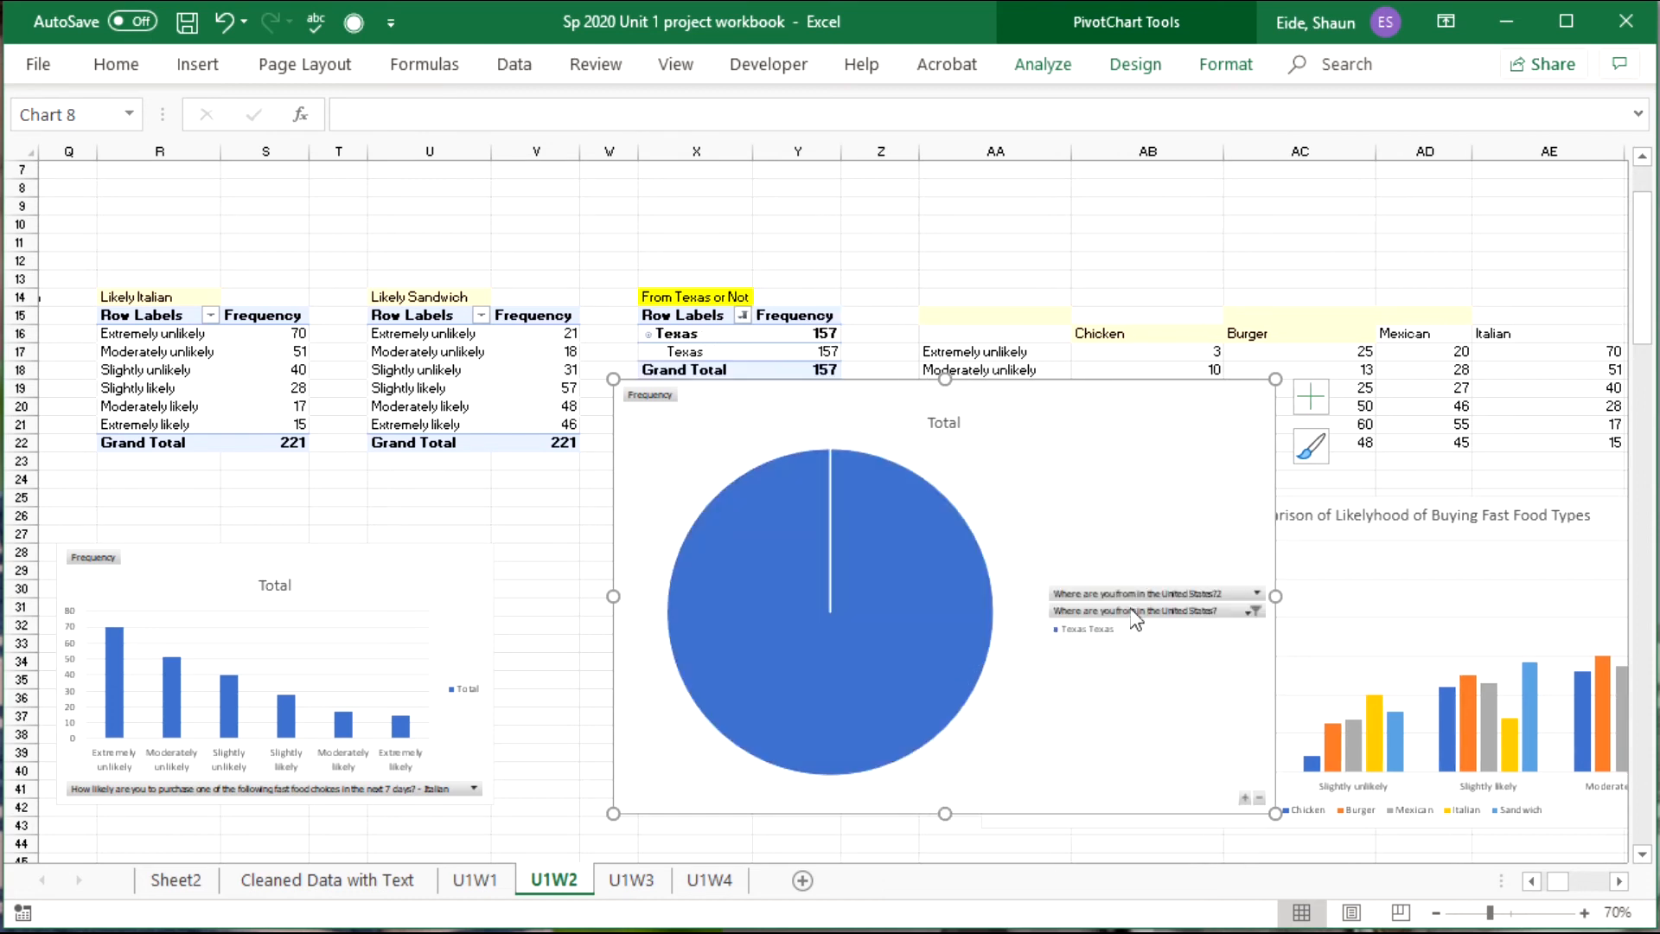
# Try excluding Texas in the pie chart's grouped "Where are you from in the United States?2" field, and include it again.
pyautogui.click(1261, 595)
pyautogui.click(1257, 595)
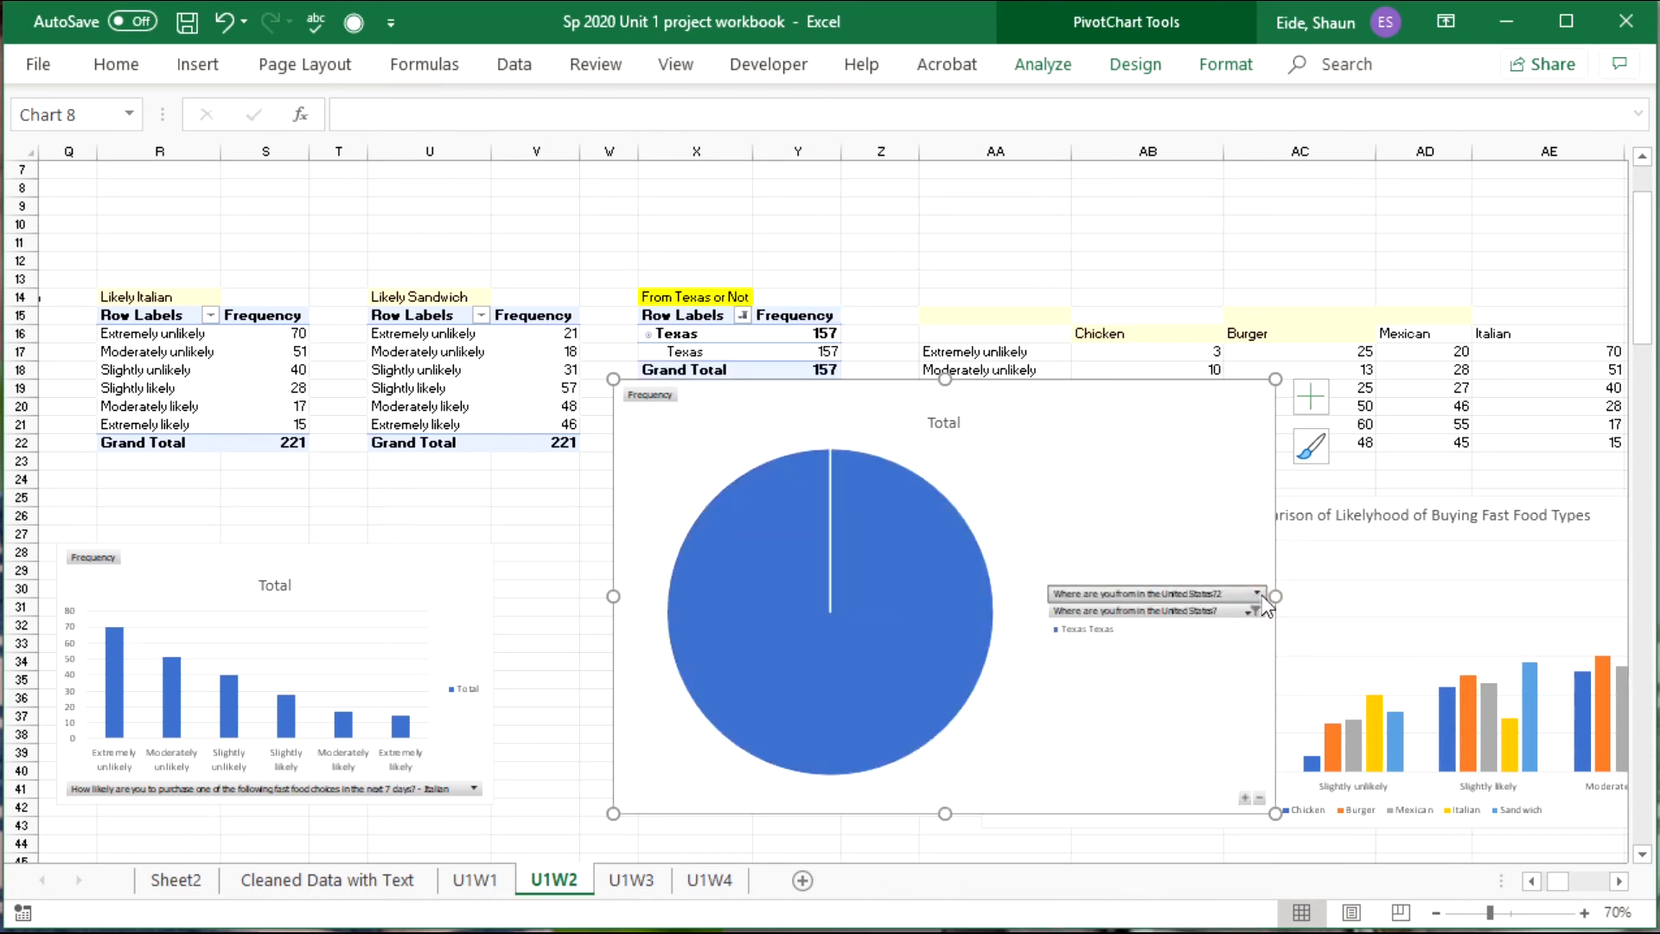
pyautogui.click(1245, 613)
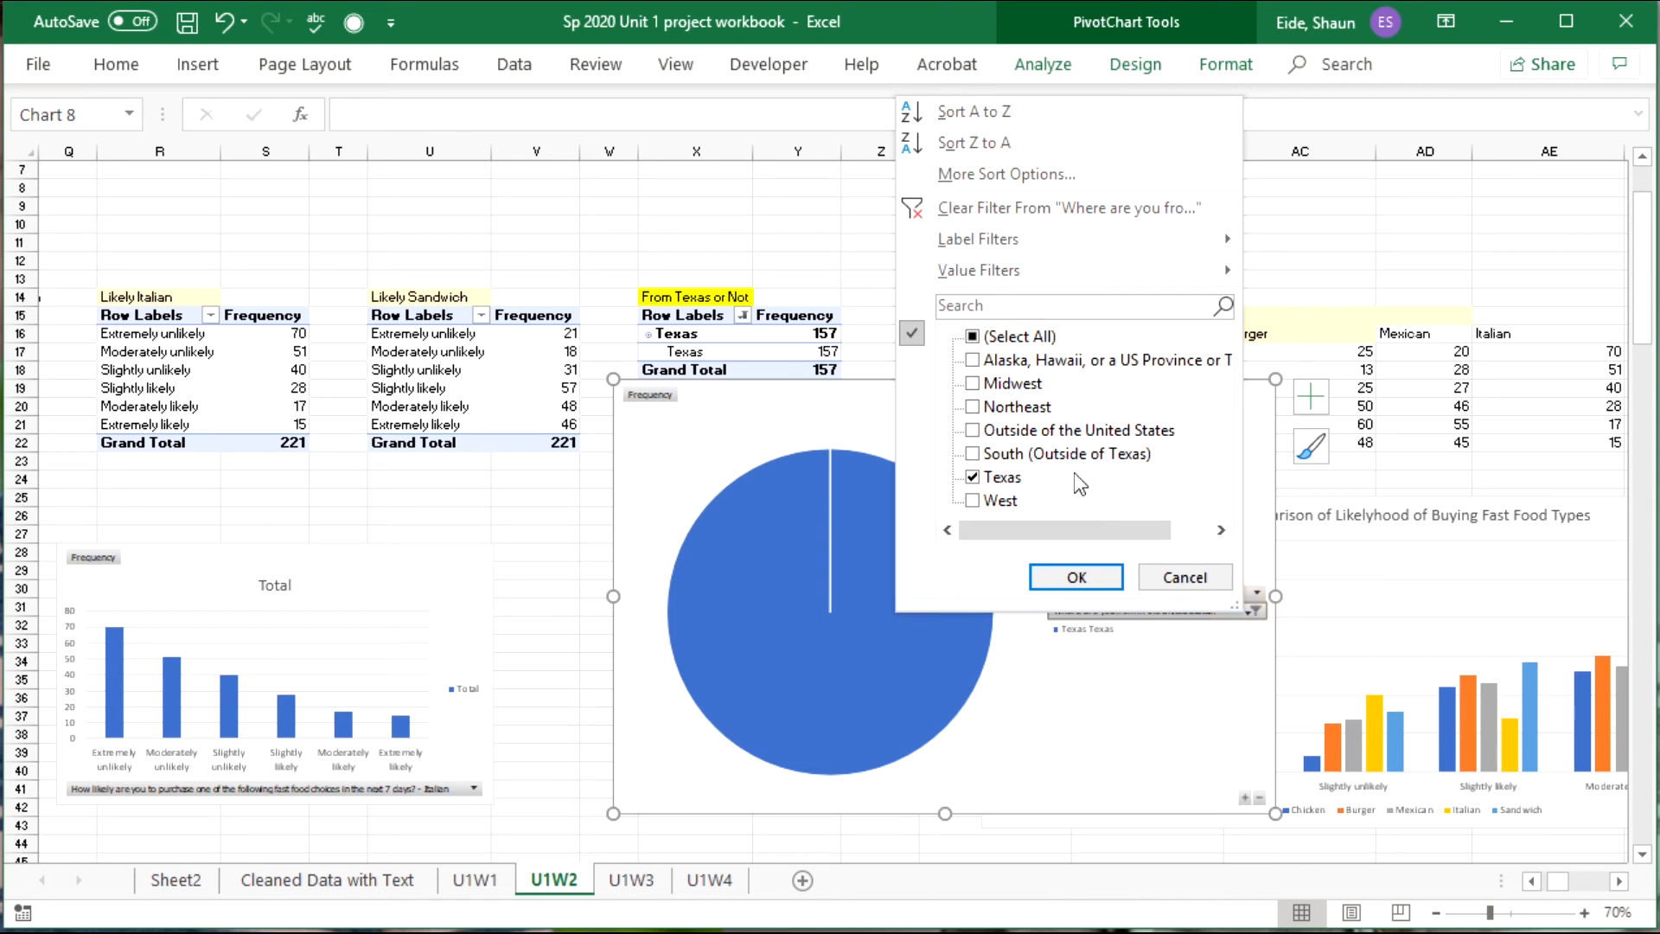
pyautogui.click(1073, 576)
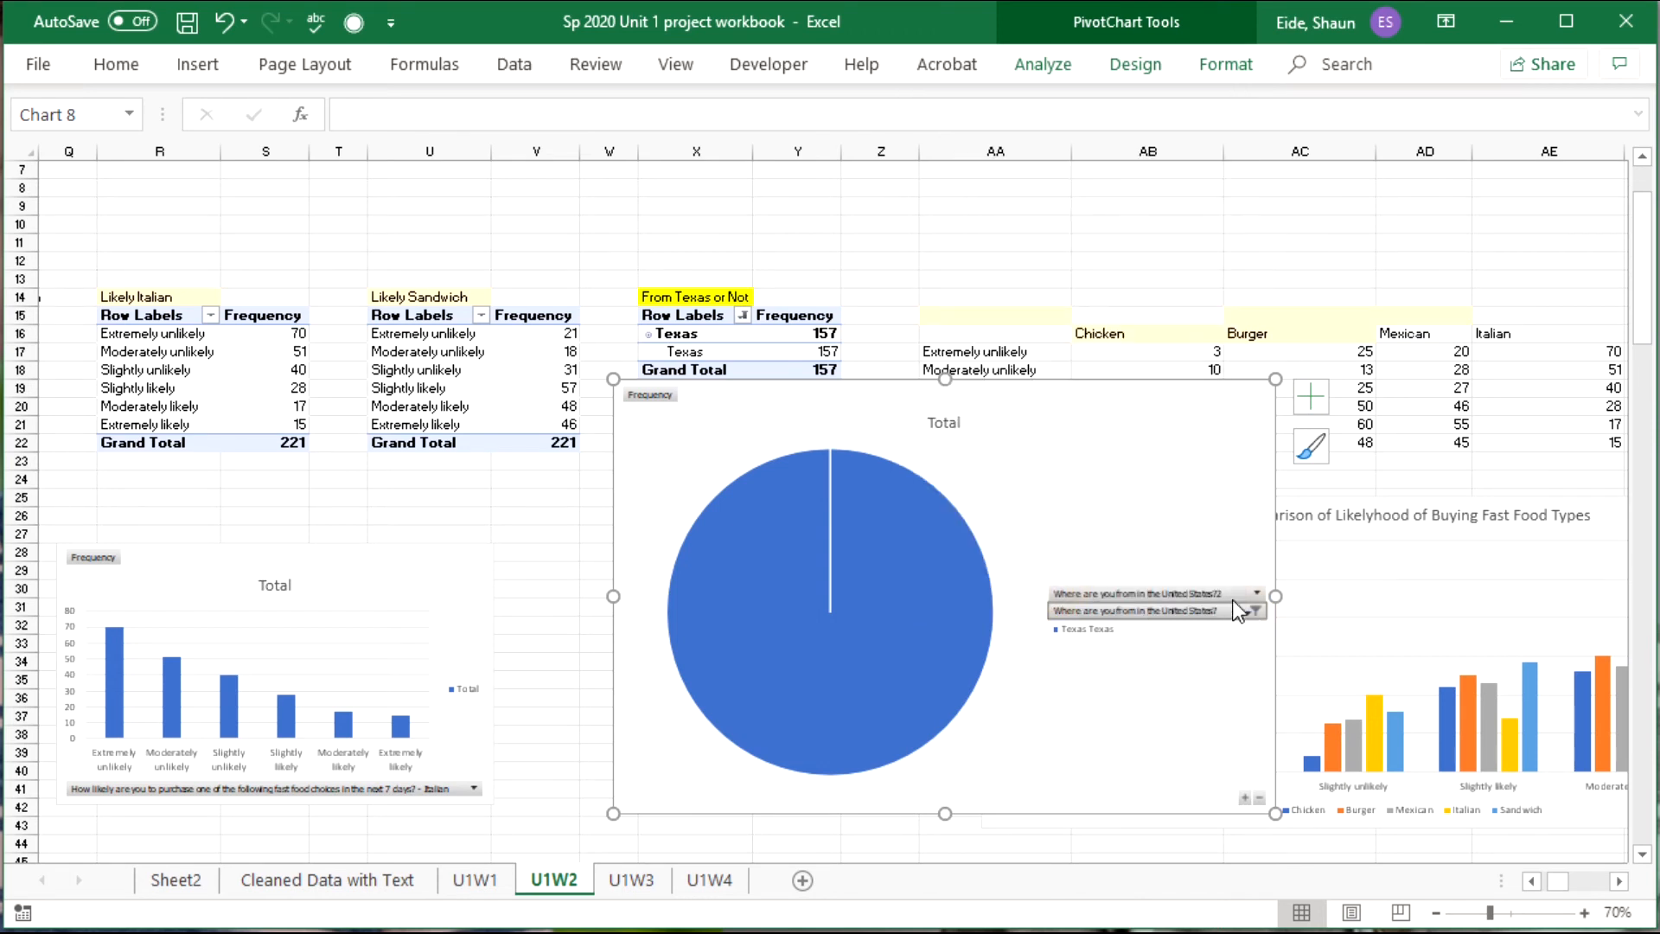
pyautogui.click(1257, 594)
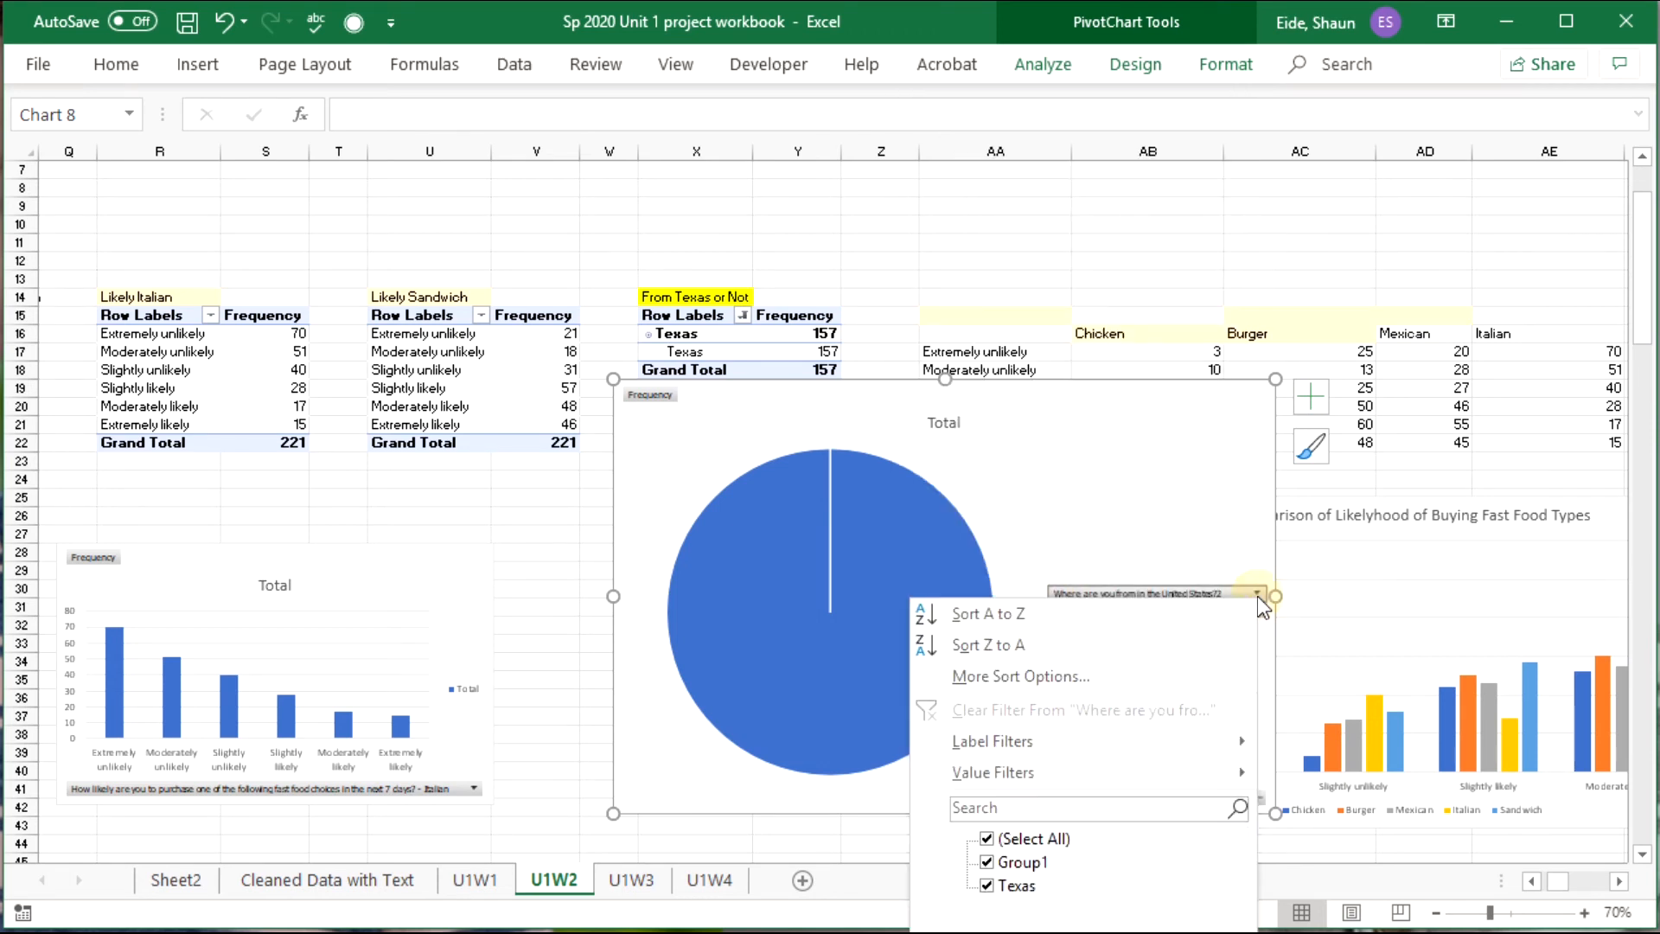
pyautogui.click(1003, 885)
pyautogui.press('Return')
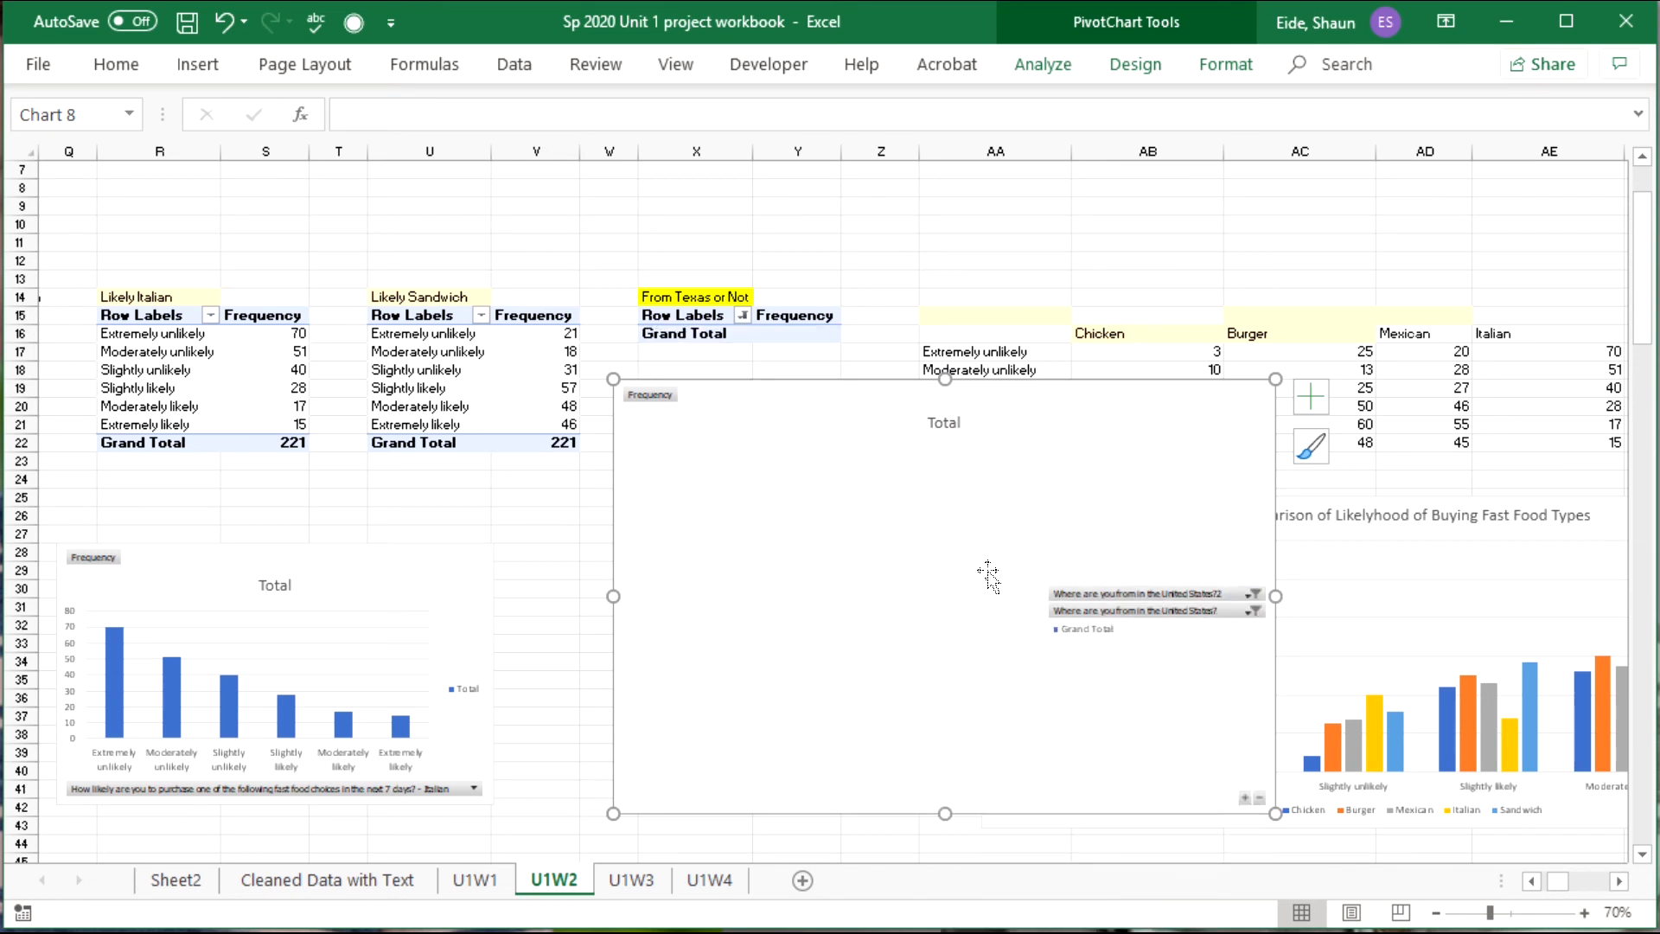
pyautogui.click(1254, 593)
pyautogui.click(985, 885)
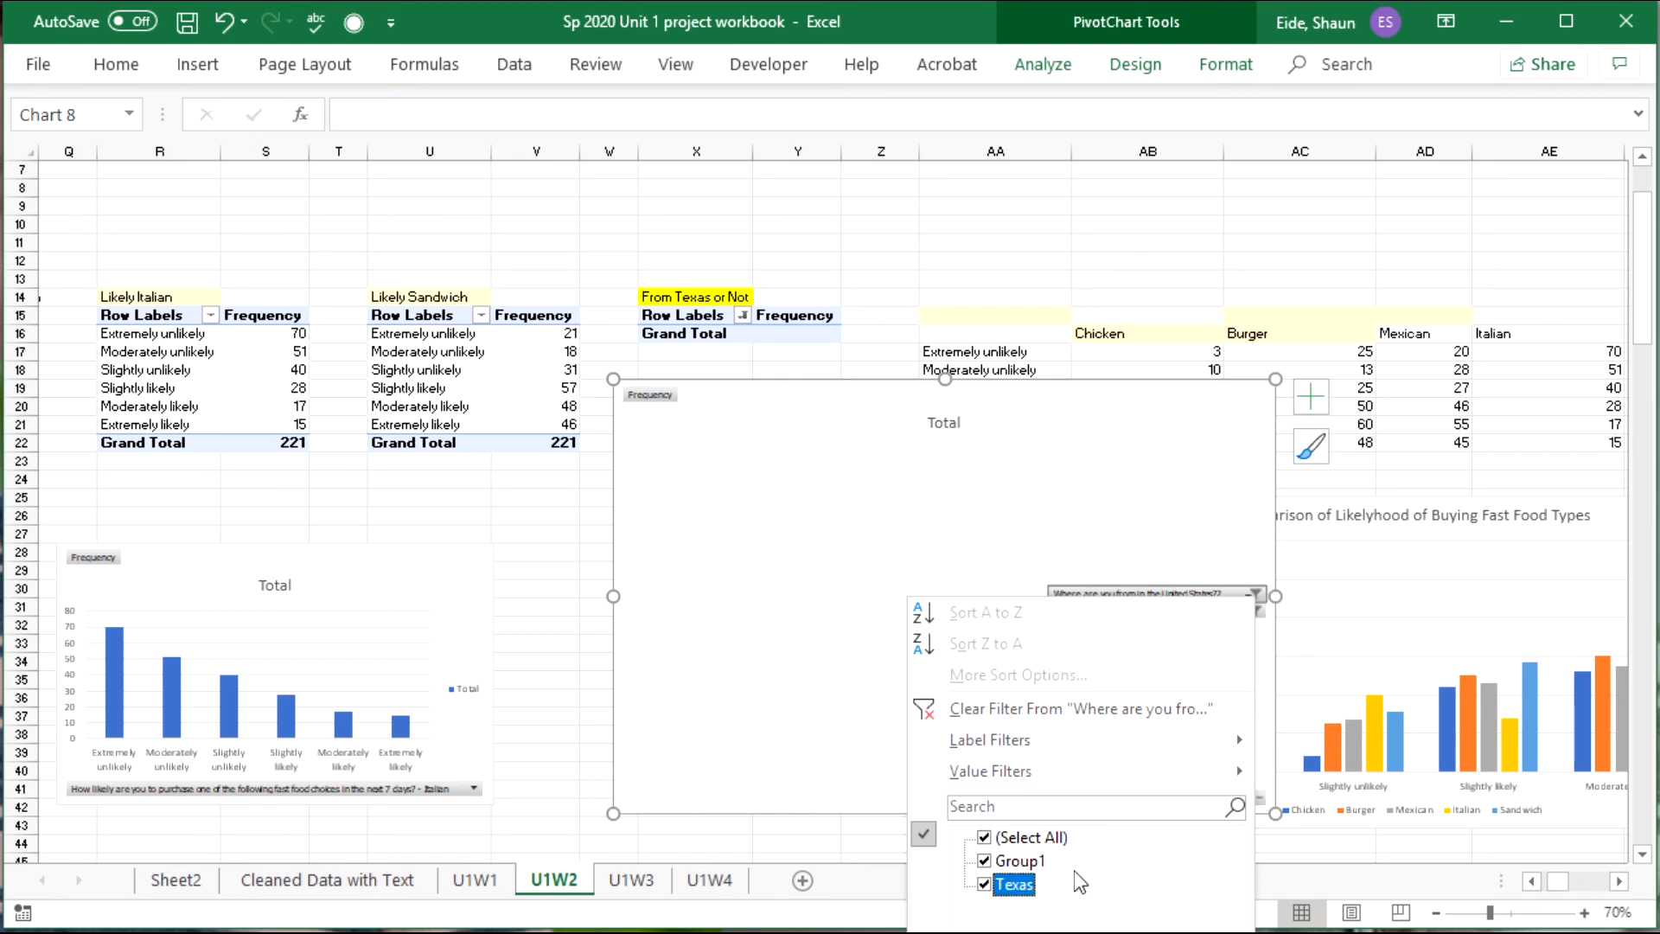
pyautogui.press('Return')
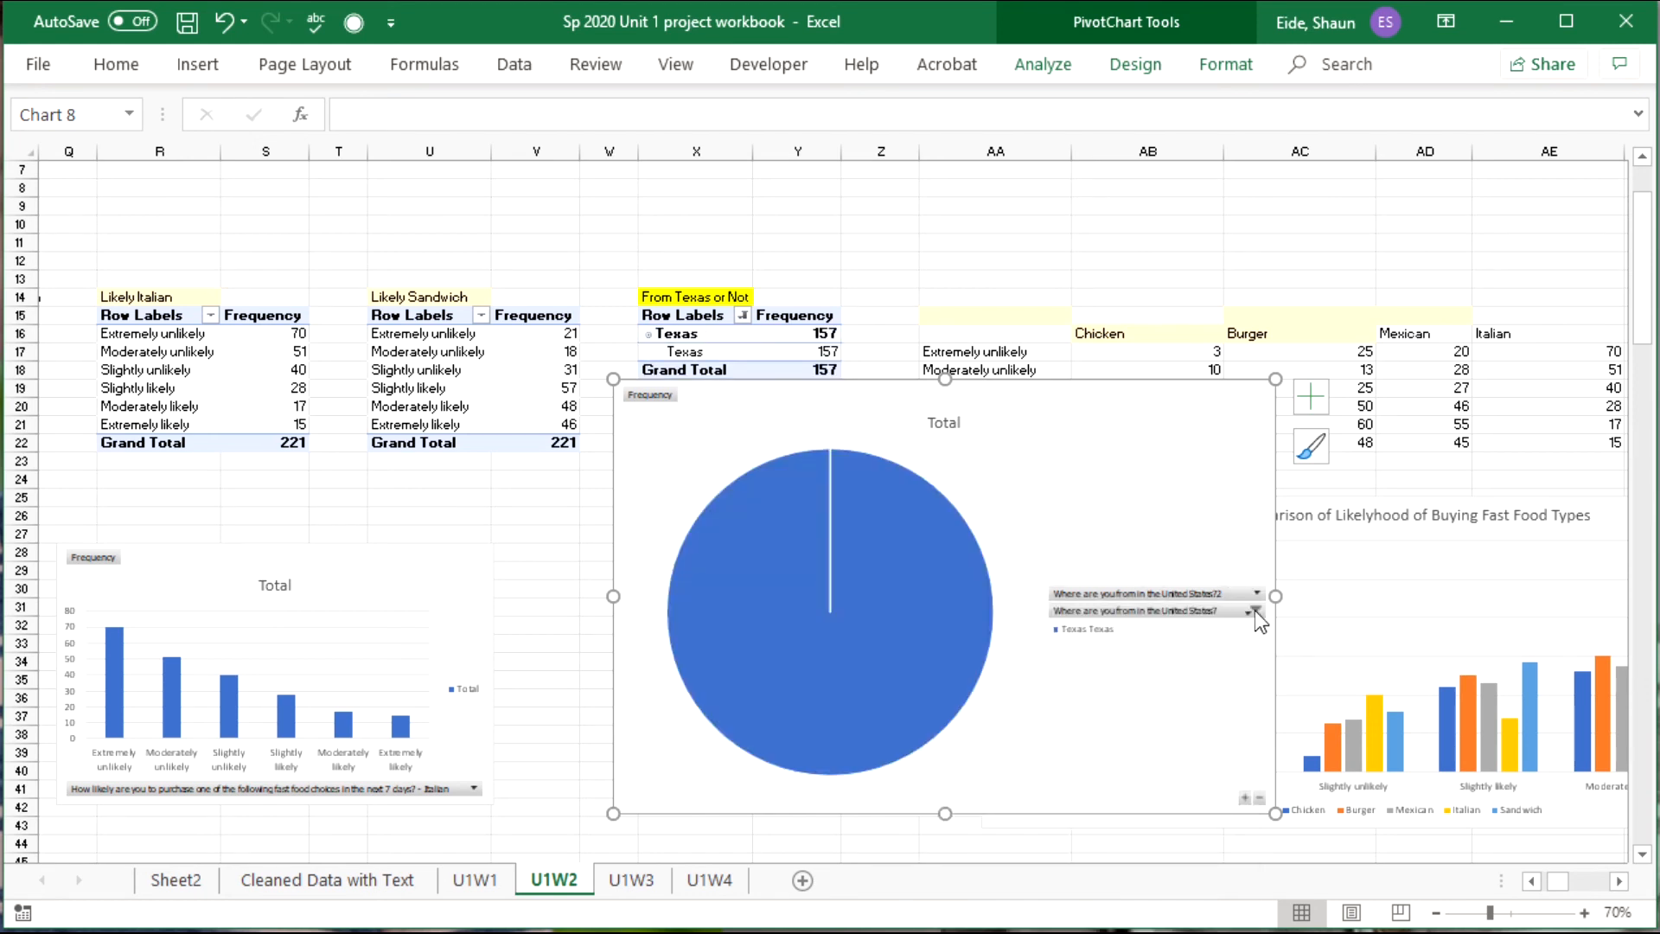
# Recheck the region field's filter without changing it, and delete the From Texas or Not pie chart.
pyautogui.click(1254, 609)
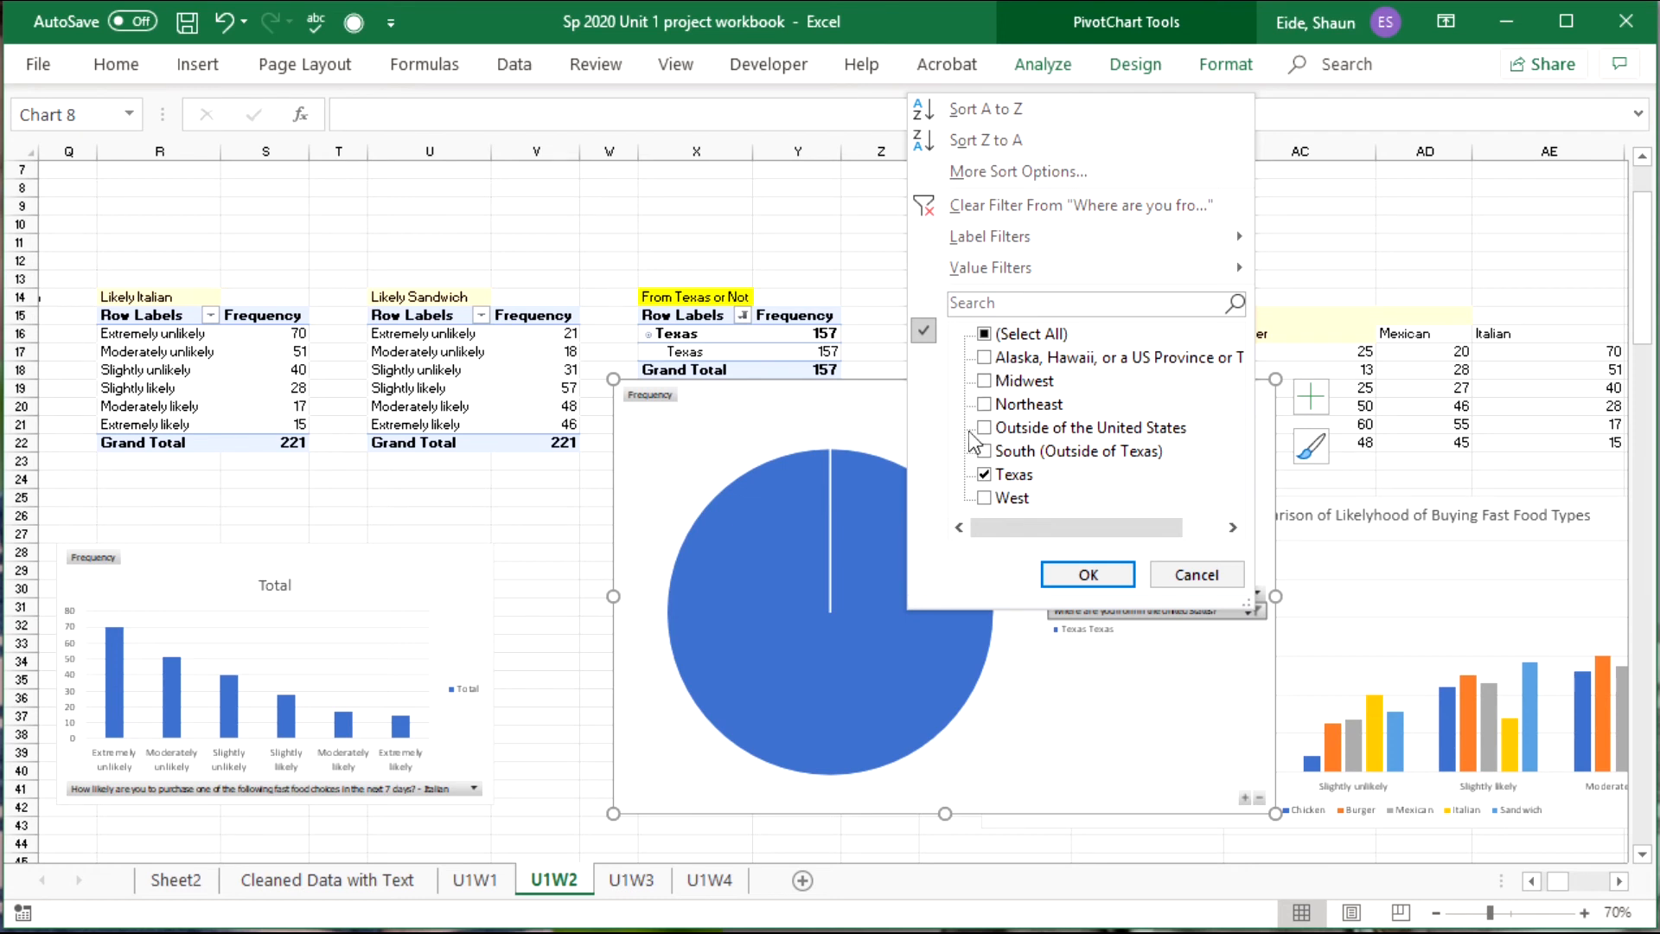
pyautogui.click(1219, 582)
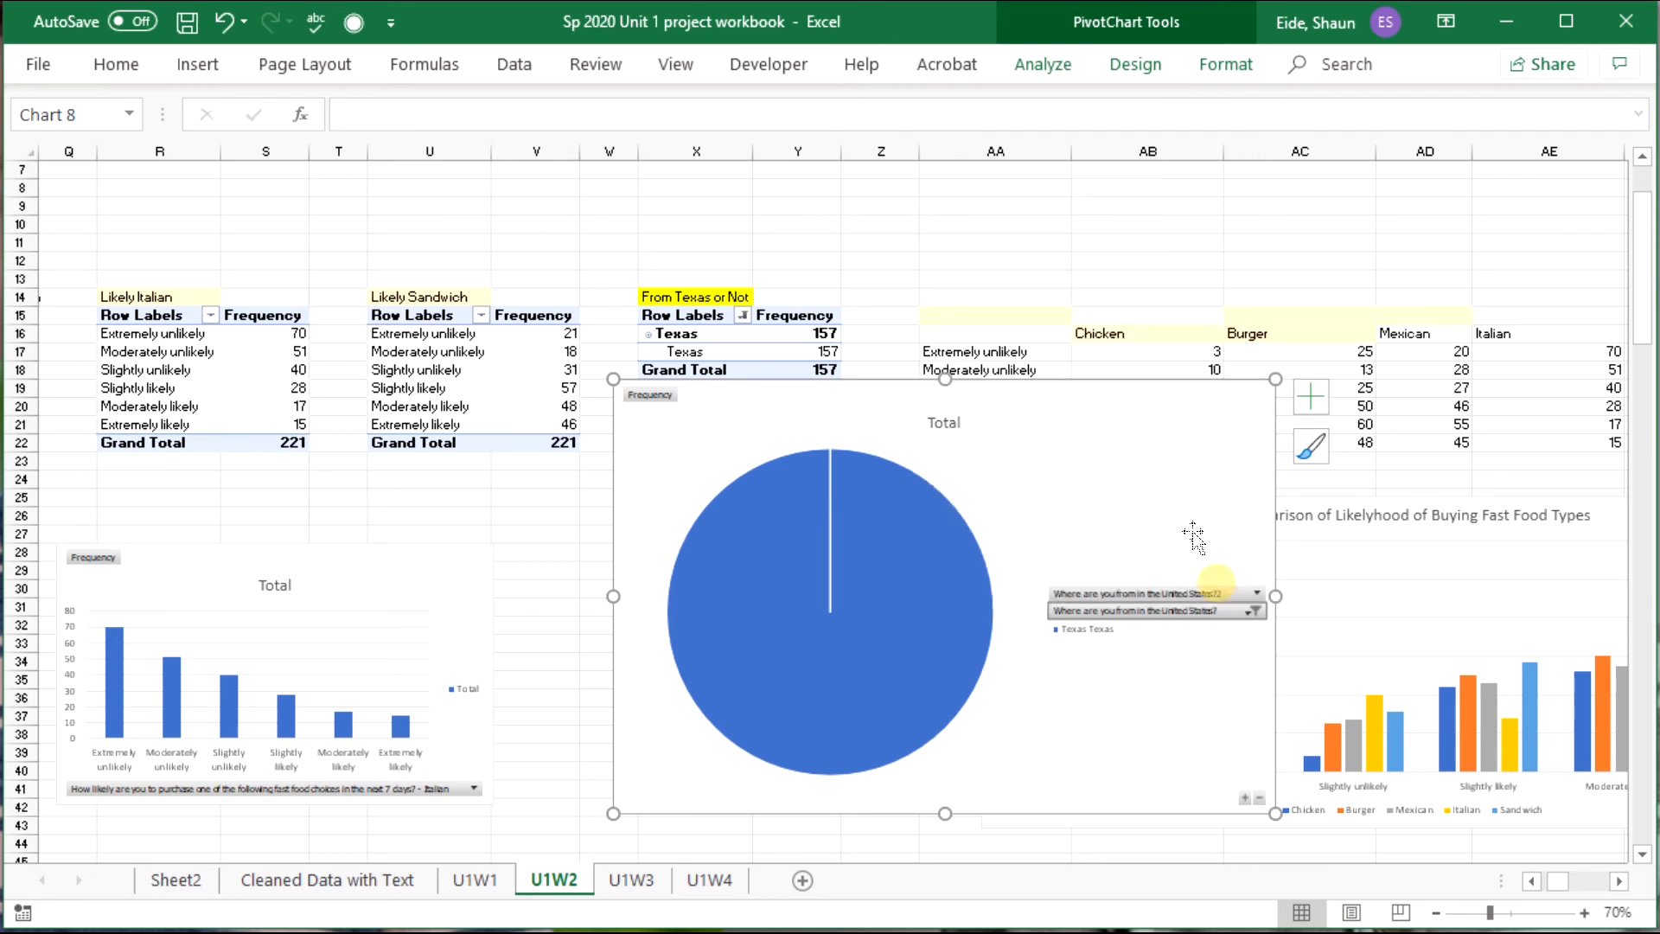
pyautogui.press('Delete')
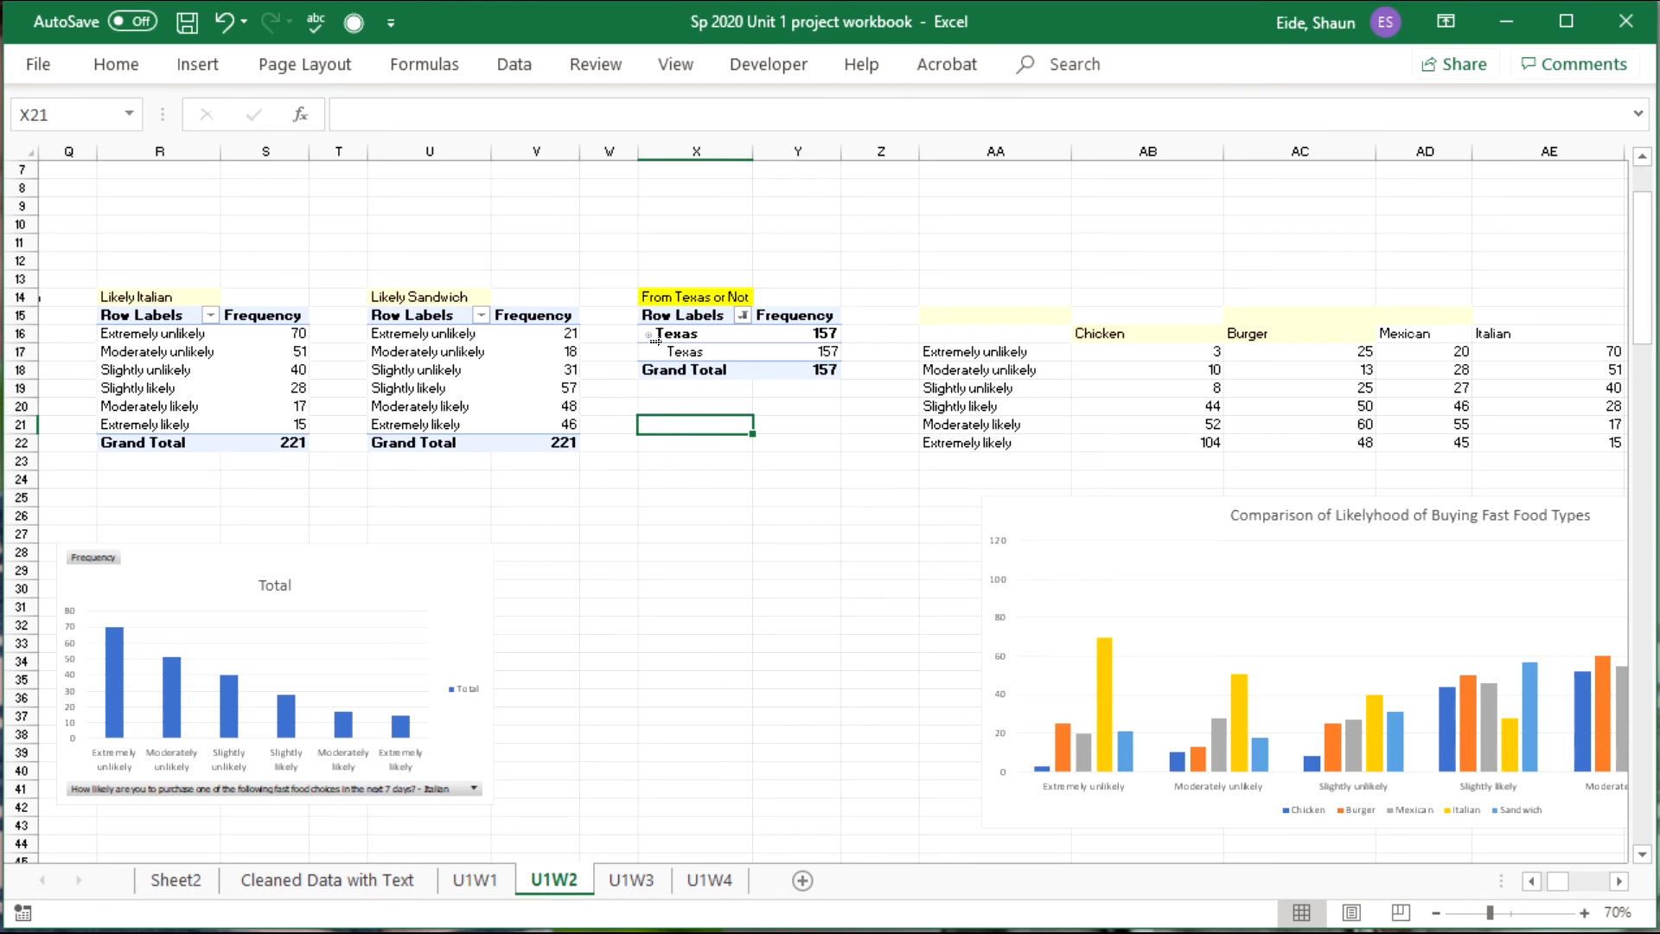
pyautogui.click(742, 583)
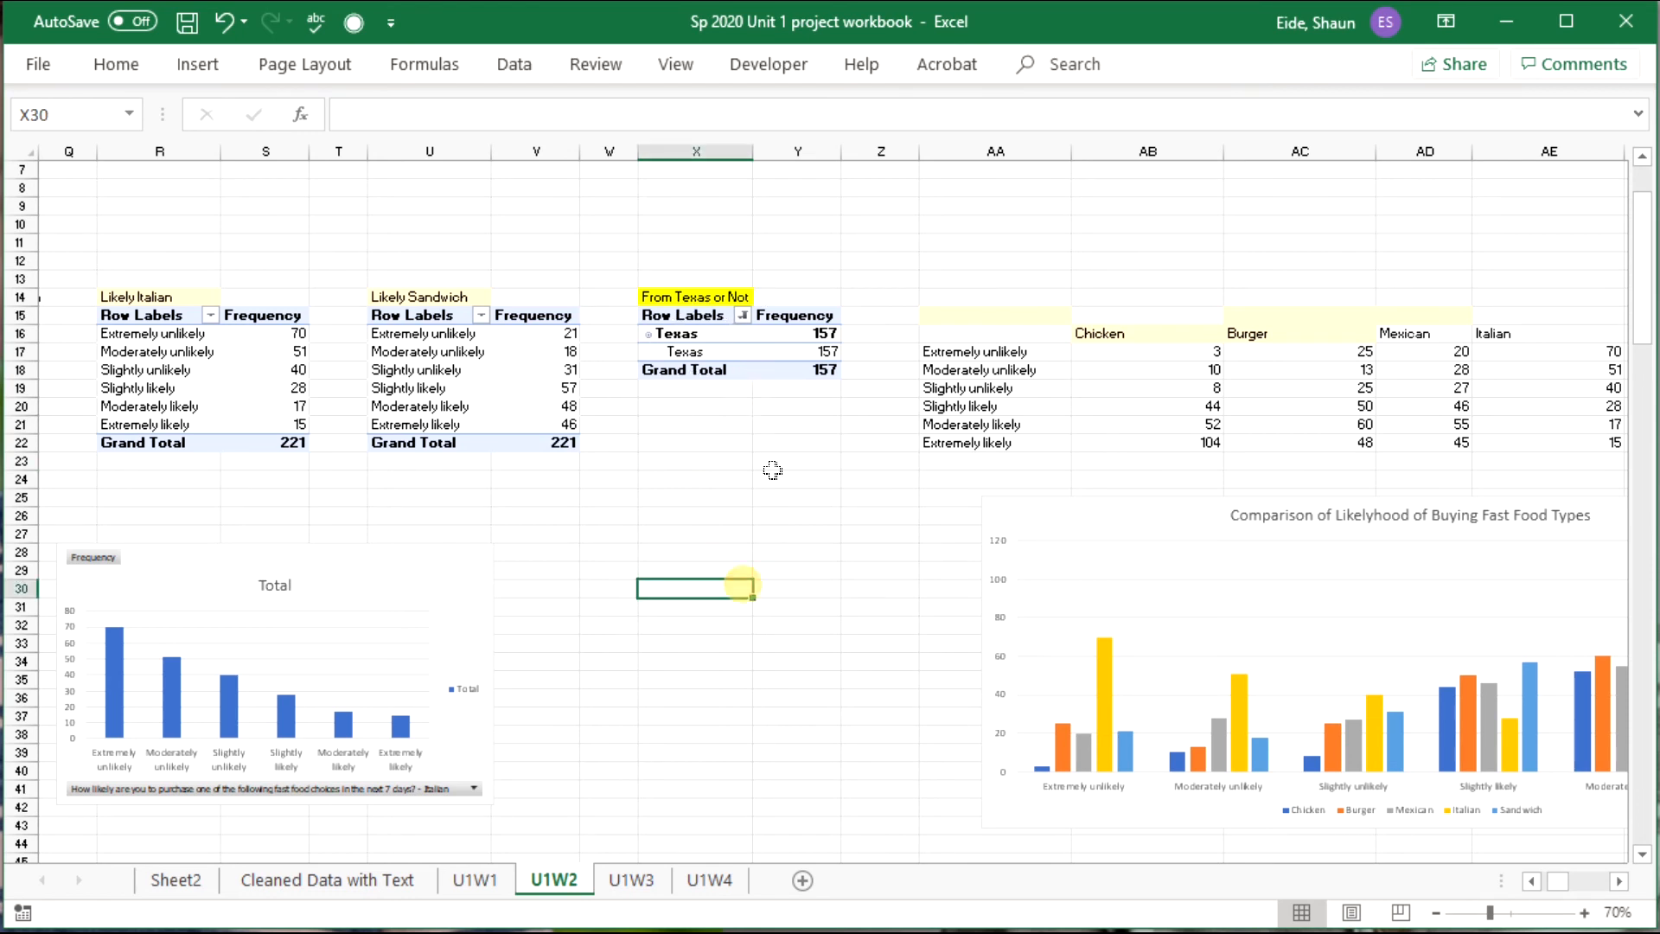
pyautogui.click(743, 318)
pyautogui.click(742, 315)
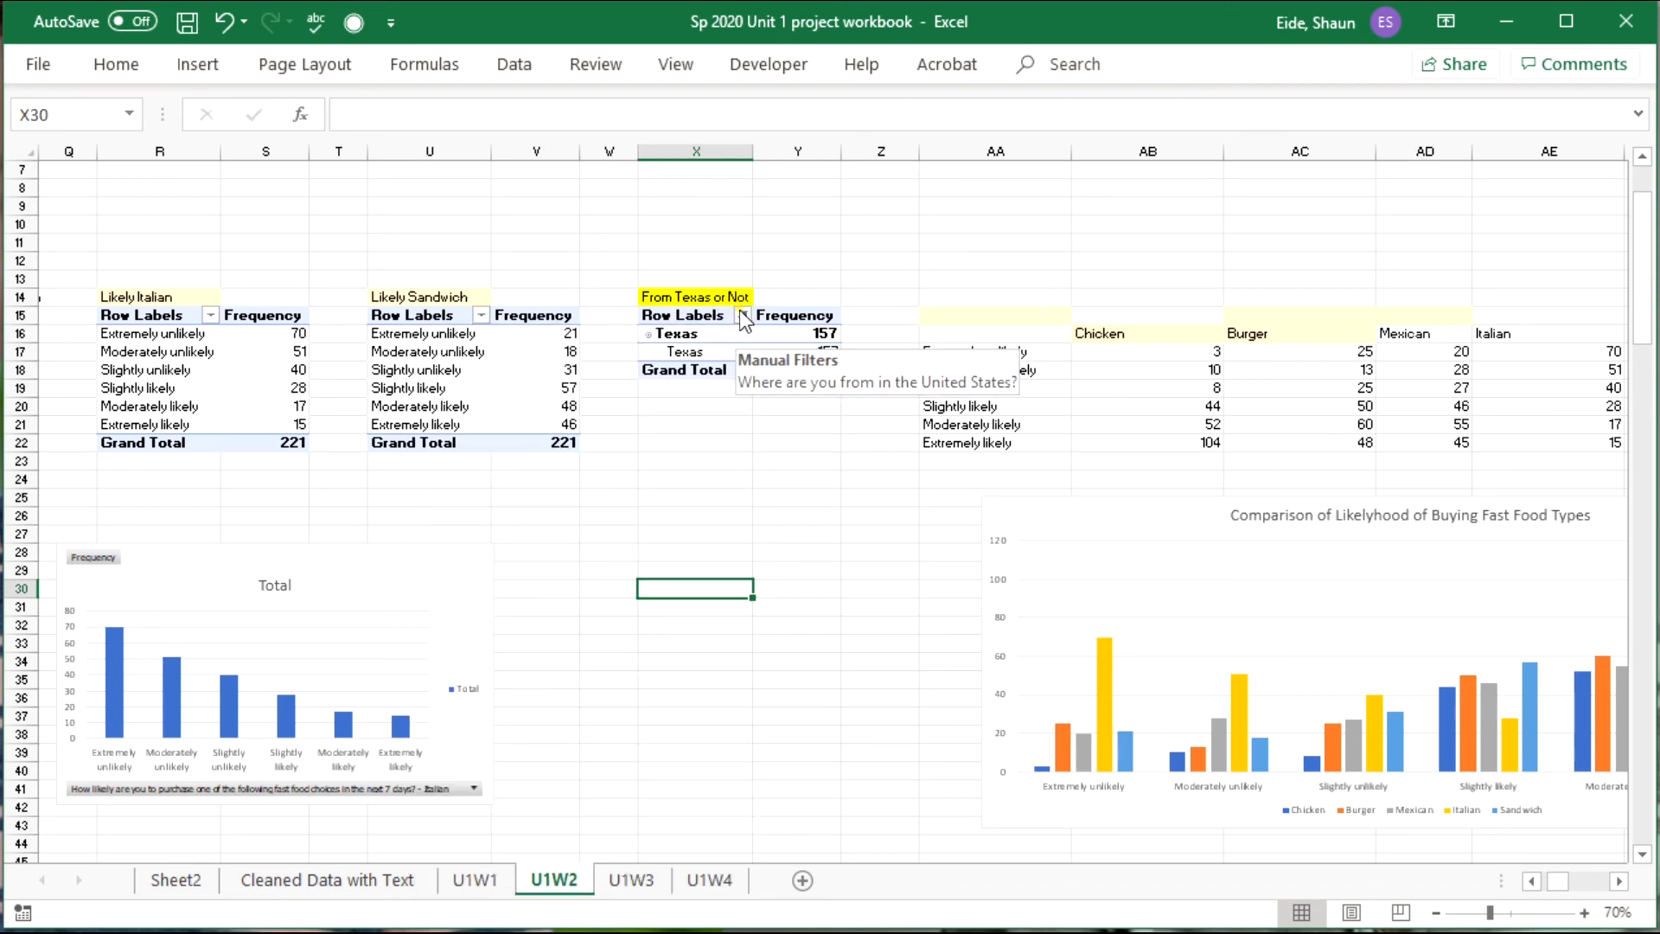
pyautogui.click(731, 297)
pyautogui.click(737, 345)
pyautogui.click(730, 405)
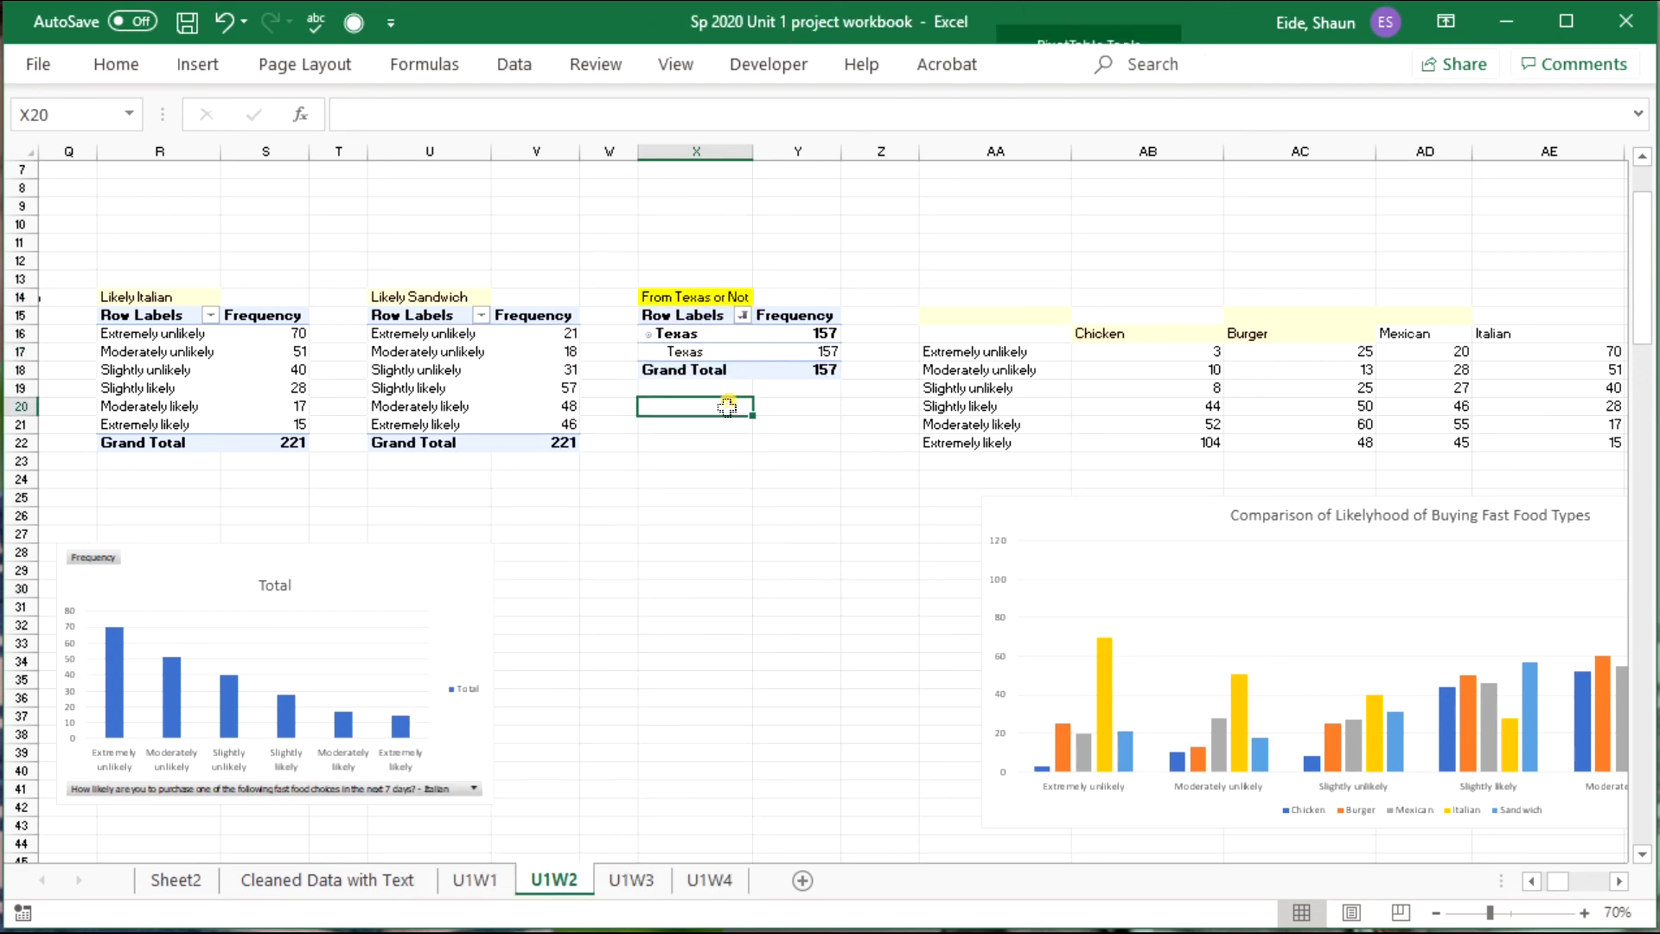
# Undo back to the unfiltered From Texas or Not pivot table, and delete the pie chart that the undo restores.
pyautogui.hotkey('ctrl', 'z')
pyautogui.hotkey('ctrl', 'z')
pyautogui.hotkey('ctrl', 'z')
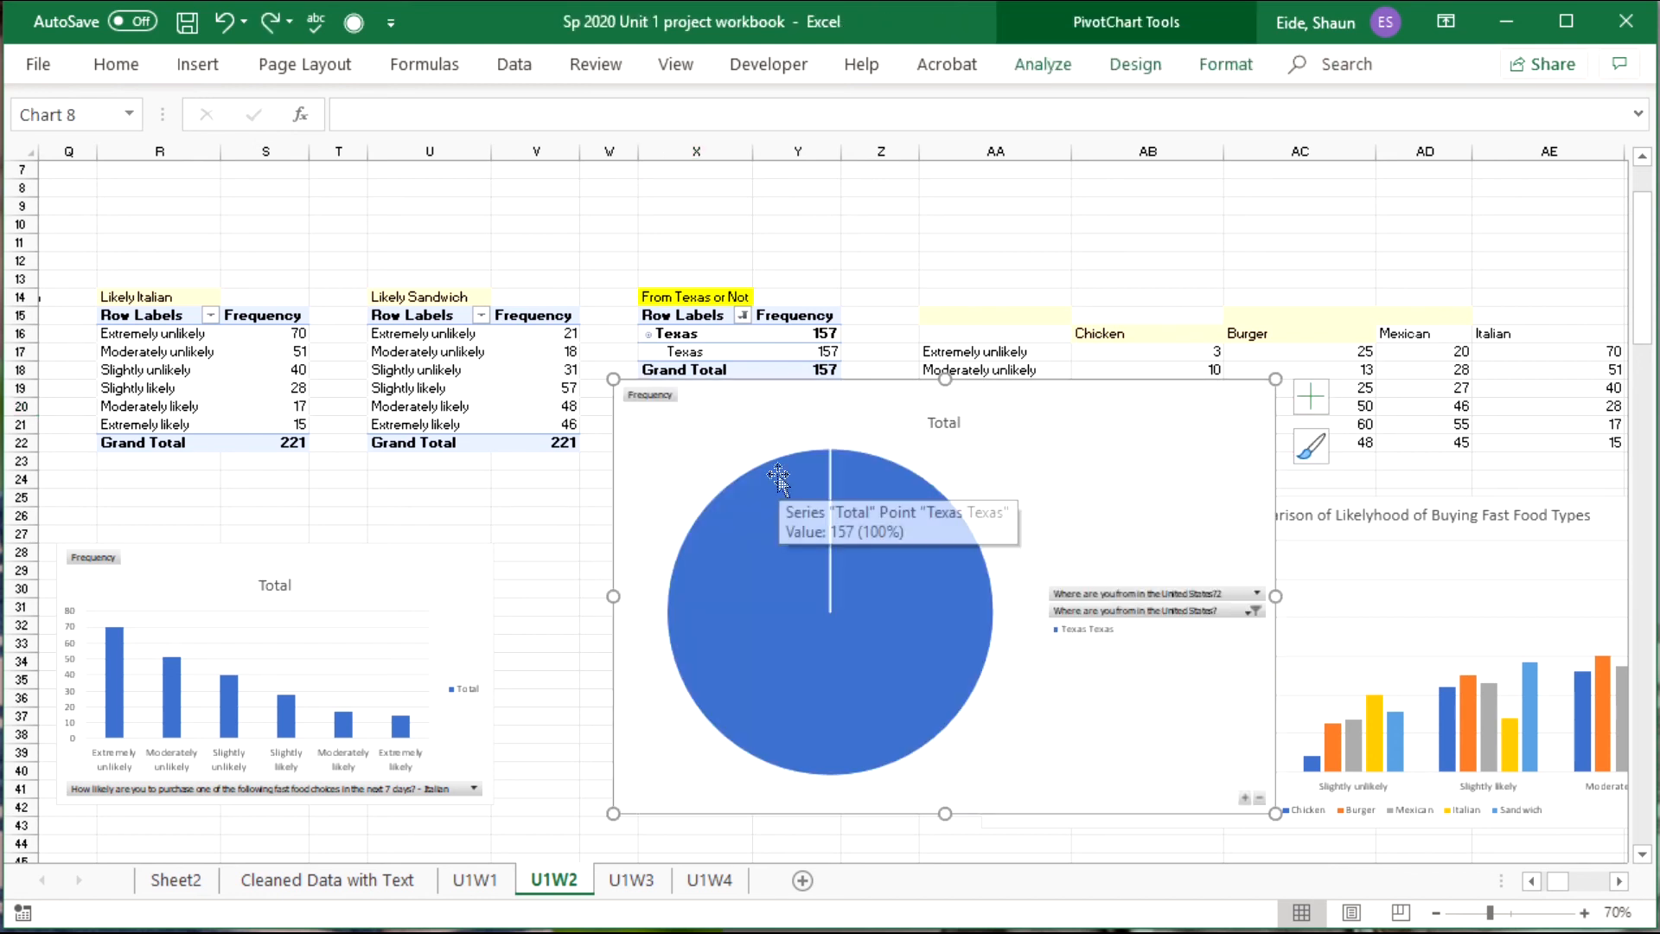
pyautogui.hotkey('ctrl', 'z')
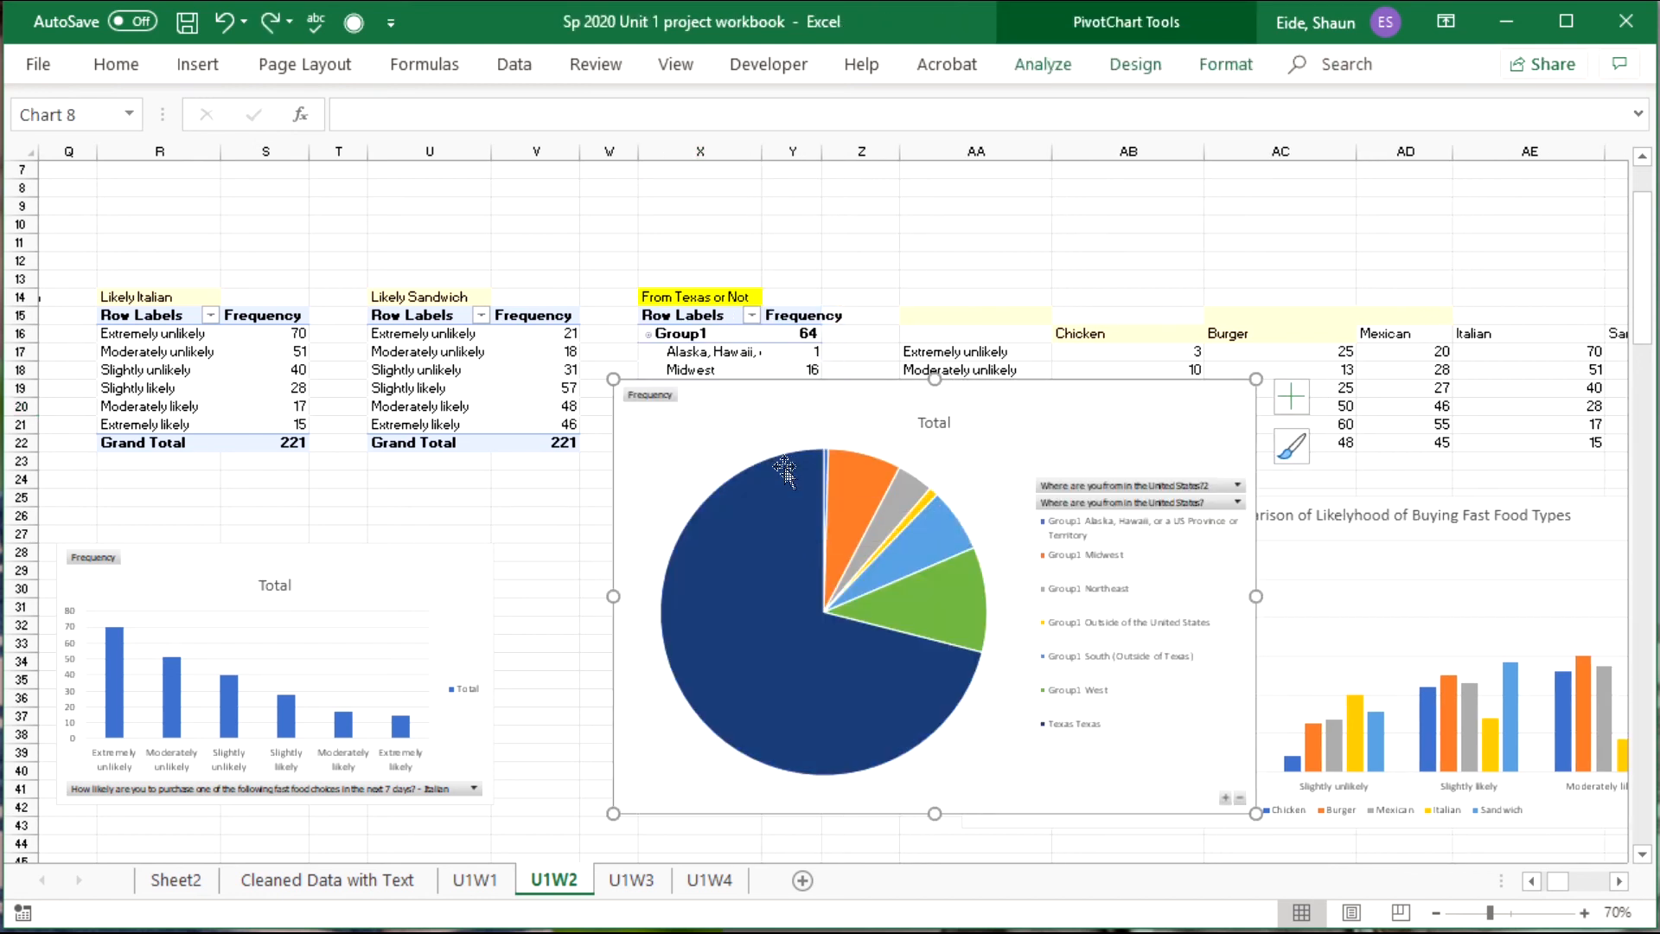
pyautogui.press('Delete')
pyautogui.click(811, 662)
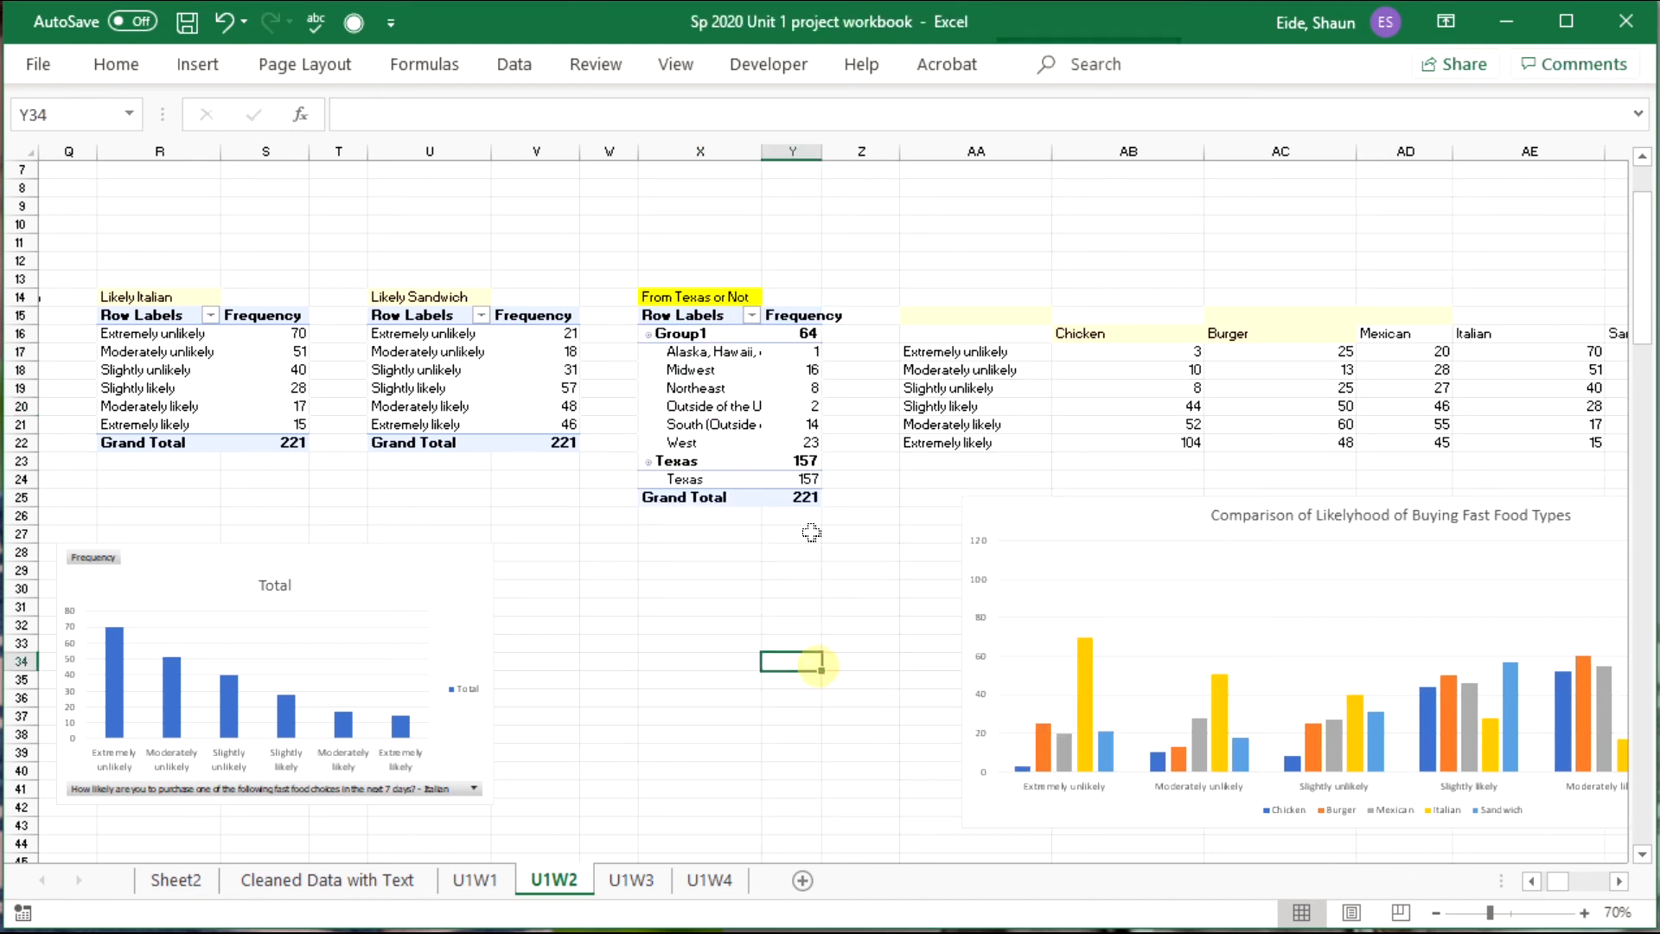
# Enter two summary rows in X31:Y32 below the From Texas or Not pivot table: Outside of Texas with 64 and Texas with 157.
pyautogui.click(668, 600)
pyautogui.write('Outside of Tex')
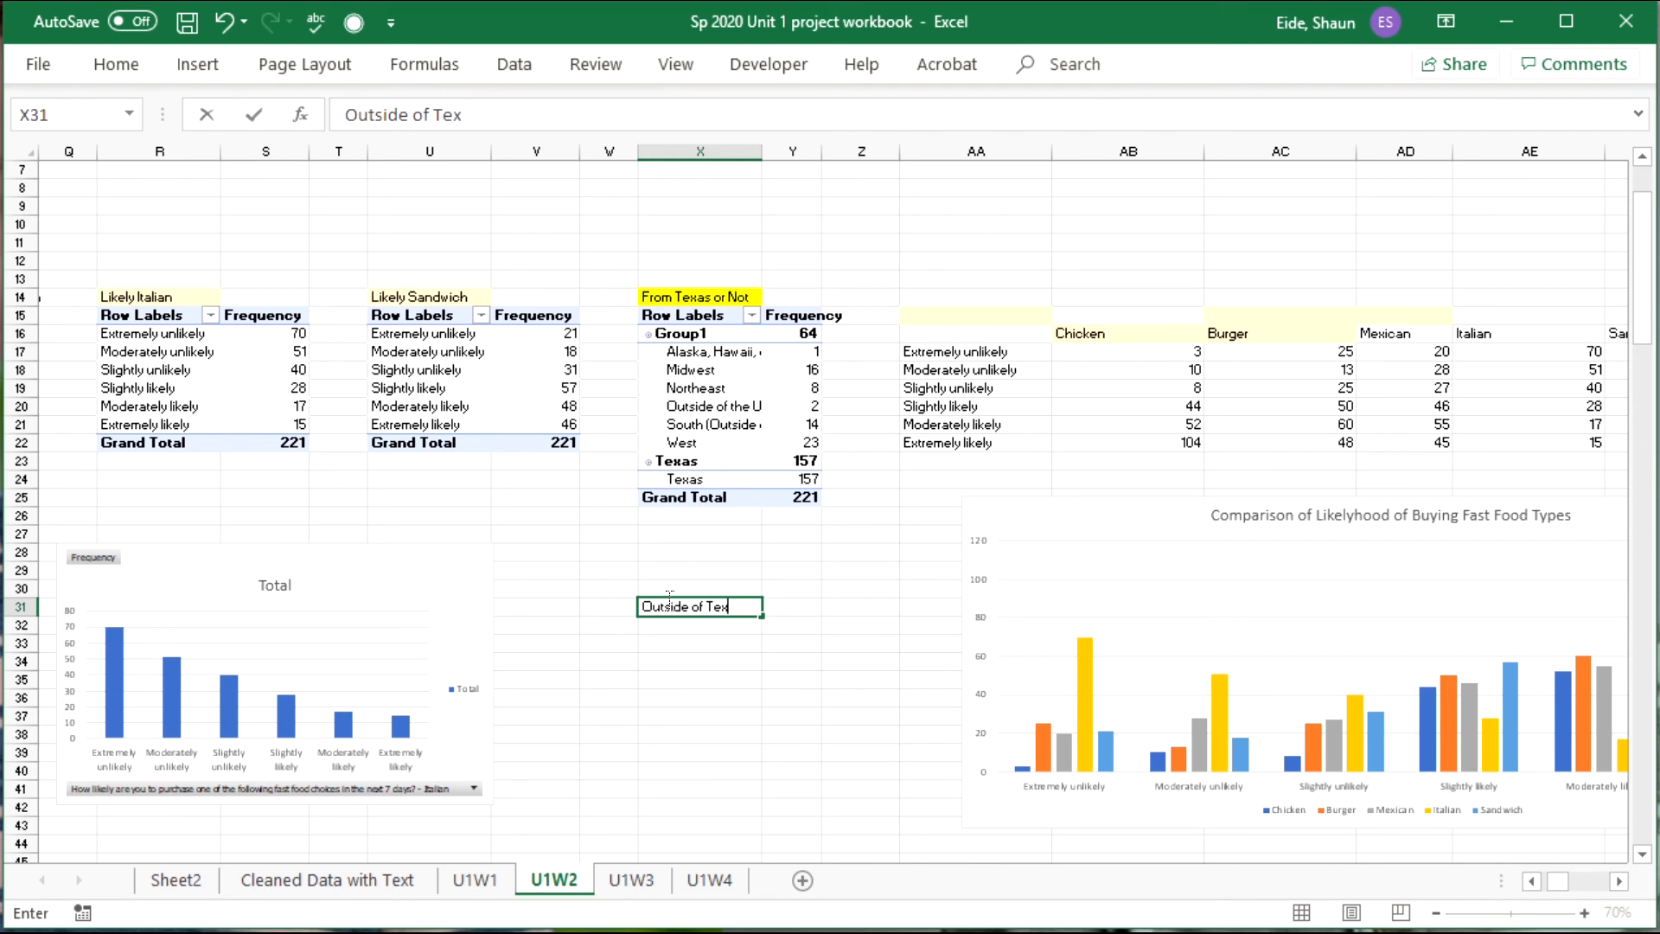
pyautogui.write('as')
pyautogui.press('Tab')
pyautogui.write('6')
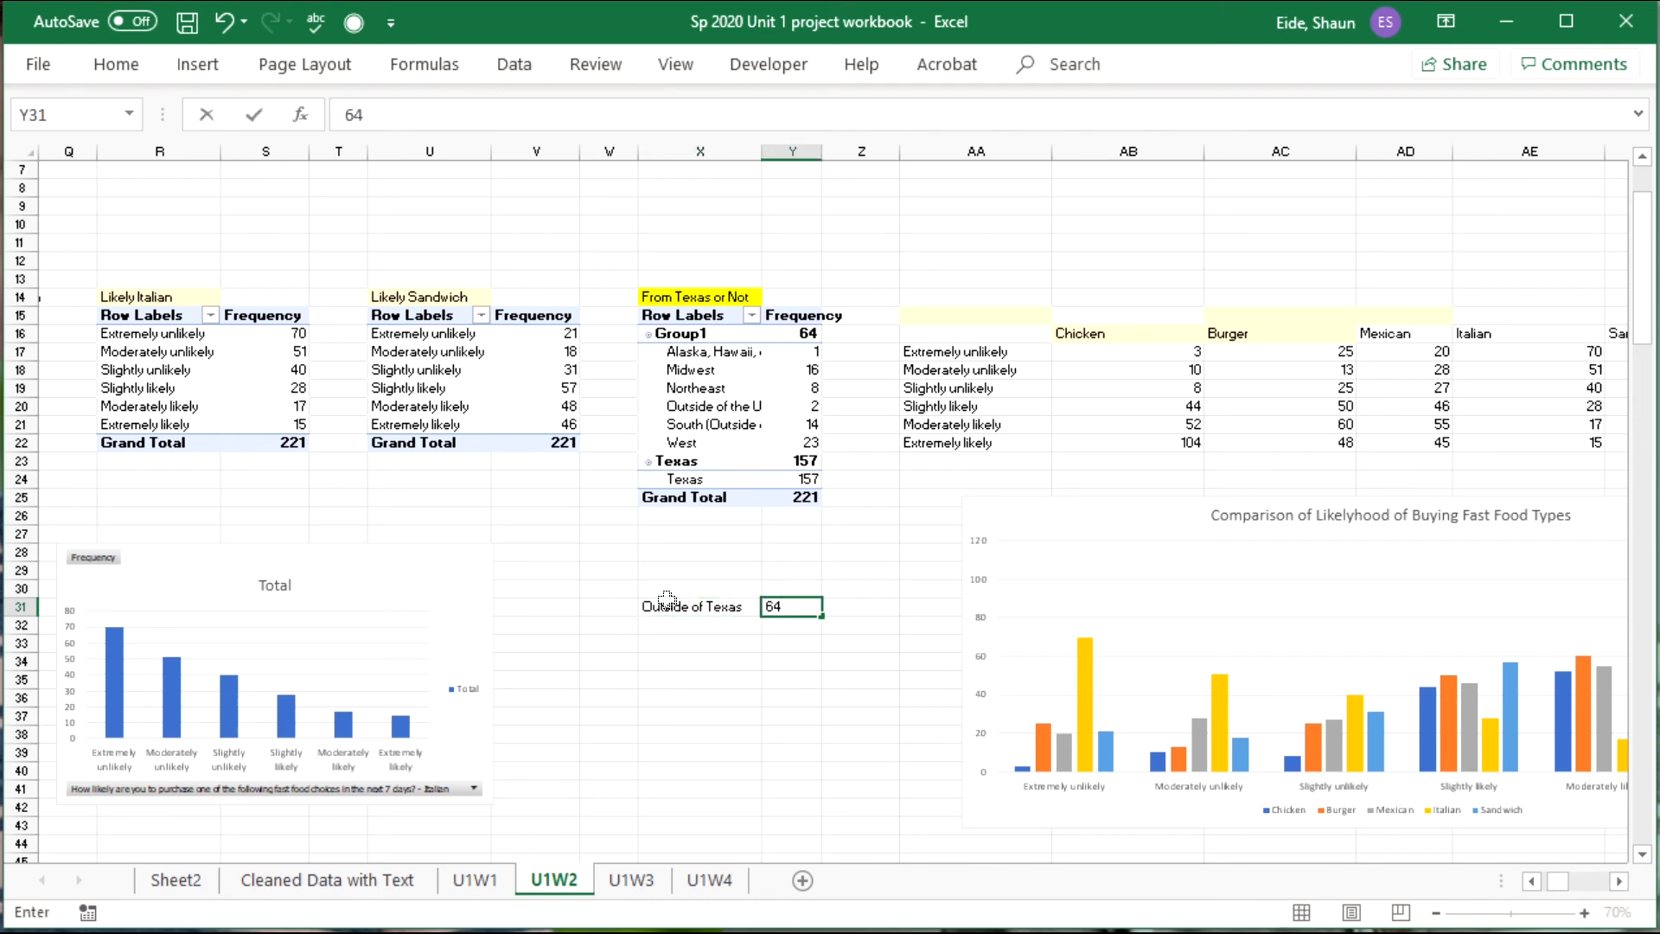
pyautogui.press('Return')
pyautogui.write('T')
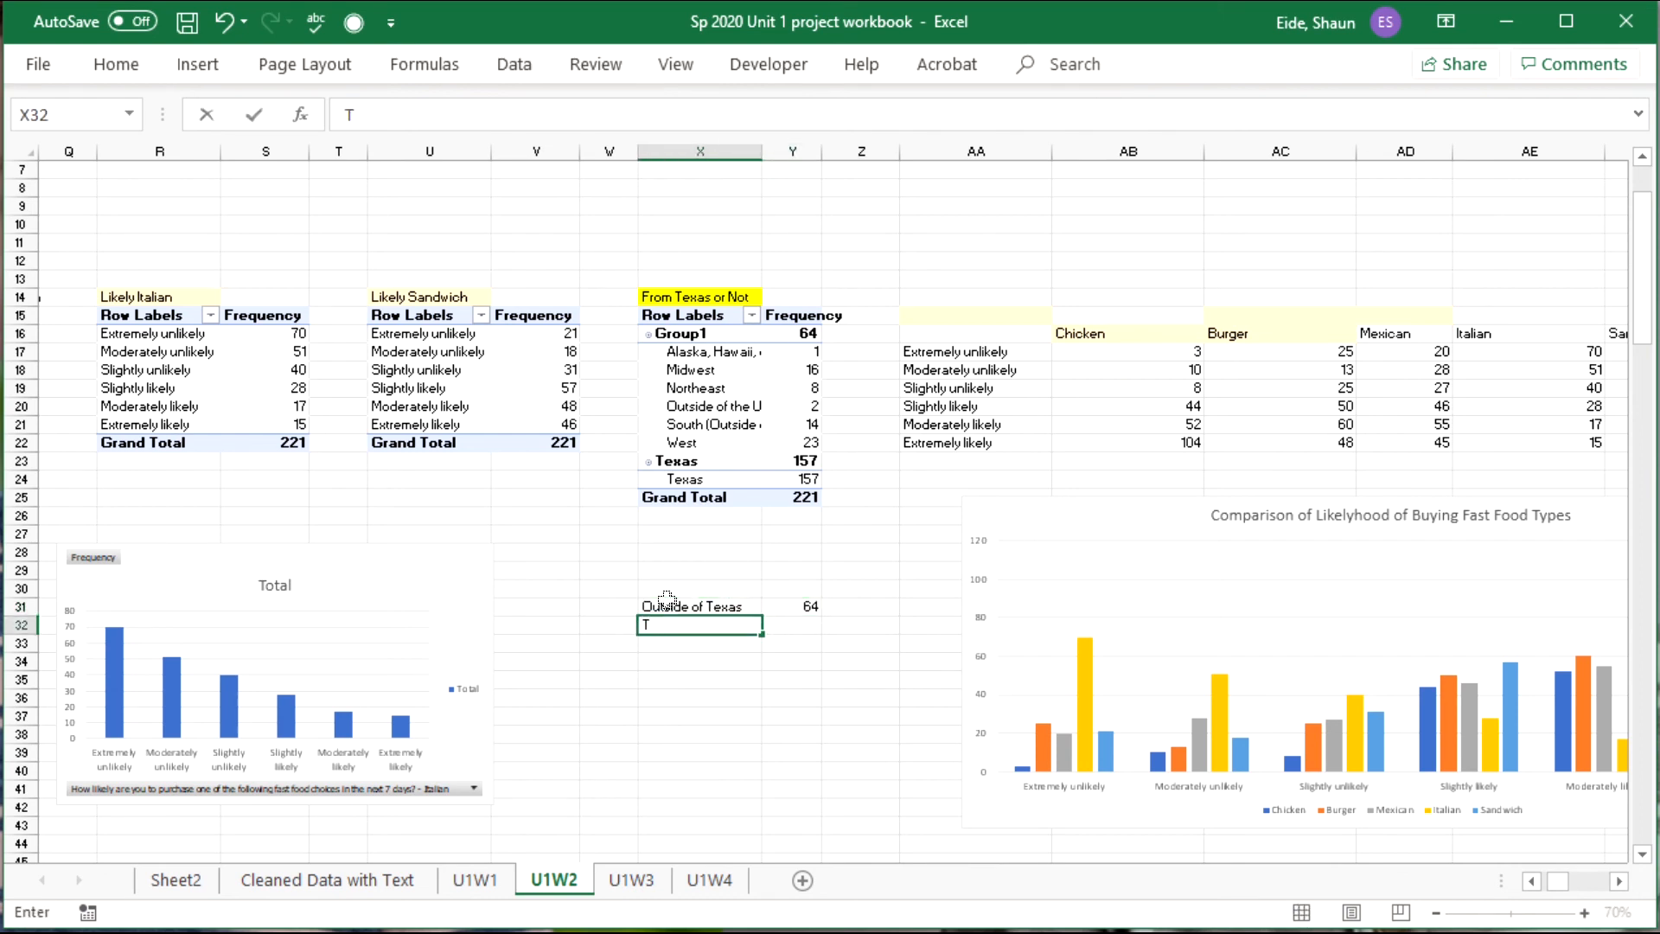
pyautogui.write('exas')
pyautogui.press('Tab')
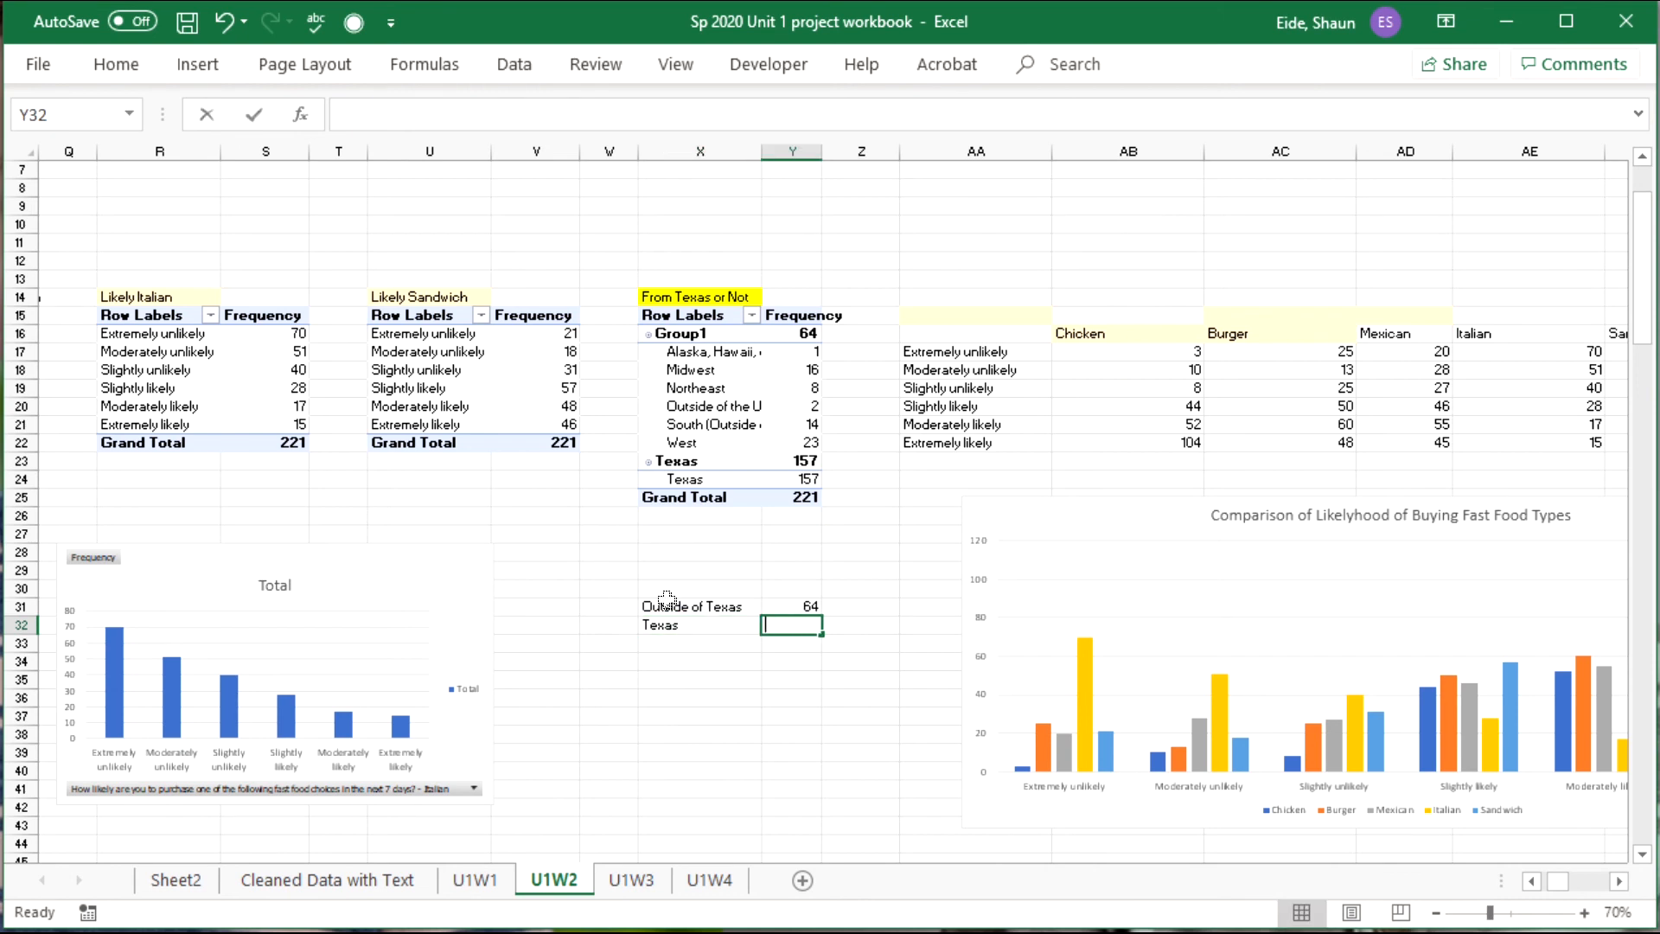
pyautogui.write('157')
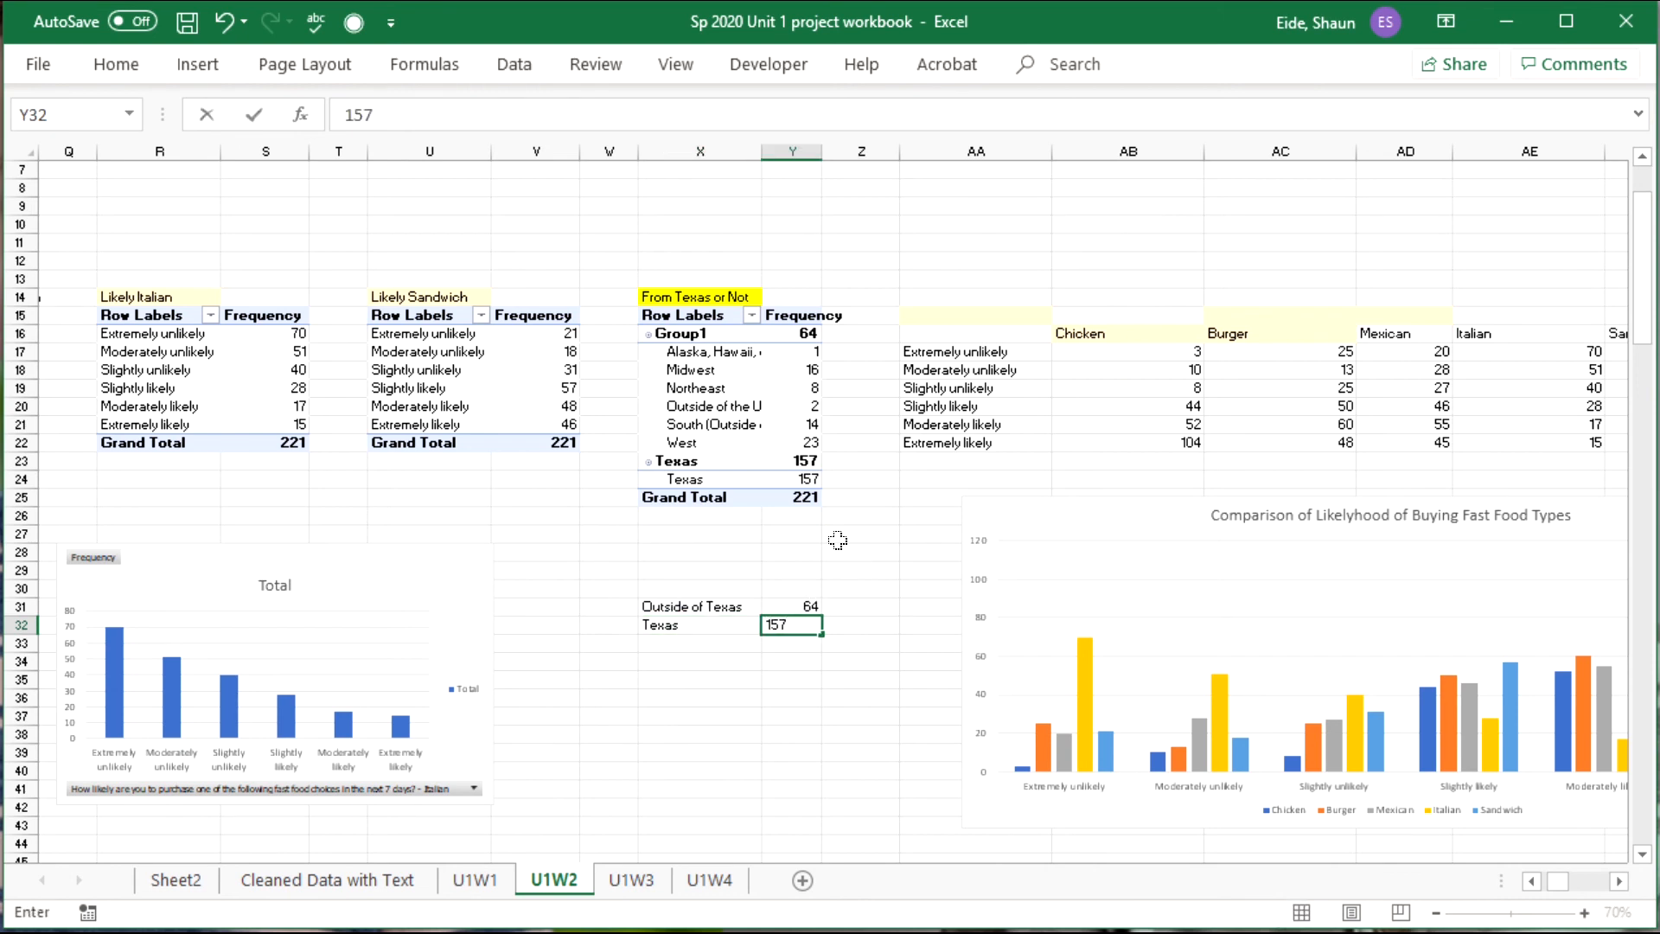
# Add the heading Frequency in Y30 above the two summary counts.
pyautogui.click(801, 588)
pyautogui.write('Frequency')
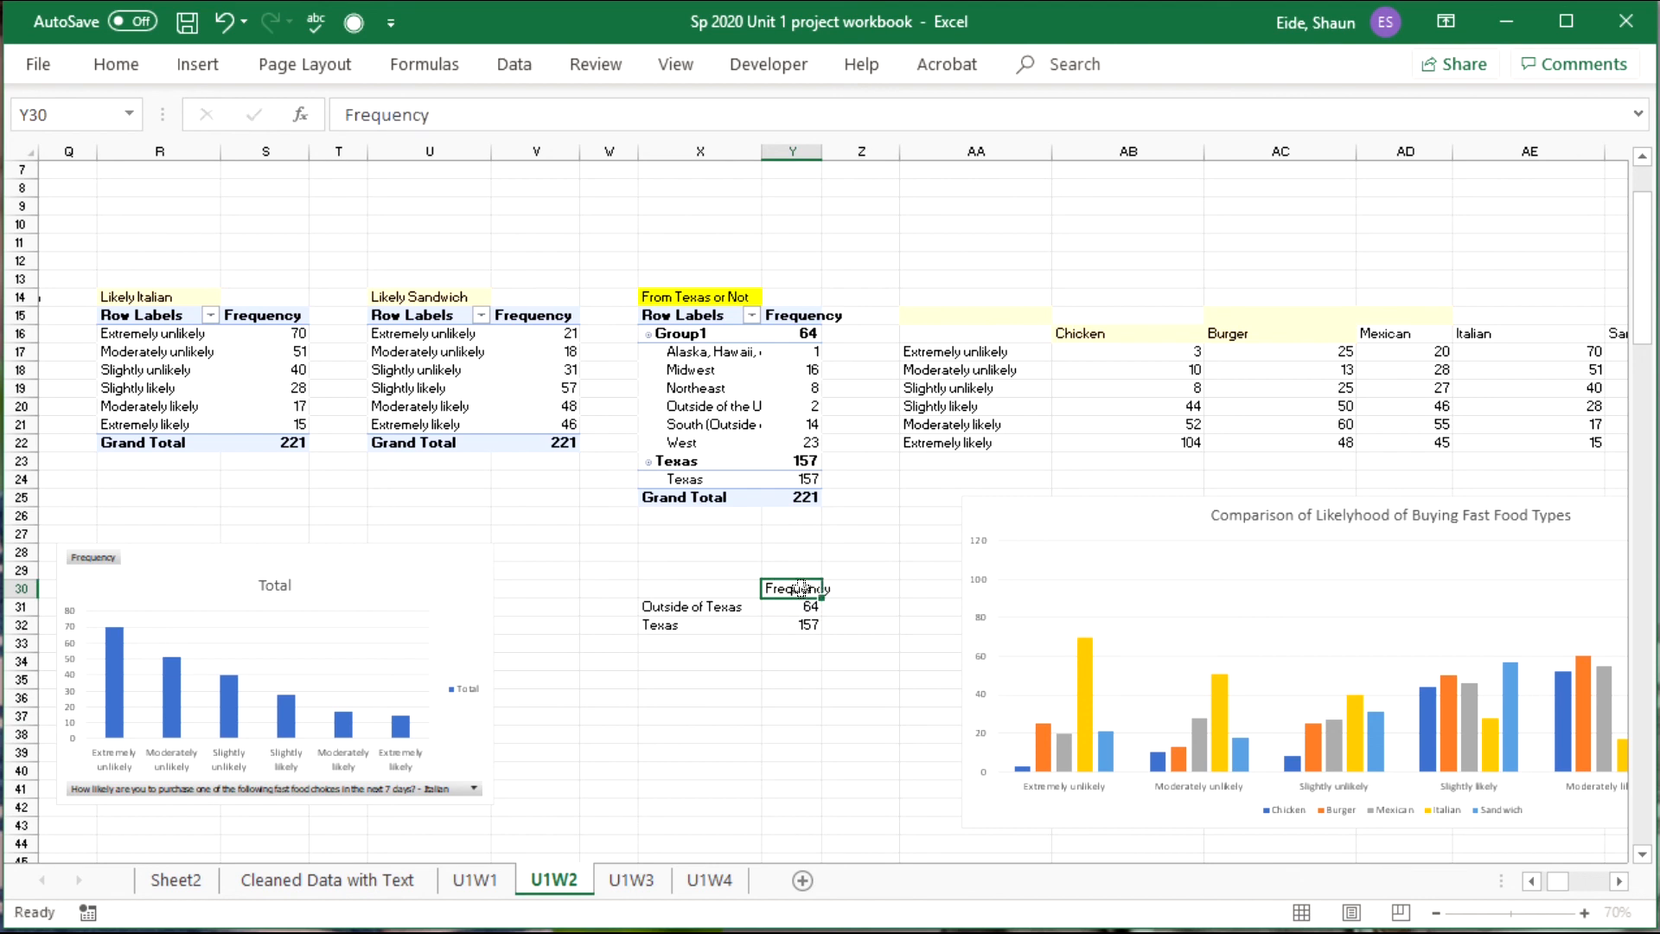
pyautogui.press('Tab')
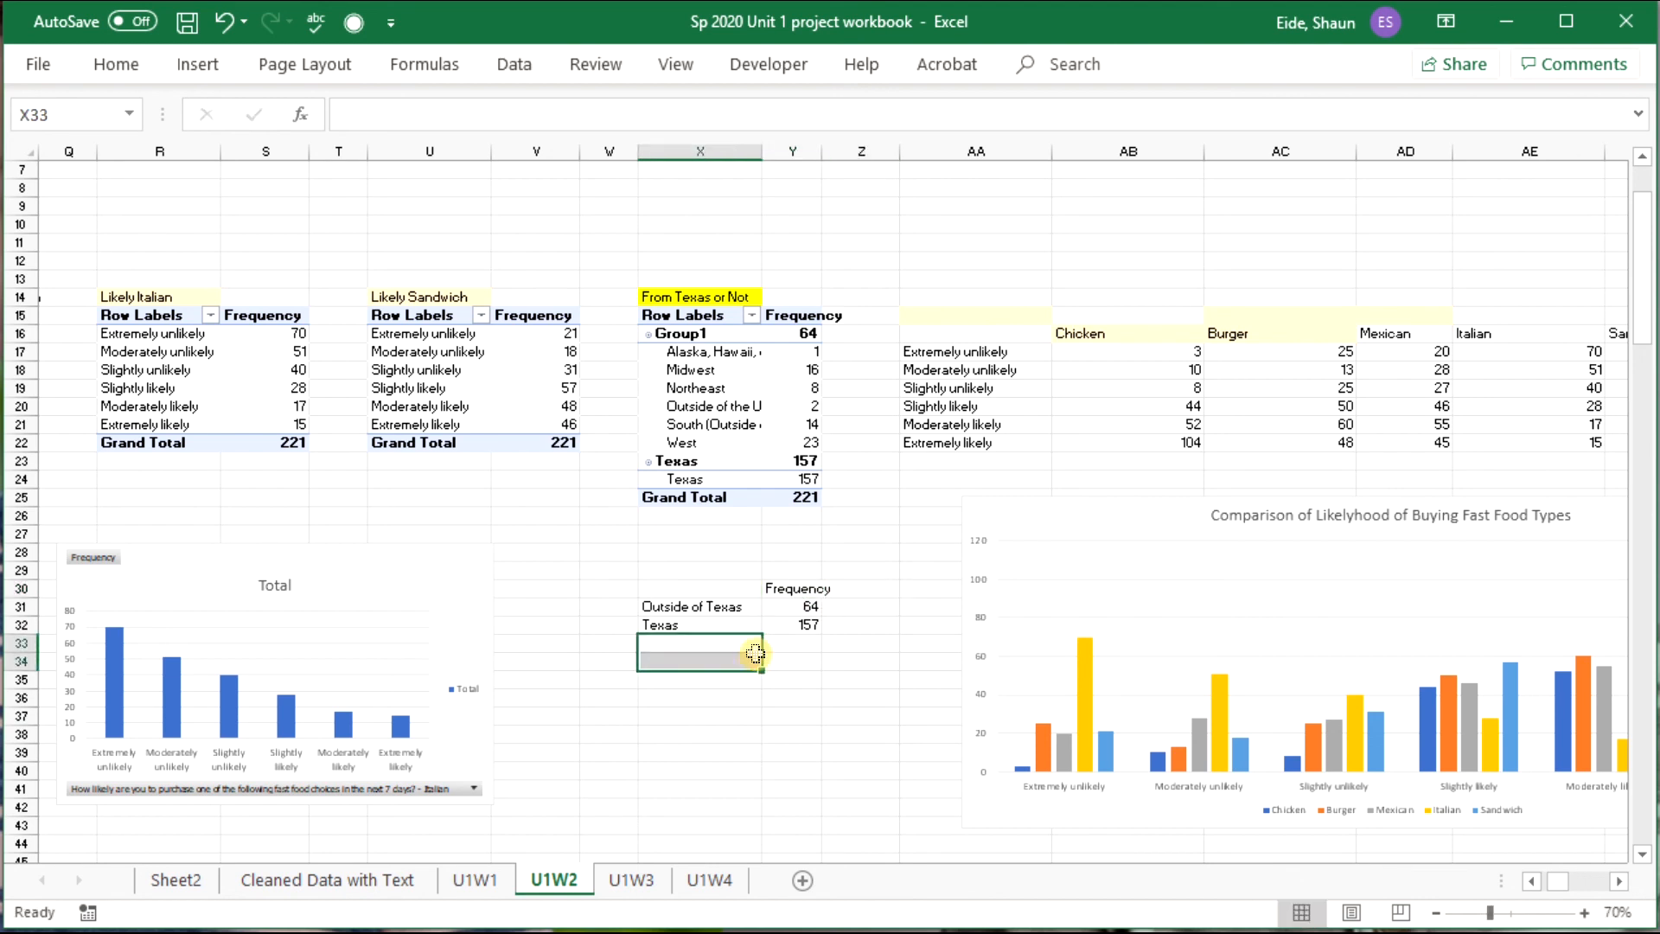
# Insert a 2-D pie chart from the summary table in X30:Y32.
pyautogui.moveTo(684, 588); pyautogui.dragTo(822, 629)
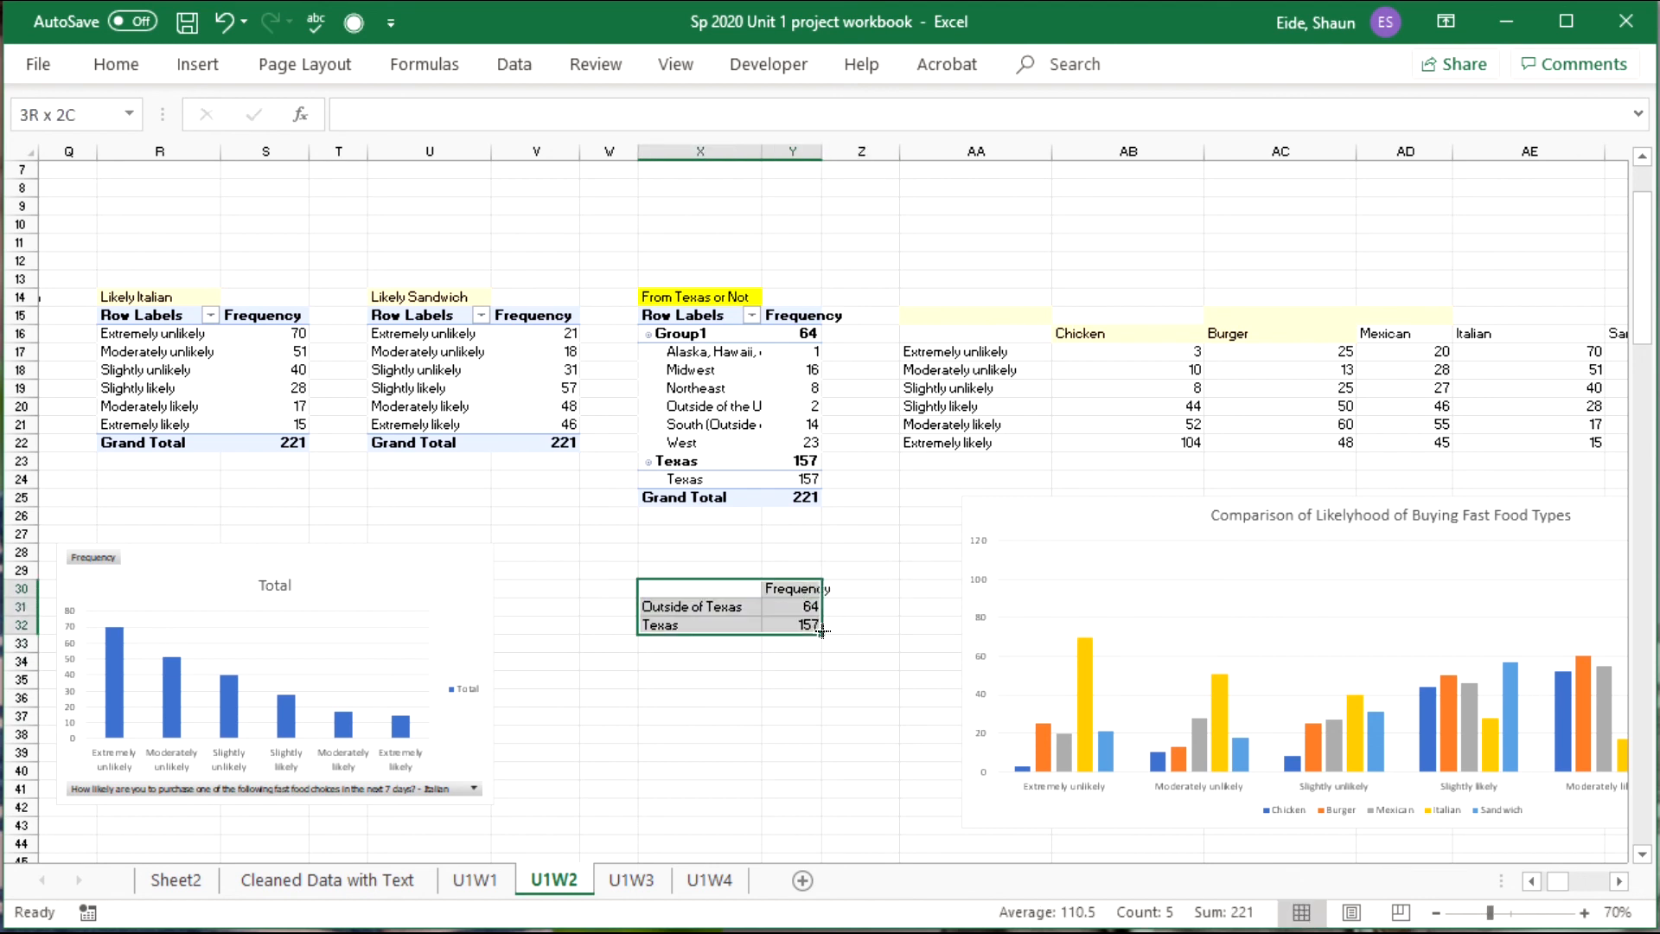
pyautogui.click(198, 64)
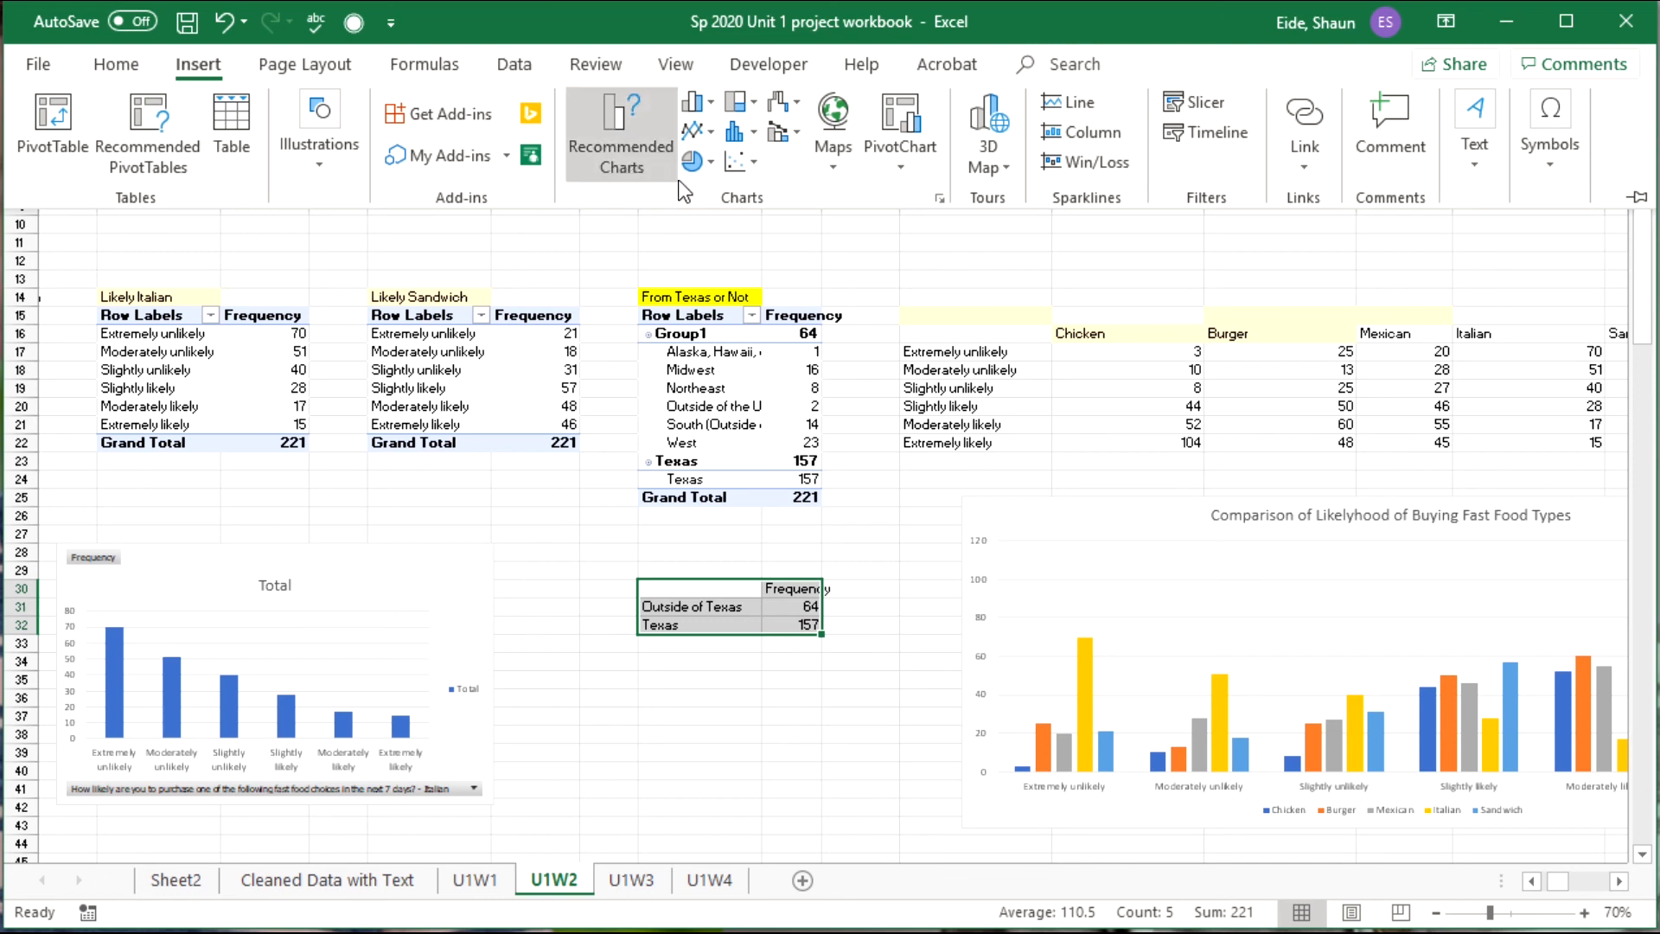
pyautogui.click(693, 161)
pyautogui.click(715, 244)
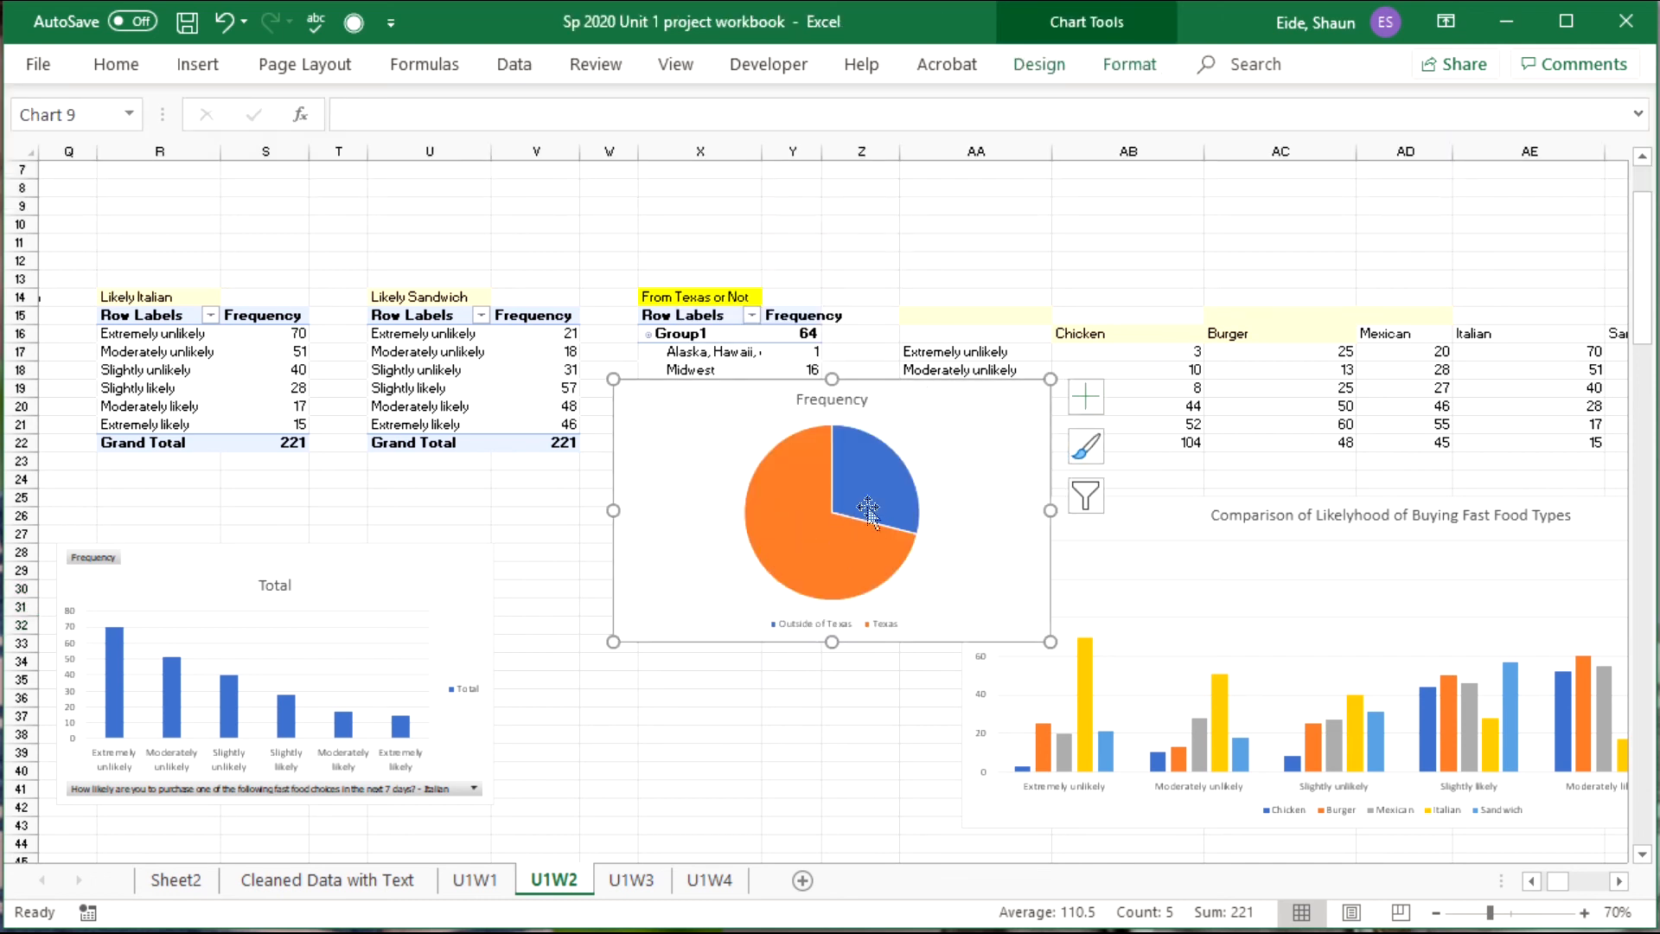
# Change the fill of the new pie chart's Texas slice to dark green.
pyautogui.click(823, 567)
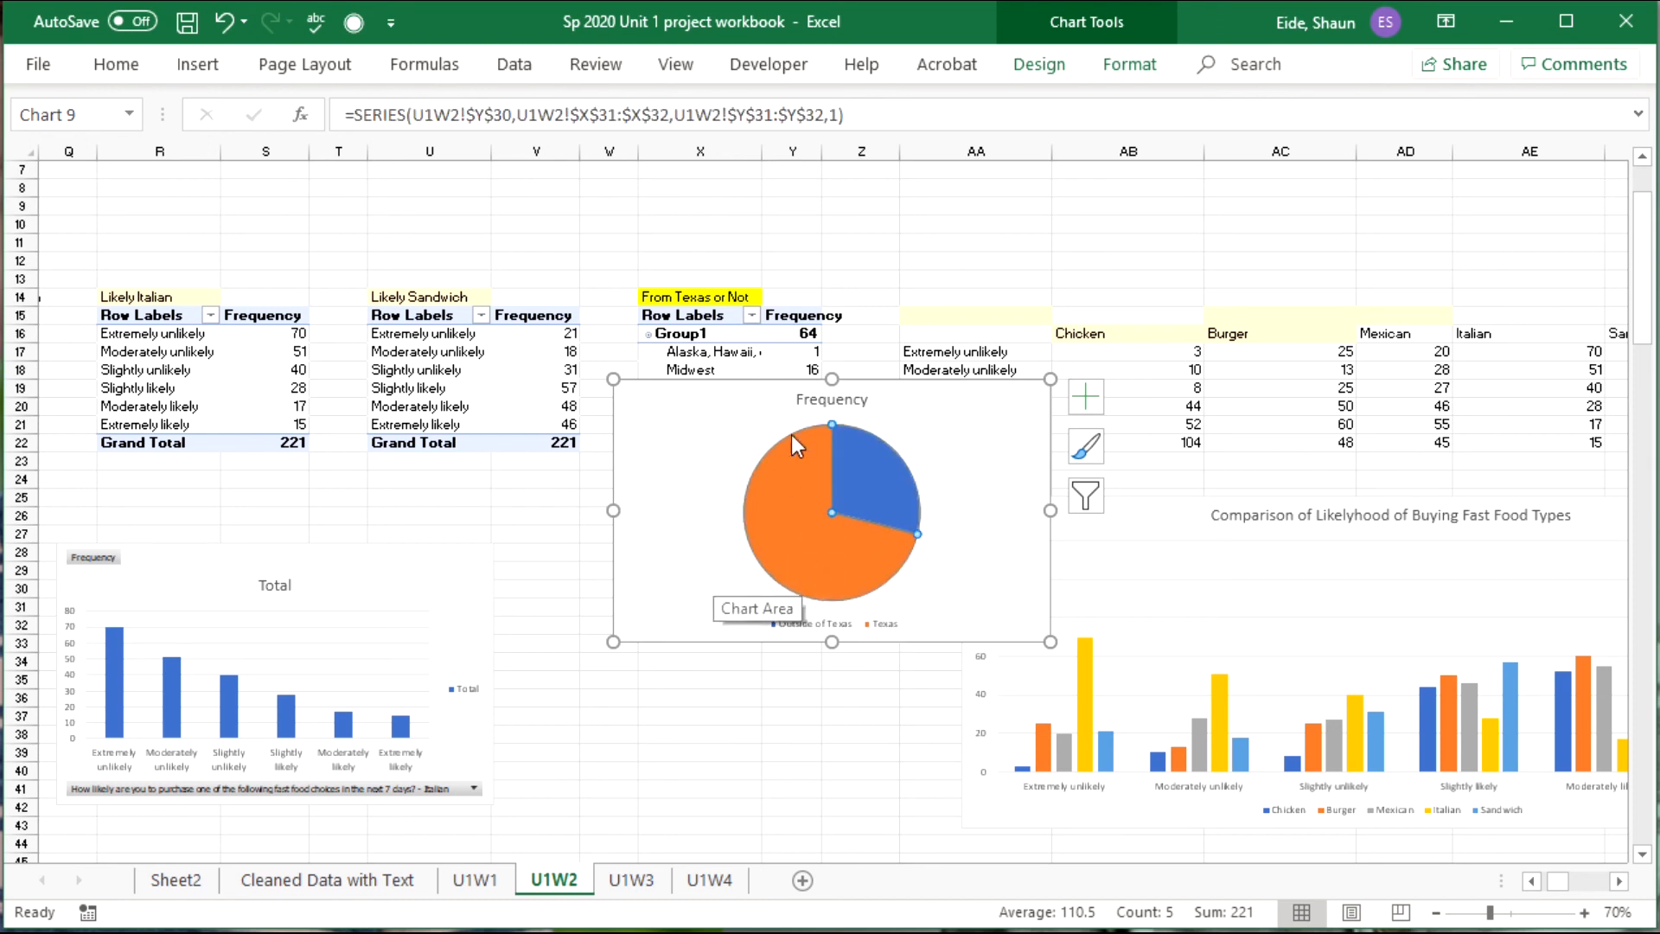
pyautogui.doubleClick(770, 545)
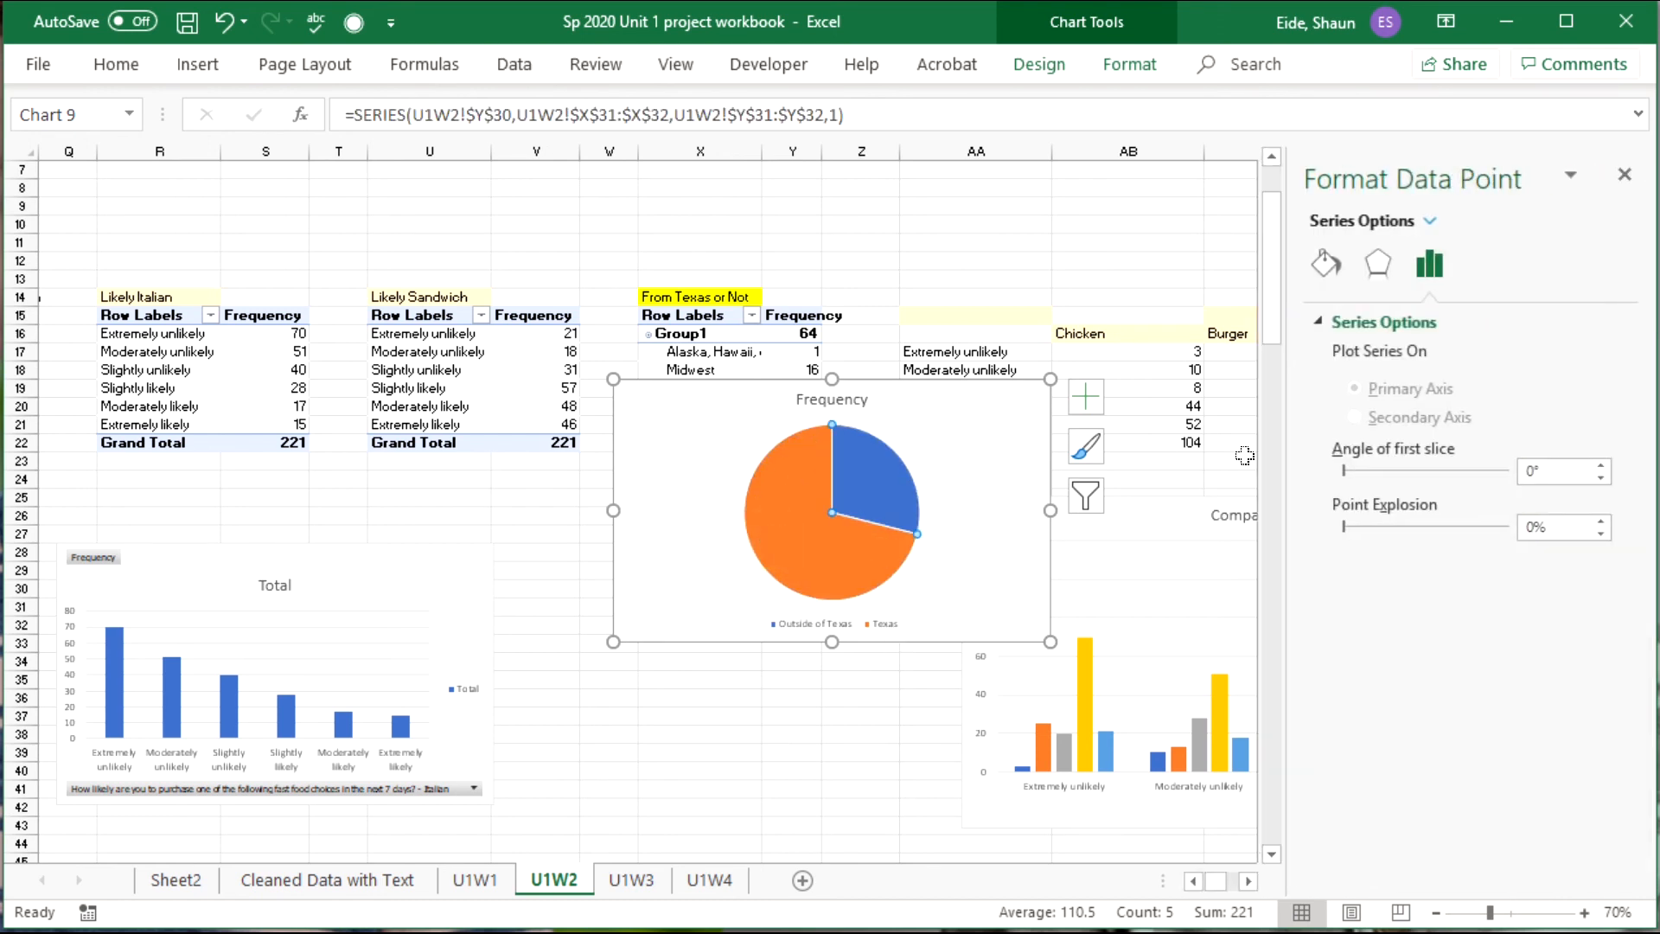
pyautogui.click(1326, 264)
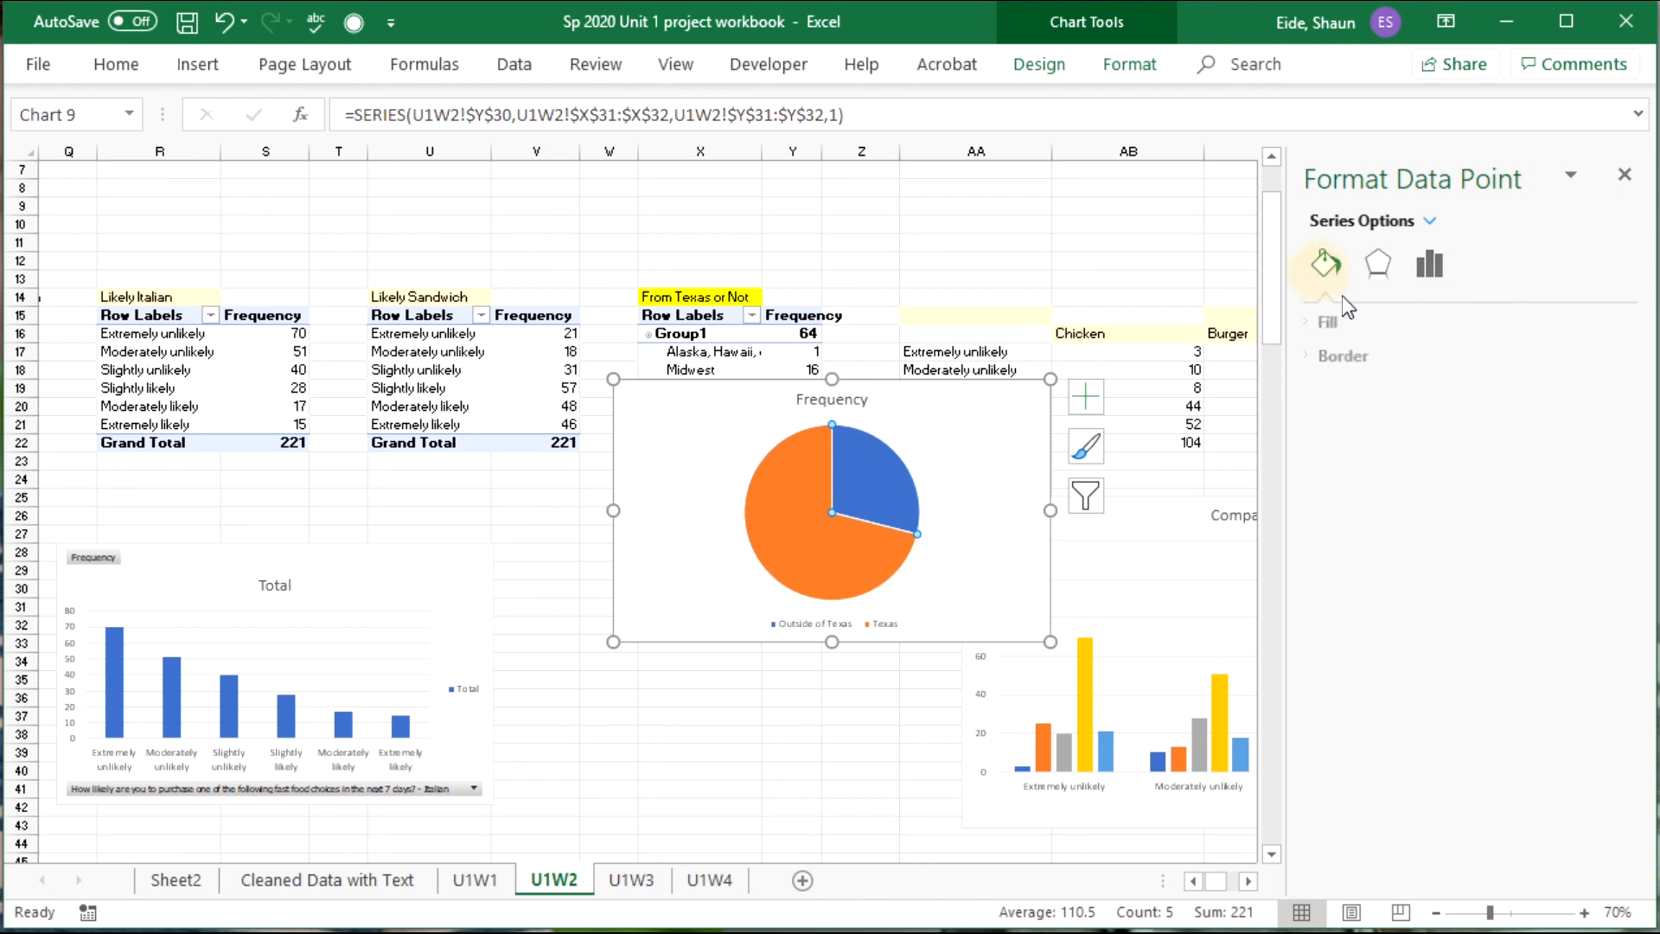
pyautogui.click(1342, 355)
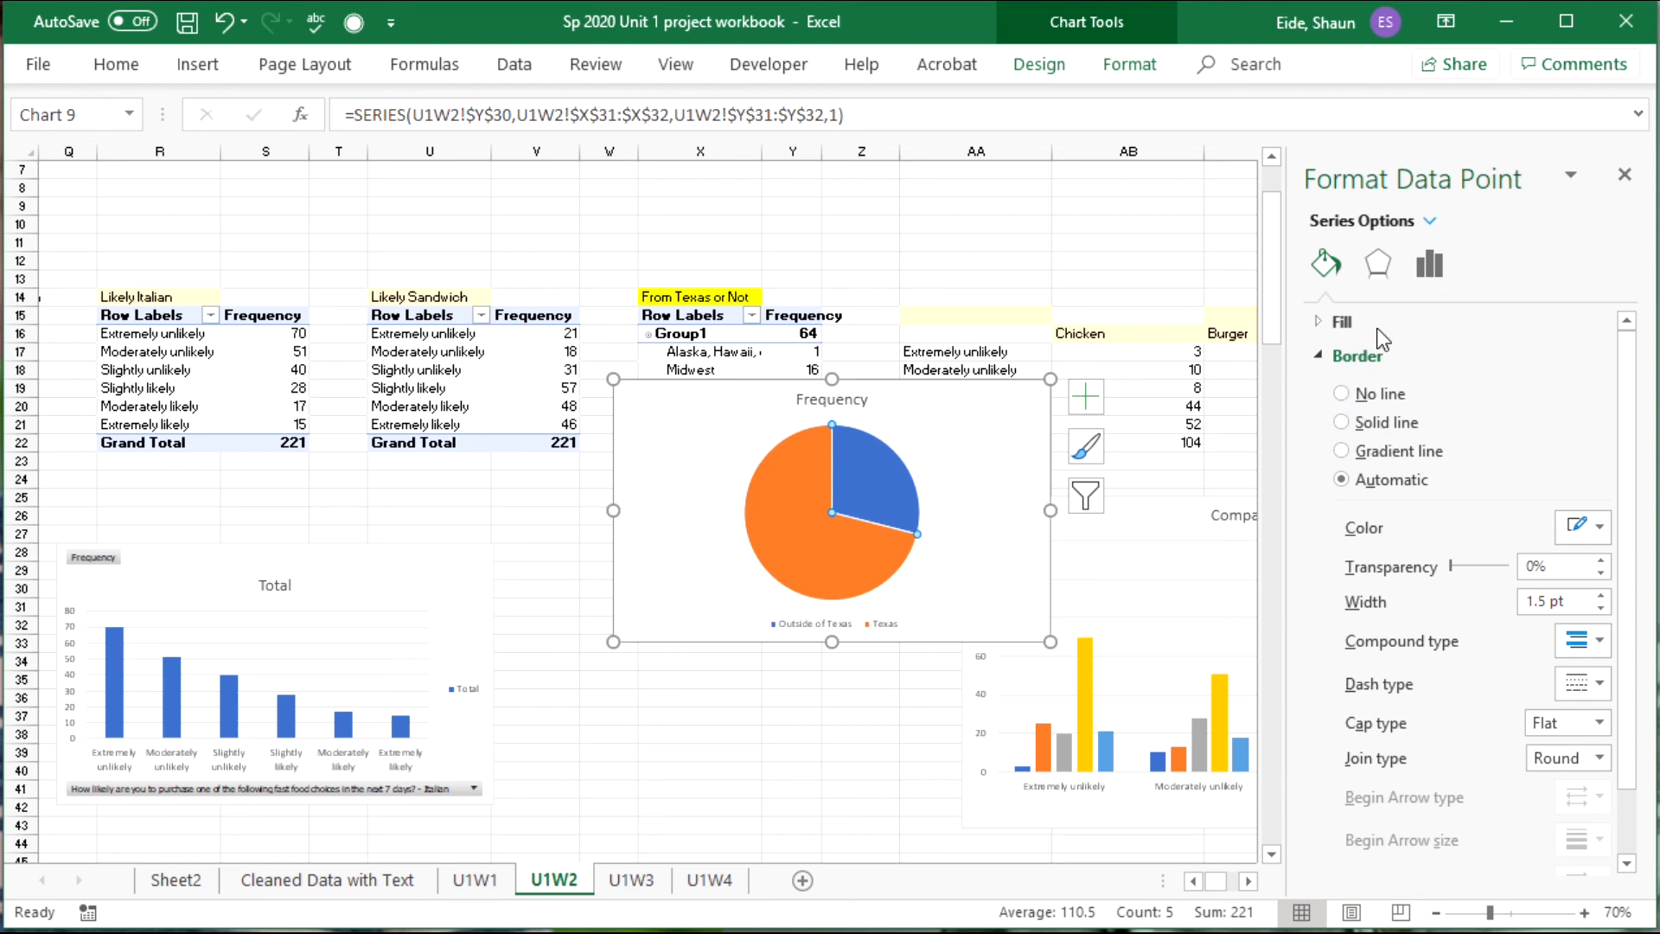
pyautogui.click(1315, 326)
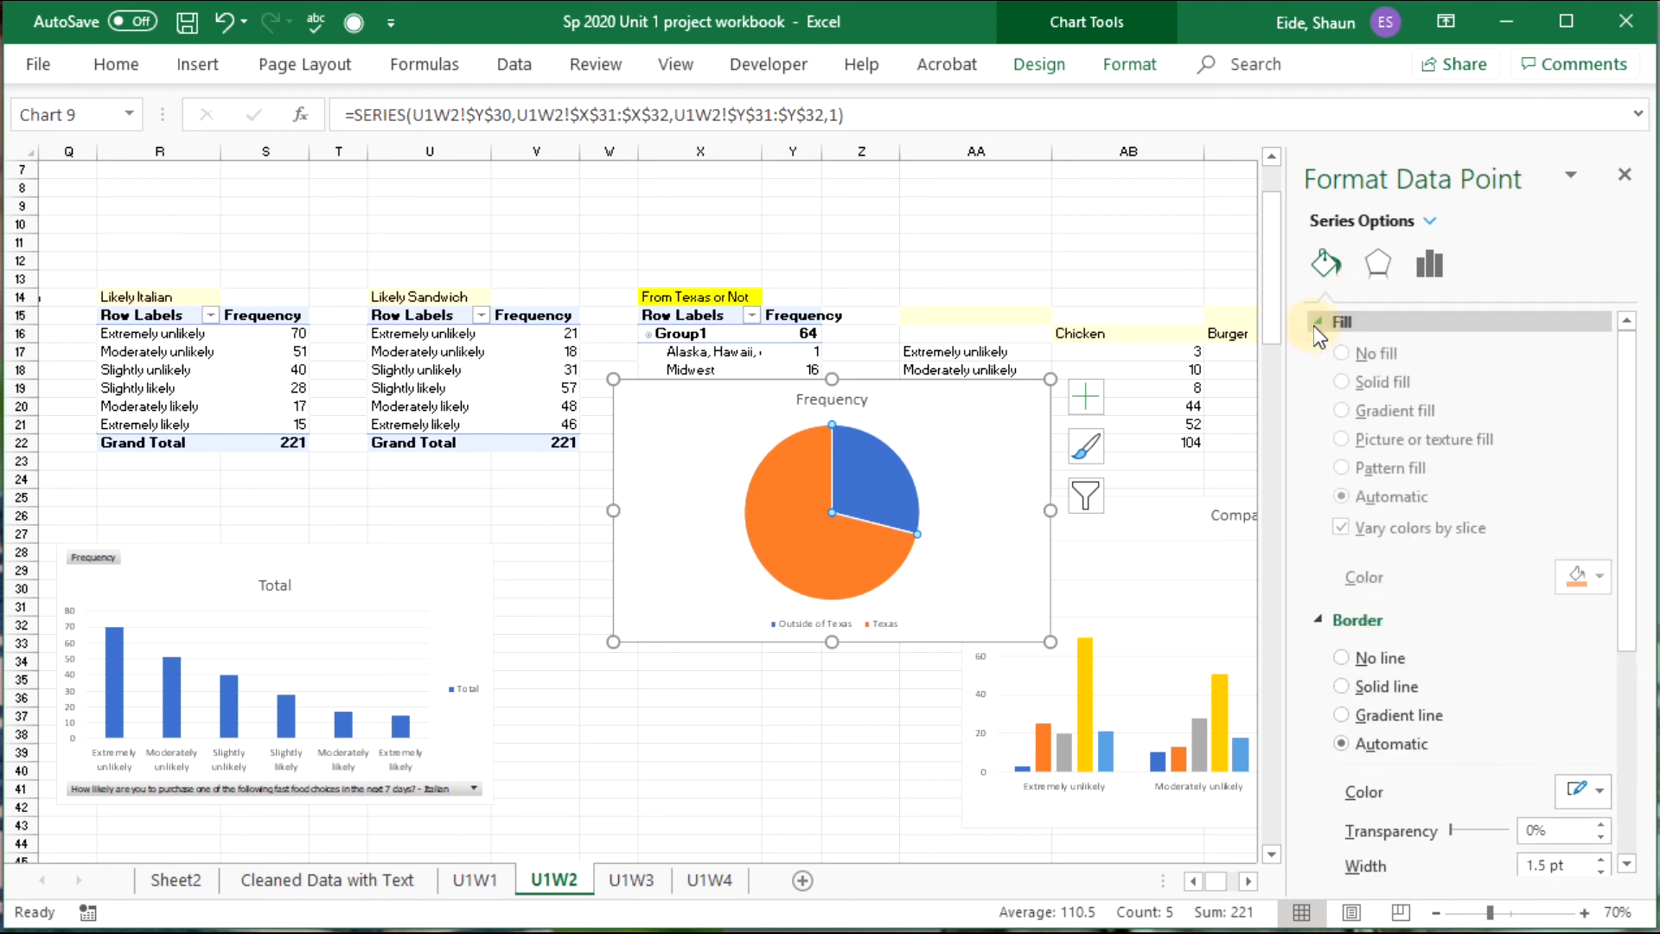
pyautogui.click(1585, 590)
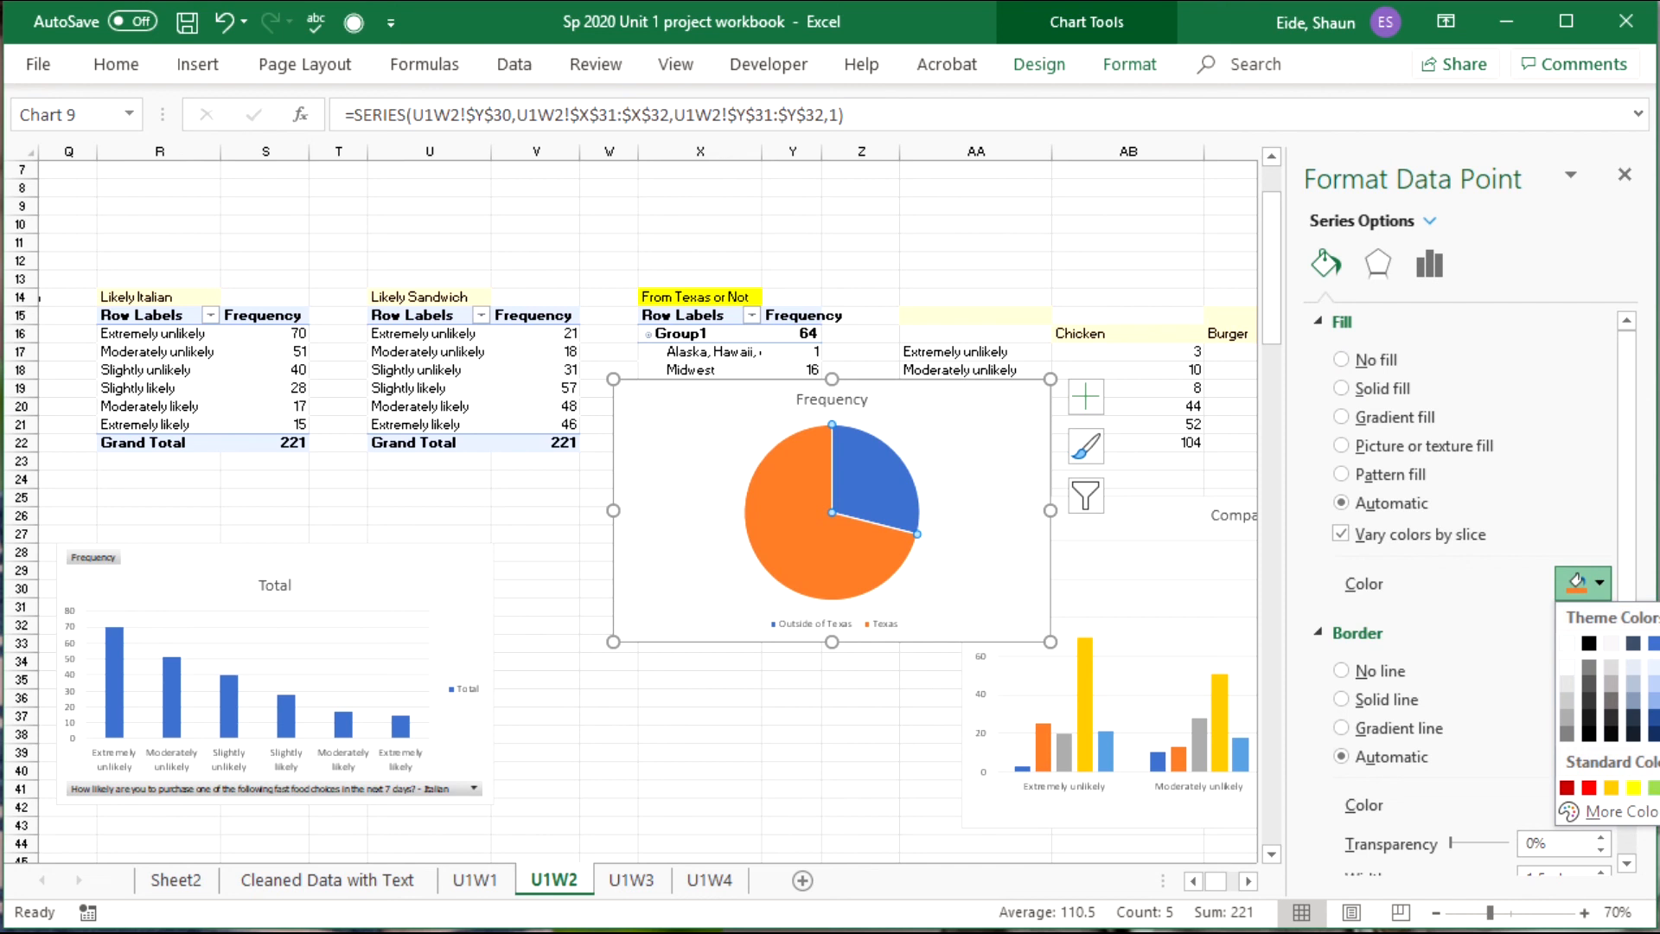
pyautogui.click(1658, 734)
pyautogui.click(906, 478)
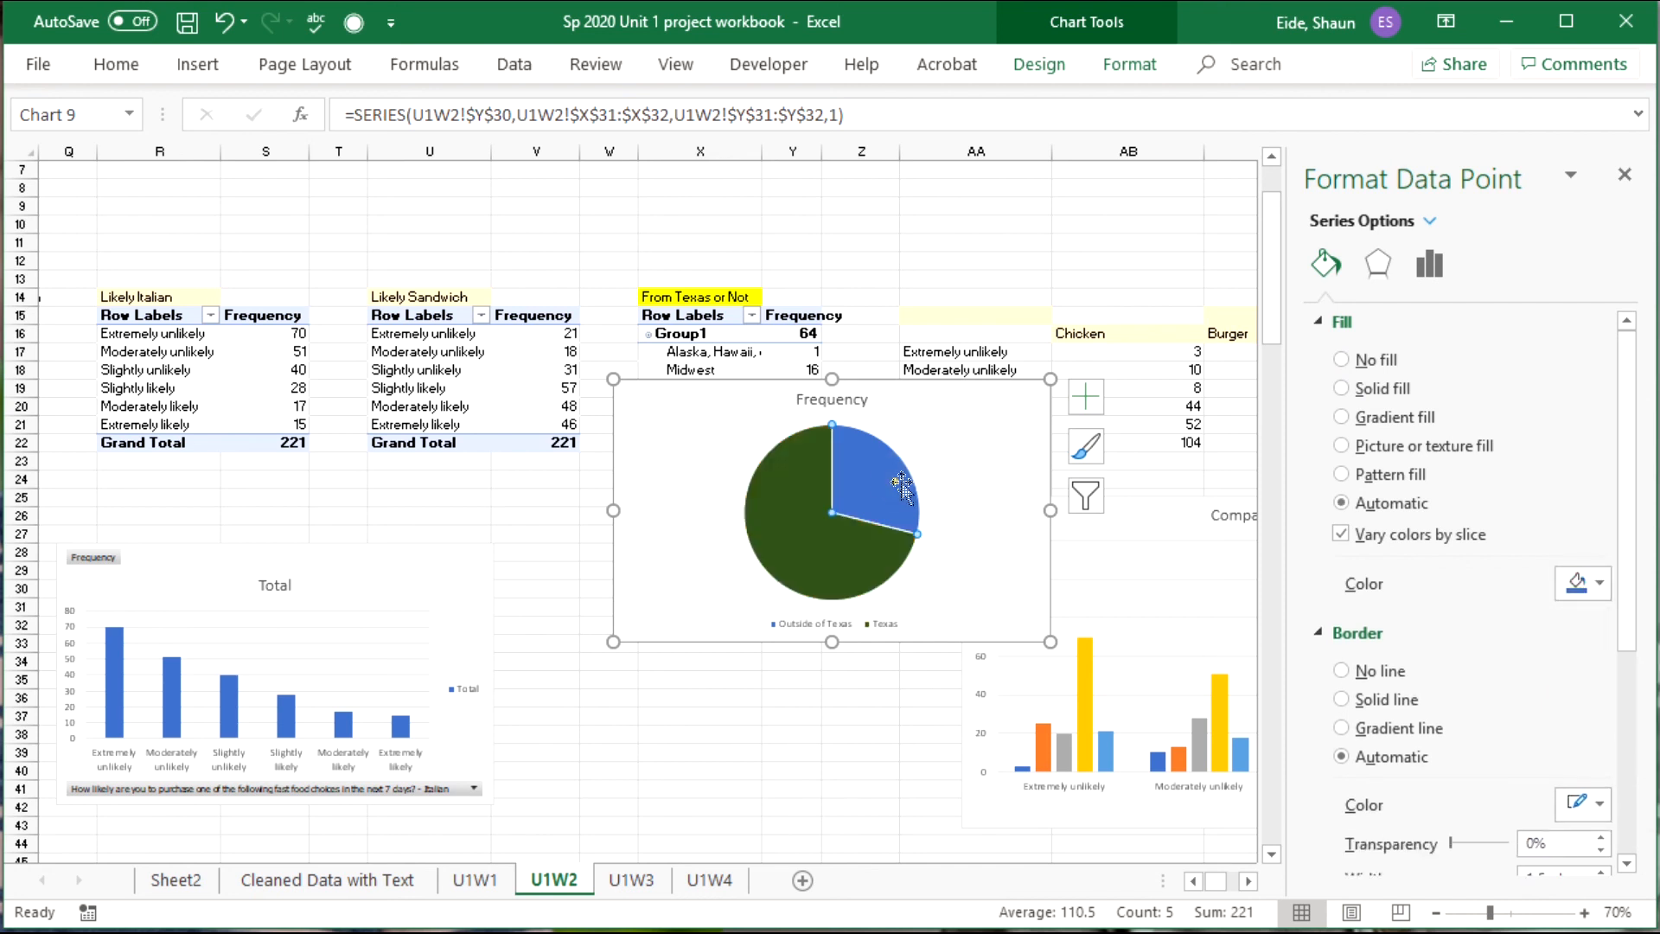
# Move the Texas pie chart to about rows 45–59, below the Italian likelihood column chart.
pyautogui.moveTo(716, 619); pyautogui.dragTo(695, 790)
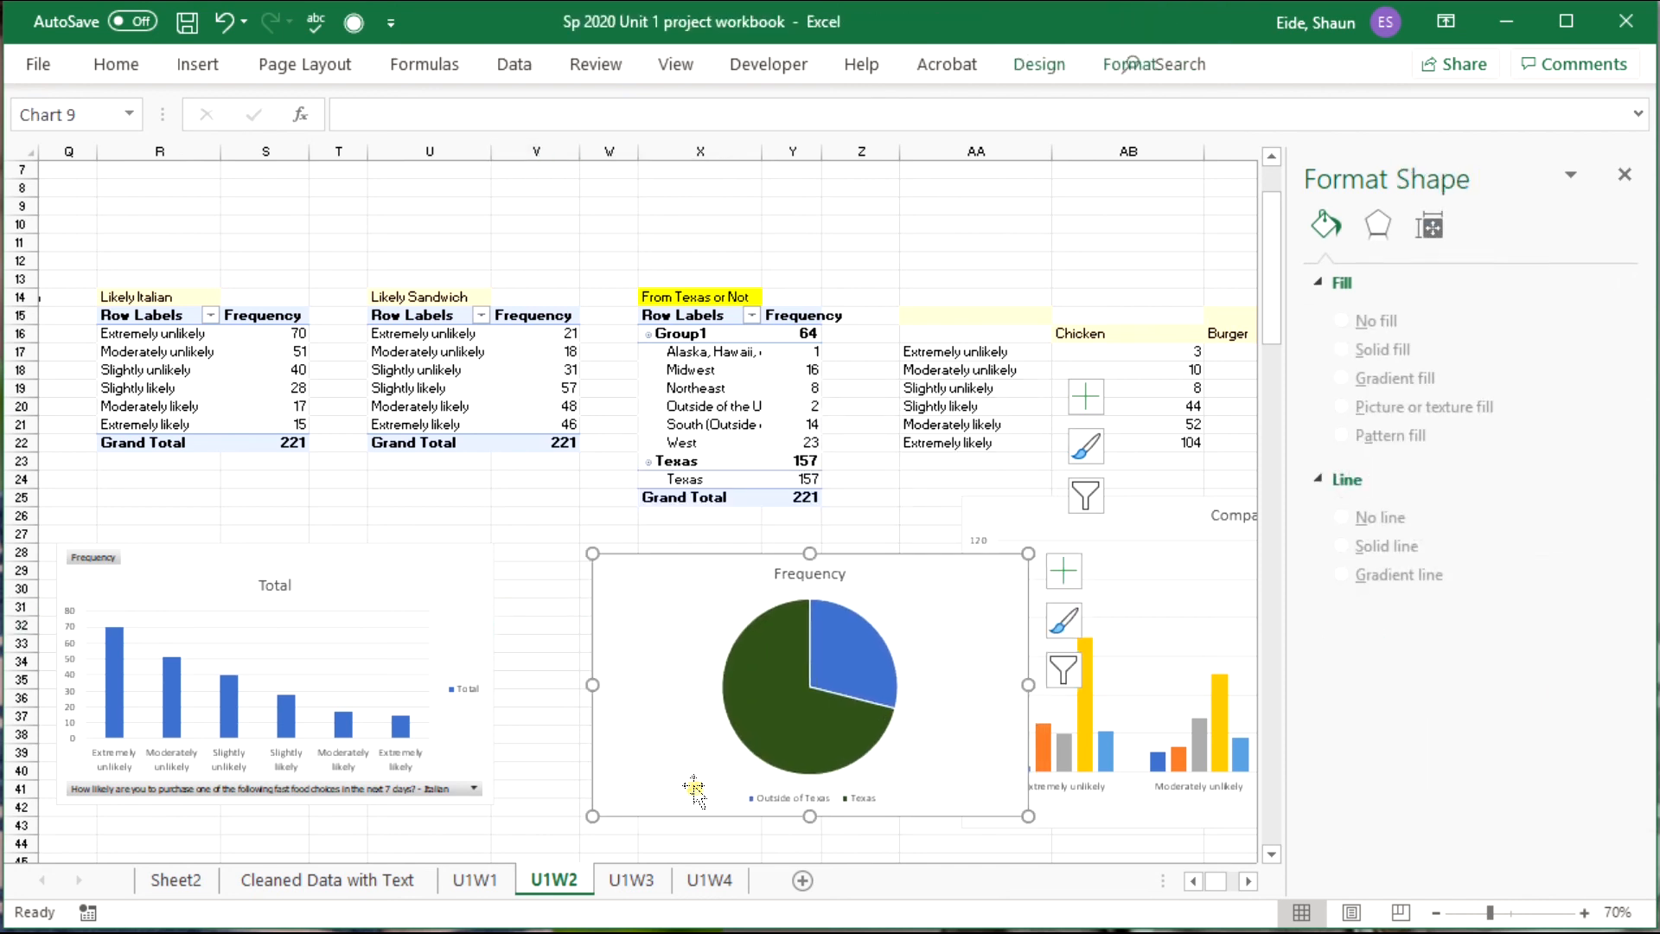
pyautogui.scroll(-7, 604, 683)
pyautogui.moveTo(695, 339); pyautogui.dragTo(304, 626)
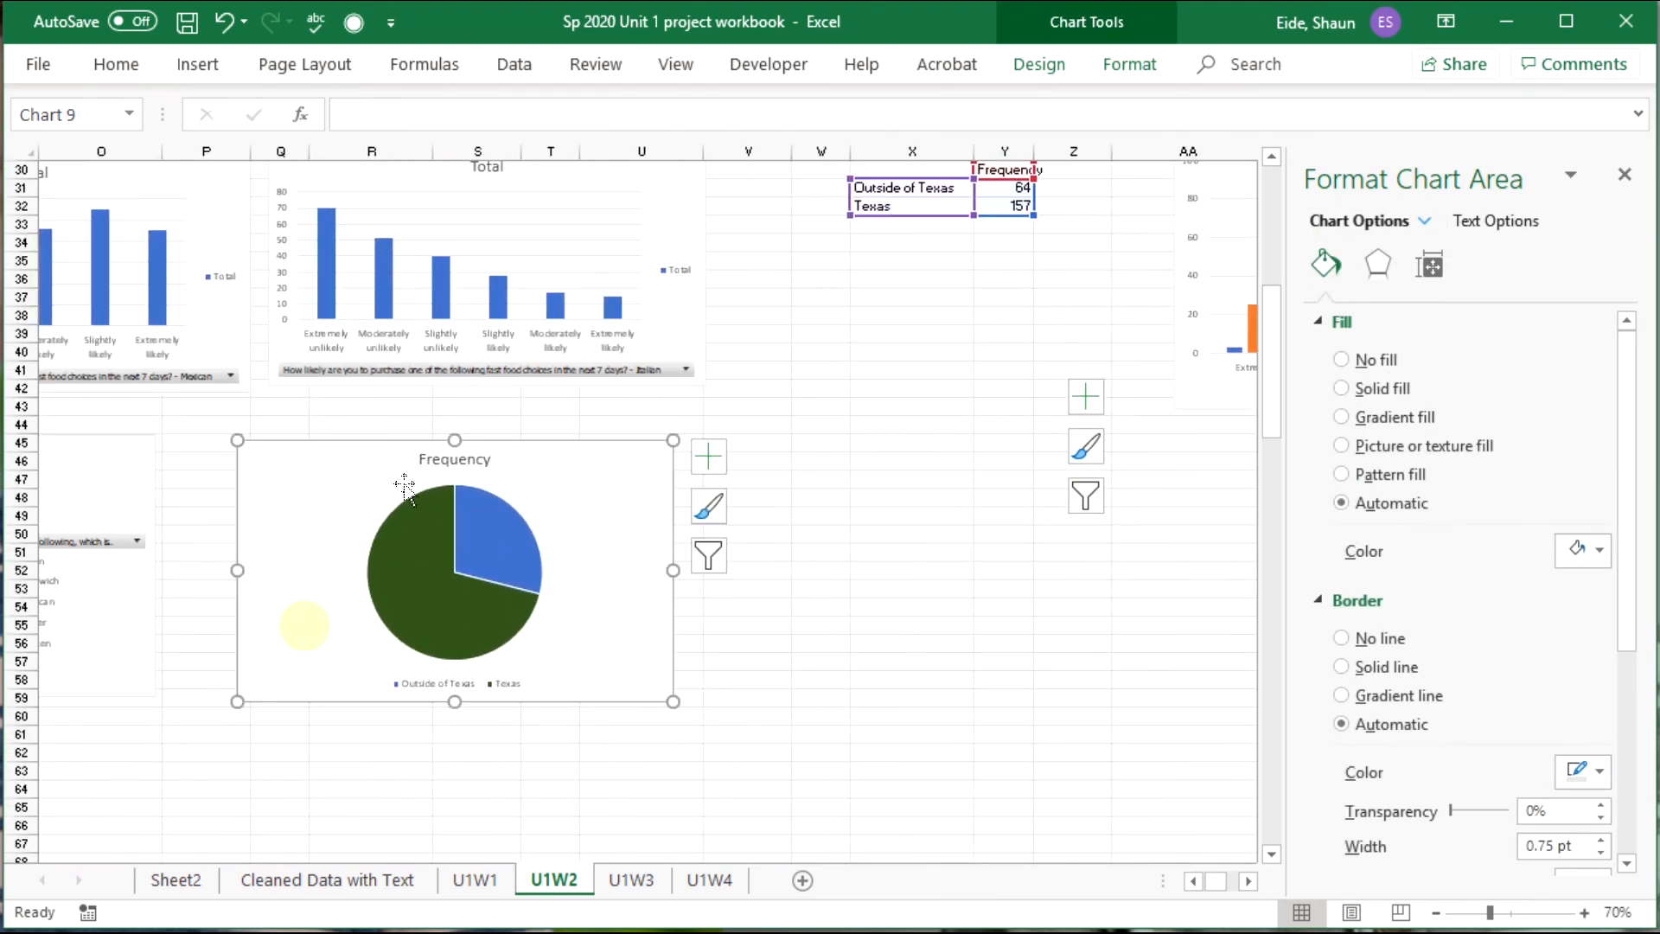
# Replace the pie chart's title with "Inside or Outside of Texas".
pyautogui.click(436, 459)
pyautogui.moveTo(424, 460); pyautogui.dragTo(637, 500)
pyautogui.write('Inside')
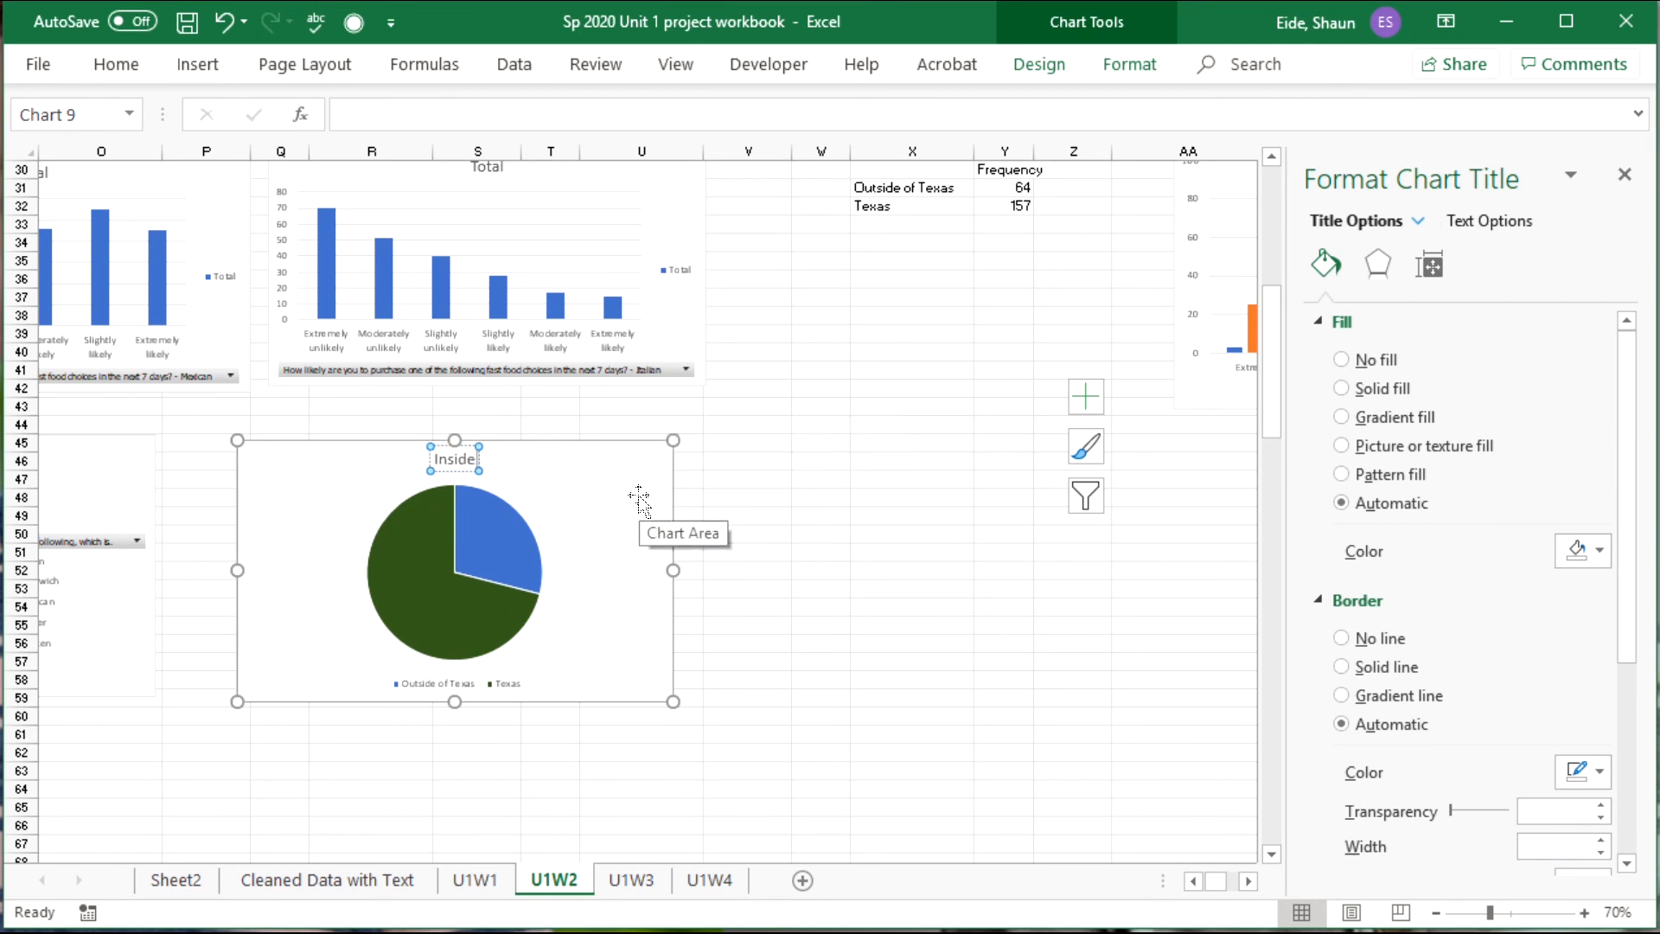
pyautogui.write(' or Outside of Texas')
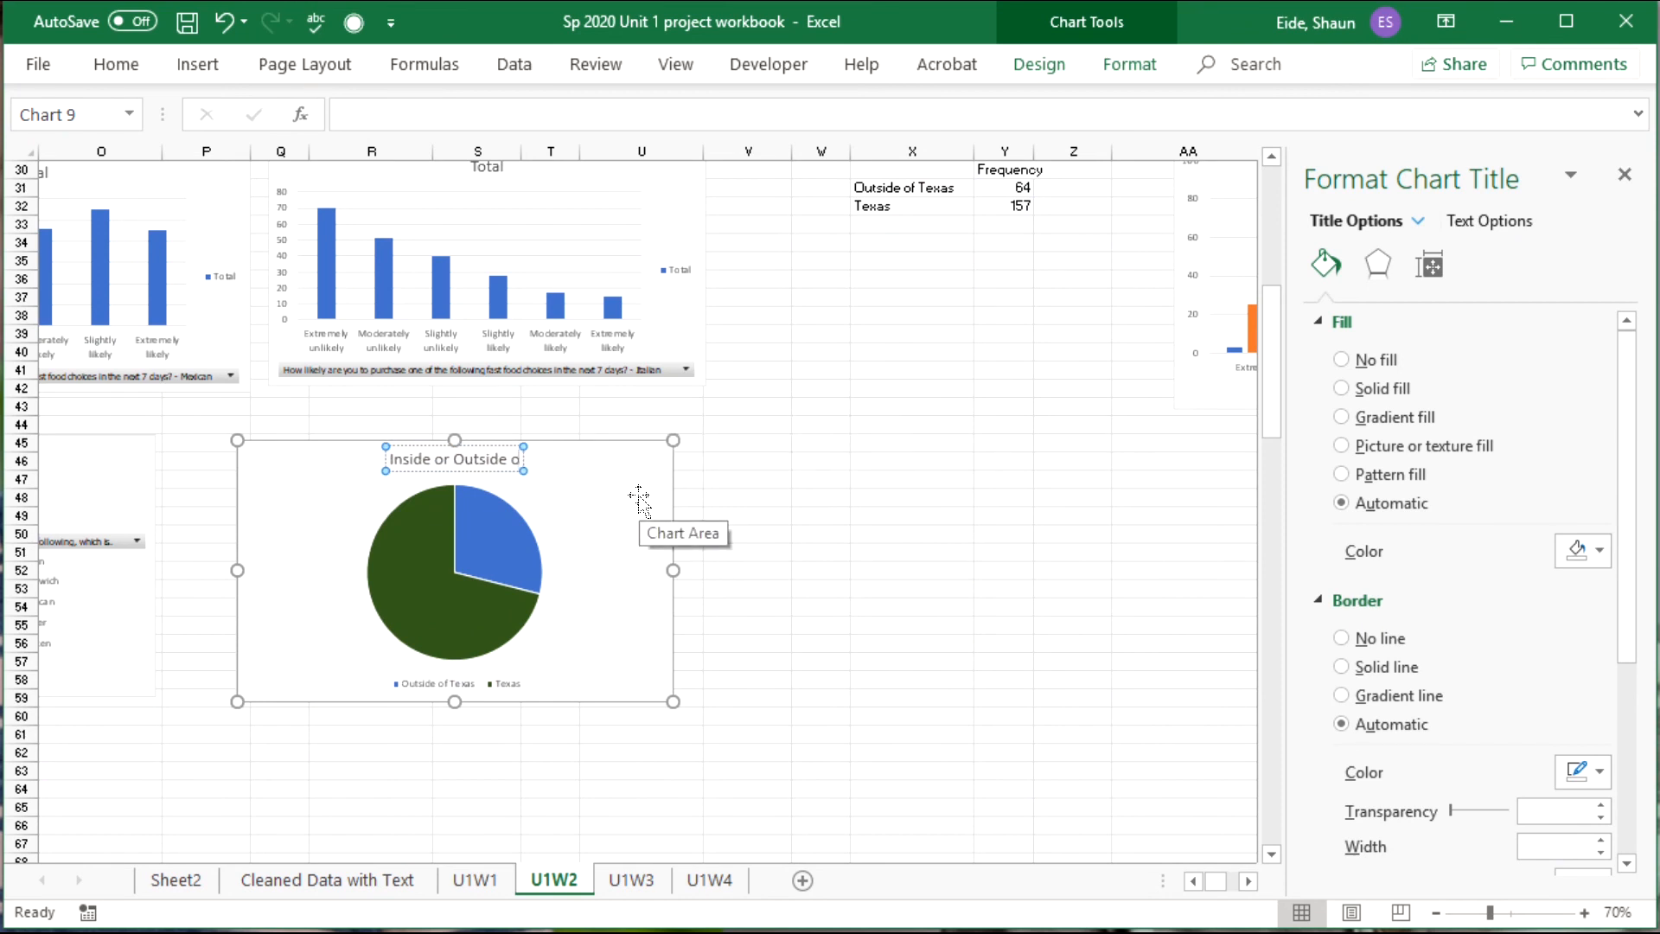